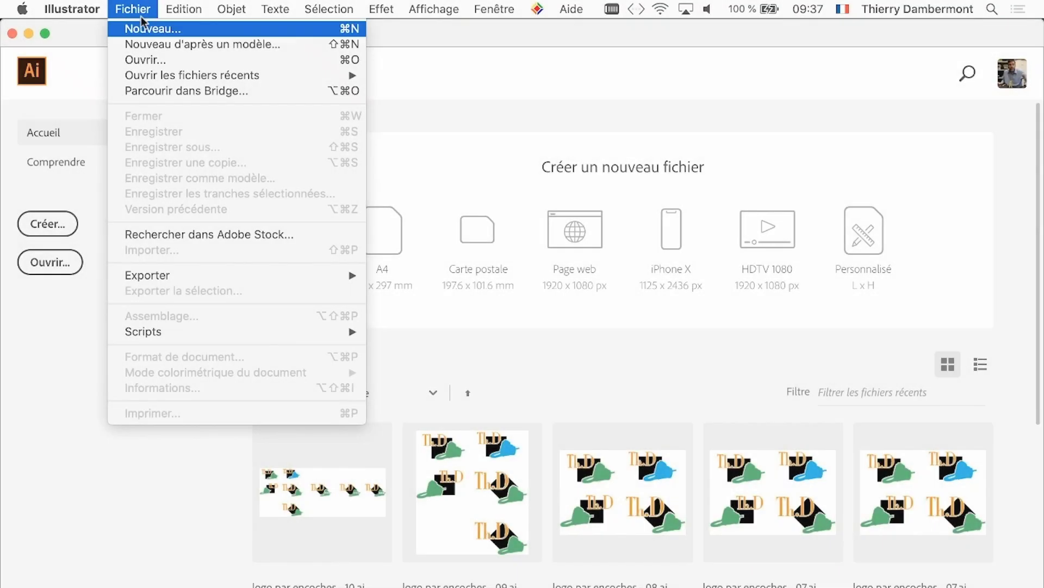
Create a new blank letter-size document and move the swatches panel beside the artboard.
left_click(147, 29)
left_click(744, 498)
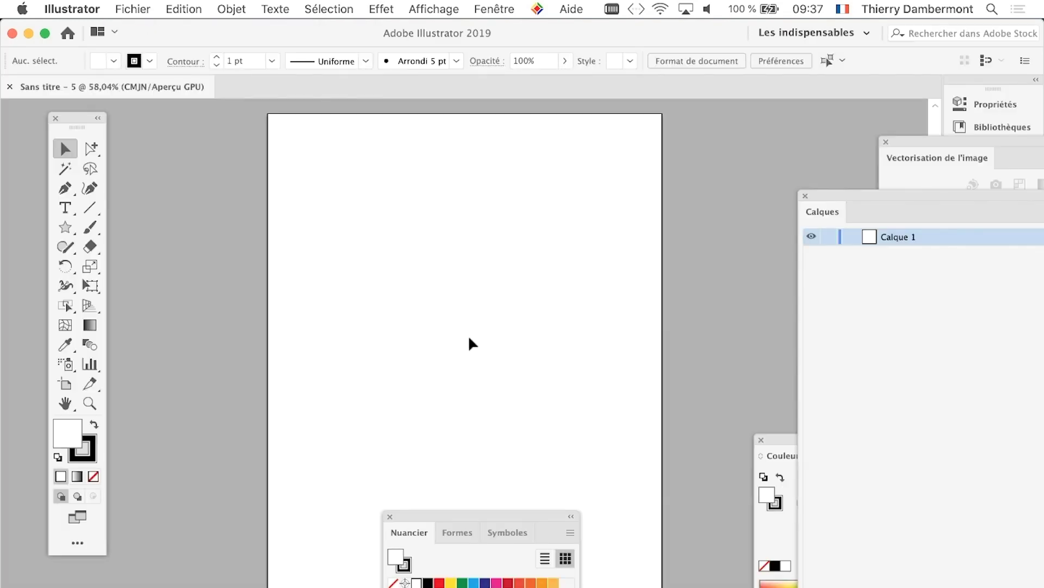
left_click_drag(439, 511, 721, 110)
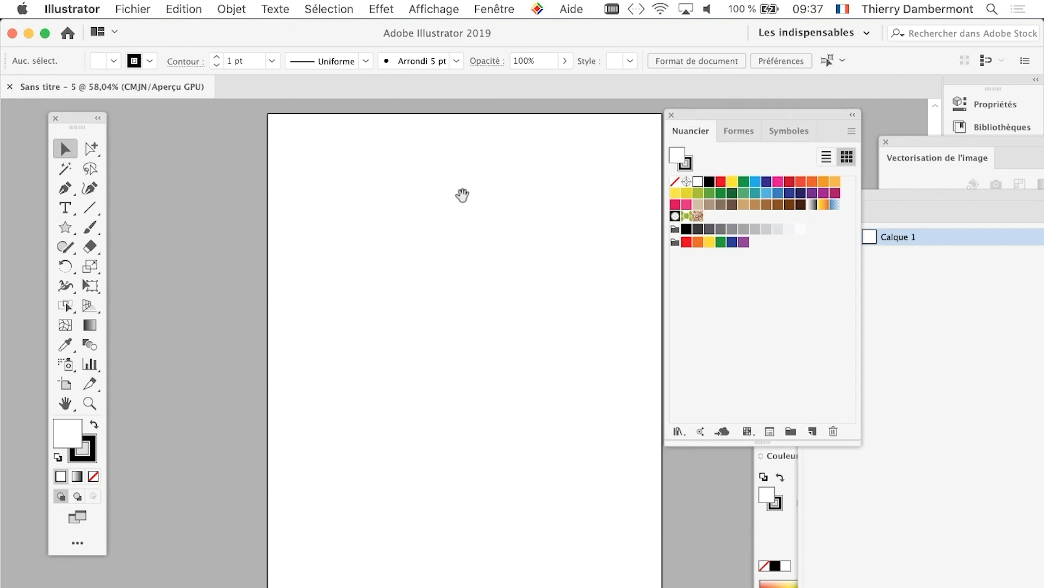
left_click_drag(462, 193, 350, 227)
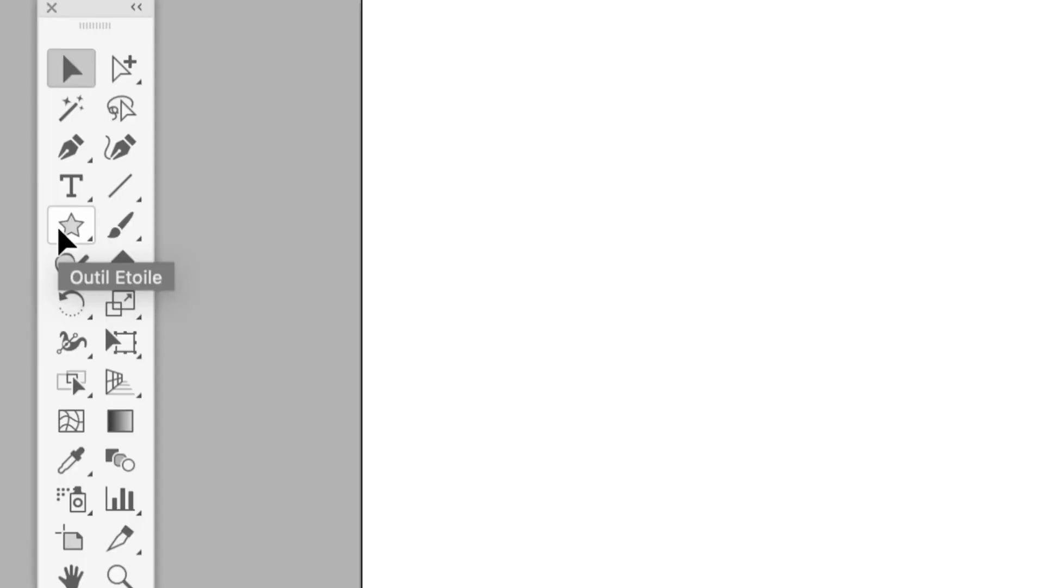
Draw a small circle near the top of the page with solid black fill and no stroke.
left_click(57, 231)
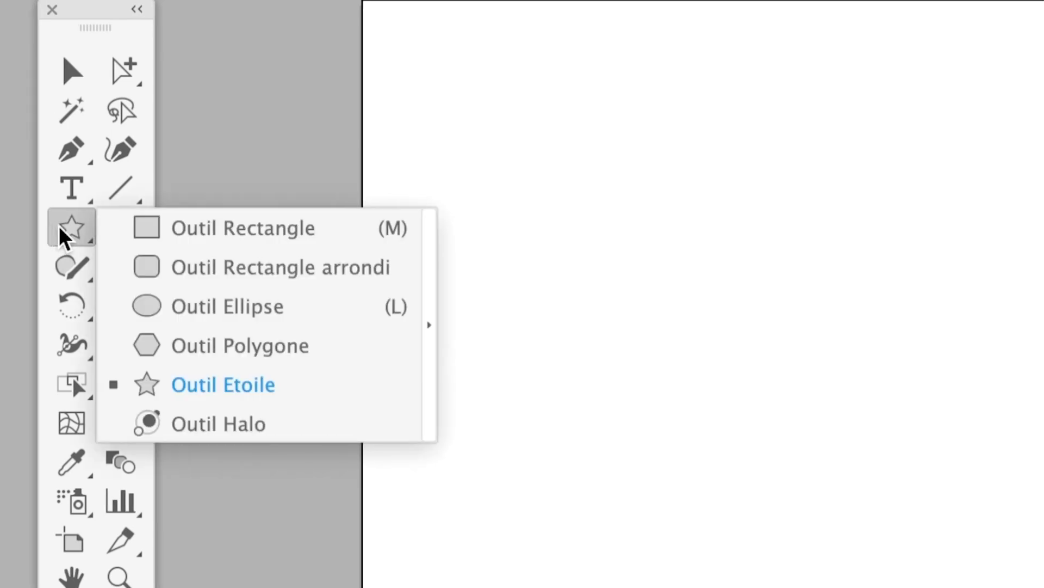
left_click(98, 278)
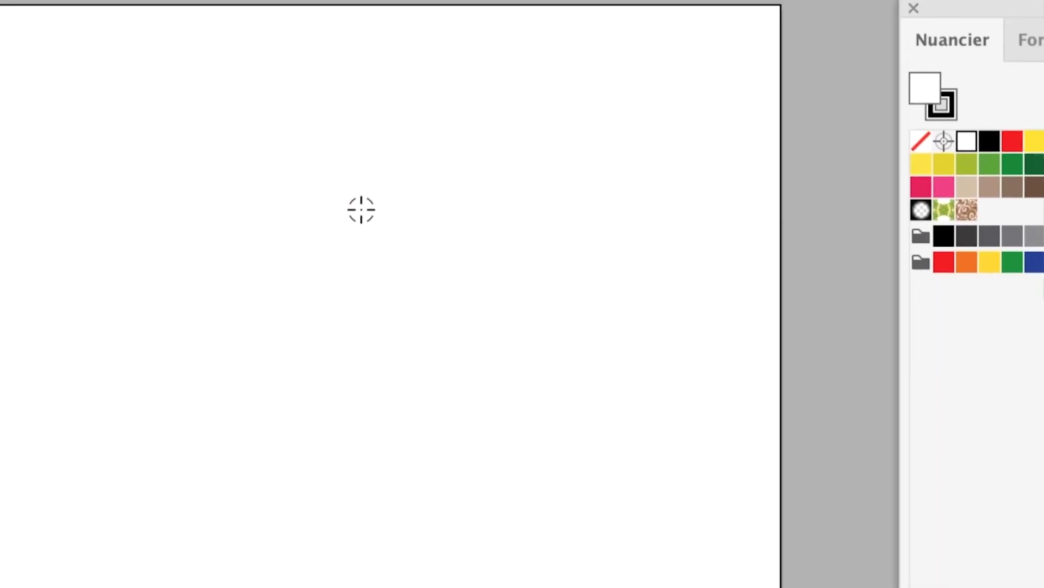
left_click_drag(359, 210, 387, 221)
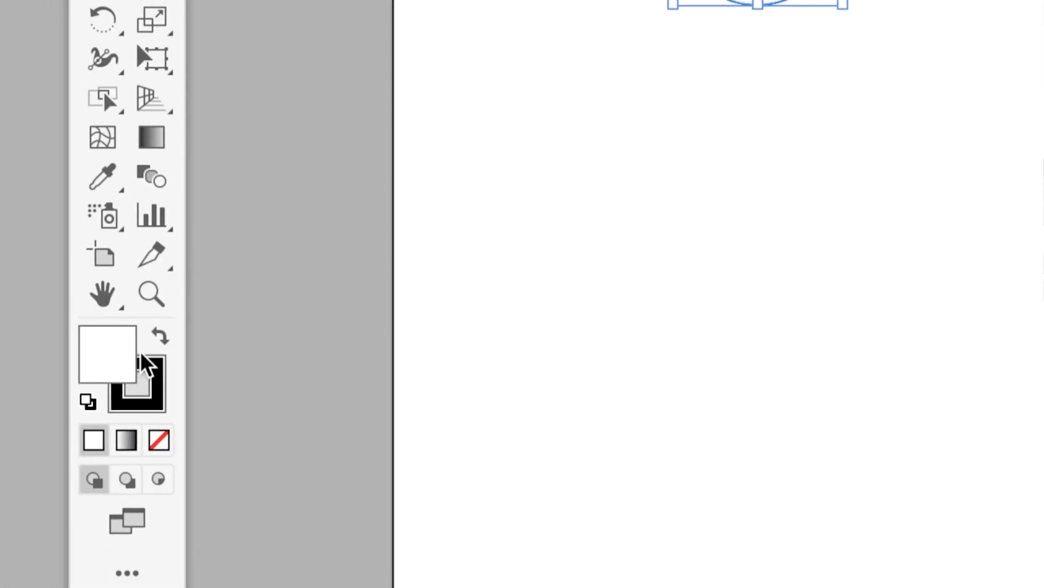
left_click(148, 345)
left_click(143, 363)
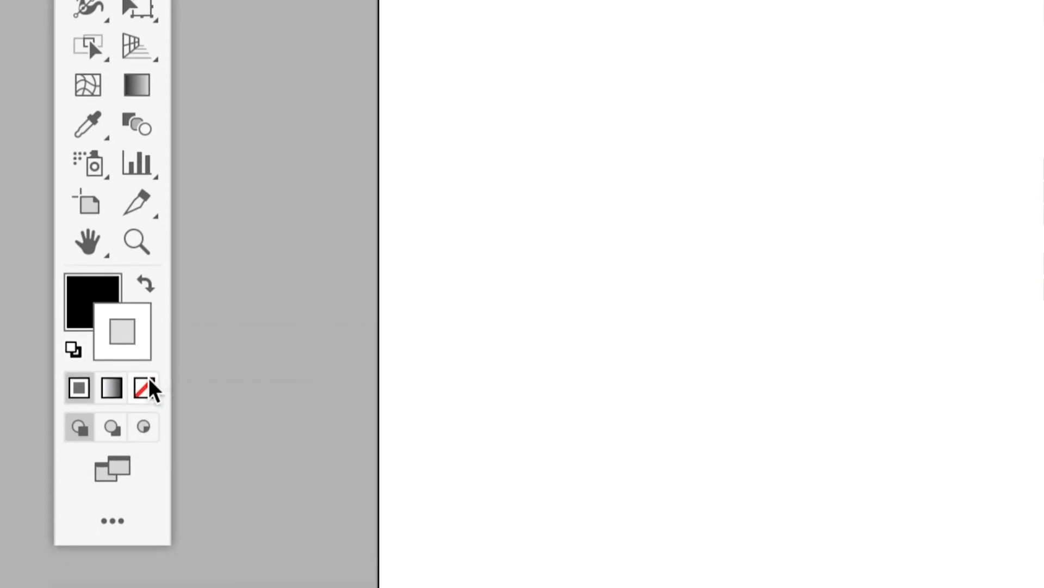
left_click(94, 330)
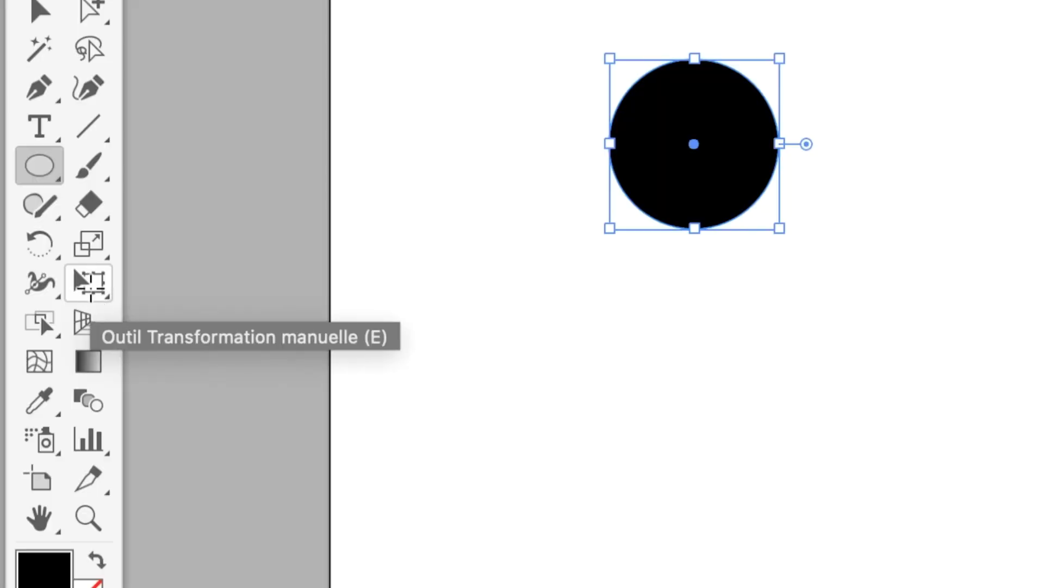
Scale the black circle down to about 35 mm wide with Free Transform.
left_click(90, 287)
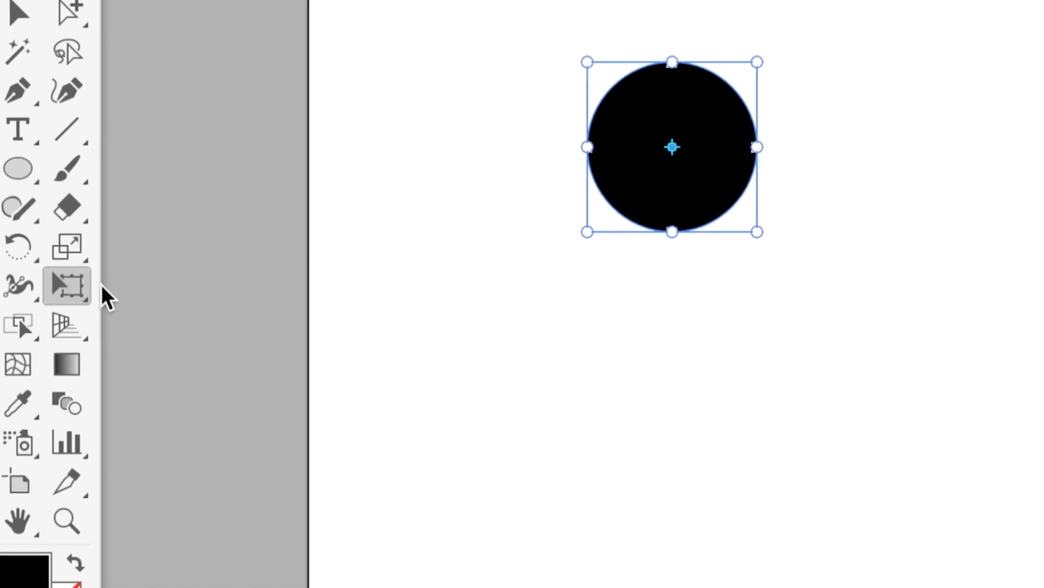
mouse_move(355, 258)
left_mouse_down()
mouse_move(291, 256)
mouse_move(334, 275)
mouse_move(271, 206)
left_mouse_up()
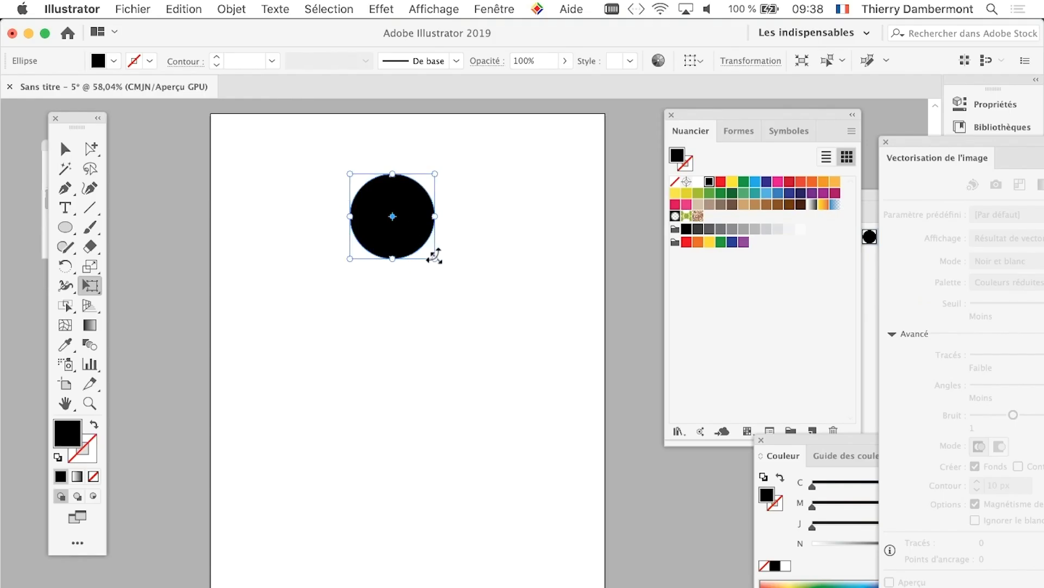
mouse_move(434, 257)
left_mouse_down()
mouse_move(412, 209)
mouse_move(450, 235)
mouse_move(431, 221)
left_mouse_up()
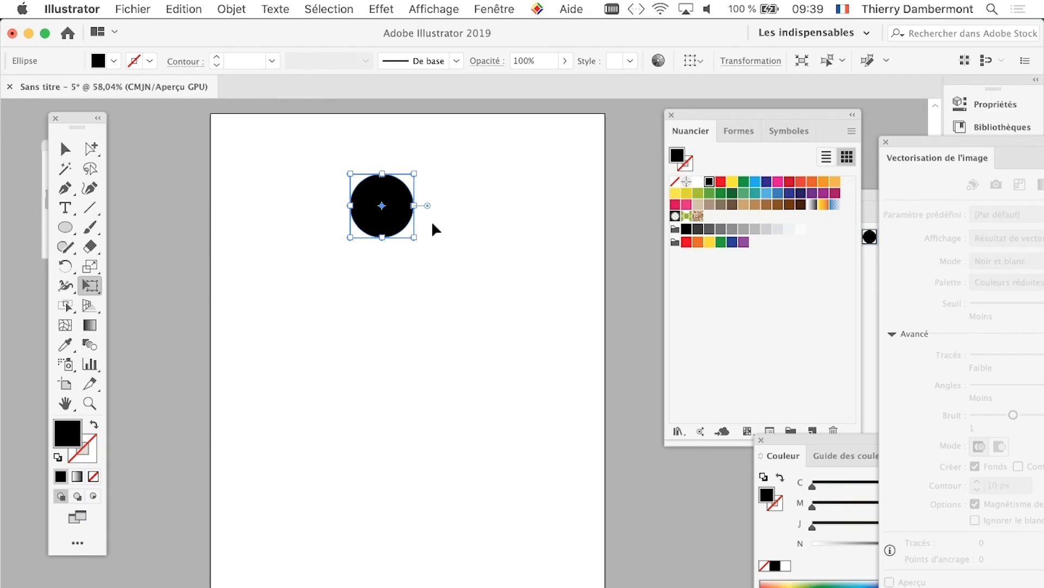
key("e")
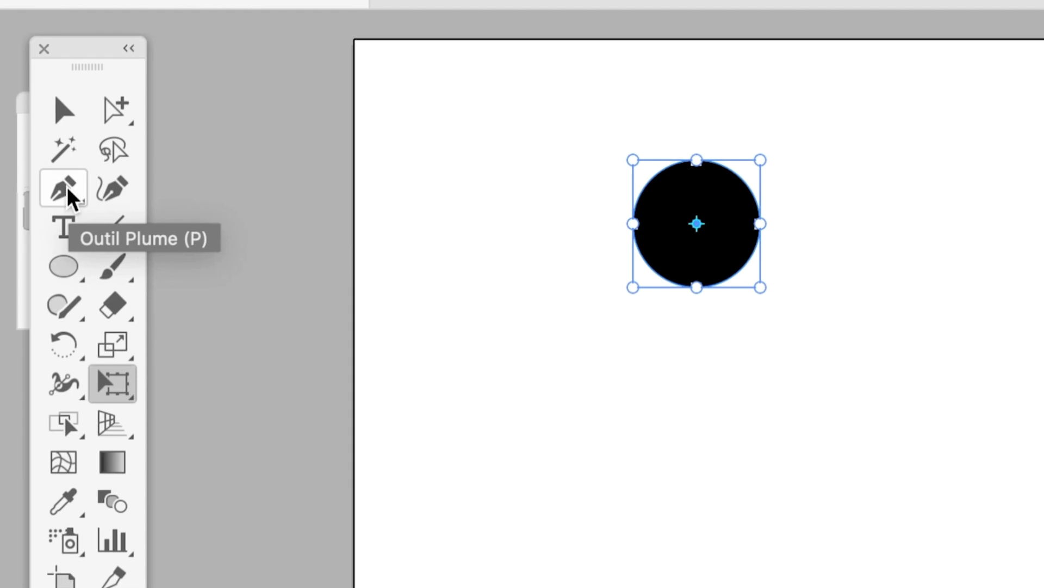
With the Pen tool active, toggle Repères commentés (smart guides) and show the perspective grid.
left_click(69, 191)
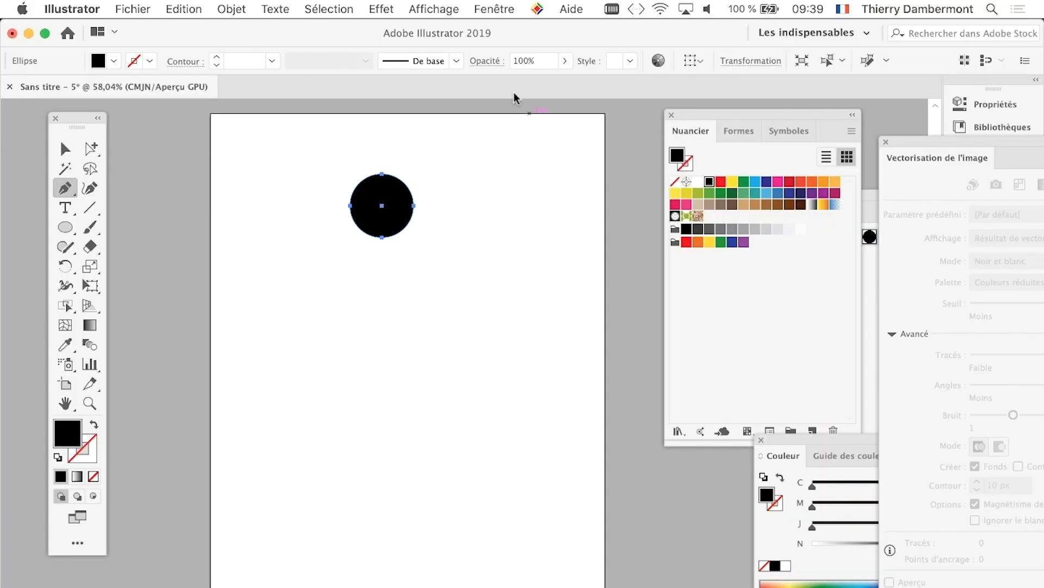
left_click(430, 8)
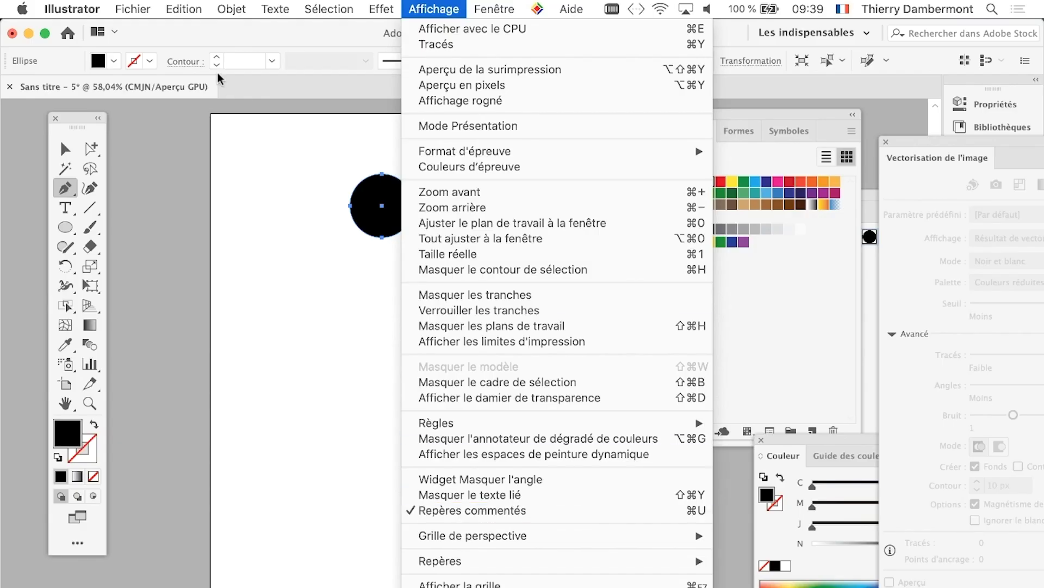
left_click(606, 512)
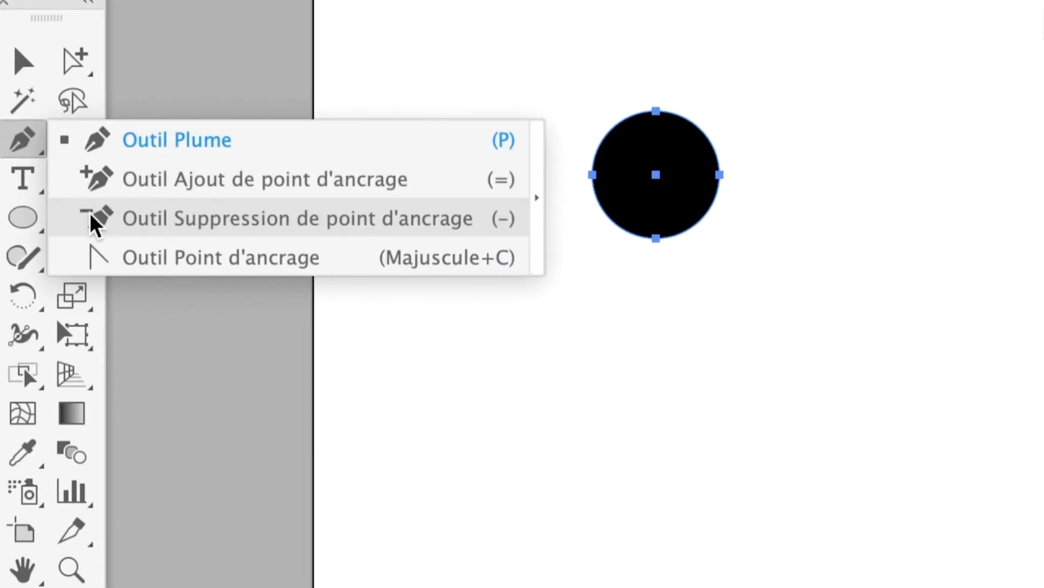
left_click_drag(80, 202, 146, 308)
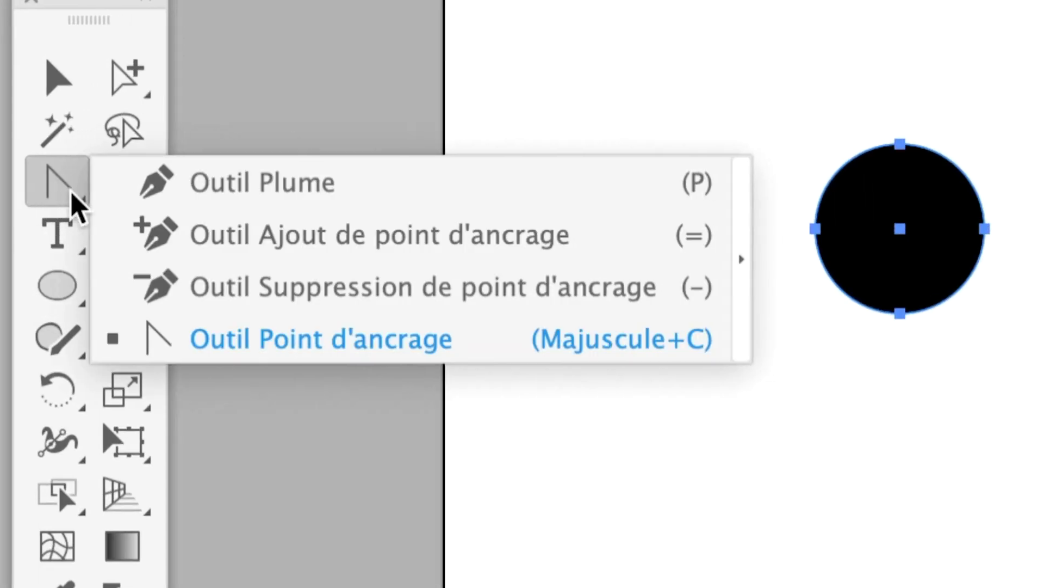
left_click_drag(64, 189, 140, 201)
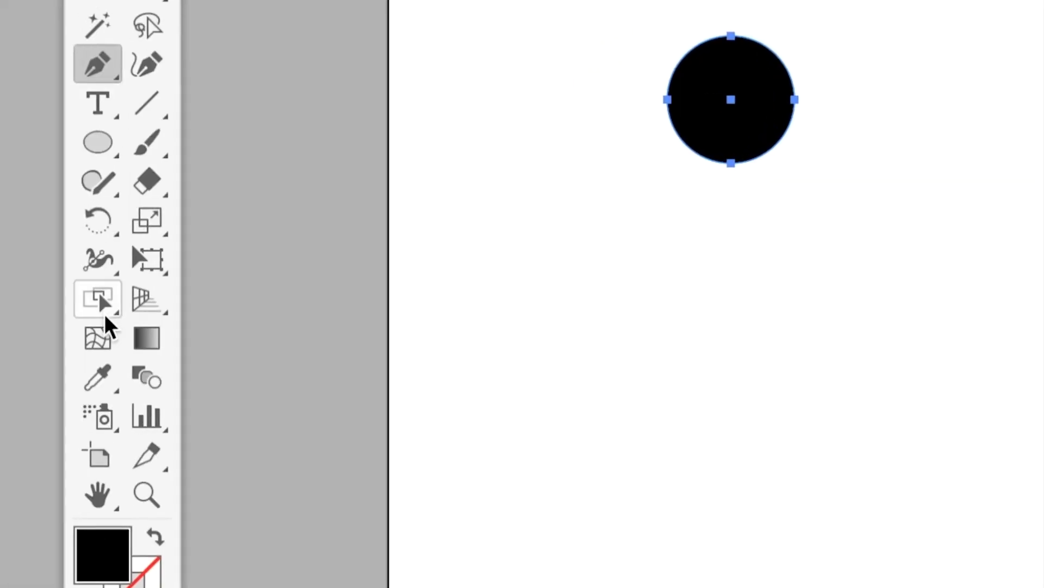
left_click(122, 317)
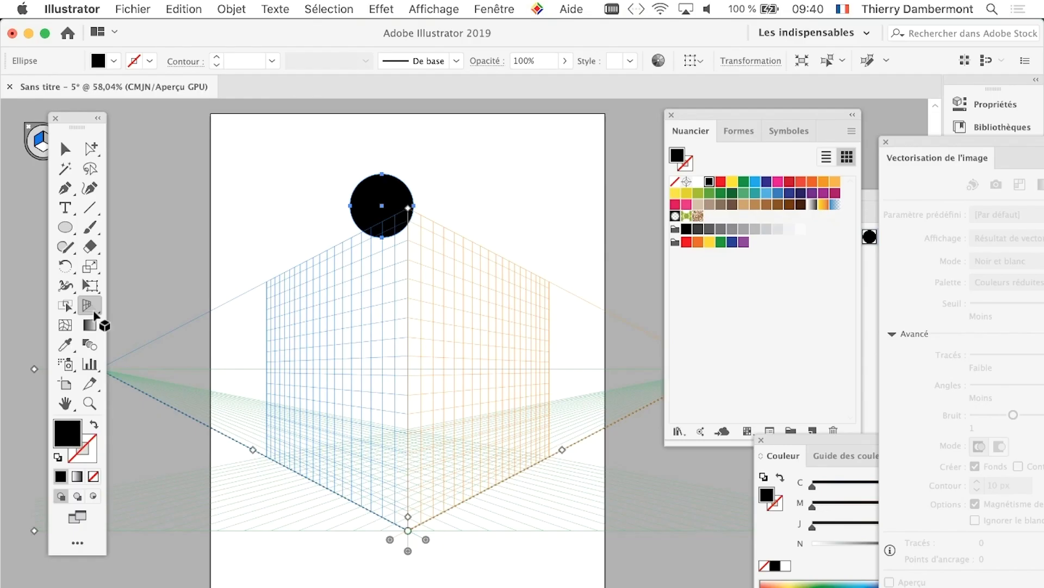
Hide the perspective grid, return to the Selection tool and dock the tools panel left.
key("ctrl+shift+i")
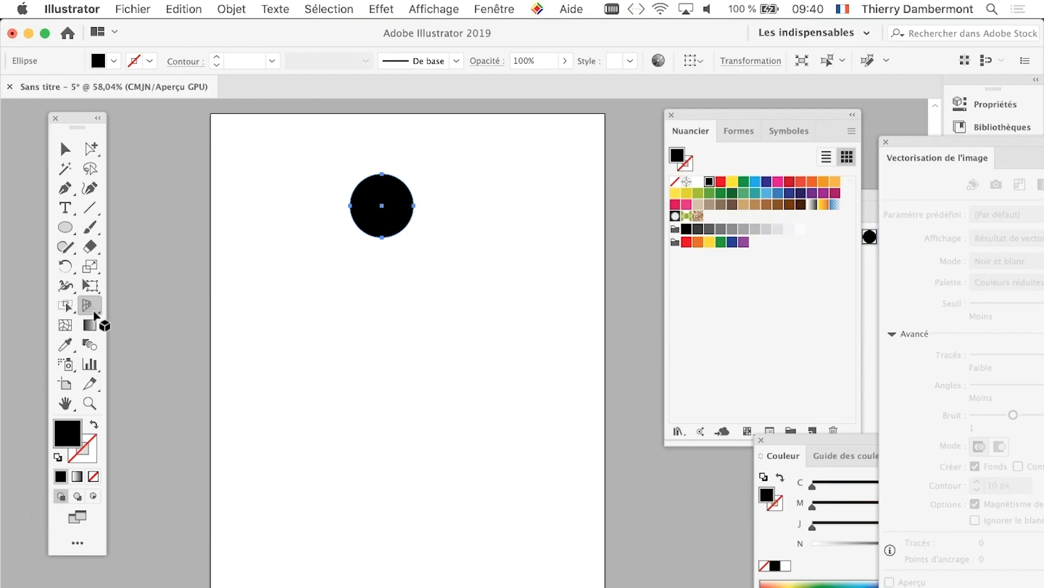
key("v")
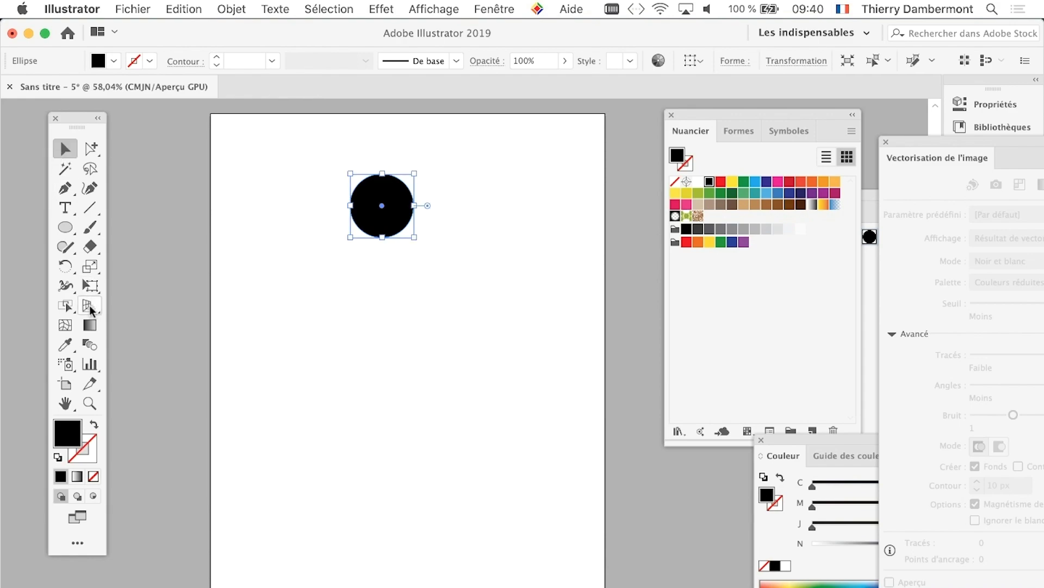
left_click(90, 305)
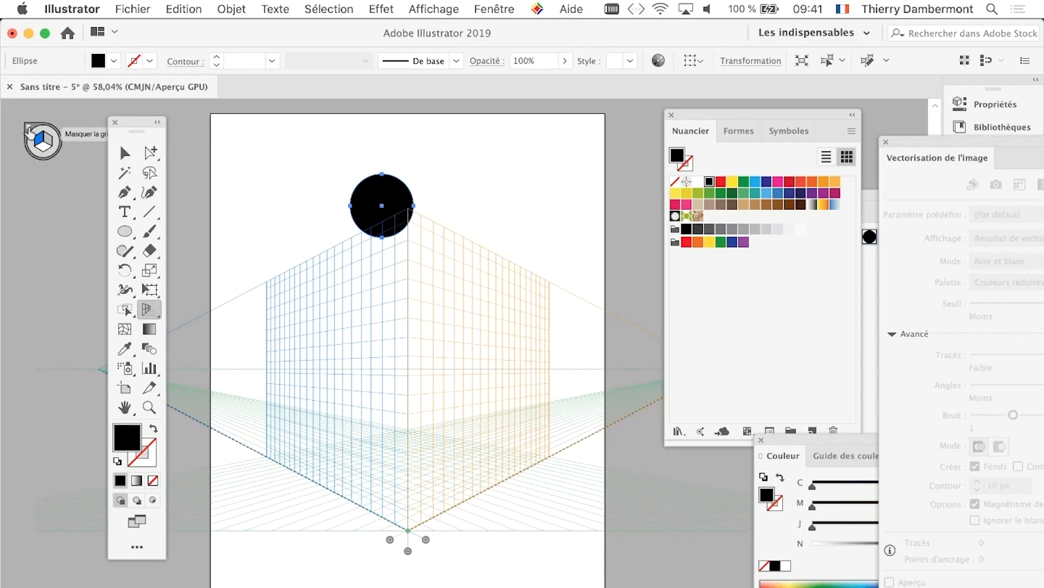
left_click(29, 130)
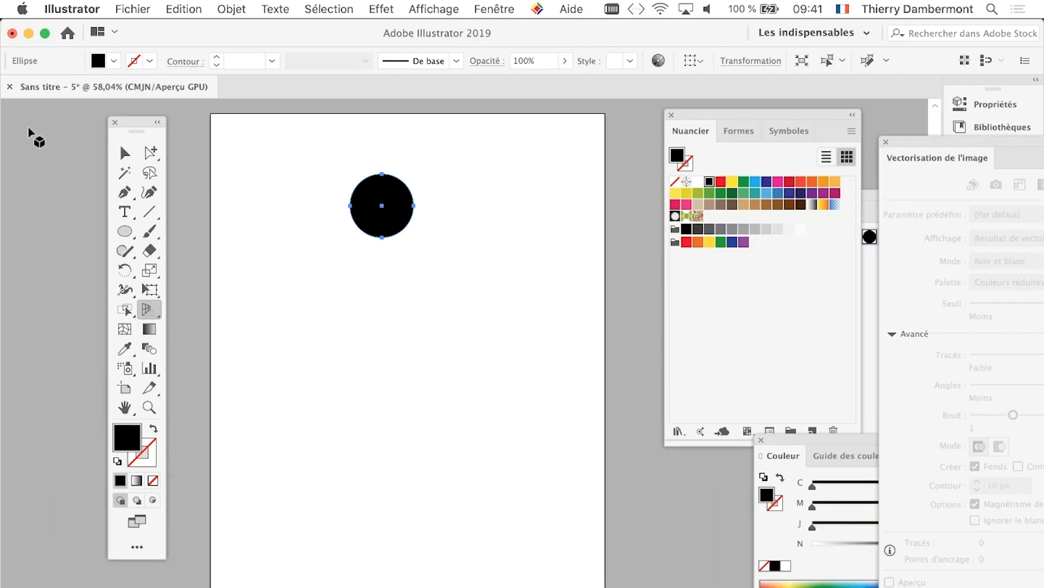
left_click(125, 147)
mouse_move(131, 120)
left_mouse_down()
mouse_move(39, 116)
mouse_move(53, 119)
left_mouse_up()
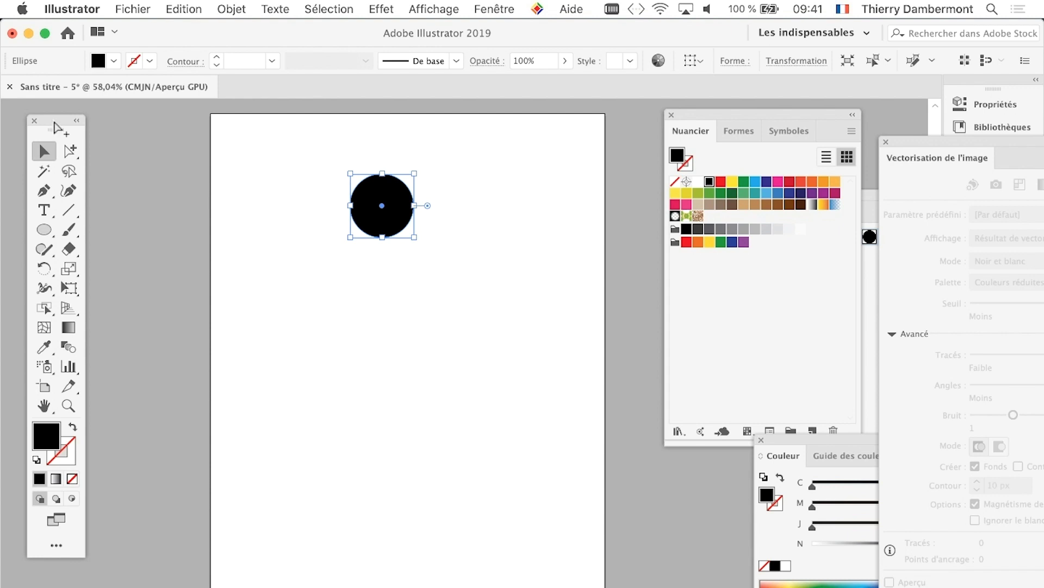
Place a single invisible anchor point below the black circle with the Pen tool.
left_click(44, 195)
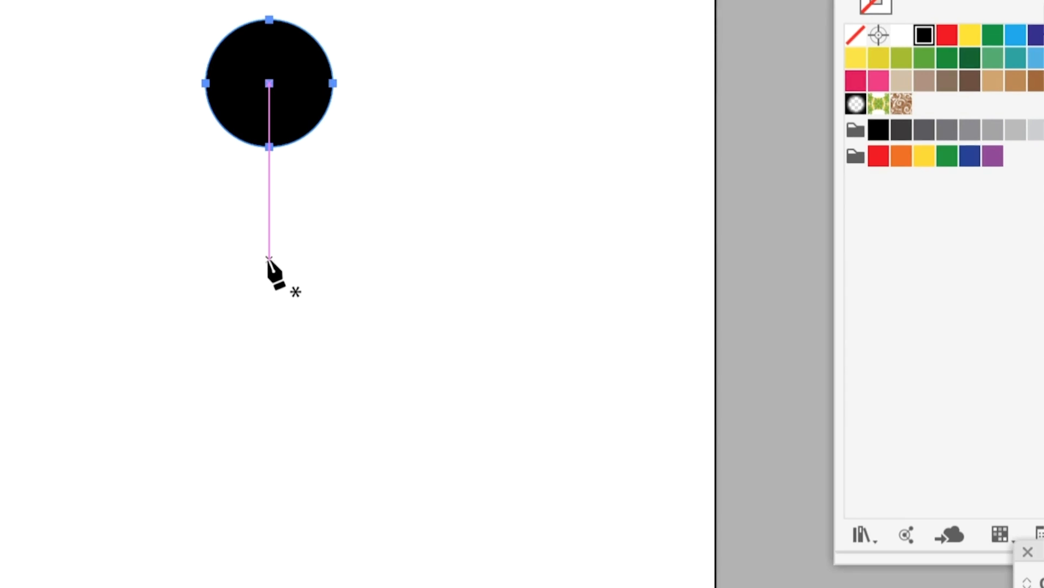
left_click(268, 259)
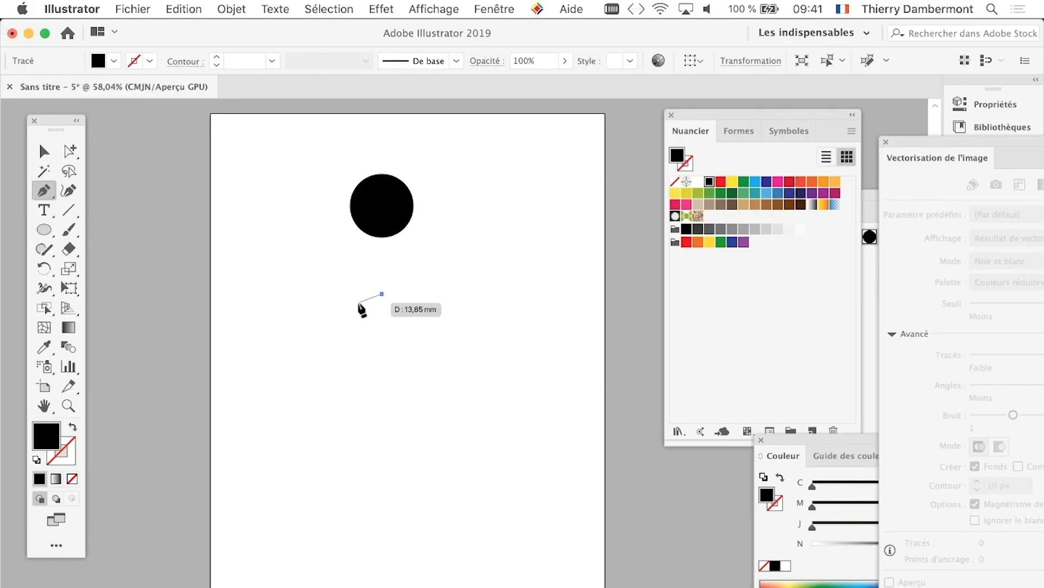
left_click(44, 151)
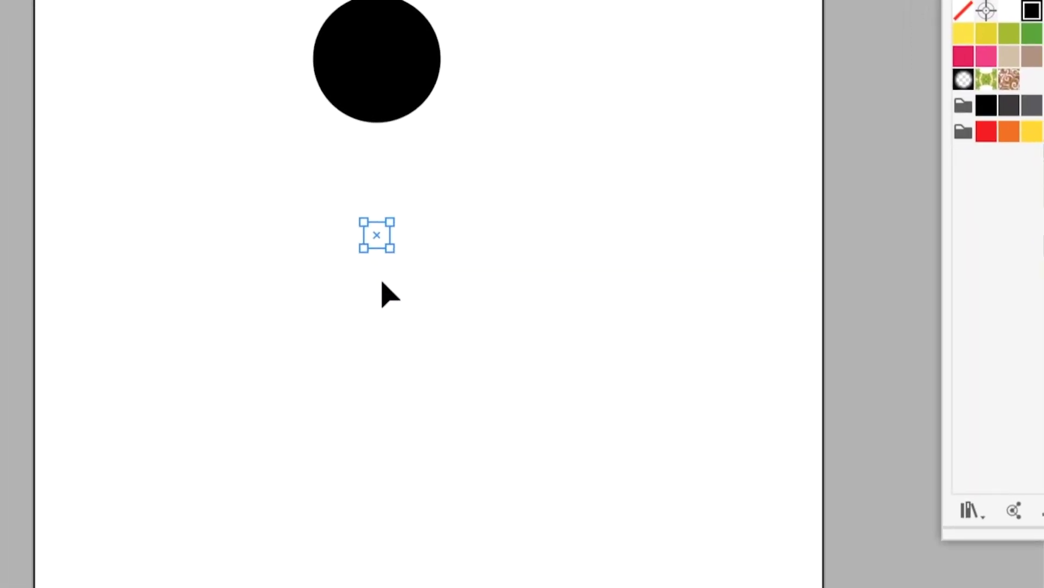
key("a")
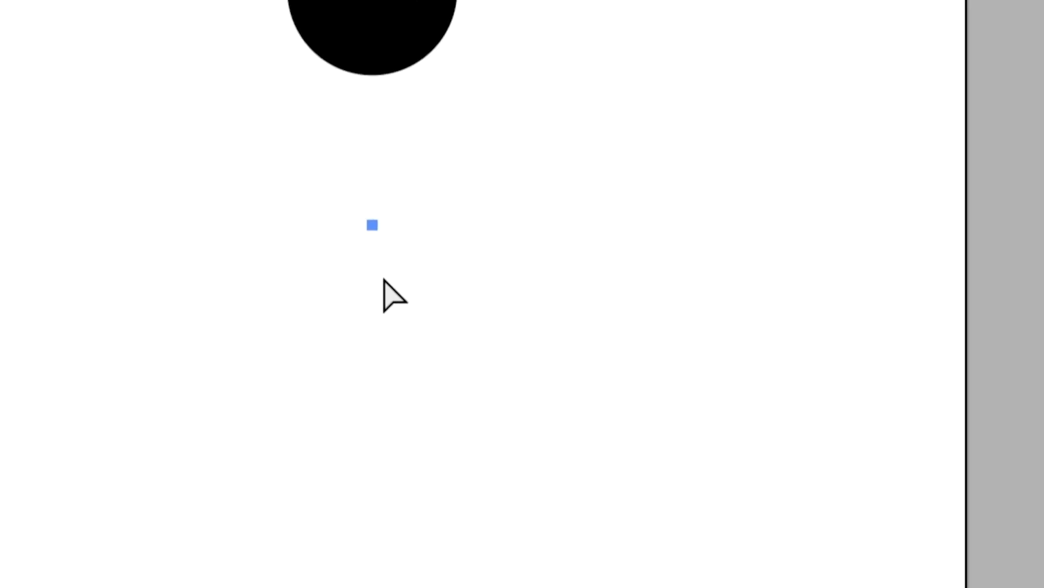
key("v")
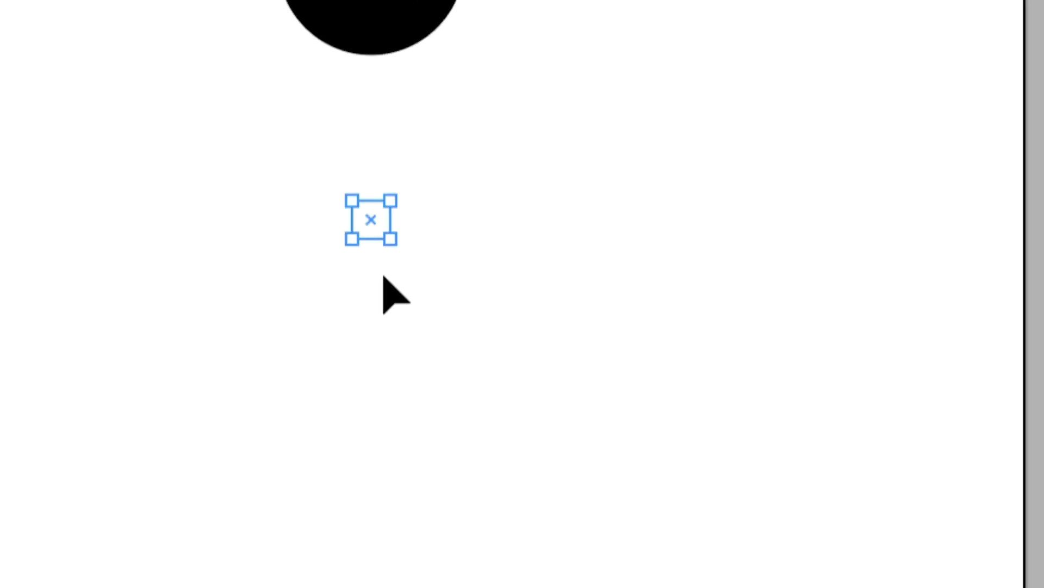
Select the lone anchor point and choose Fichier > Enregistrer sous.
left_click(381, 285)
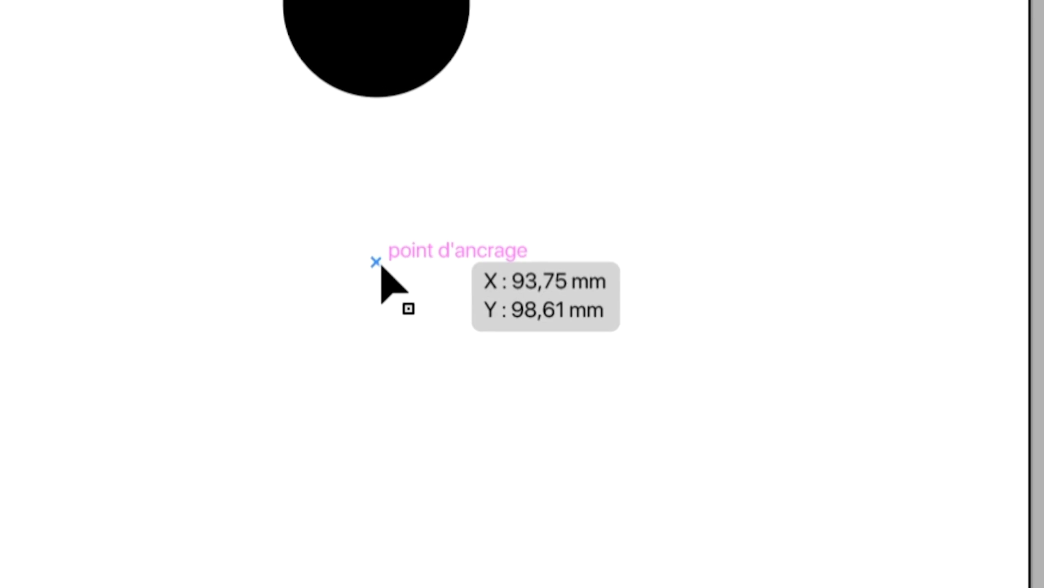
left_click(381, 267)
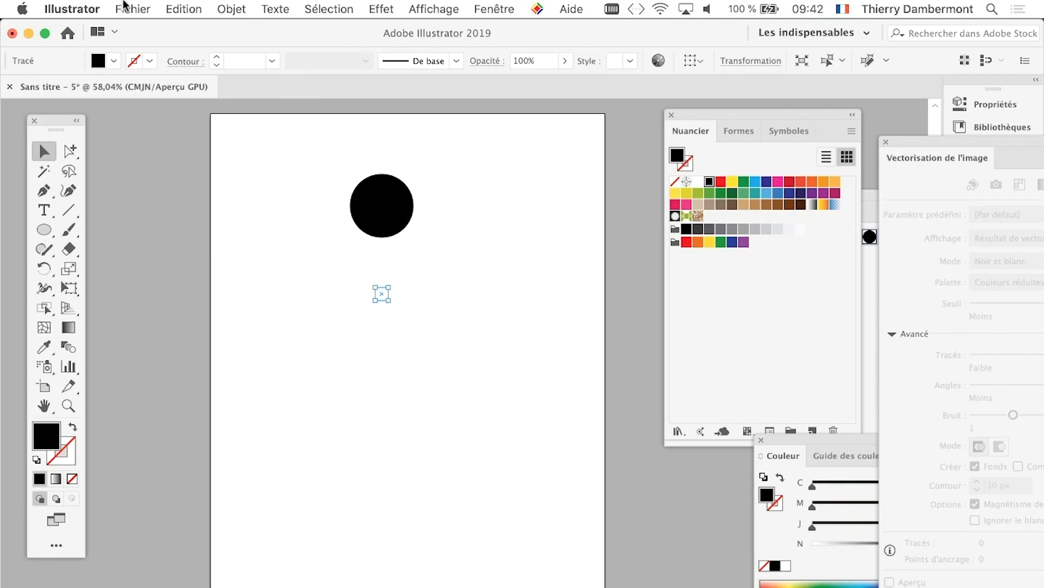
left_click(125, 6)
left_click(218, 149)
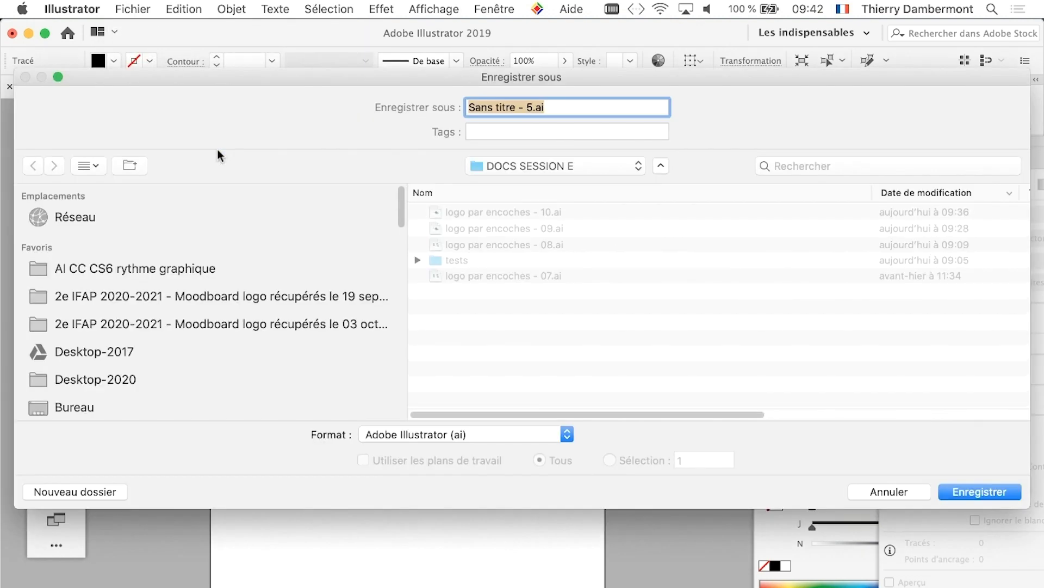
Save as 'transformation avec espace par point invisible - 01.ai' with default Illustrator options.
left_click(529, 109)
left_click_drag(532, 108, 445, 106)
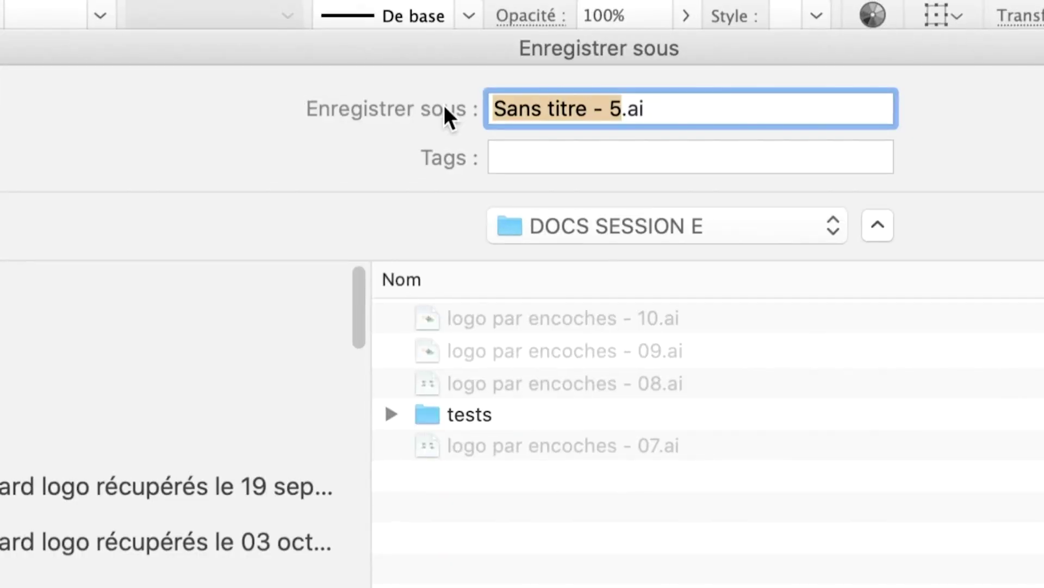
type("transf")
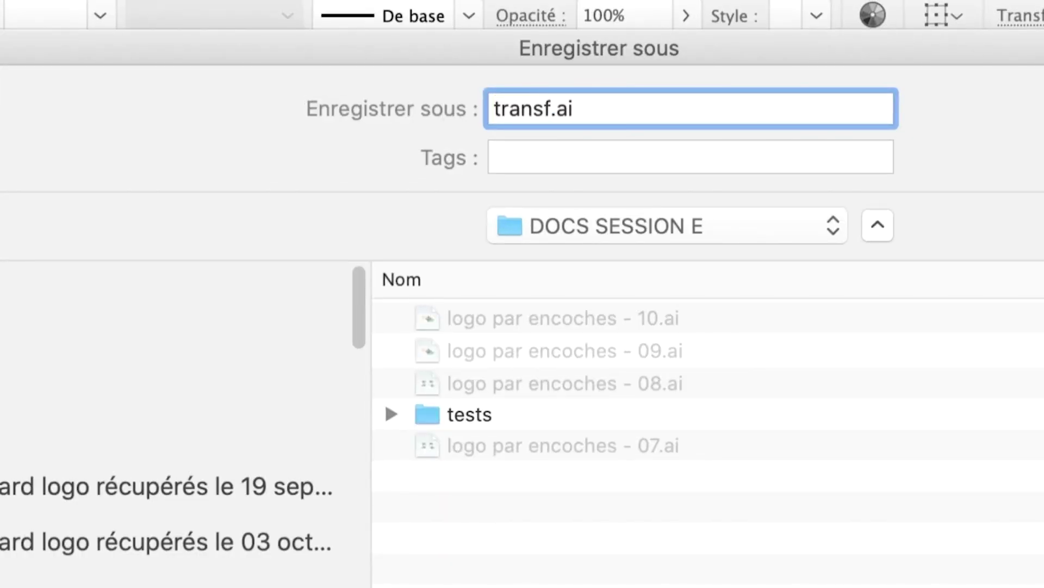
type("ormatio")
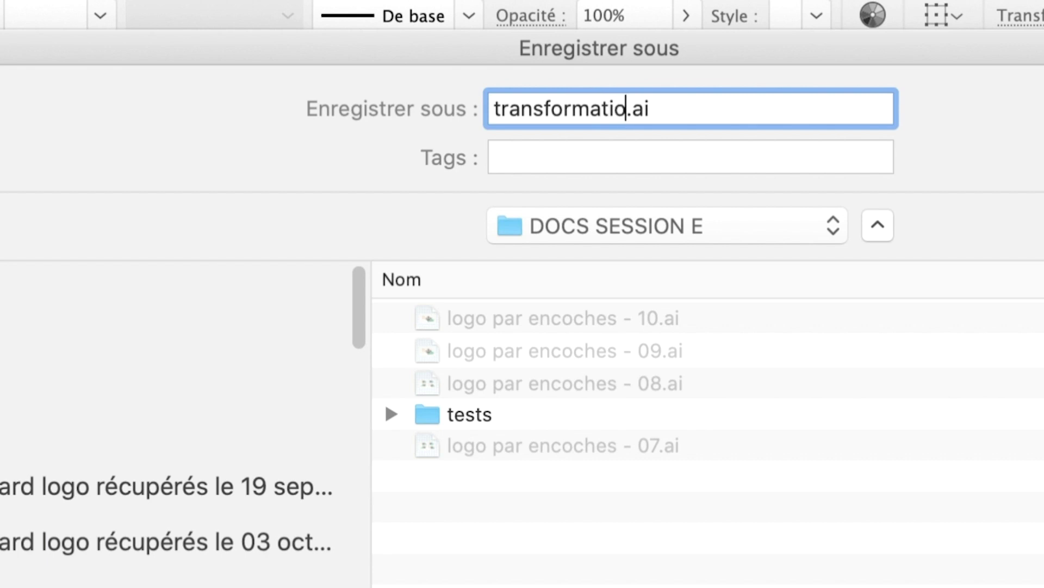
type("n avec espace")
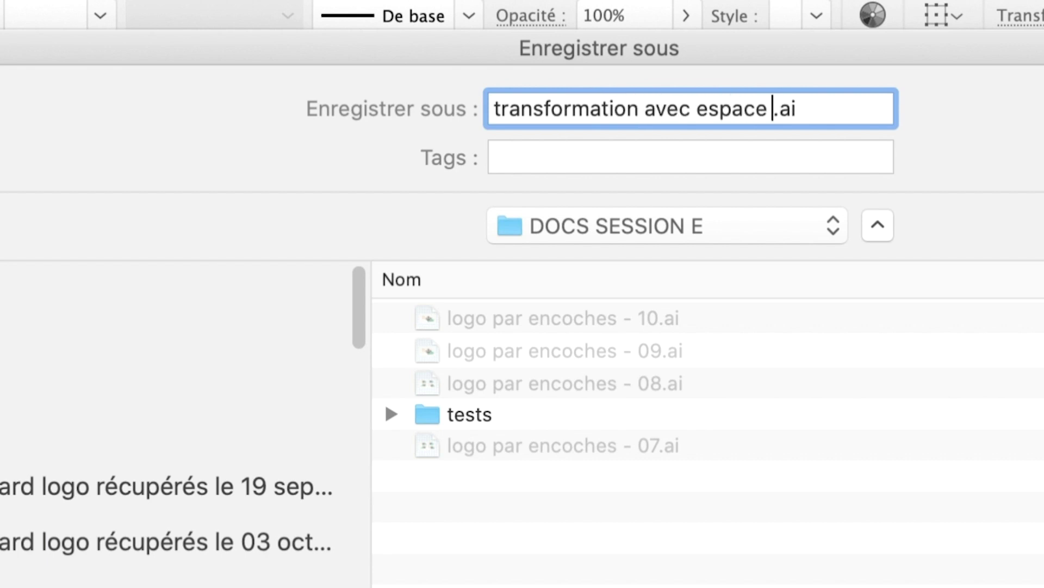
type(" par point ")
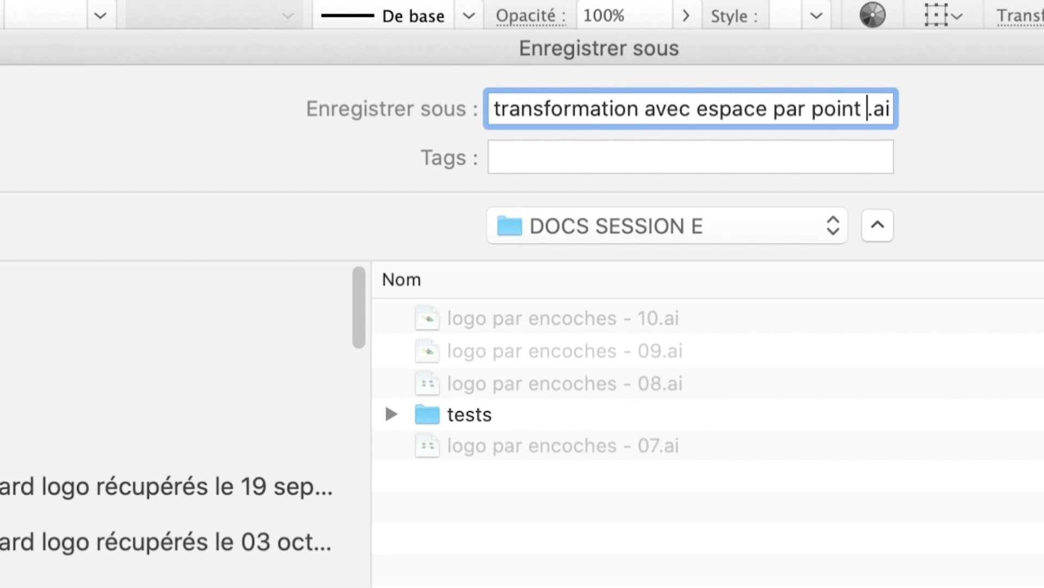
type("invisible ")
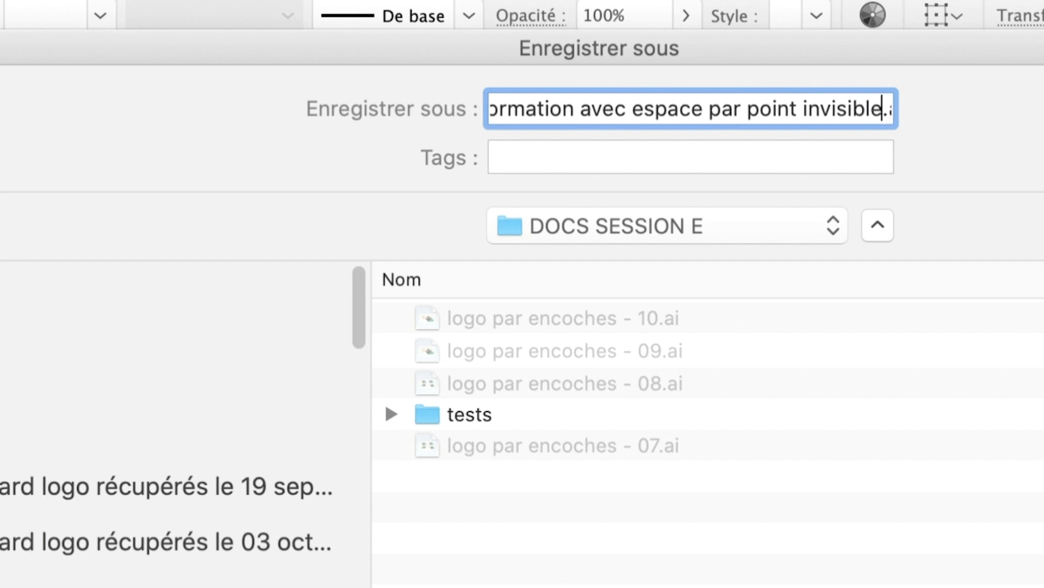
type("- 01")
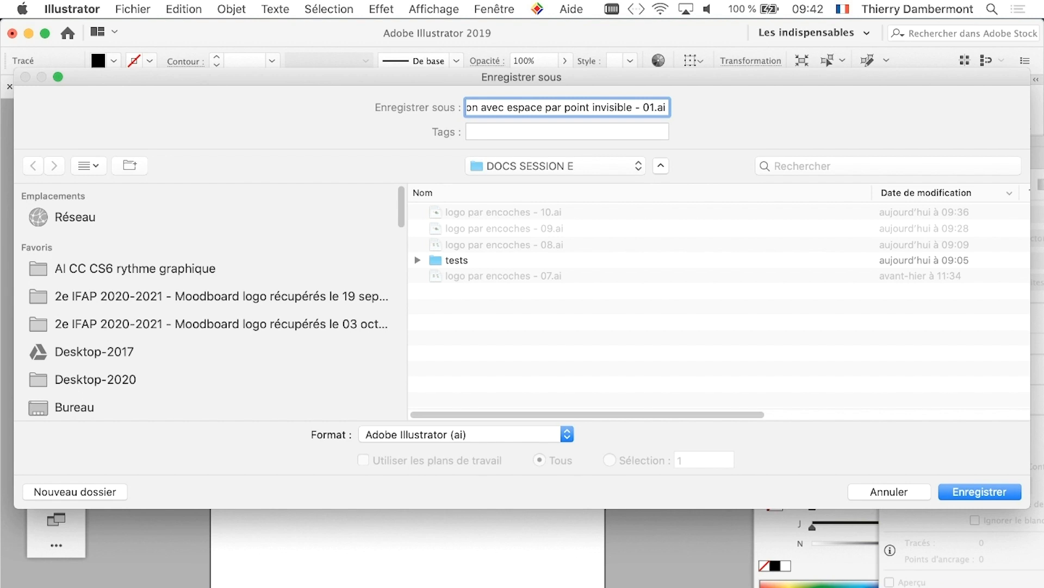
key("Return")
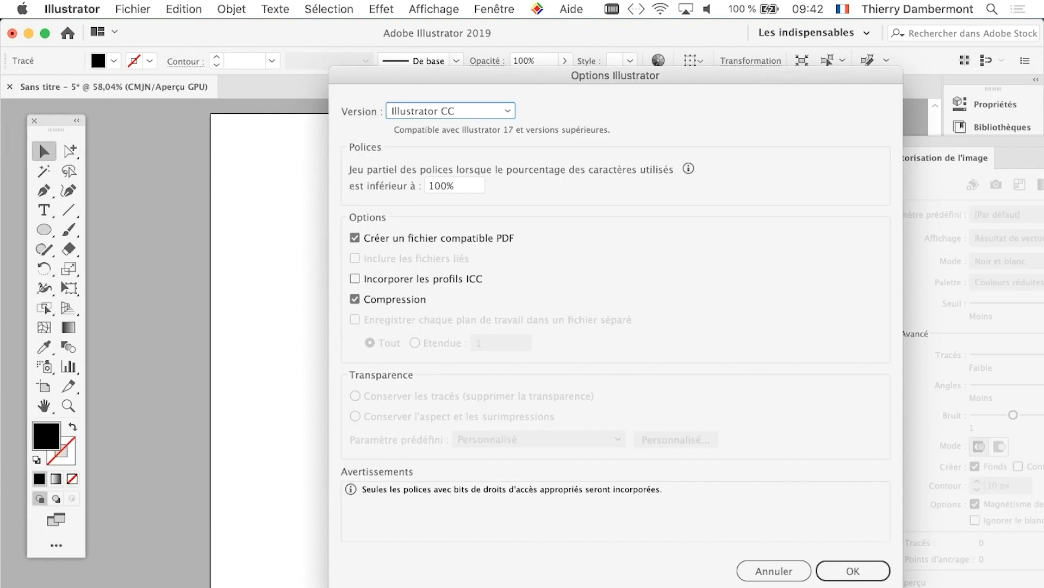
key("Return")
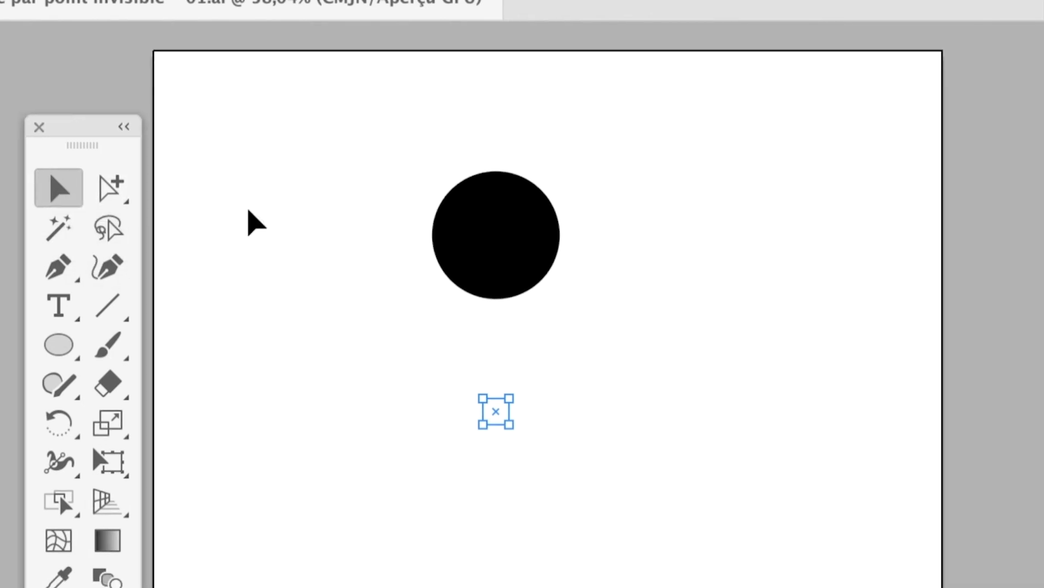
In Tracés (outline) view, marquee-select the circle and the point below, then group them.
left_click(255, 223)
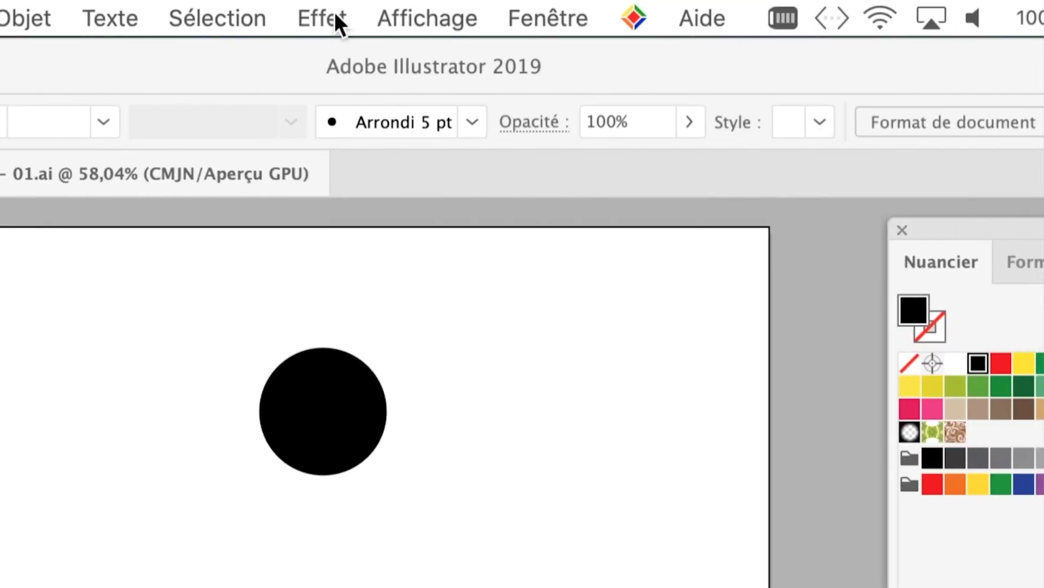
left_click(359, 11)
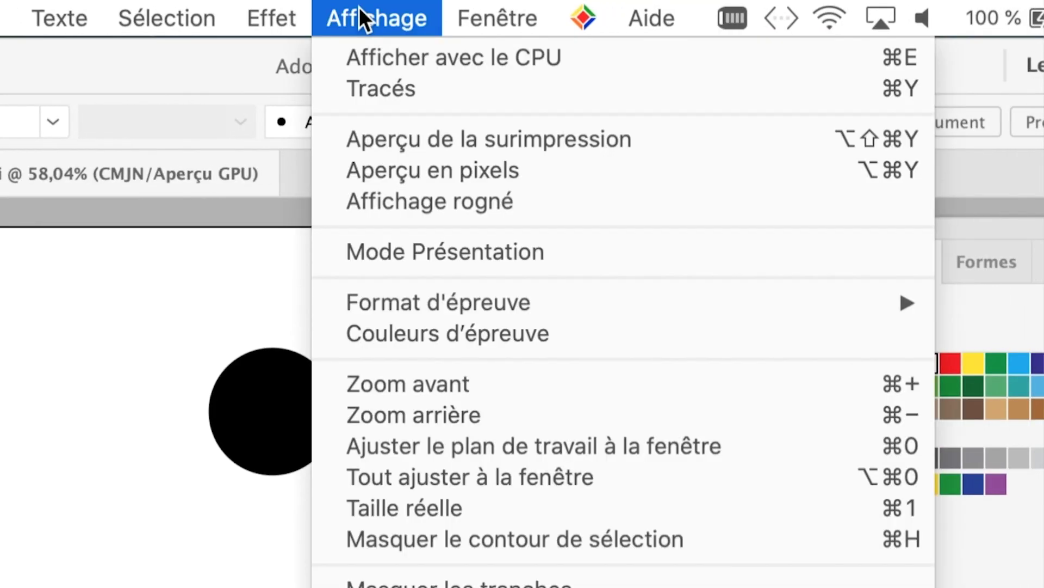
left_click(370, 33)
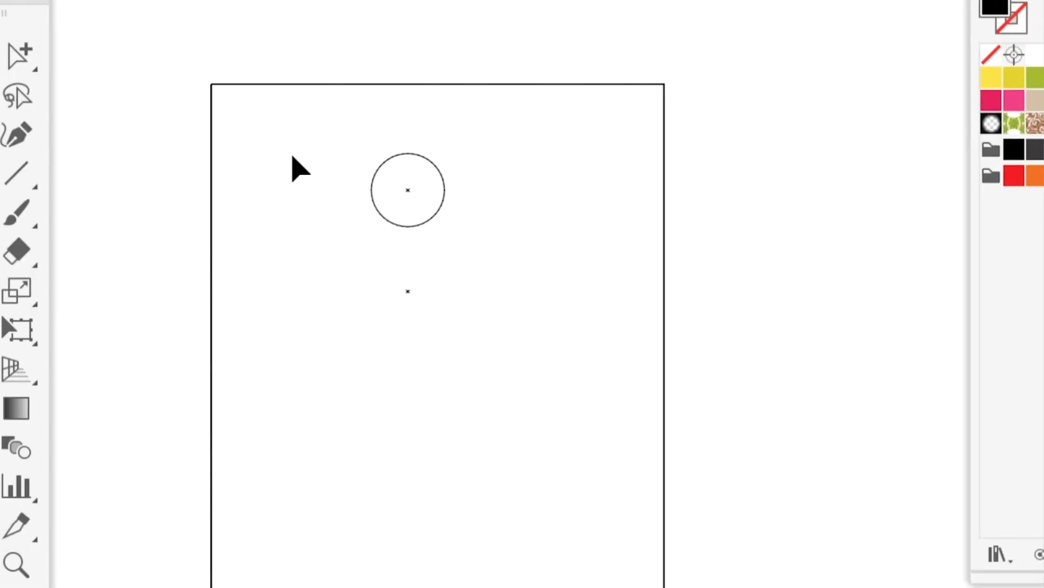
left_click_drag(175, 19, 357, 215)
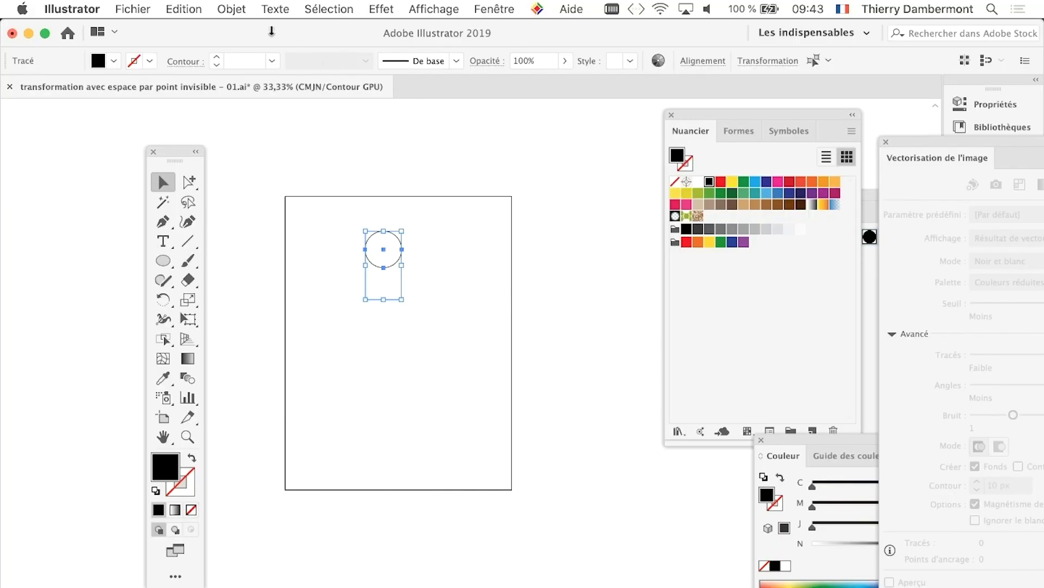
left_click(233, 9)
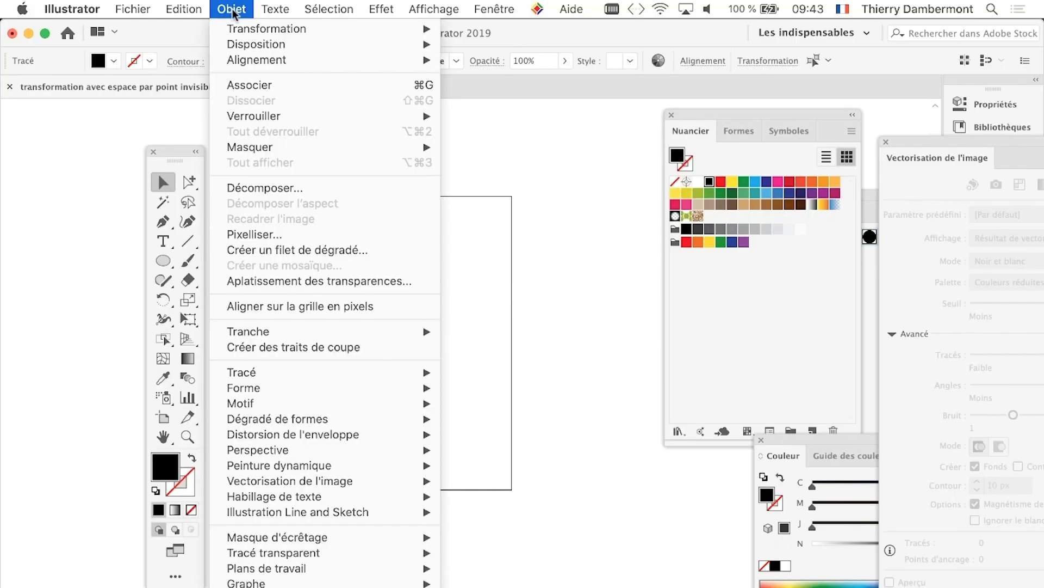
left_click(315, 85)
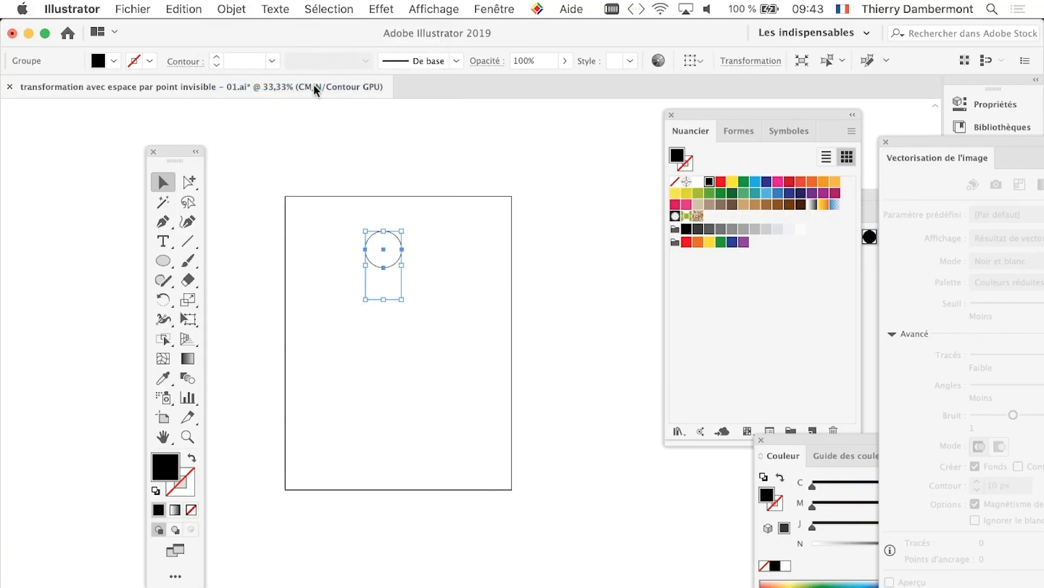
Switch back to Aperçu (preview) mode and zoom in on the circle.
left_click(414, 8)
left_click(431, 38)
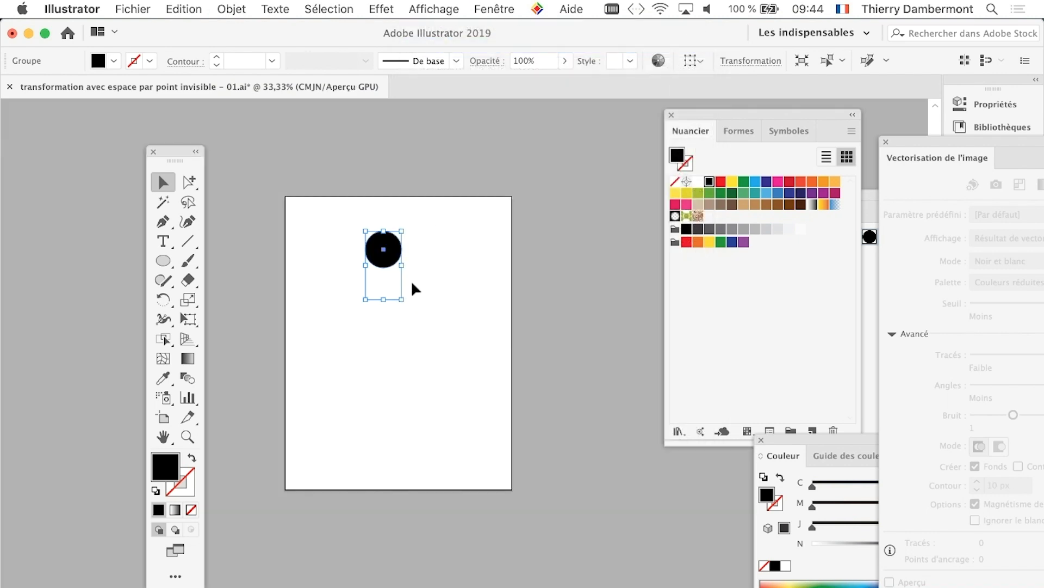
scroll(408, 283, "up", 1)
scroll(403, 282, "up", 1)
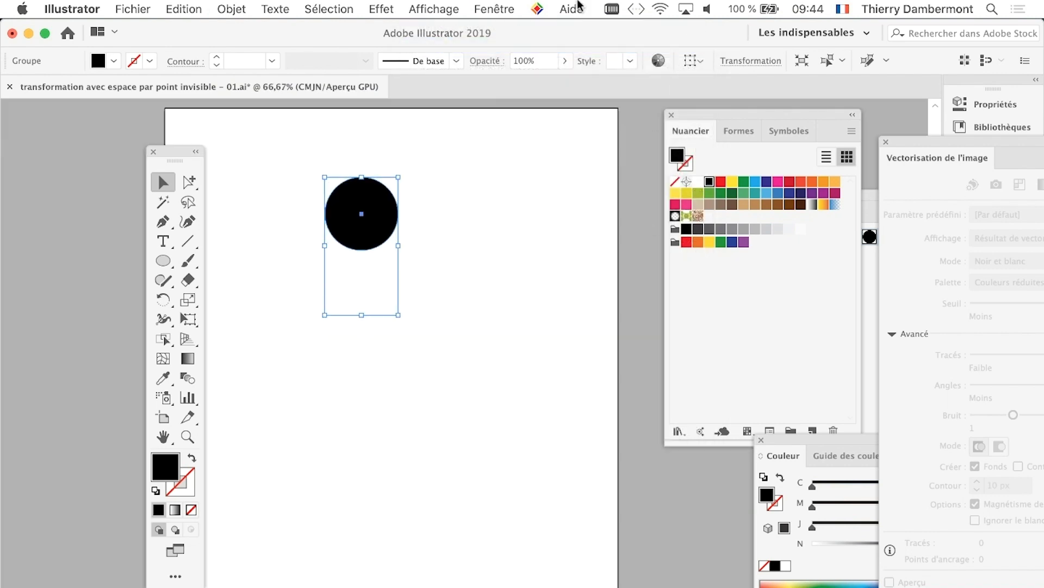
Show the Calques panel beside the artwork and expand Calque 1 to inspect the group.
left_click(493, 8)
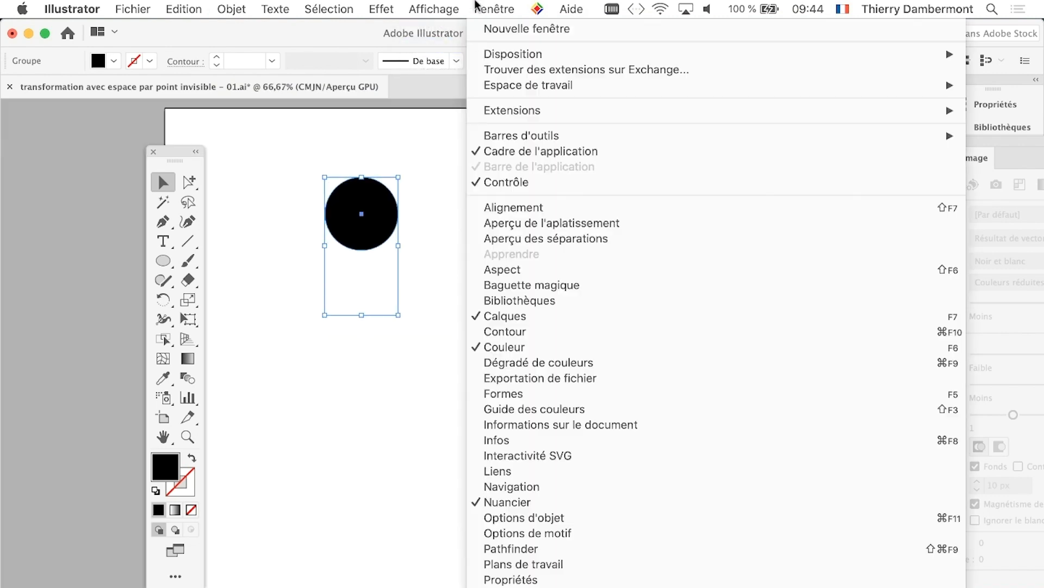
left_click(535, 315)
left_click_drag(838, 192, 528, 154)
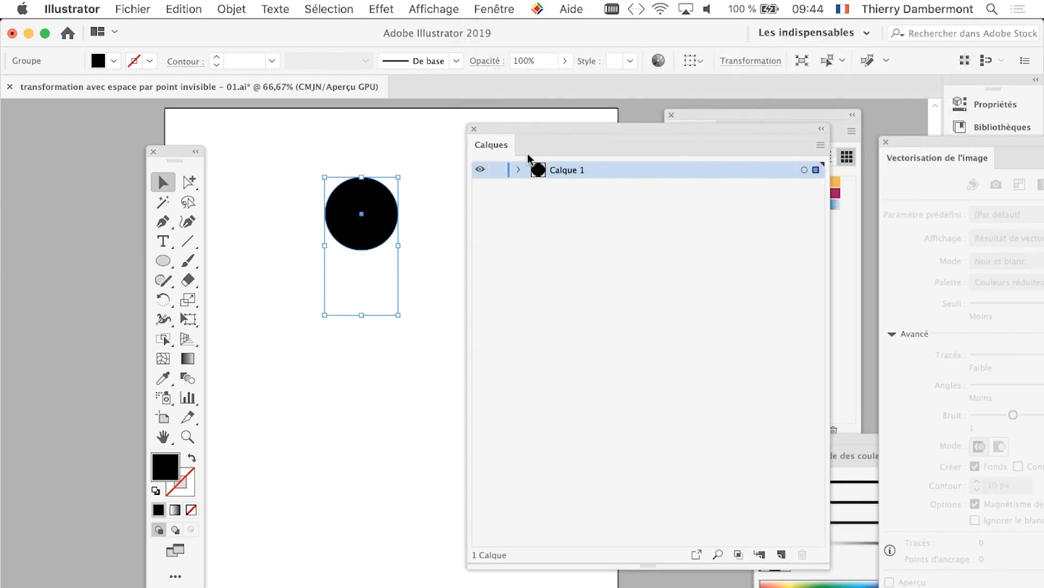
left_click(519, 170)
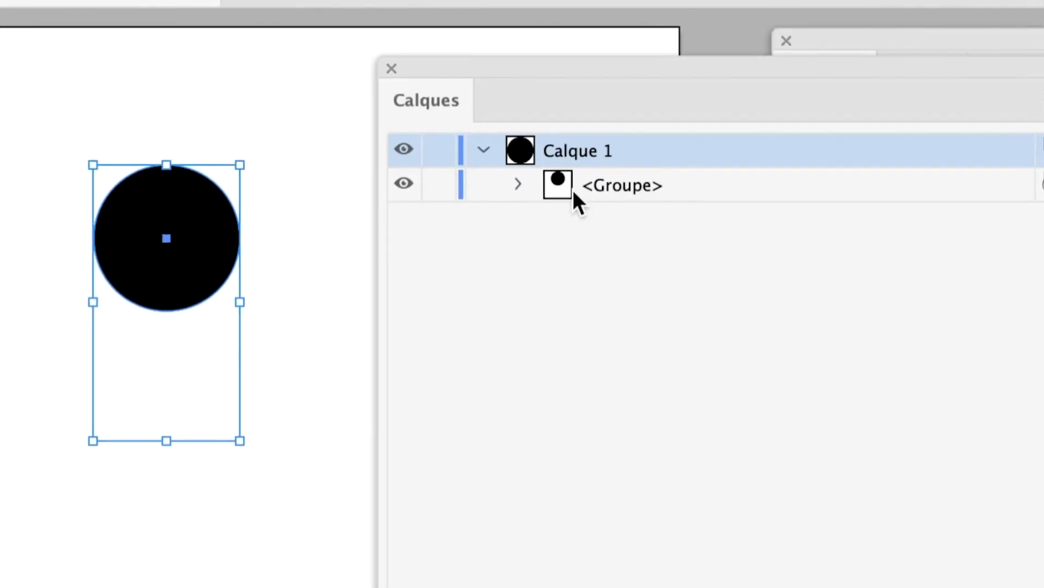
left_click(482, 178)
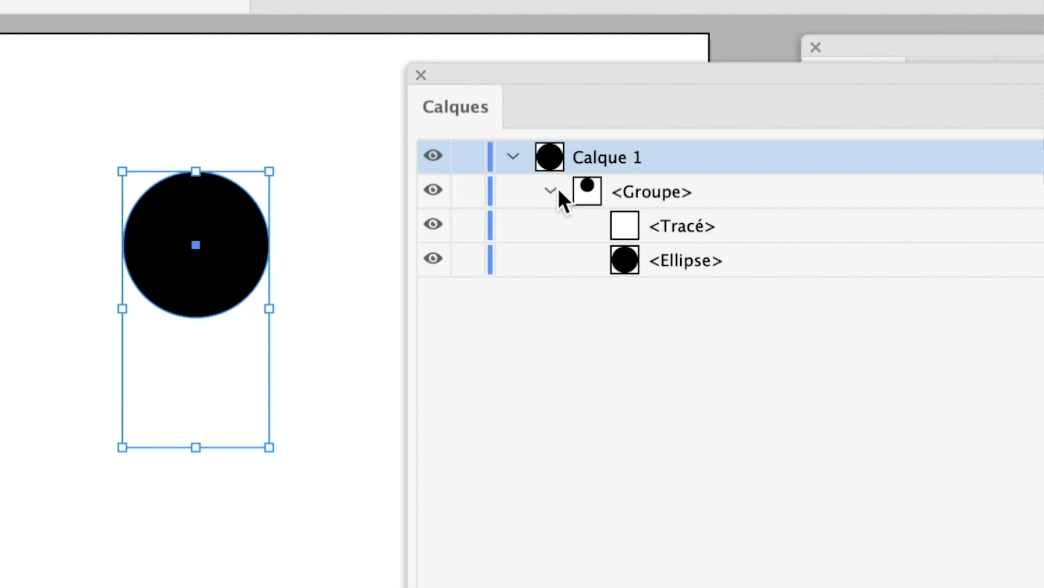
left_click(557, 189)
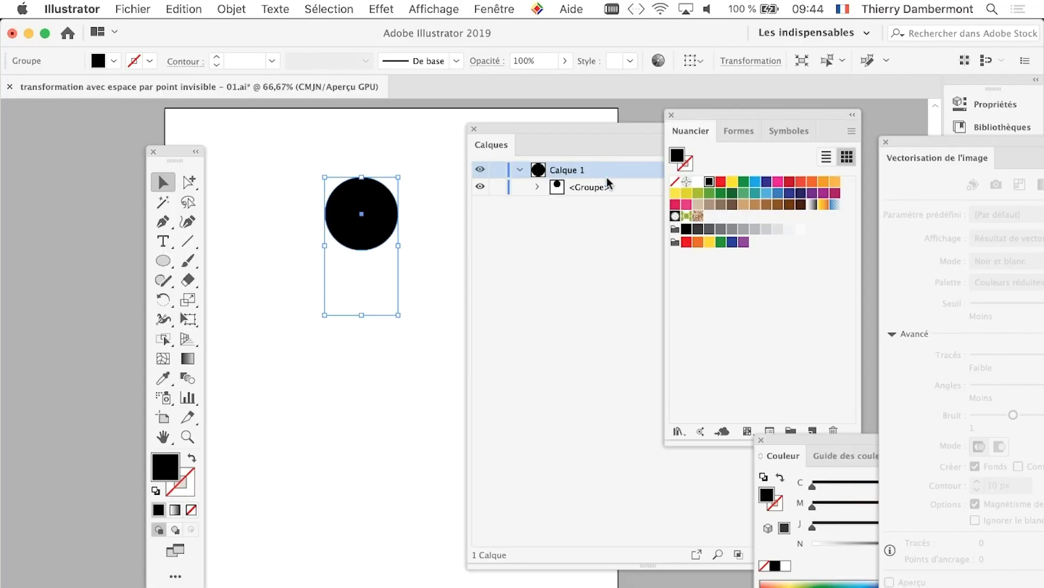
Compact the Calques panel, target the circle-and-point group and browse the Distort & Transform effects.
left_click_drag(583, 127, 567, 127)
left_click_drag(808, 565, 768, 326)
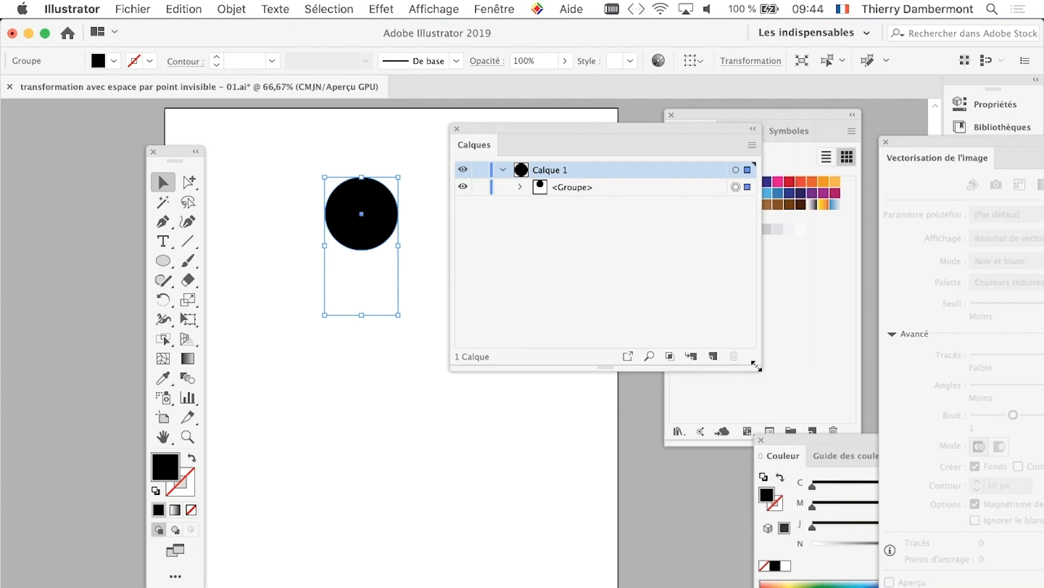
left_click(744, 188)
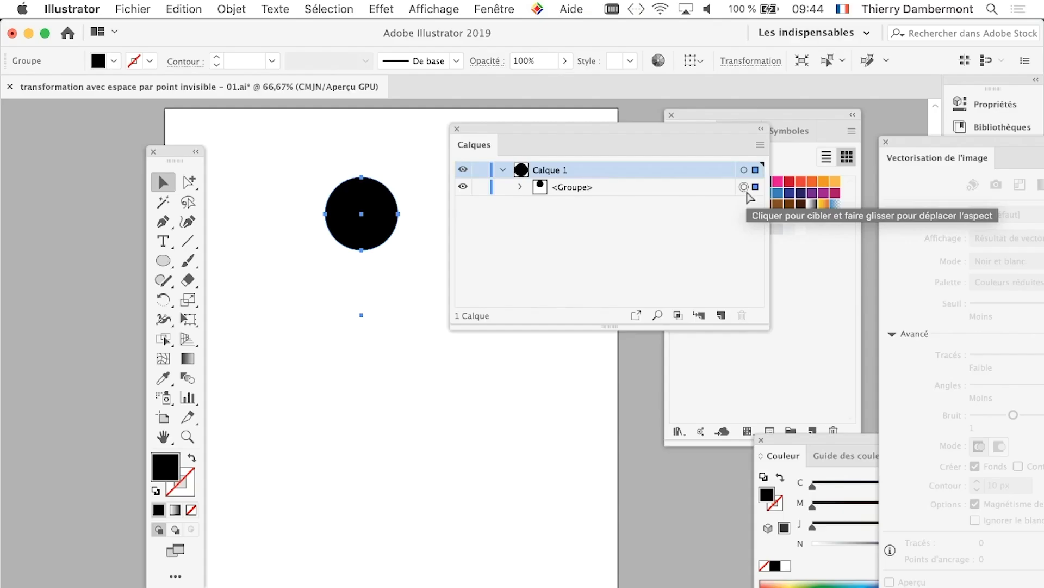
left_click(743, 188)
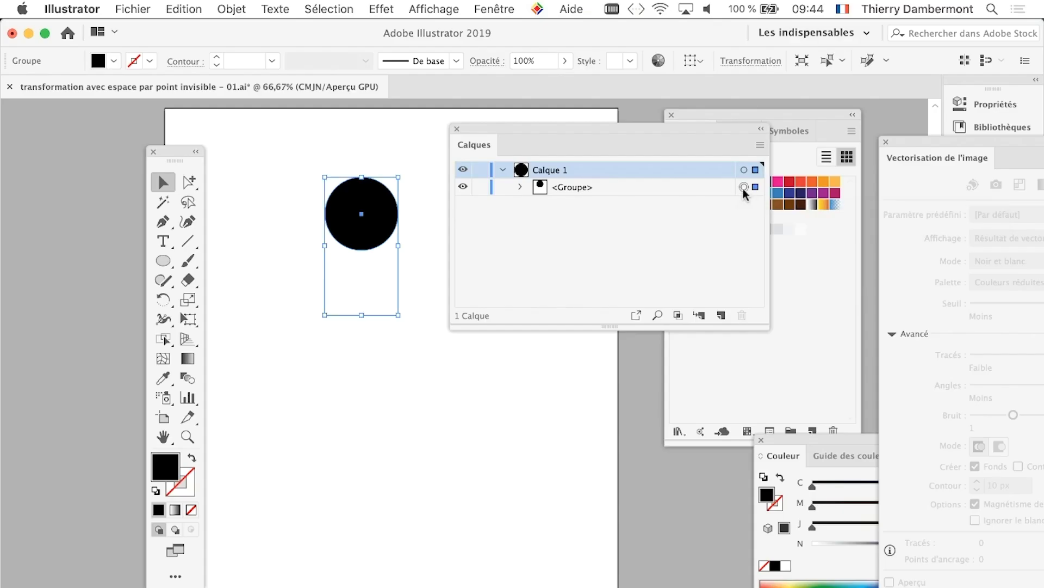
left_click(384, 9)
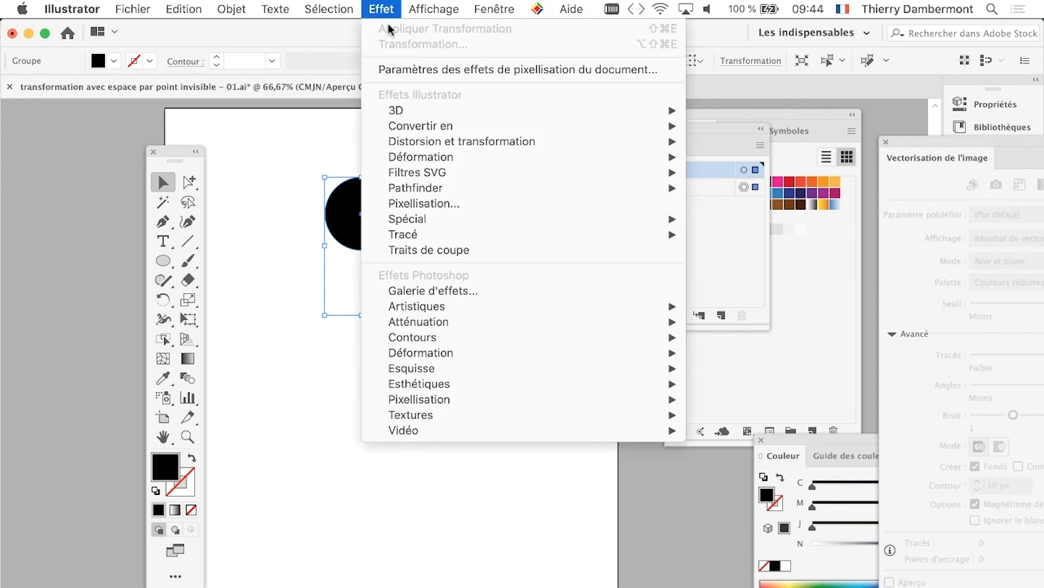
mouse_move(461, 142)
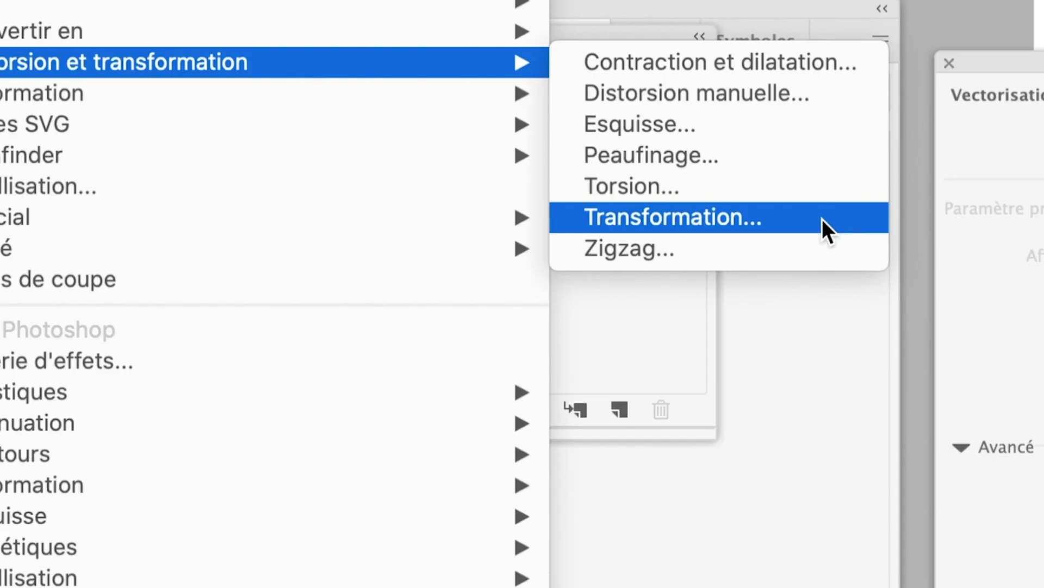
Open the Transform effect with preview on and set a 60° rotation with 5 copies.
left_click(821, 219)
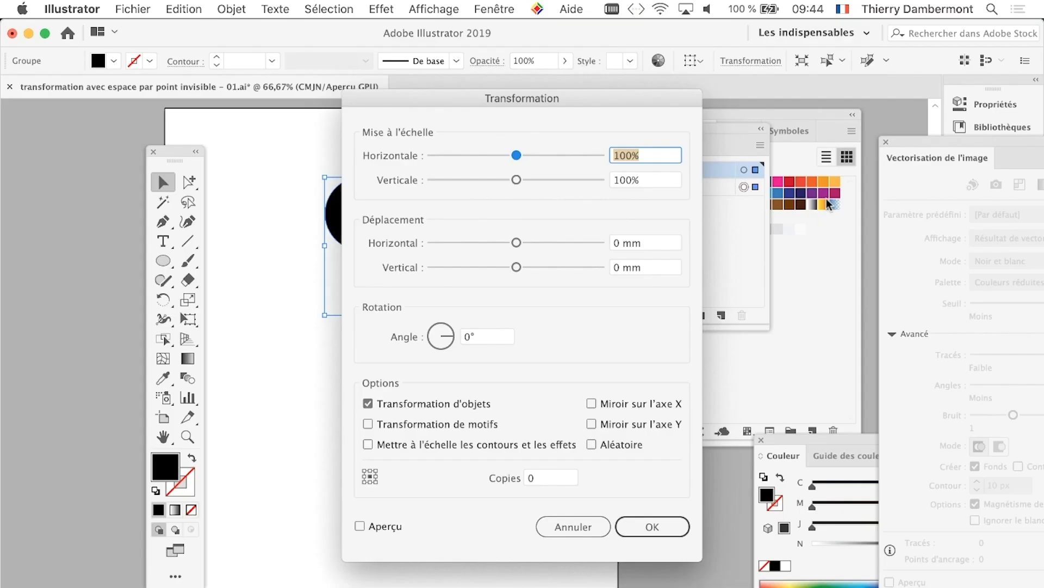
left_click_drag(650, 99, 817, 53)
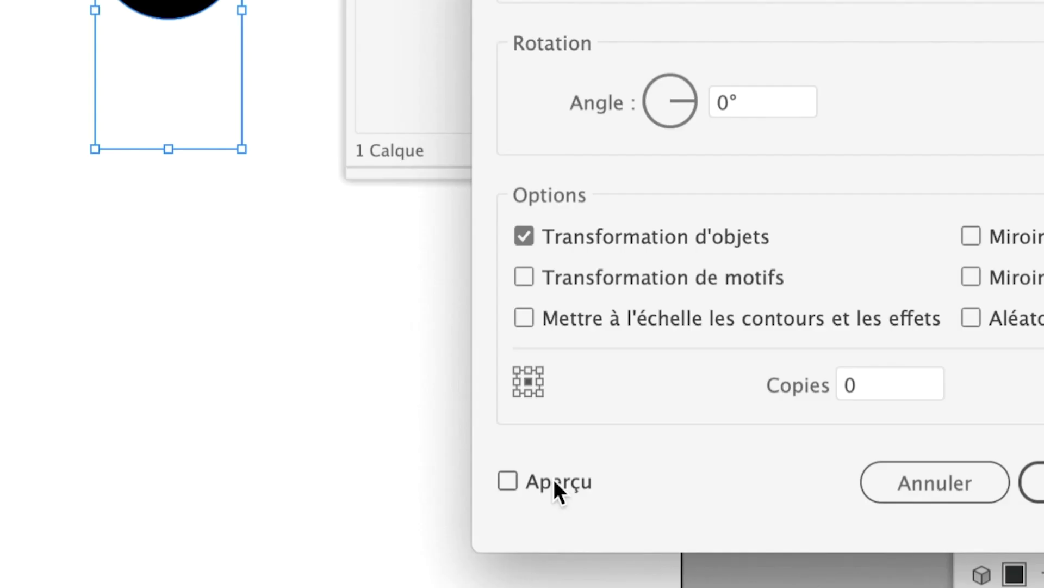
left_click(555, 482)
left_click(610, 353)
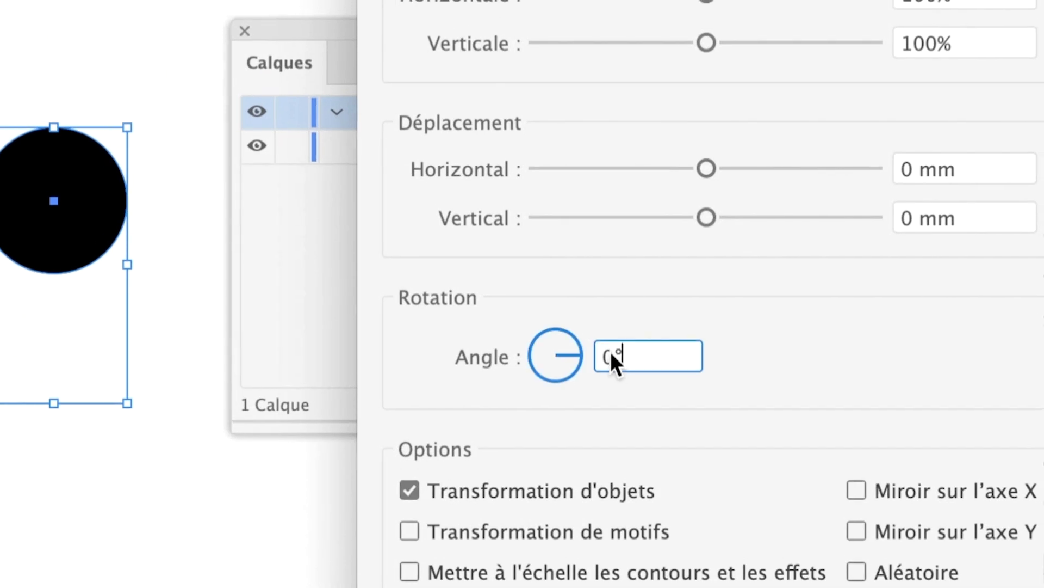
type("60")
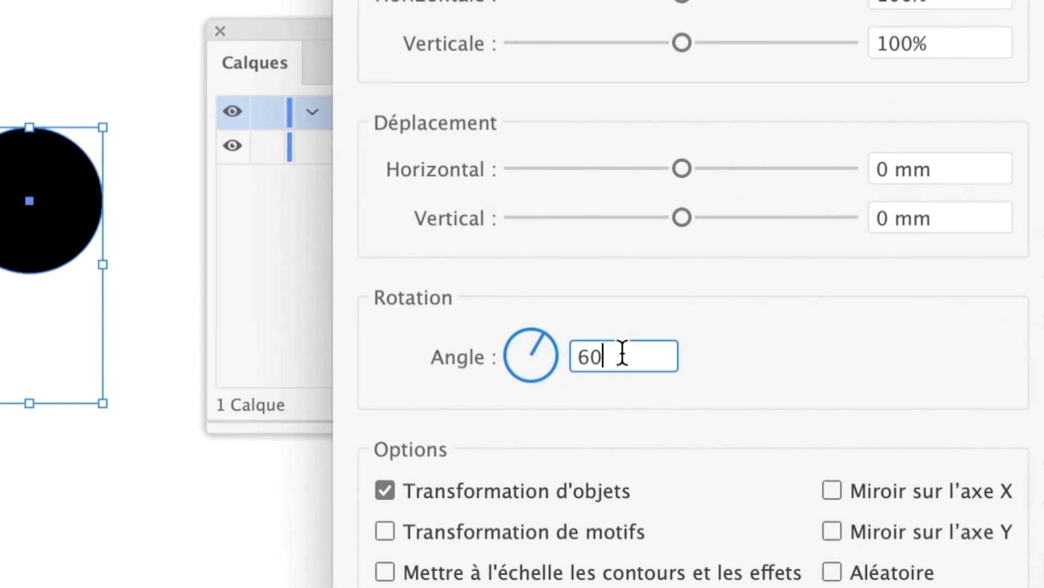
double_click(620, 356)
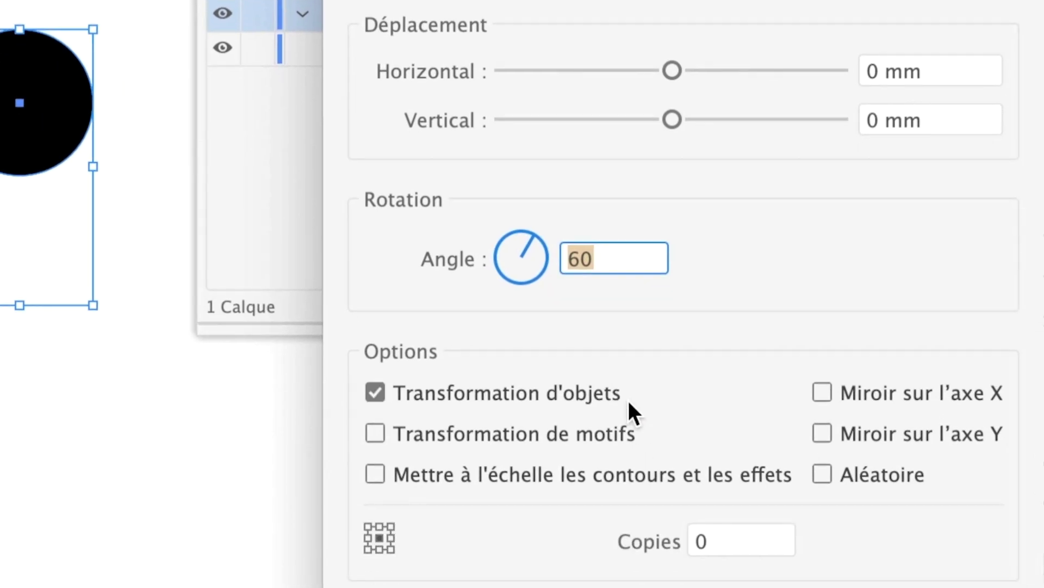
left_click(651, 449)
double_click(650, 448)
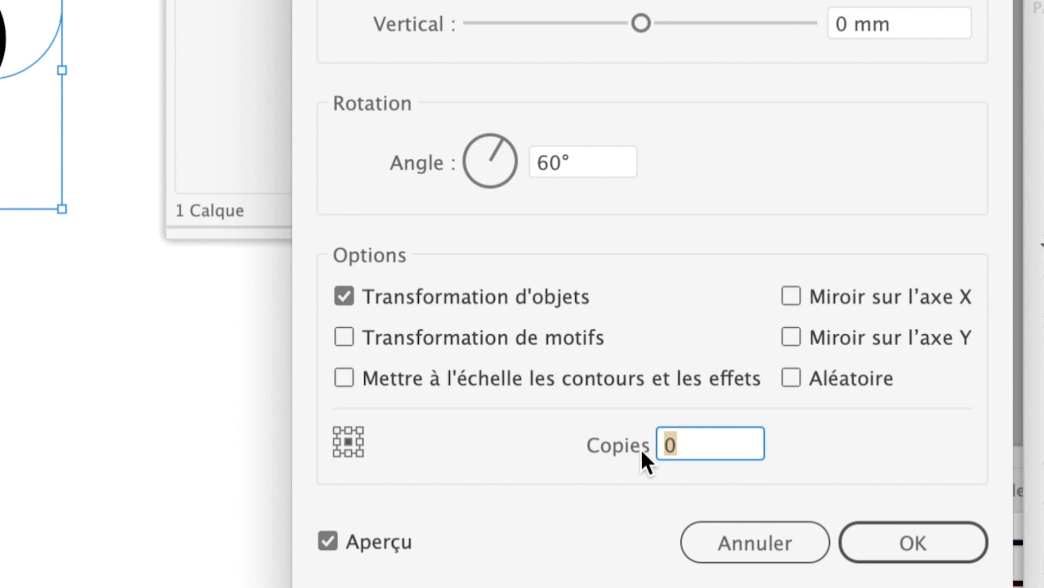
type("5")
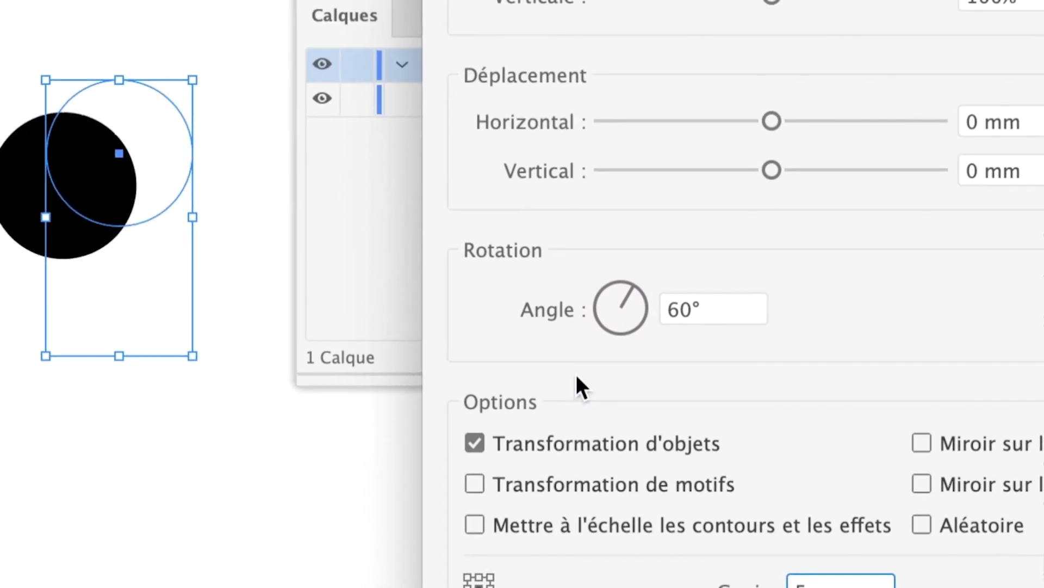
key("Tab")
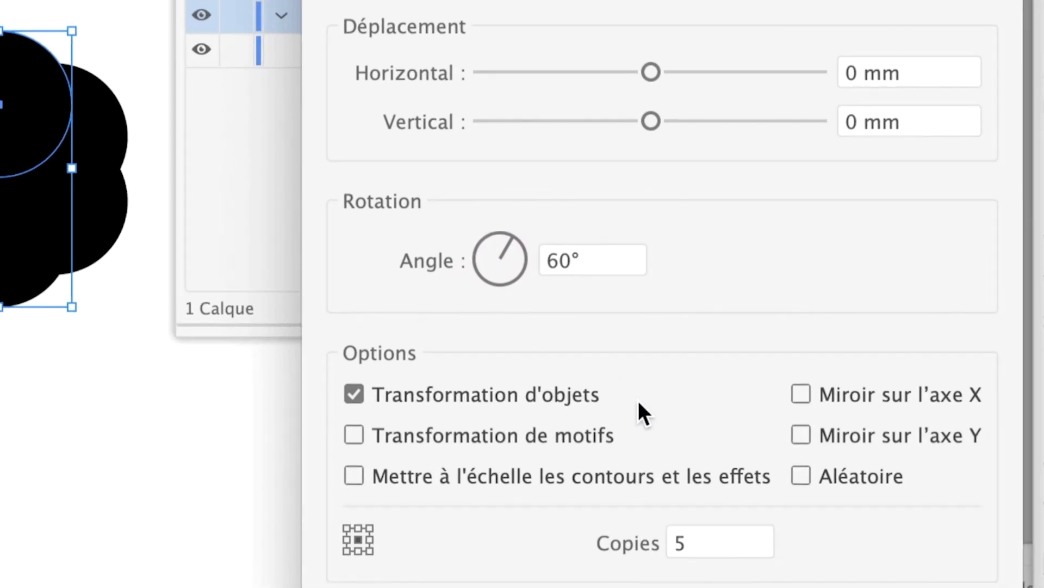
Set the effect's reference point to bottom-centre and apply it.
double_click(647, 448)
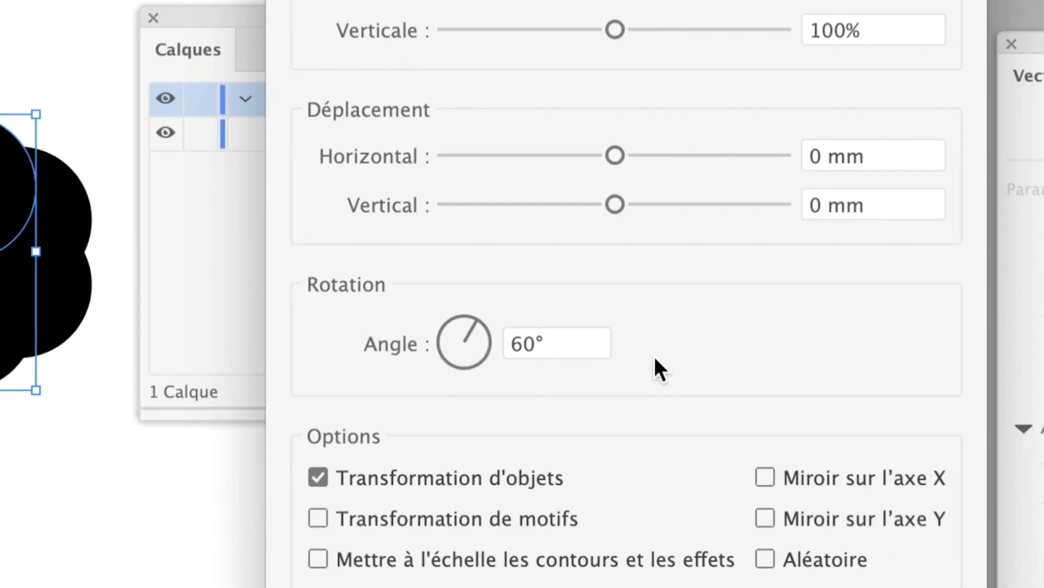
double_click(1017, 407)
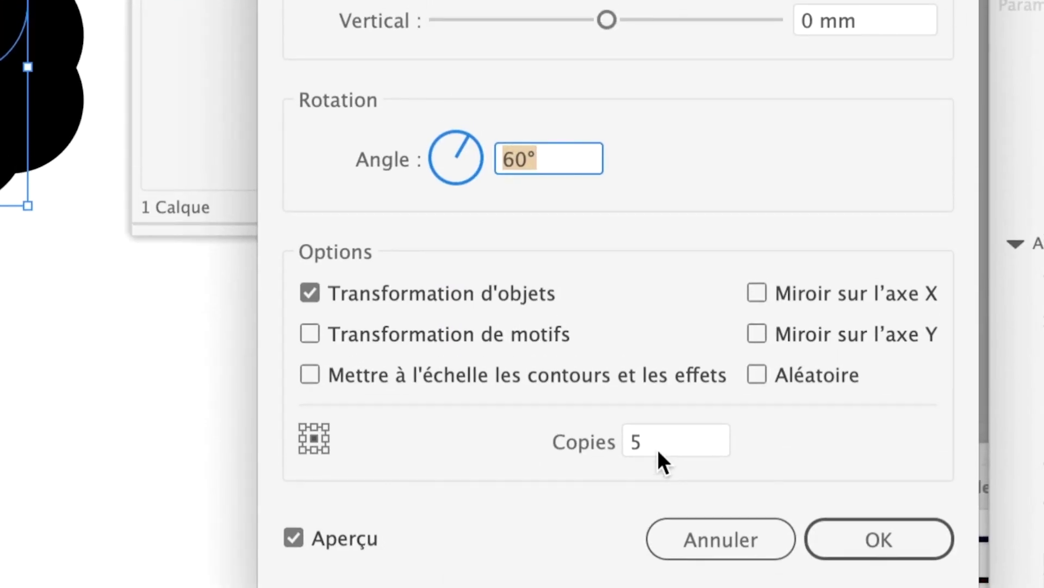
double_click(644, 448)
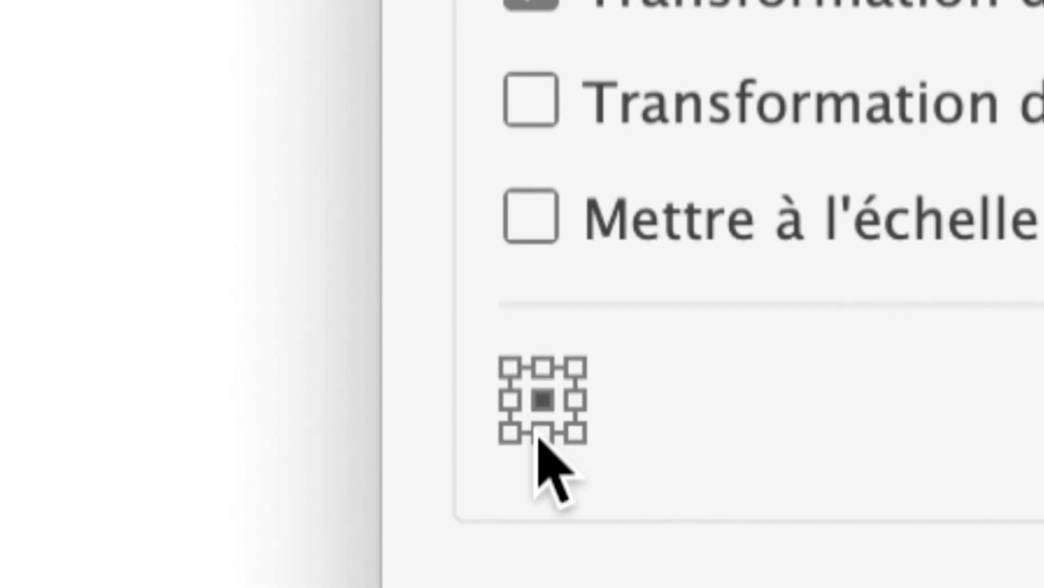
left_click(541, 434)
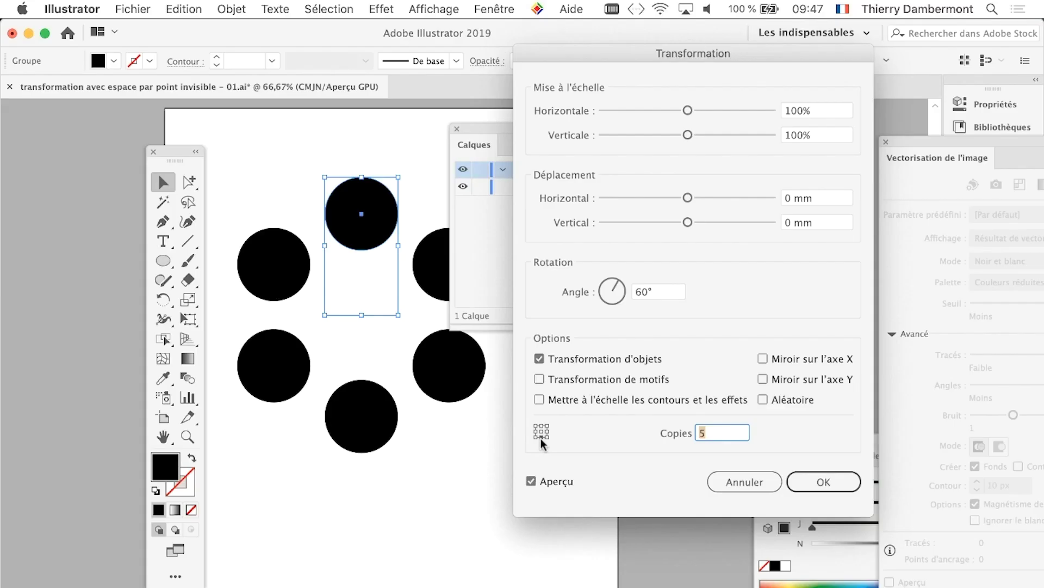
left_click(810, 483)
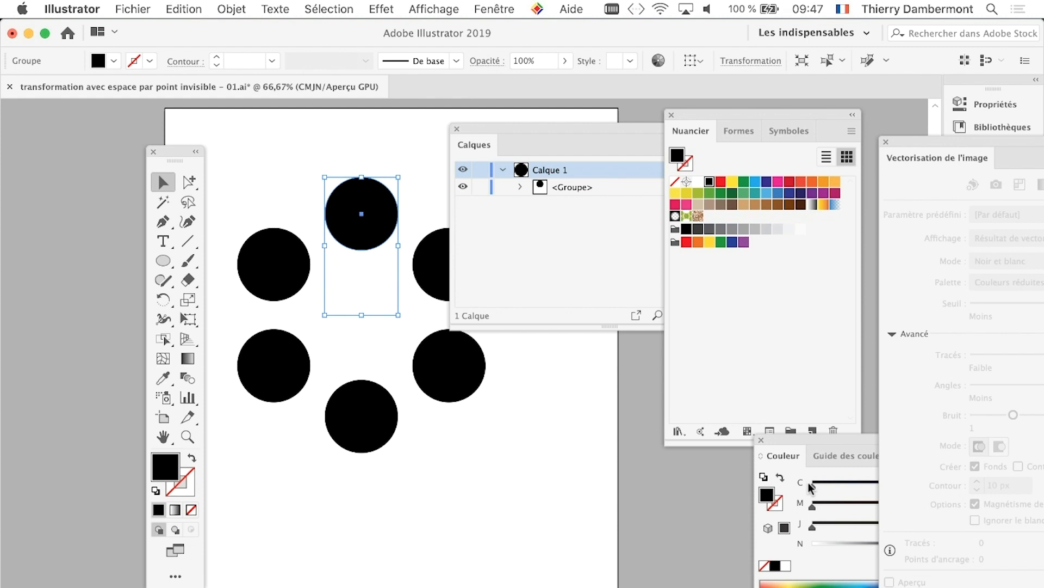
Target the circle group in the Layers panel and show its Appearance panel.
left_click_drag(722, 111, 628, 479)
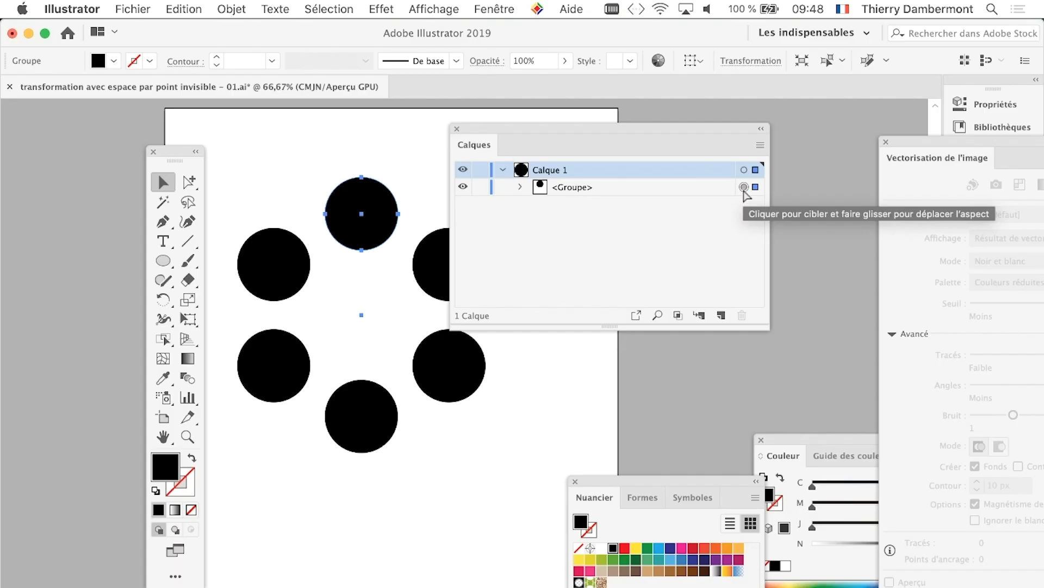
left_click(744, 186)
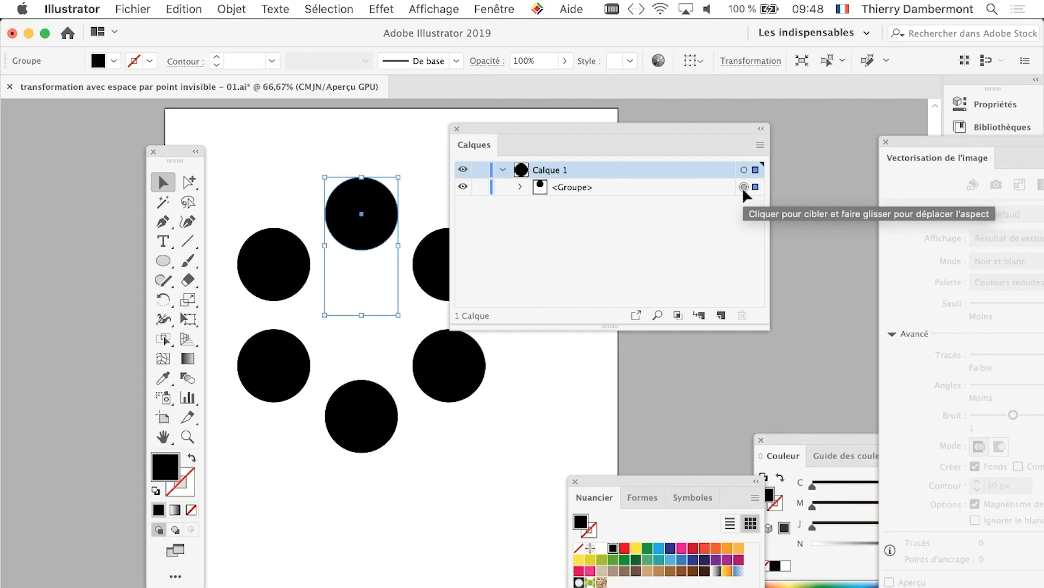
left_click_drag(764, 328, 646, 327)
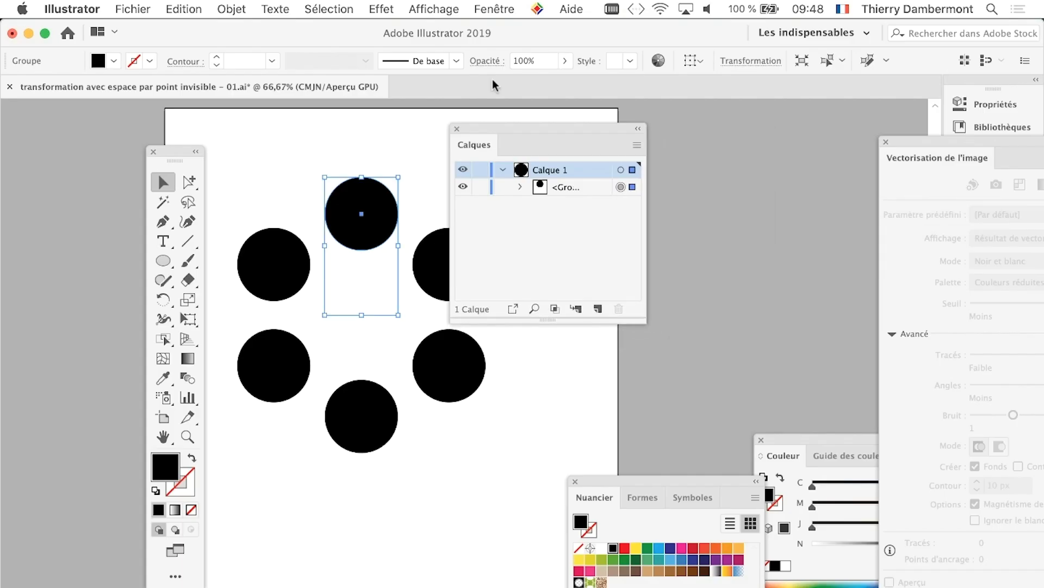
left_click(492, 9)
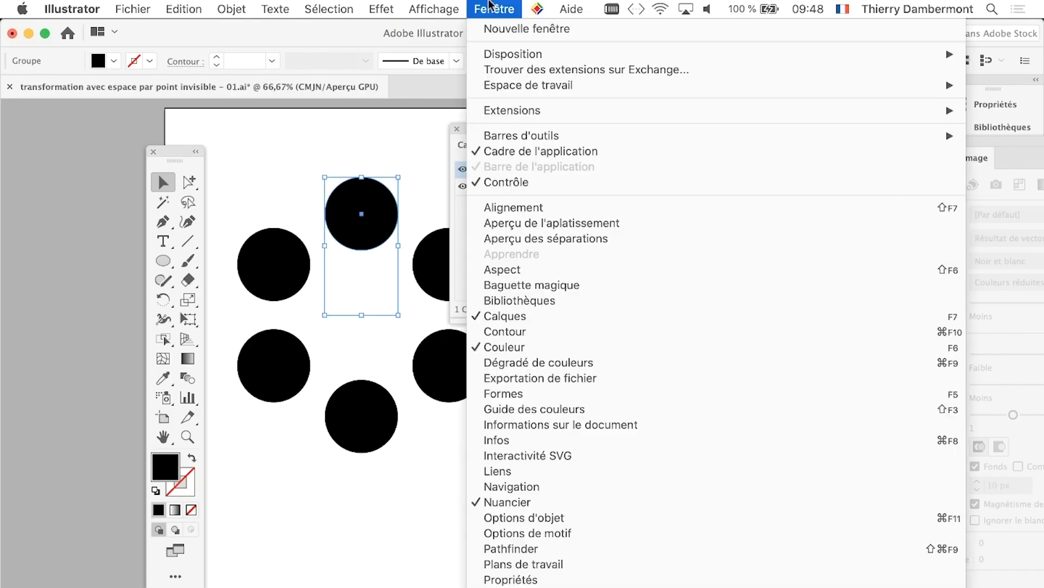
left_click(547, 269)
left_click_drag(602, 121, 761, 116)
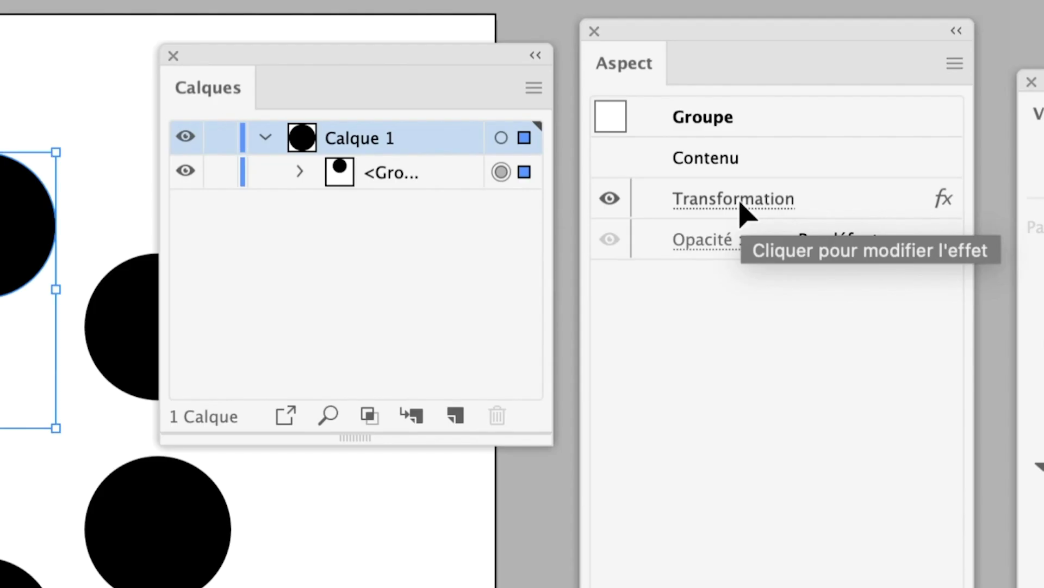
Review the group's Transformation effect settings and confirm them unchanged.
left_click(740, 201)
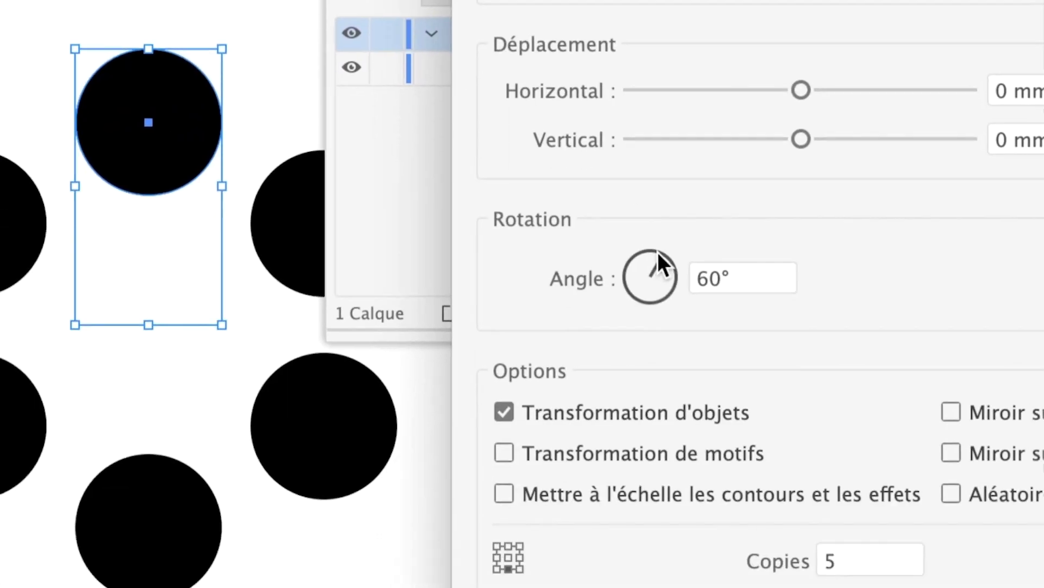
left_click(688, 266)
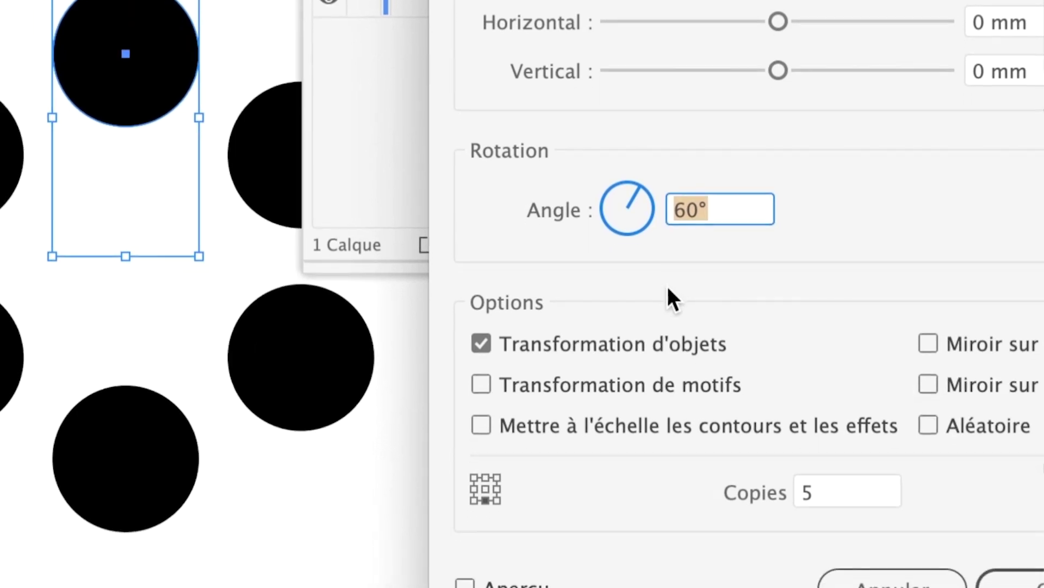
key("Tab")
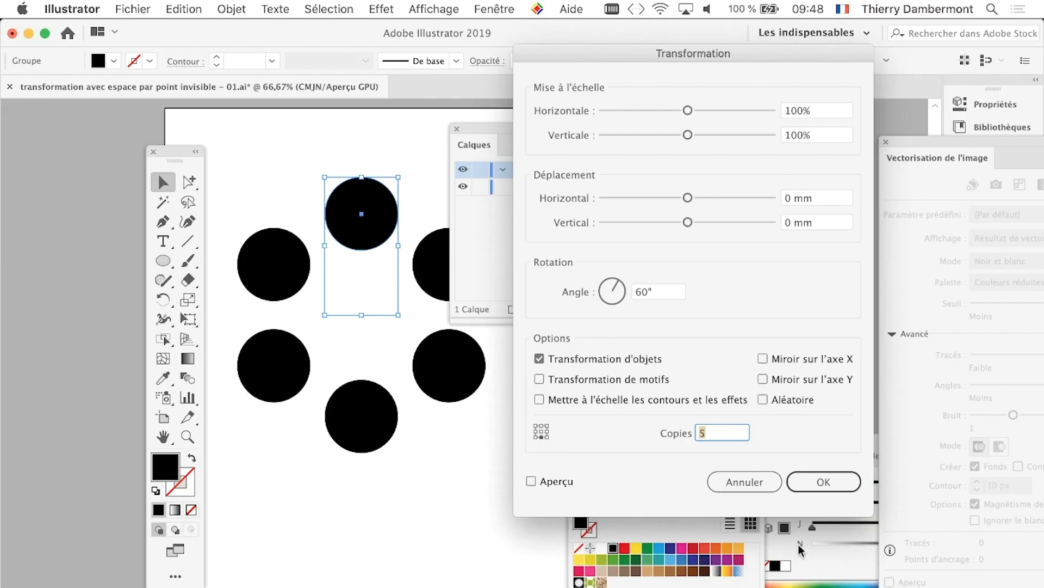
left_click(827, 481)
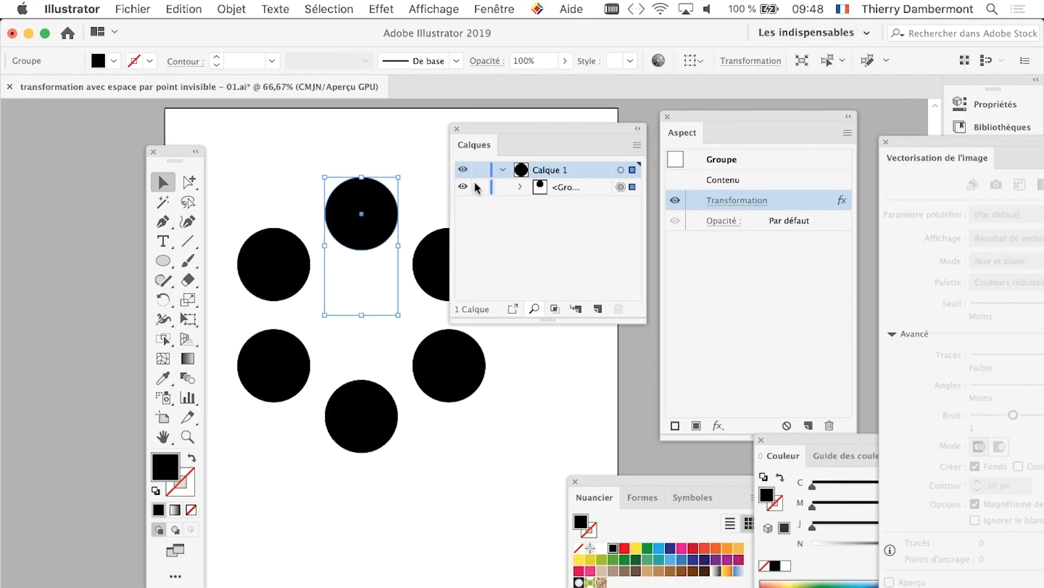
left_click_drag(164, 148, 99, 142)
left_click_drag(480, 125, 612, 257)
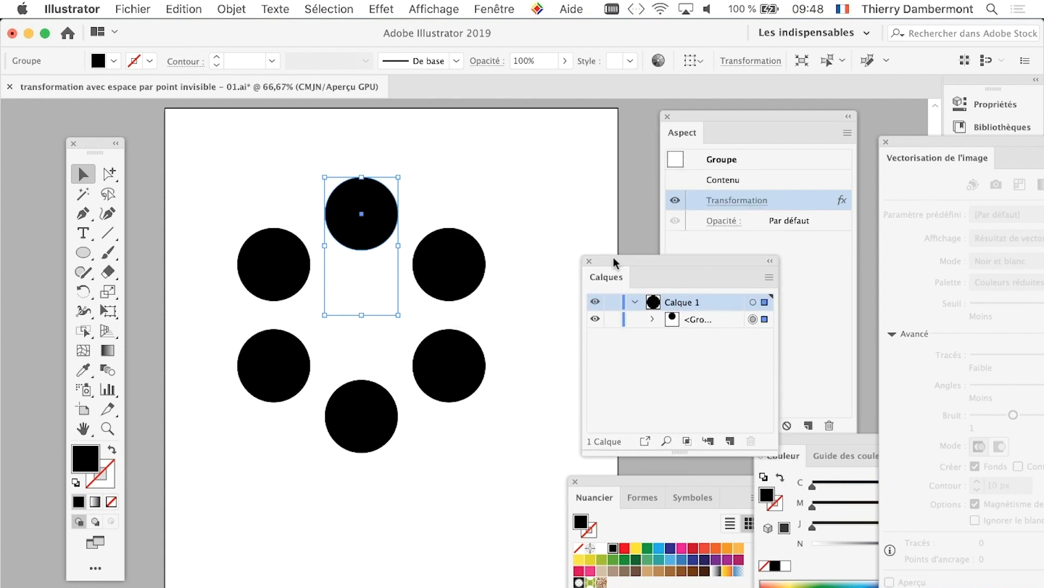
Save a copy named 'transformation avec espace par point invisible - 02.ai'.
left_click(131, 9)
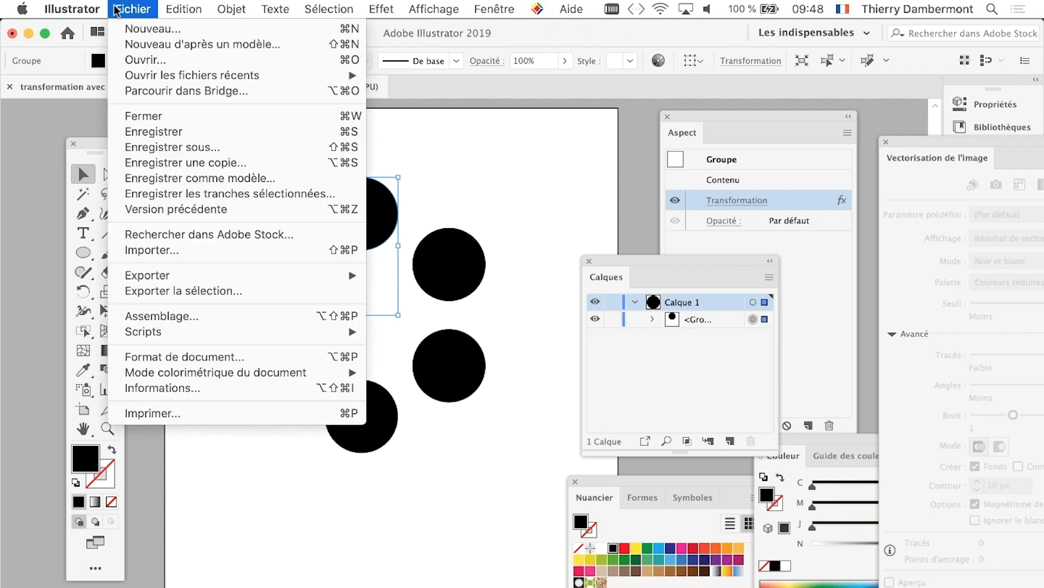
left_click(215, 145)
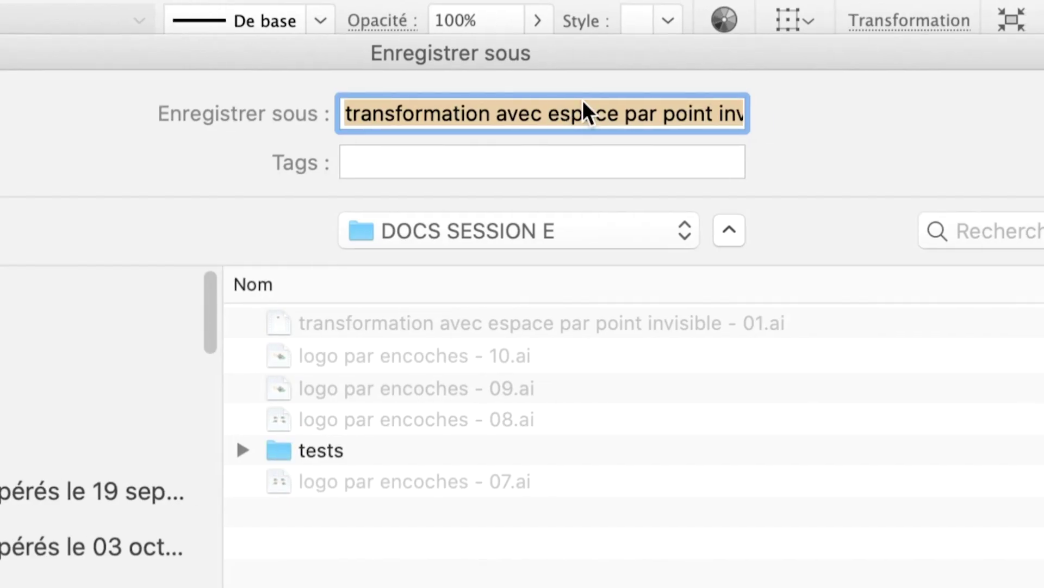
left_click(585, 102)
key("End")
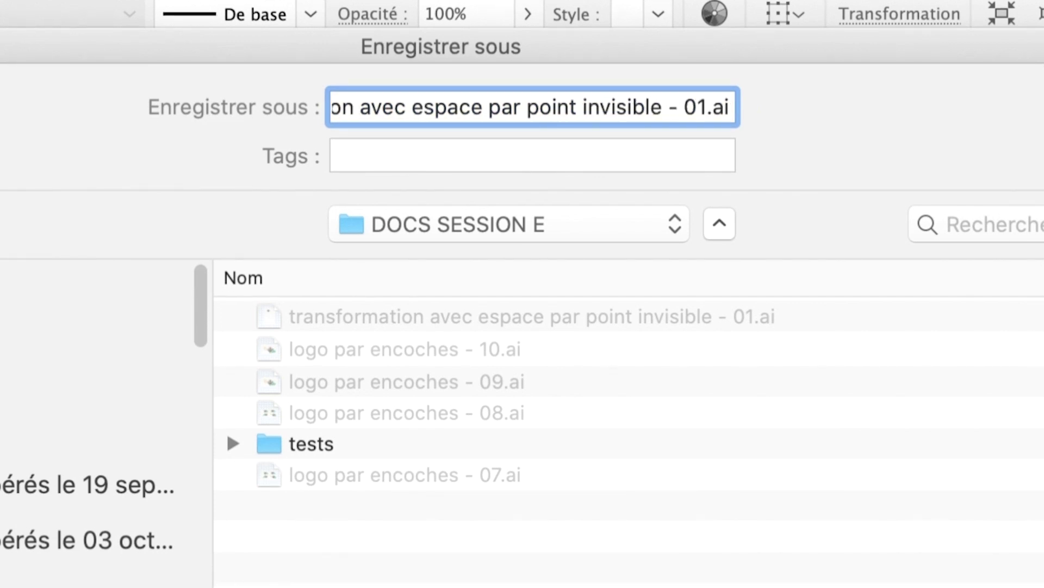
left_click(627, 106)
key("shift+Right")
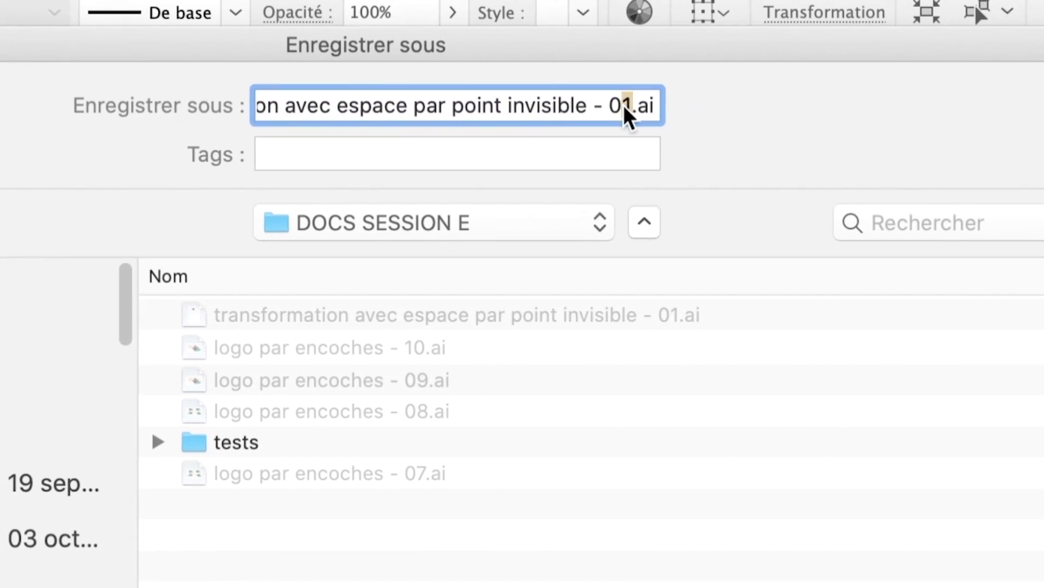
type("2")
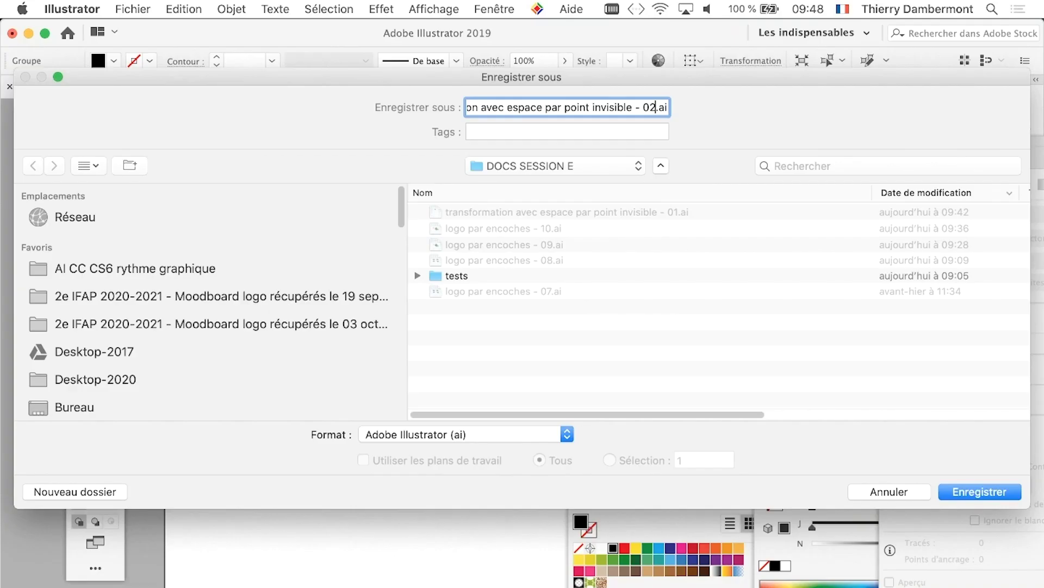
key("Return")
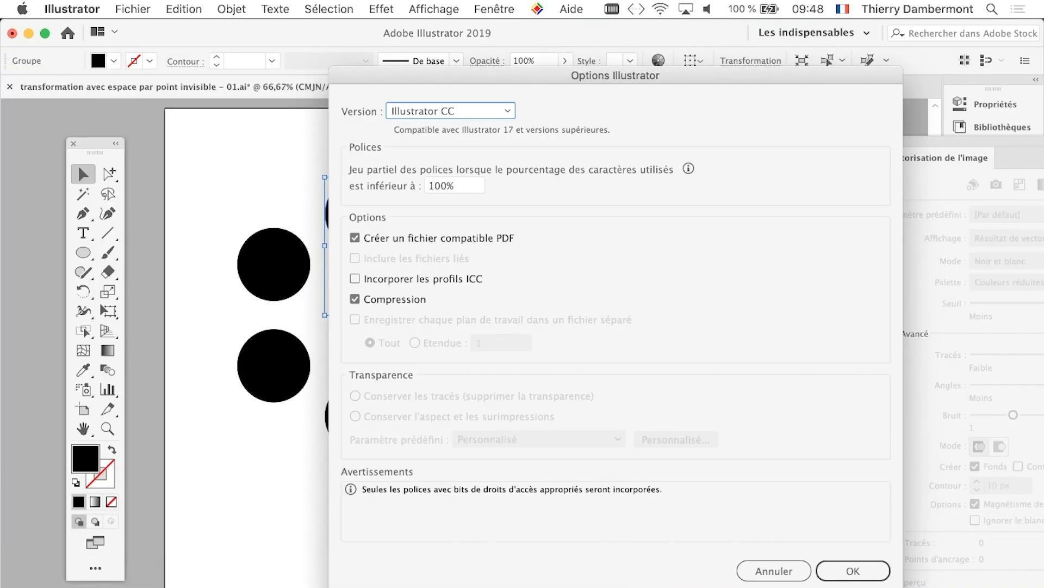
key("Return")
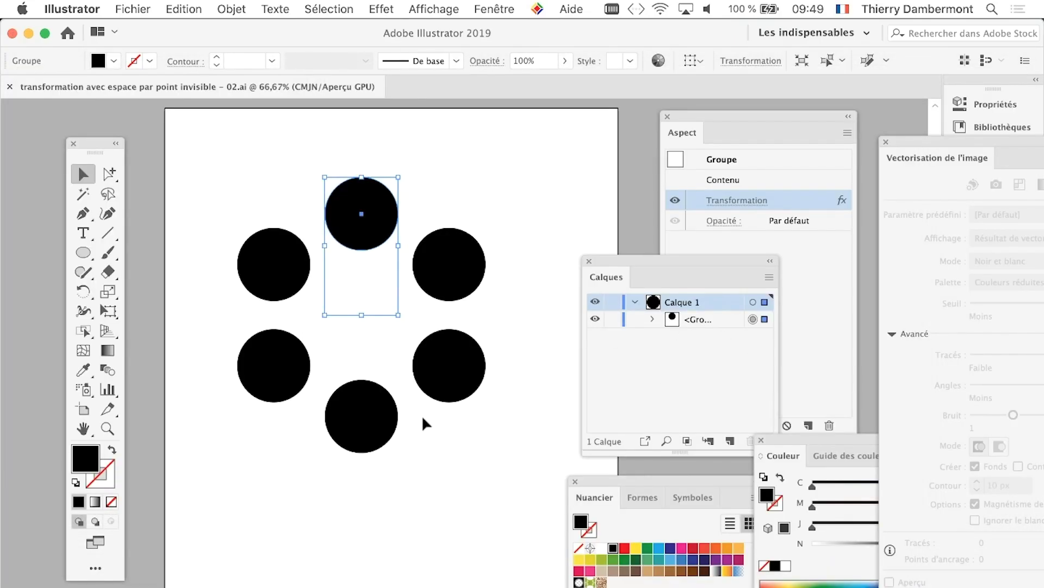
Zoom out and pan the artboard toward the upper left.
key("super+minus")
key("super+minus")
left_click_drag(315, 422, 221, 338)
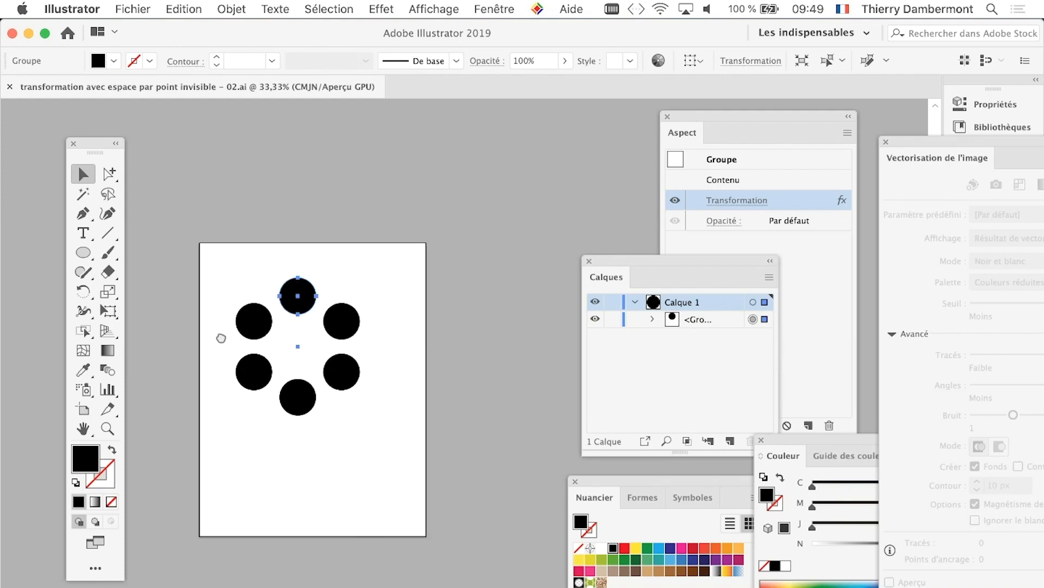
key("super+minus")
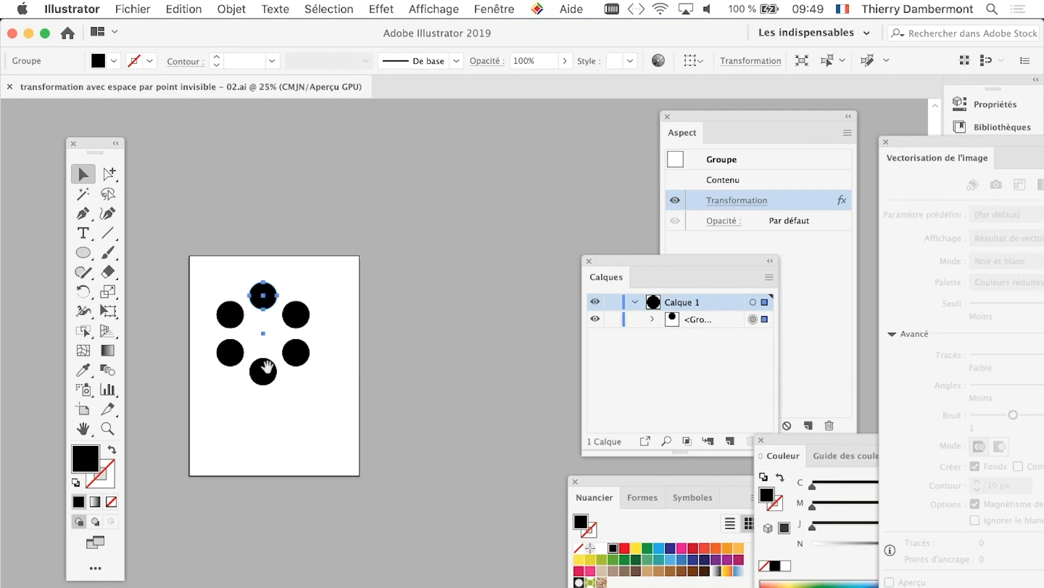
left_click_drag(266, 368, 232, 311)
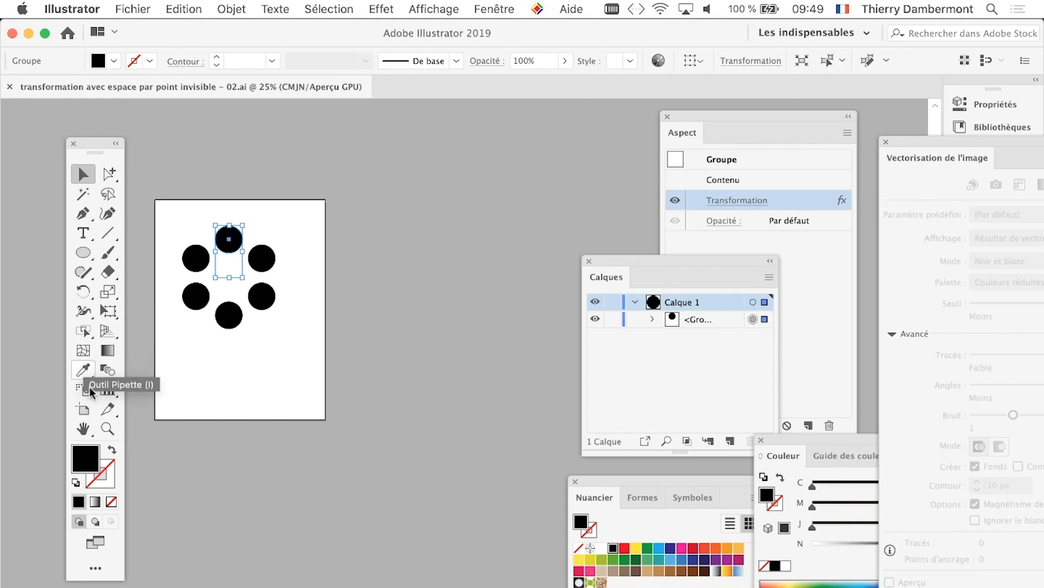
key("super+shift+b")
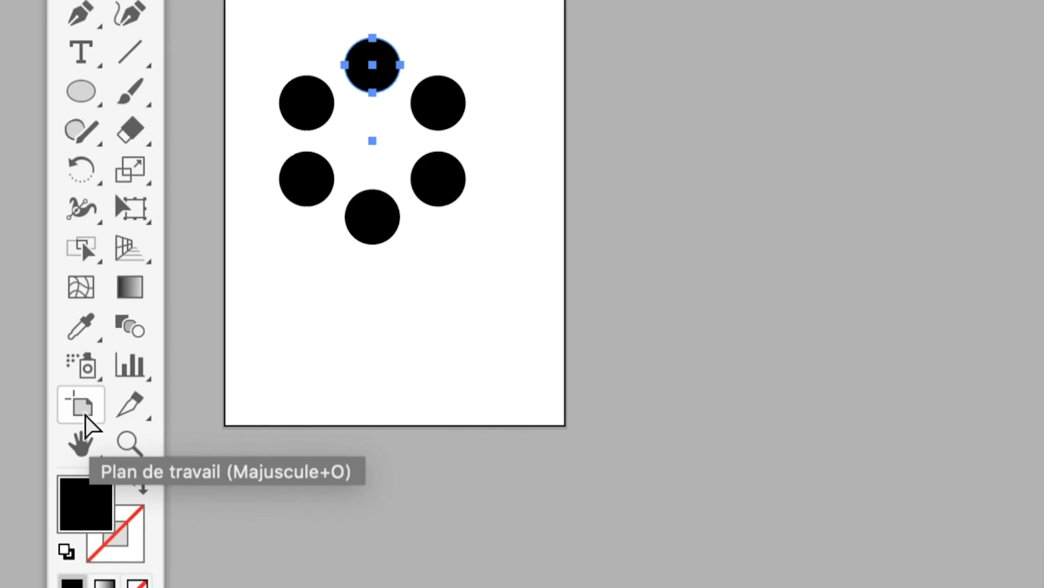
Widen the artboard to the right into a 1124.76 × 279.4 mm strip.
left_click(85, 415)
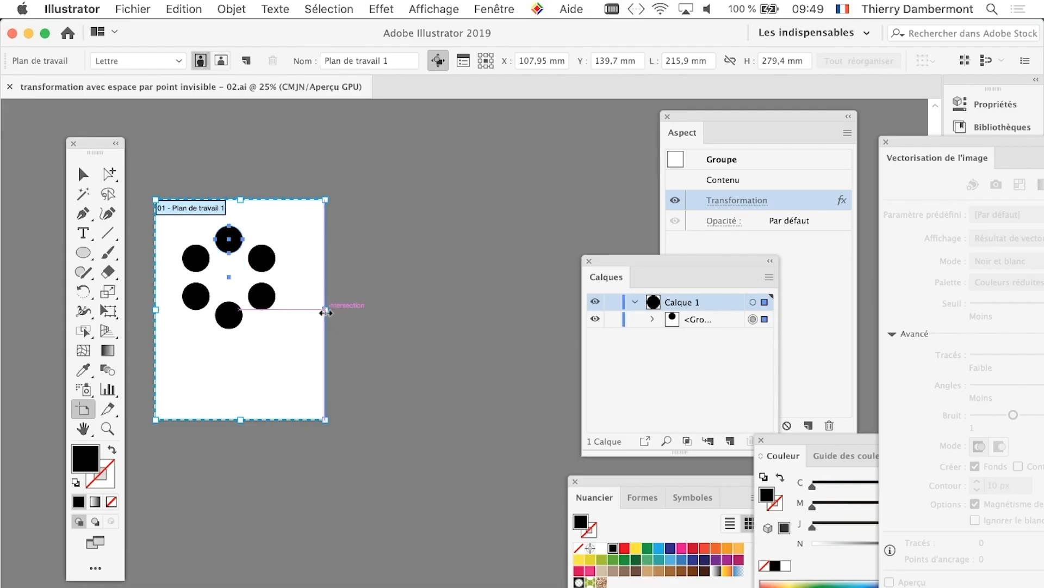
key("ctrl+minus")
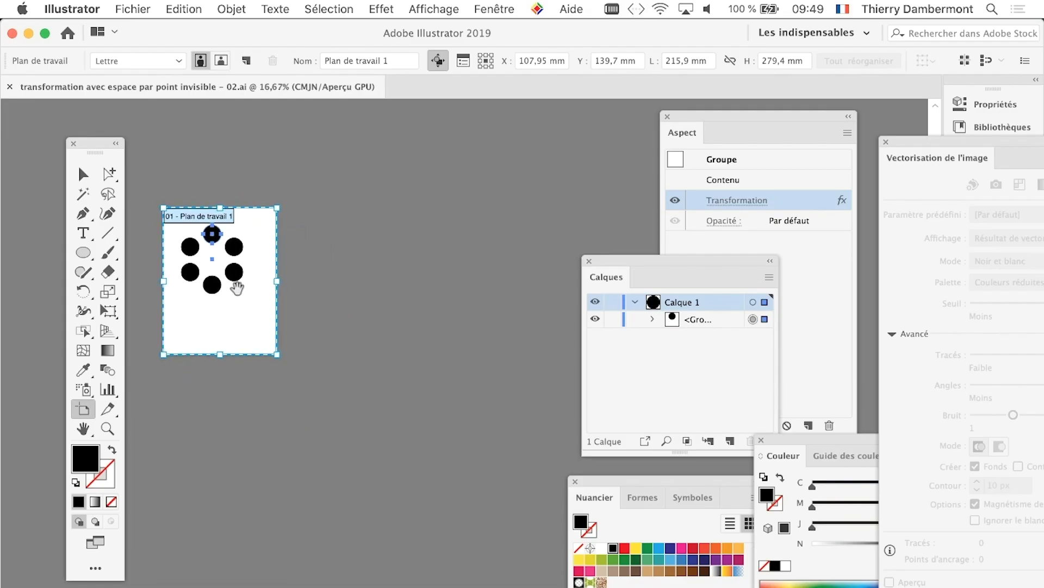
left_click_drag(277, 285, 756, 285)
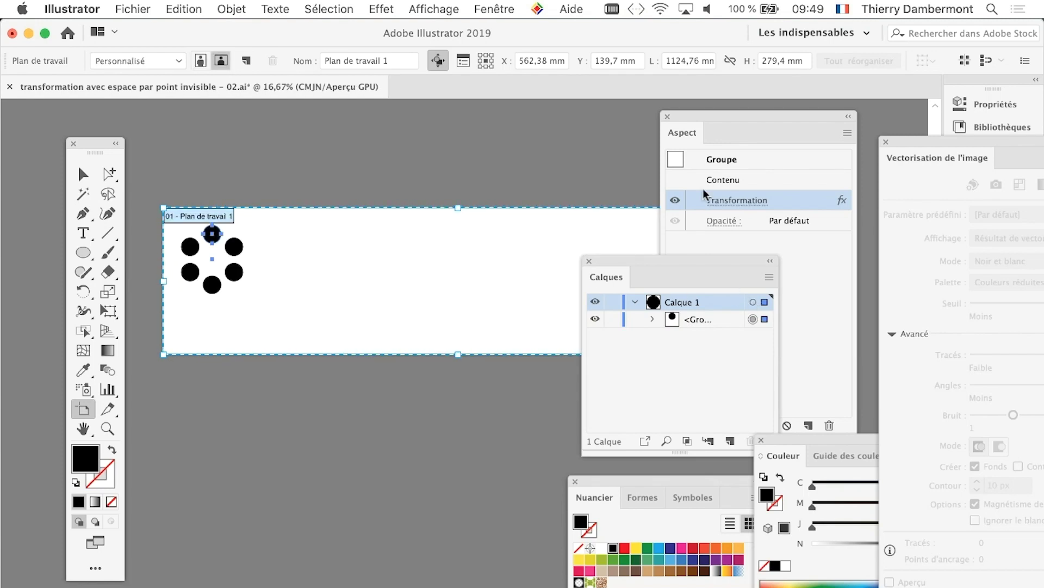
Close the open panels, leave artboard editing, and deselect everything.
left_click(667, 117)
left_click(589, 261)
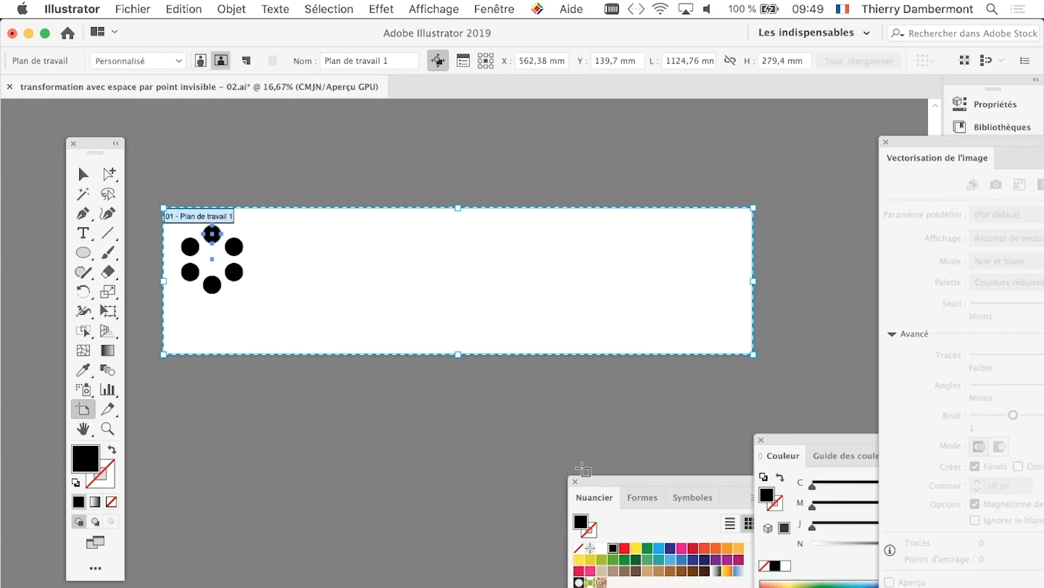
left_click(576, 481)
left_click(761, 440)
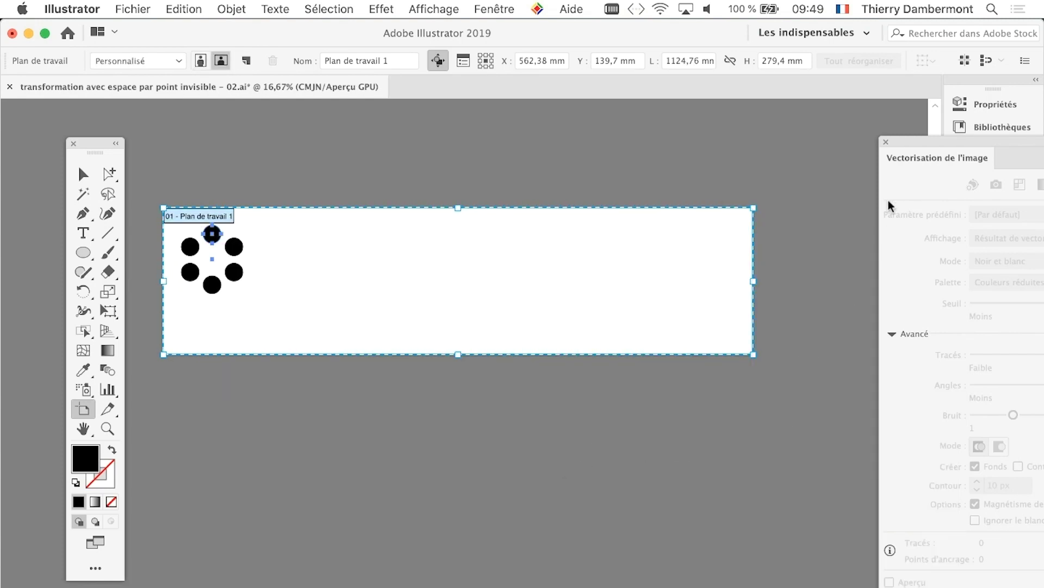
left_click(886, 142)
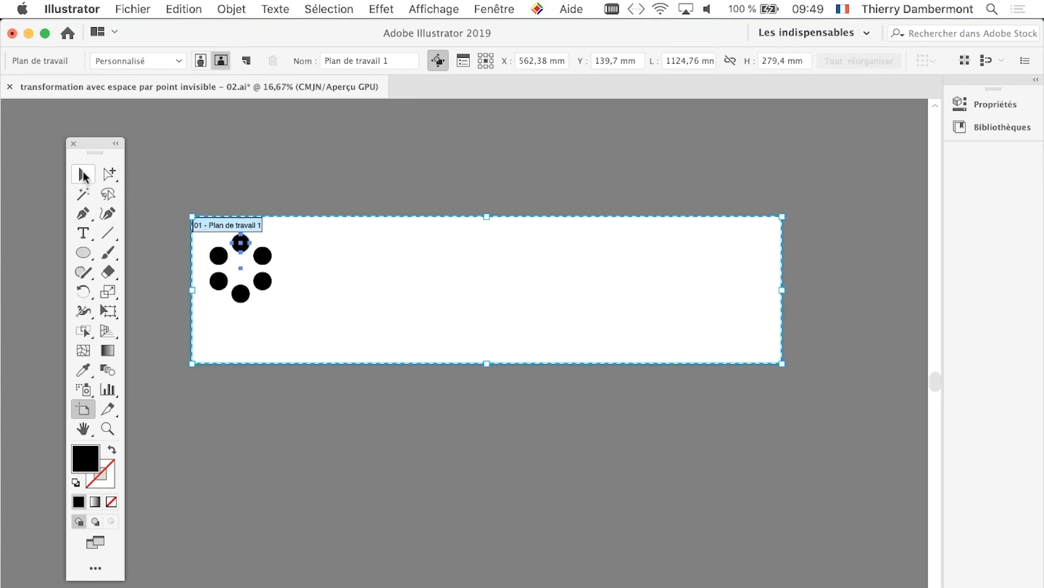
left_click(83, 174)
left_click(260, 171)
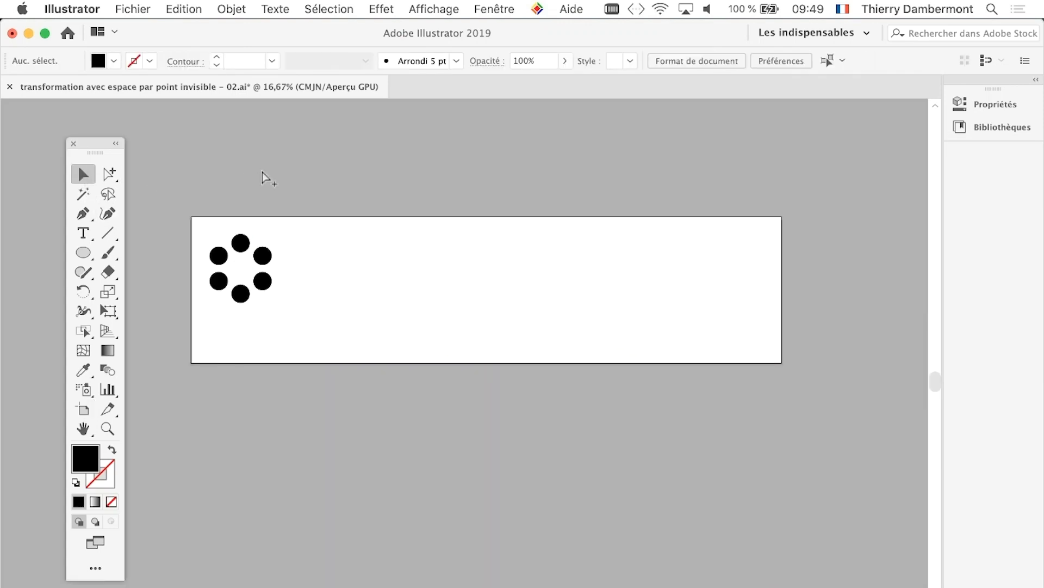
Zoom in on the ring and switch to the Direct Selection tool.
scroll(236, 283, "up", 1)
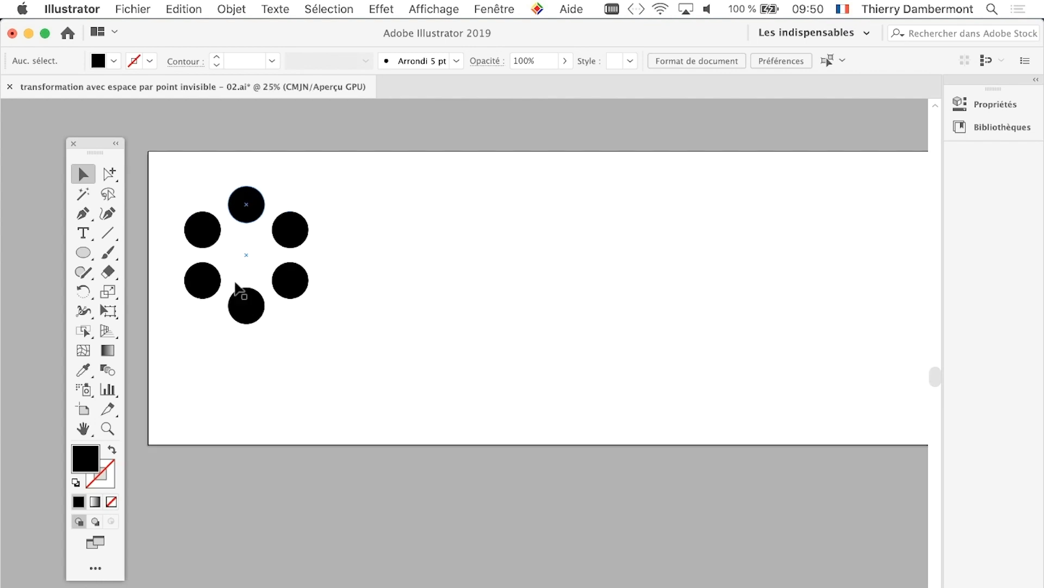
scroll(235, 283, "up", 2)
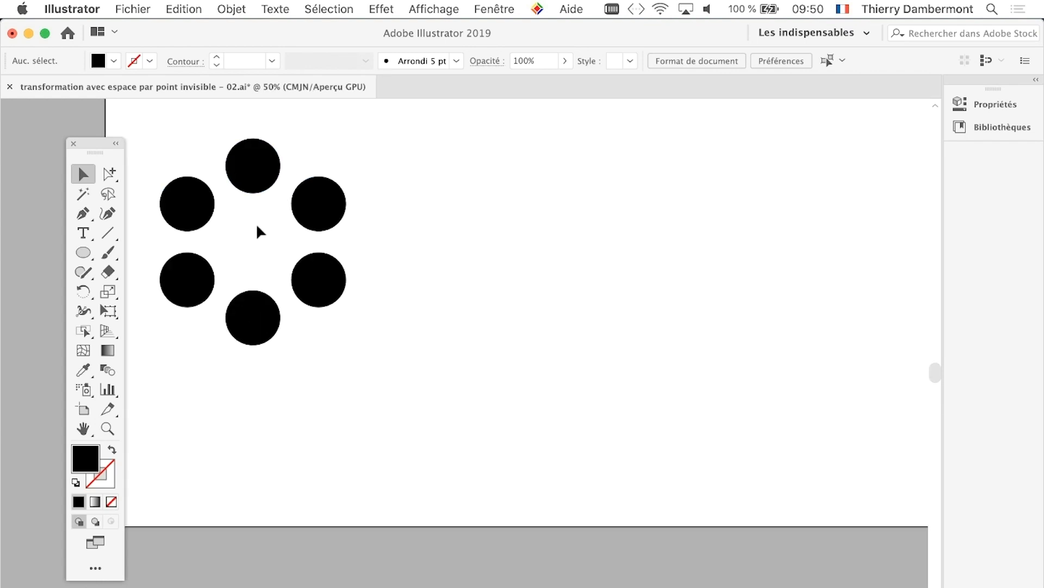
left_click(256, 177)
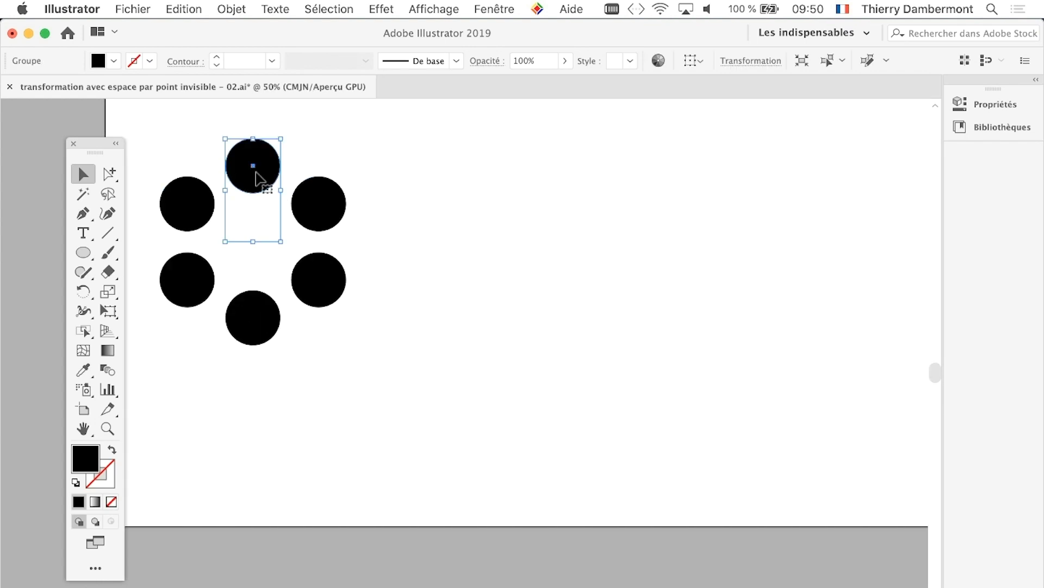
left_click(112, 175)
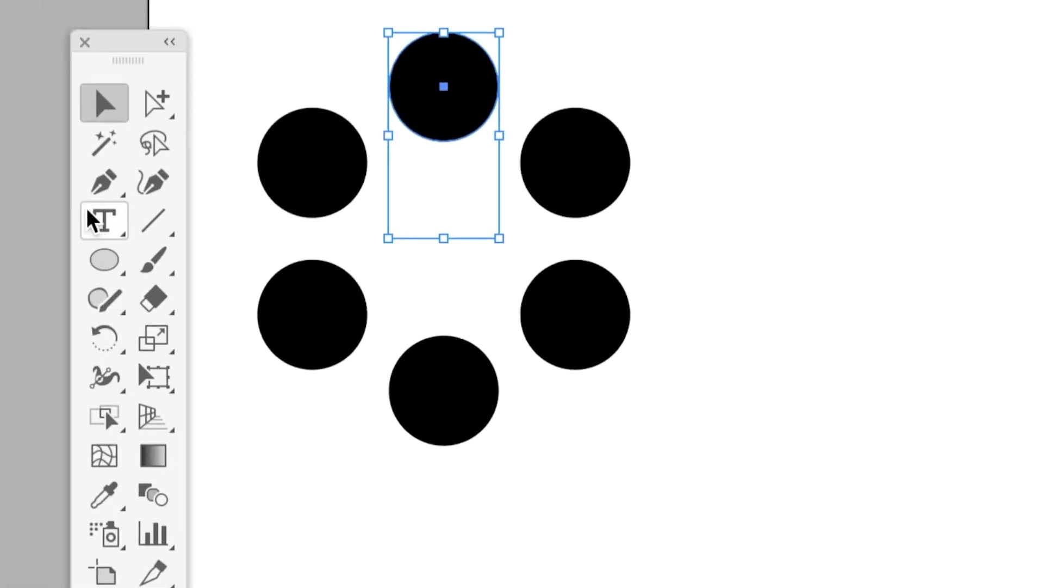
left_click(111, 182)
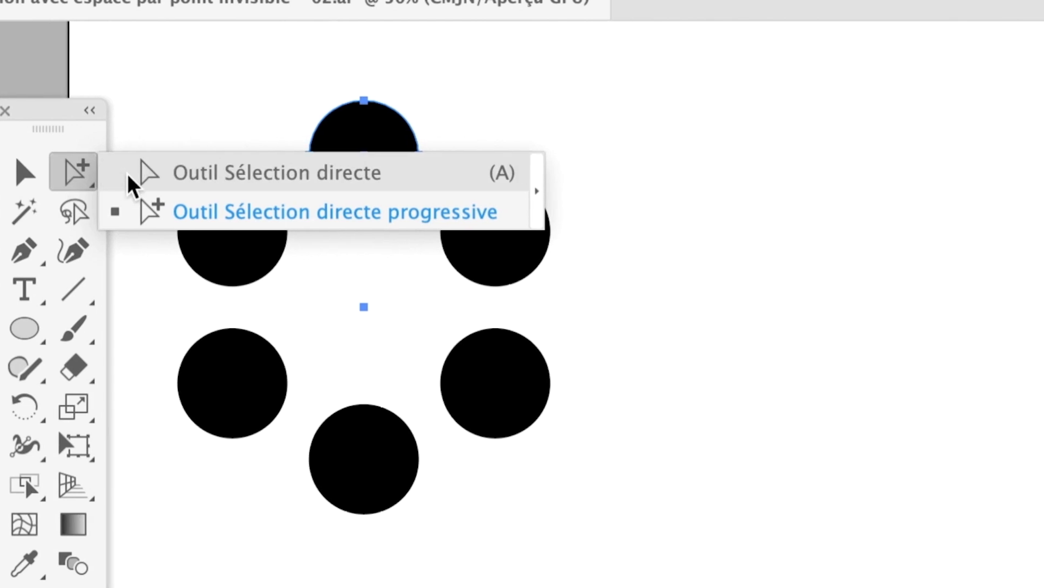
left_click(130, 174)
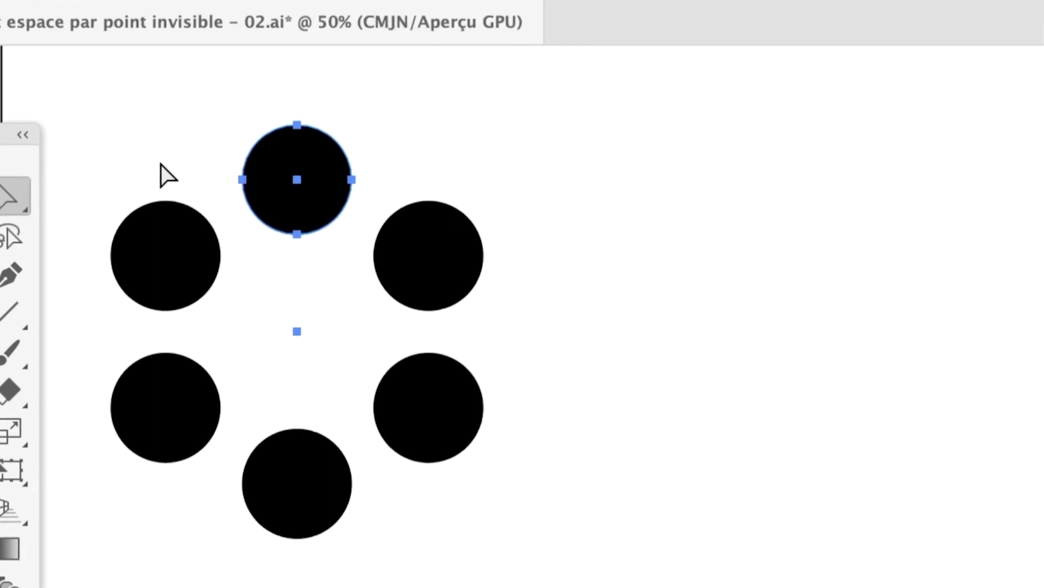
Nudge the ring's invisible centre point to spread the circles, then deselect.
left_click(162, 159)
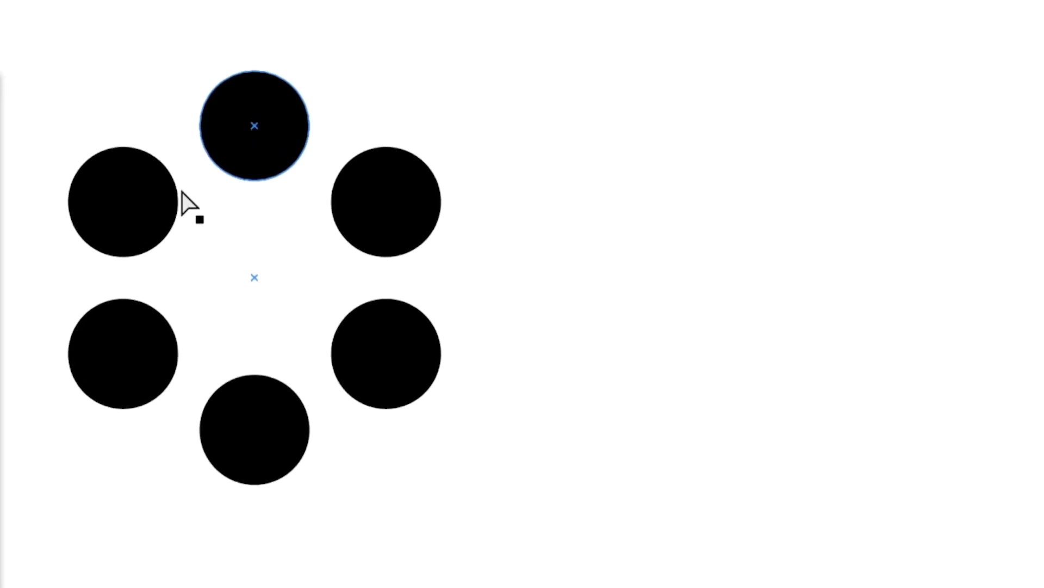
left_click(206, 219)
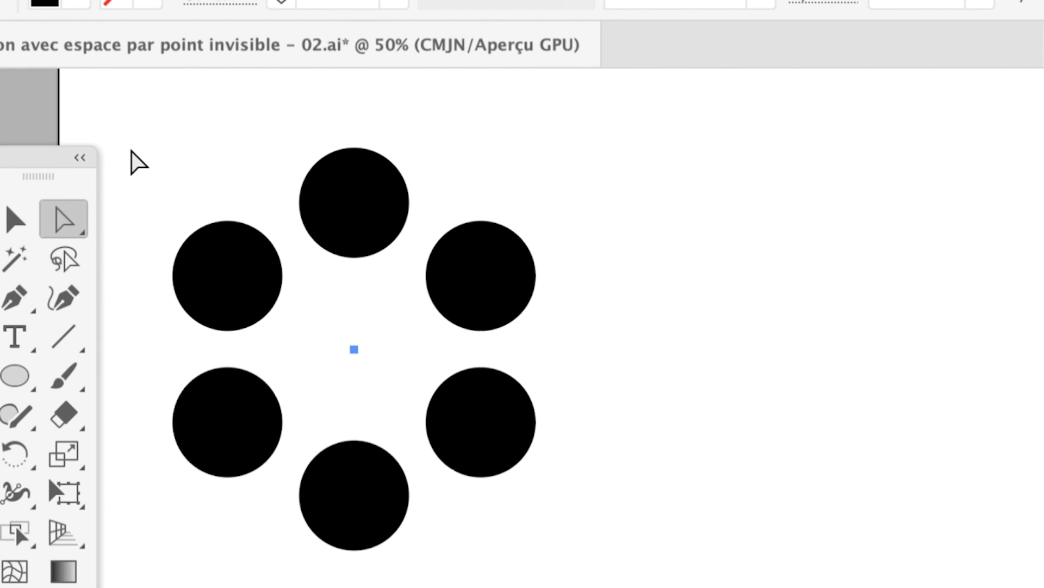
key("ctrl")
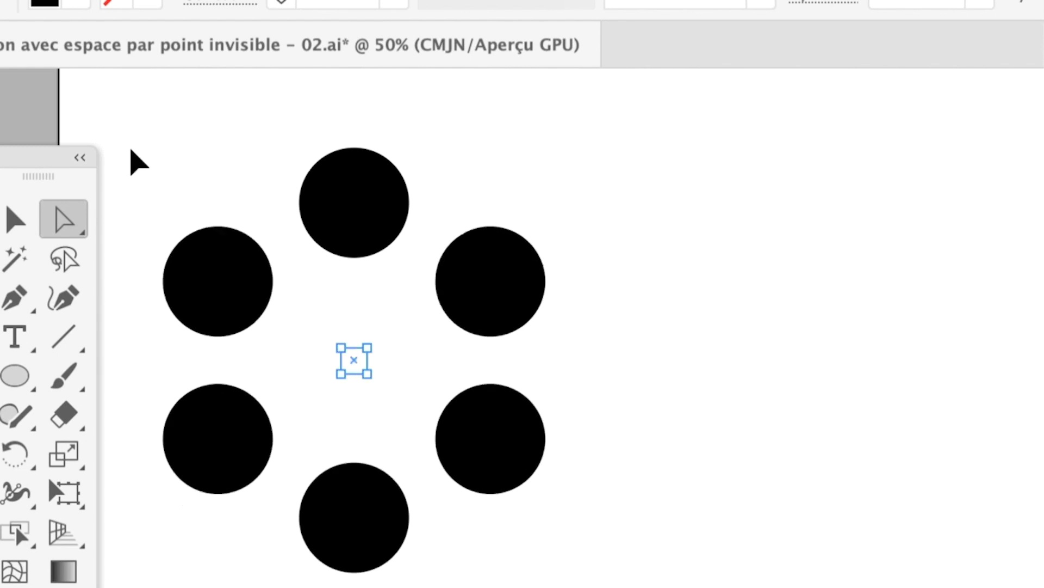
left_click(83, 174)
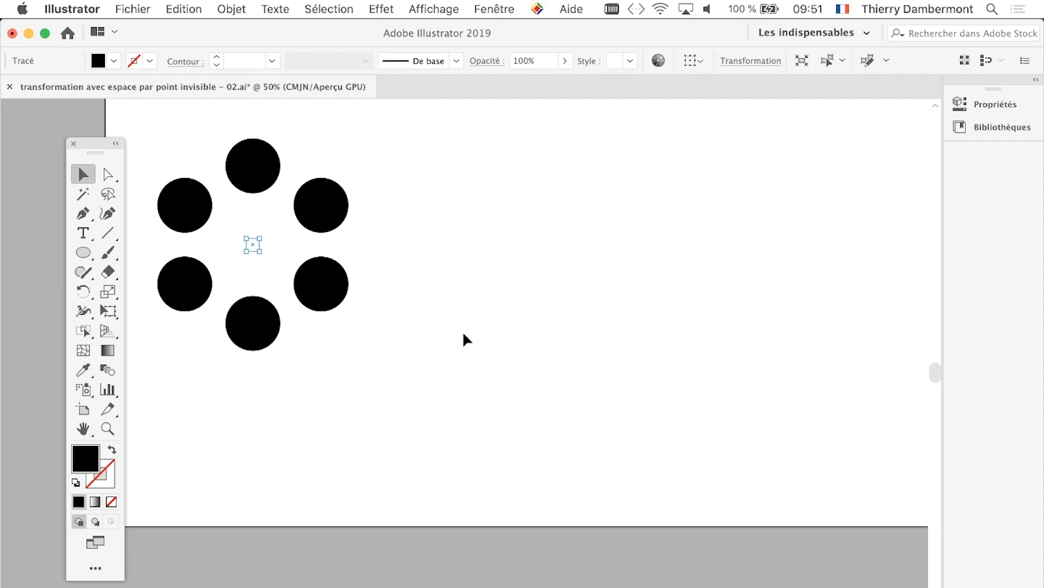
left_click(465, 339)
Save the document with Fichier > Enregistrer.
left_click(136, 8)
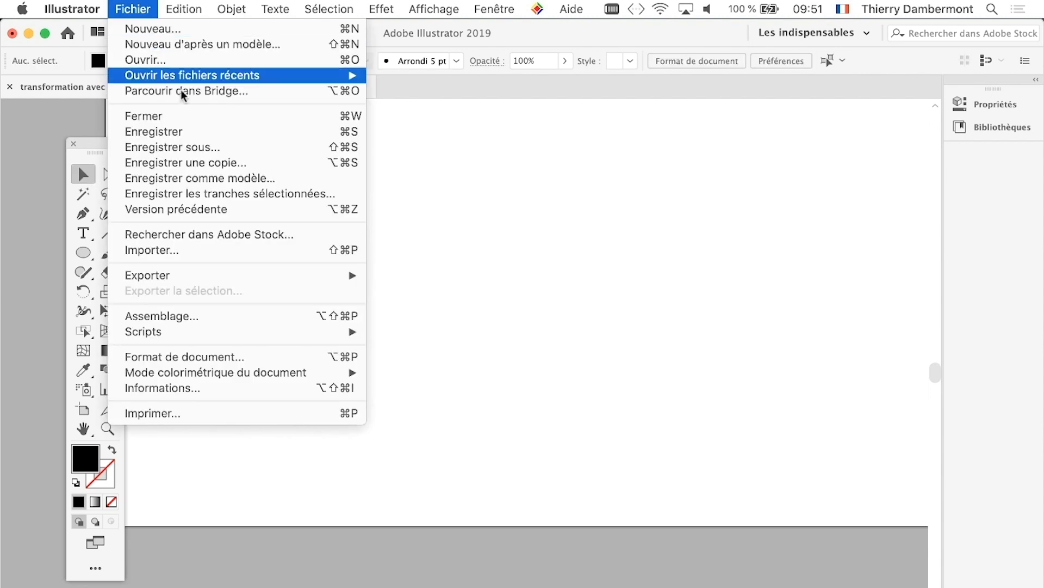
left_click(196, 131)
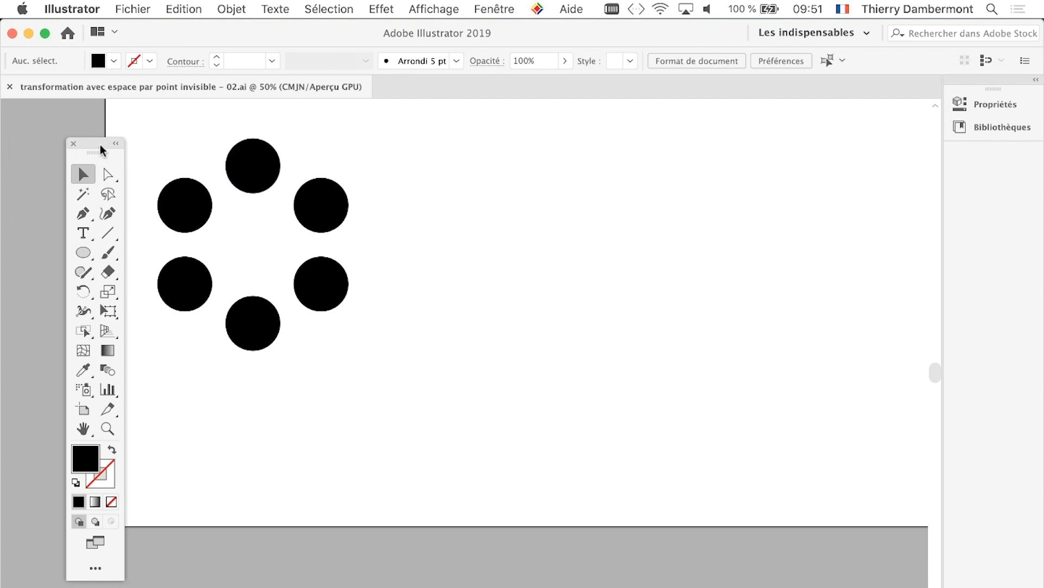
mouse_move(100, 145)
left_mouse_down()
mouse_move(35, 136)
mouse_move(50, 135)
left_mouse_up()
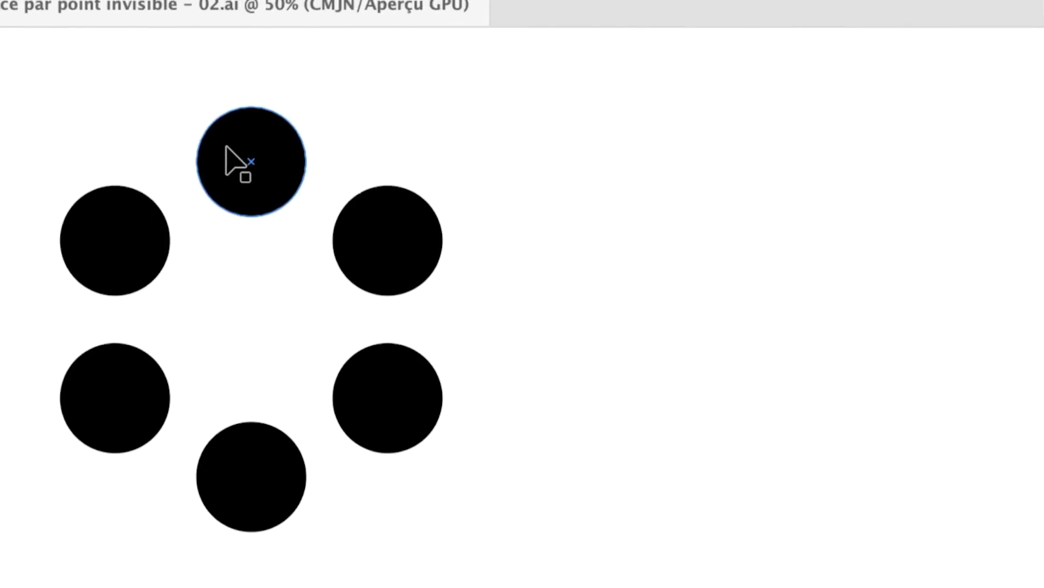
Alt-drag a duplicate of the six-circle ring to the right of the original.
left_click(225, 146)
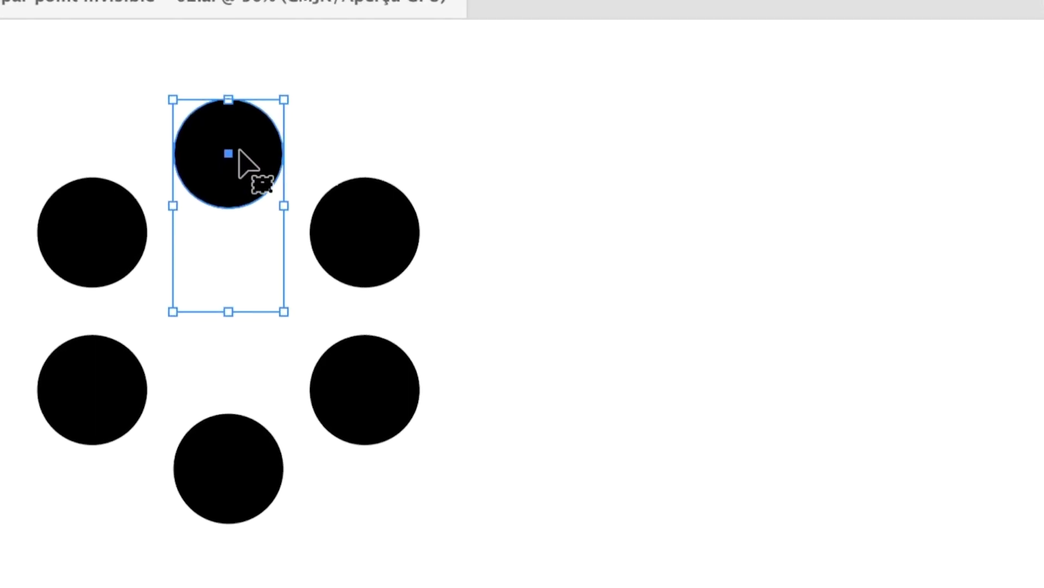
left_click_drag(236, 131, 436, 147)
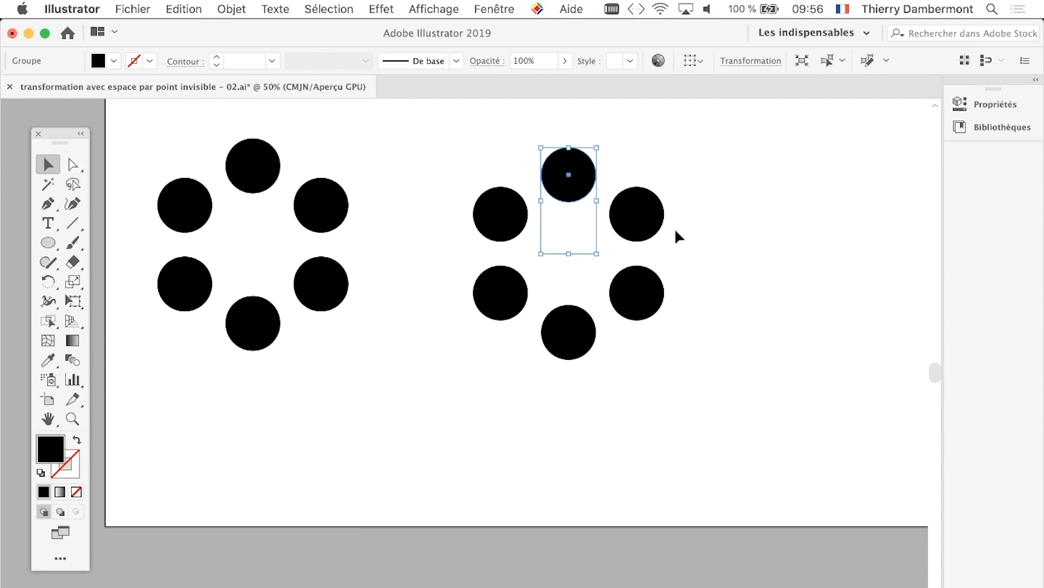
left_click(71, 165)
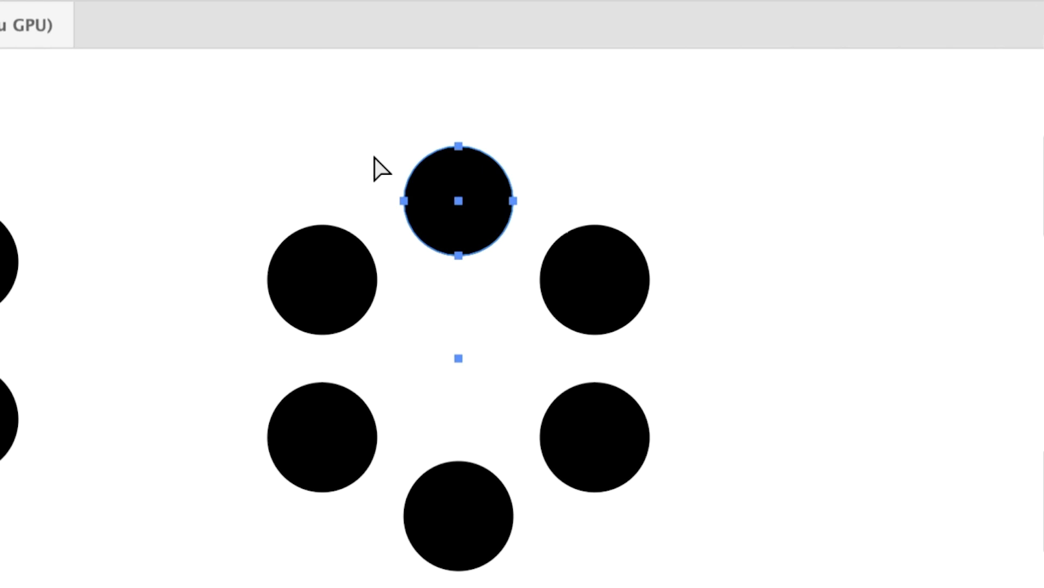
Move the copy's invisible centre point inward so its circles overlap into a flower.
left_click(374, 158)
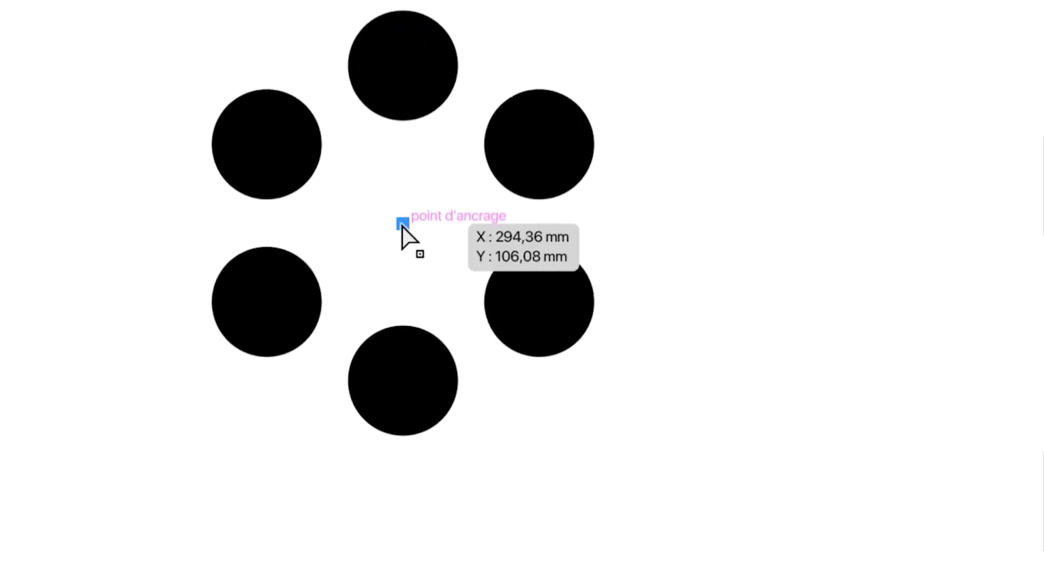
left_click(403, 223)
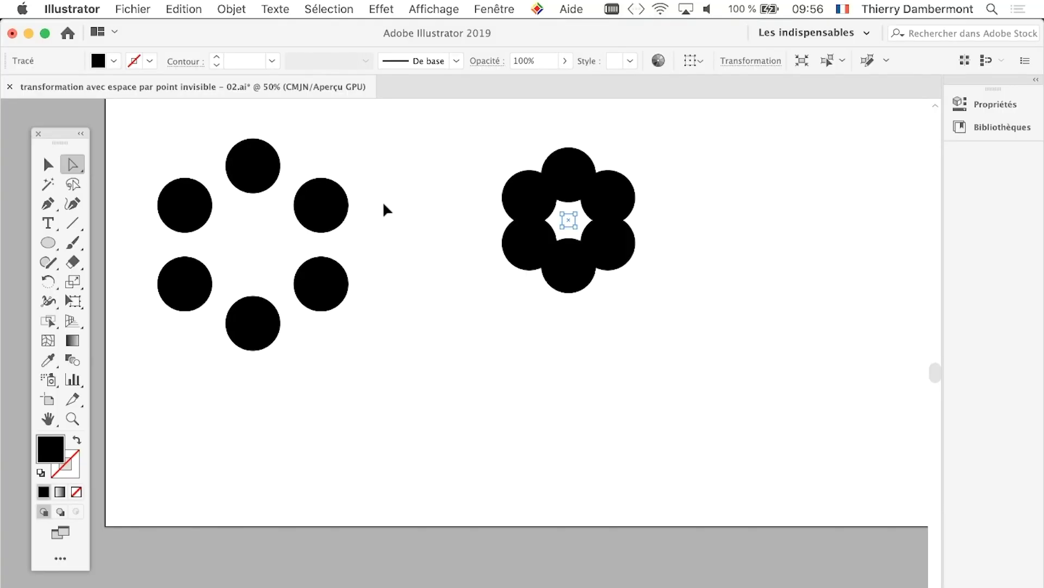
left_click(383, 201)
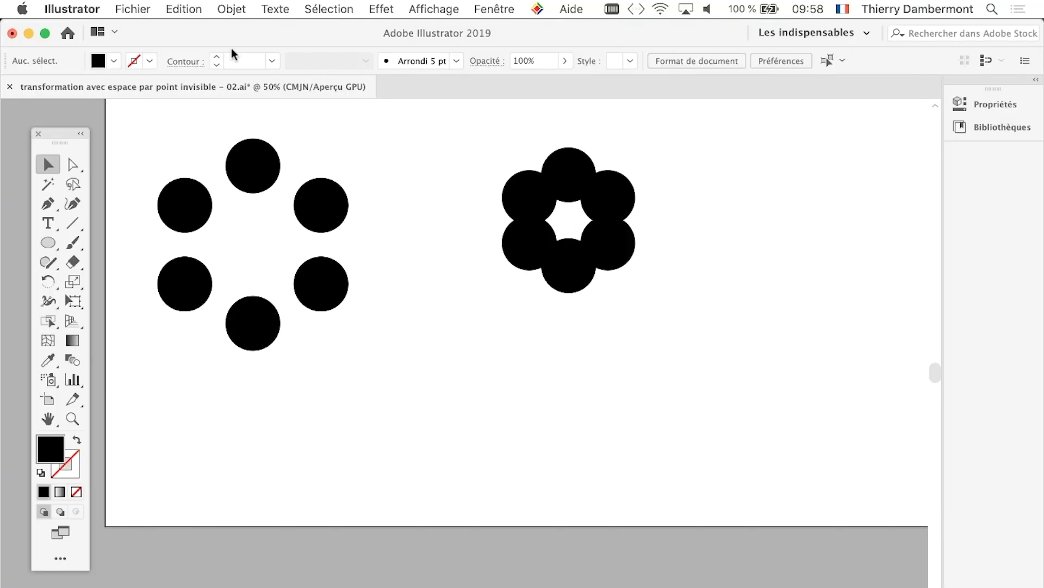
left_click(544, 176)
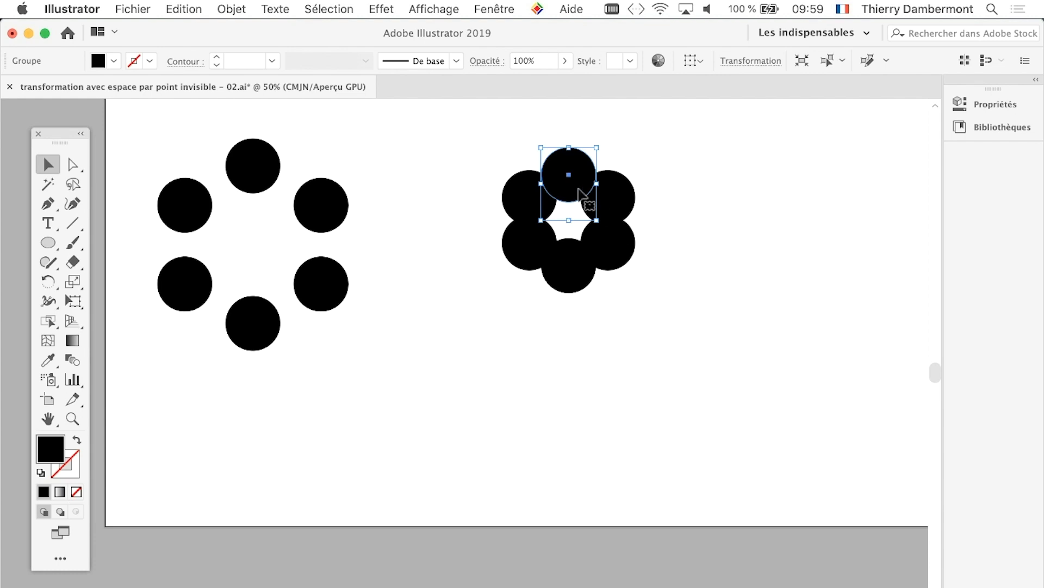
left_click(435, 166)
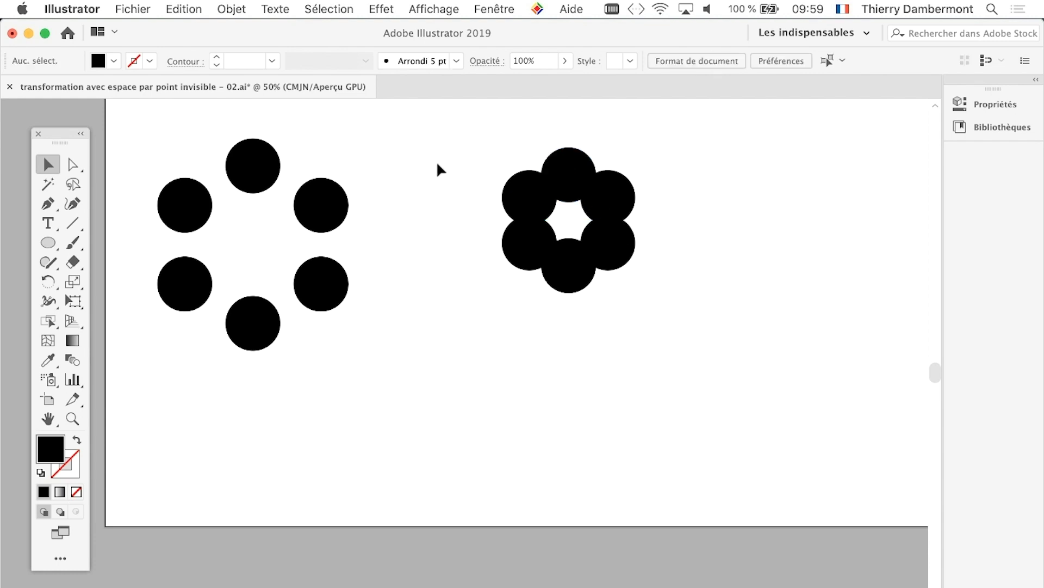
left_click(555, 162)
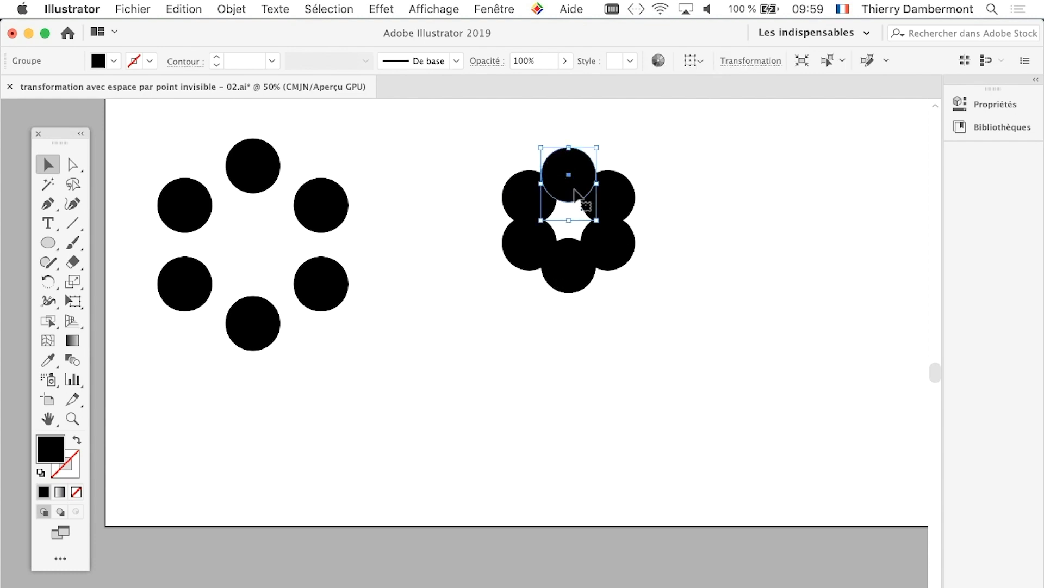
key("ctrl+shift+b")
key("ctrl+shift+b")
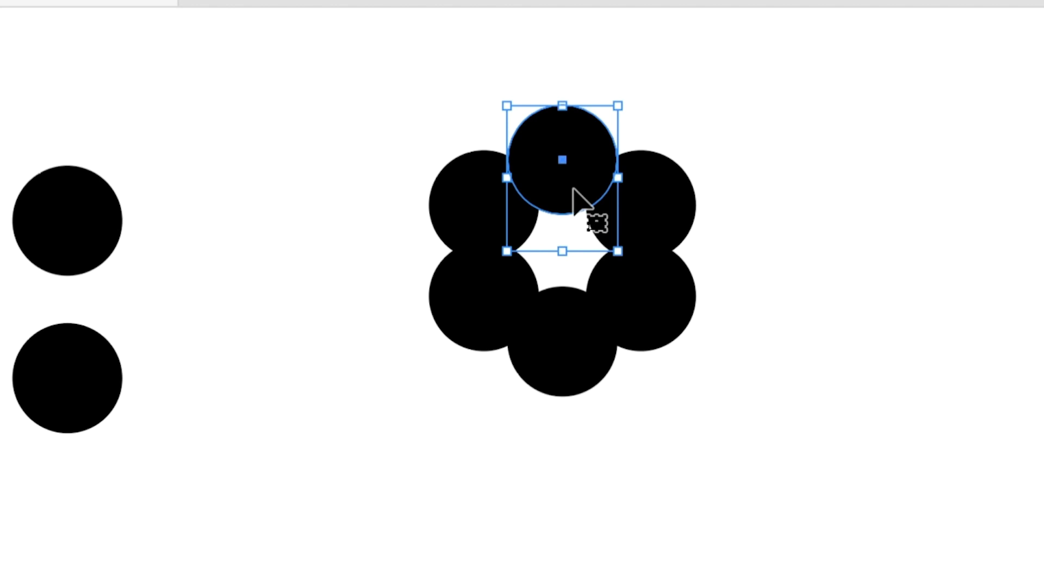
key("ctrl+shift+b")
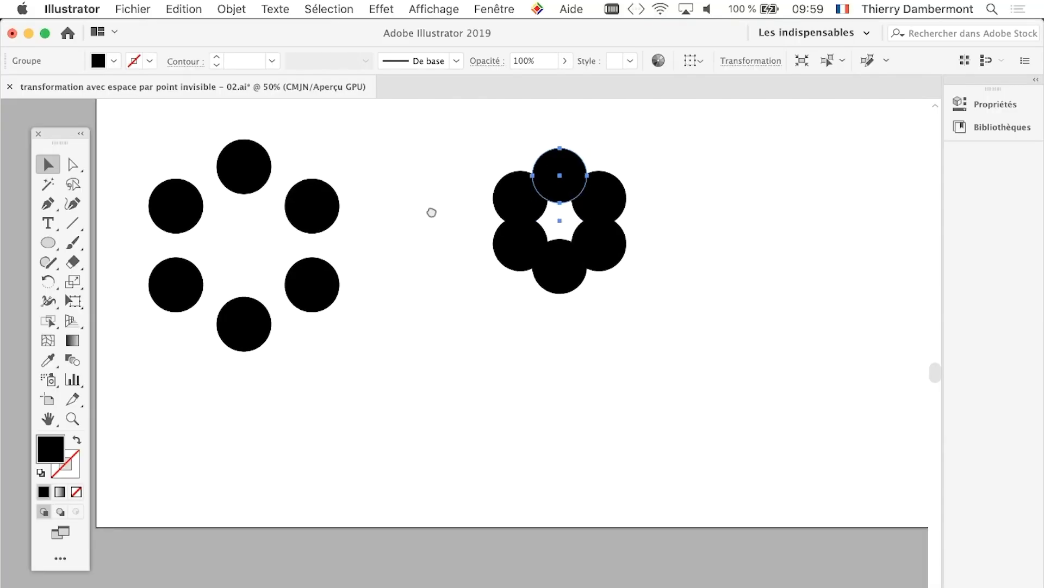
left_click_drag(431, 212, 280, 217)
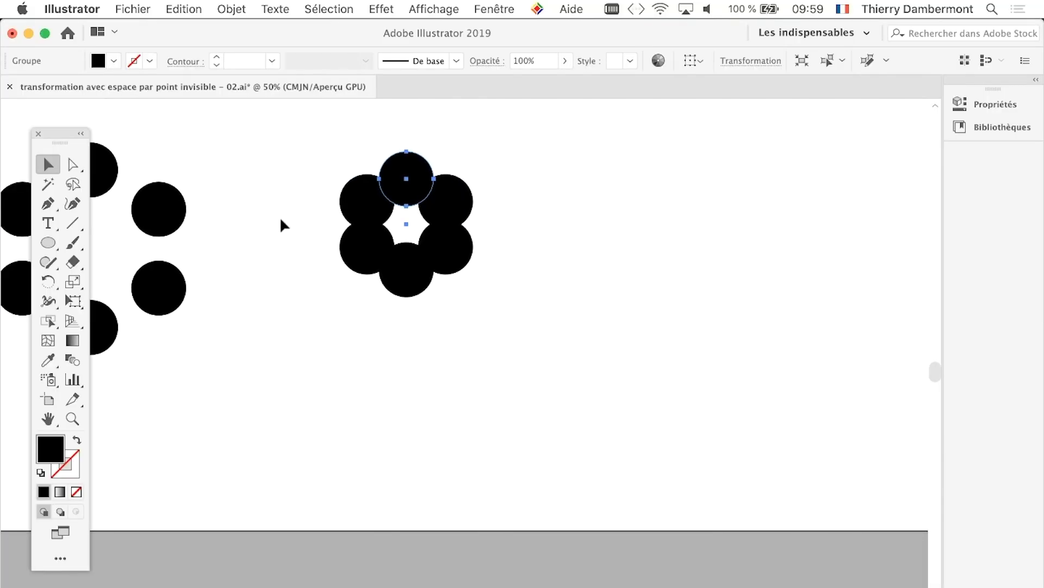
key("ctrl+shift+b")
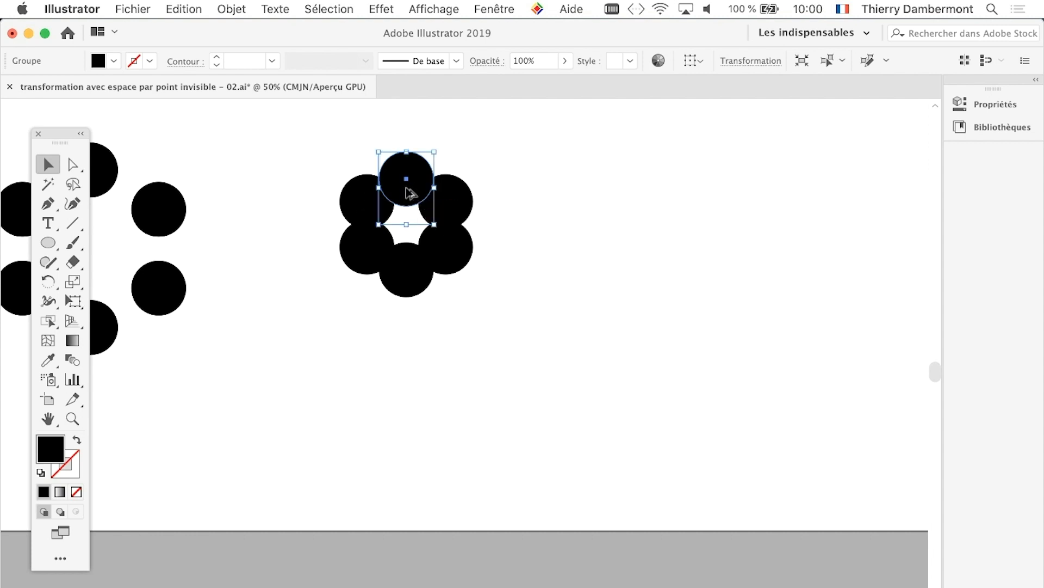
Alt-drag a third copy of the flower ring to the right of the second.
left_click_drag(408, 193, 692, 216)
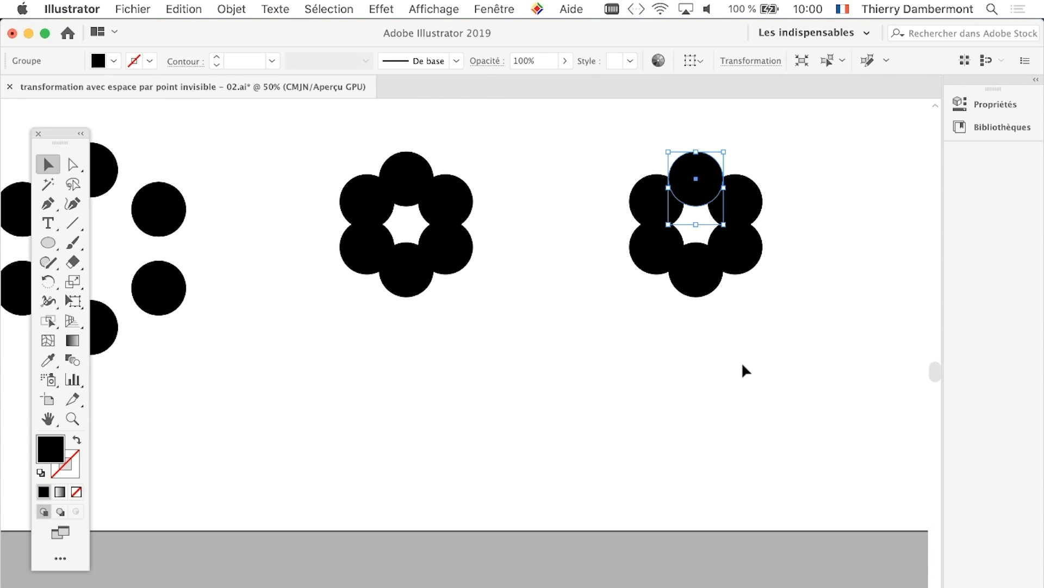
key("F6")
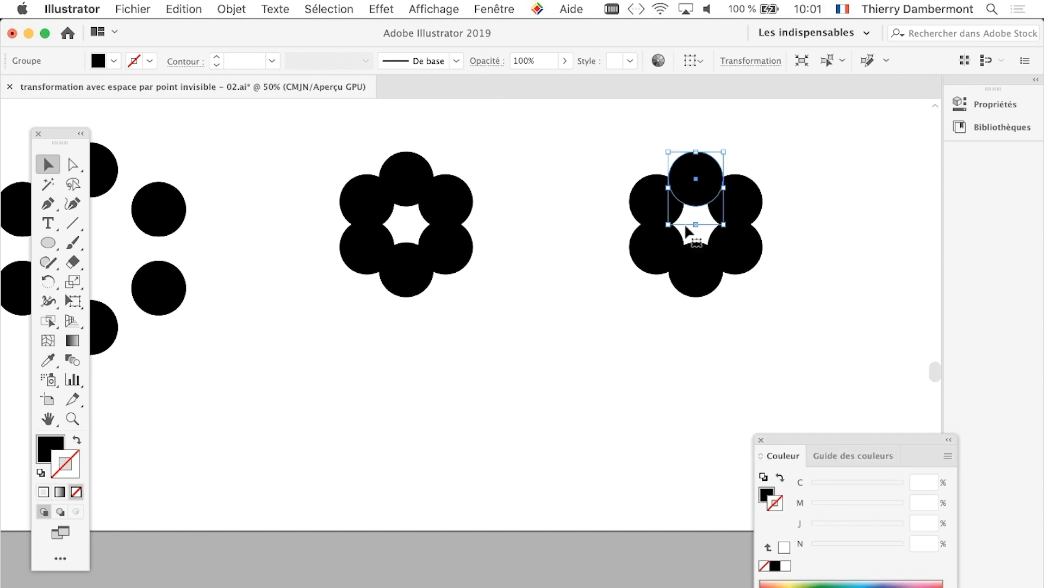
left_click_drag(62, 137, 556, 123)
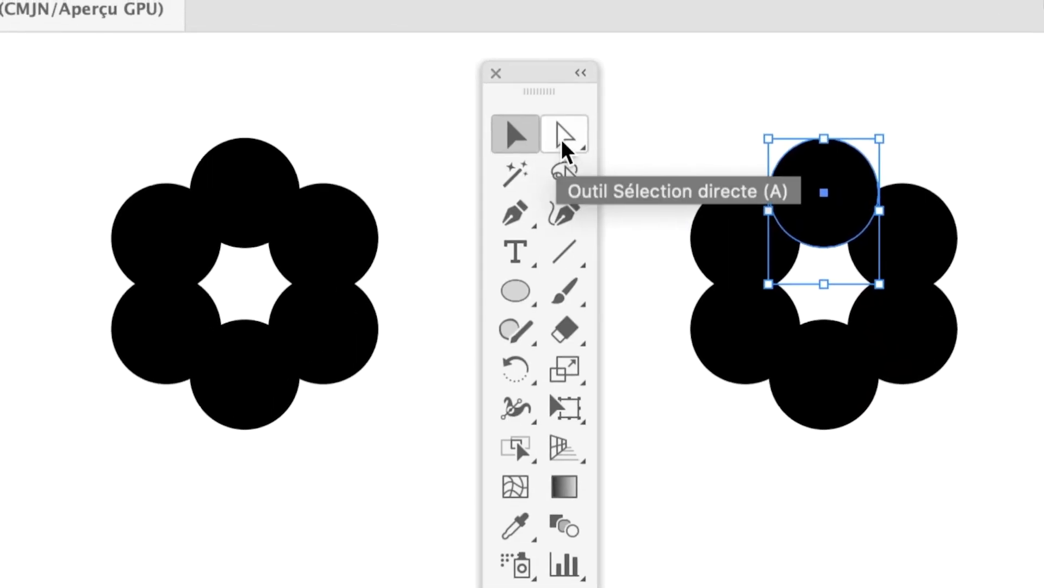
Use the Group Selection tool to select only the right flower's top circle.
left_click(565, 145)
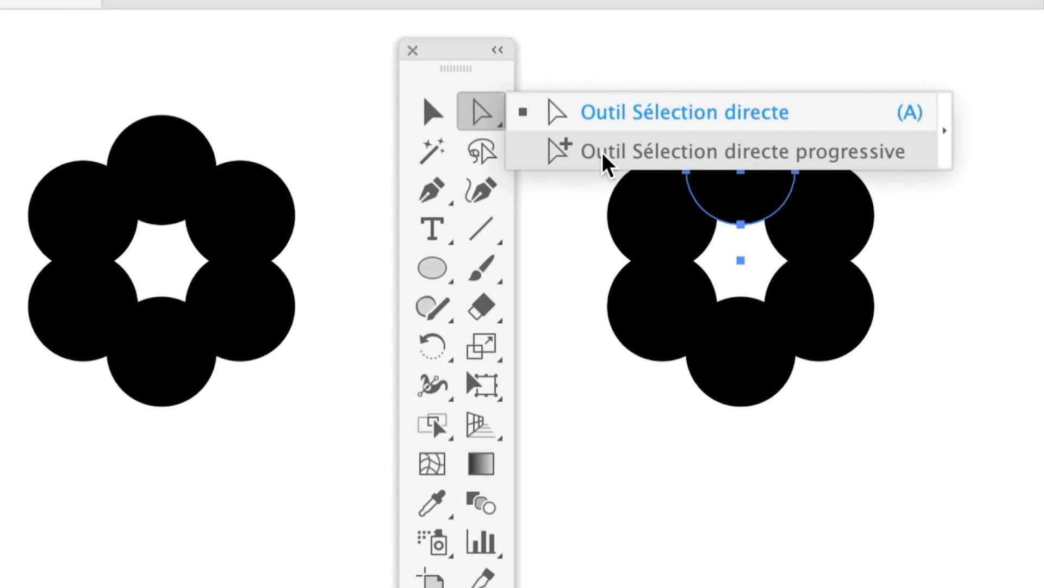
left_click(605, 155)
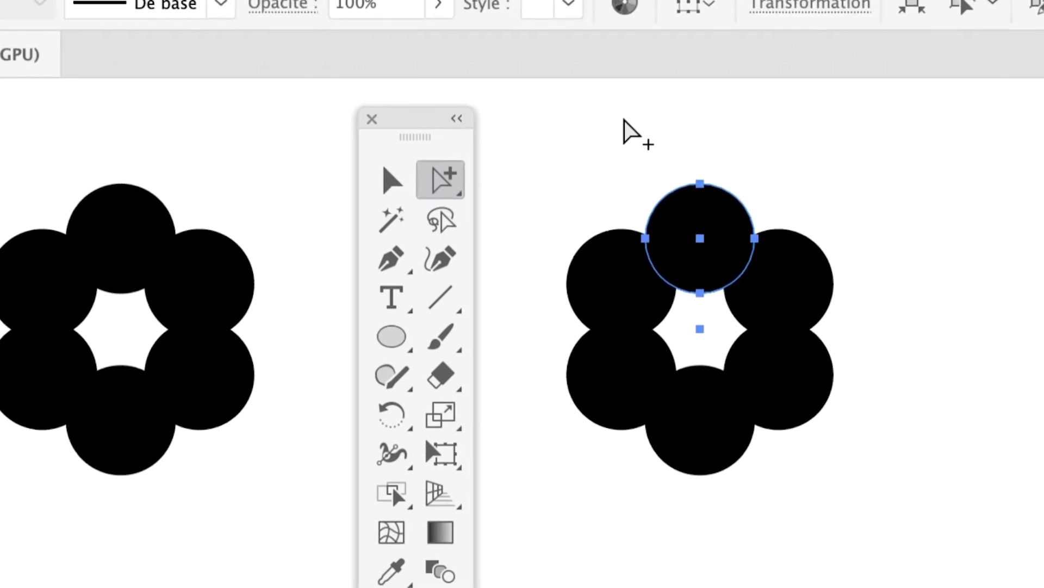
left_click(741, 84)
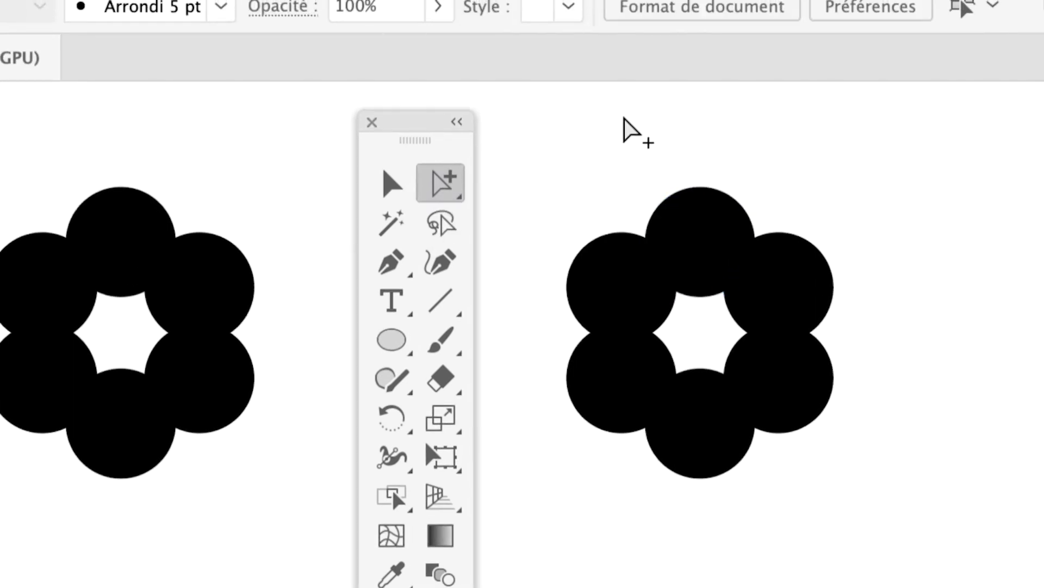
left_click(640, 146)
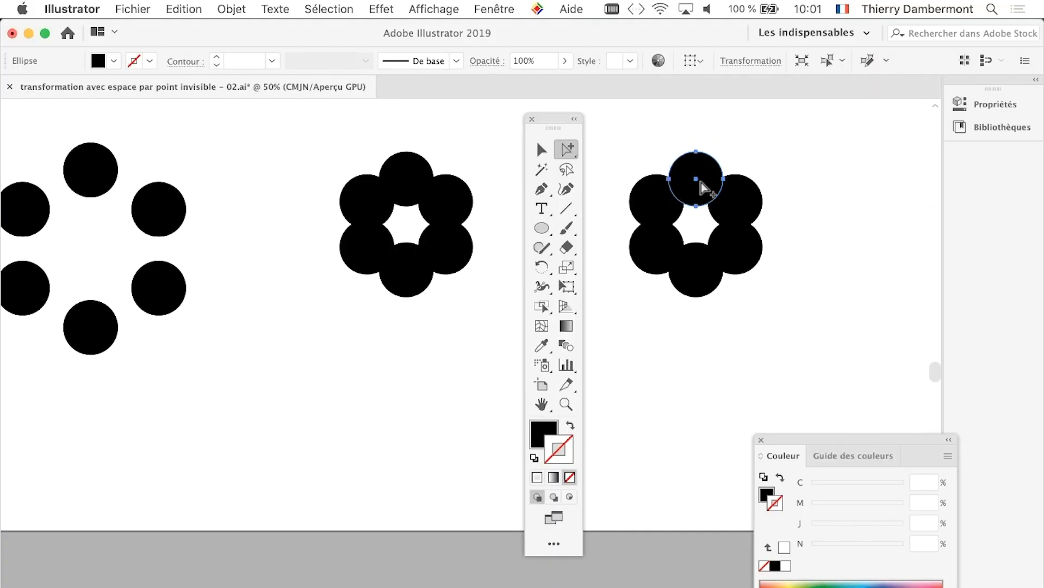
left_click_drag(565, 129, 509, 72)
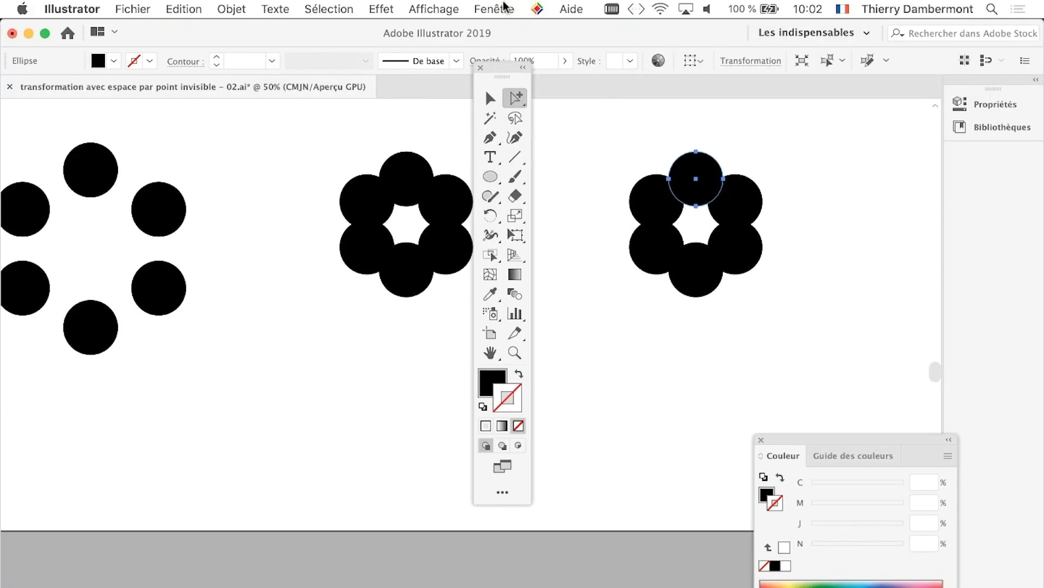
Apply the Blanc (white) swatch as the stroke on the right flower's circles.
left_click(505, 7)
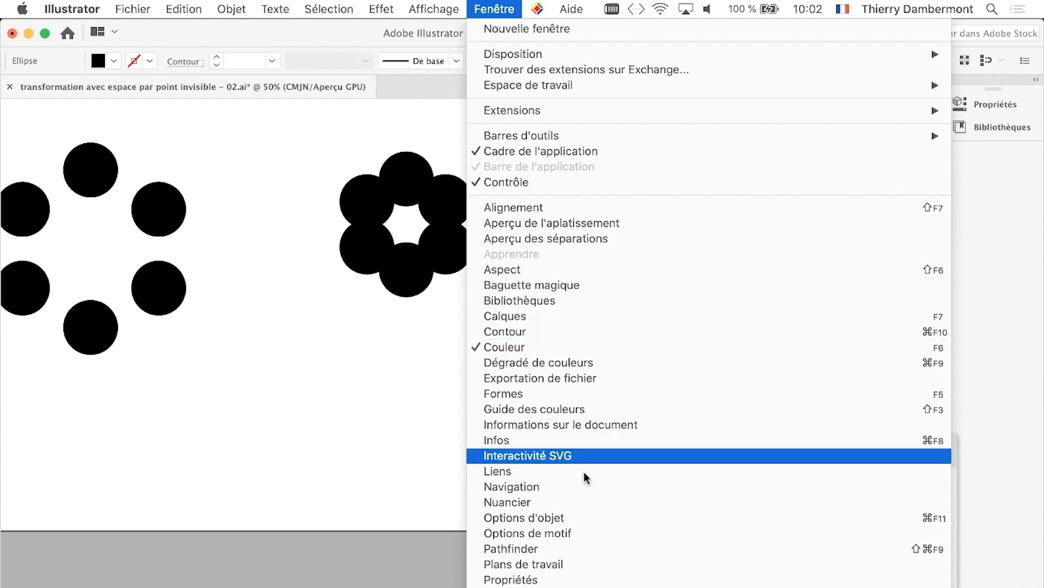
left_click(590, 501)
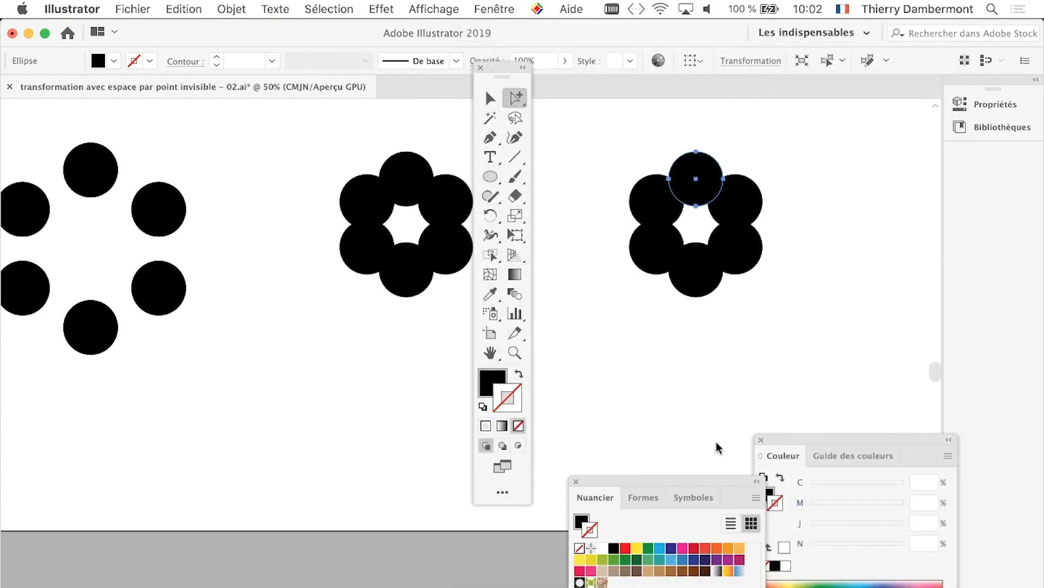
left_click_drag(635, 484, 870, 100)
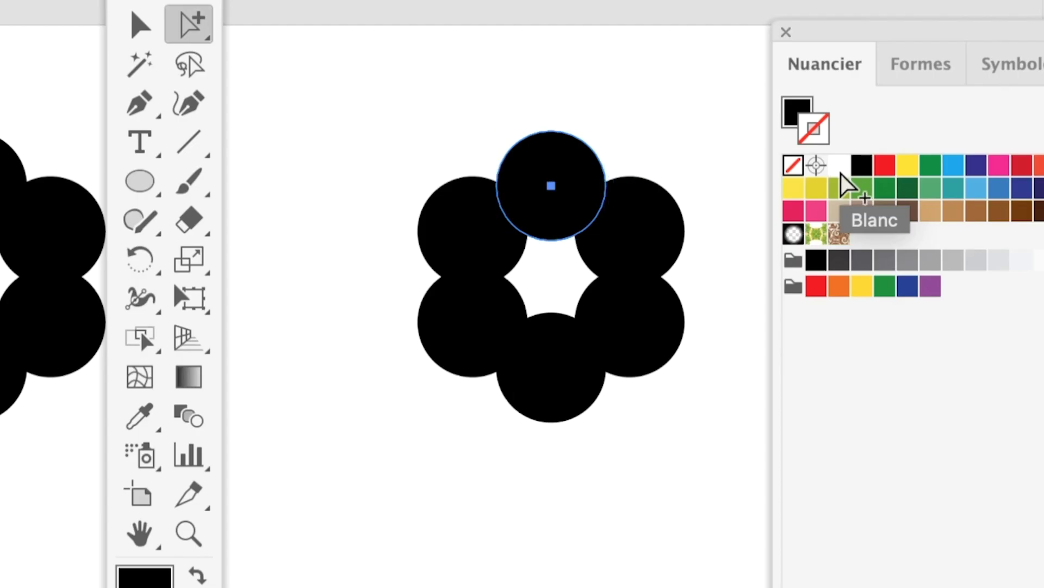
left_click(841, 170)
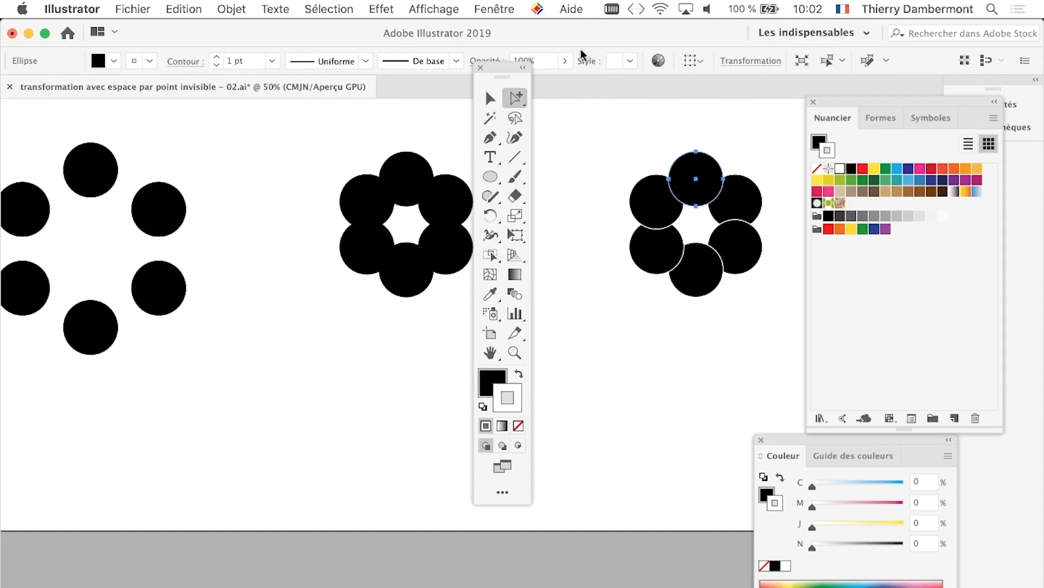
Raise the right flower's stroke weight from 1 pt to 4 pt in the Stroke panel.
left_click_drag(502, 76, 206, 104)
left_click(494, 9)
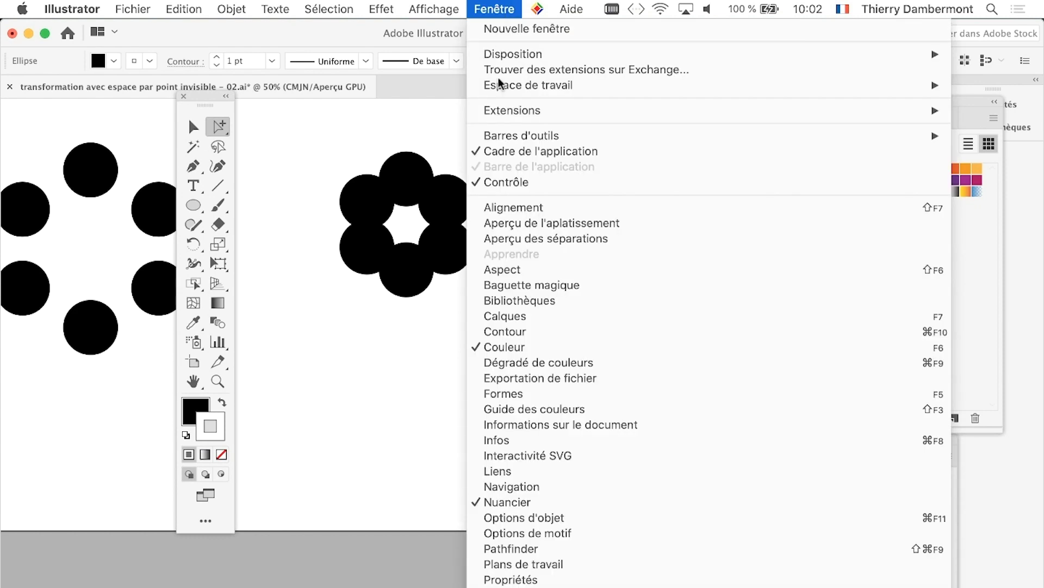
left_click(764, 333)
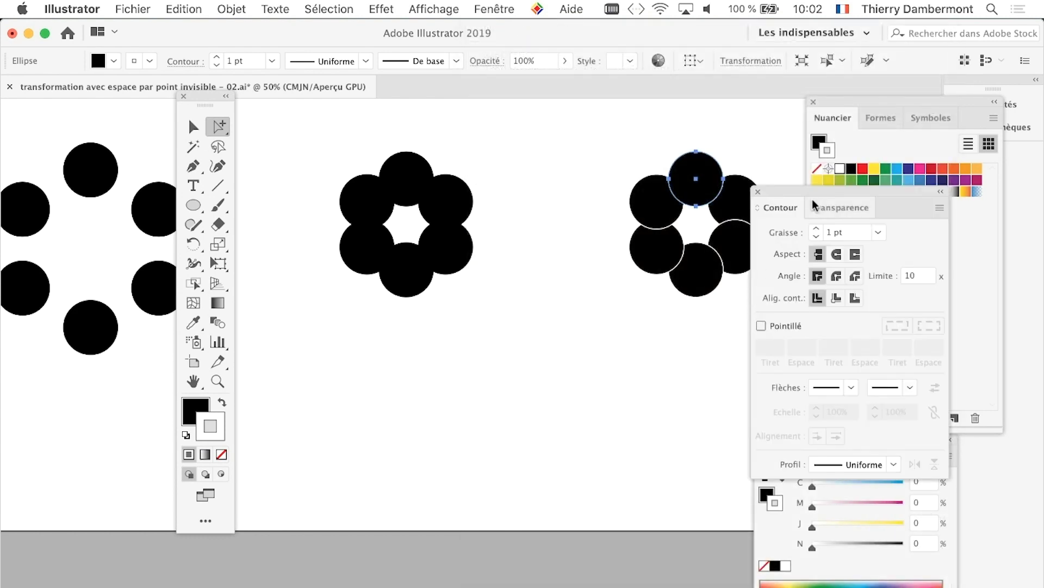
left_click_drag(814, 187, 467, 133)
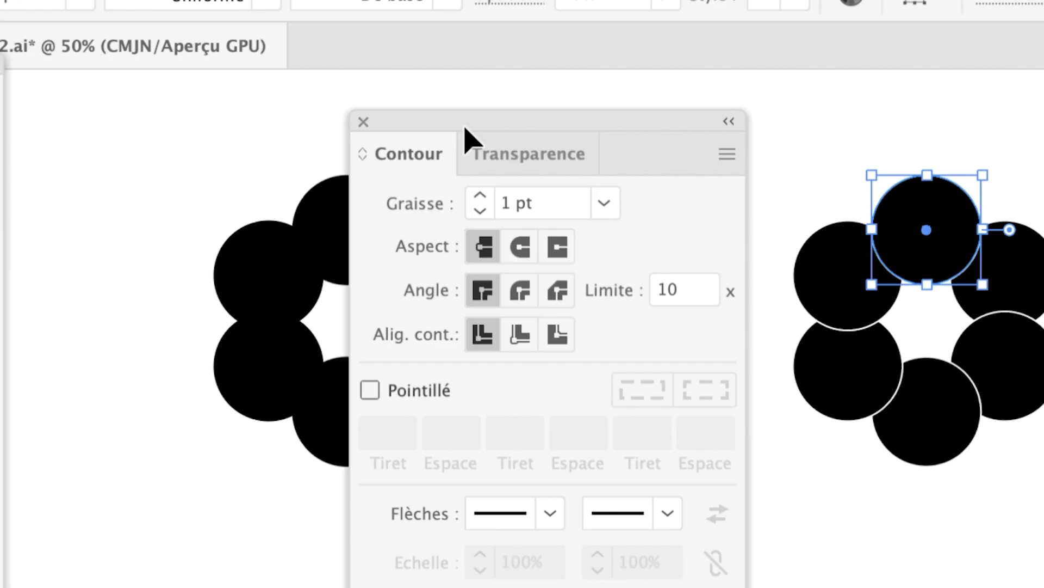
left_click(472, 162)
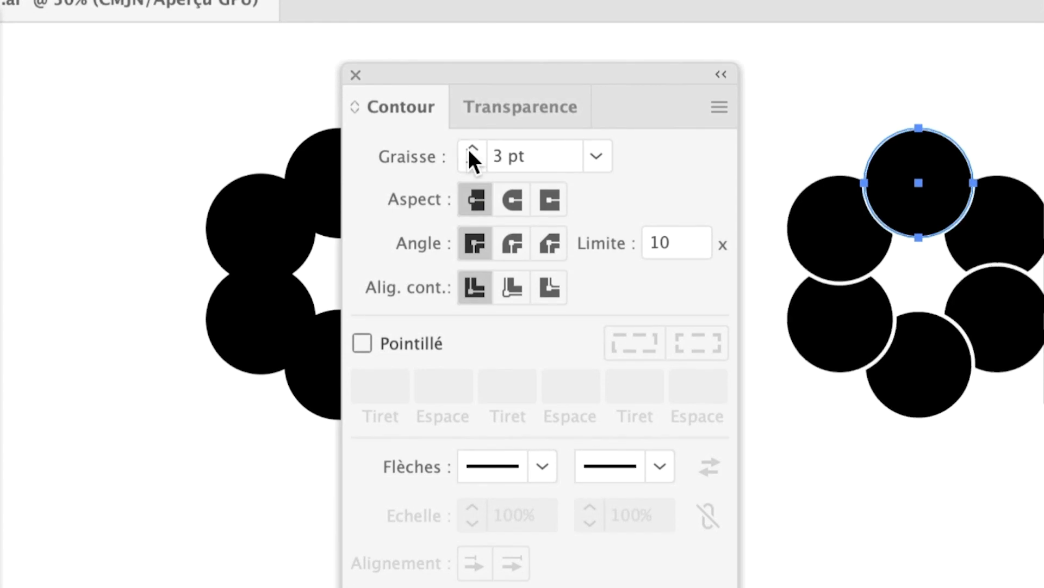
left_click(470, 150)
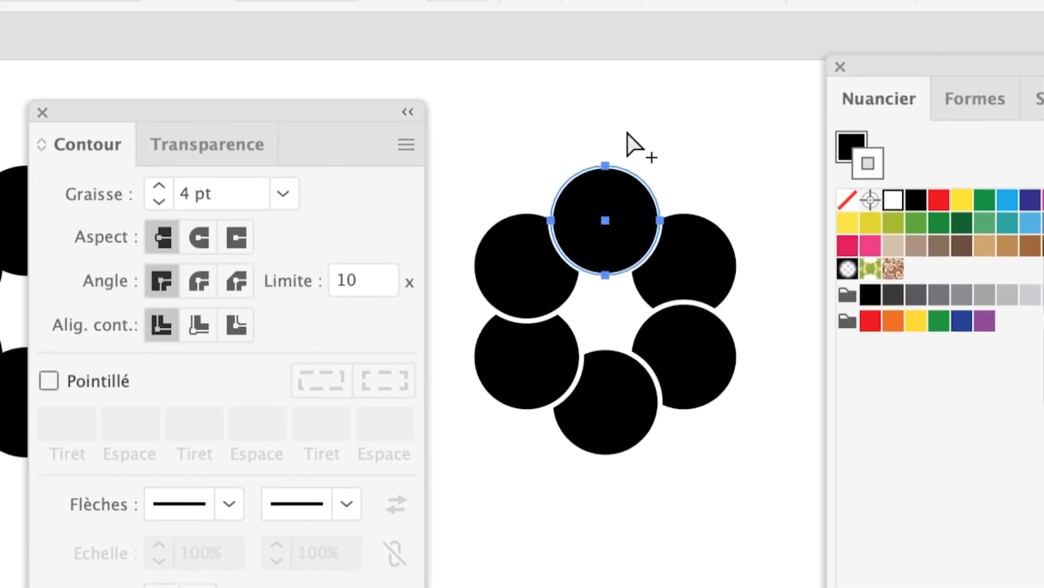
left_click(628, 138)
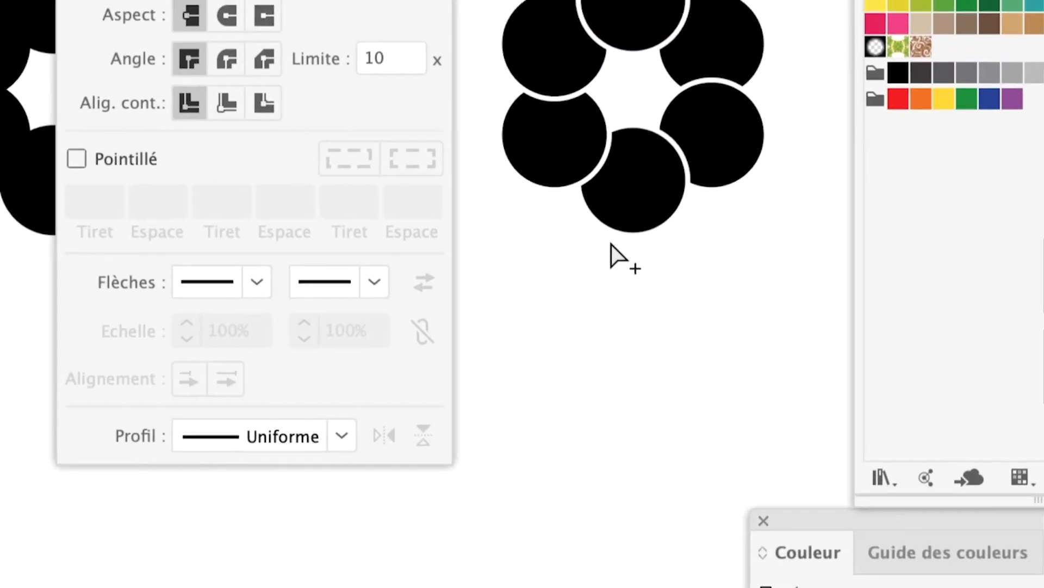
Reselect and then deselect the top circle to inspect the wider white gaps.
key("ctrl+z")
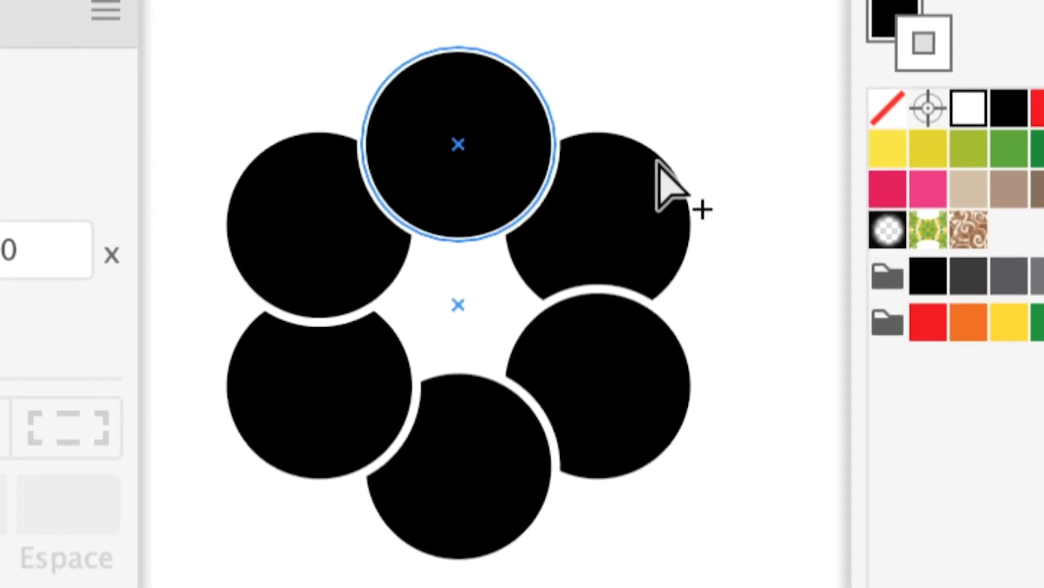
left_click(633, 161)
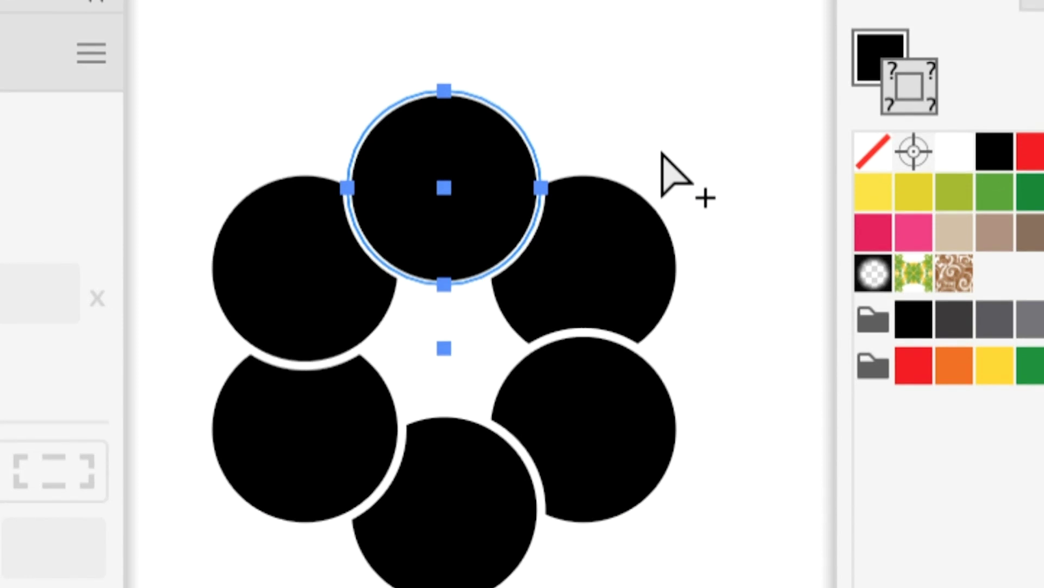
left_click(662, 154)
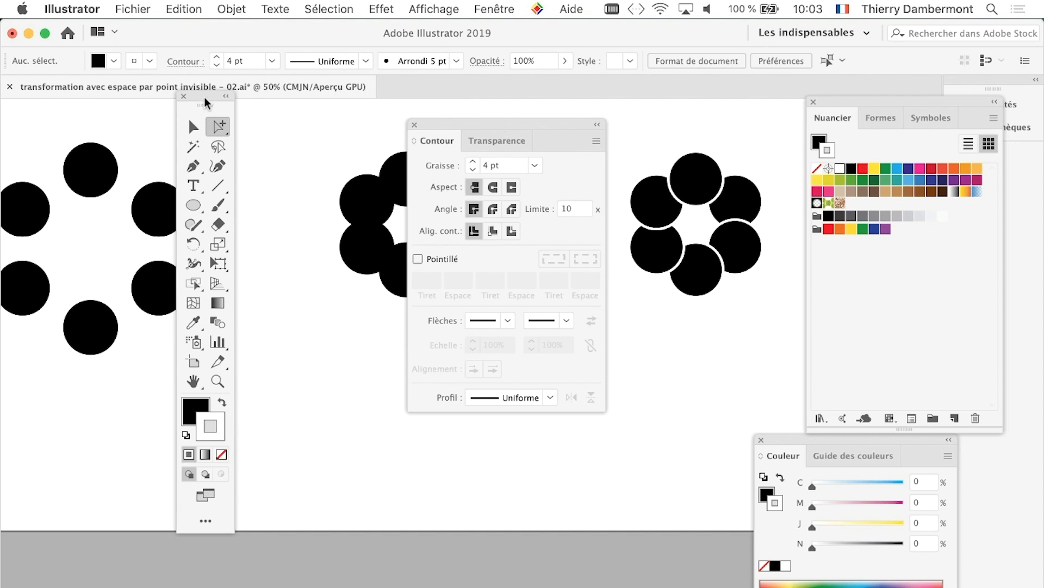
Move the tool panel to the far left with the stroke panel beside it.
left_click_drag(201, 103, 49, 112)
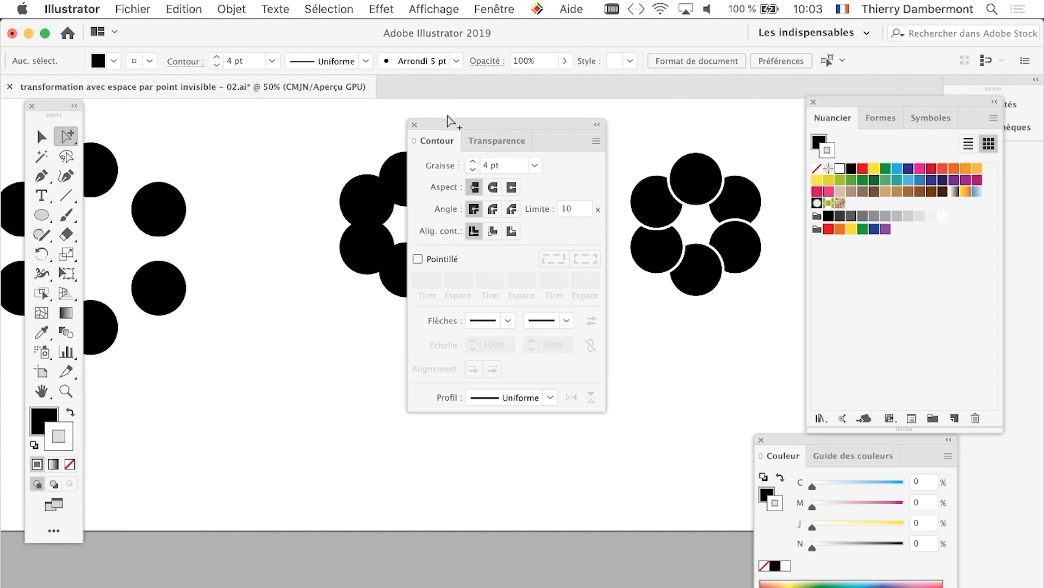
left_click_drag(443, 125, 163, 145)
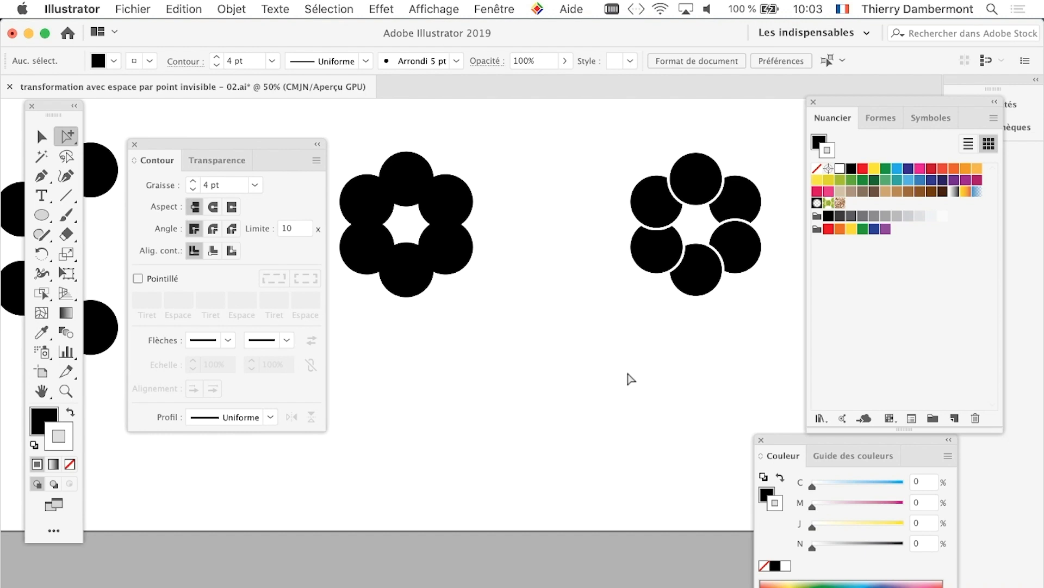
scroll(631, 379, "down", 1)
scroll(505, 332, "right", 5)
scroll(501, 339, "up", 1)
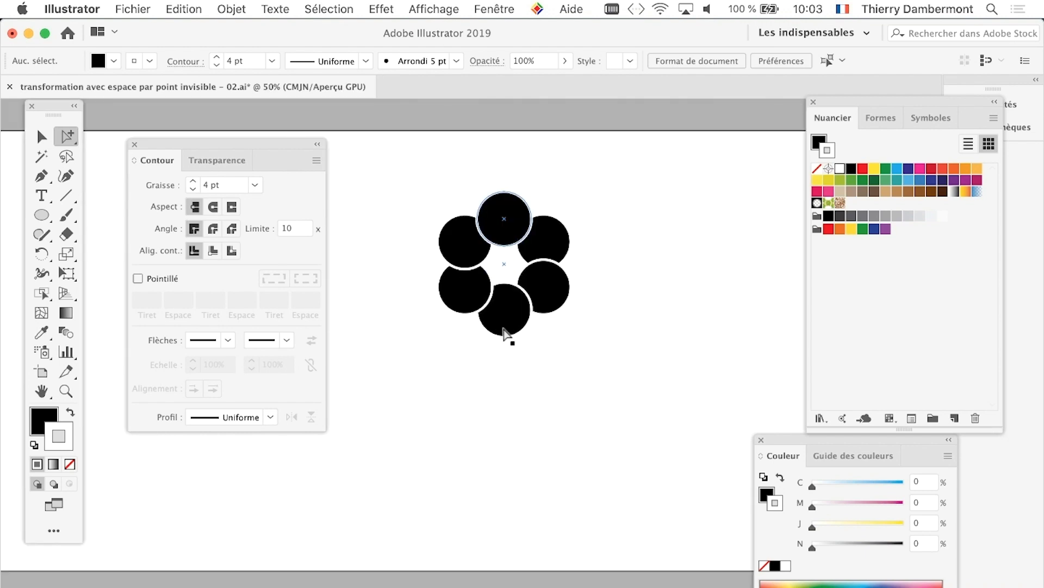
scroll(502, 338, "up", 1)
Save a copy as 'transformation avec espace par point invisible - 03.ai', accepting the default options.
left_click(154, 6)
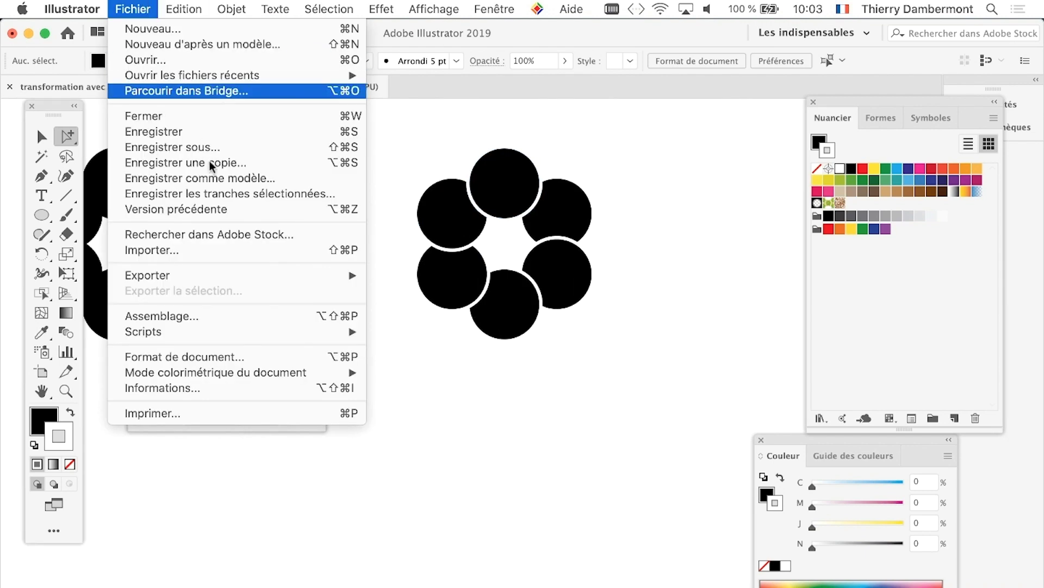
left_click(207, 144)
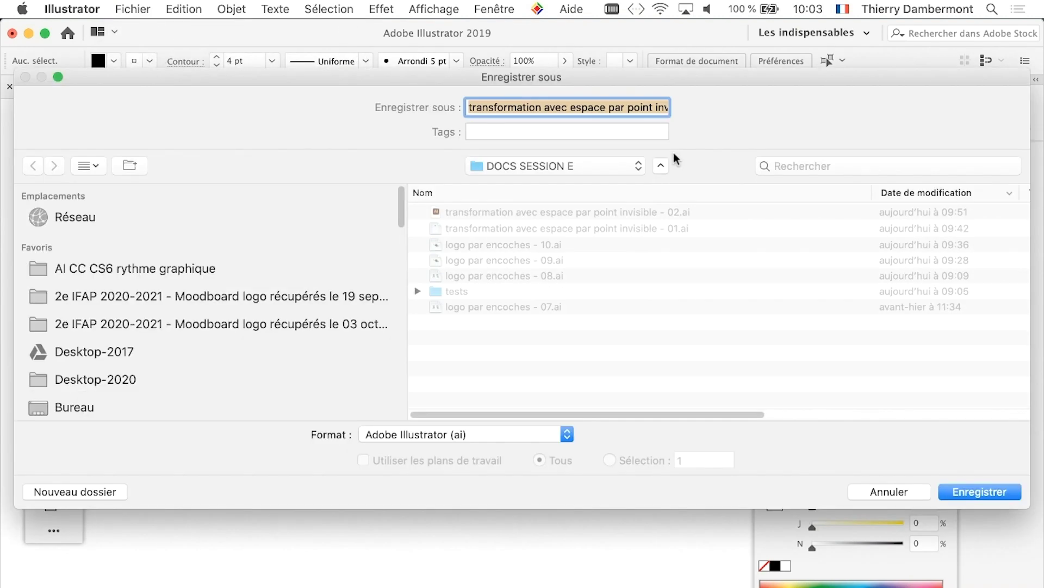
left_click(644, 106)
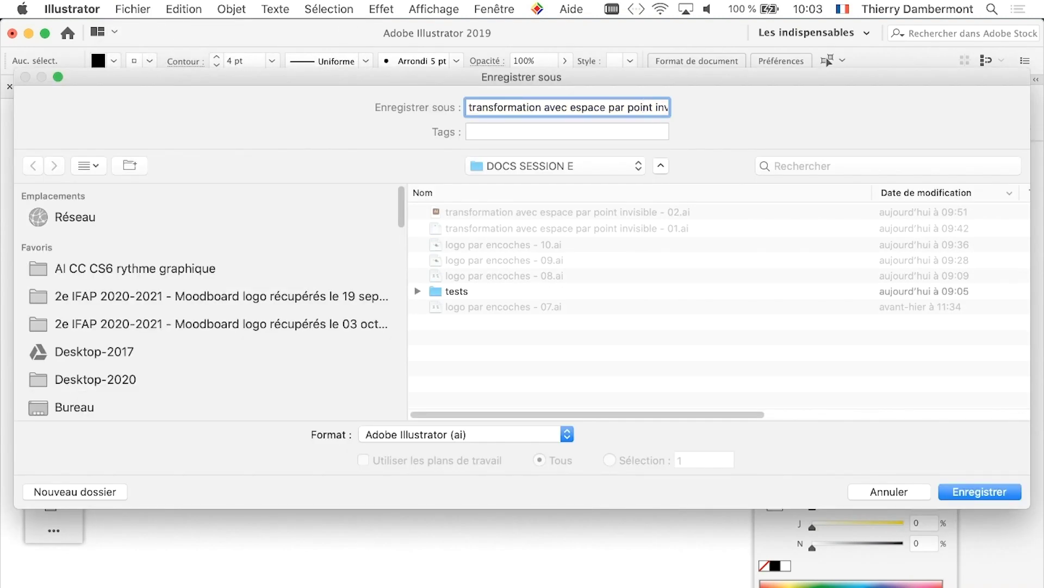
key("End")
left_click_drag(647, 107, 652, 108)
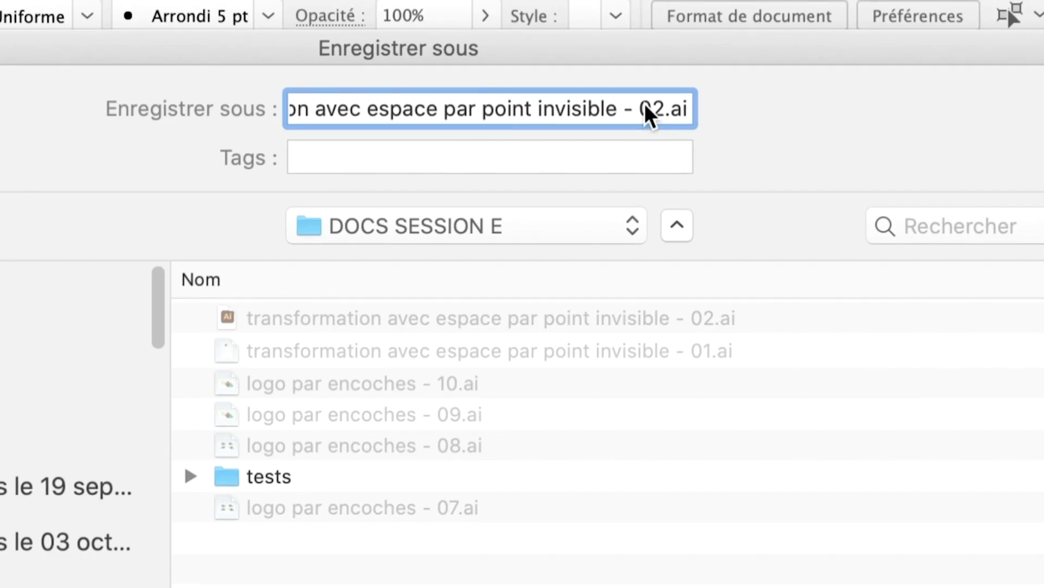
type("3")
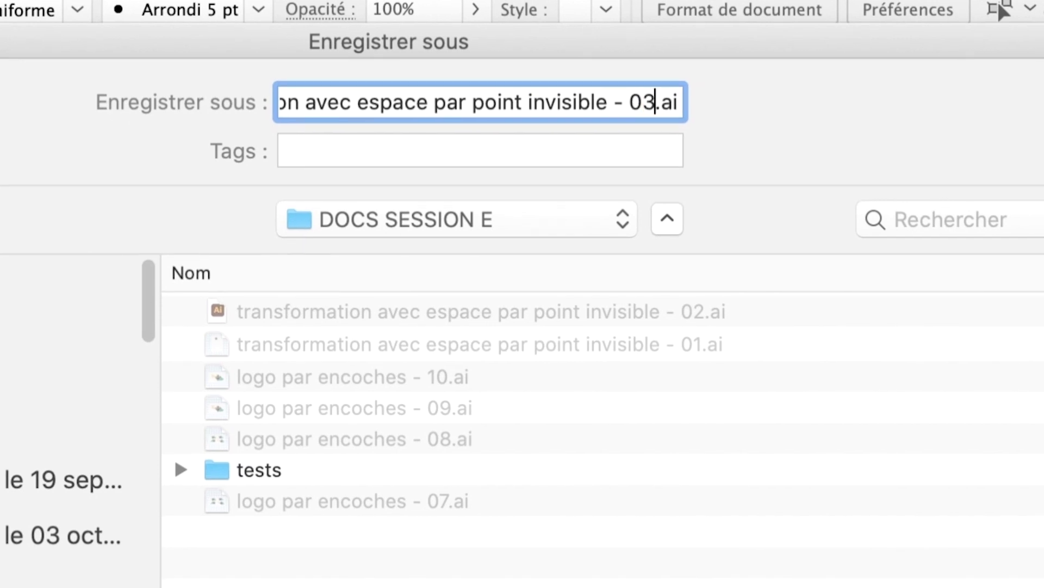
key("Return")
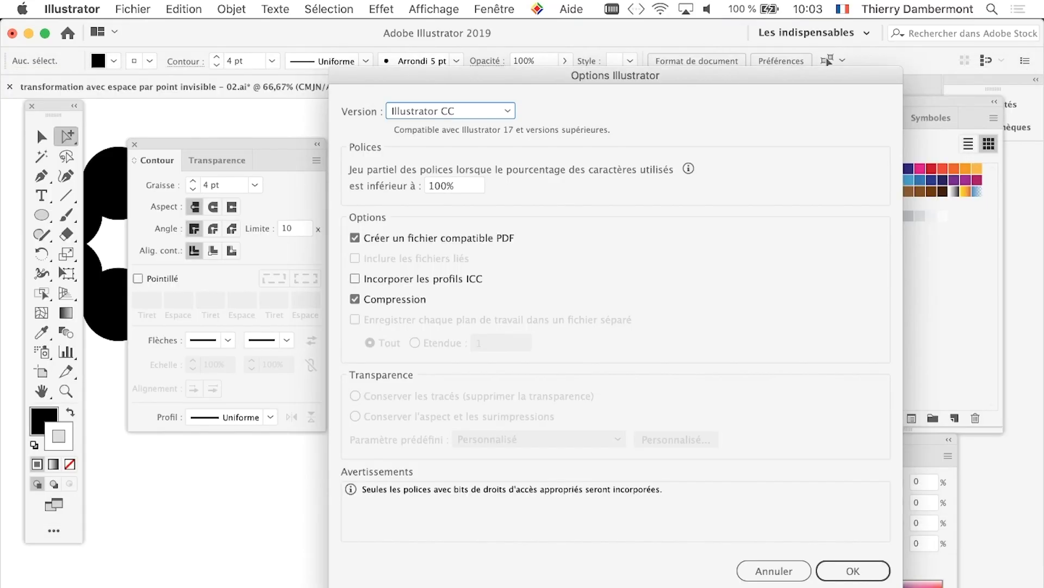
key("Return")
left_click_drag(228, 143, 261, 460)
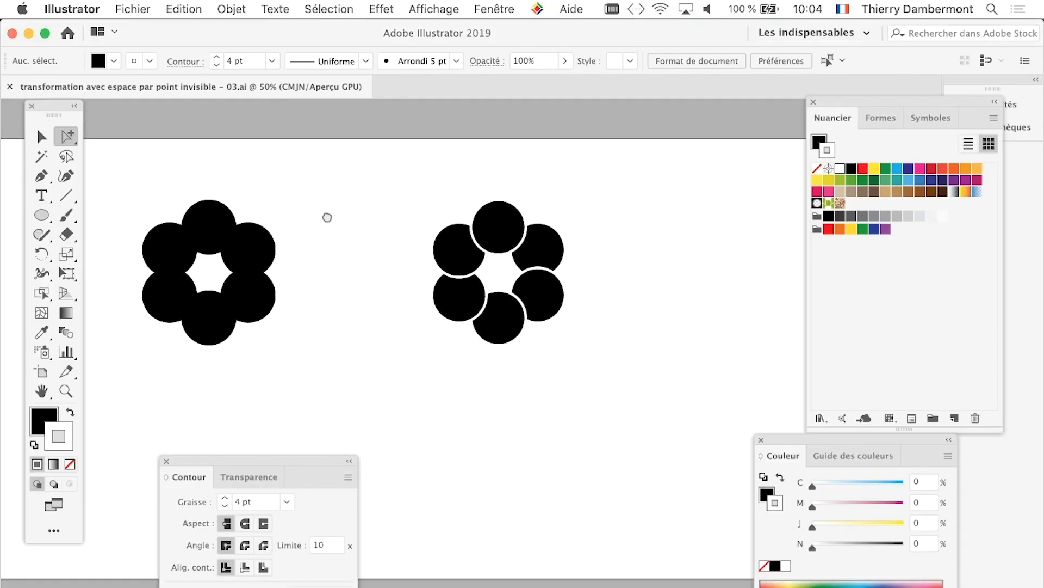
Duplicate the right-hand flower group further to the right.
scroll(326, 216, "right", 5)
key("v")
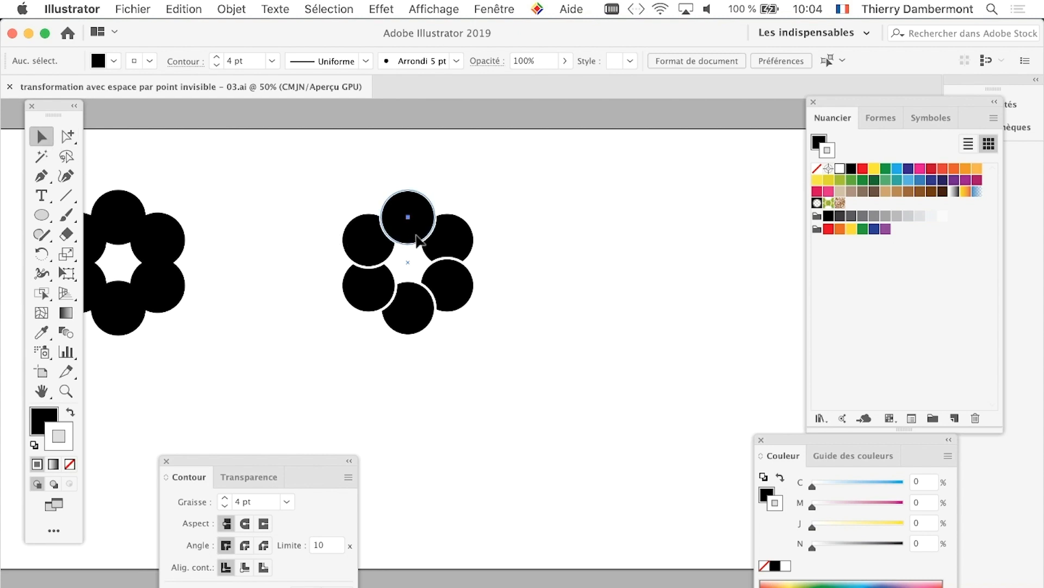
left_click(406, 232)
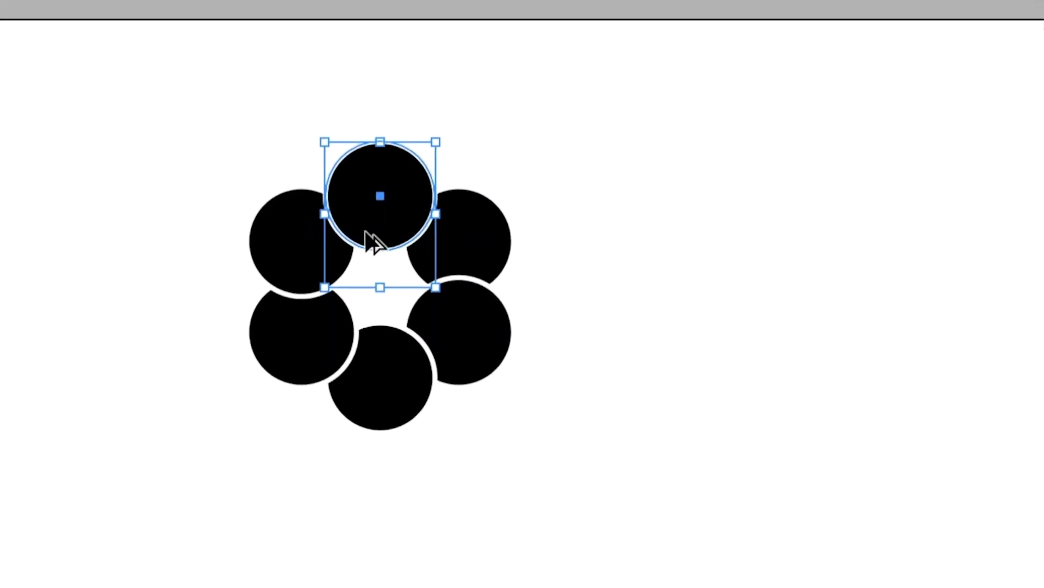
left_click_drag(593, 349, 856, 372)
left_click_drag(461, 251, 530, 260)
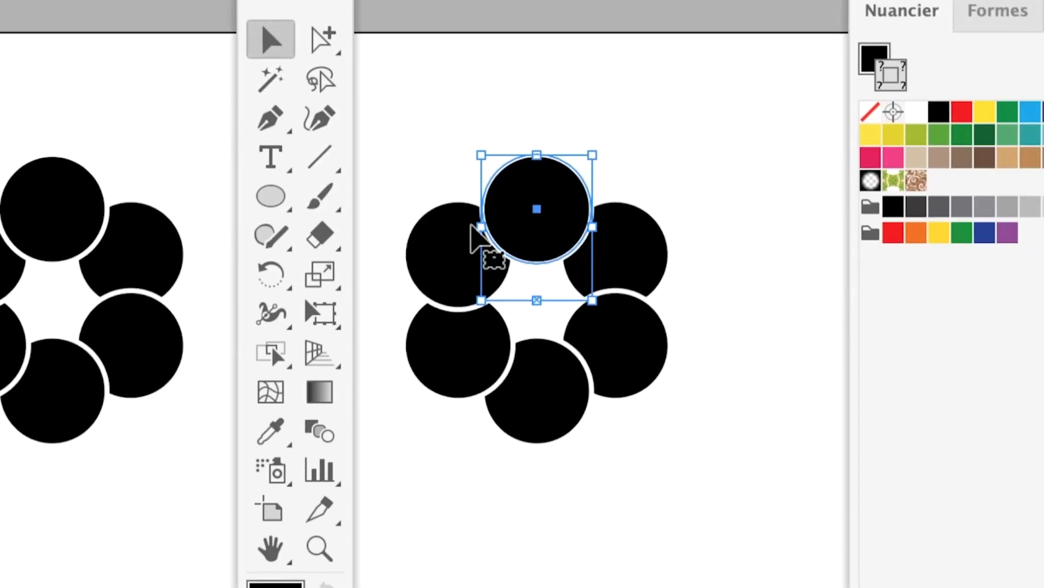
Swap the copy's circle colours to white fill with 4 pt black outlines.
left_click(324, 39)
left_click(466, 188)
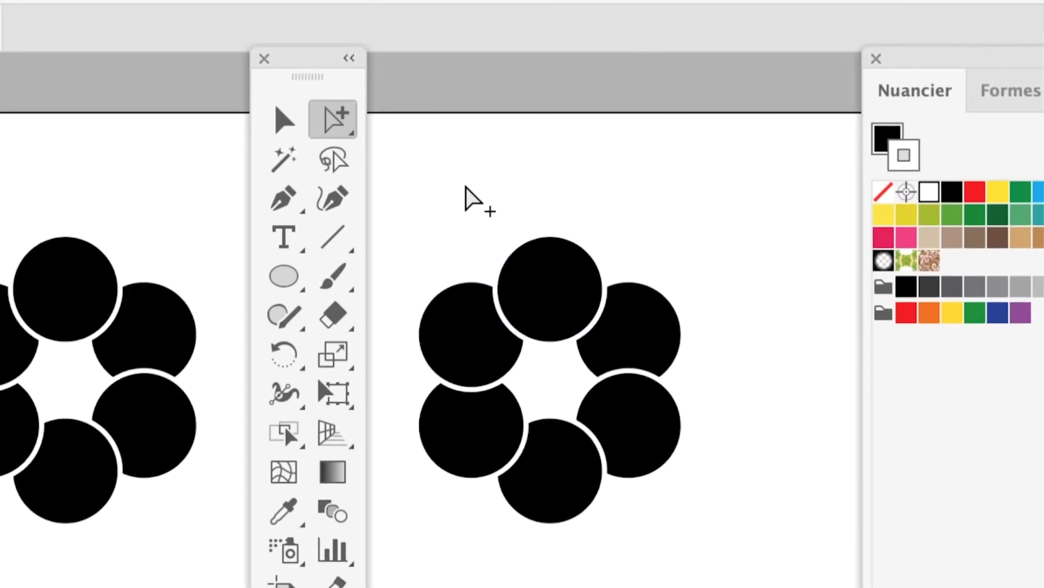
left_click(528, 267)
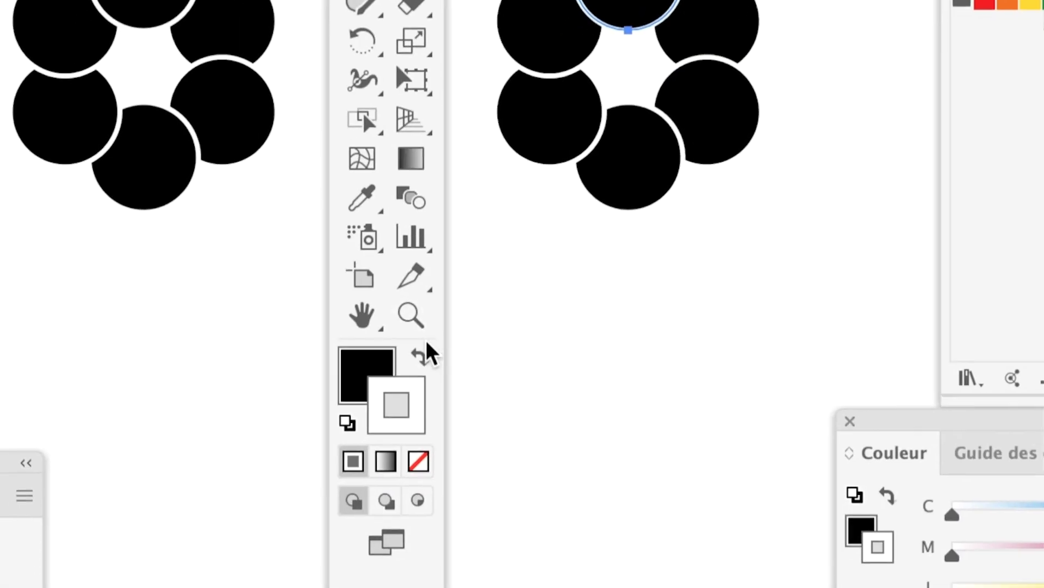
left_click(420, 355)
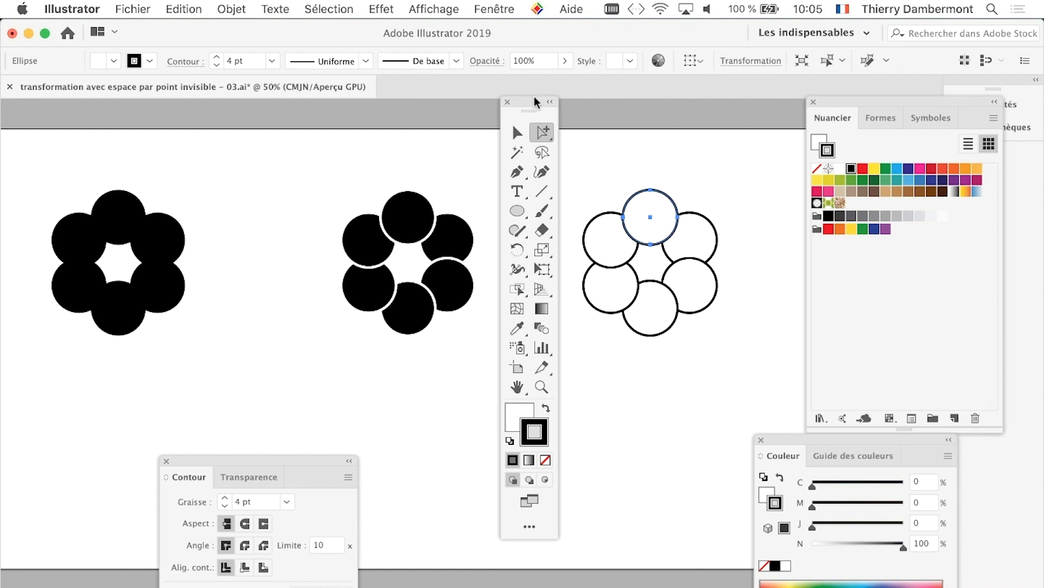
left_click_drag(536, 102, 104, 123)
left_click_drag(423, 257, 226, 233)
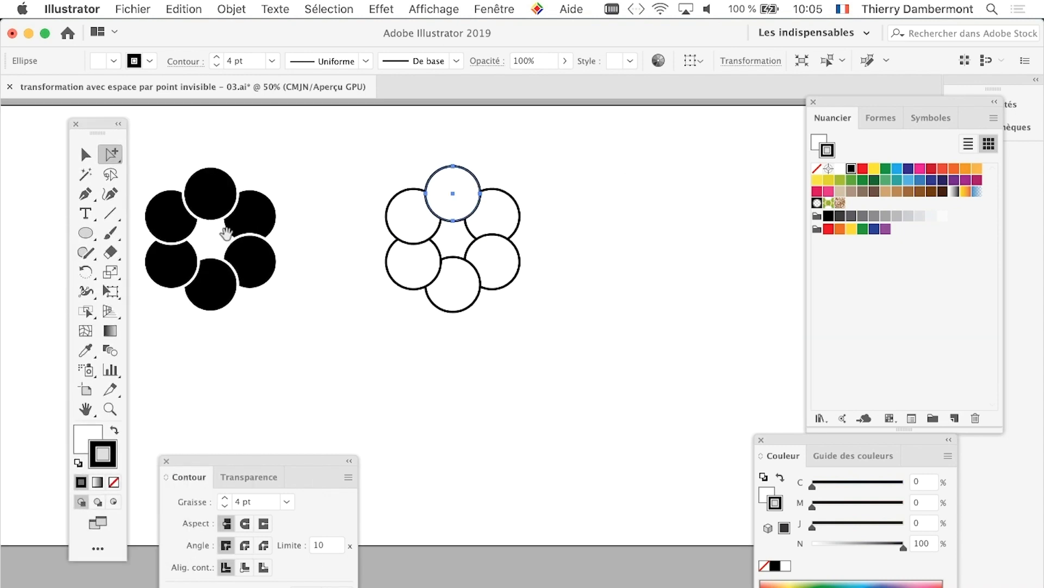
Alt-drag a copy of the outlined flower about 150 mm right and set its fill to None.
left_click_drag(357, 266, 297, 263)
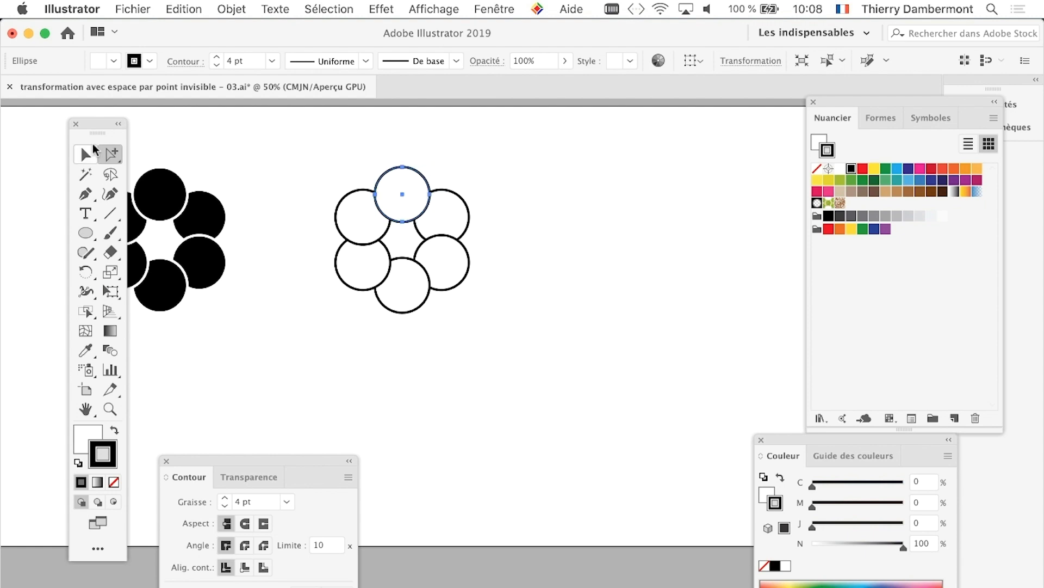
key("v")
key("r")
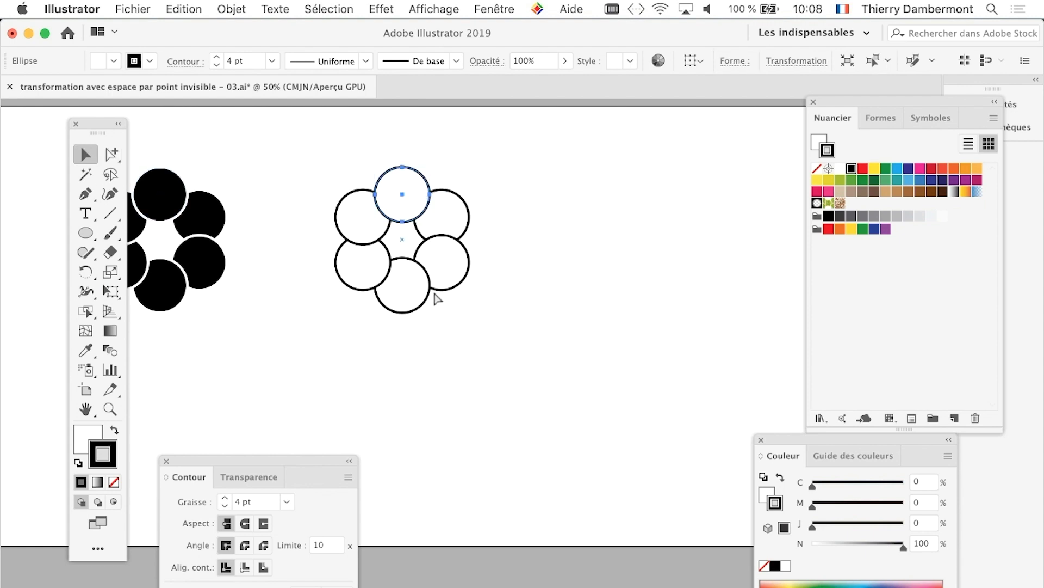
key("a")
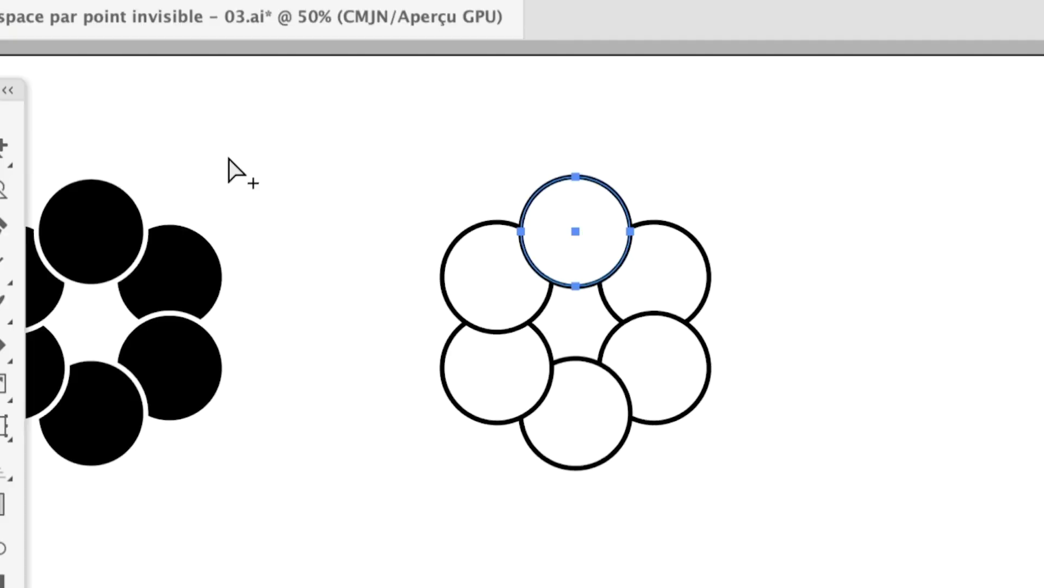
key("v")
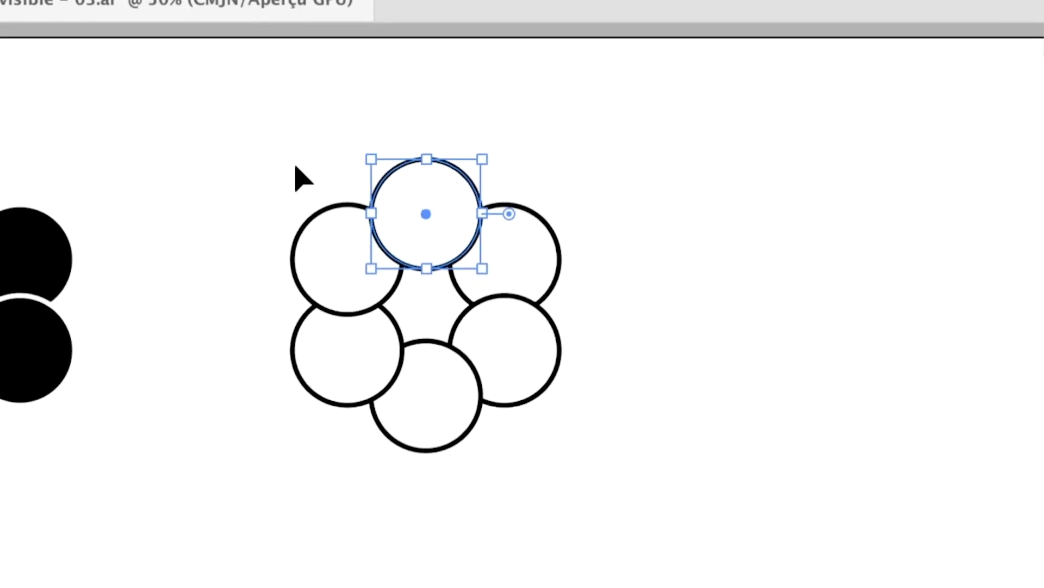
left_click(329, 177)
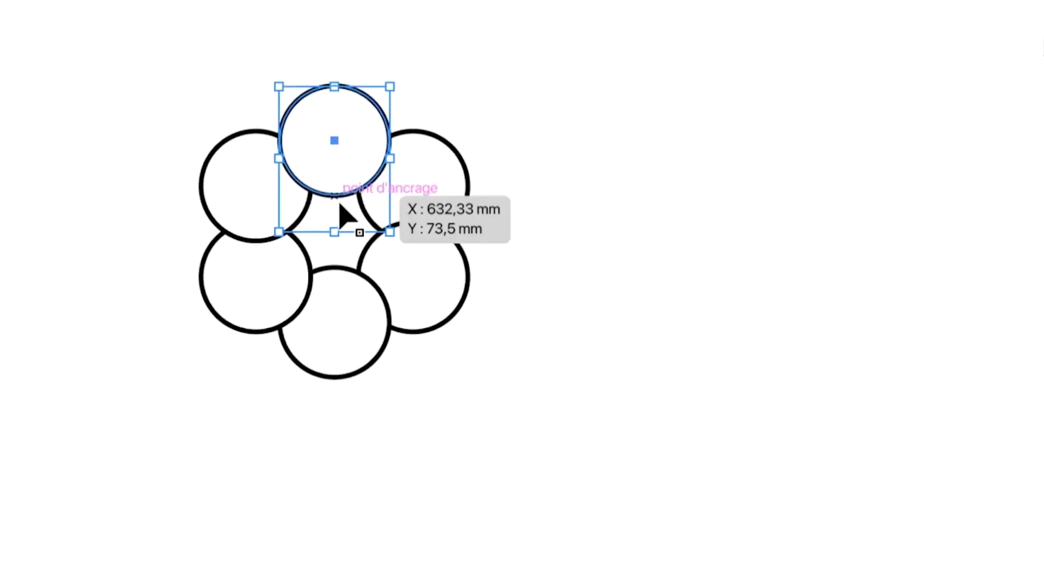
left_click_drag(320, 173, 482, 178)
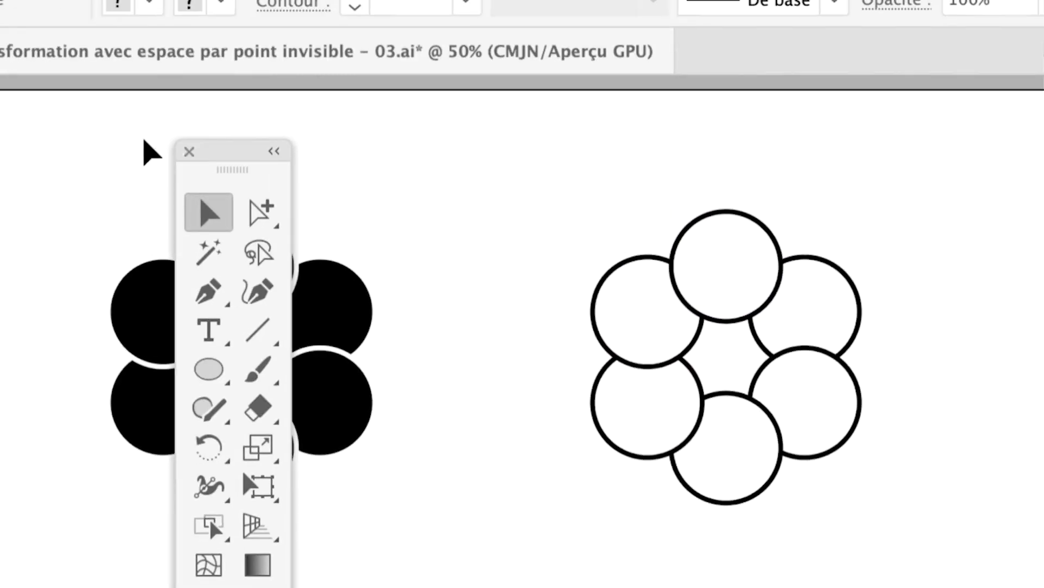
left_click_drag(174, 152, 396, 152)
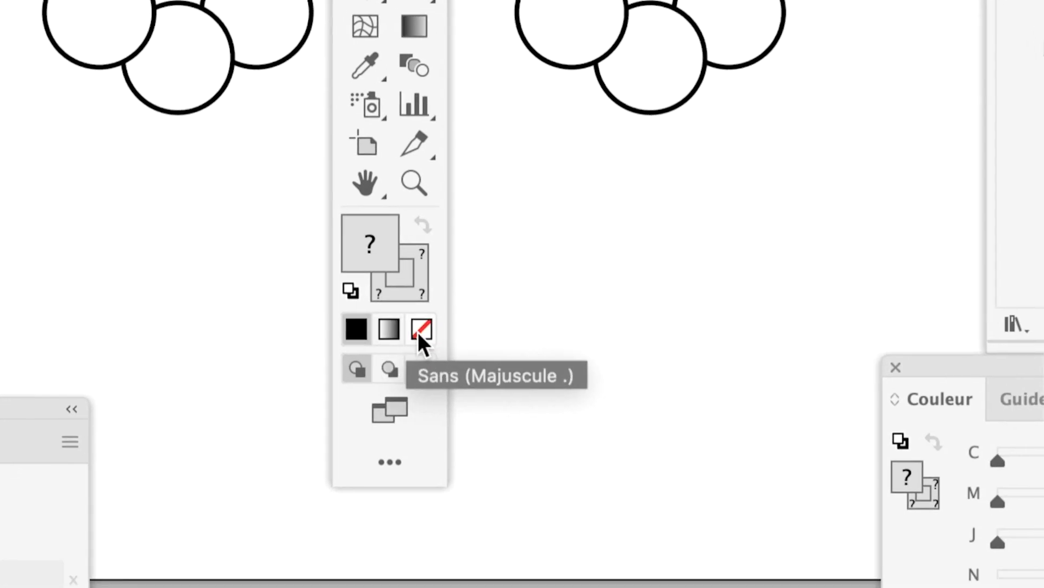
left_click(421, 330)
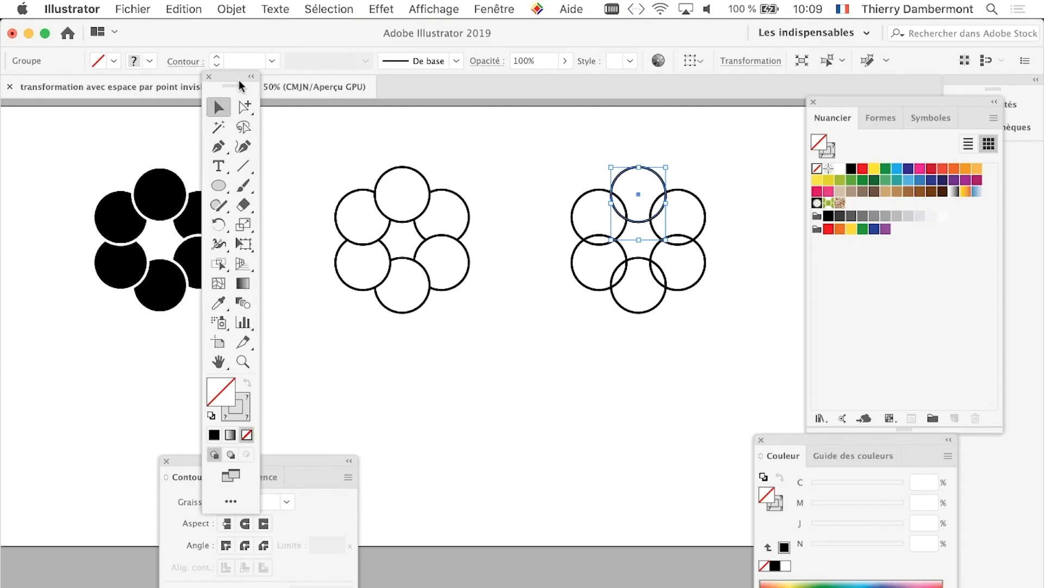
Save as 'transformation avec espace par point invisible - 04.ai' and zoom out to the whole artboard.
left_click(133, 8)
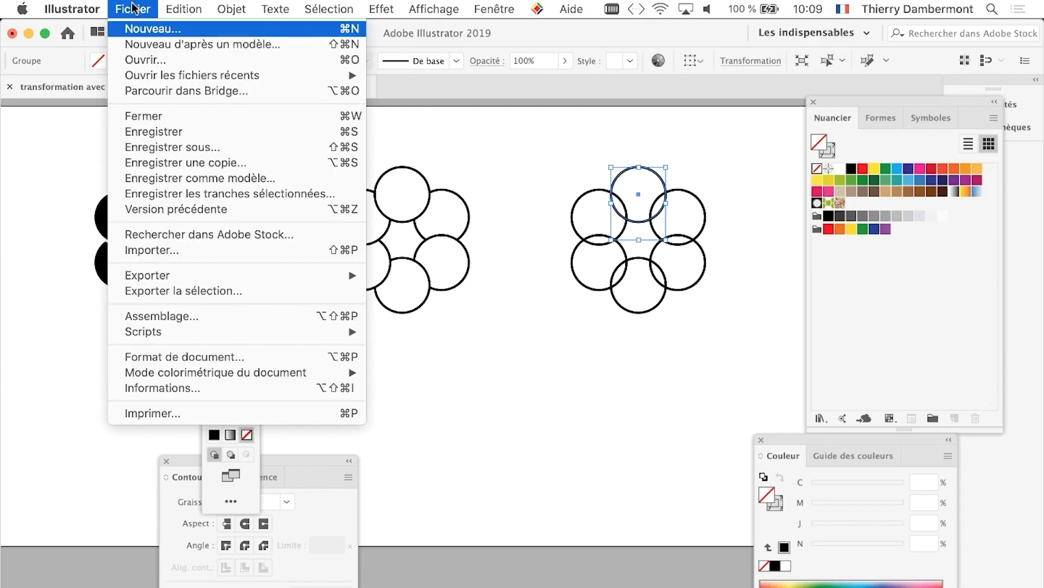
left_click(217, 142)
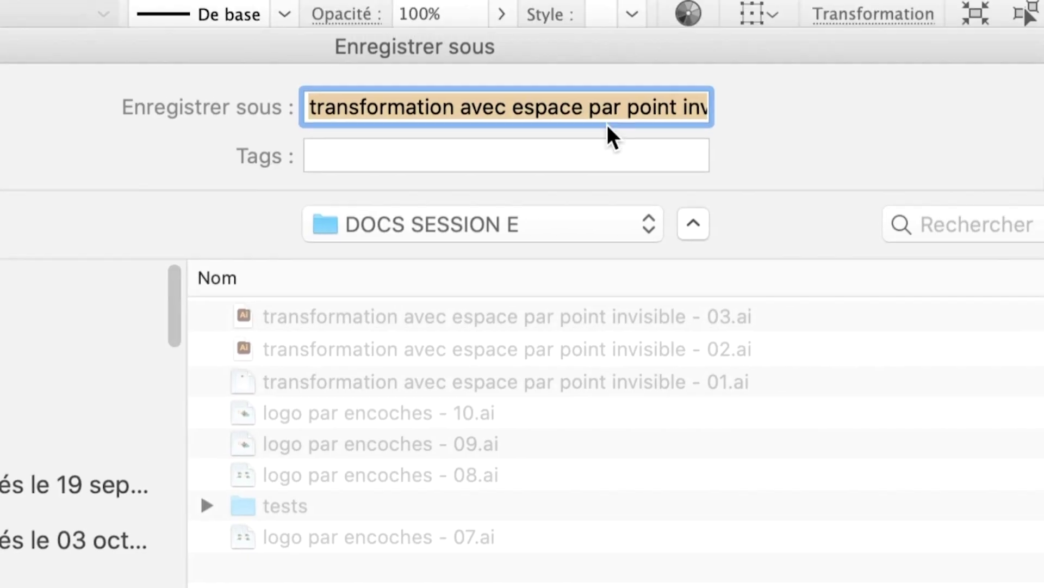
left_click(626, 107)
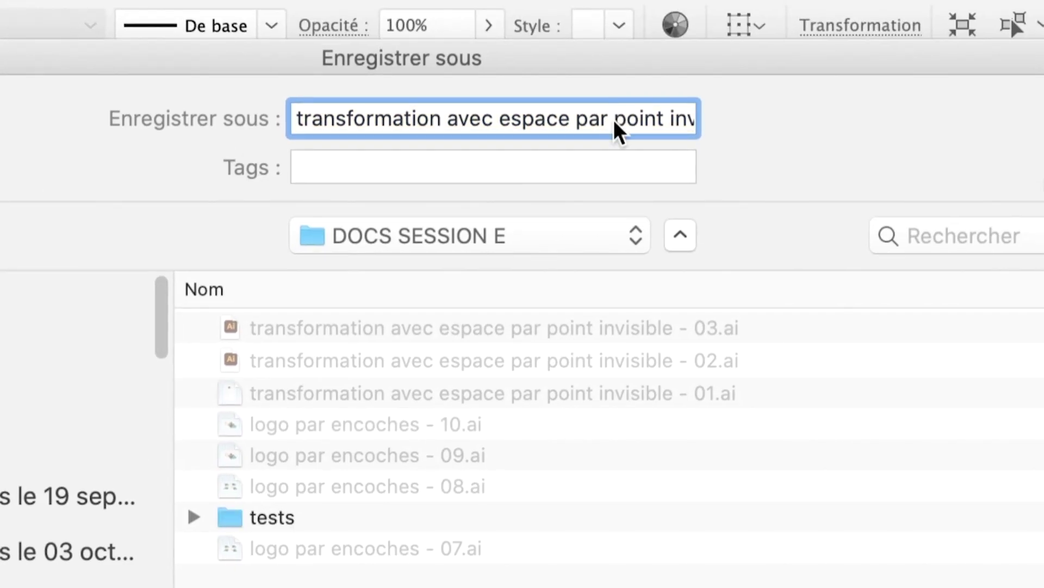
key("End")
double_click(651, 123)
type("04")
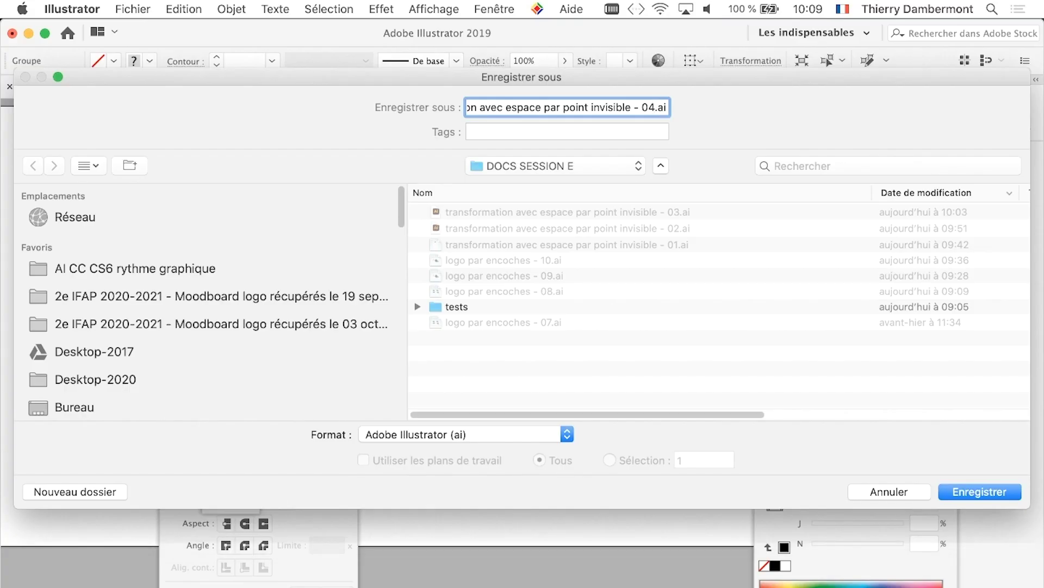
key("Return")
key("Return")
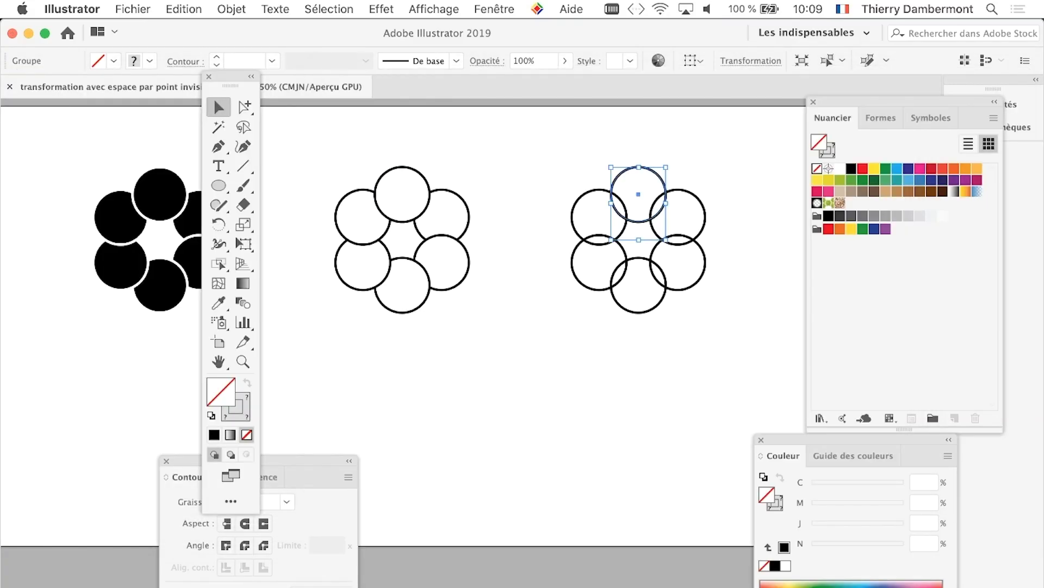
left_click_drag(230, 86, 113, 412)
key("ctrl+minus")
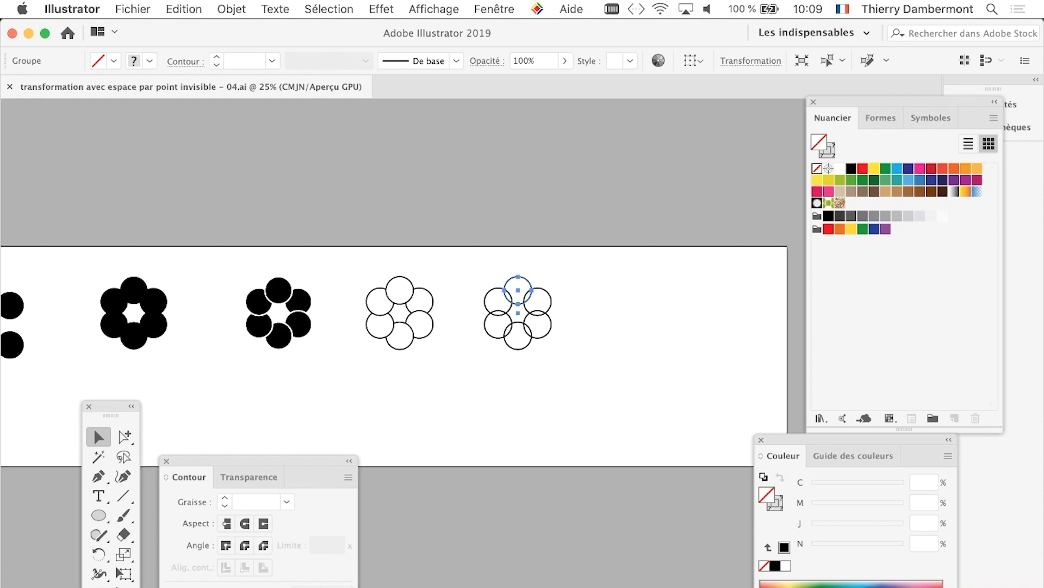
Alt-drag the black white-gapped flower straight down and select the copy's top circle.
scroll(403, 272, "left", 5)
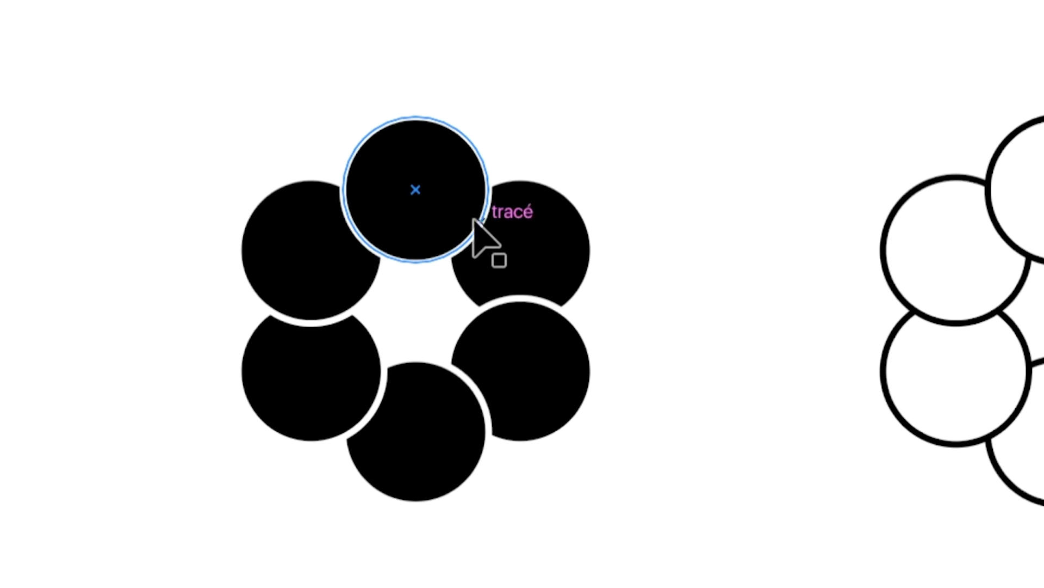
left_click(473, 220)
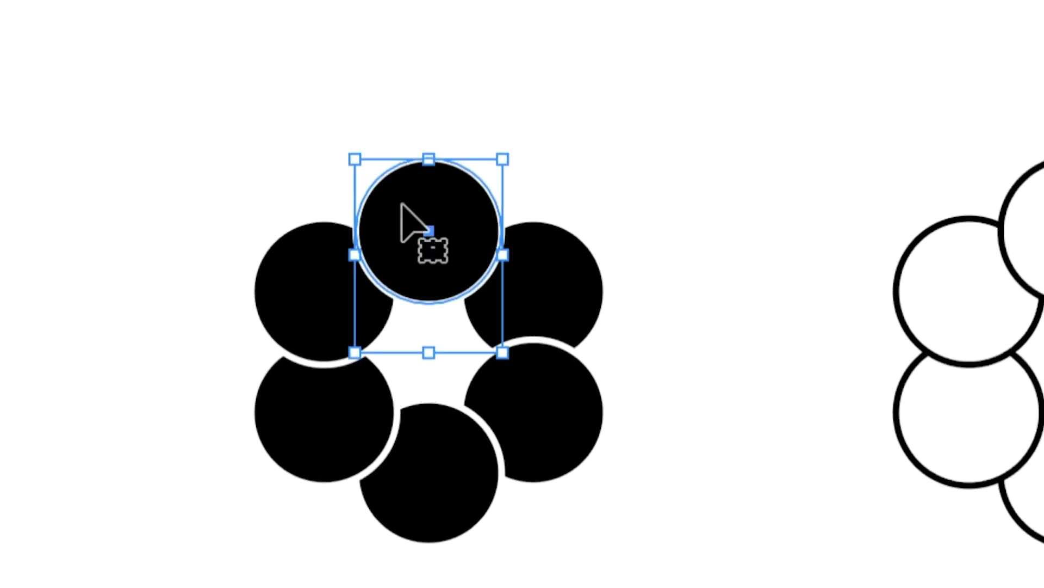
left_click_drag(414, 223, 416, 388)
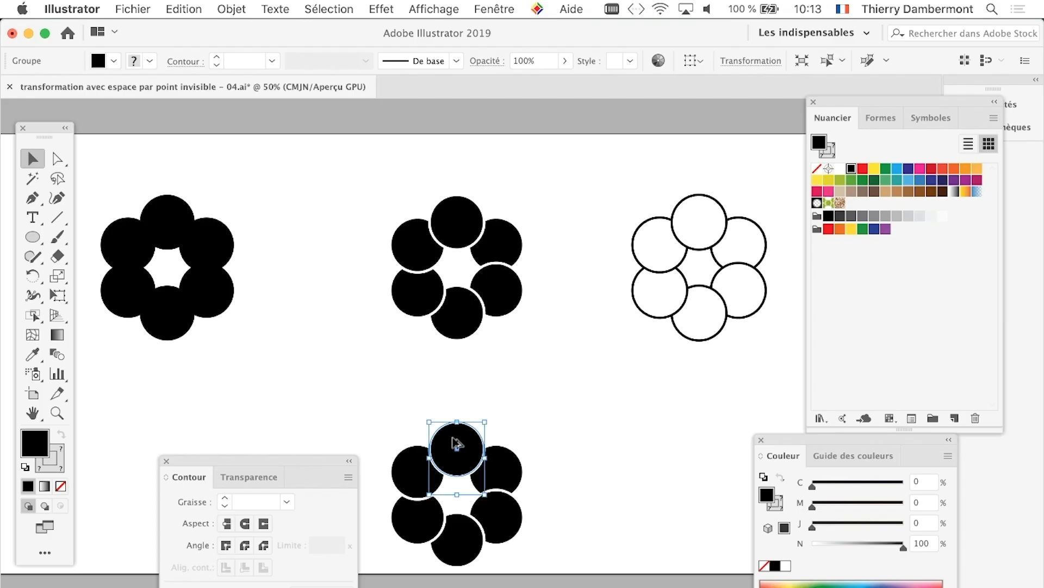
scroll(452, 438, "down", 1)
scroll(451, 437, "down", 1)
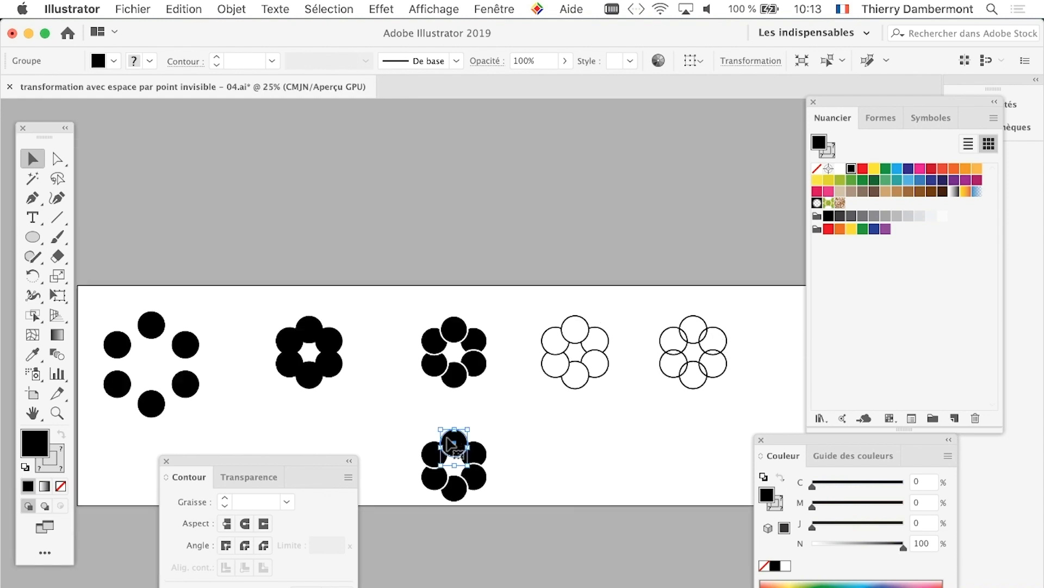
left_click_drag(452, 445, 500, 270)
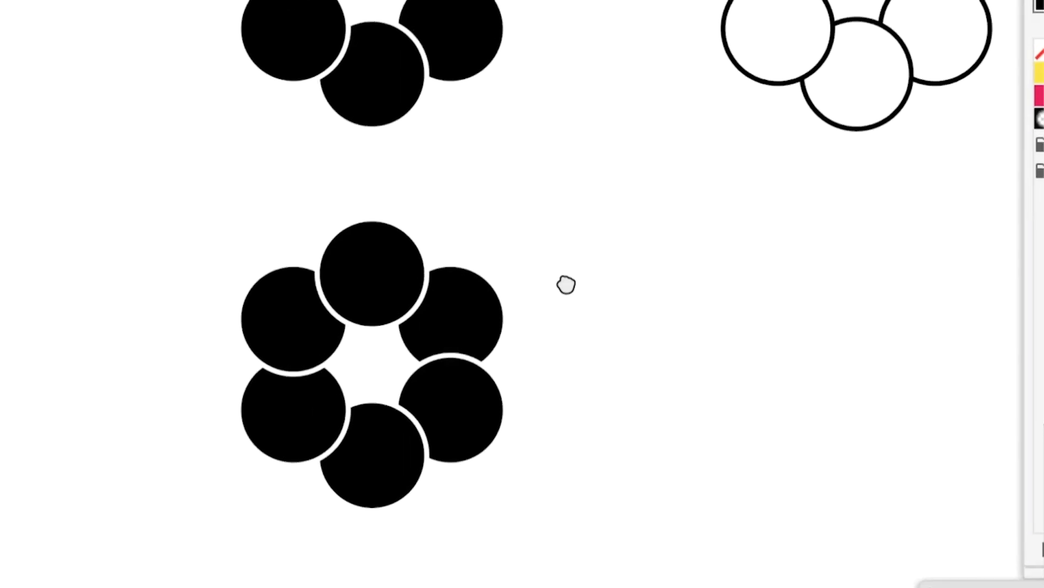
left_click(511, 280)
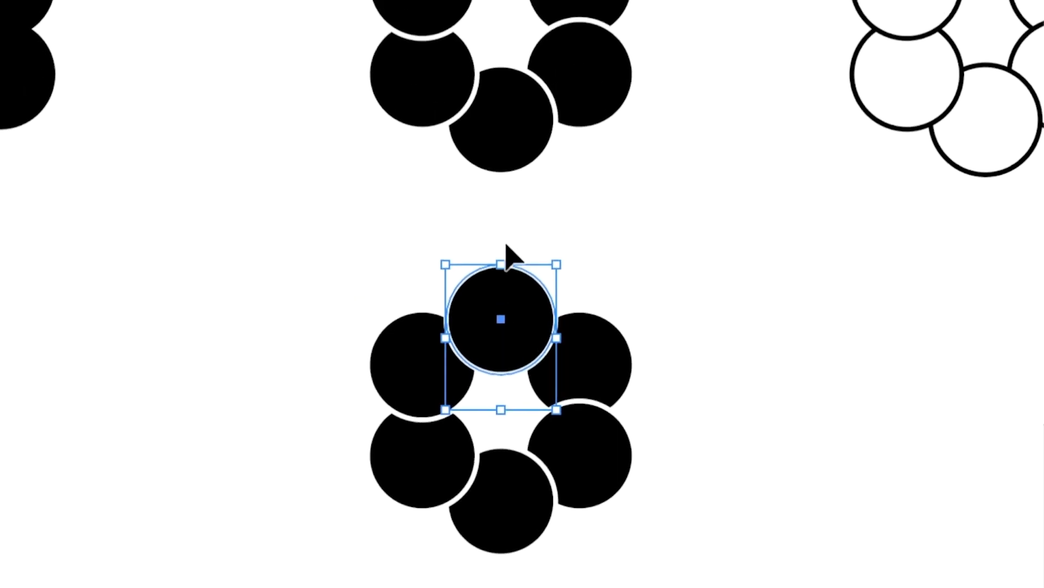
left_click(507, 263)
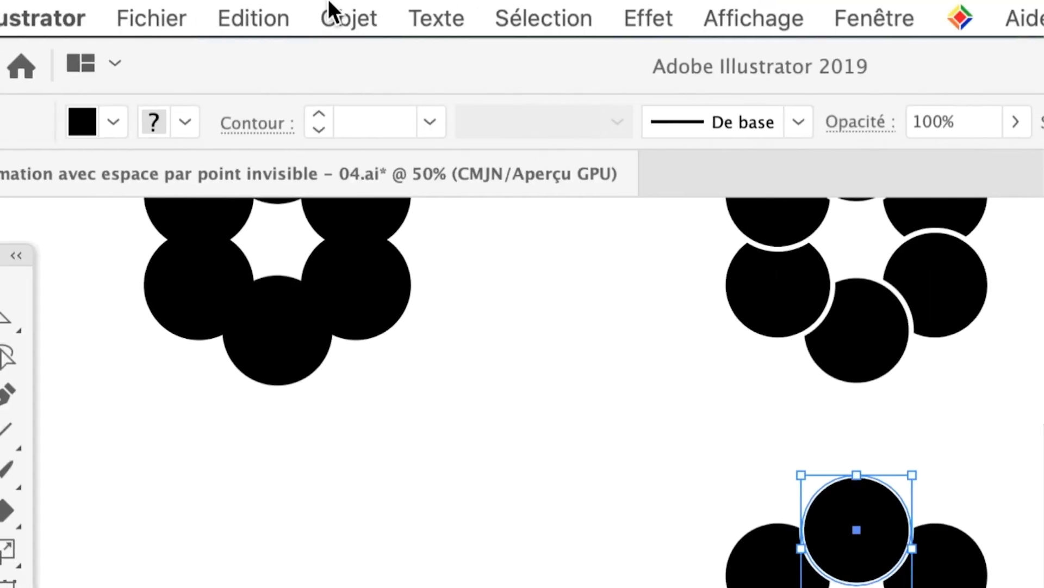
left_click(332, 11)
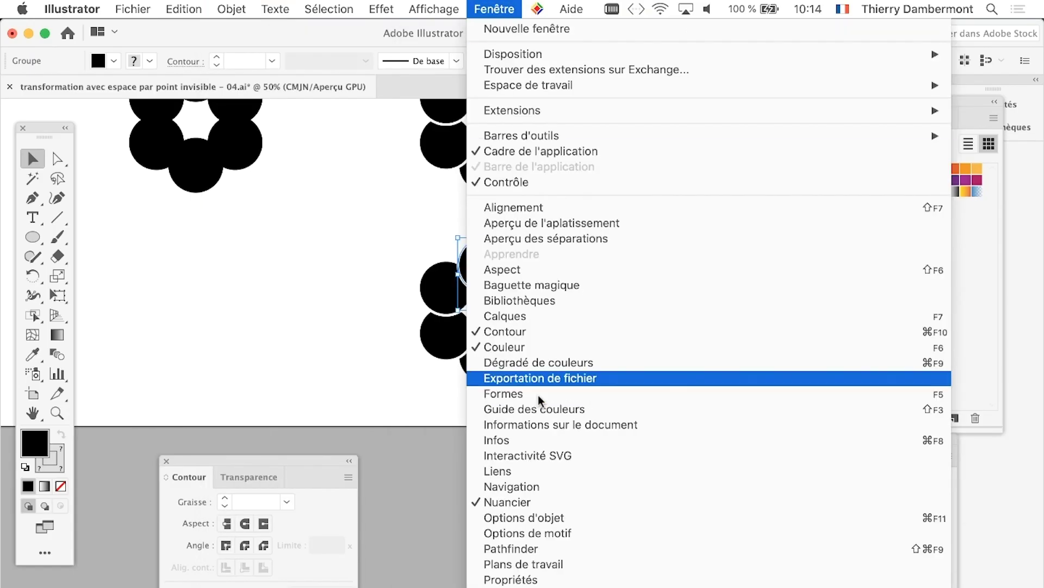
Apply Objet > Décomposer l'aspect to the lower flower, with the Aspect panel shown, then zoom to 100%.
left_click(723, 269)
mouse_move(686, 125)
left_mouse_down()
mouse_move(620, 145)
mouse_move(568, 189)
left_mouse_up()
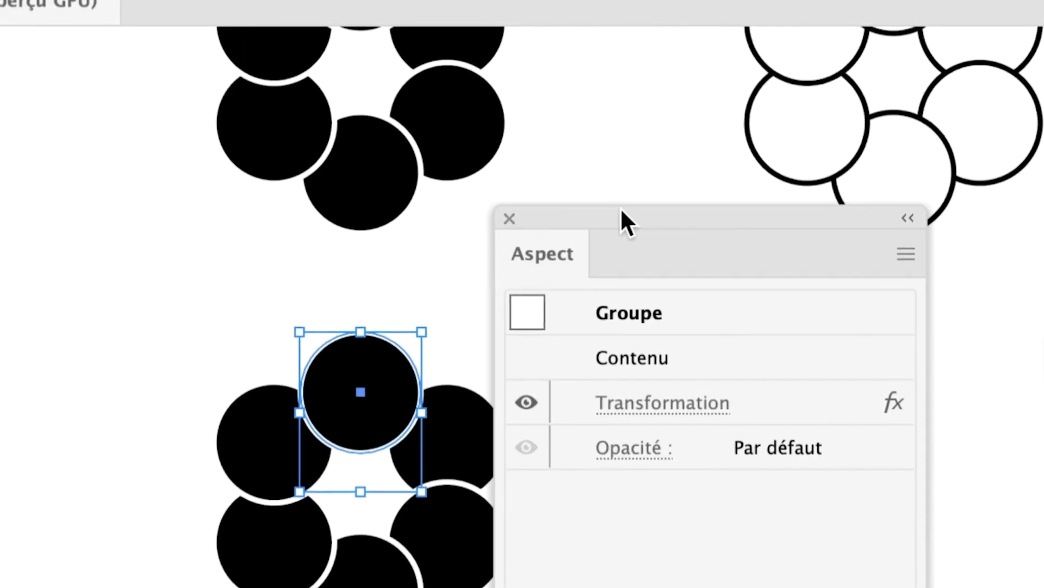
mouse_move(620, 207)
left_mouse_down()
mouse_move(380, 197)
mouse_move(642, 216)
left_mouse_up()
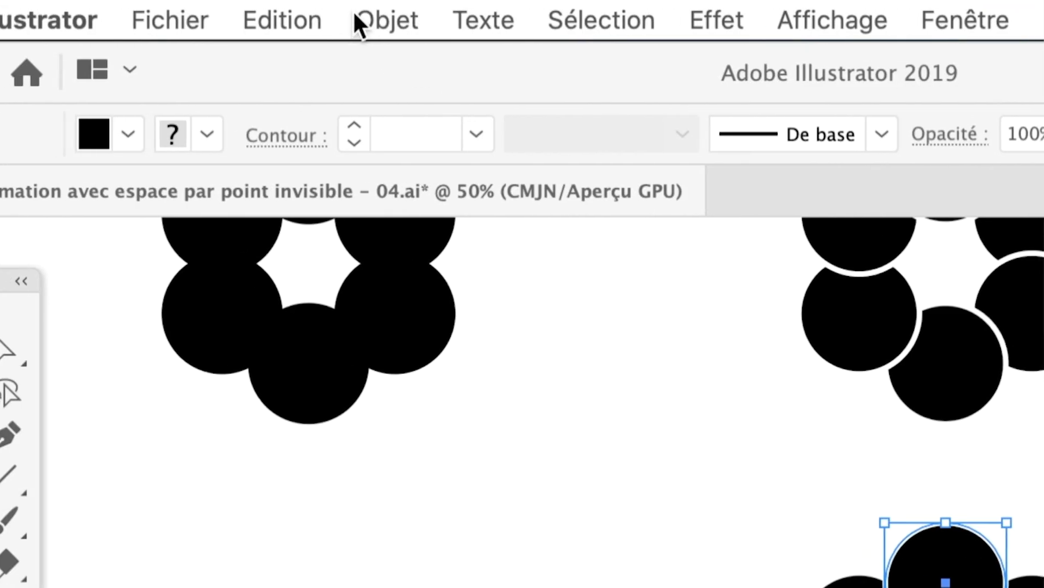
left_click(361, 22)
left_click(408, 155)
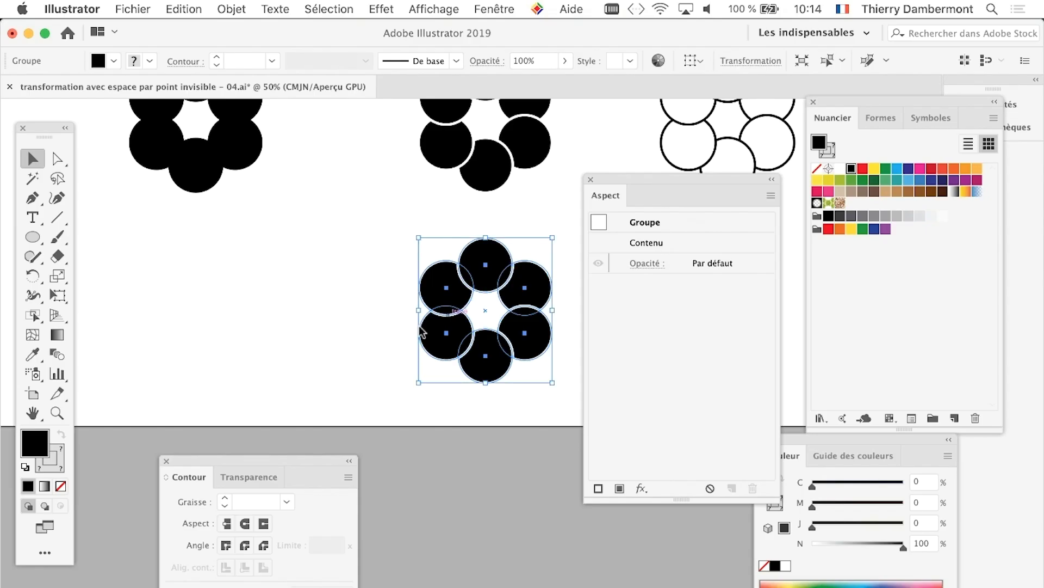
left_click_drag(631, 183, 752, 188)
key("super+1")
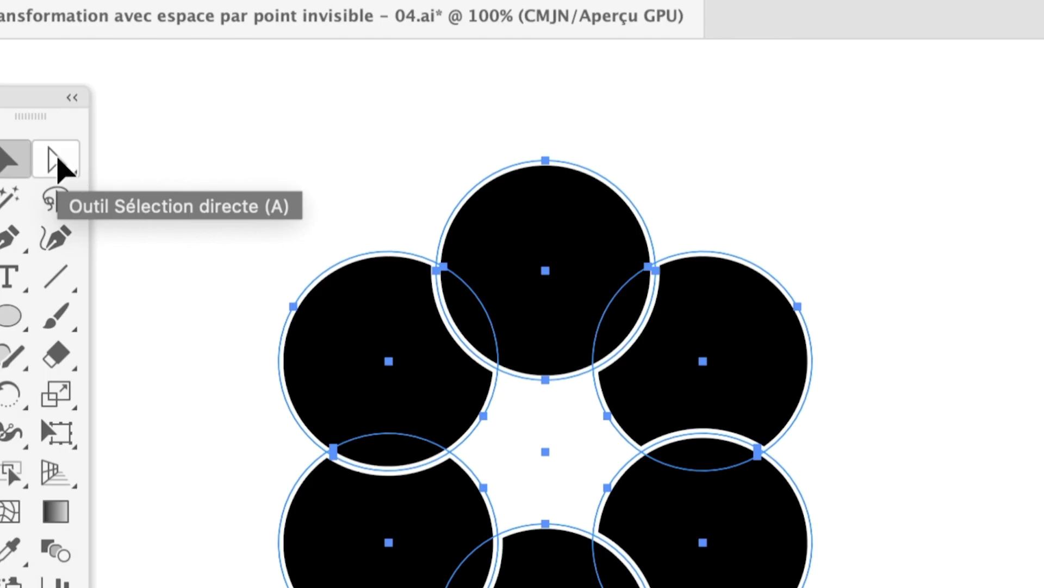
Select the lower flower's upper-right circle and bring it to Premier plan.
left_click(58, 163)
left_click_drag(58, 163, 125, 201)
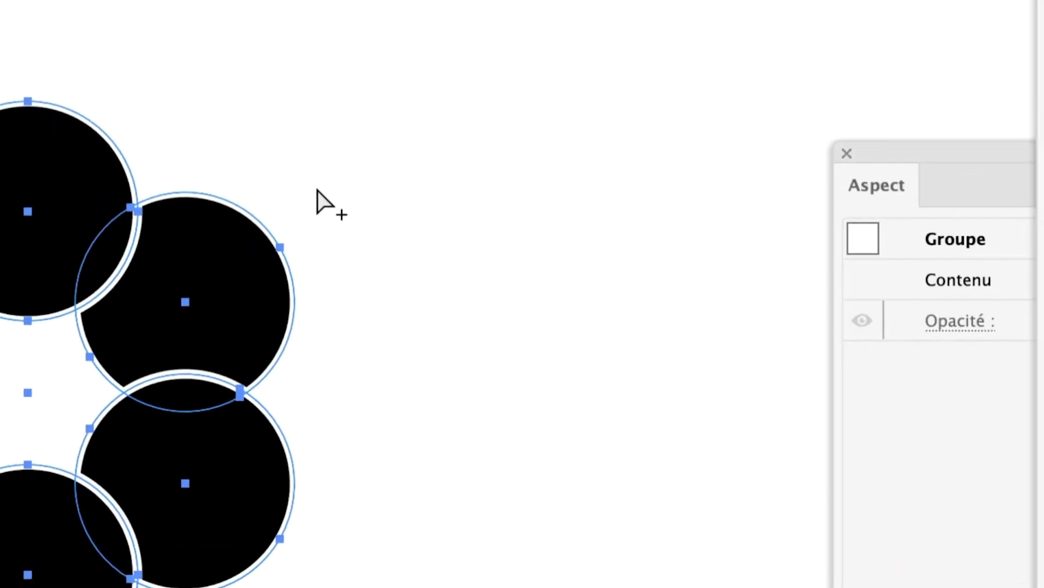
left_click(307, 209)
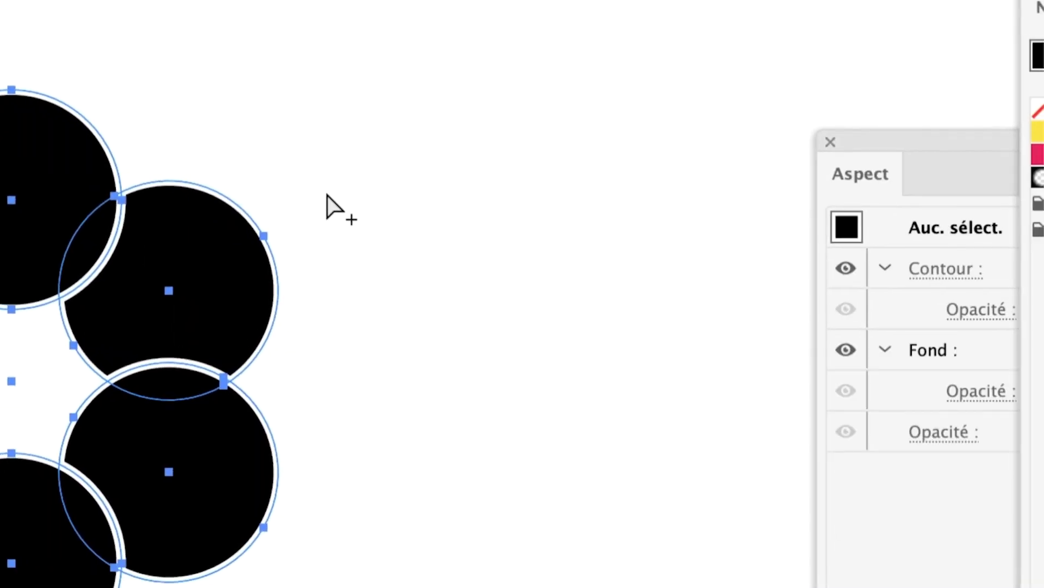
left_click(296, 215)
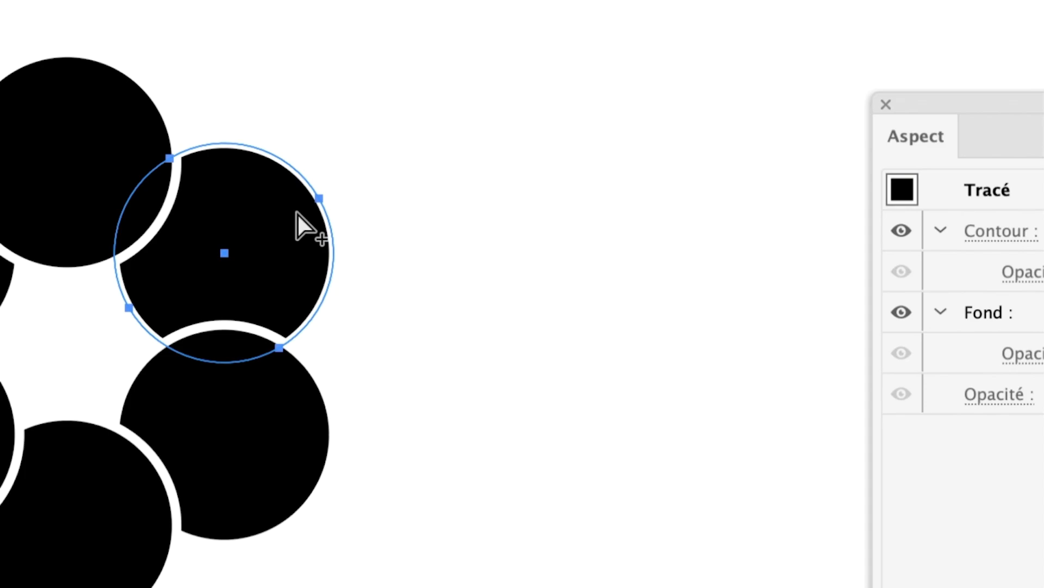
left_click(297, 213)
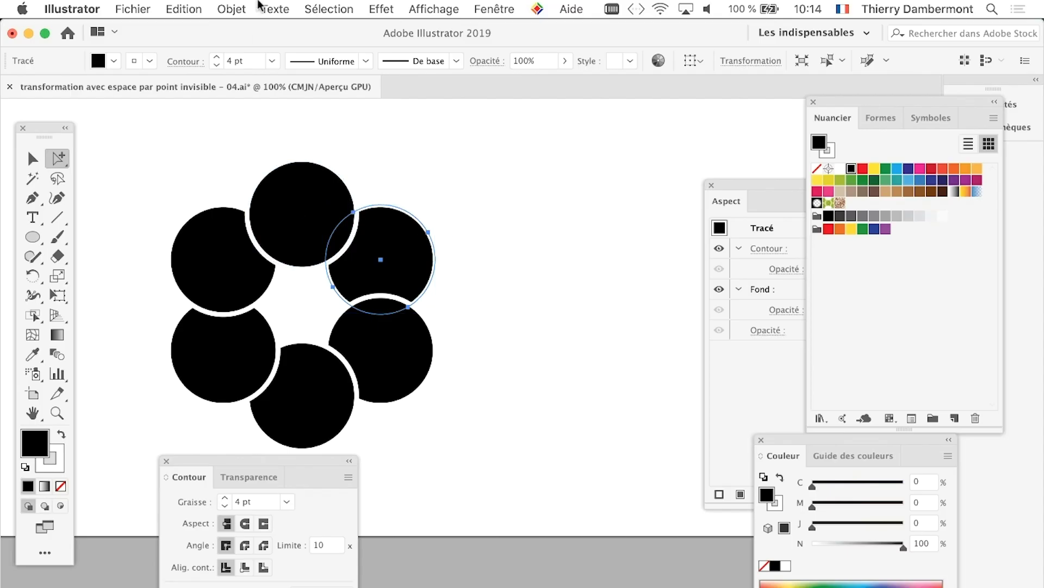
left_click(232, 9)
mouse_move(196, 42)
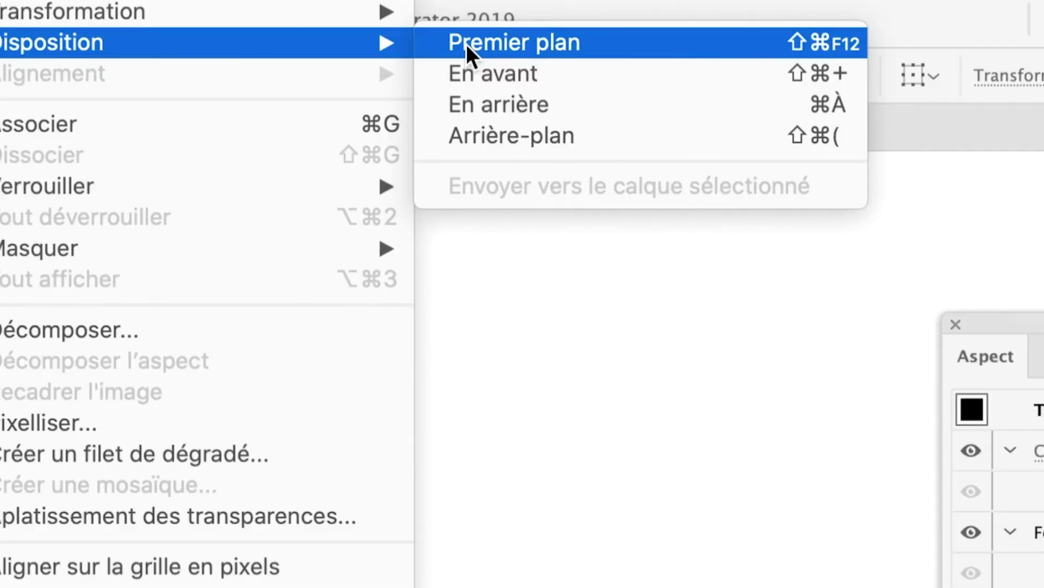
left_click(466, 44)
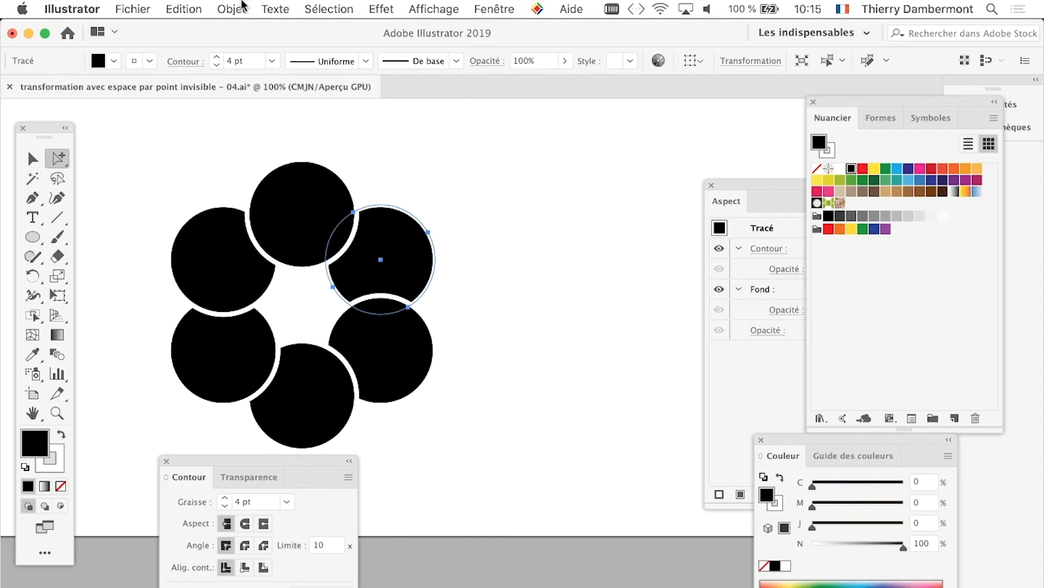
left_click(243, 6)
left_click(490, 44)
left_click(494, 9)
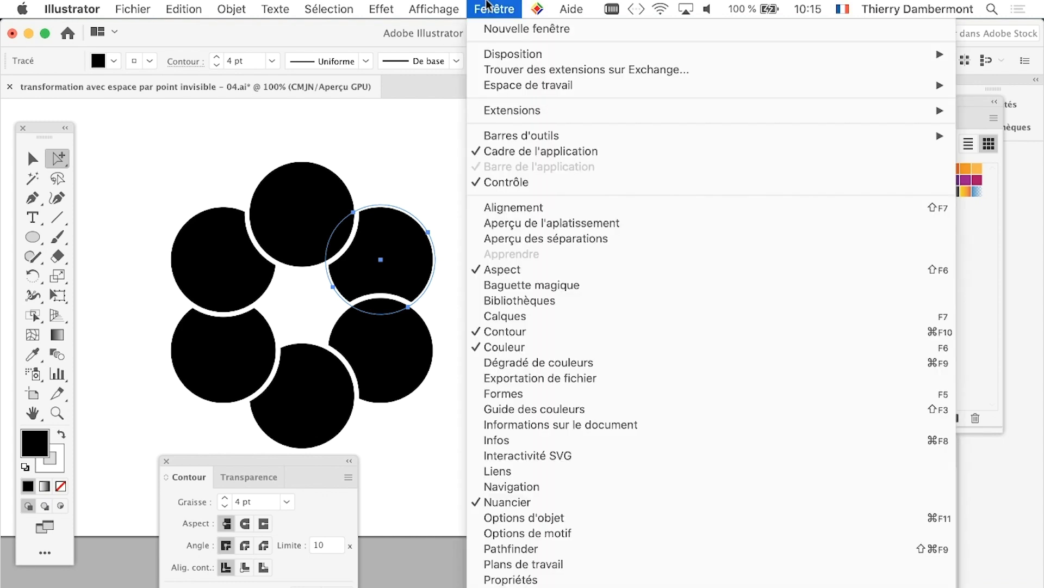
Show the Calques panel, enlarge it, and expand the ring's group to list its circles.
left_click(548, 319)
left_click_drag(634, 268, 500, 112)
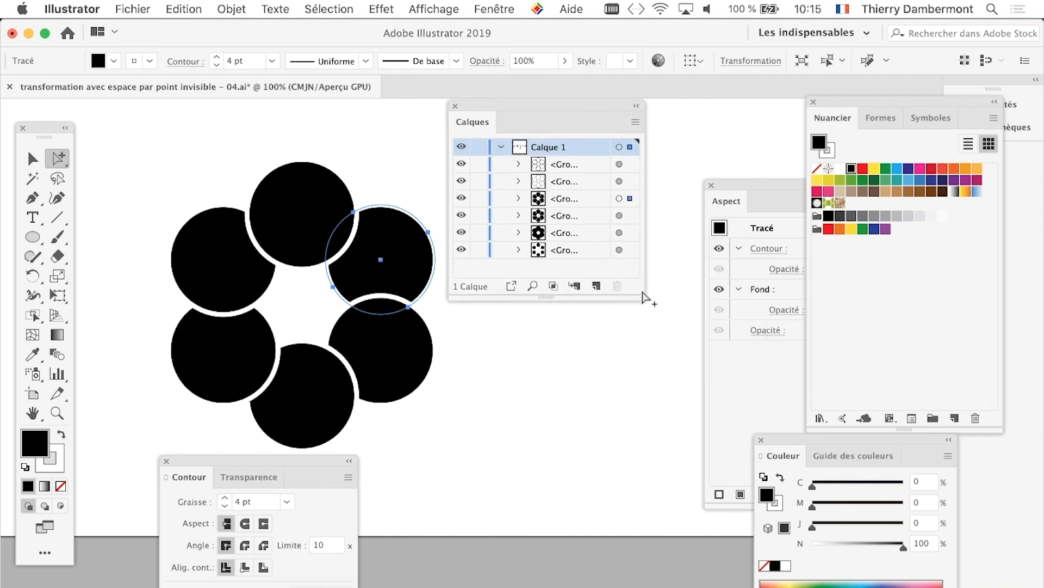
left_click_drag(641, 296, 662, 366)
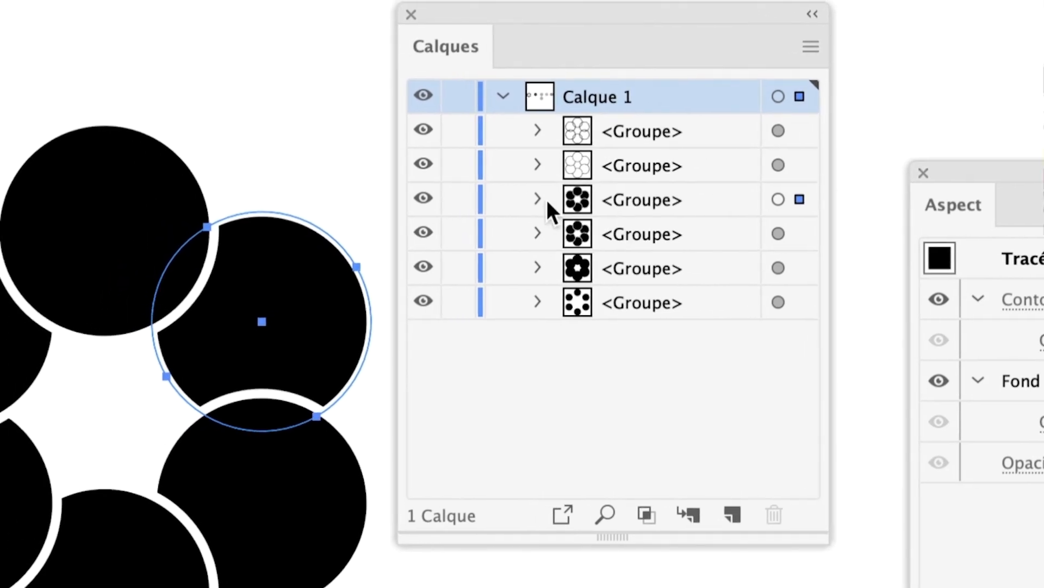
left_click(545, 201)
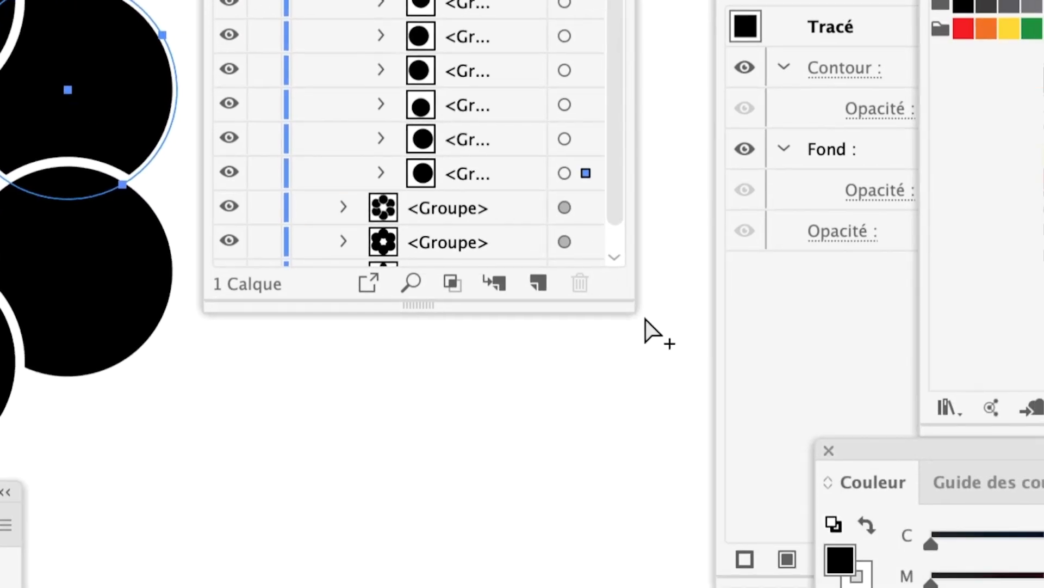
left_click_drag(625, 300, 665, 325)
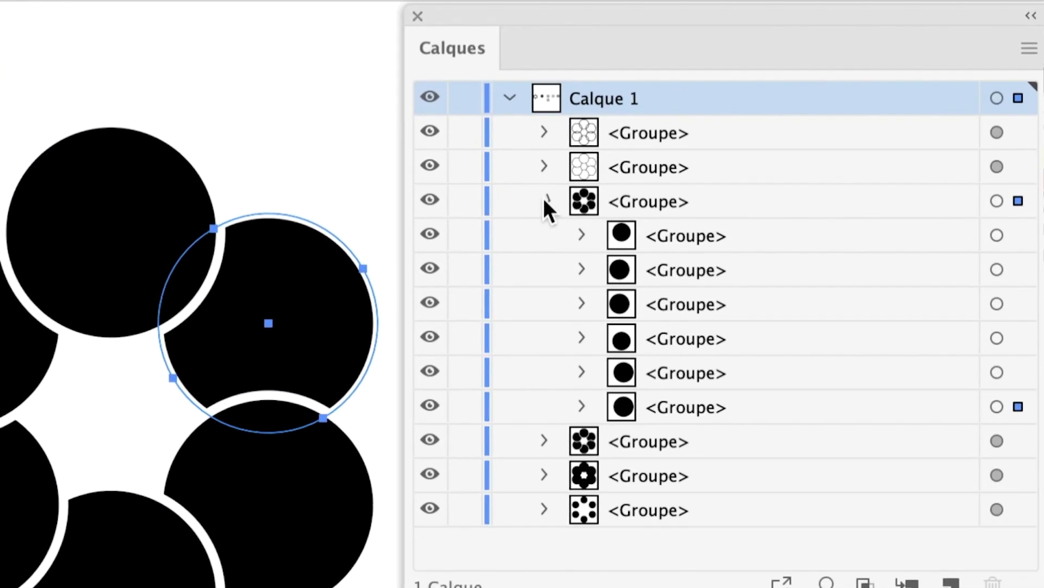
left_click(545, 200)
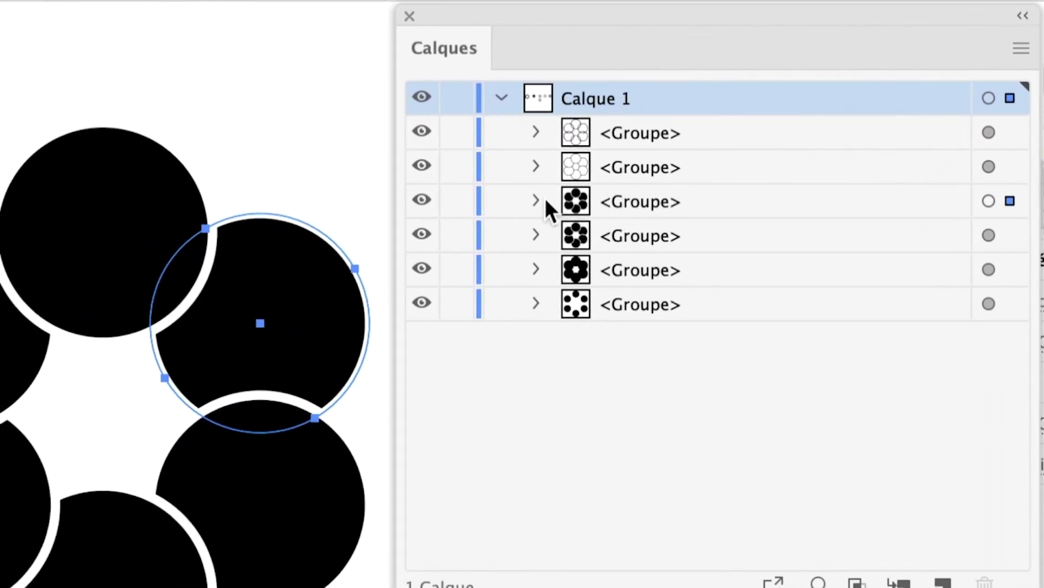
left_click(504, 208)
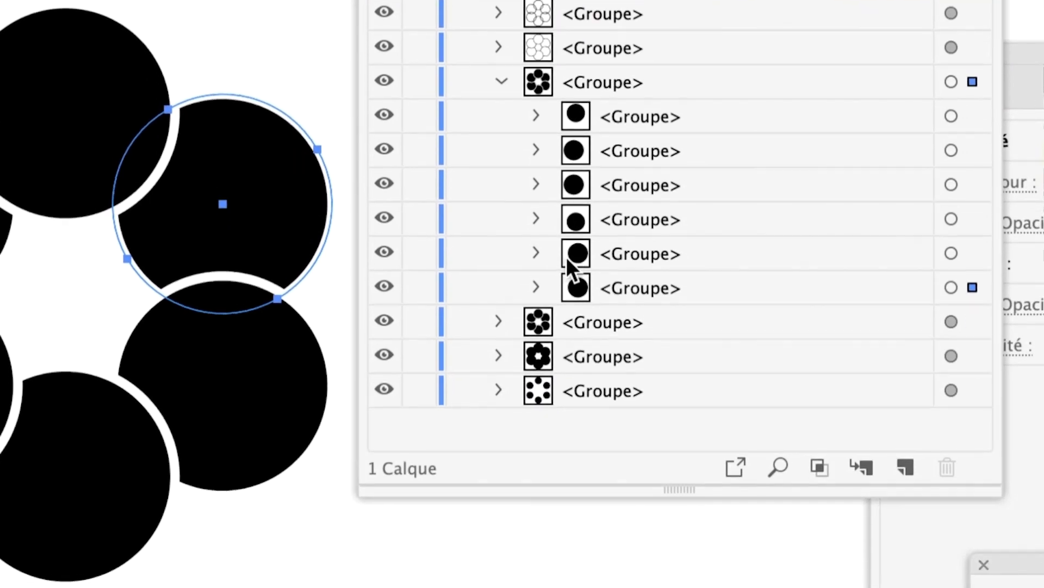
Restack the ring's last circle group, moving it to the top of the group.
left_click(568, 267)
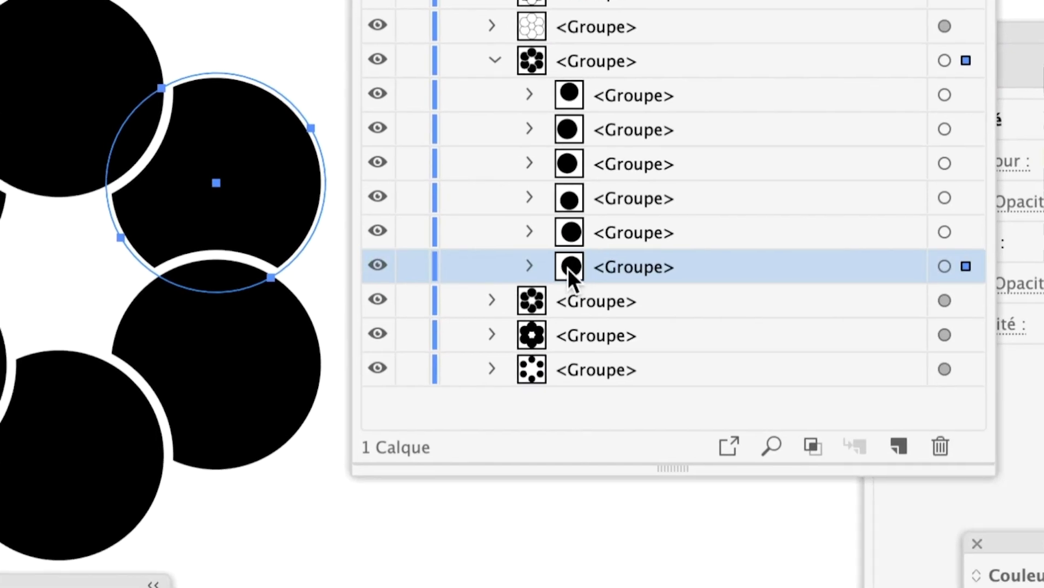
left_click_drag(568, 267, 571, 214)
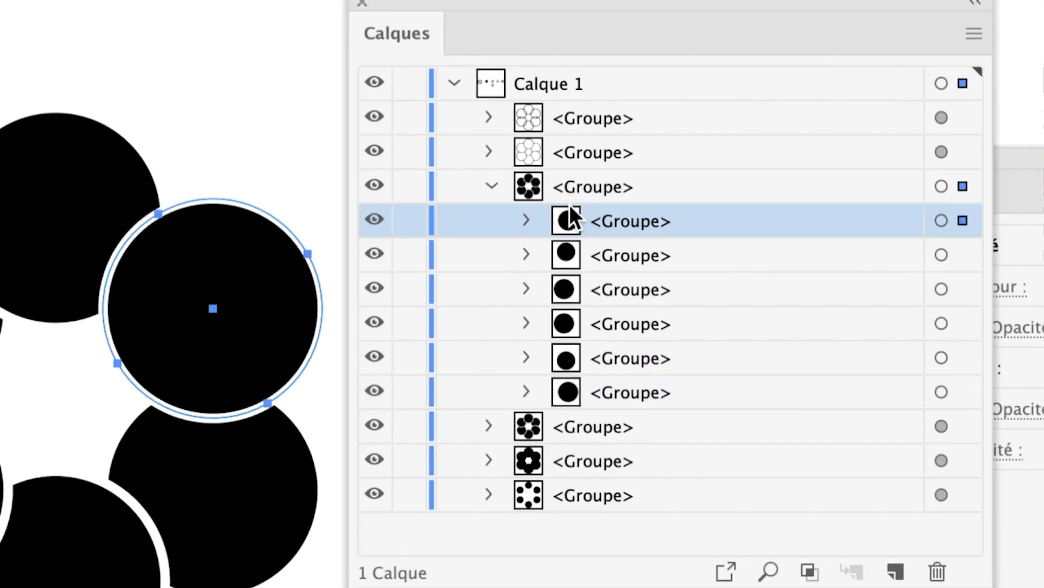
key("ctrl+shift+bracketleft")
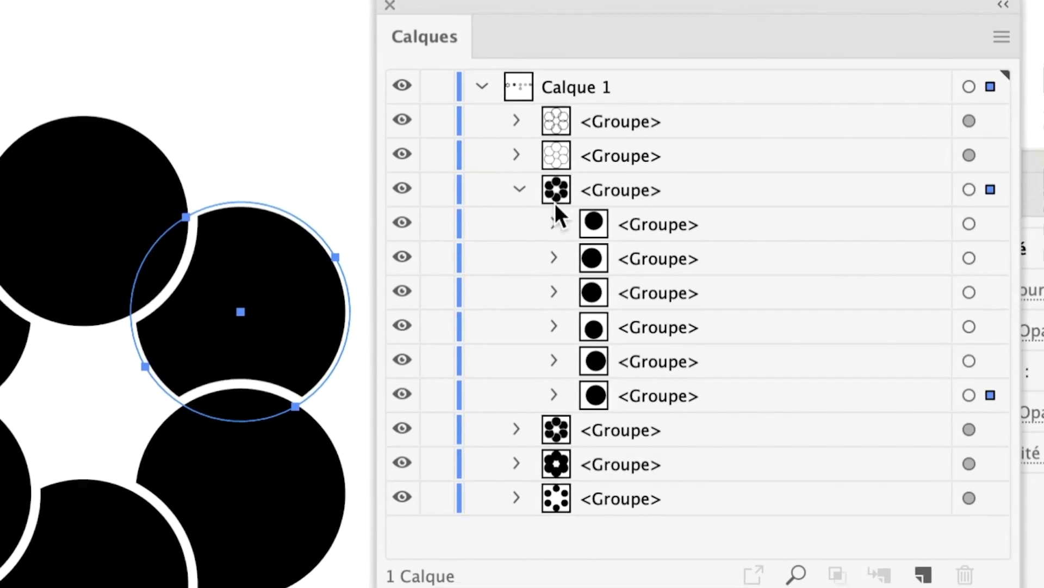
left_click(542, 199)
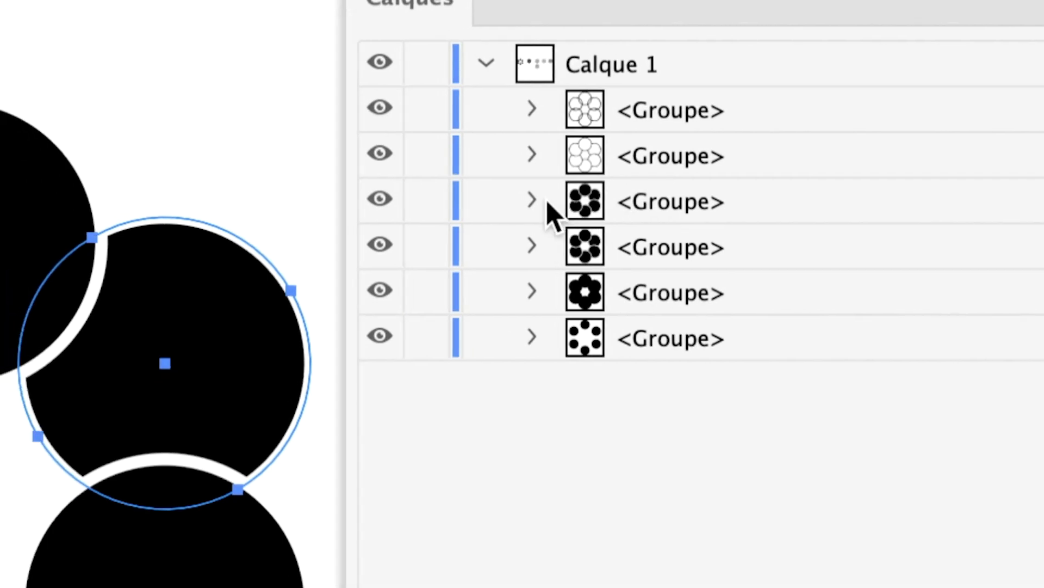
left_click(436, 208)
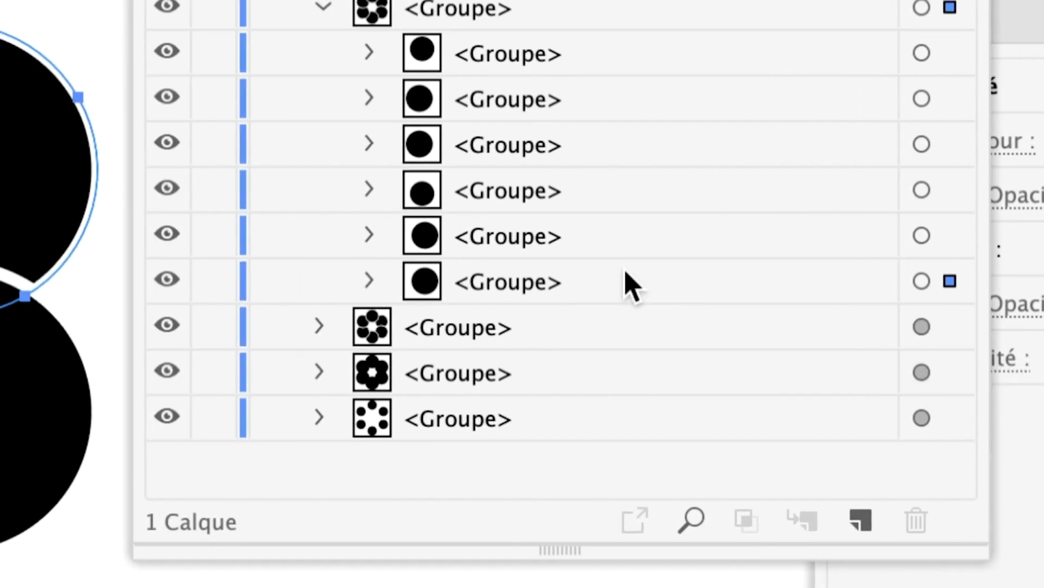
left_click(375, 272)
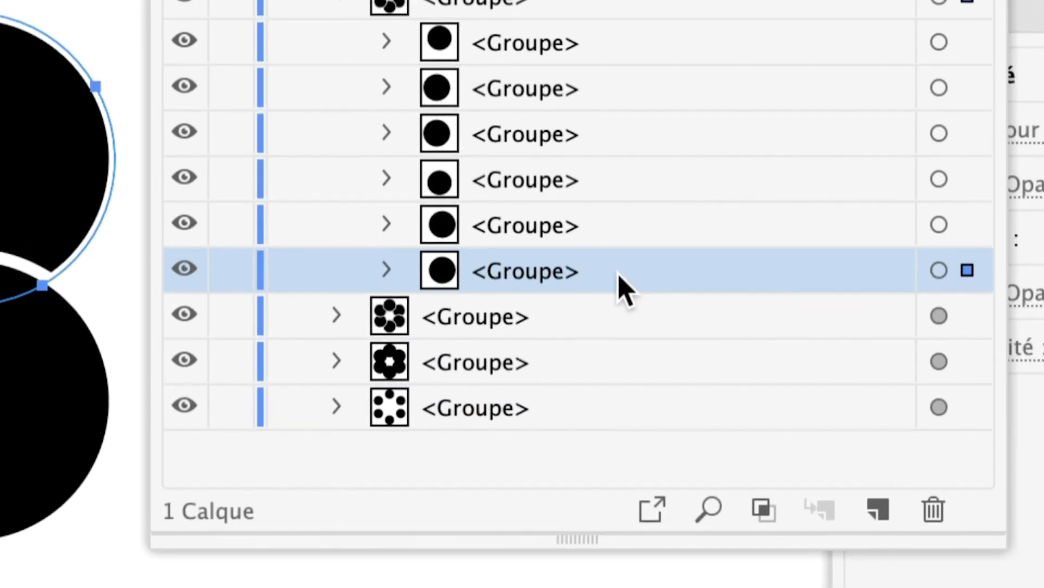
left_click_drag(623, 288, 620, 212)
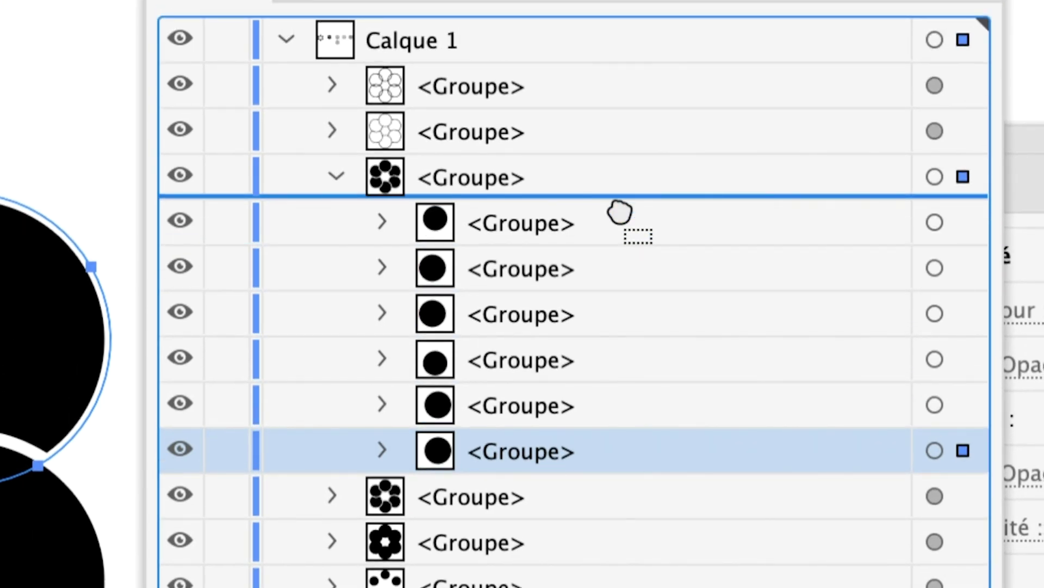
left_click_drag(621, 212, 620, 213)
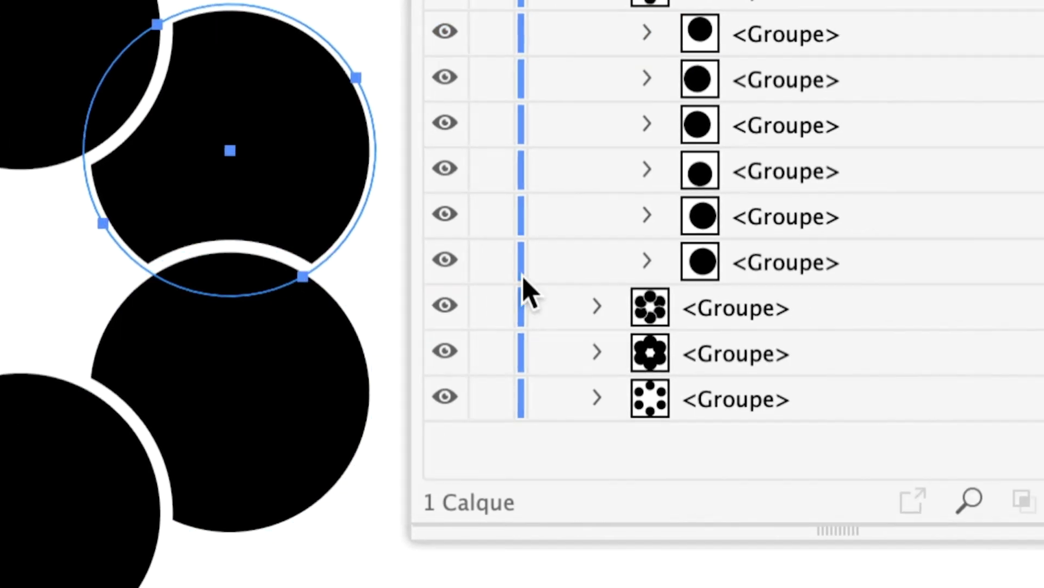
left_click(653, 283)
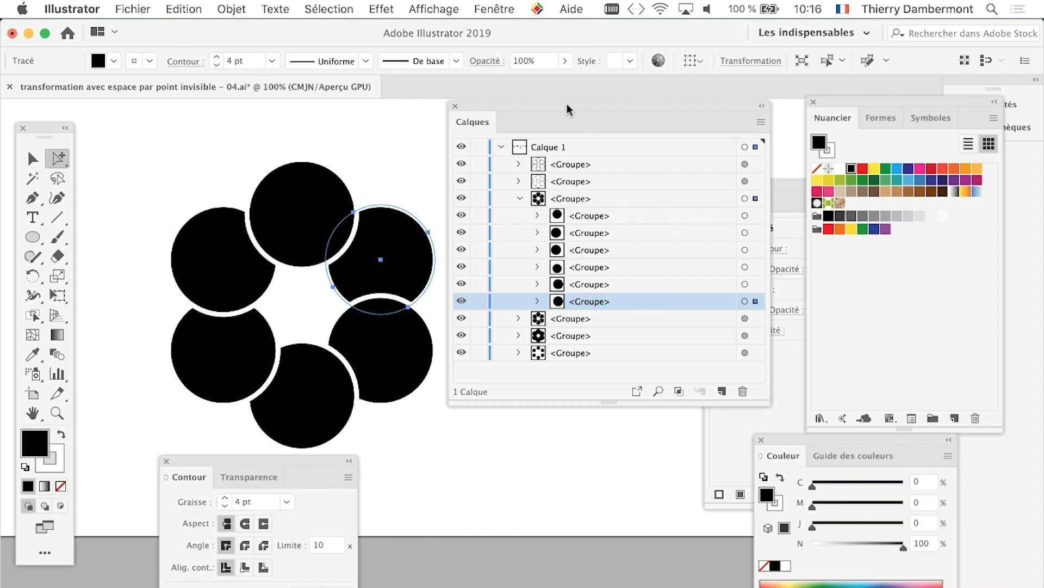
left_click_drag(567, 108, 602, 105)
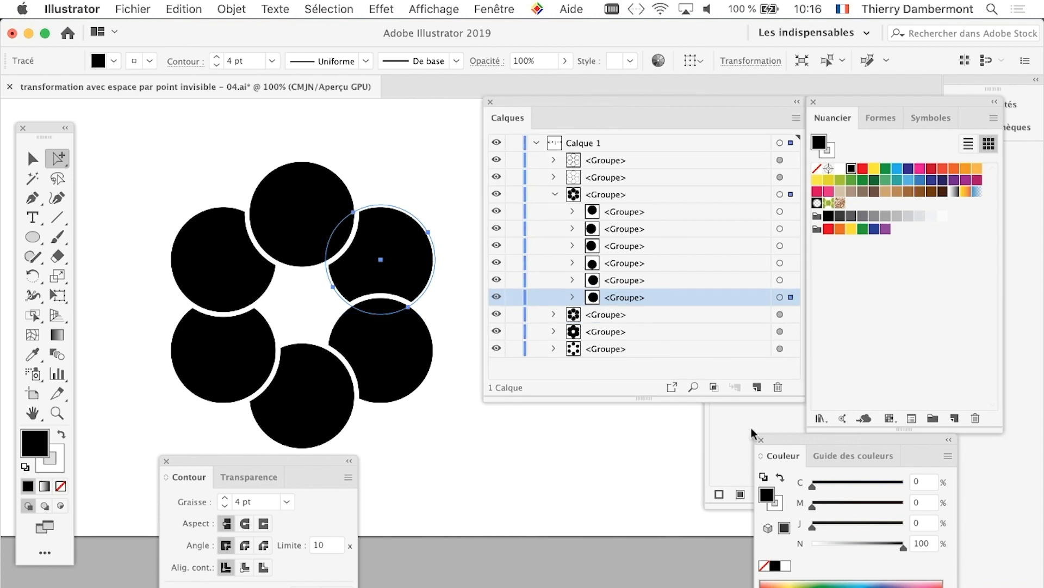
left_click_drag(800, 399, 726, 411)
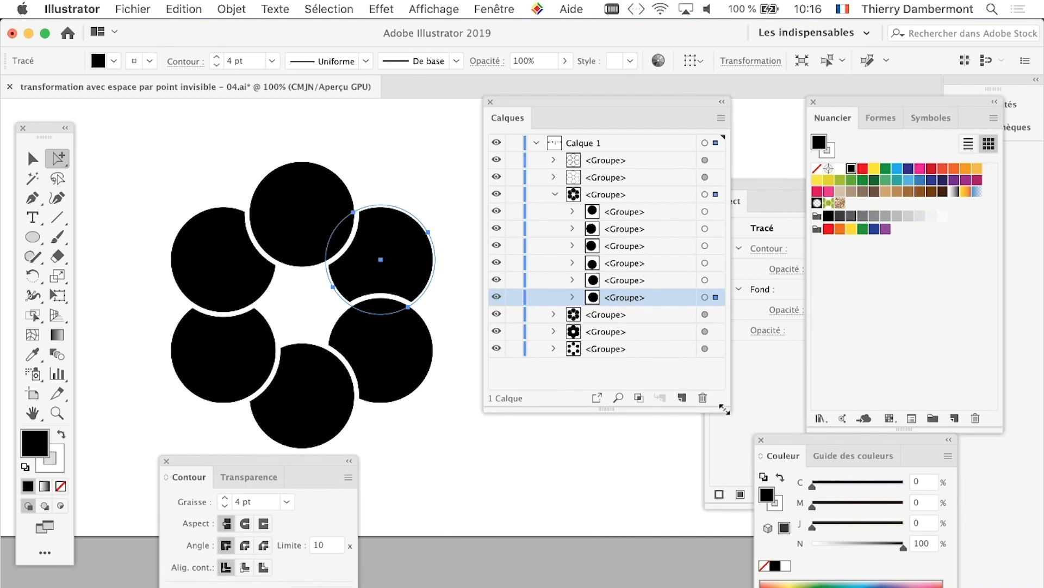
left_click_drag(564, 105, 620, 120)
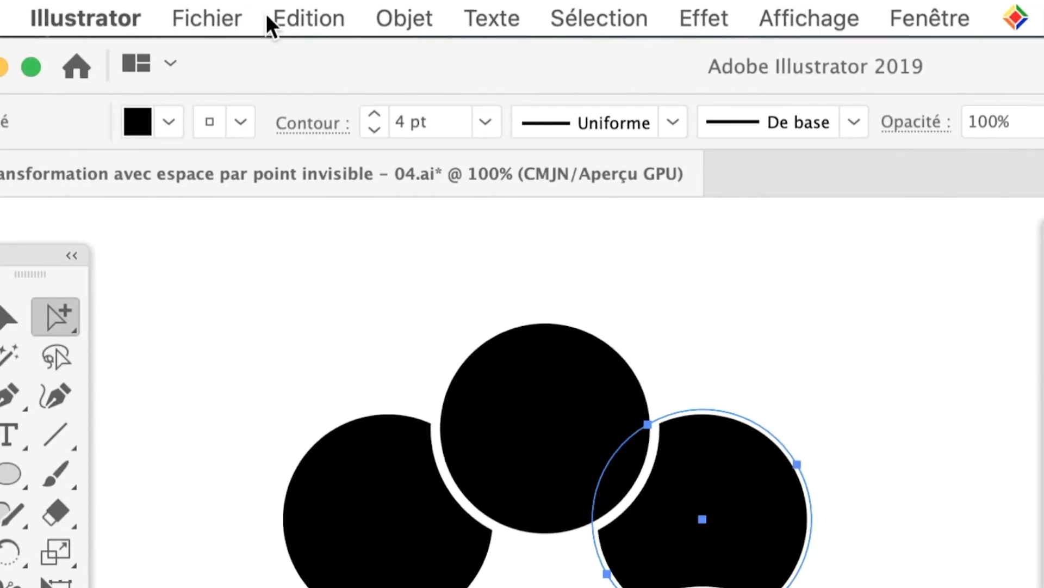
Copy the upper-right circle and use Coller sur place to paste it over the original.
left_click(272, 14)
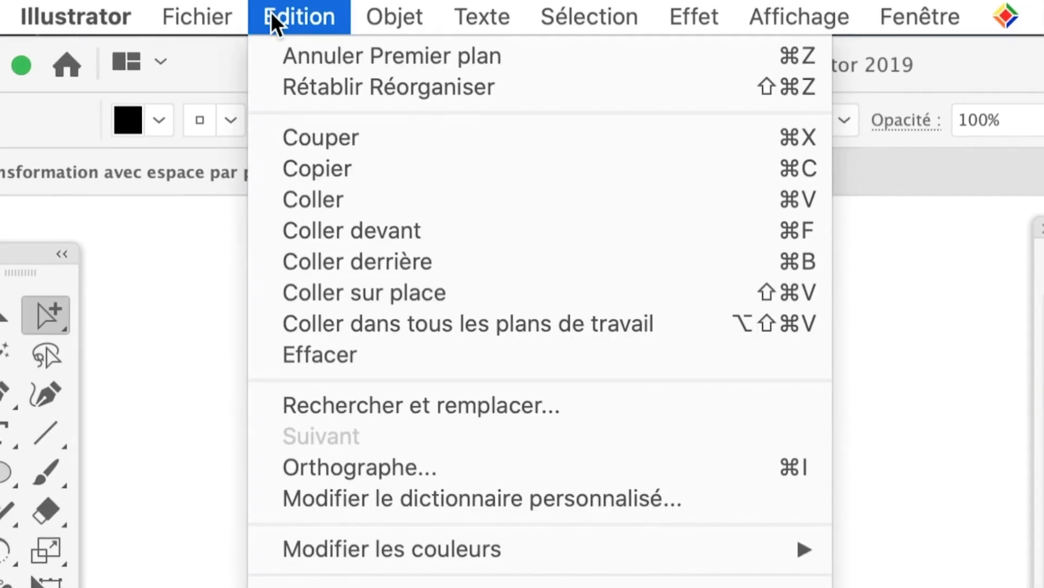
left_click(284, 64)
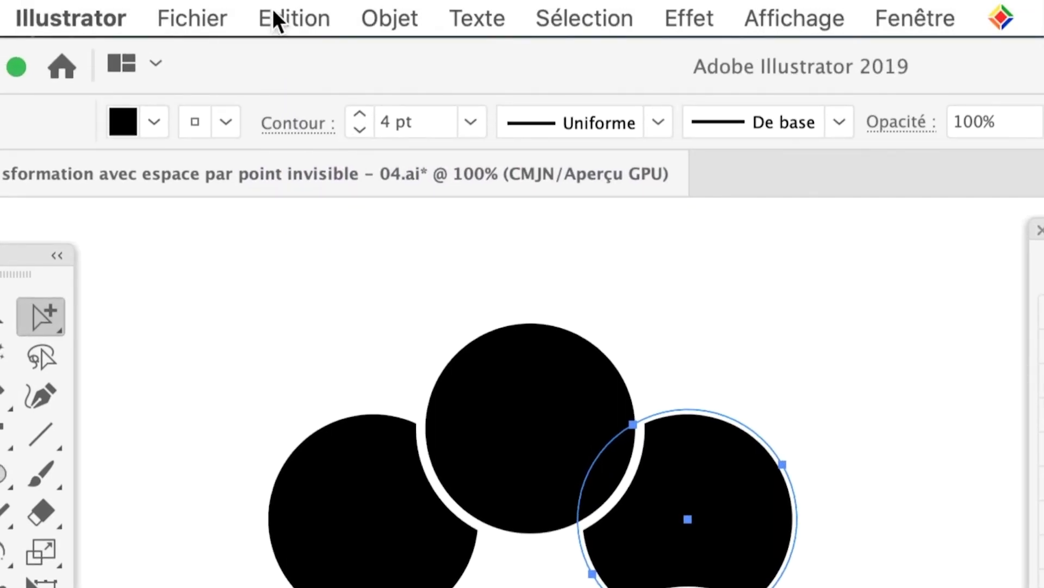
left_click(272, 8)
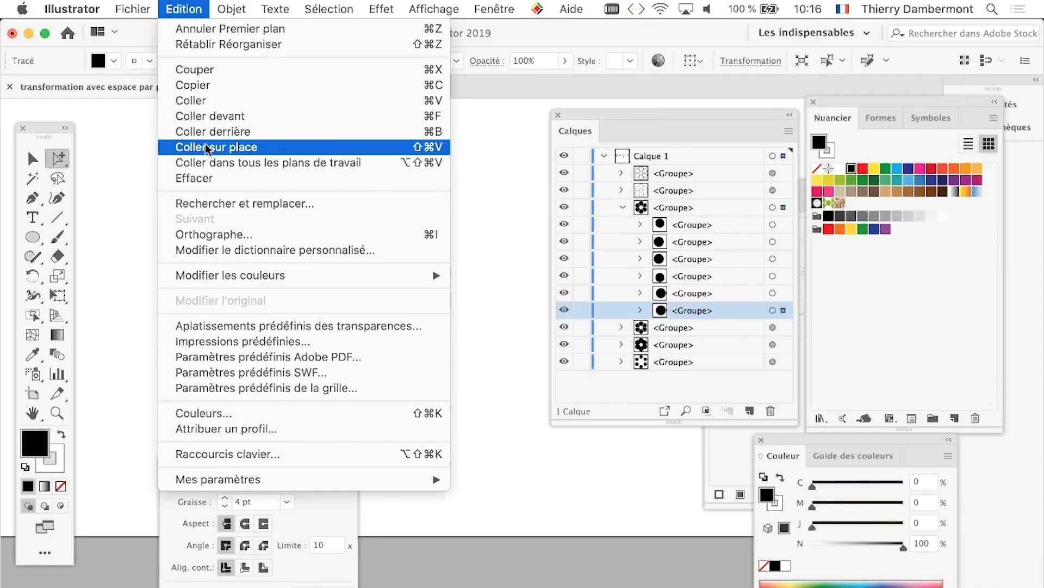
left_click(206, 148)
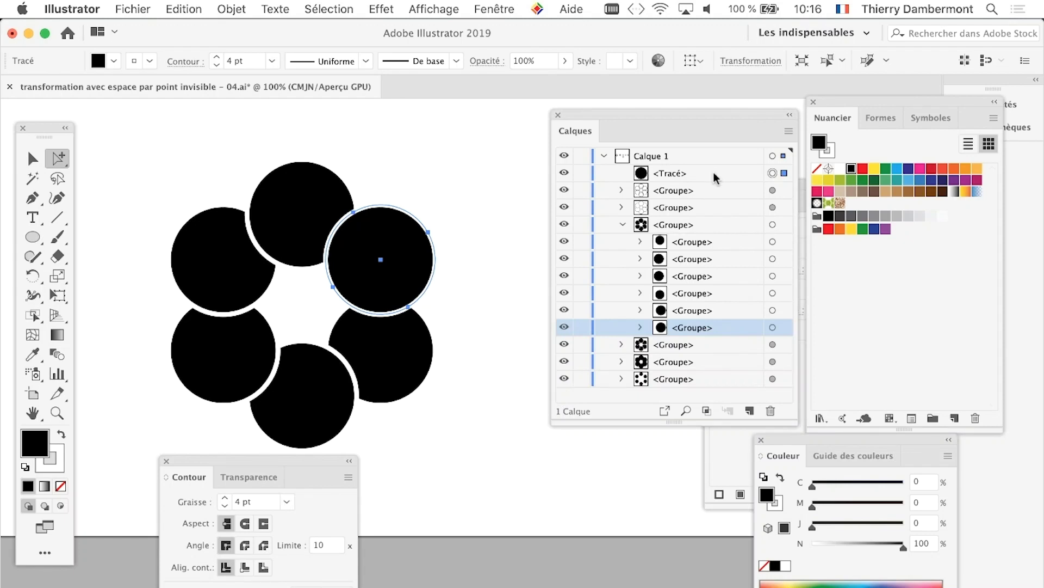
key("super")
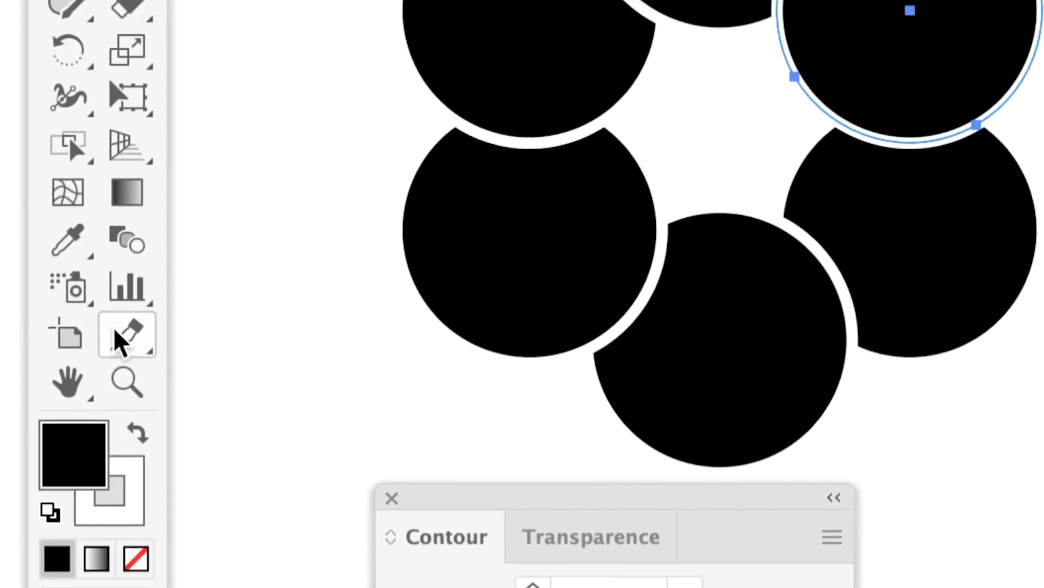
Try a Cutter slice across the pasted circle, undo it, and pick Direct Selection.
left_click(117, 339)
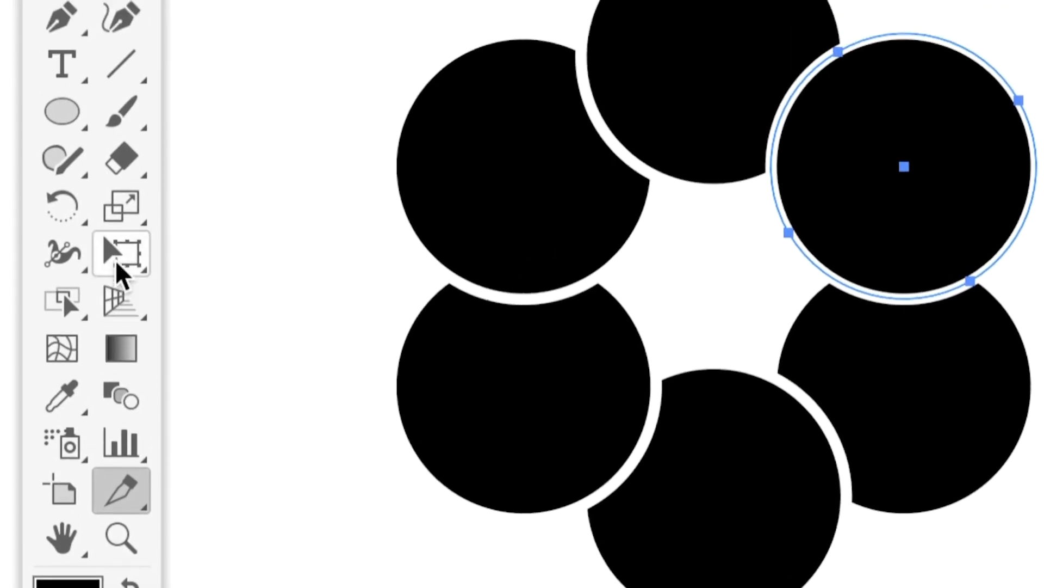
left_click(120, 202)
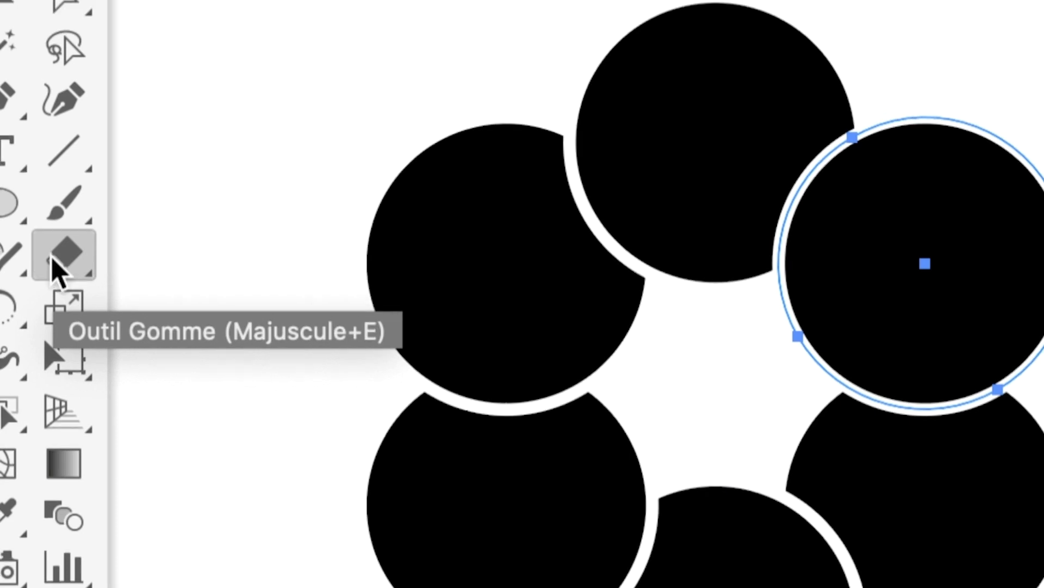
left_click(53, 260)
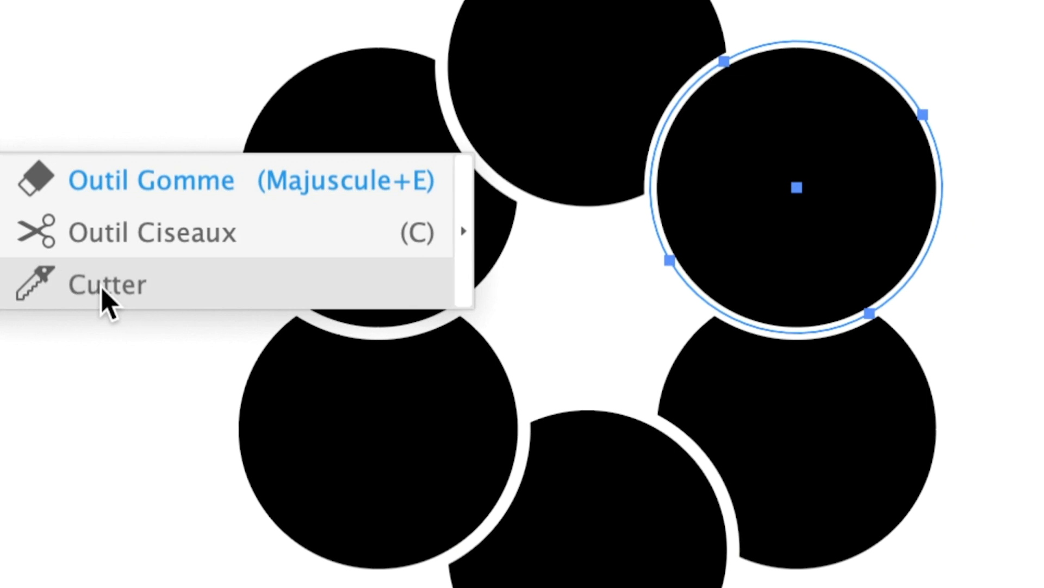
left_click(102, 288)
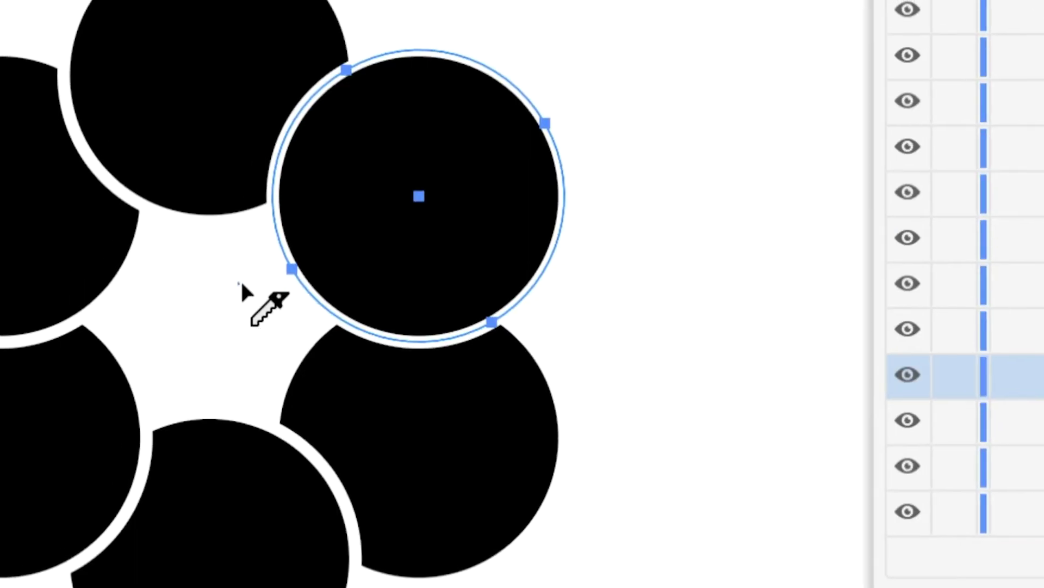
mouse_move(117, 330)
left_mouse_down()
mouse_move(285, 268)
mouse_move(327, 234)
left_mouse_up()
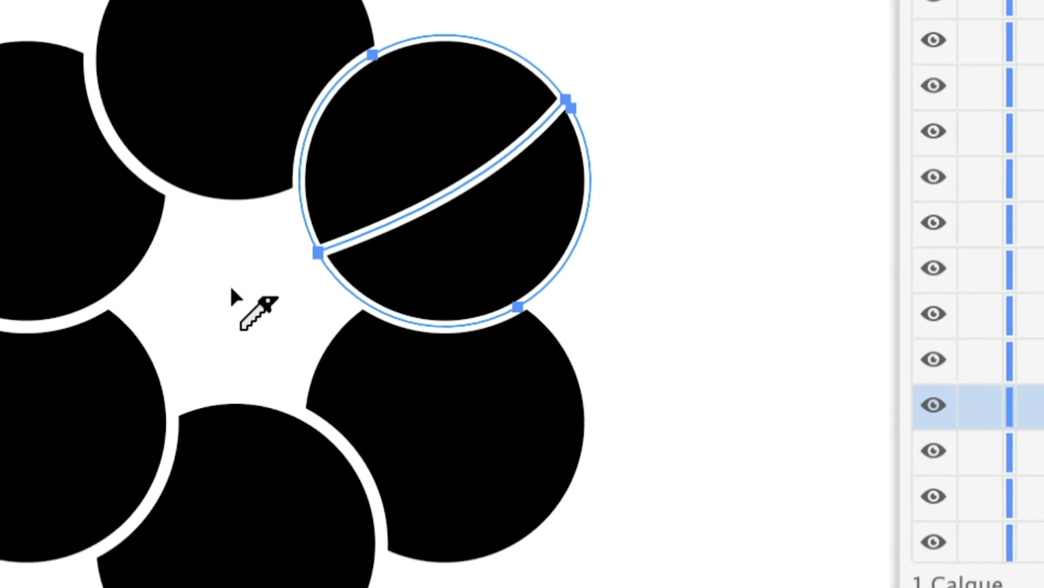
key("a")
key("ctrl+z")
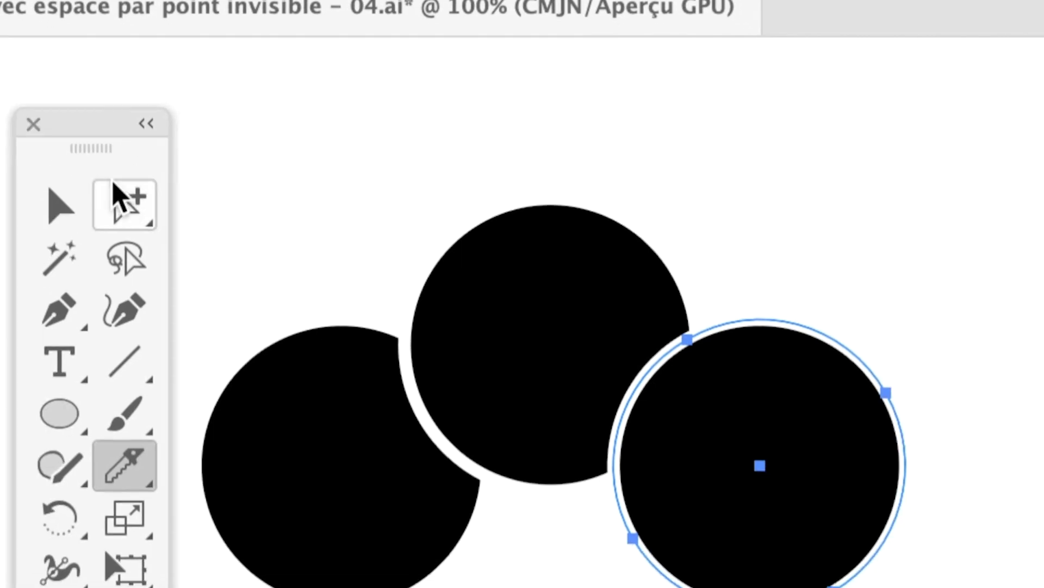
left_click(78, 235)
left_click(141, 198)
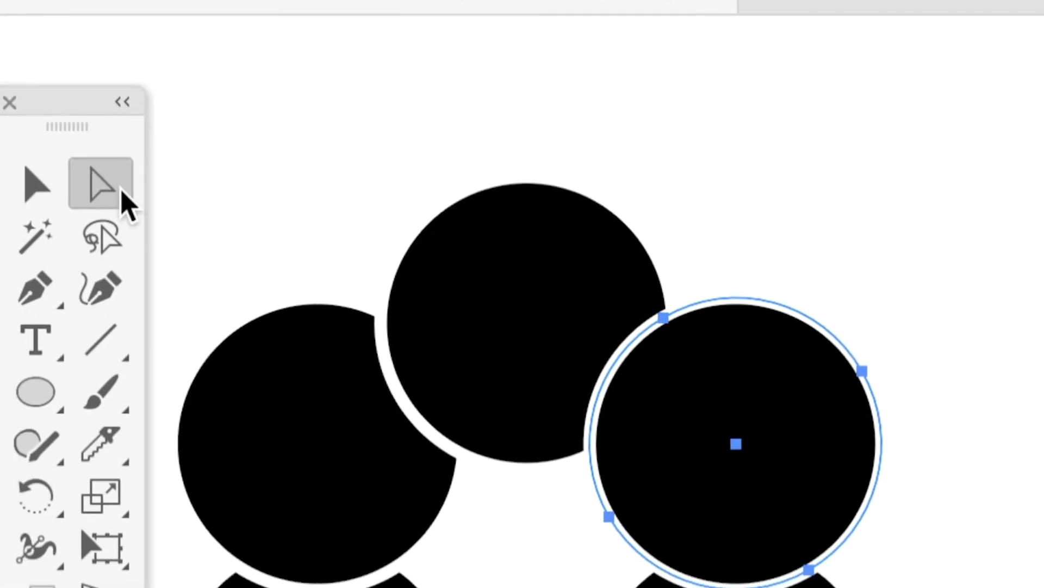
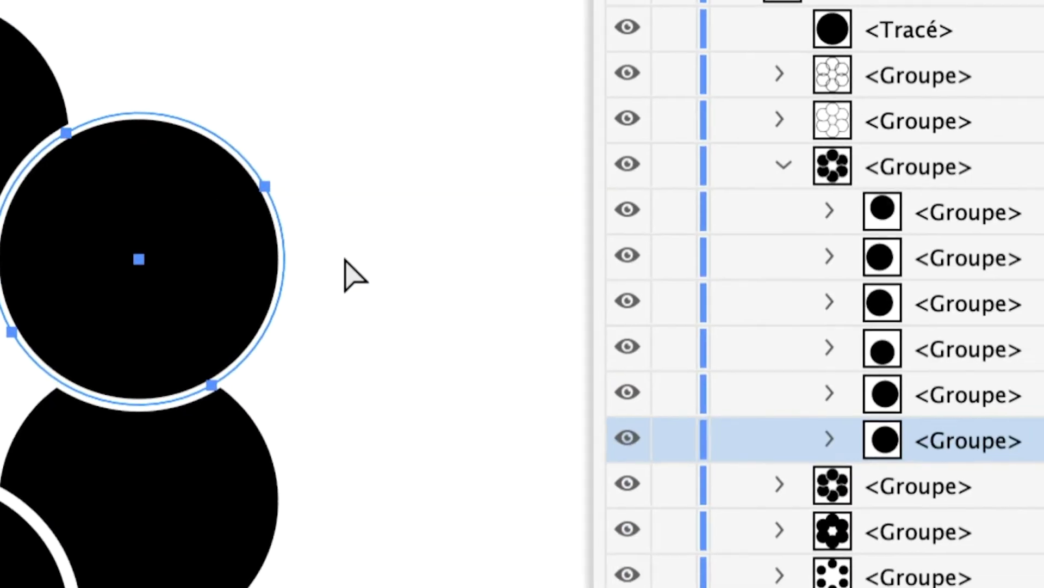
Delete the upper-right circle's lower-right anchor to open its outline, then move the Tools panel left.
left_click(343, 275)
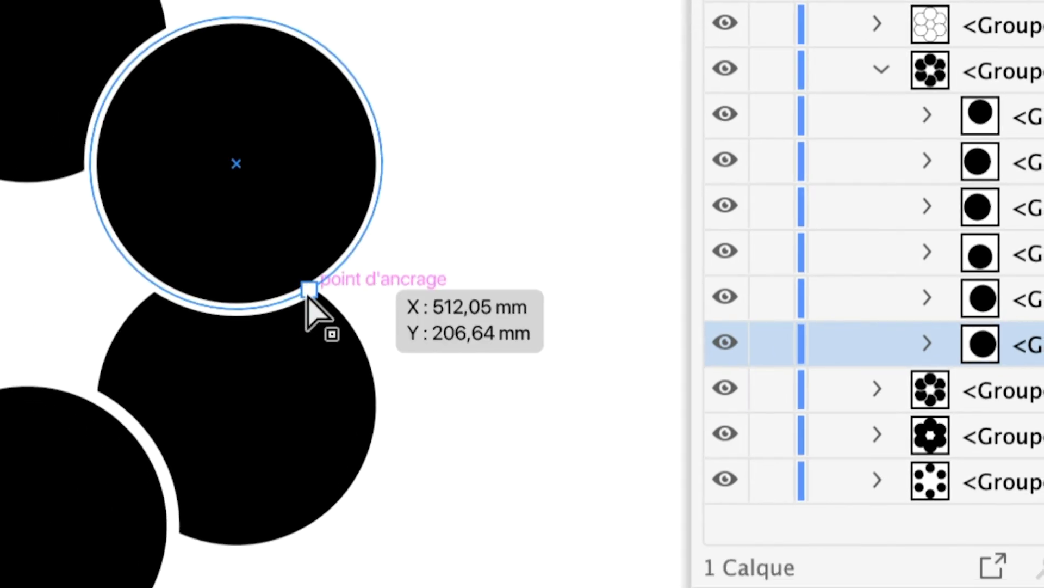
left_click(307, 293)
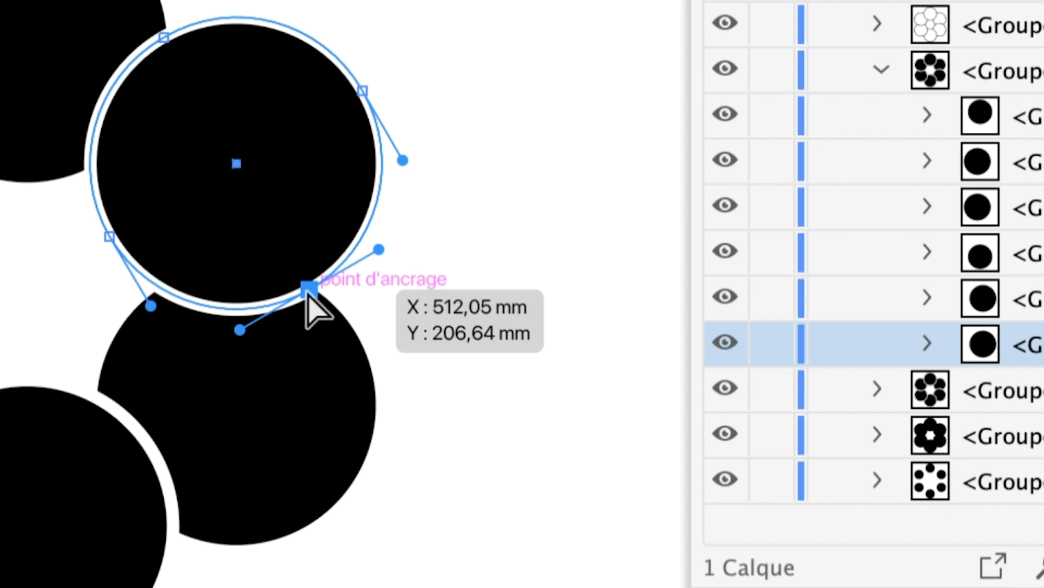
key("Delete")
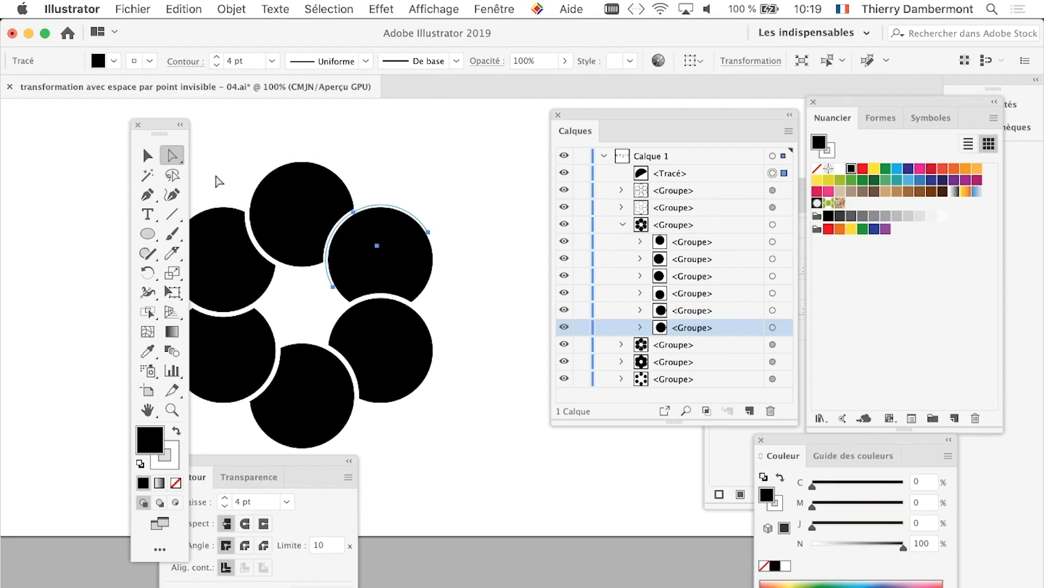
left_click_drag(159, 133, 45, 155)
Save the drawing as a new version whose file name number is changed to 05, keeping default options.
left_click(146, 190)
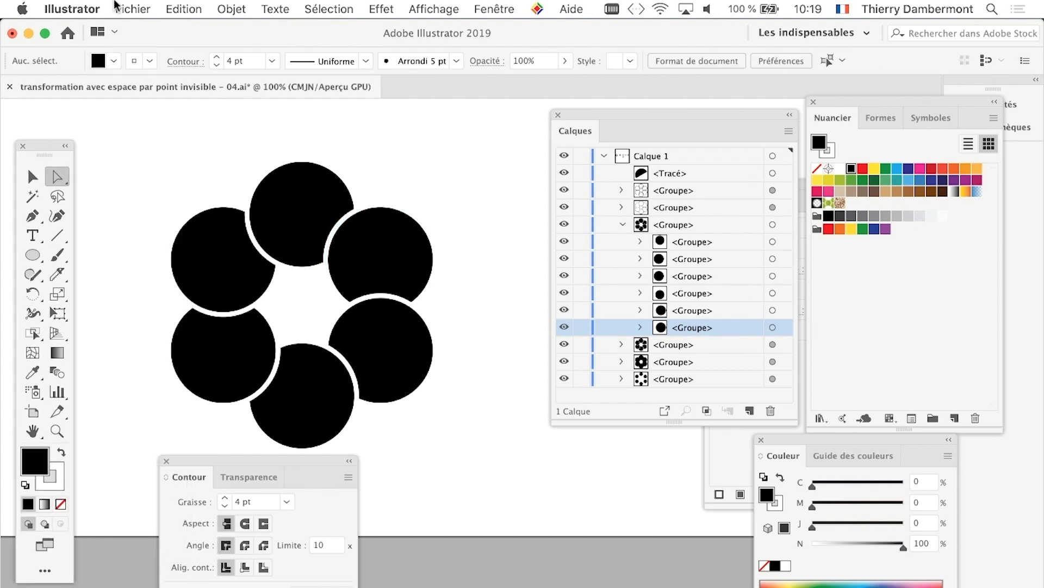
left_click(133, 9)
left_click(544, 170)
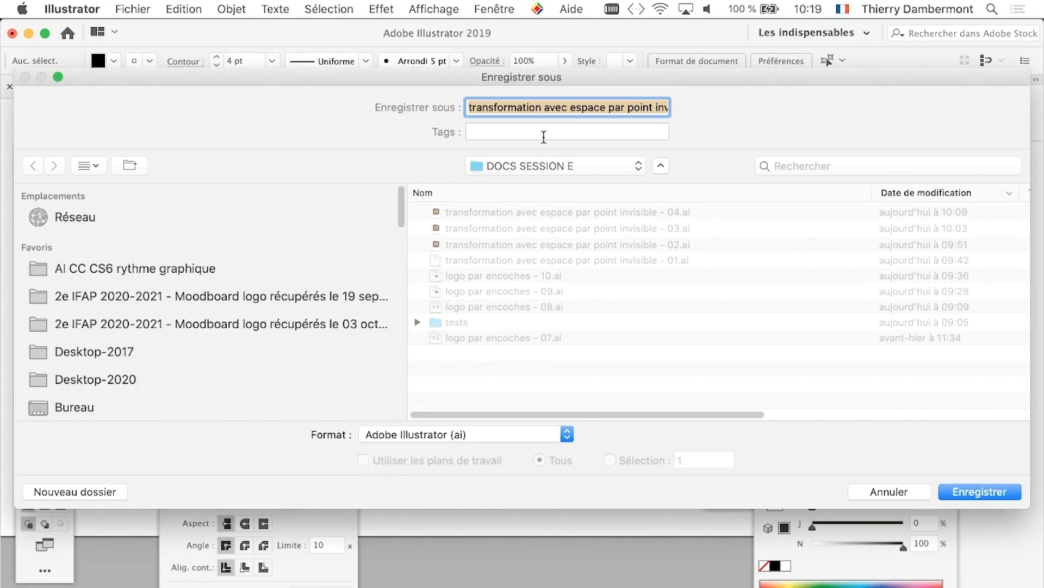
left_click(605, 109)
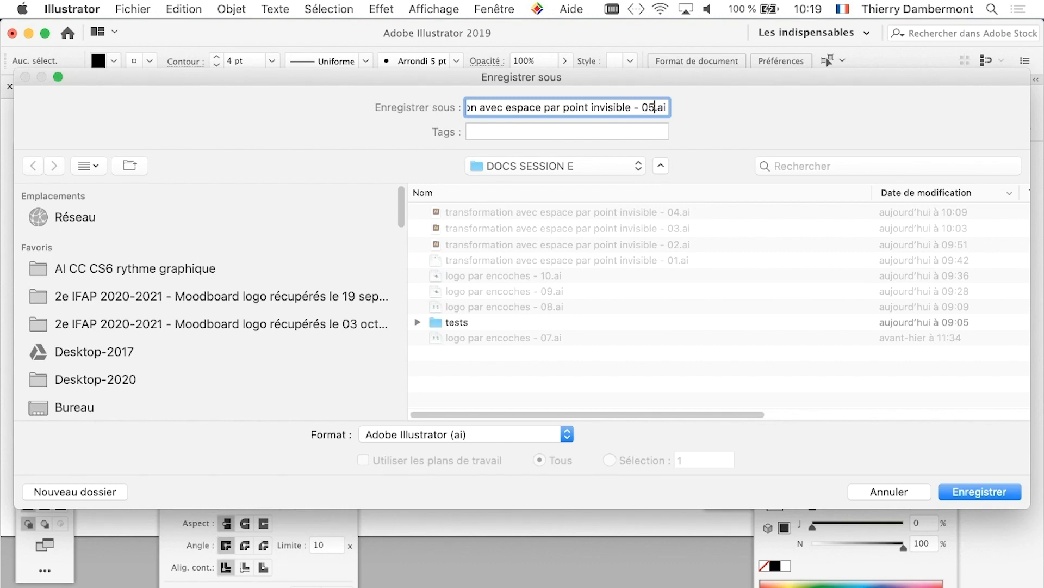
left_click(983, 489)
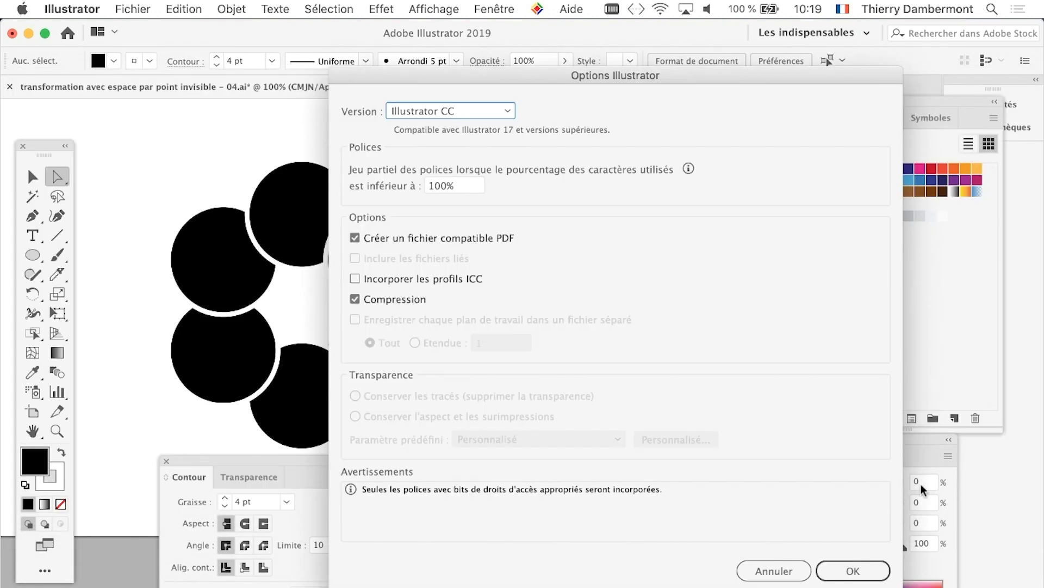
left_click(852, 571)
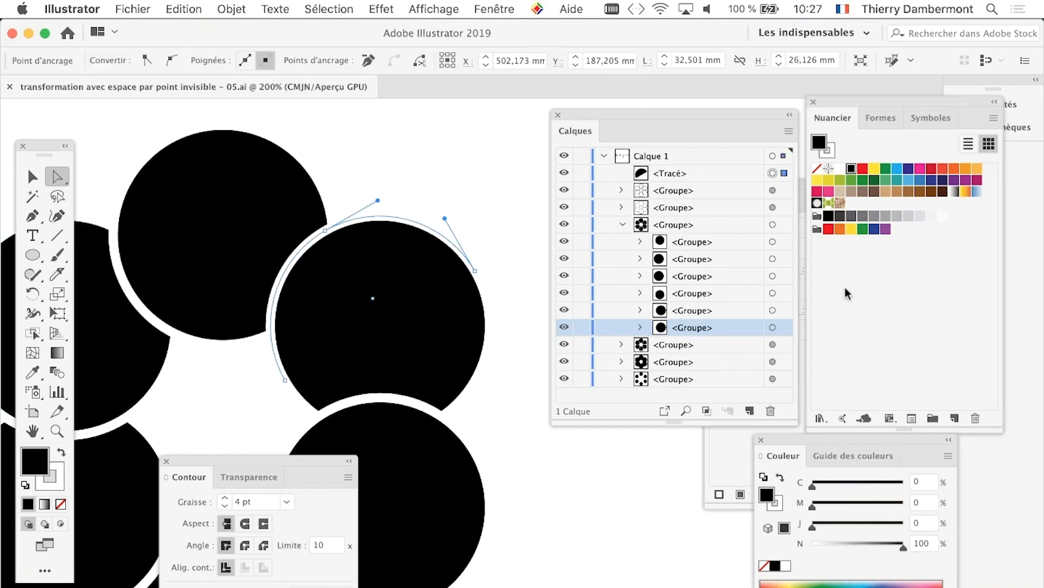
Zoom out and select the whole ring group with the Selection tool.
scroll(386, 388, "down", 1)
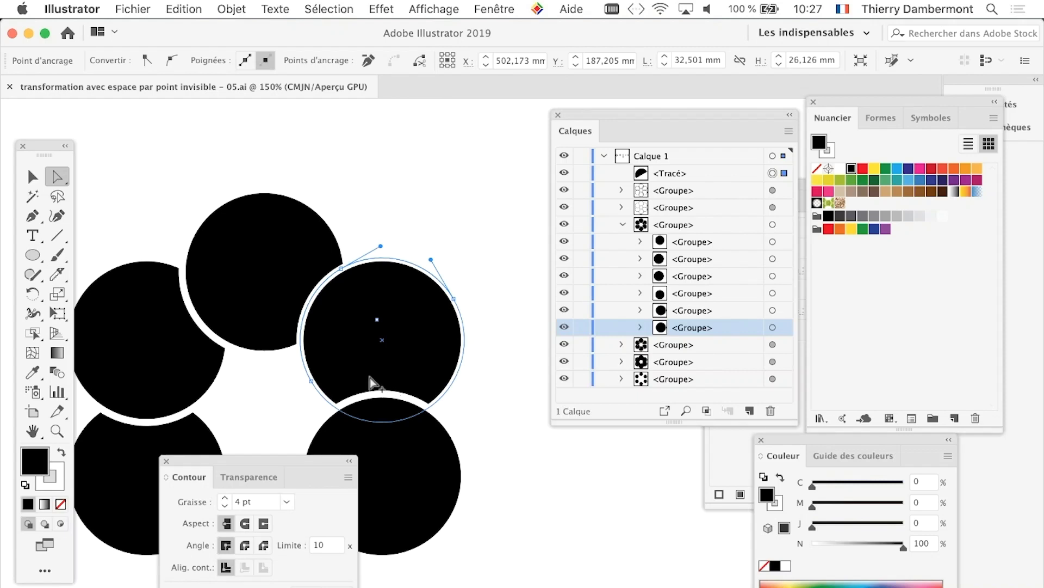
scroll(351, 370, "down", 1)
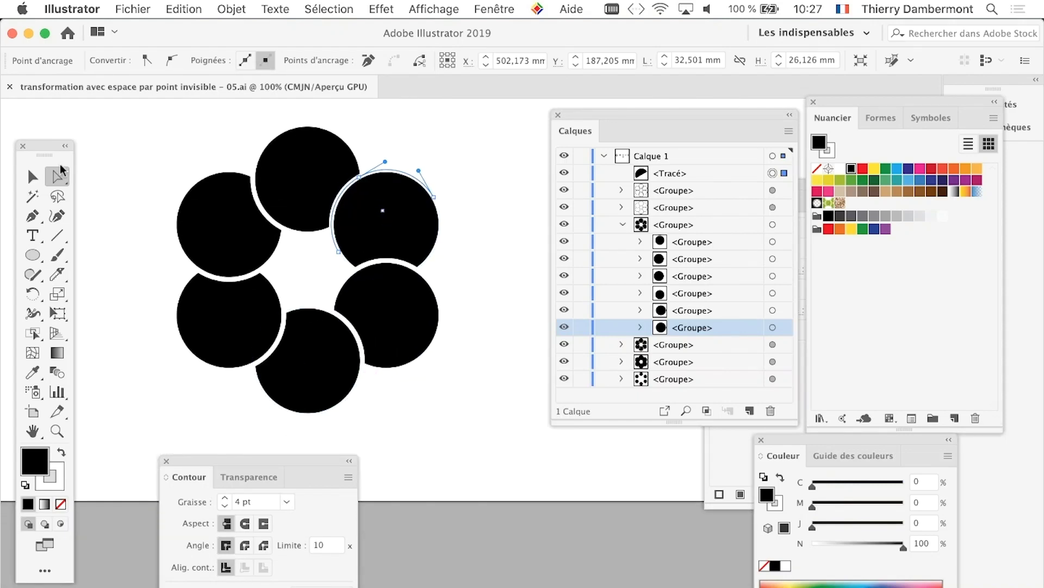
left_click(32, 175)
left_click(171, 244)
left_click(202, 221)
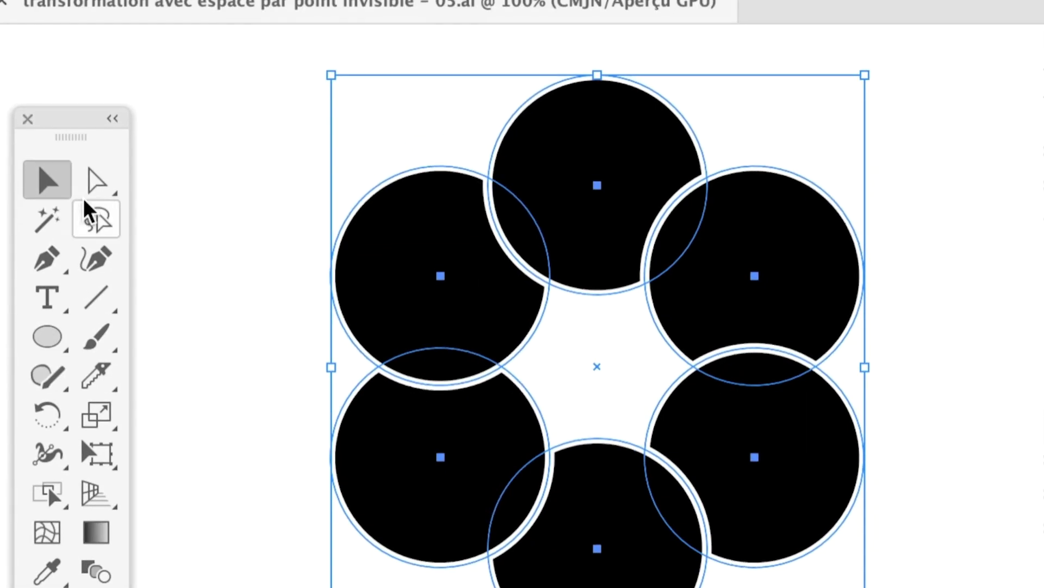
Pick the lower-left circle with Group Selection, then select all six circles together.
left_click(85, 199)
left_click_drag(84, 202, 125, 220)
left_click(136, 250)
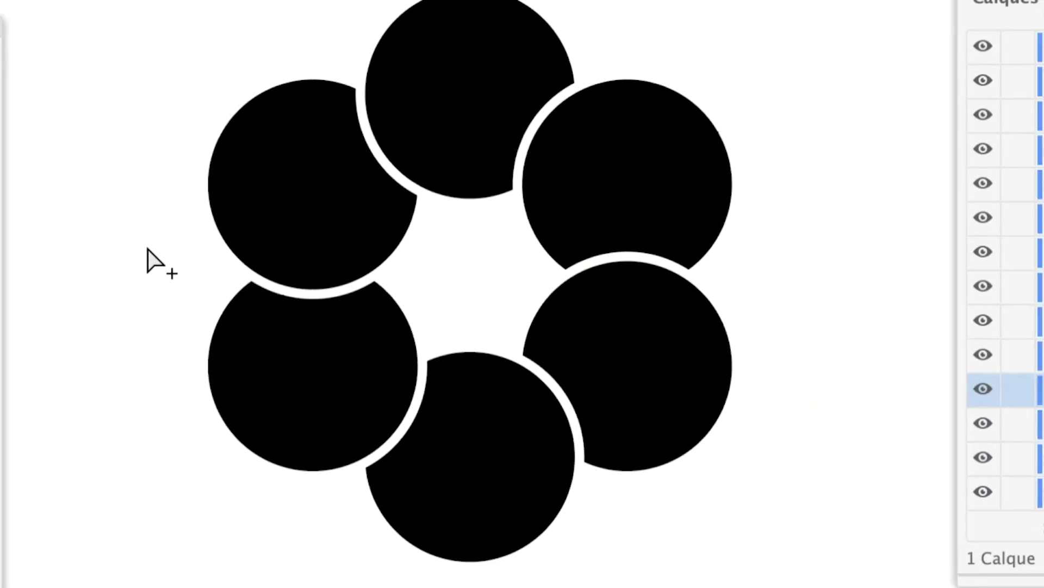
left_click(168, 282)
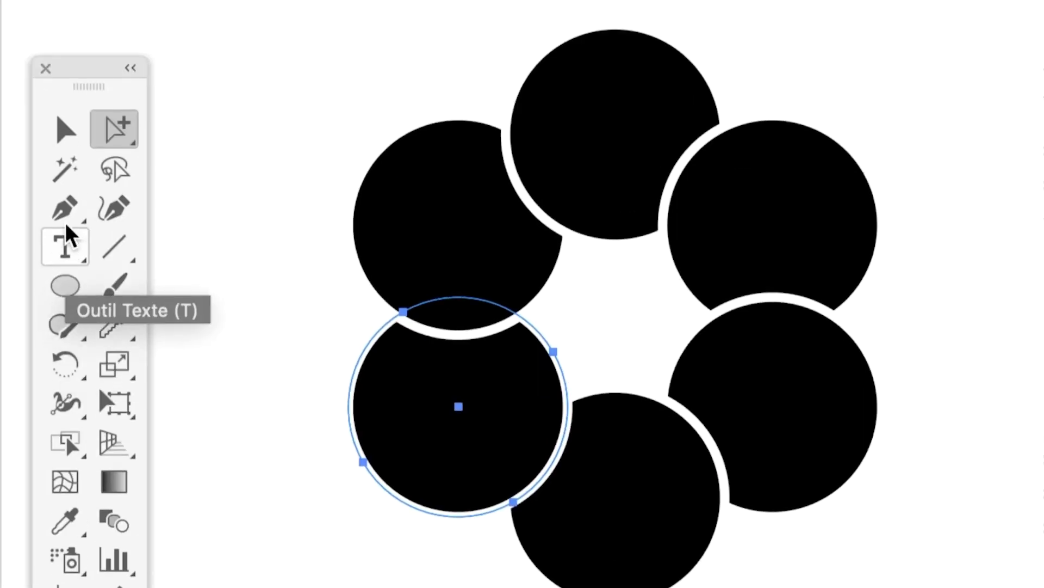
left_click(64, 192)
left_click(424, 269)
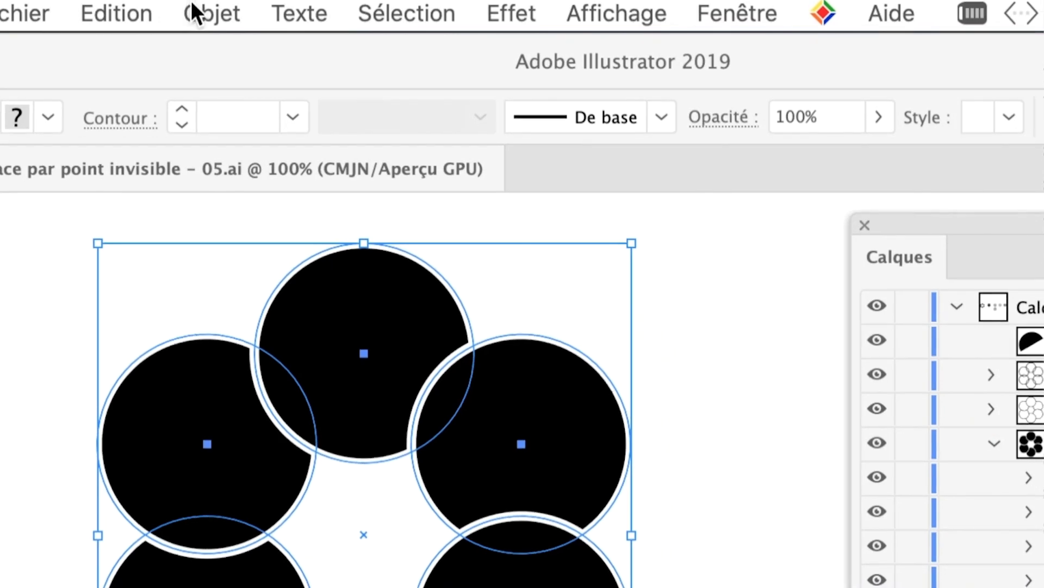
Expand the six circles' fill and stroke with Objet > Décomposer, then zoom back and deselect.
left_click(283, 16)
mouse_move(245, 124)
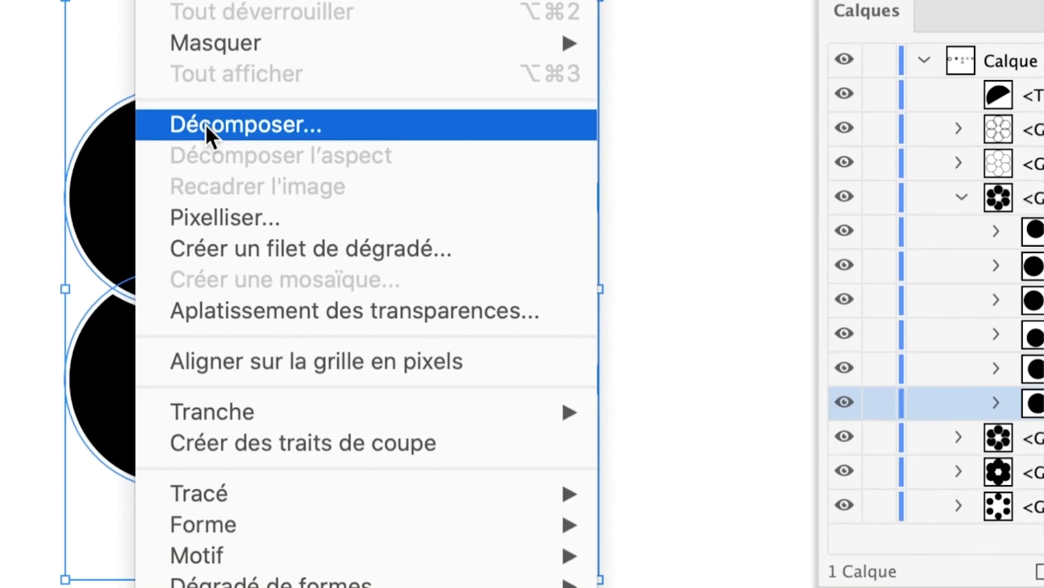
left_click(206, 125)
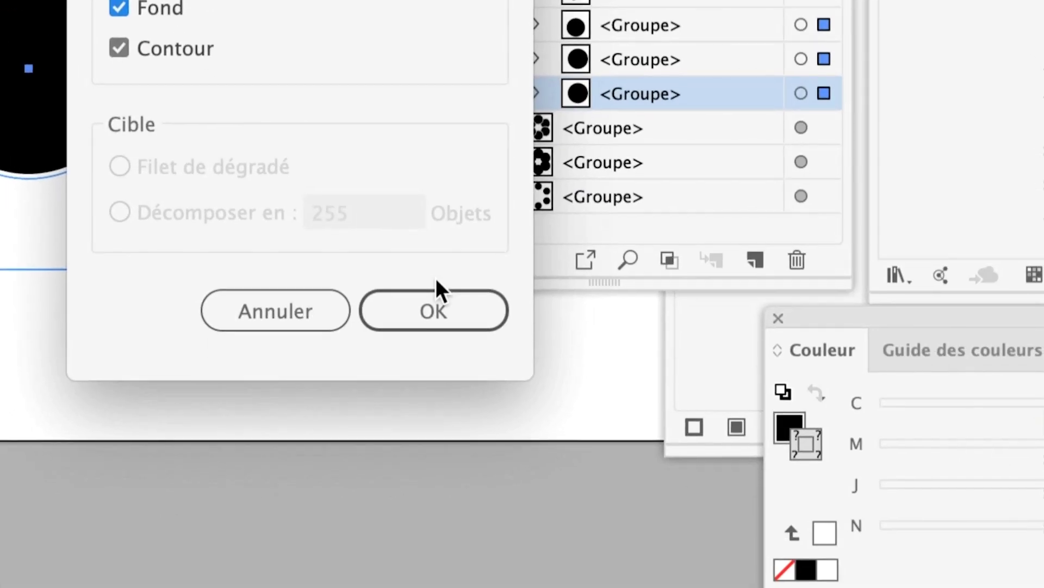
left_click(438, 288)
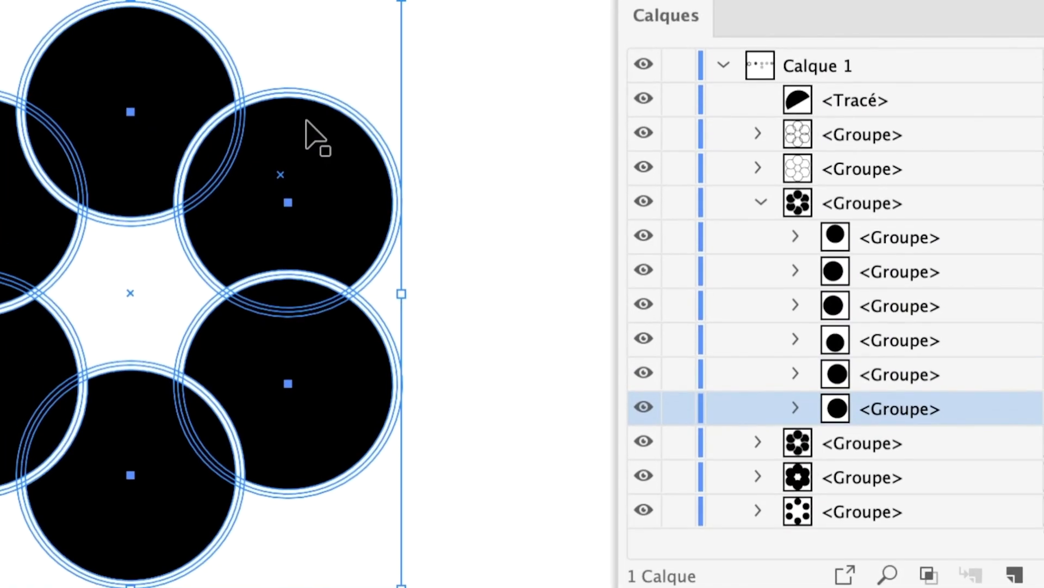
scroll(304, 133, "up", 2)
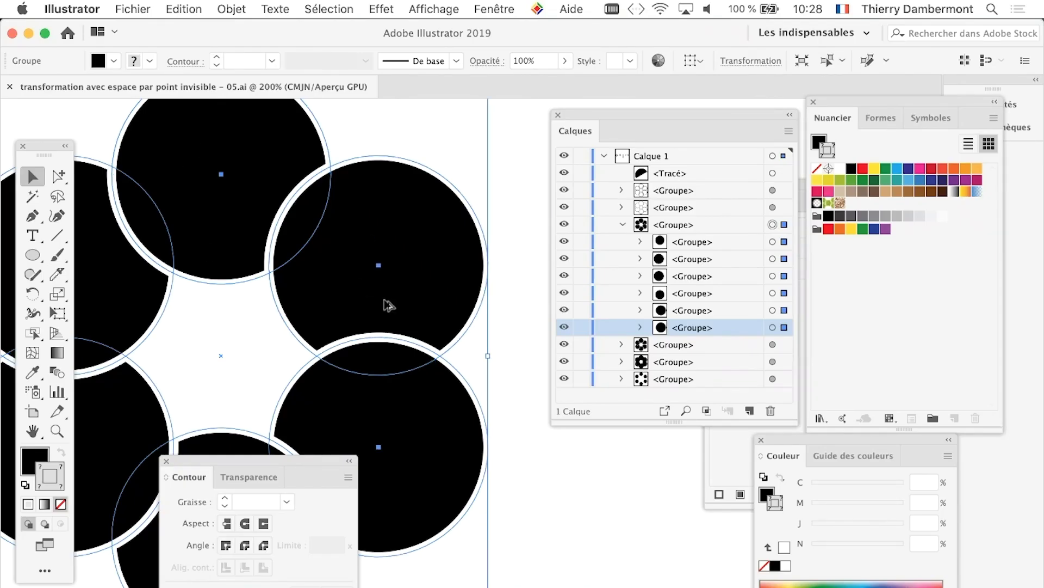
scroll(389, 304, "down", 1)
scroll(389, 305, "down", 1)
left_click(491, 332)
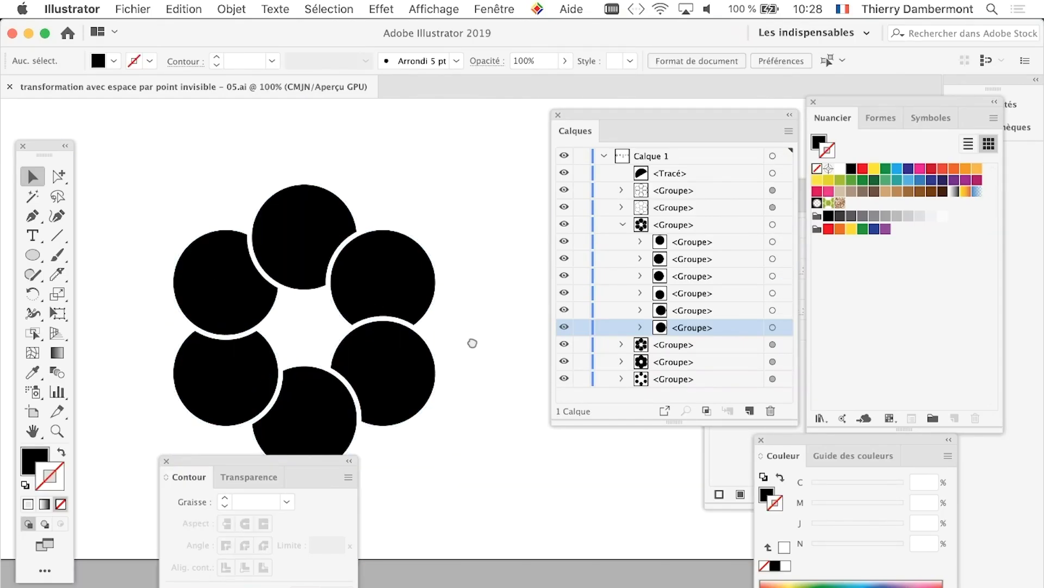
Pan over the ring, move the Calques panel to the centre and select the top <Tracé> arc path.
left_click_drag(472, 342, 475, 252)
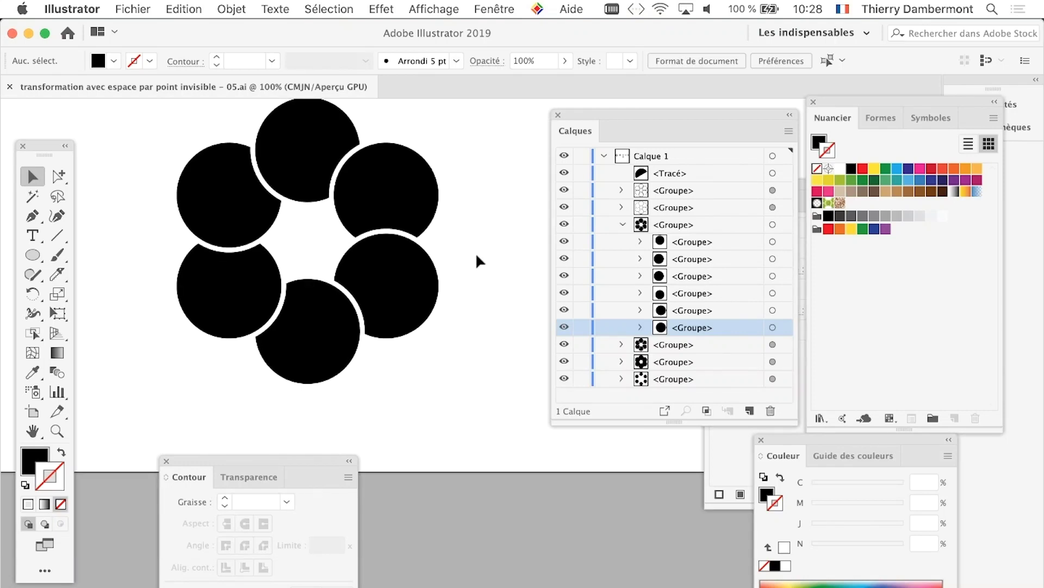
left_click(435, 272)
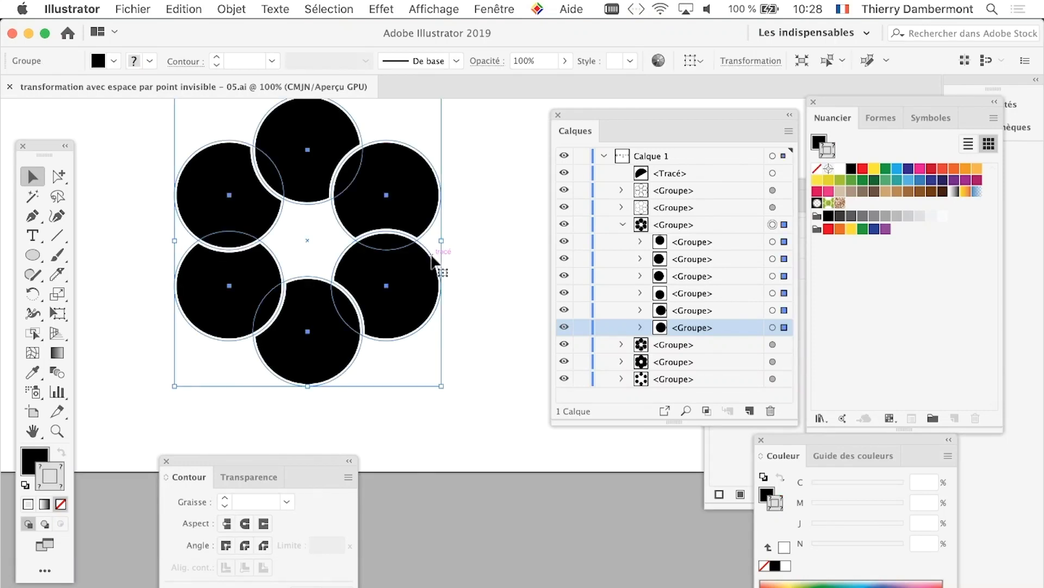
left_click(466, 288)
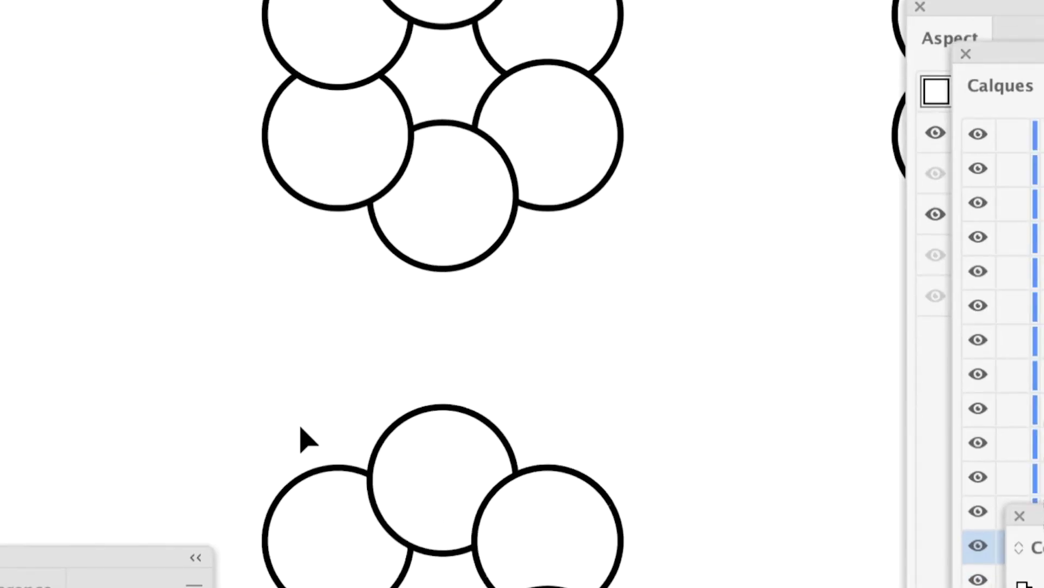
left_click(354, 503)
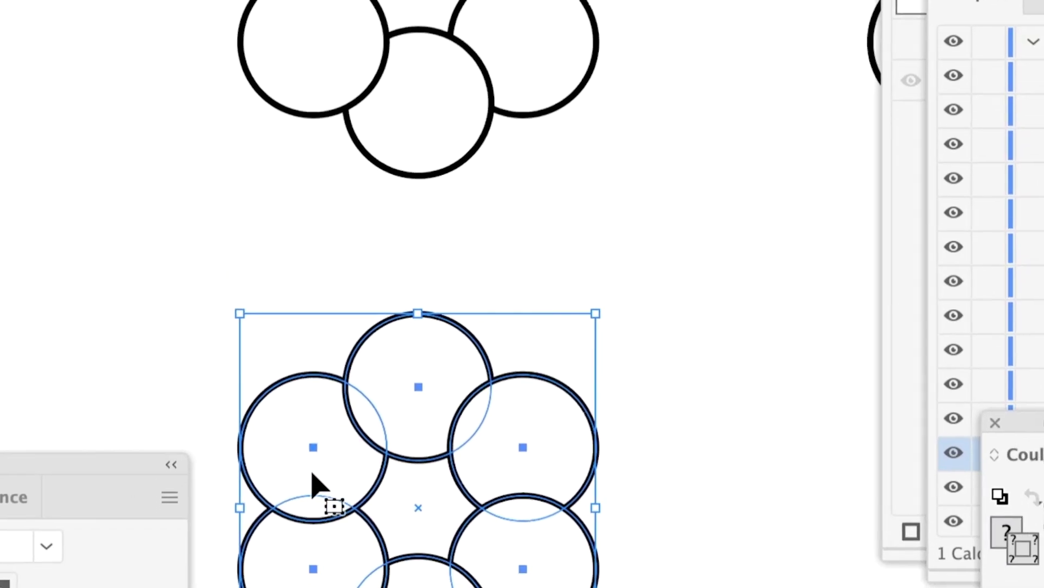
key("ctrl+z")
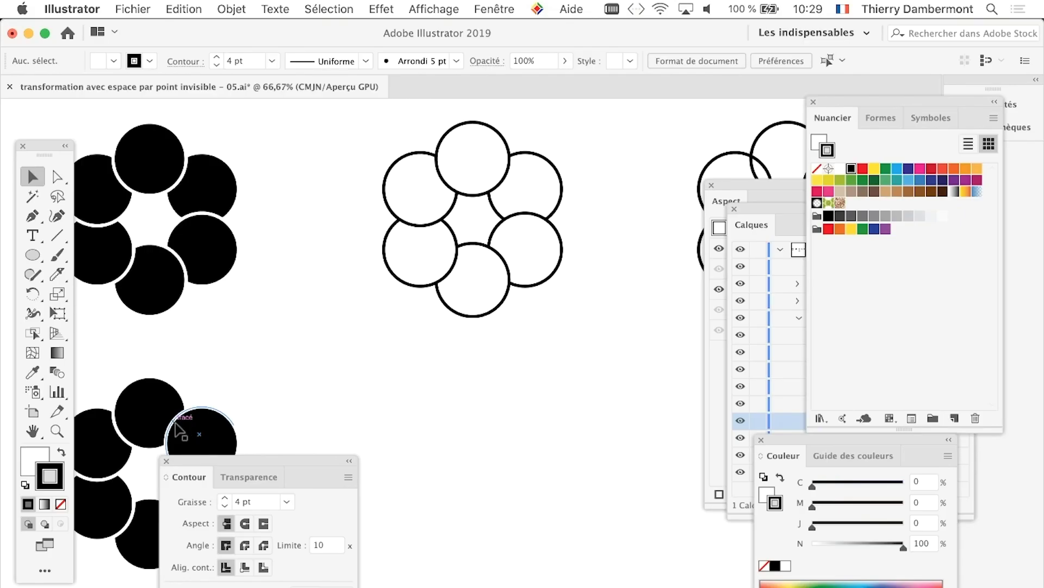
left_click_drag(766, 211, 504, 159)
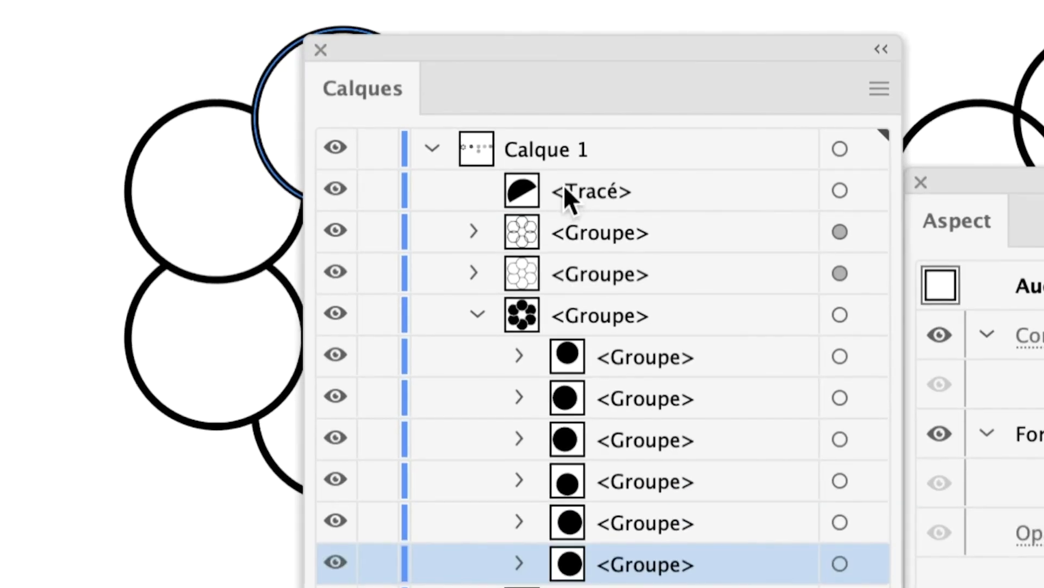
left_click(564, 189)
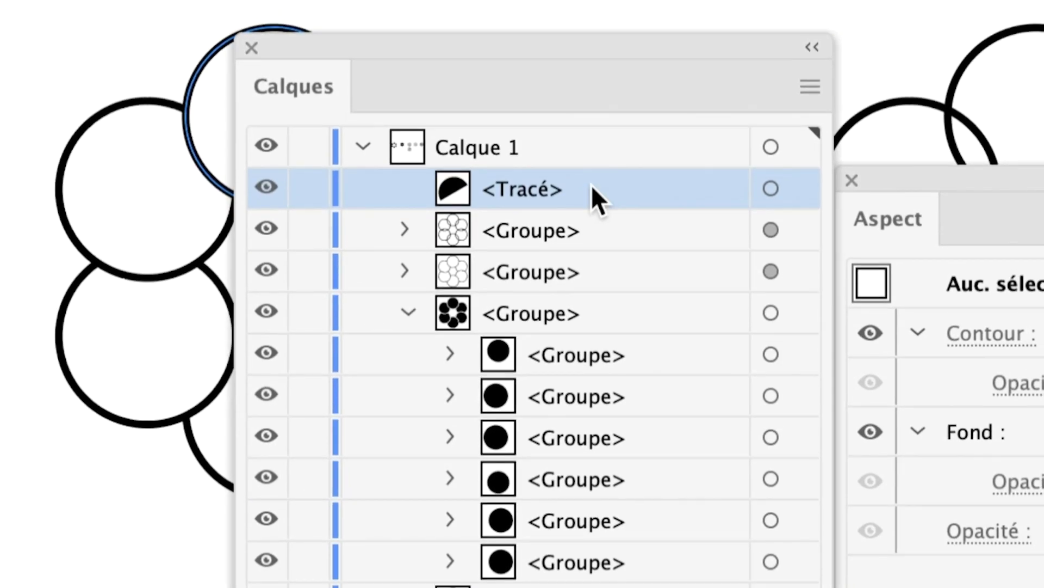
Move the <Tracé> arc path into the ring's group and target several of the ring's circles.
left_click_drag(604, 145, 607, 146)
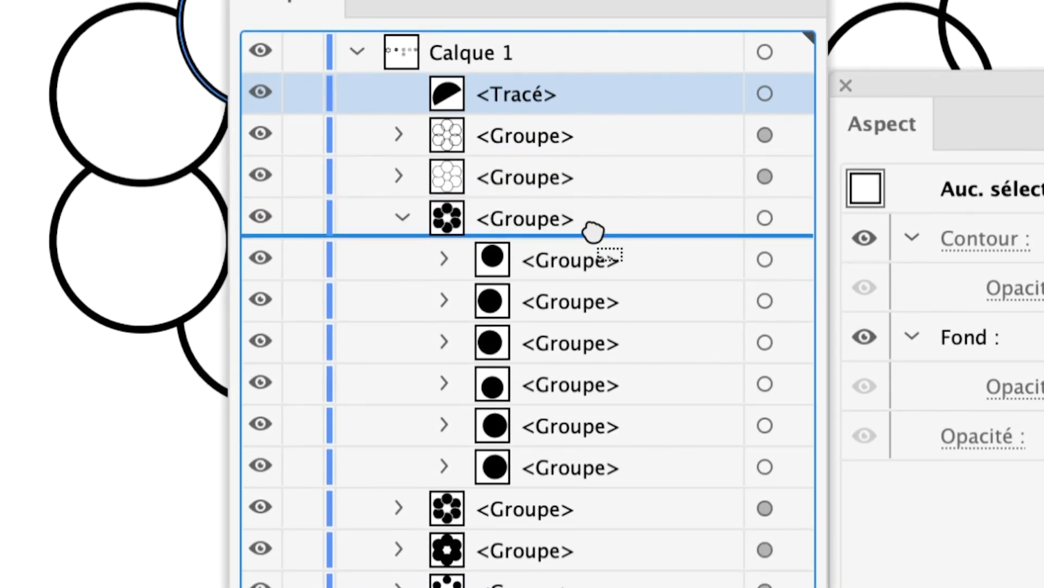
left_click_drag(592, 204, 598, 305)
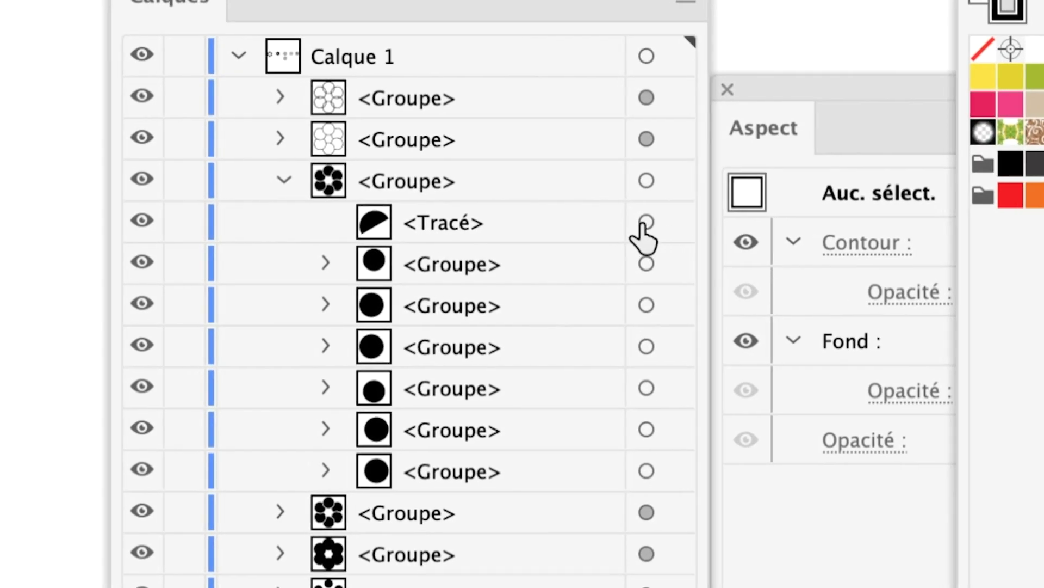
left_click(616, 208)
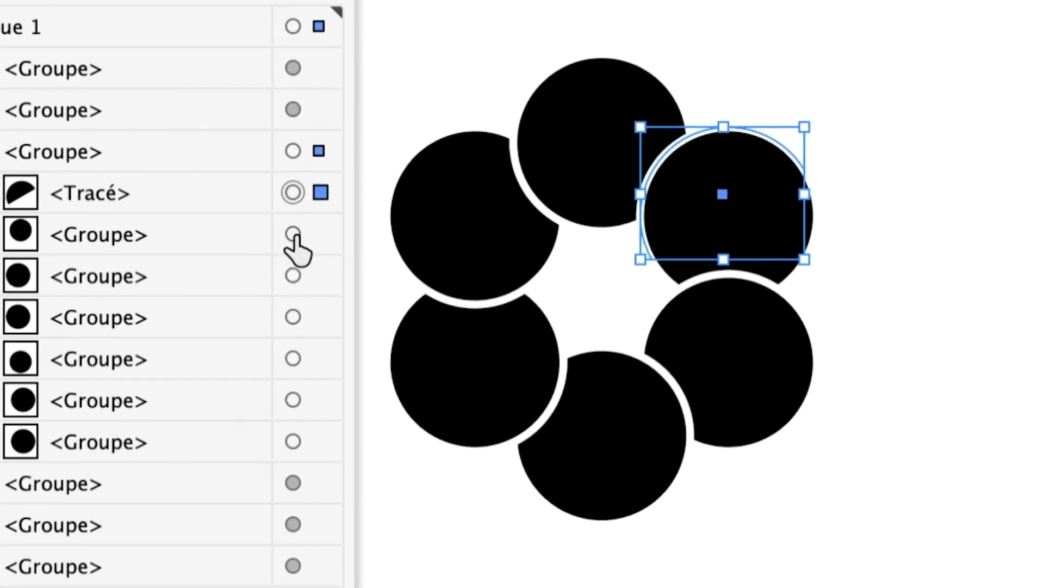
left_click(308, 255)
left_click(296, 246)
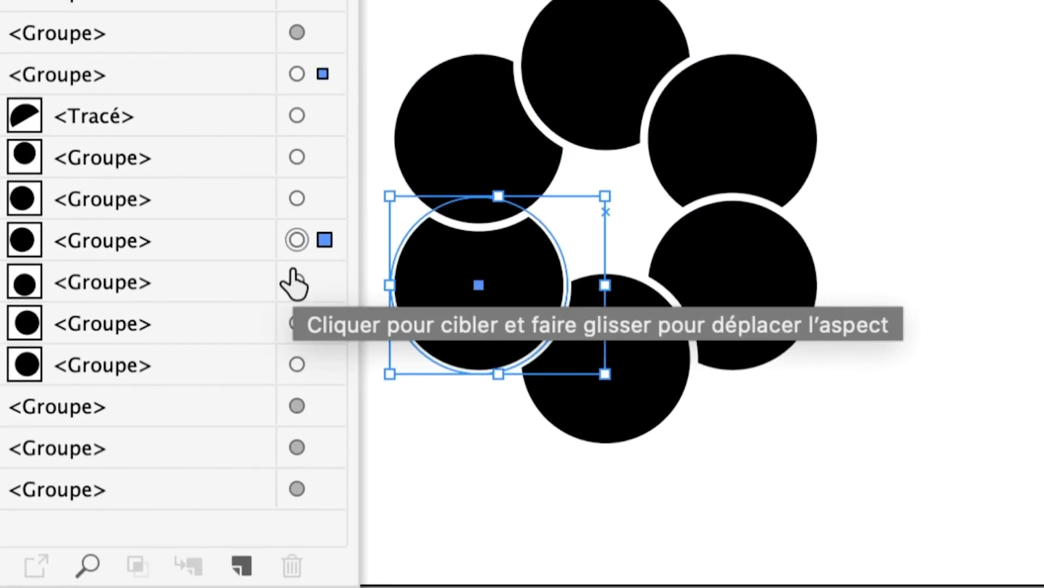
left_click(296, 279)
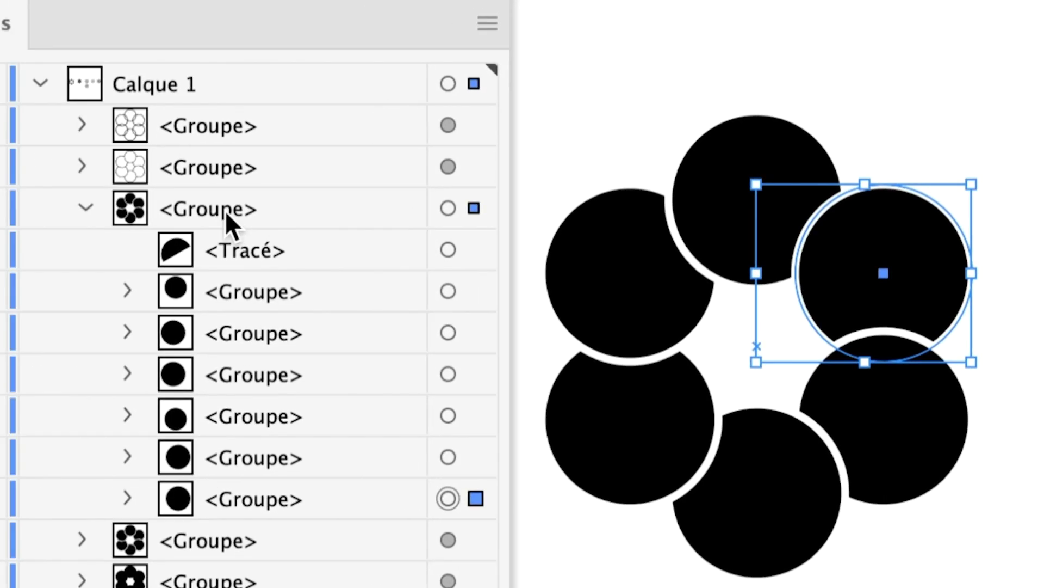
Inspect the ring group's circle sub-groups, collapse the group again, and hide the bounding box.
left_click(210, 215)
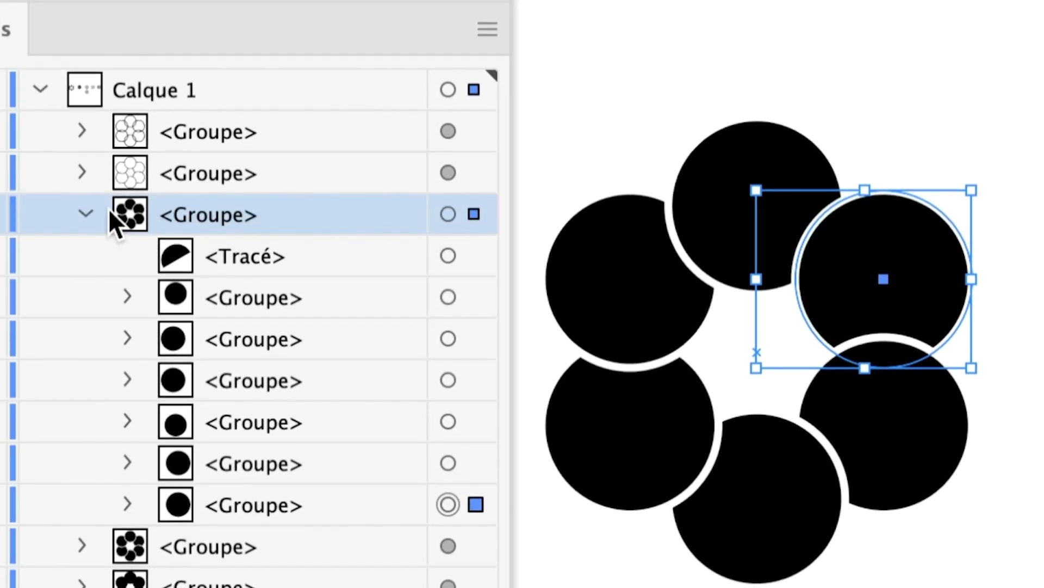
left_click(93, 211)
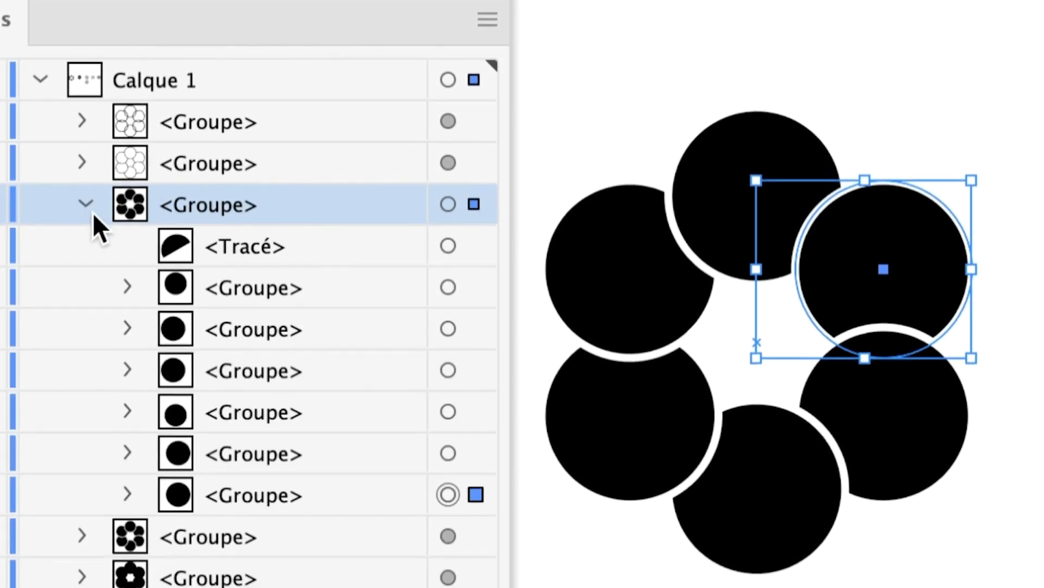
left_click(102, 236)
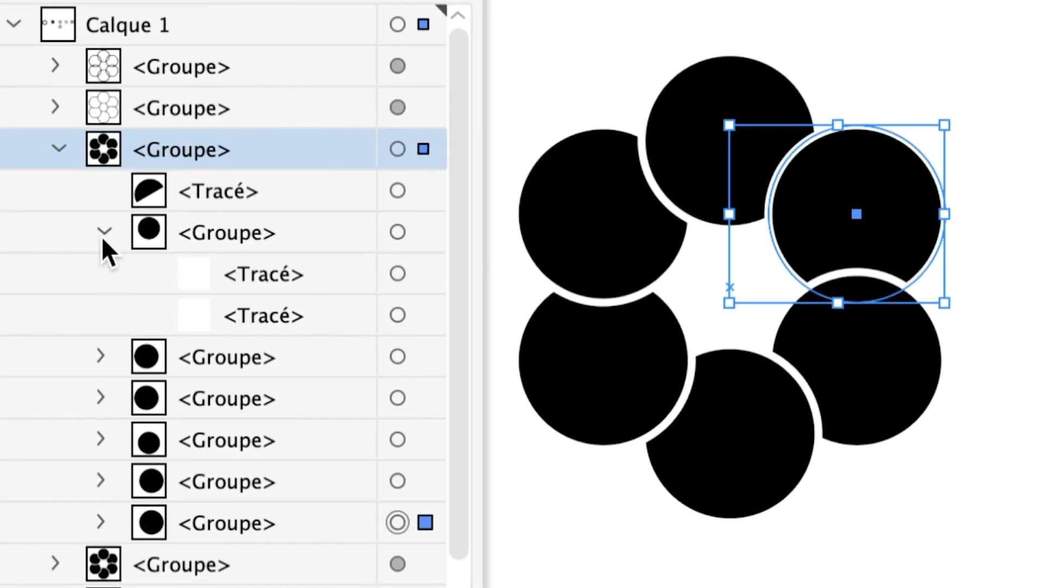
left_click(101, 234)
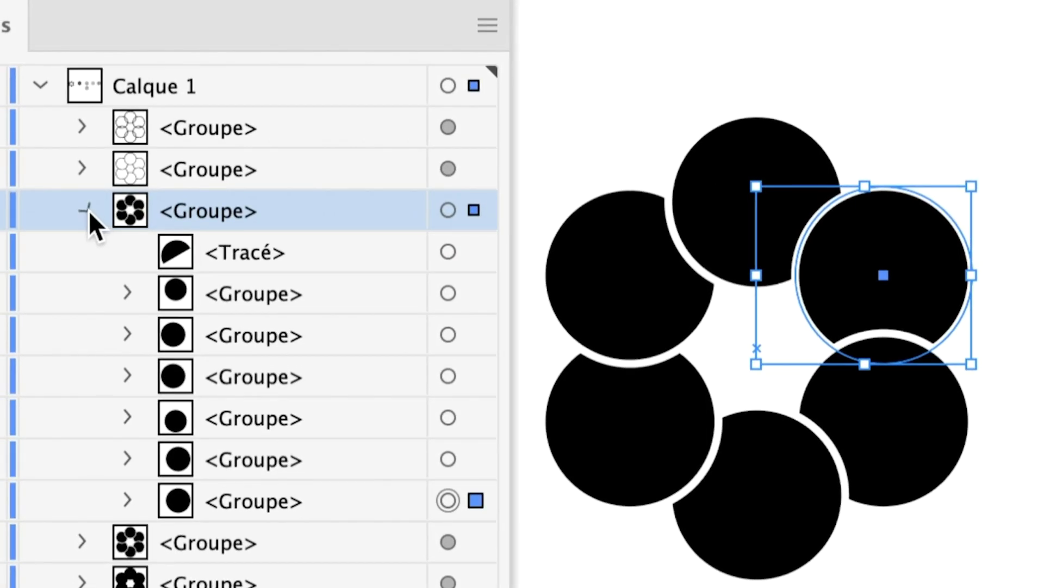
left_click(89, 211)
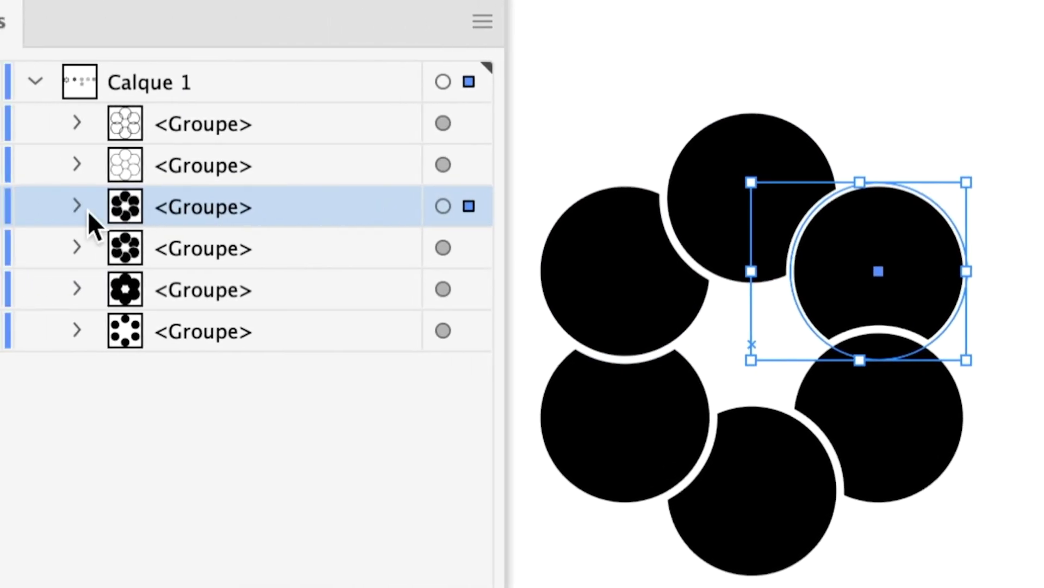
key("ctrl+shift+b")
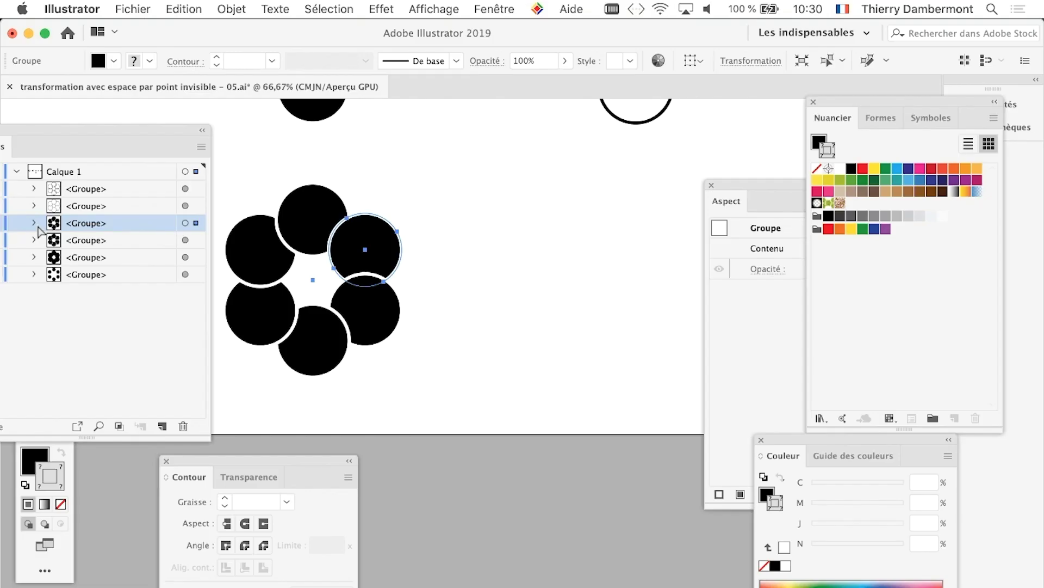
Alt-drag a copy of the outline ring's top circle down and expand its appearance into separate circles.
mouse_move(572, 233)
left_mouse_down()
mouse_move(366, 422)
mouse_move(408, 401)
left_mouse_up()
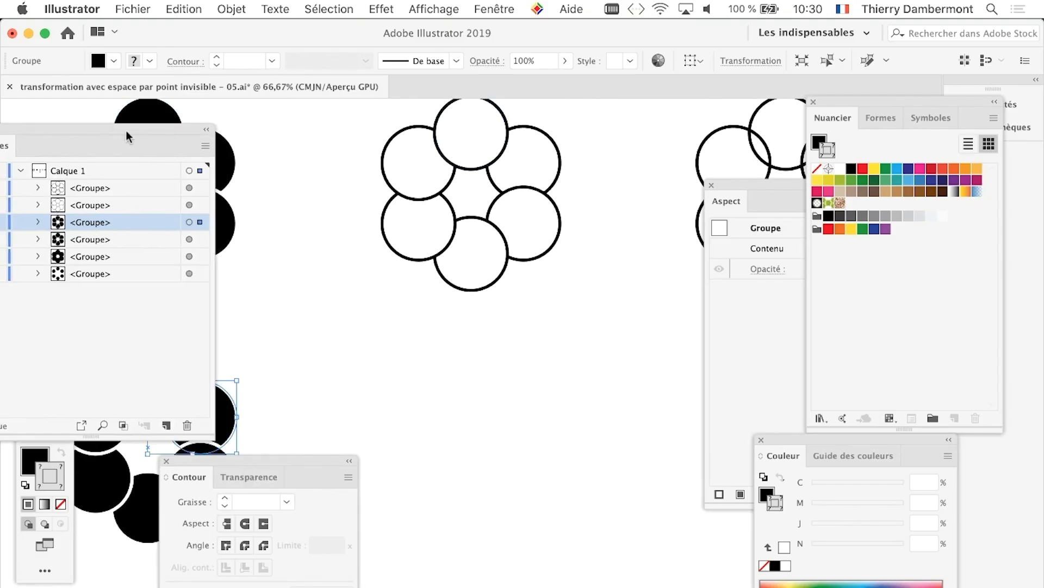
left_click_drag(118, 146, 676, 576)
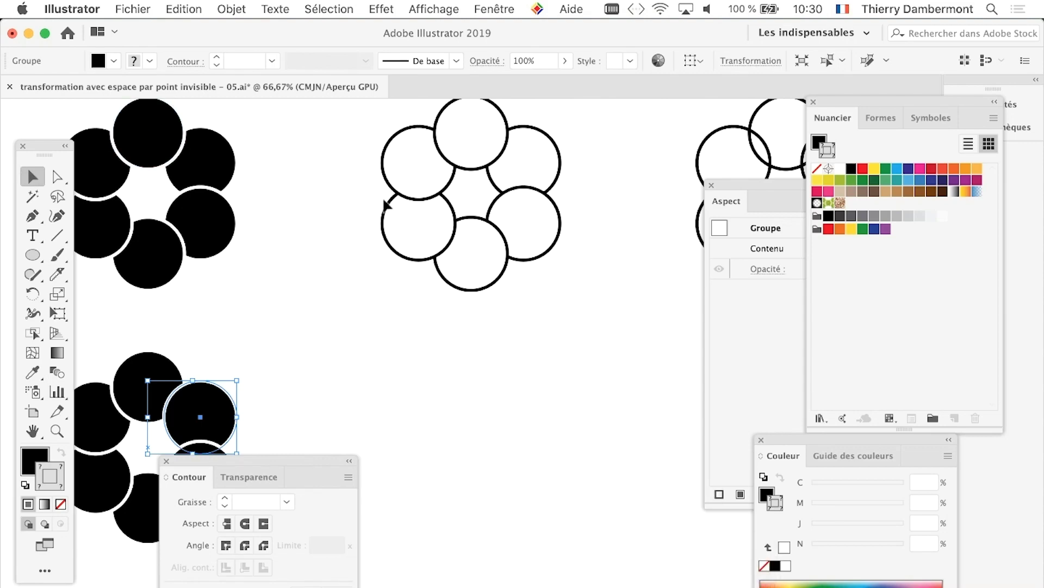
left_click(478, 141)
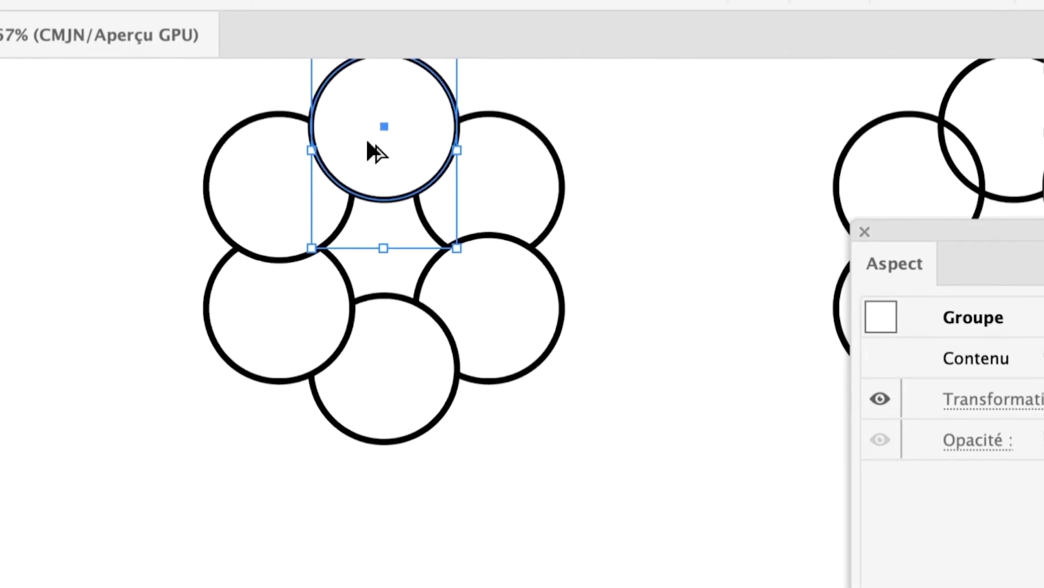
left_click_drag(376, 152, 379, 317)
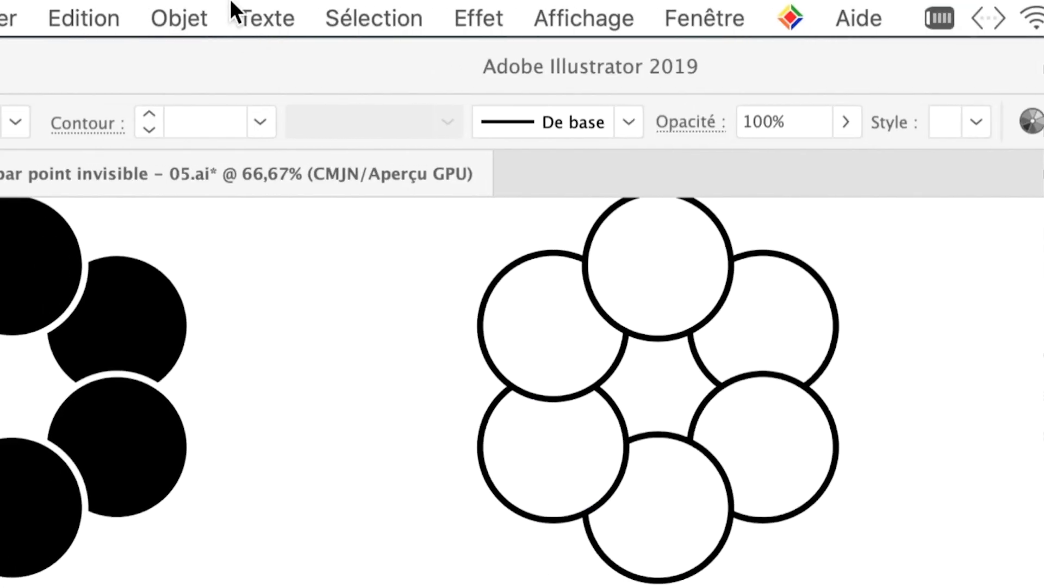
left_click(206, 12)
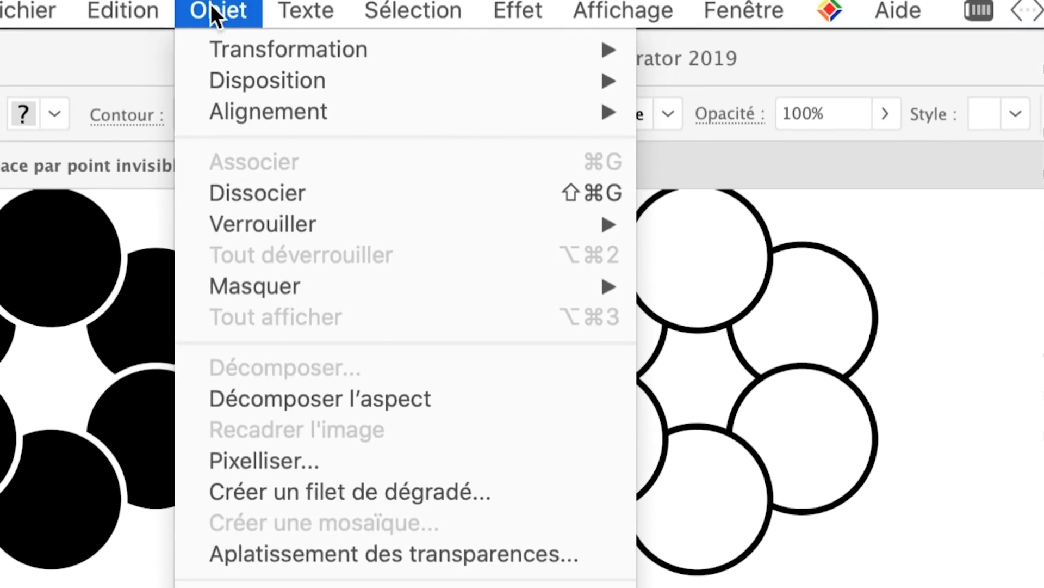
left_click(301, 197)
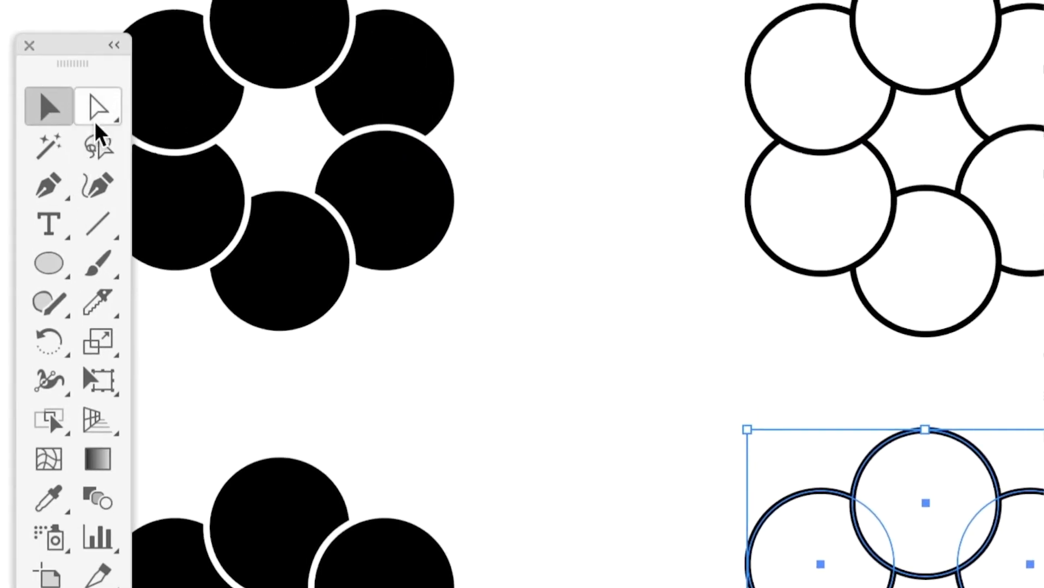
Select the upper-right circle alone with the Direct Selection Progressive tool.
left_click(96, 125)
left_click(168, 150)
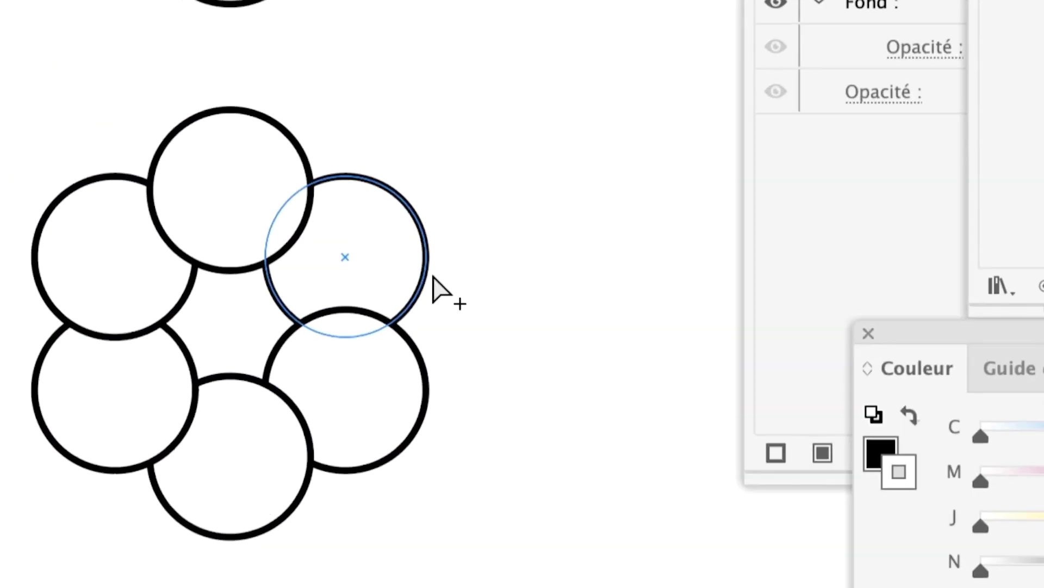
left_click(431, 275)
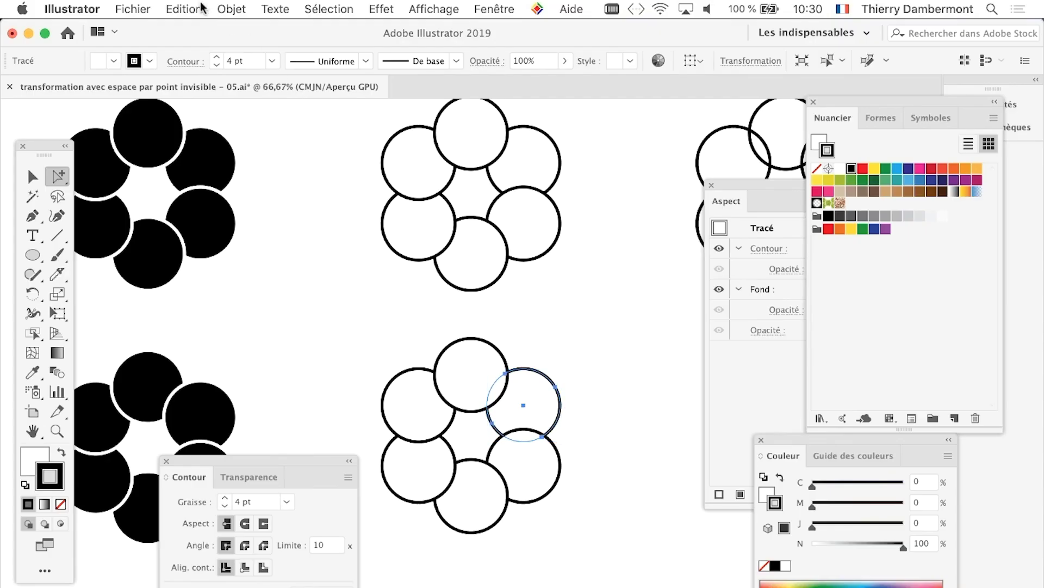
left_click(201, 7)
left_click(204, 81)
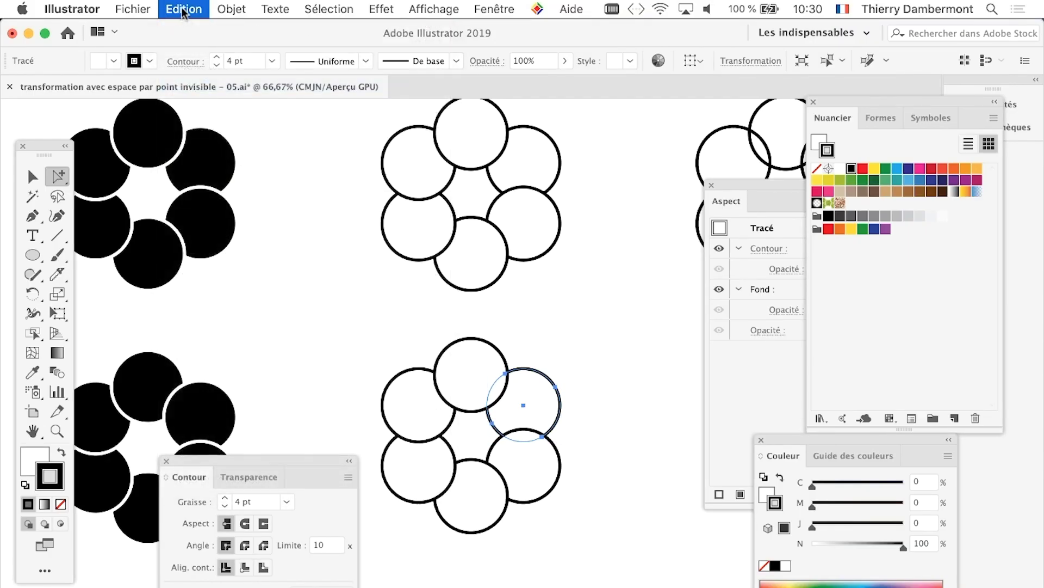
left_click(182, 9)
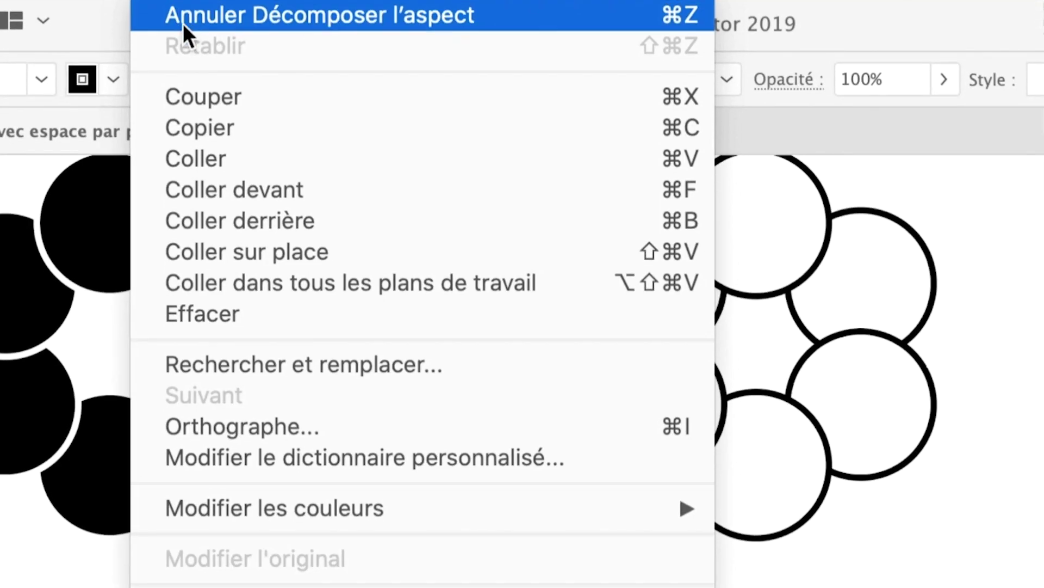
left_click(186, 101)
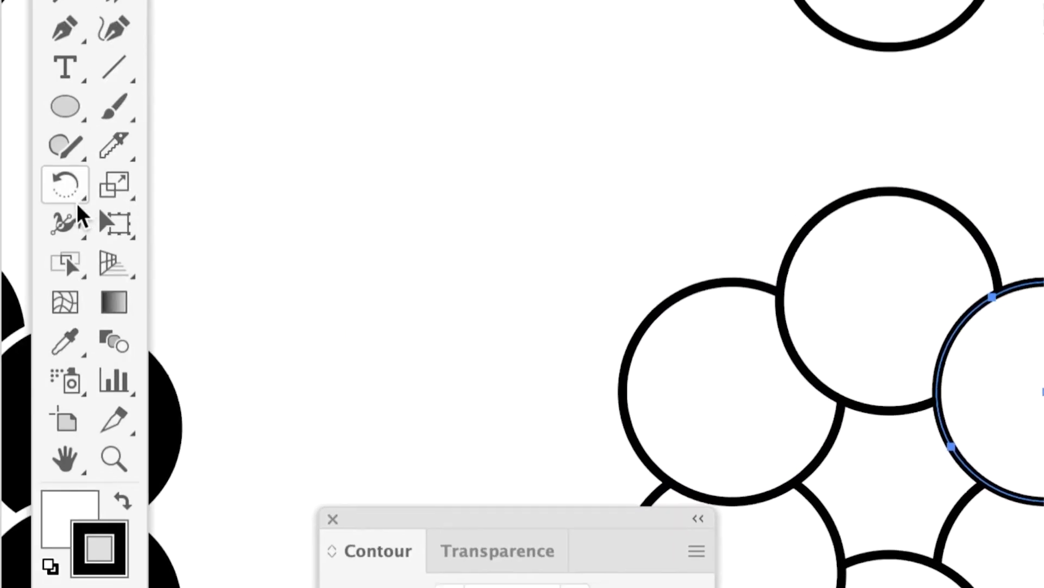
left_click(60, 116)
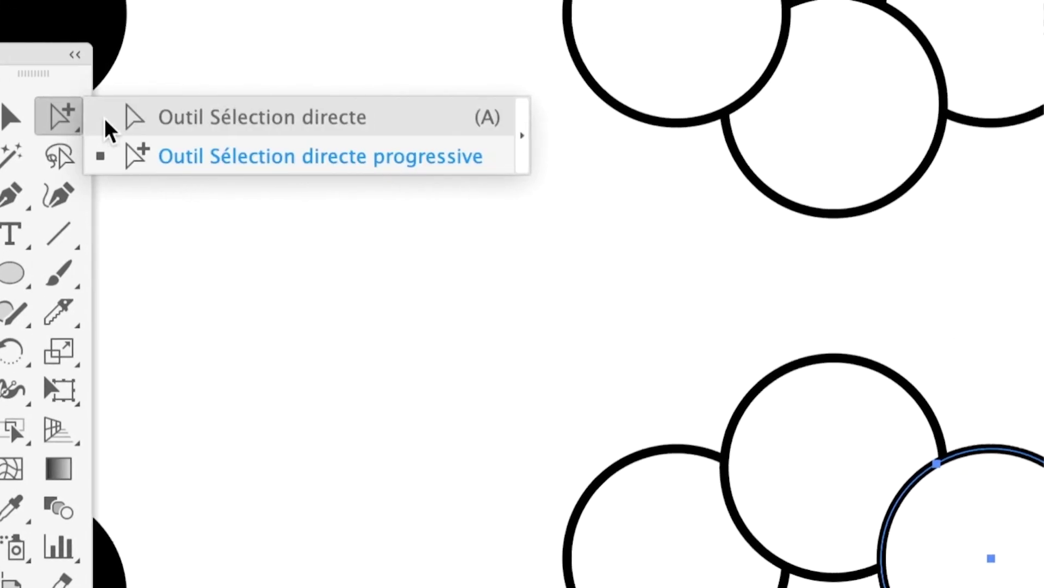
left_click(108, 128)
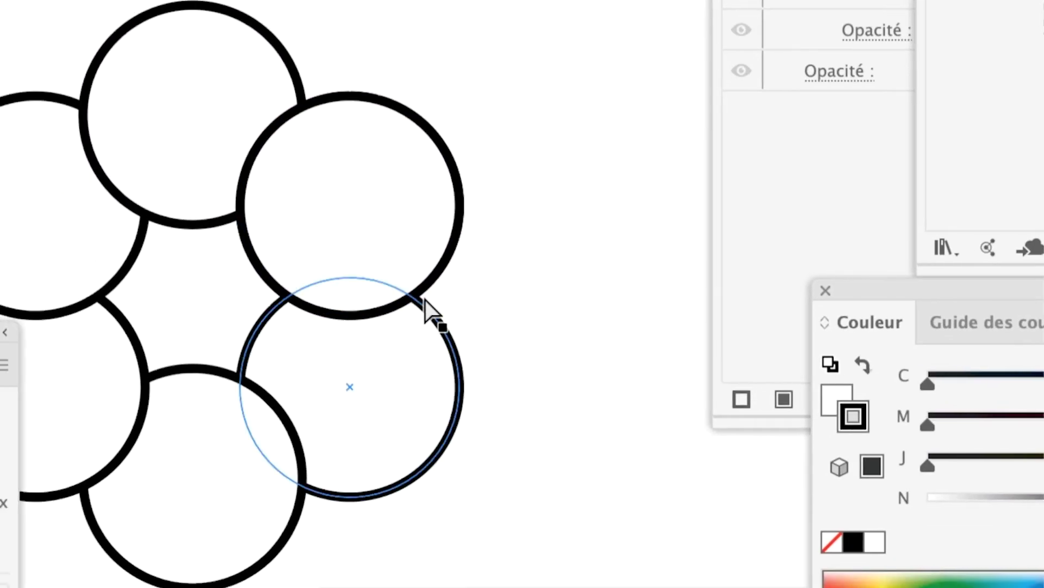
left_click(425, 300)
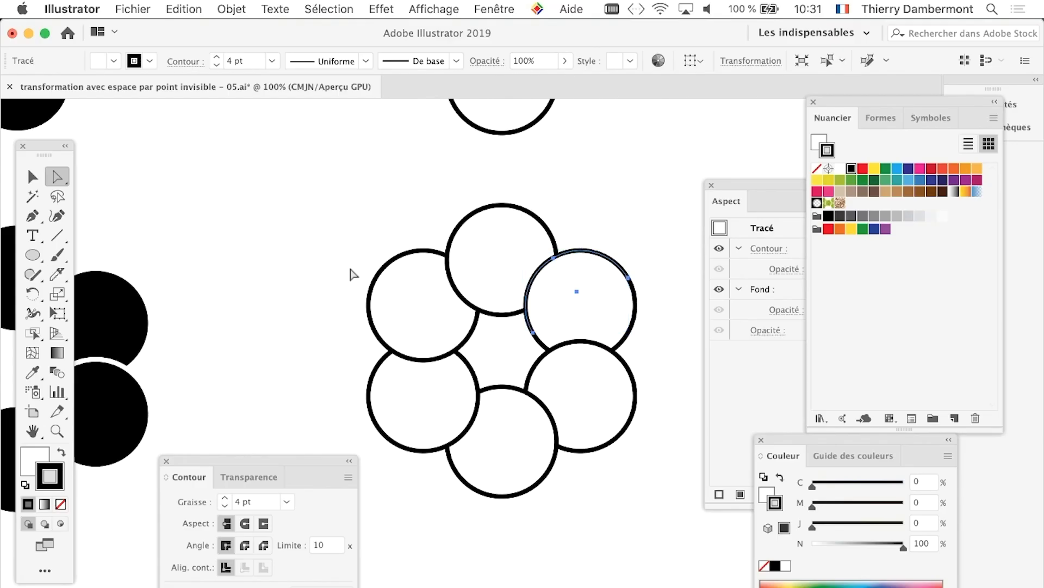
Delete the lower expanded outline ring and the leftover small arc.
scroll(401, 408, "left", 10)
scroll(401, 408, "down", 4)
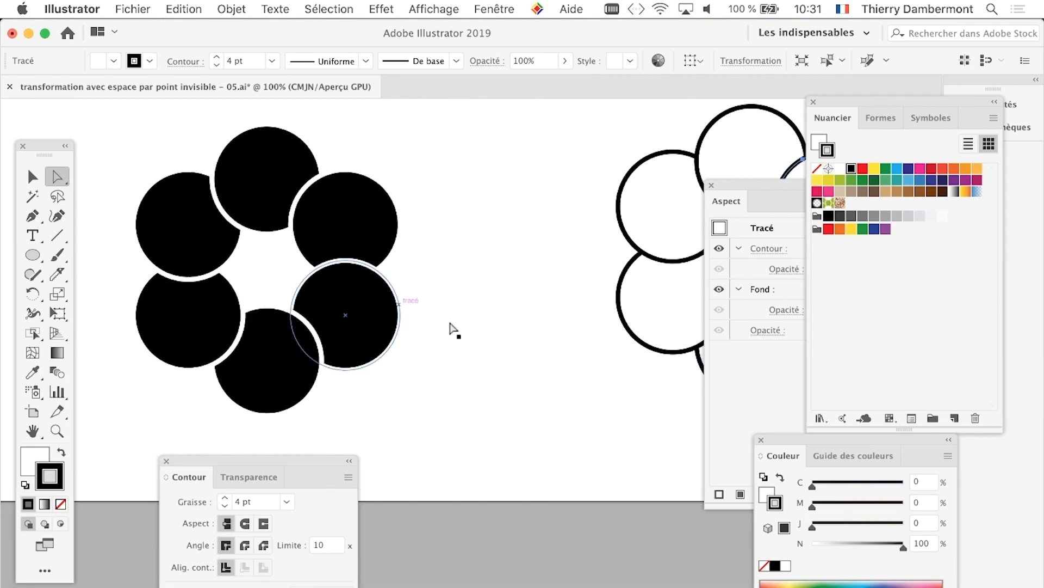
key("v")
left_click(209, 214)
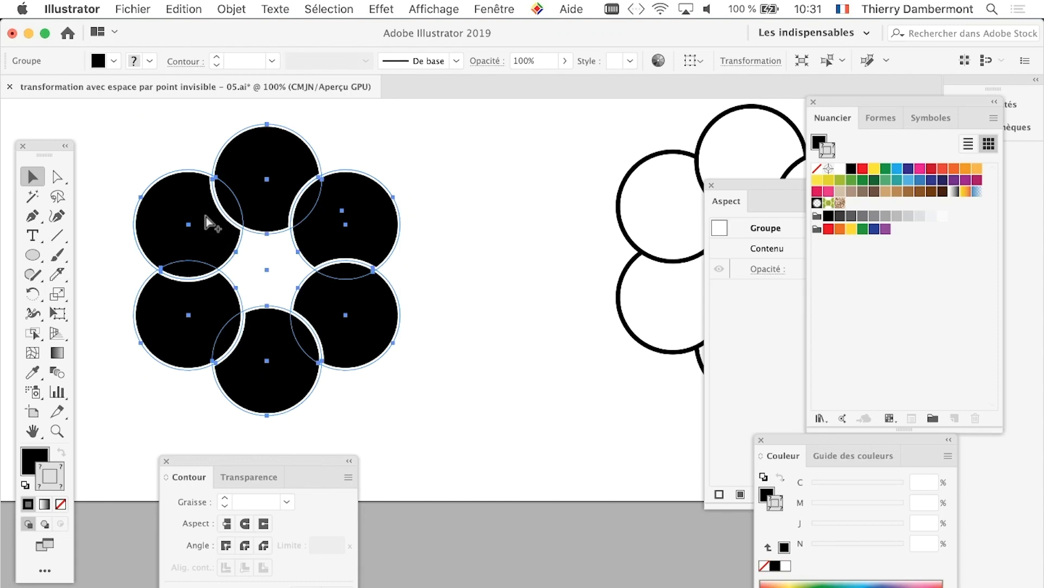
scroll(324, 294, "down", 2)
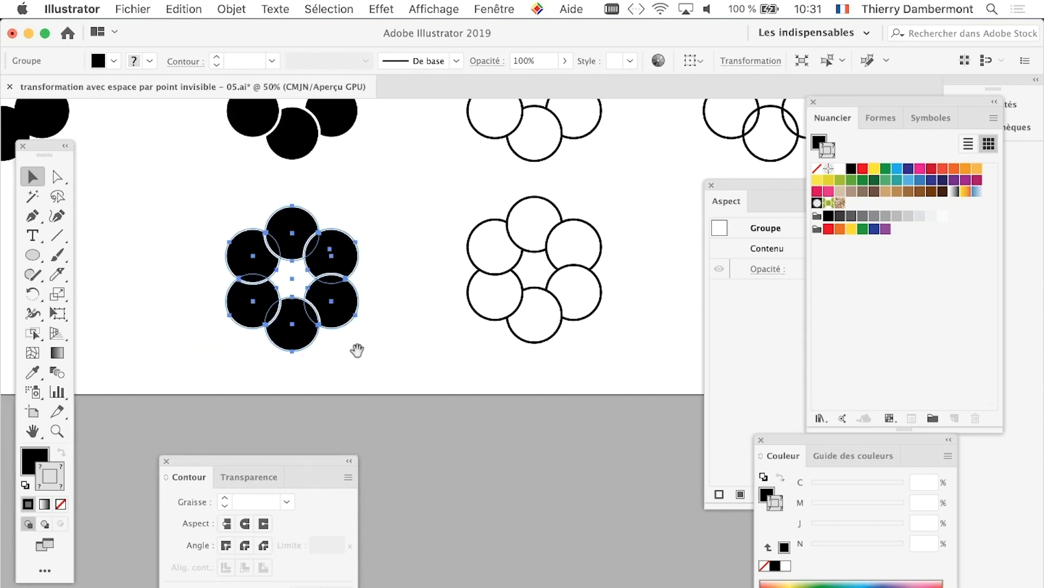
left_click_drag(357, 349, 455, 228)
left_click_drag(499, 297, 365, 530)
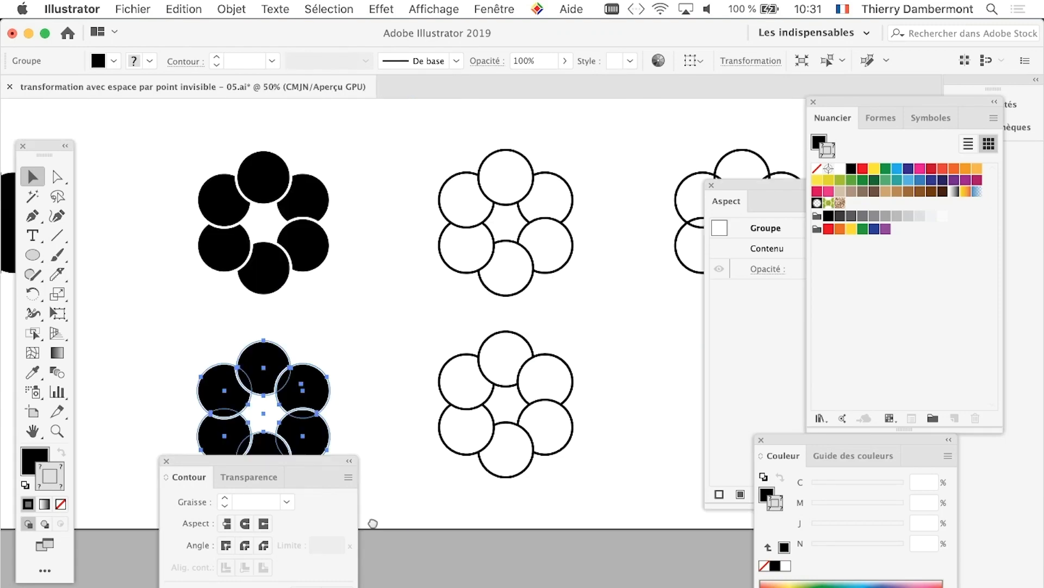
left_click(559, 394)
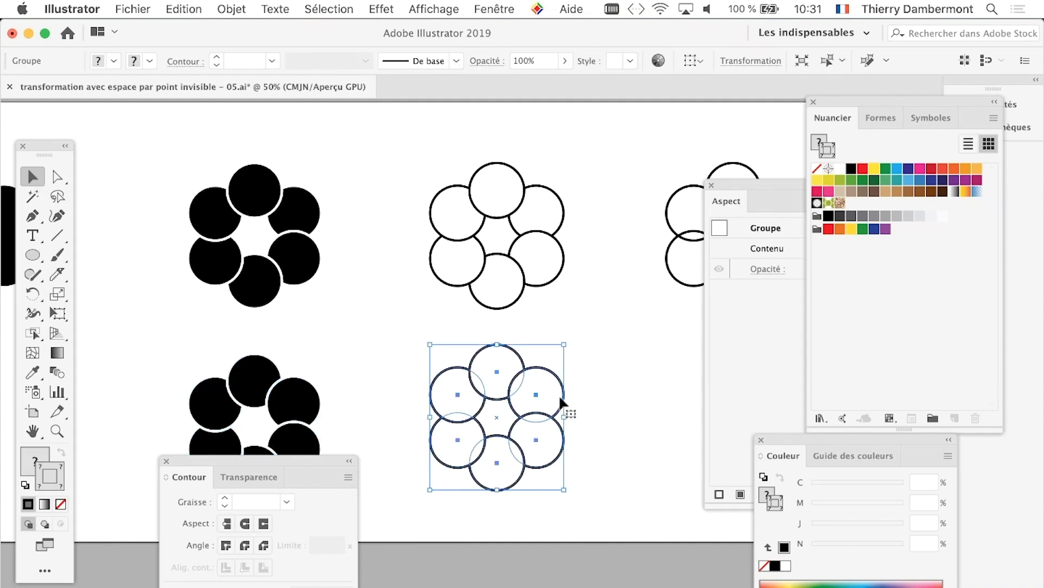
key("Delete")
left_click(541, 367)
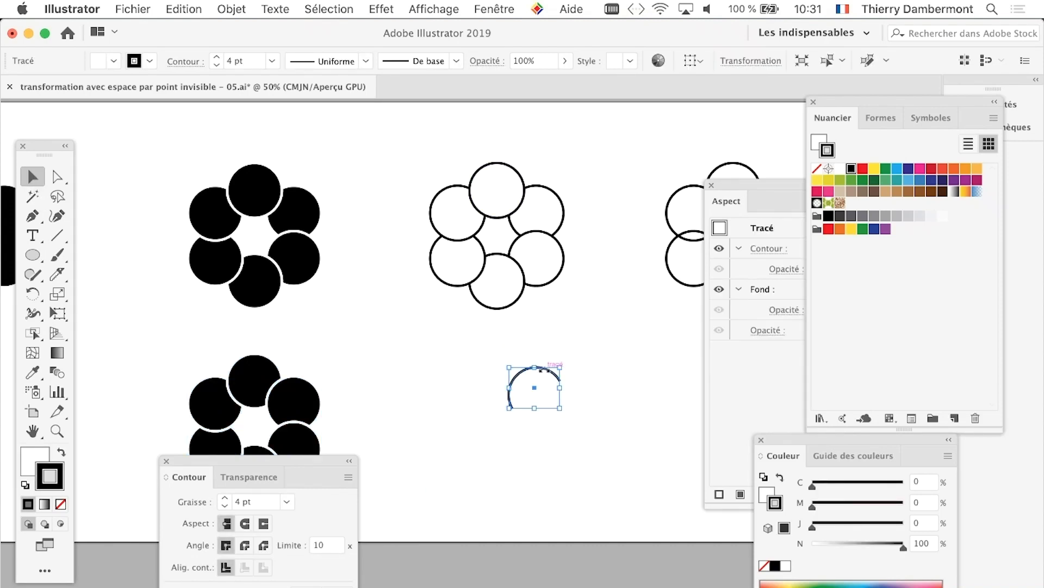
key("Delete")
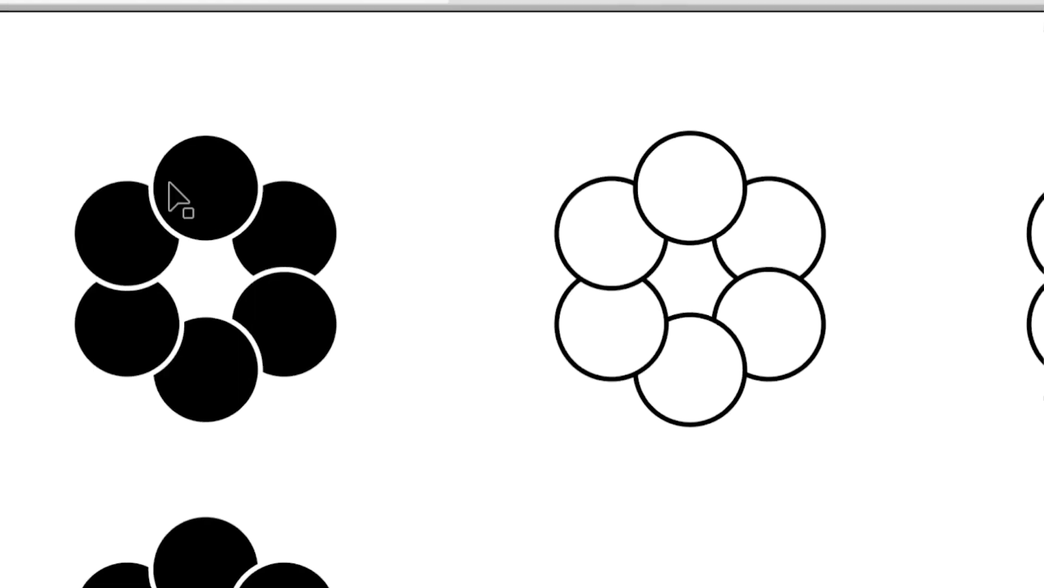
Alt-drag a copy of the upper ring's top circle 141 mm down.
left_click(502, 173)
left_click(347, 173)
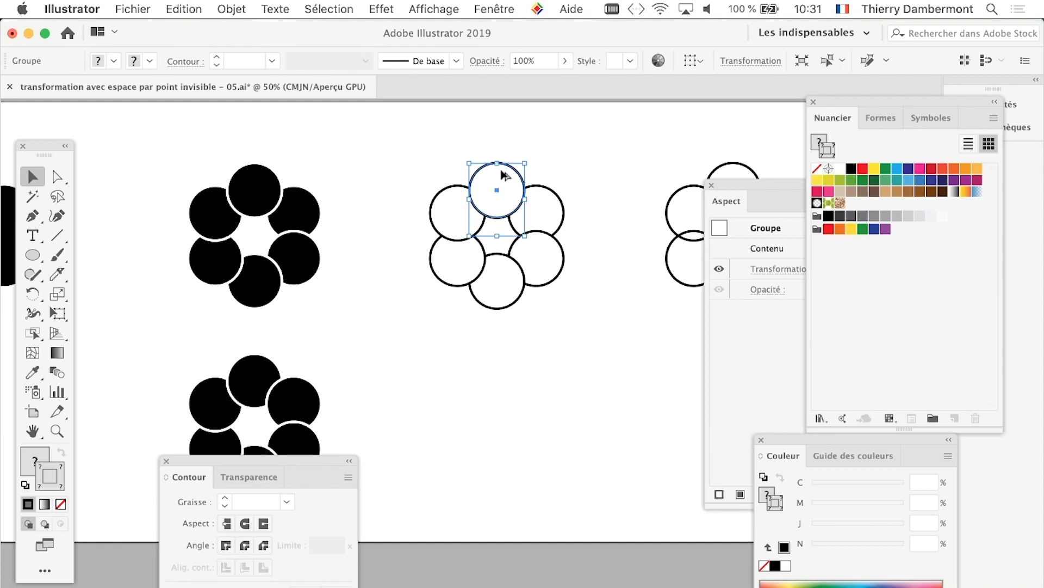
mouse_move(494, 193)
left_mouse_down()
mouse_move(513, 412)
mouse_move(511, 383)
left_mouse_up()
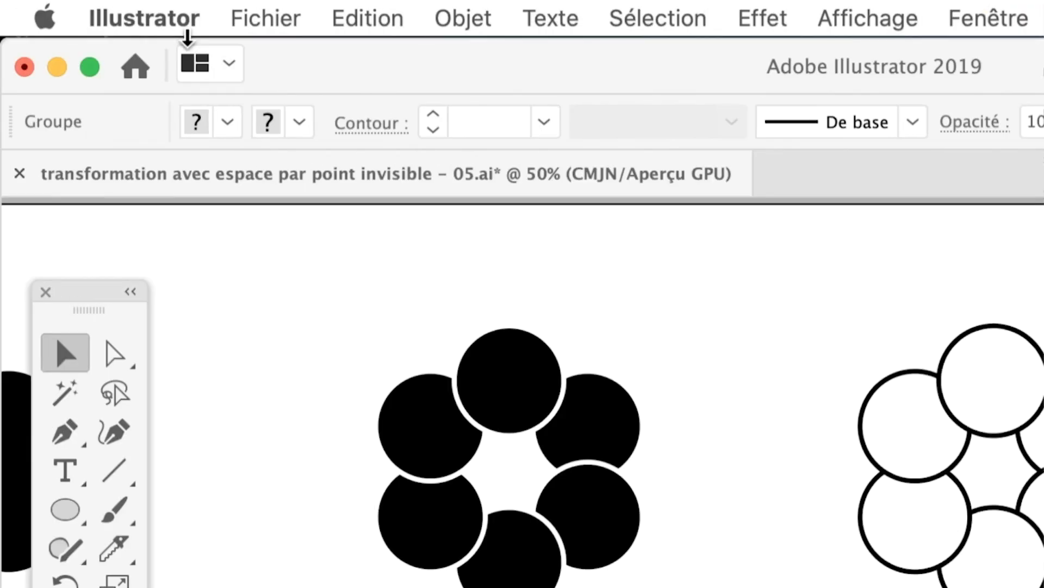
Expand the copied flower's appearance into plain circle paths, then deselect using Direct Selection Progressive.
left_click(247, 11)
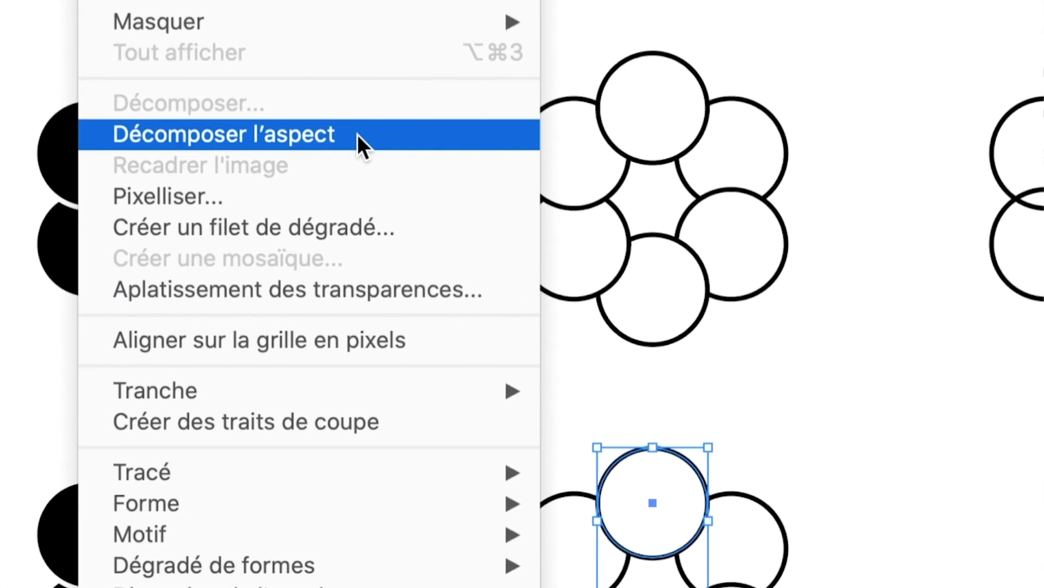
left_click(357, 135)
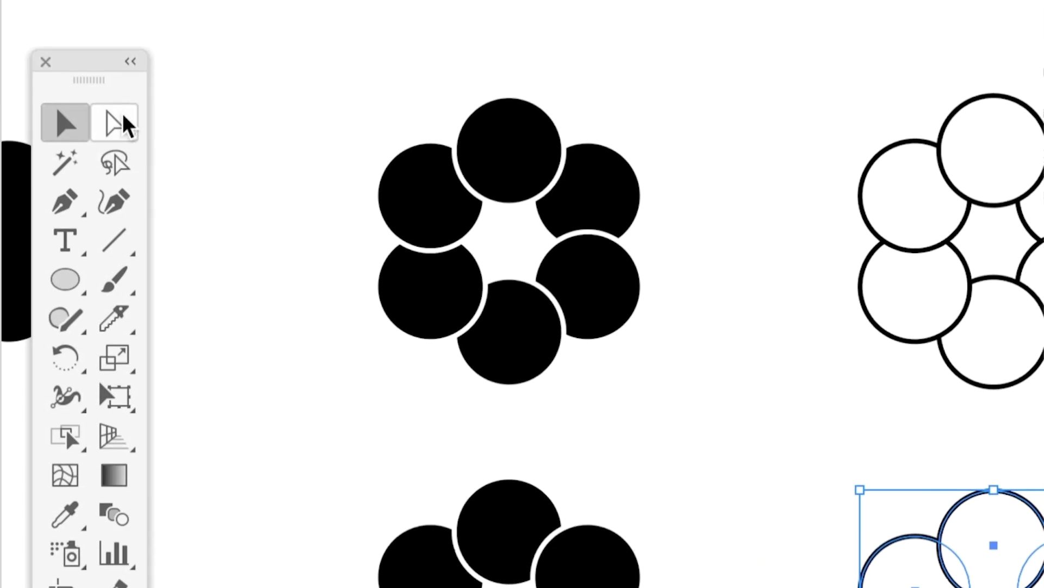
left_click(123, 116)
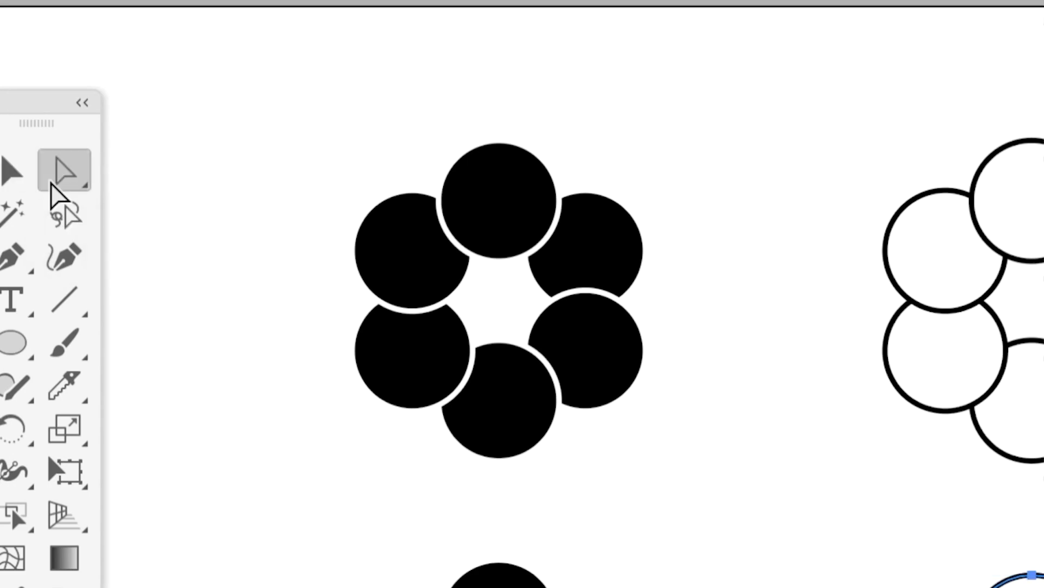
left_click(52, 184)
left_click(72, 192)
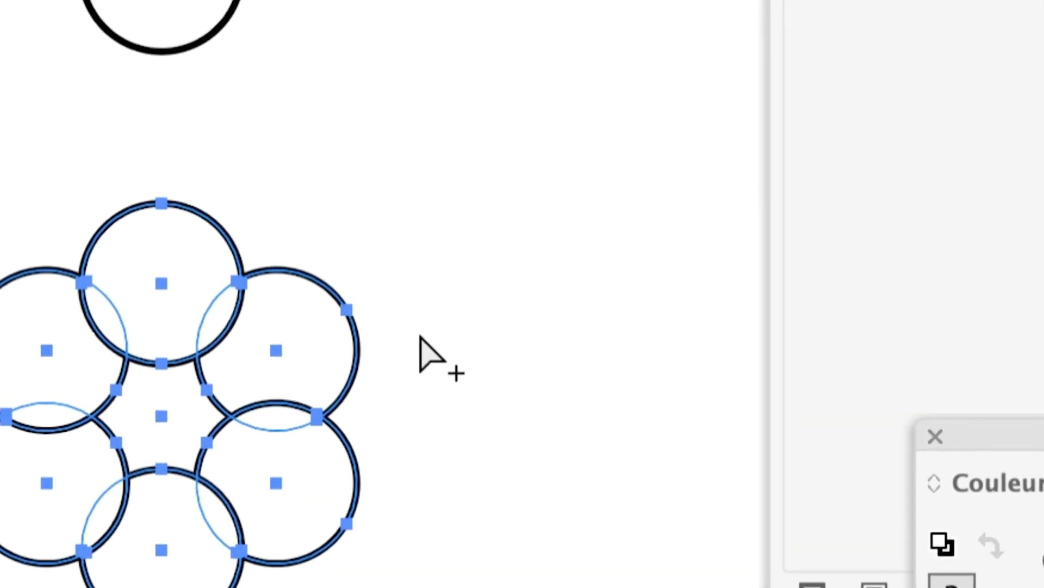
left_click(419, 351)
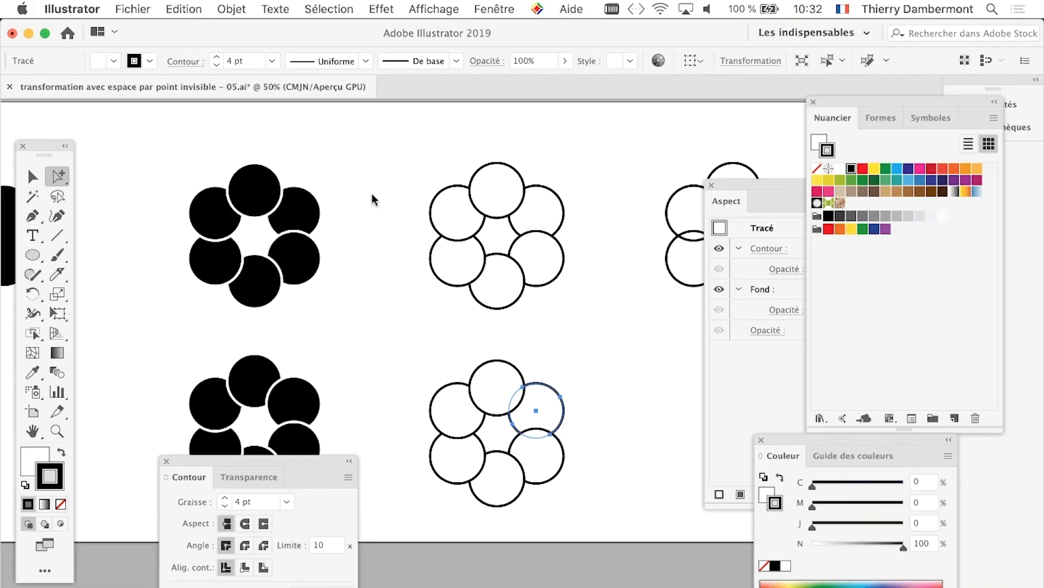
Copy one circle of the outline flower and paste it in place.
left_click(184, 8)
left_click(190, 89)
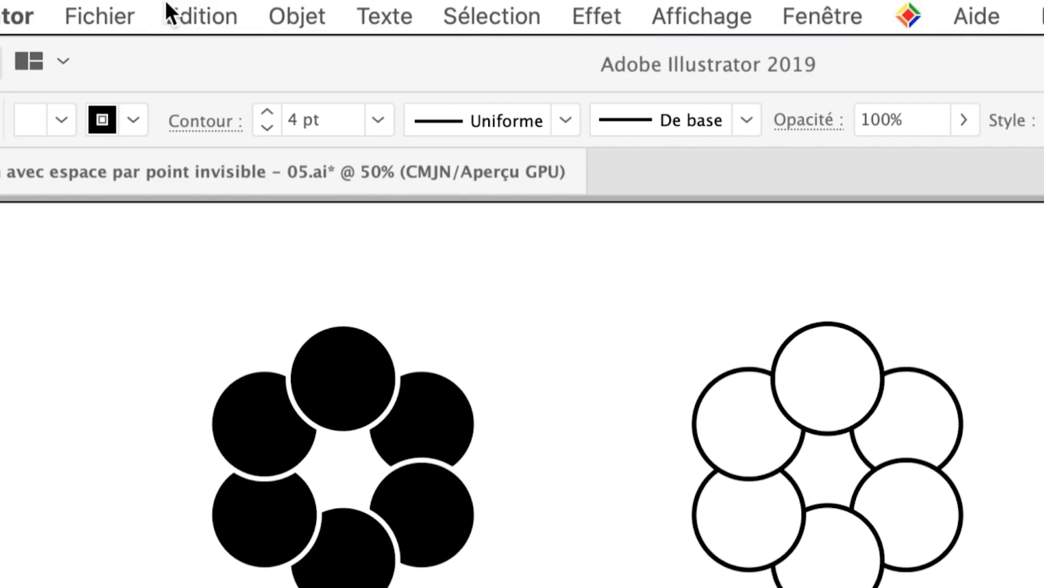
left_click(168, 8)
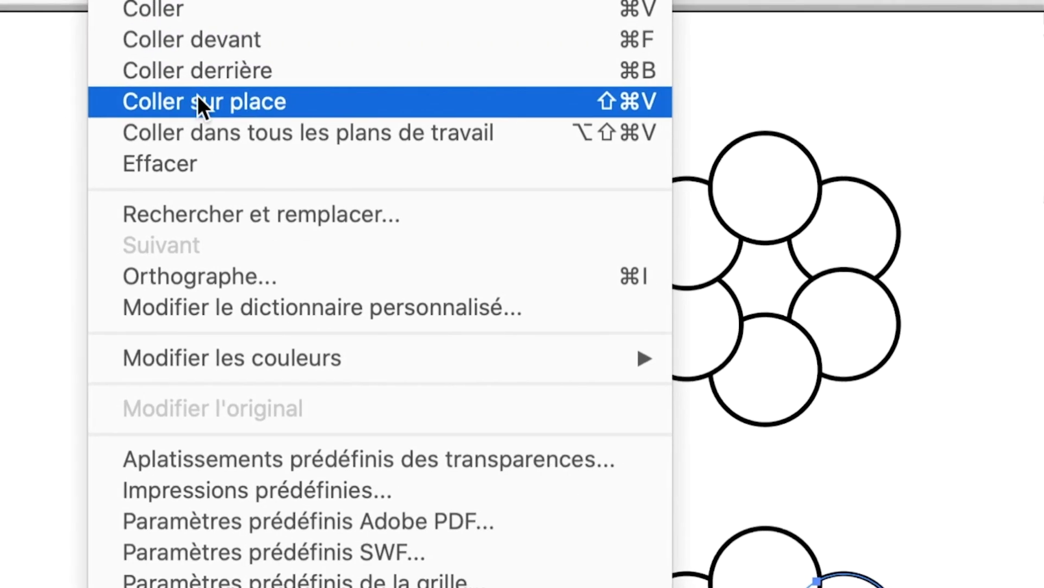
left_click(225, 96)
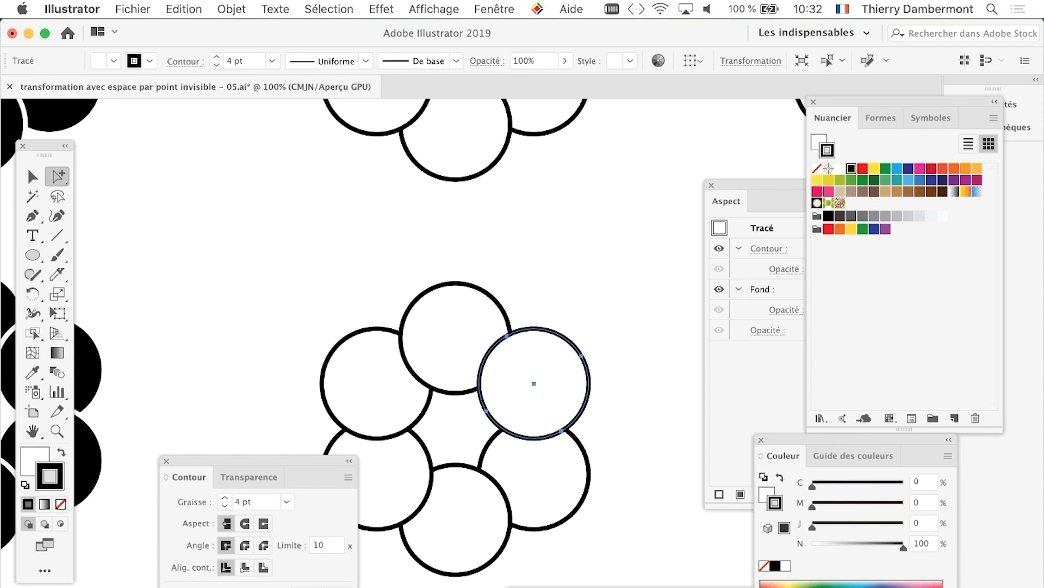
Inspect the flower's circle groups in the Calques panel, then return to Direct Selection and deselect.
key("F7")
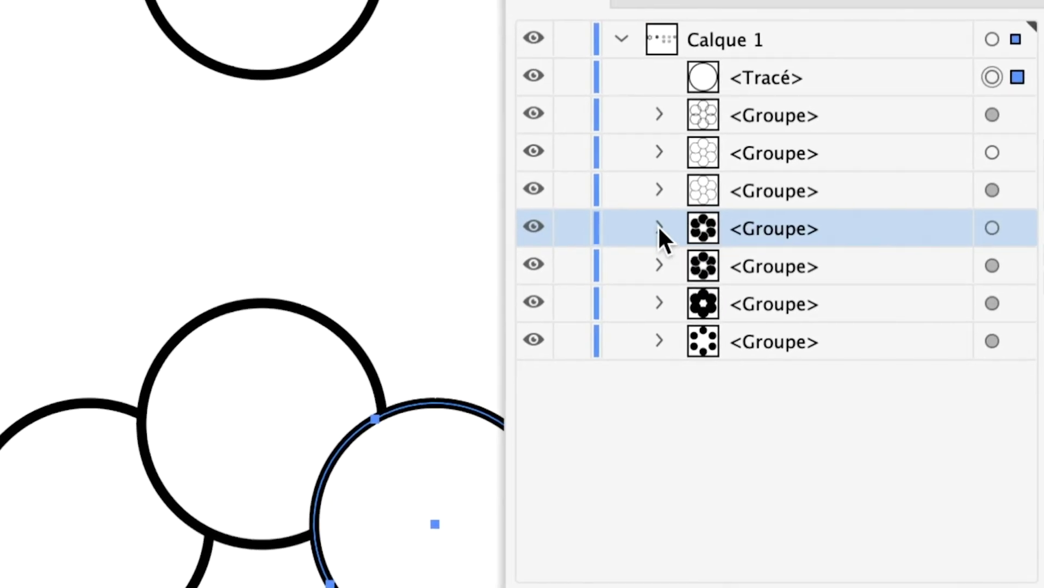
left_click(650, 223)
left_click(659, 226)
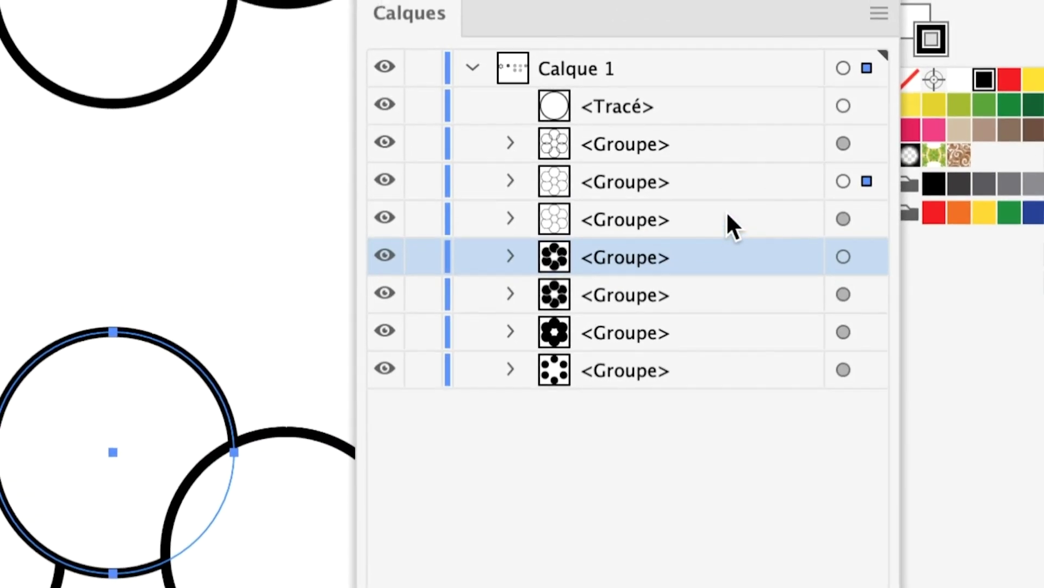
left_click(712, 205)
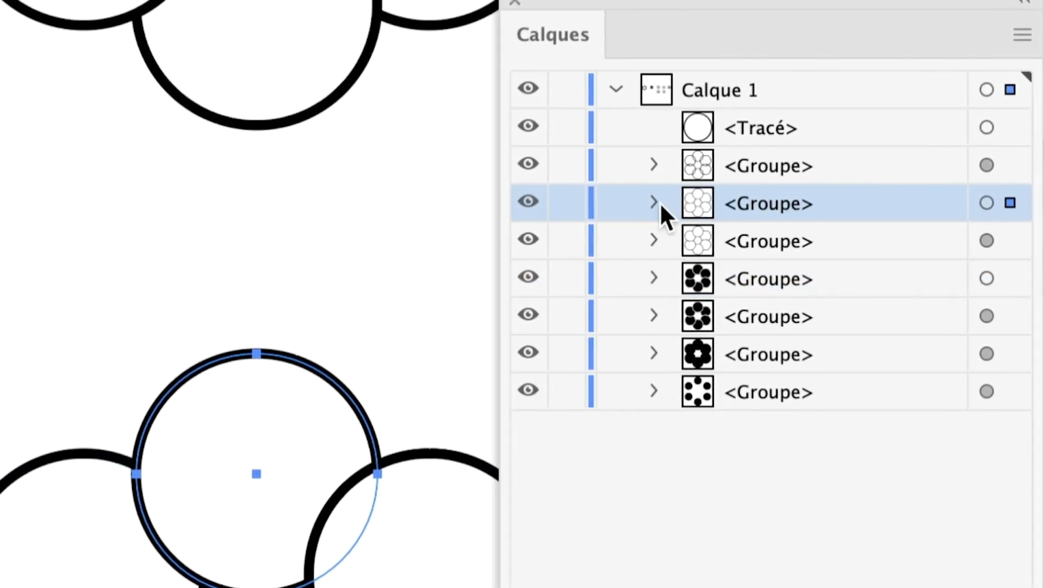
left_click(544, 199)
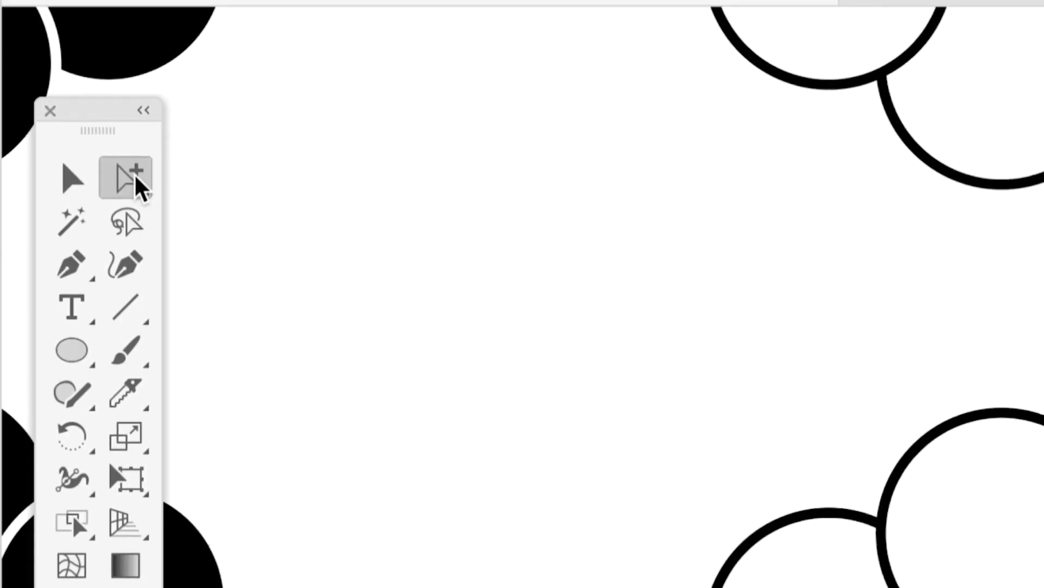
left_click(134, 173)
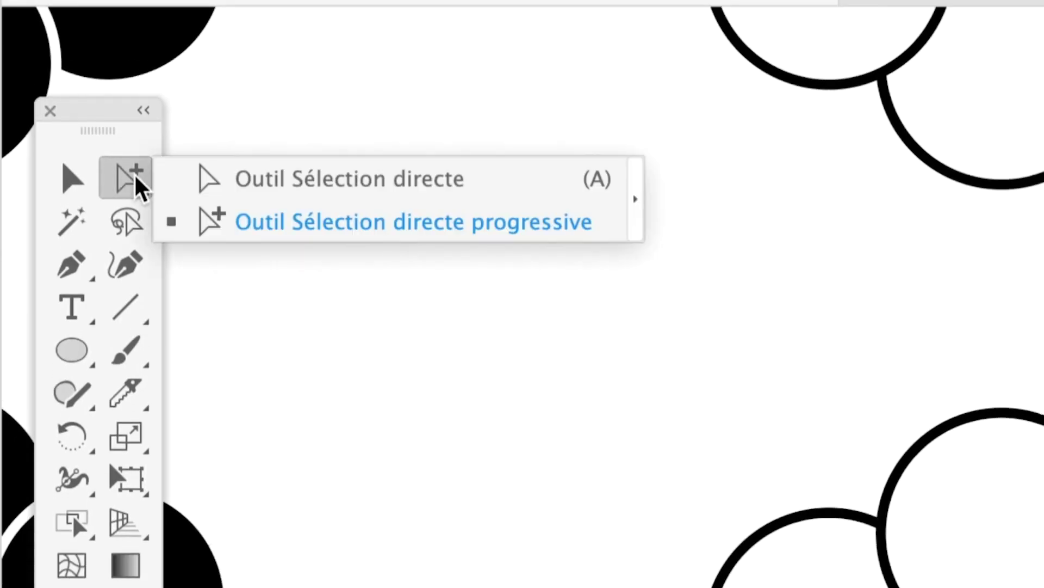
left_click(151, 179)
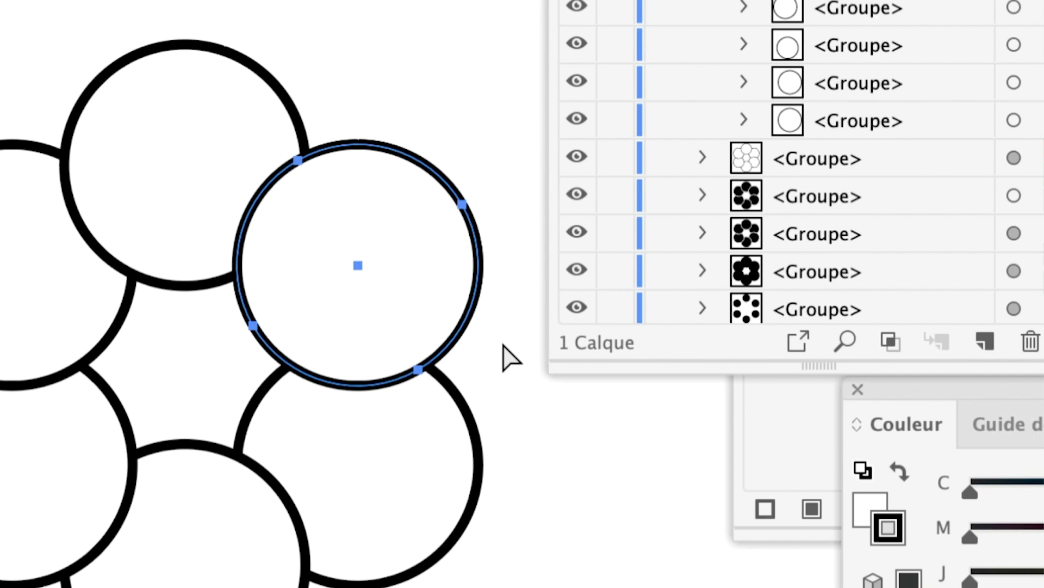
left_click(504, 345)
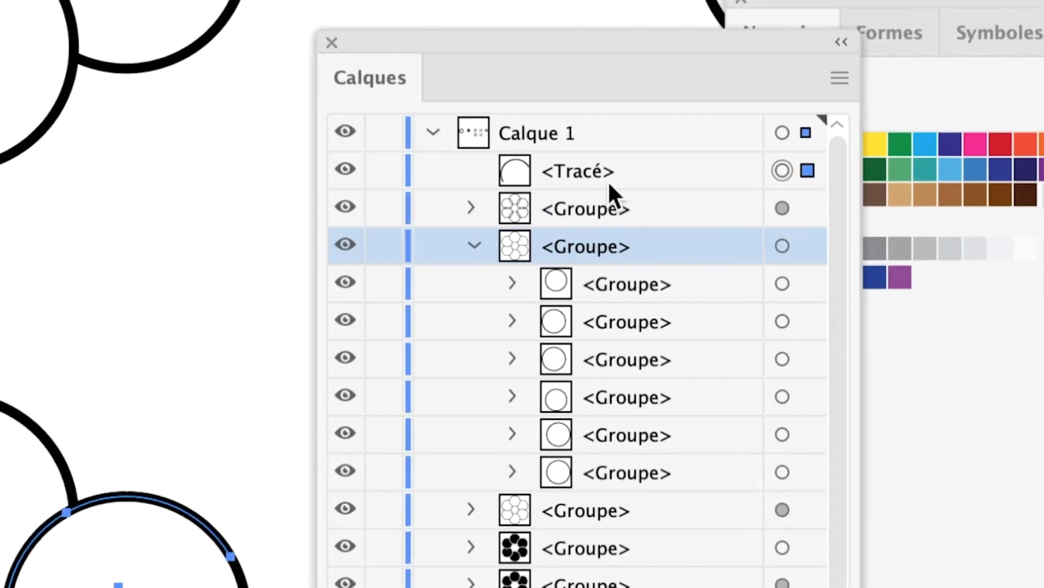
key("v")
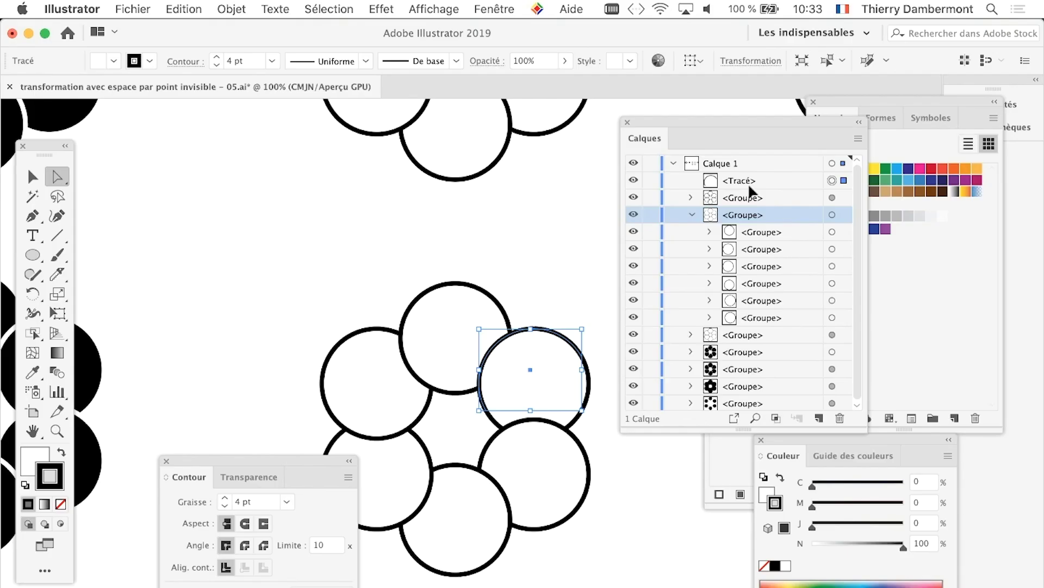
Move the layers and stroke panels aside, deselect, and bring all the flowers into view.
left_click_drag(630, 127, 714, 147)
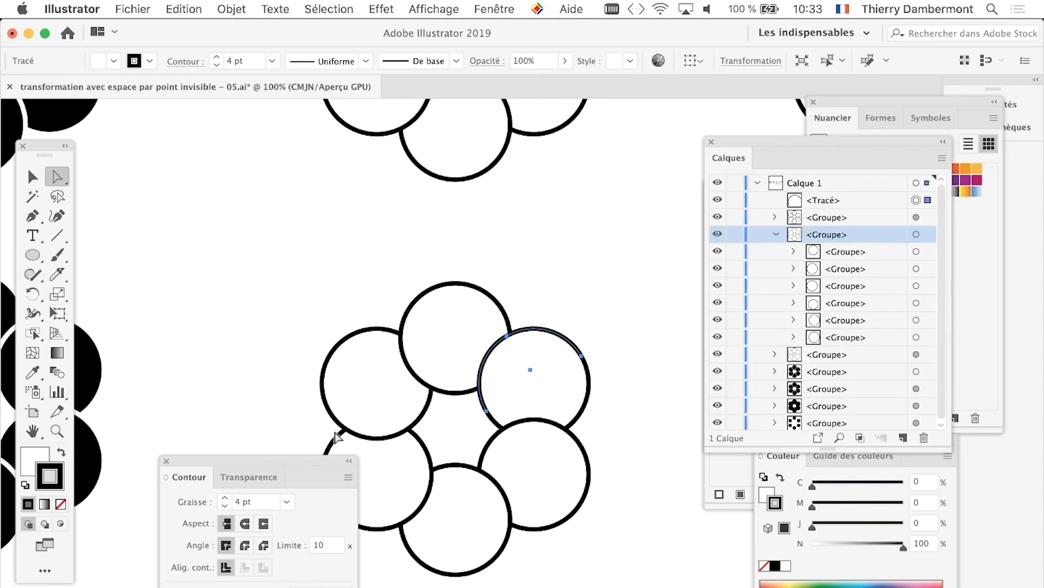
left_click_drag(302, 458, 235, 565)
left_click(229, 420)
scroll(251, 446, "down", 2)
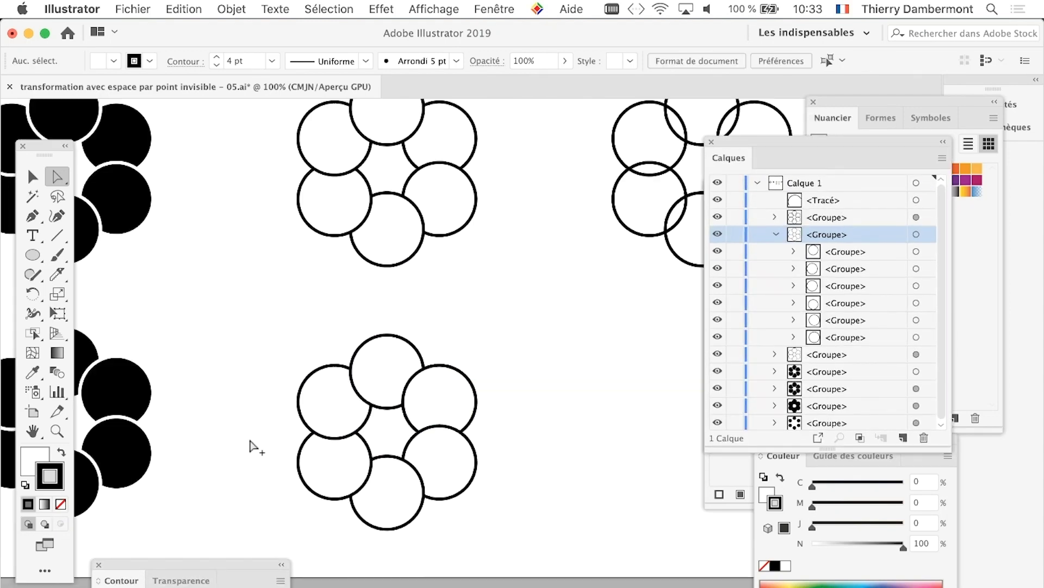
scroll(252, 438, "down", 1)
left_click_drag(252, 438, 425, 308)
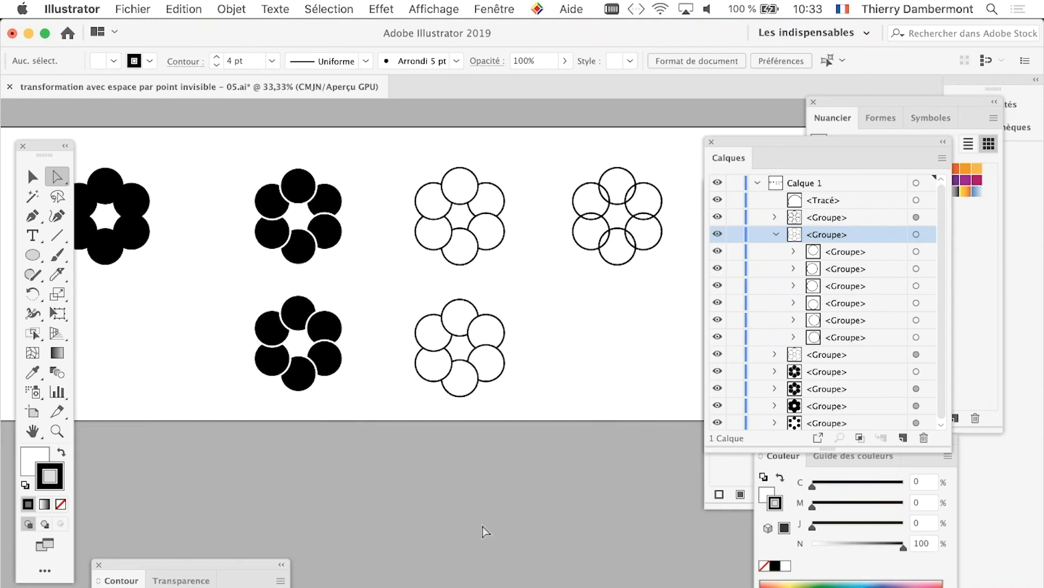
Save the drawing under a new file name numbered 06.
left_click(132, 9)
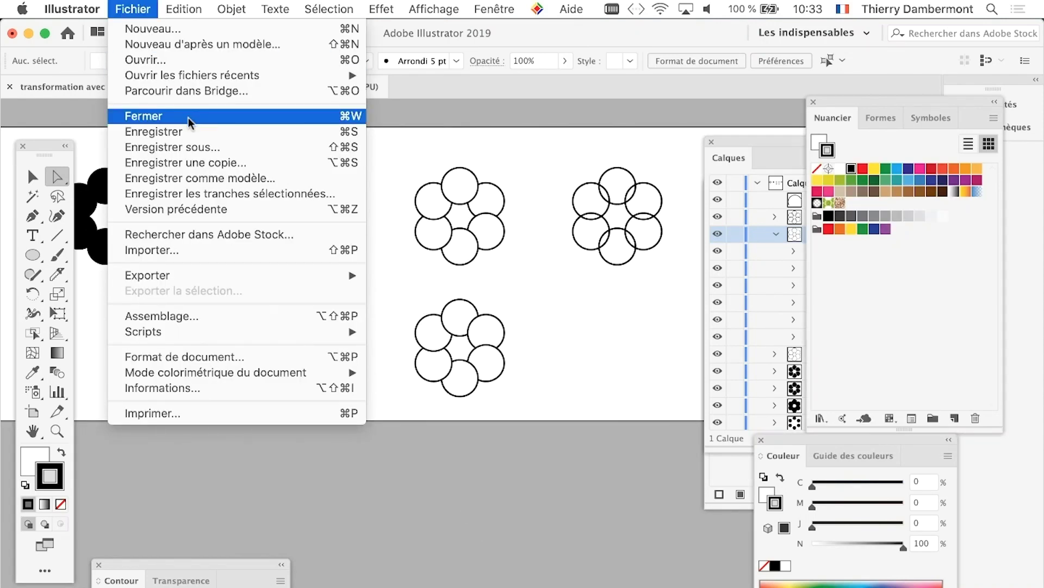
left_click(261, 145)
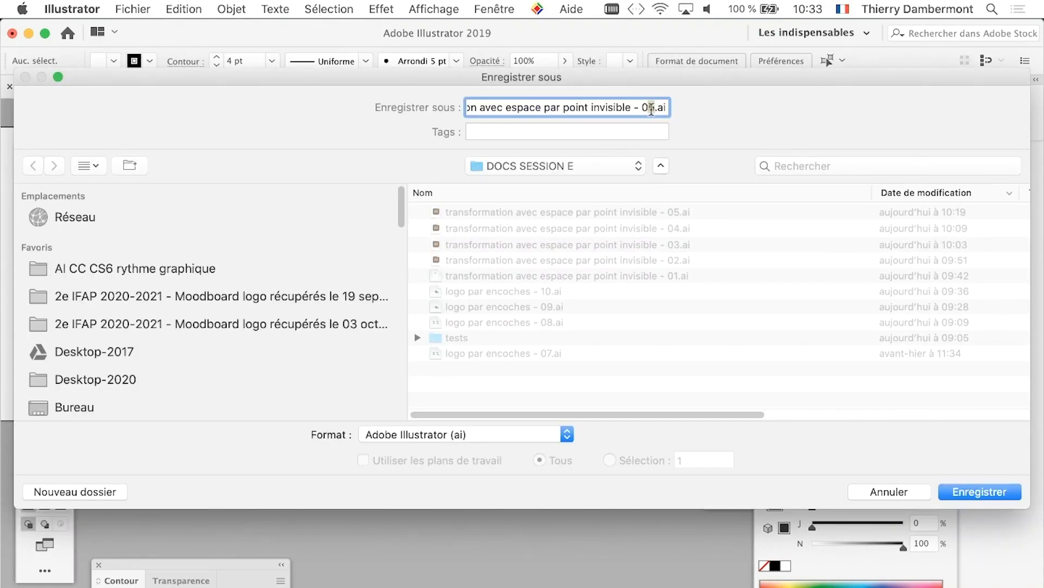
key("Return")
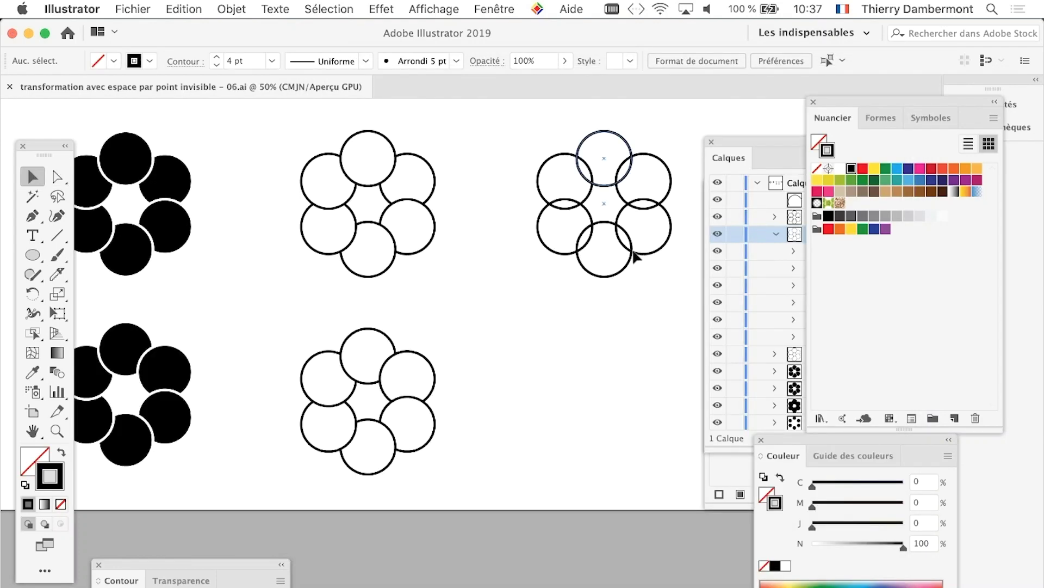
Select the overlapping-circle flower and Option-drag a copy into the bottom row.
scroll(637, 255, "right", 2)
scroll(539, 280, "up", 3)
scroll(489, 315, "right", 2)
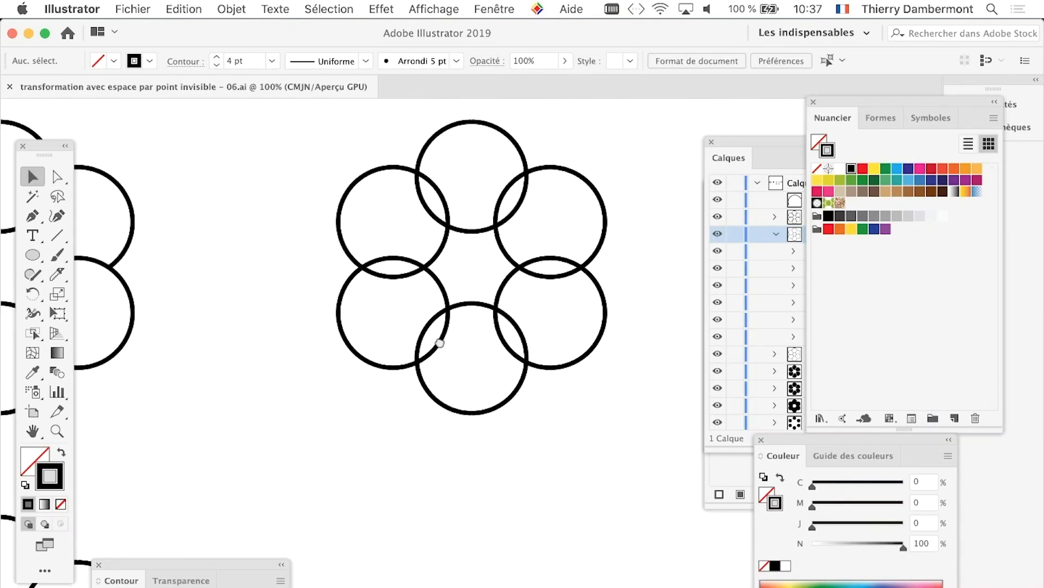
scroll(440, 343, "right", 1)
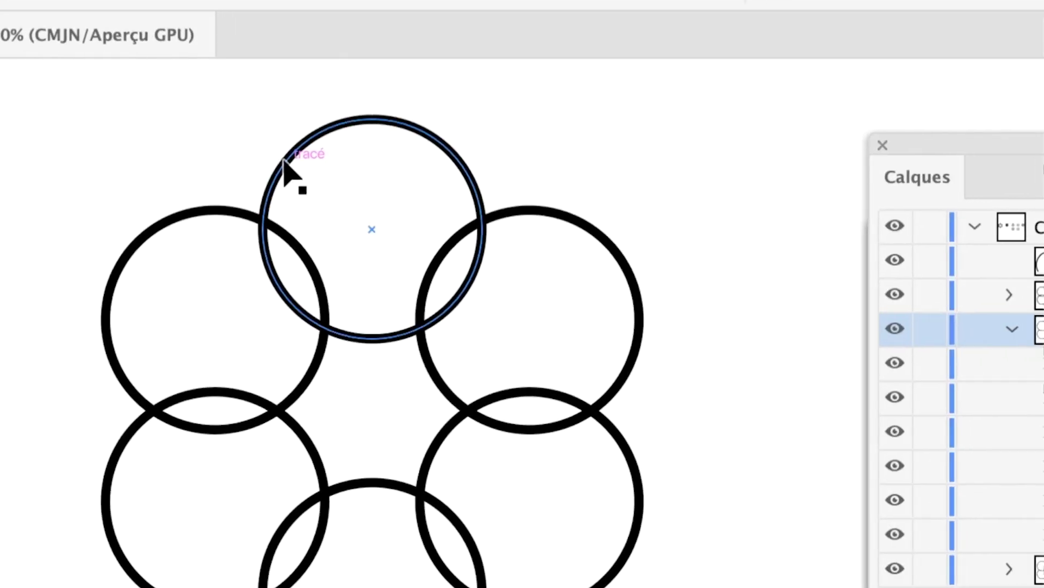
left_click(284, 162)
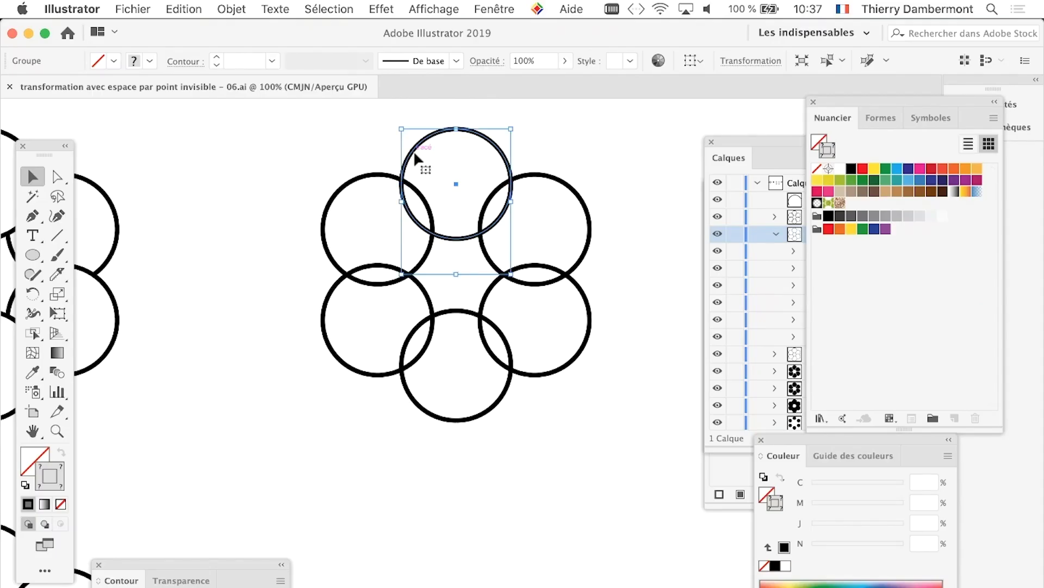
scroll(438, 169, "down", 1)
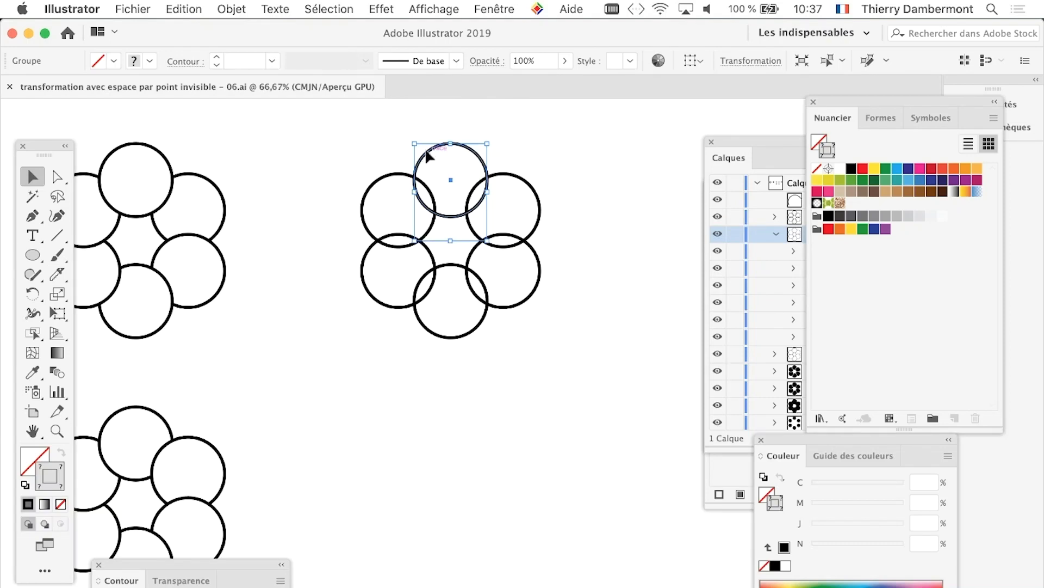
left_click_drag(425, 441, 424, 432)
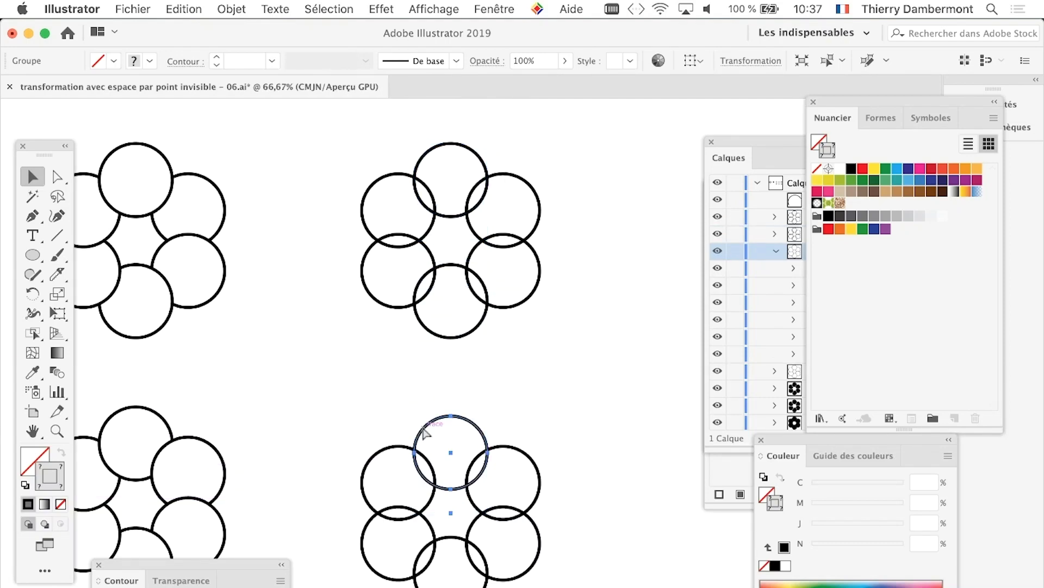
Pan to the new bottom-right flower and select its top circle.
scroll(511, 393, "down", 2)
left_click_drag(504, 366, 560, 231)
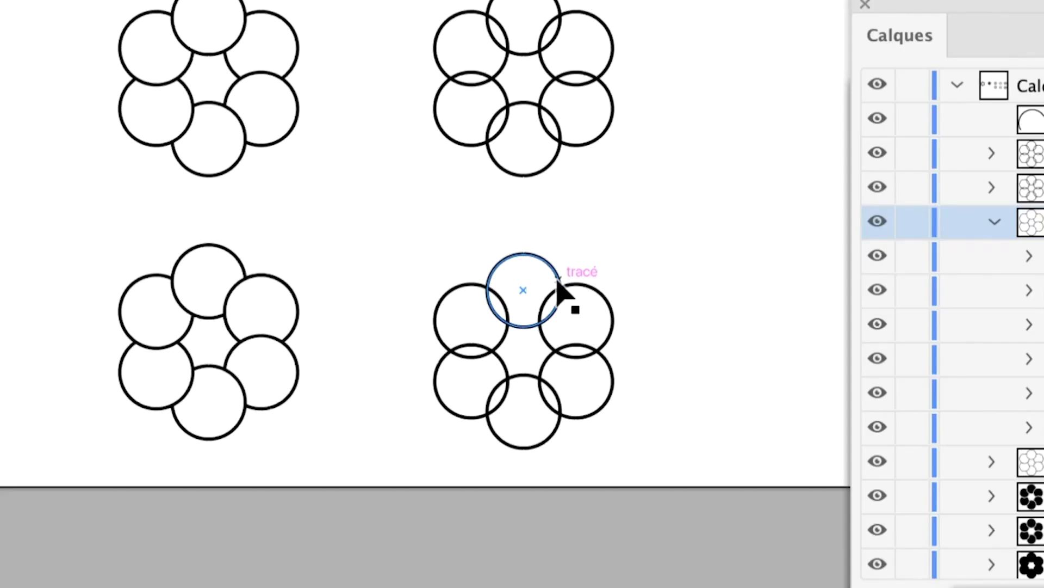
left_click(558, 280)
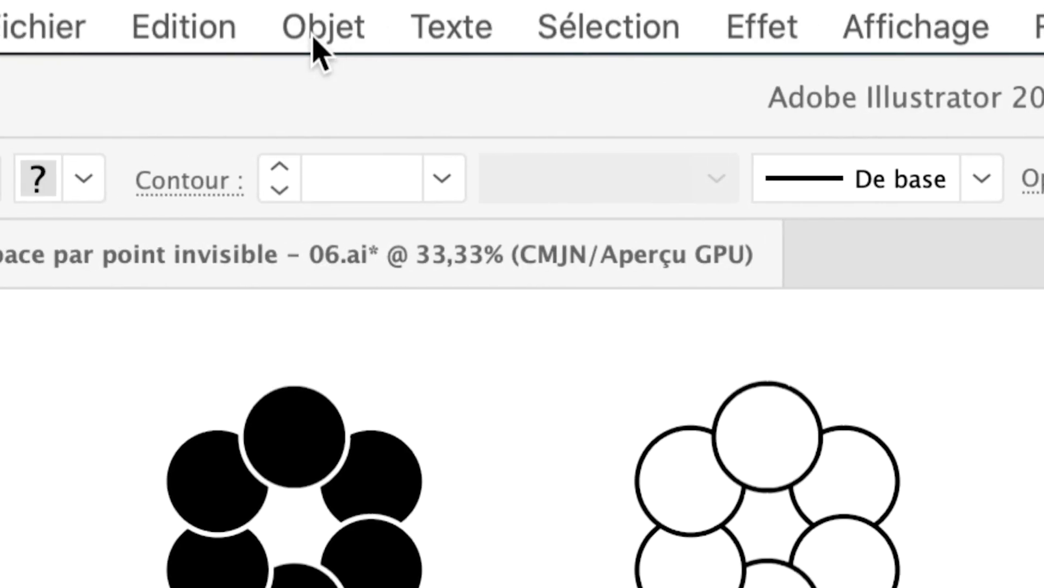
left_click(313, 30)
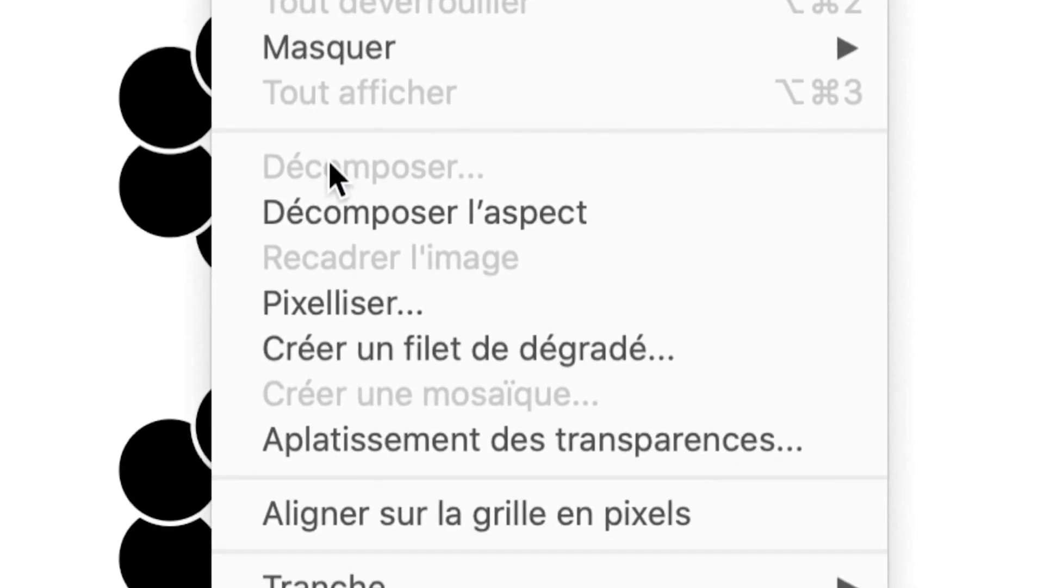
left_click(357, 386)
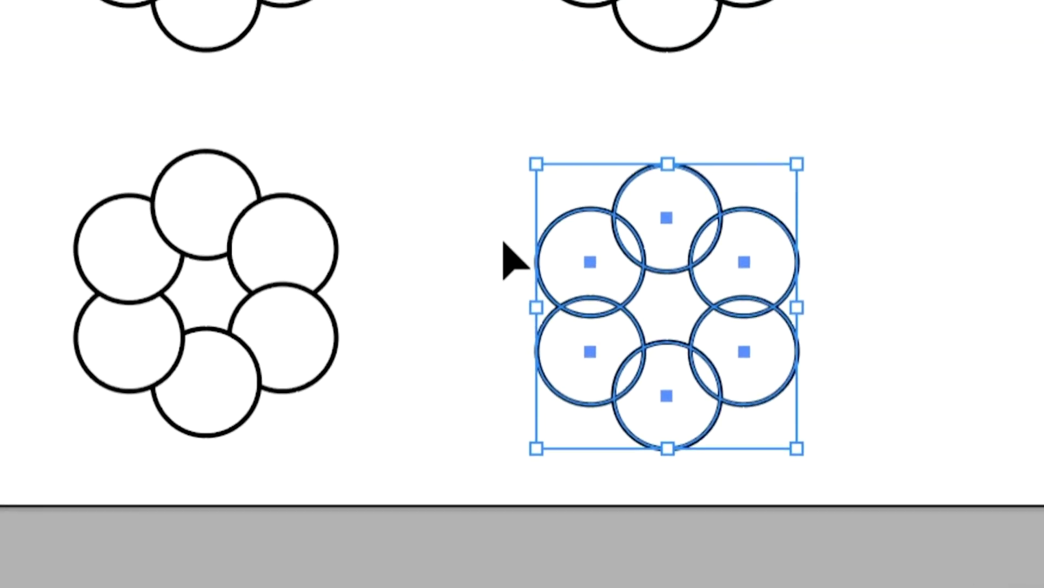
left_click(496, 221)
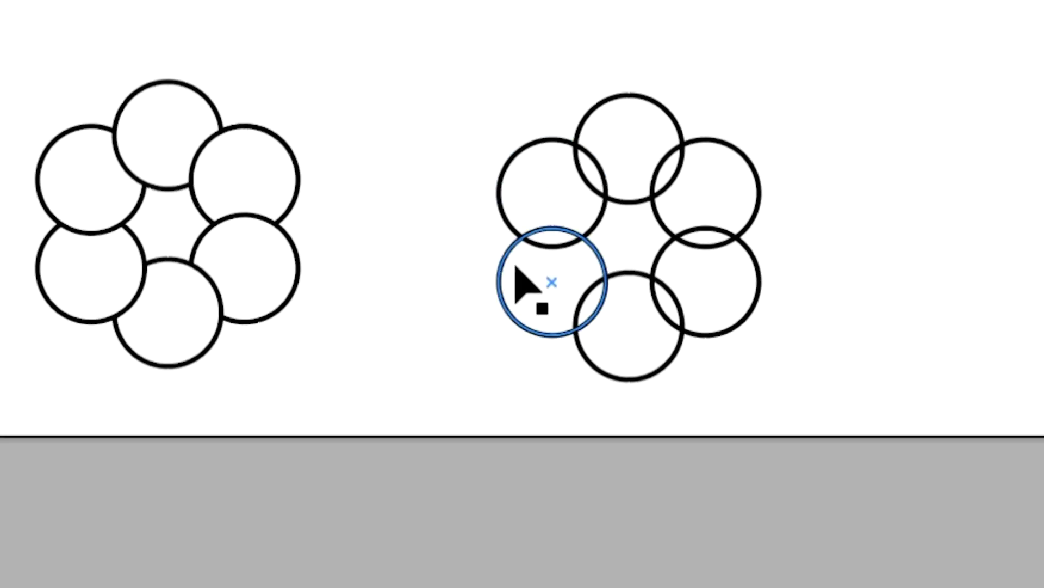
left_click(512, 267)
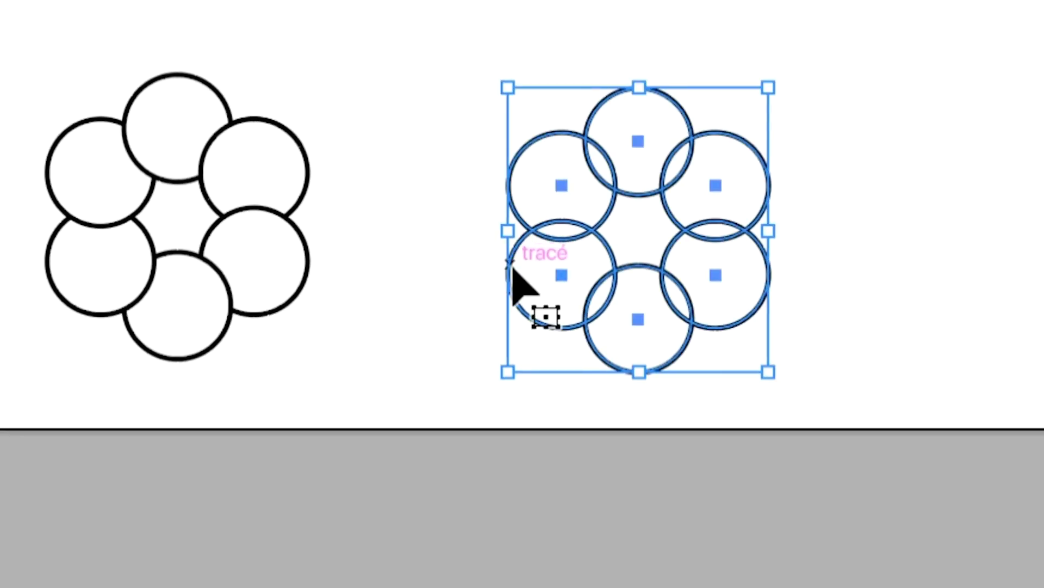
left_click(795, 228)
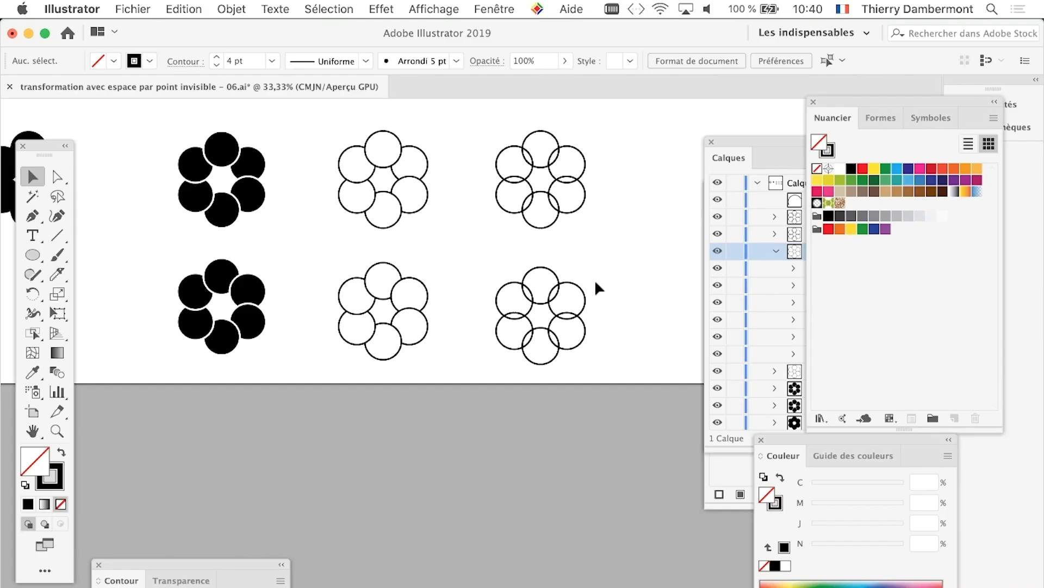
Zoom in and drag the lower-left black flower slightly higher.
scroll(533, 373, "down", 1)
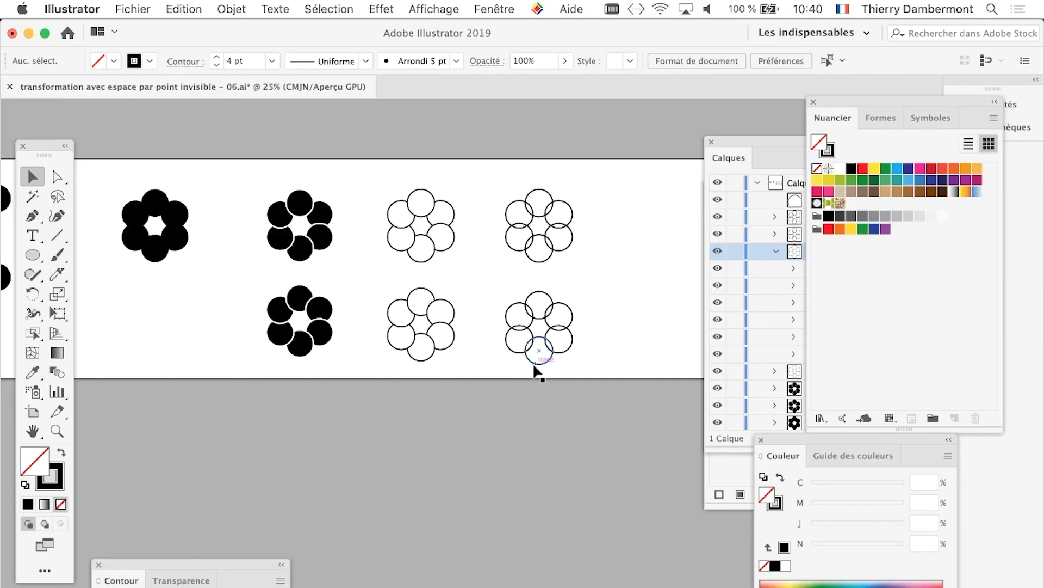
scroll(534, 372, "down", 1)
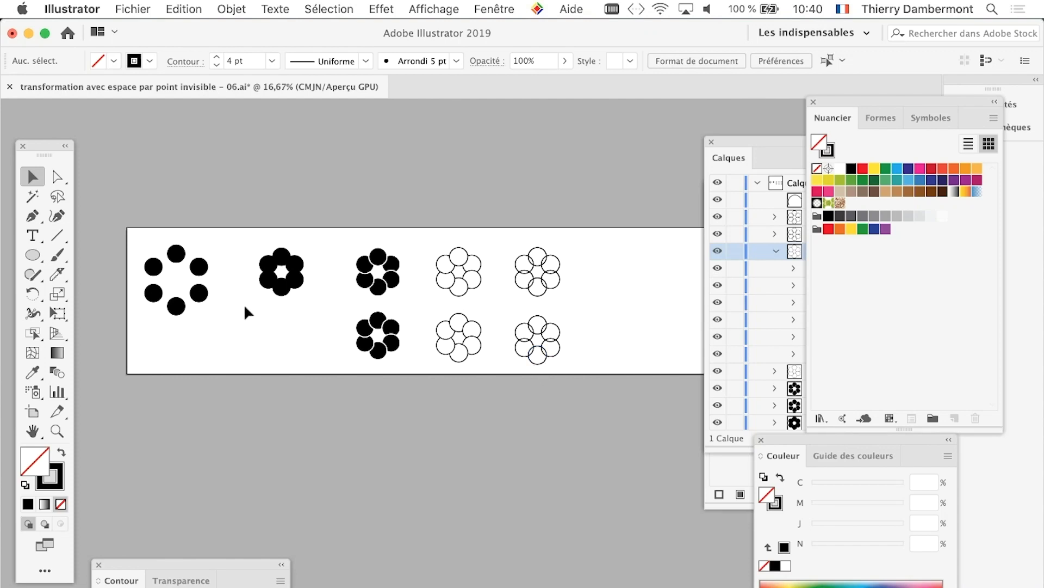
scroll(279, 297, "up", 2)
scroll(278, 296, "up", 1)
scroll(278, 297, "up", 1)
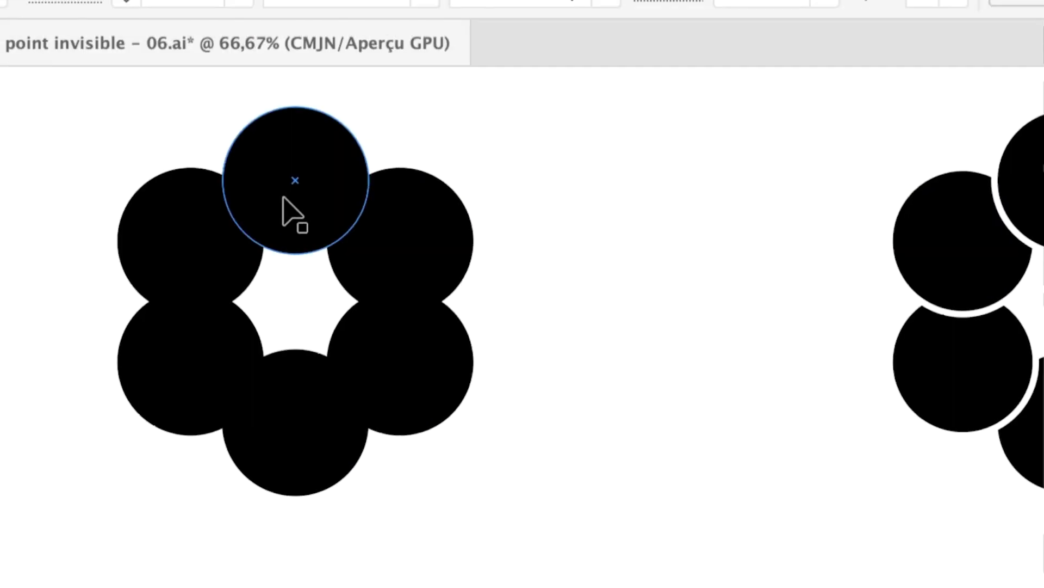
left_click(327, 61)
left_click_drag(327, 61, 286, 380)
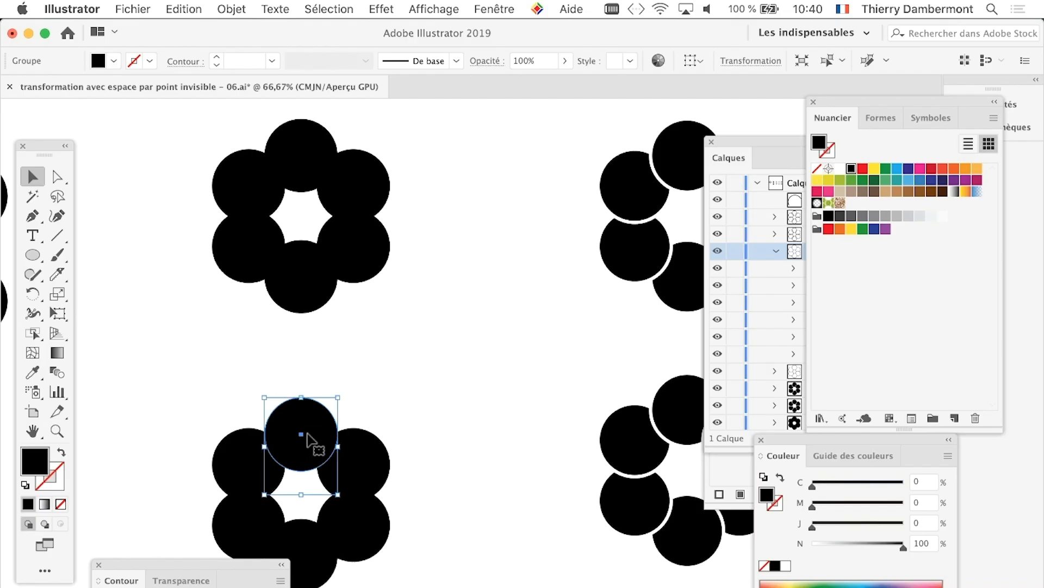
left_click_drag(315, 403, 313, 390)
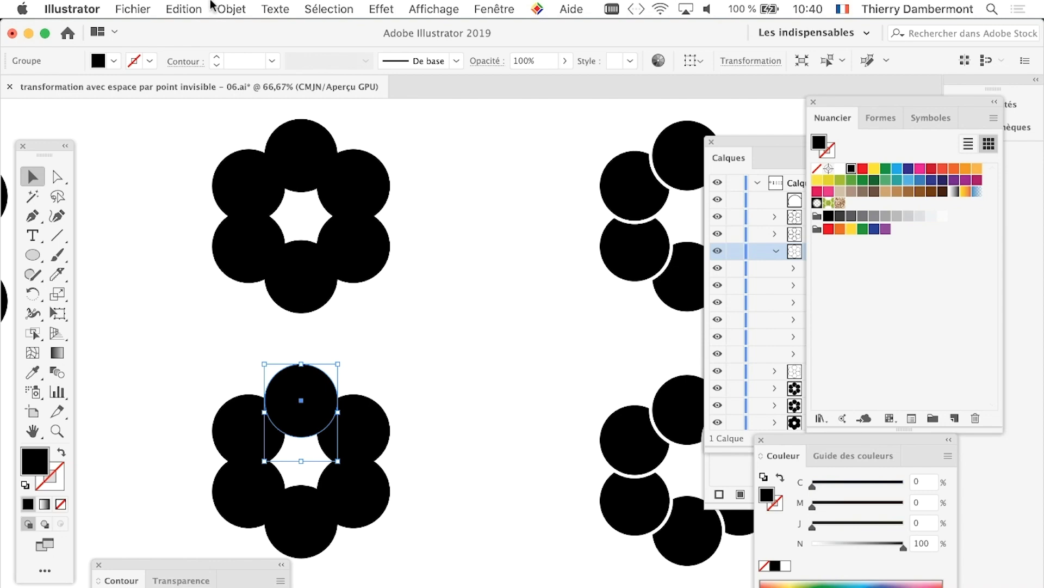
Use a menu command, check the flower's circle paths with Direct Selection, then deselect.
left_click(228, 9)
left_click(310, 204)
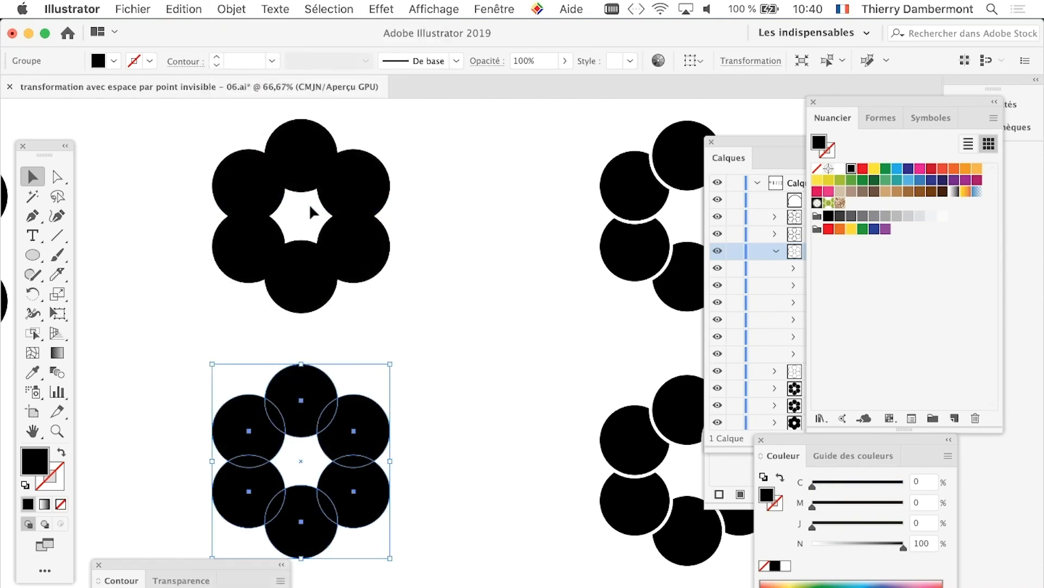
key("a")
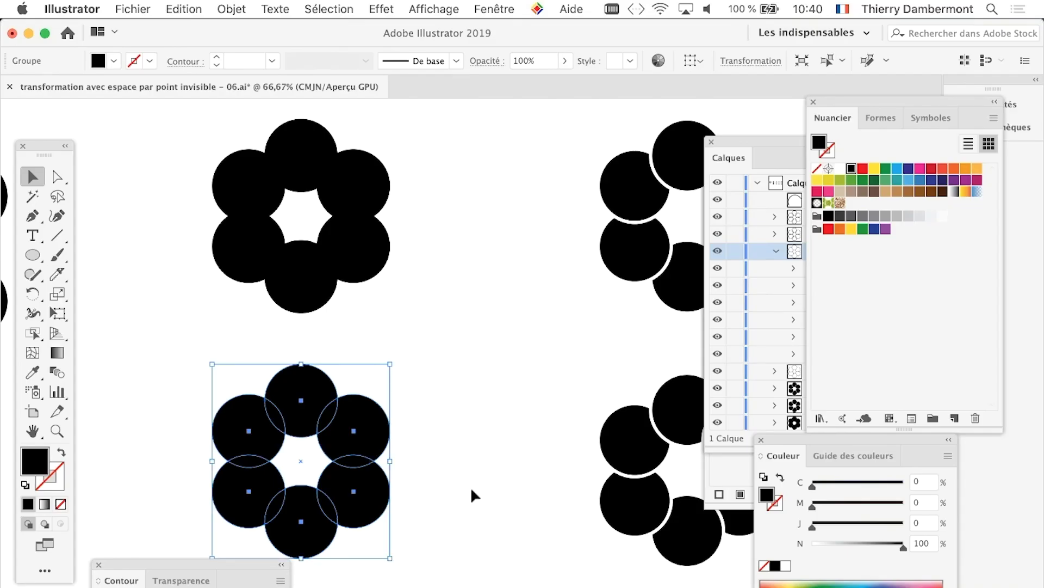
left_click(471, 486)
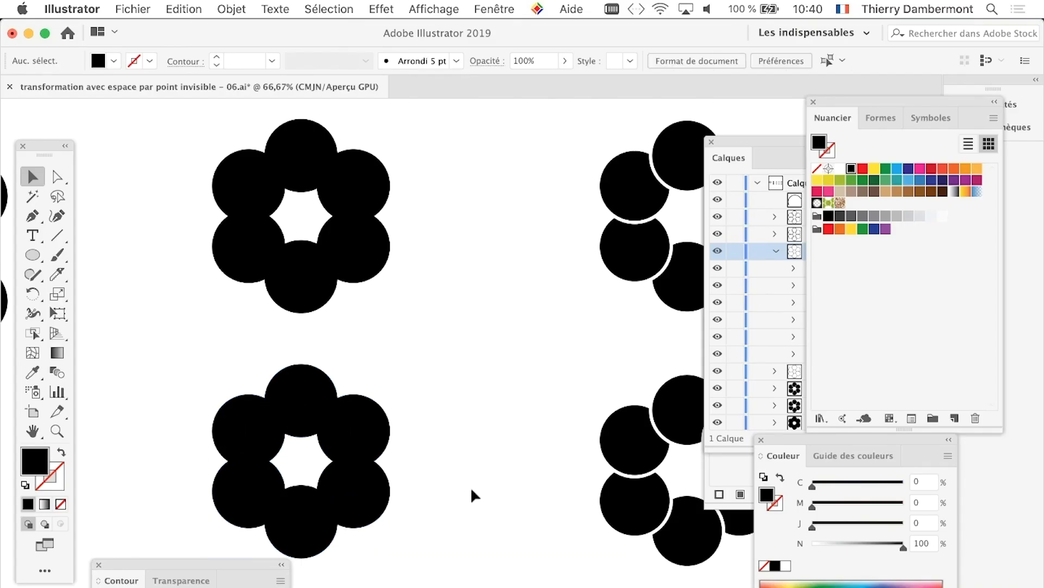
Zoom out and pan to show the full rows of flowers.
scroll(471, 486, "down", 2)
scroll(470, 488, "down", 2)
scroll(468, 486, "down", 1)
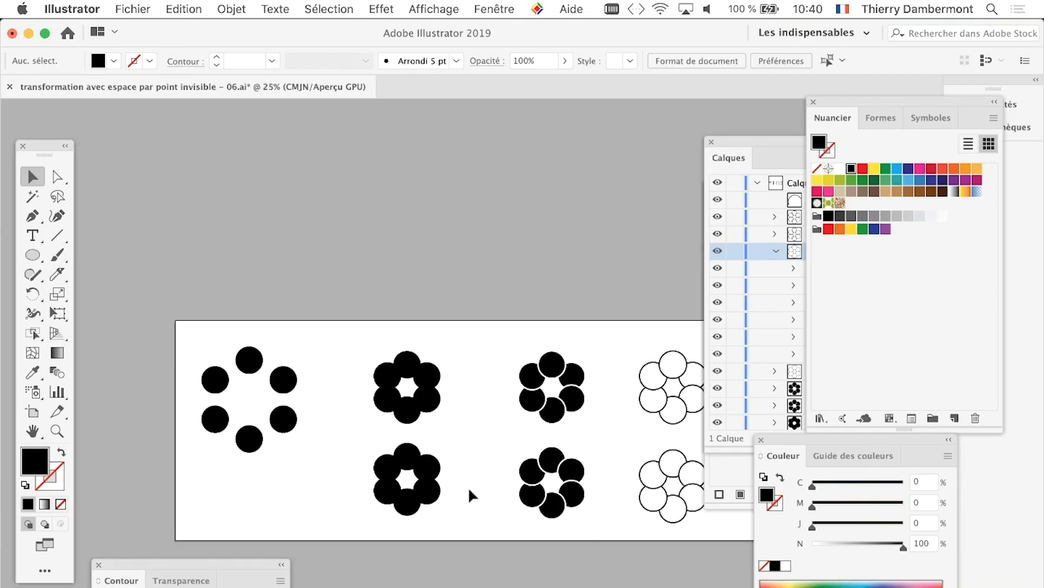
left_click_drag(467, 482, 299, 285)
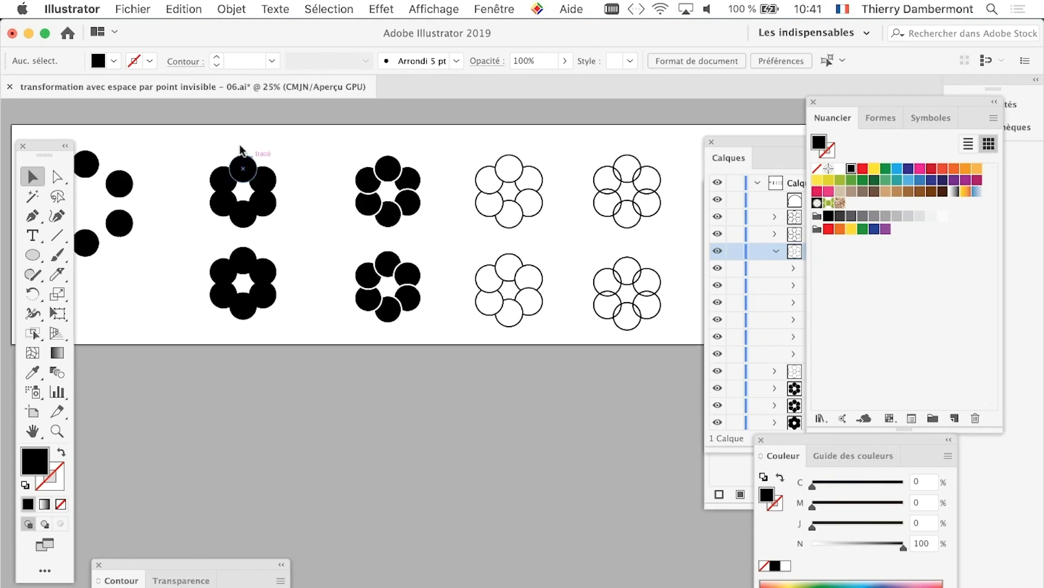
left_click(133, 8)
Save the drawing as 'transformation avec espace par point invisible - 07.ai'.
left_click(173, 147)
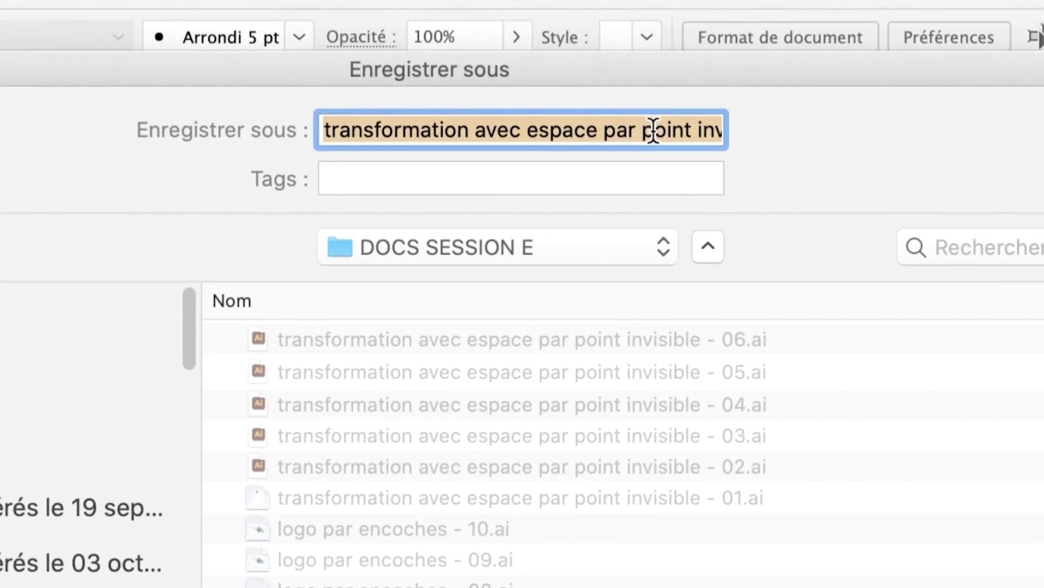
key("Right")
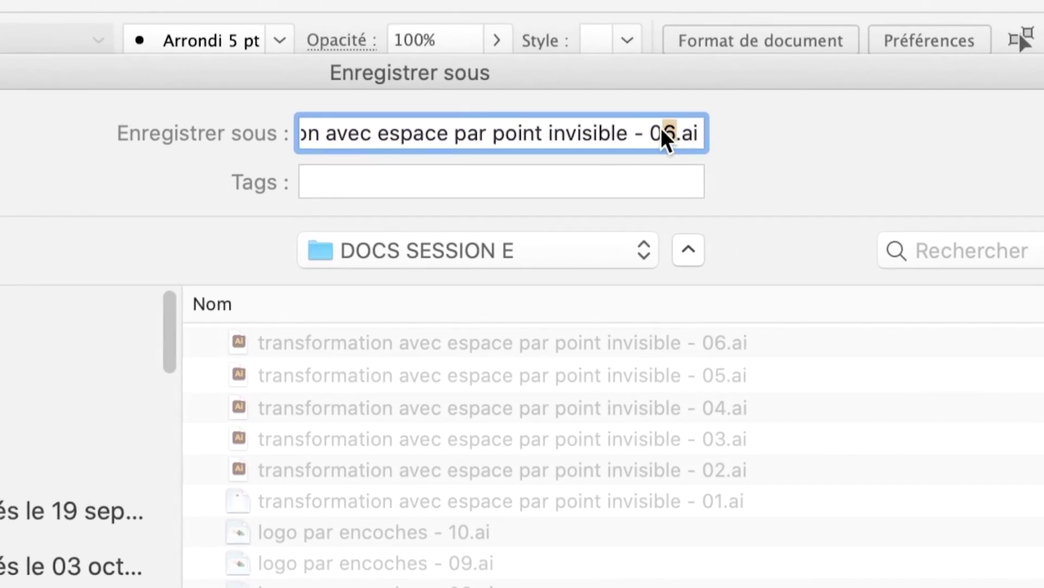
left_click(699, 127)
key("BackSpace")
type("7")
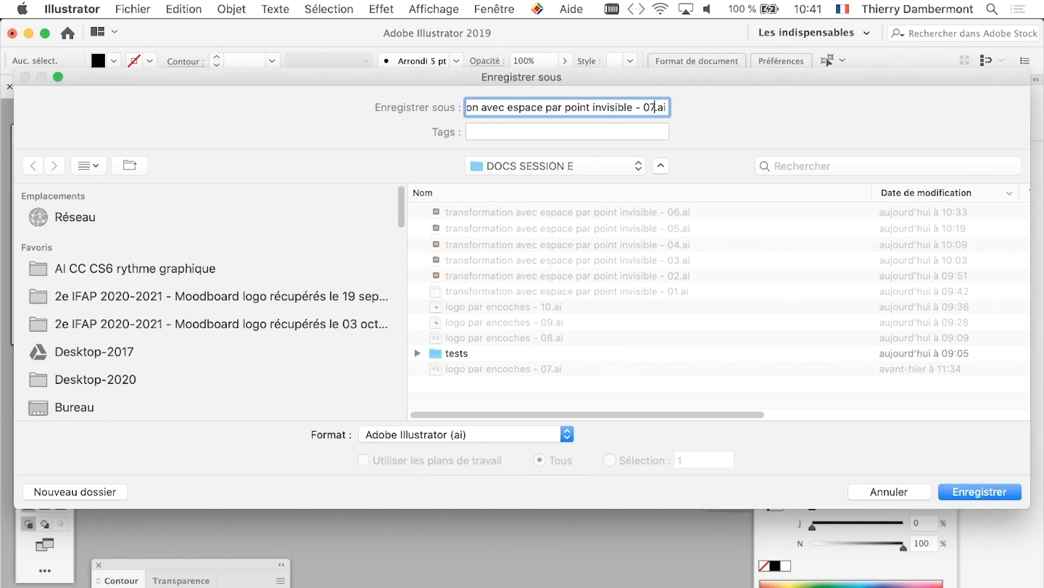
key("Return")
key("Return")
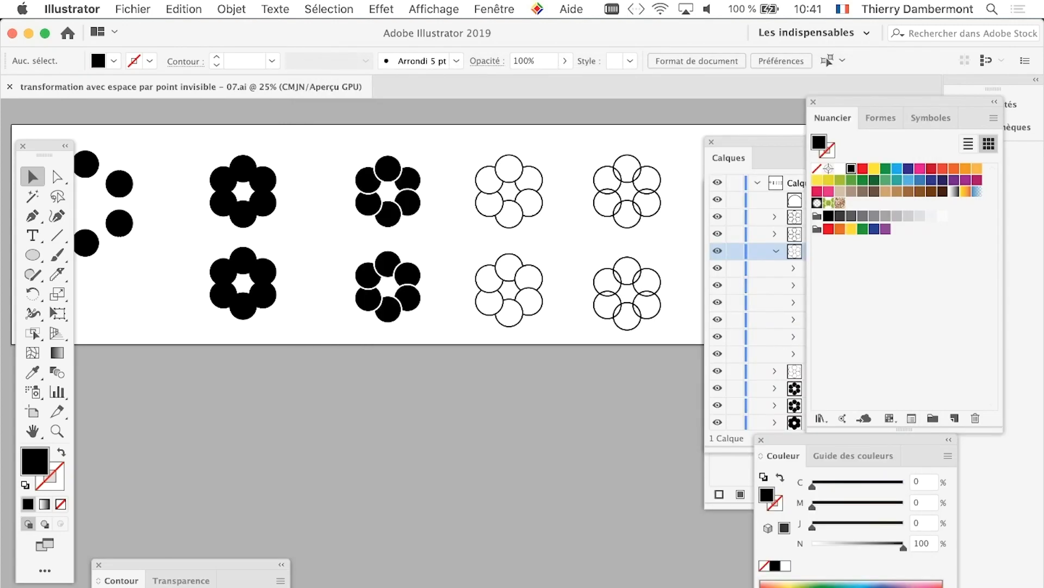
scroll(403, 234, "right", 2)
Zoom out and drag the artboard's bottom edge down to make it taller.
key("super+minus")
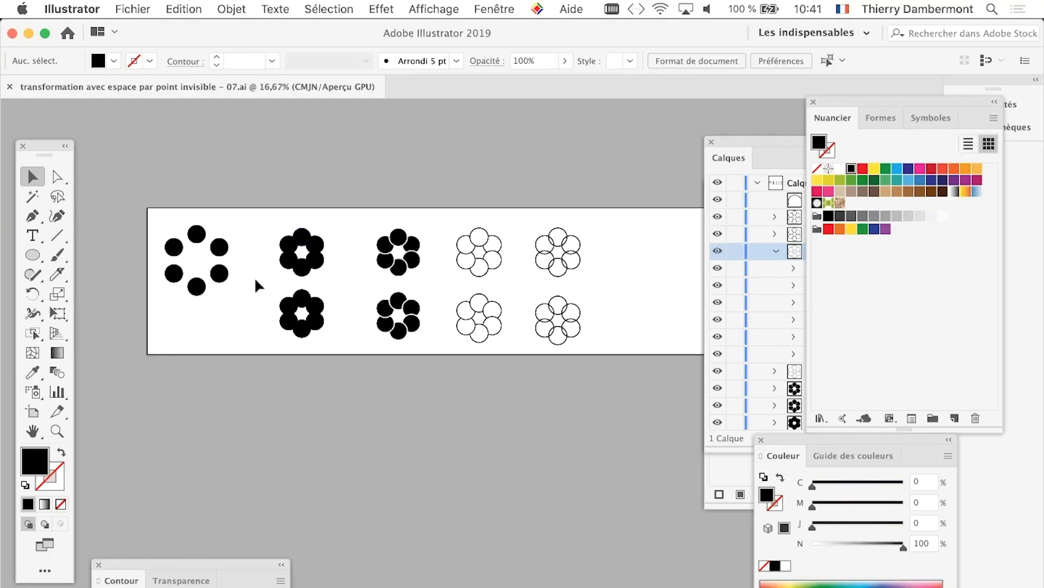
left_click_drag(287, 242, 249, 189)
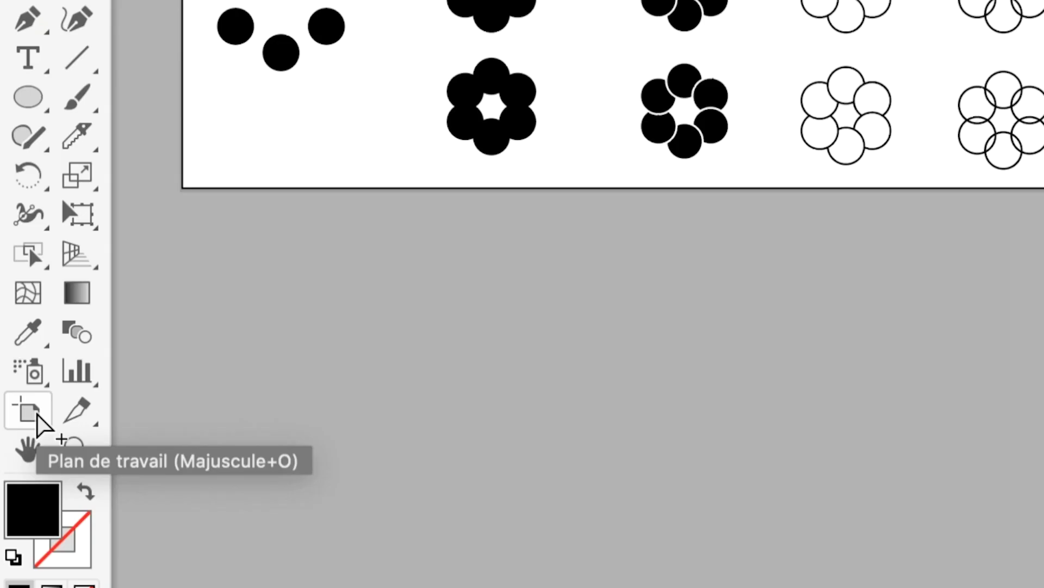
left_click(37, 414)
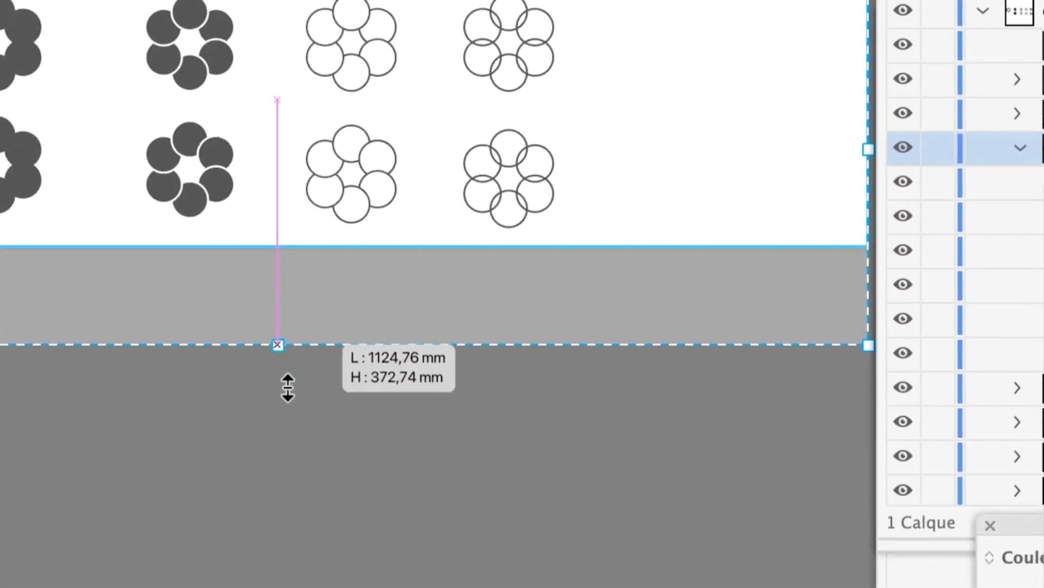
left_click_drag(285, 341, 283, 479)
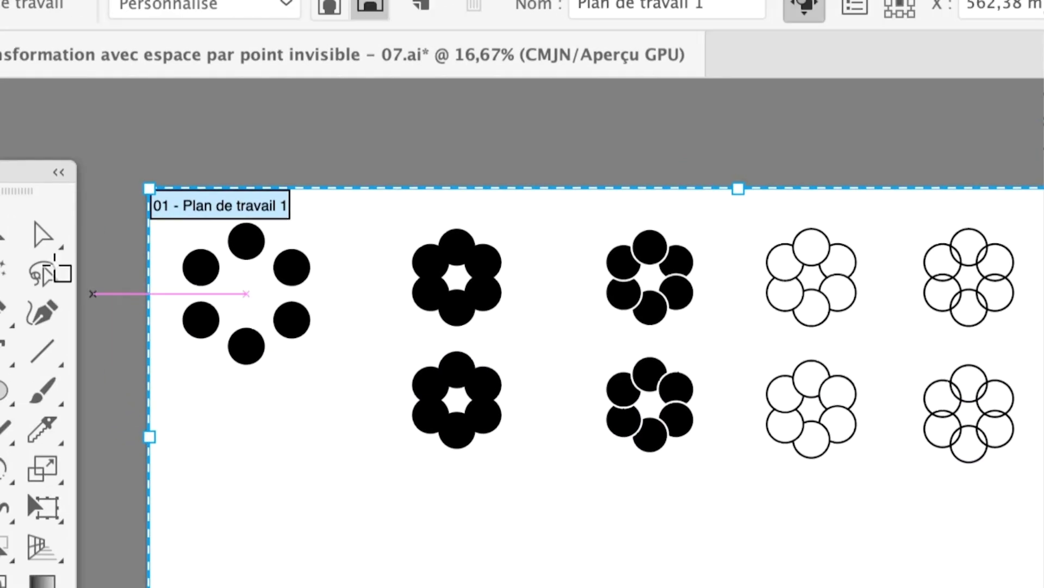
left_click(30, 263)
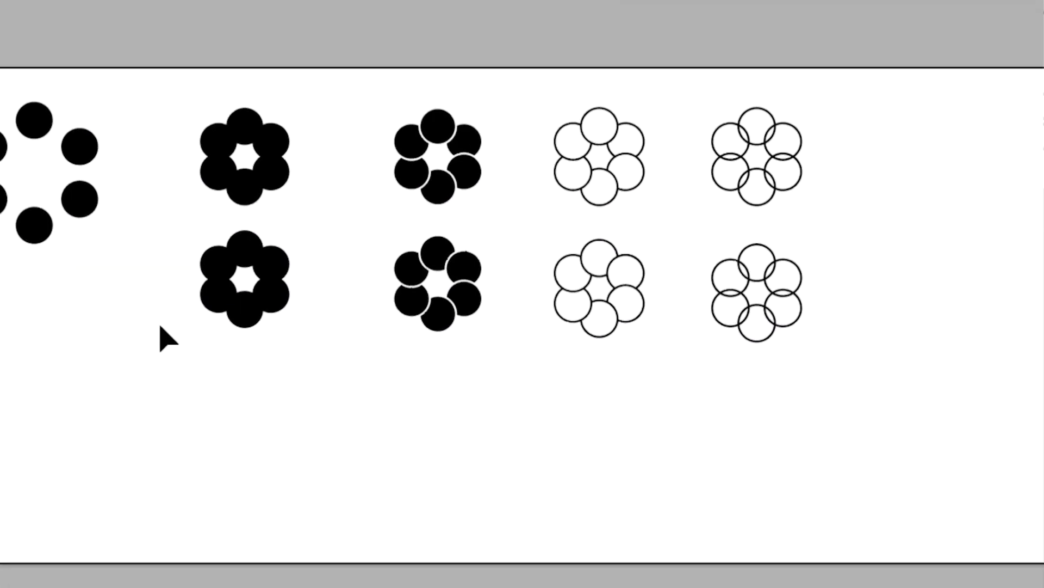
left_click_drag(166, 325, 333, 348)
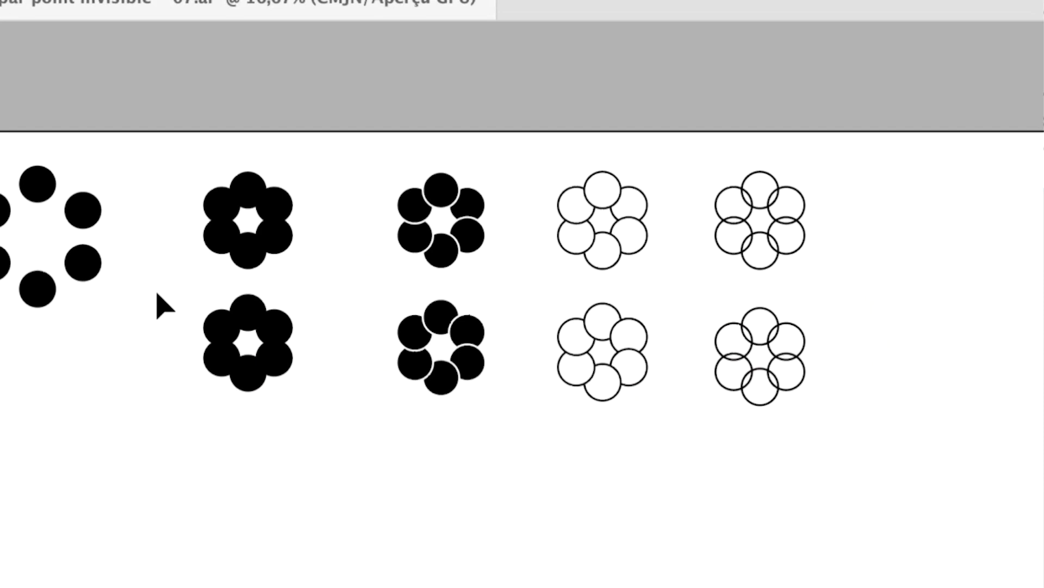
Alt-drag a copy of the bottom row of four flowers into a new third row.
left_click_drag(157, 294, 805, 430)
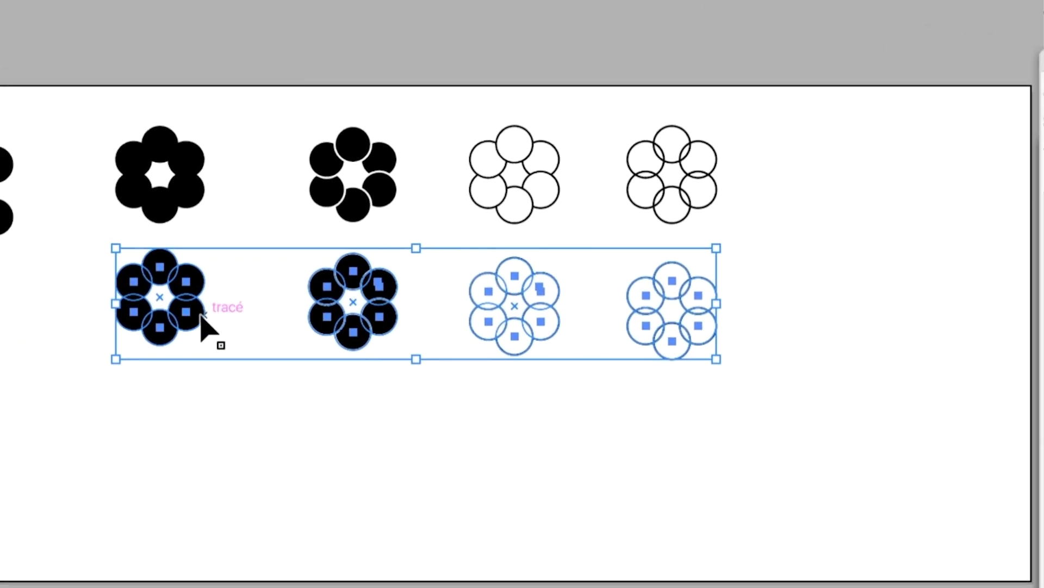
left_click_drag(202, 318, 196, 373, "alt")
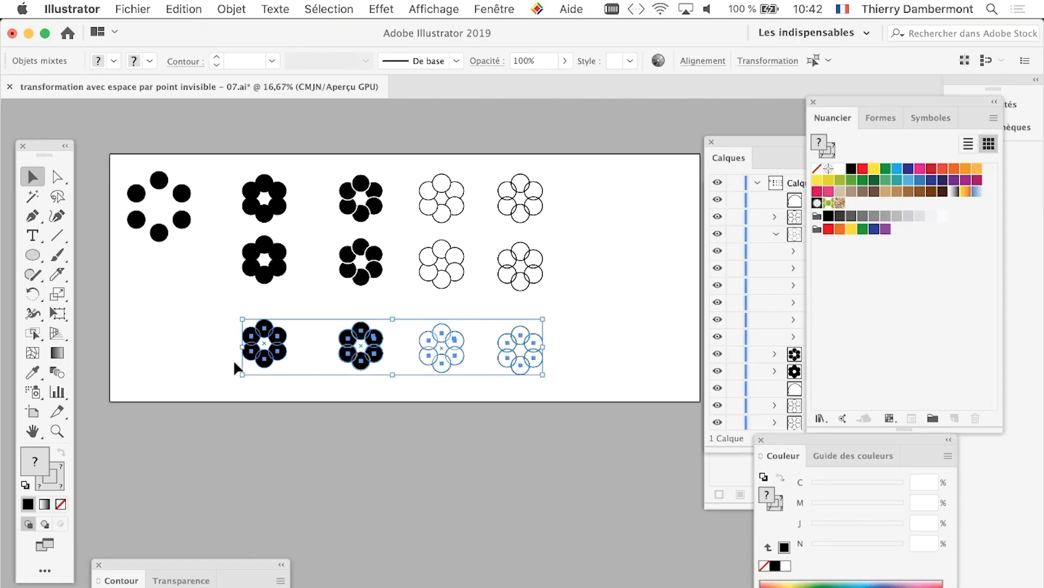
left_click(223, 361)
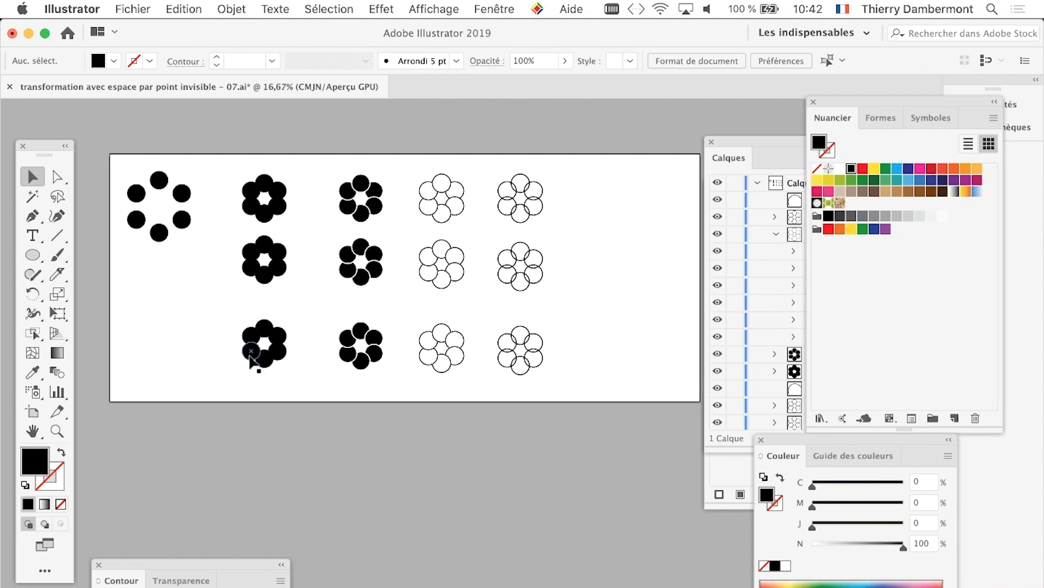
scroll(263, 361, "up", 1)
scroll(381, 378, "up", 1)
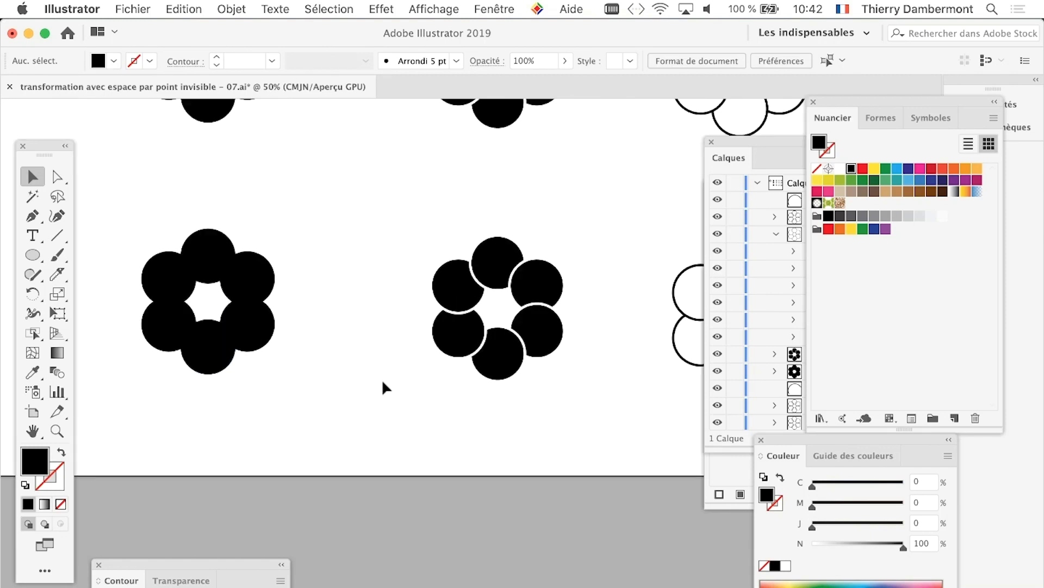
left_click_drag(492, 408, 334, 423)
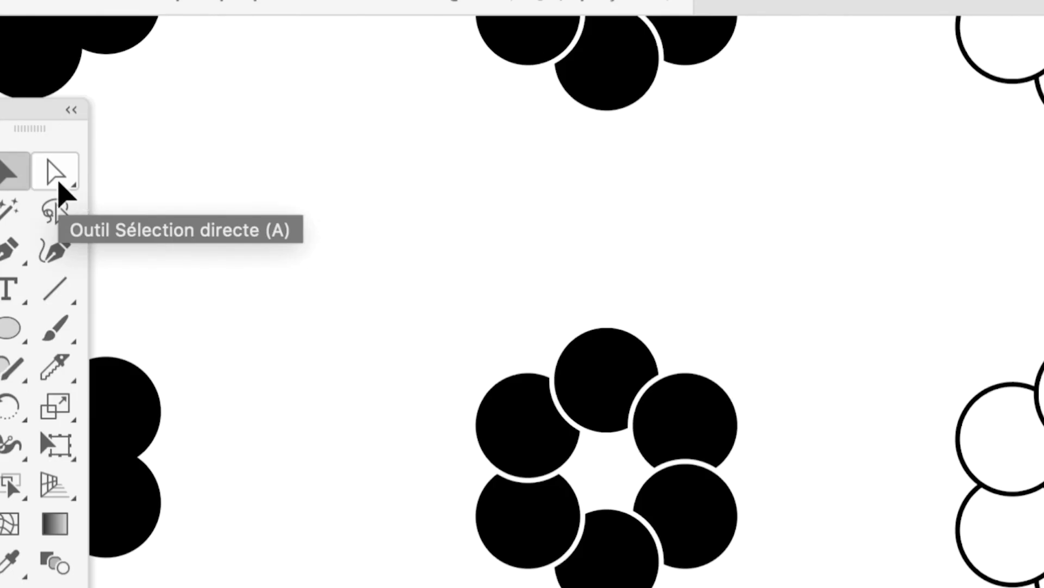
left_click_drag(59, 183, 164, 212)
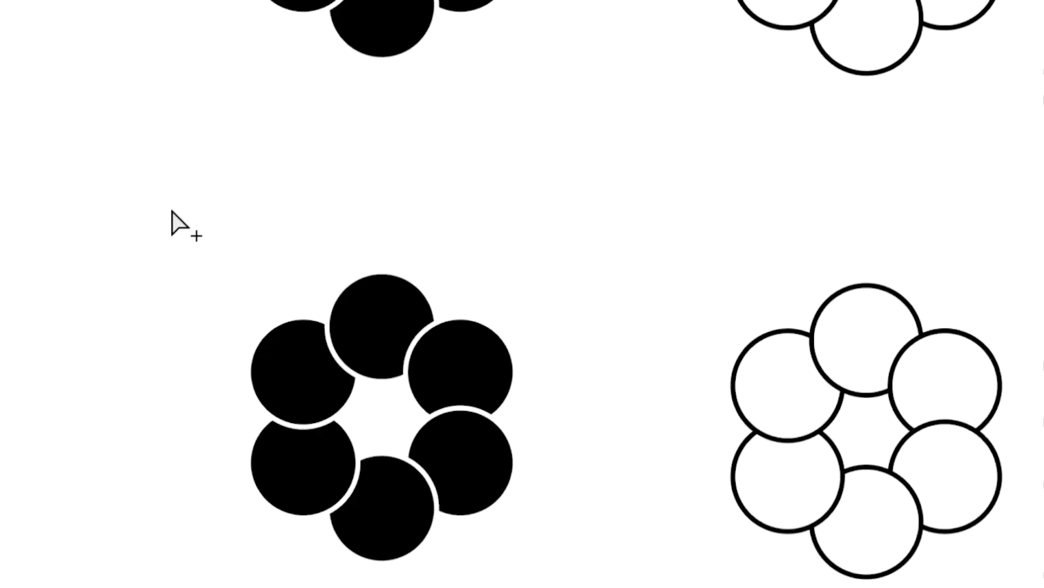
left_click(348, 318)
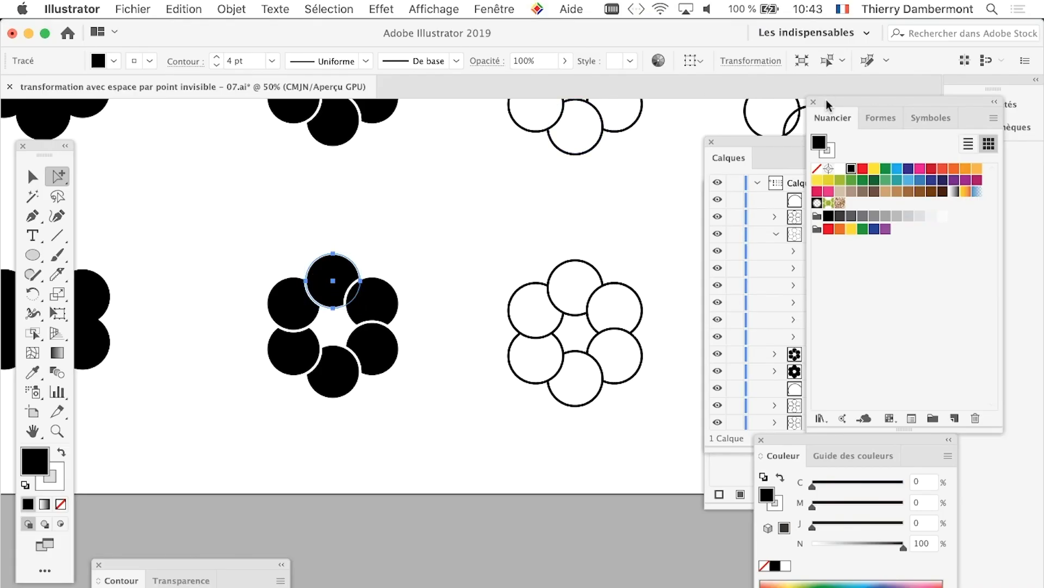
left_click_drag(828, 104, 527, 143)
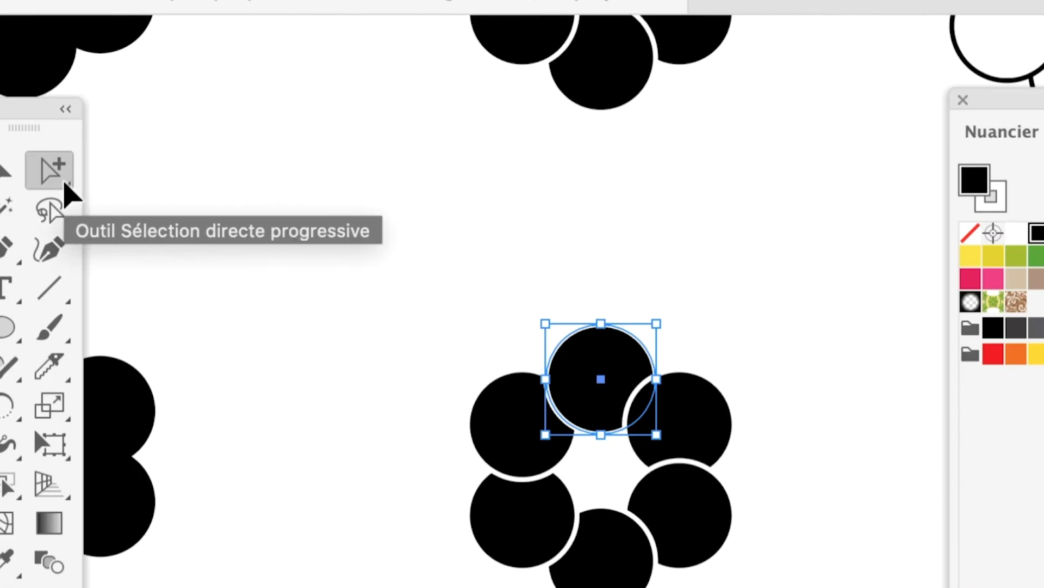
left_click(63, 180)
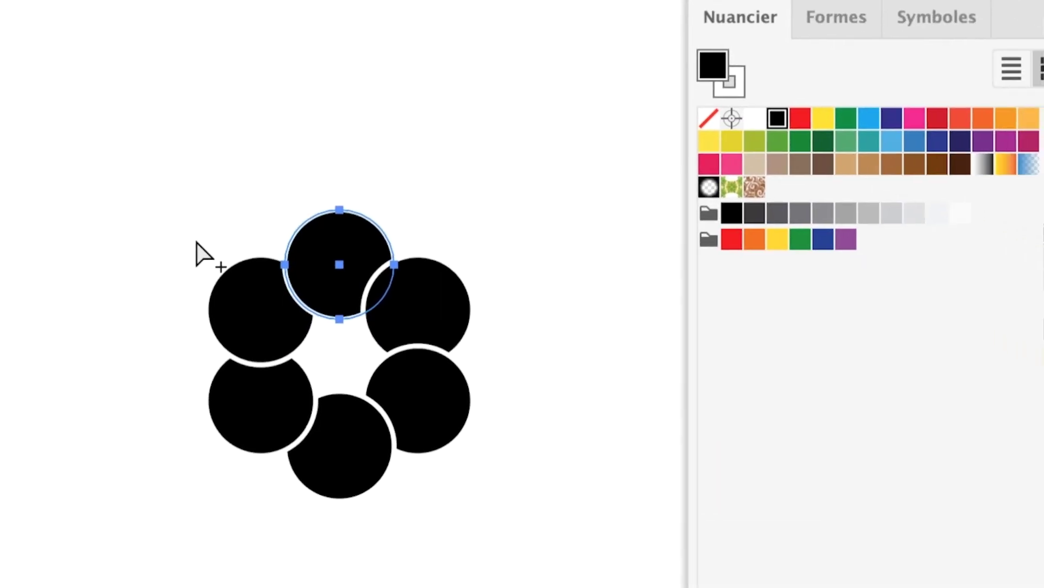
left_click(46, 179)
left_click(135, 214)
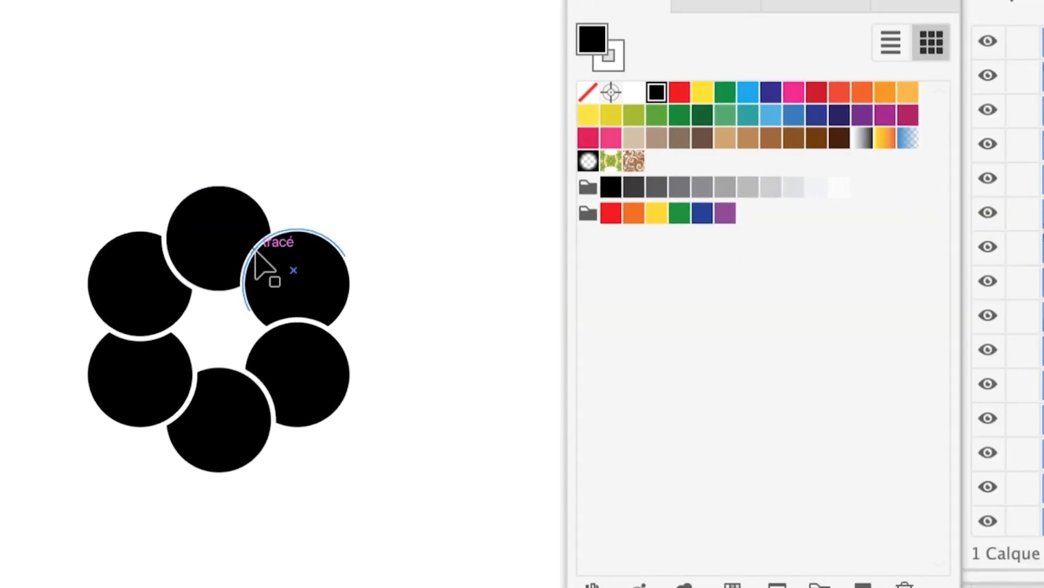
left_click(254, 254)
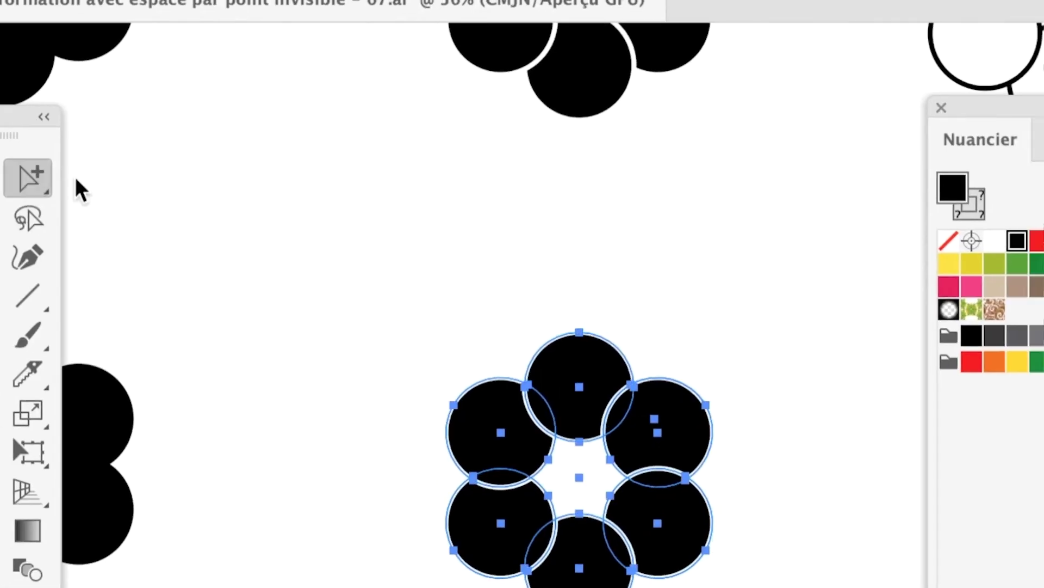
left_click(539, 383)
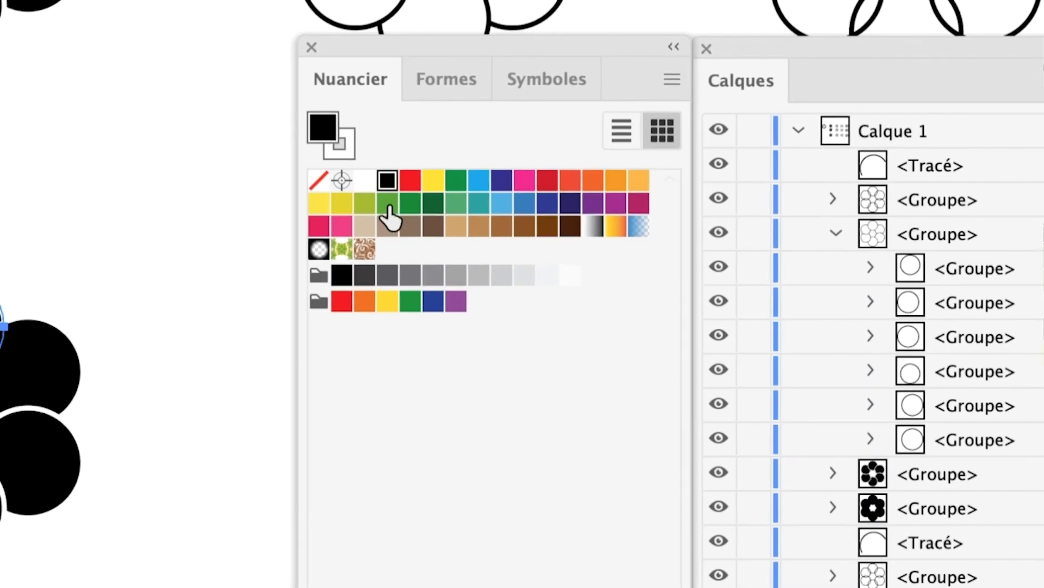
left_click(390, 214)
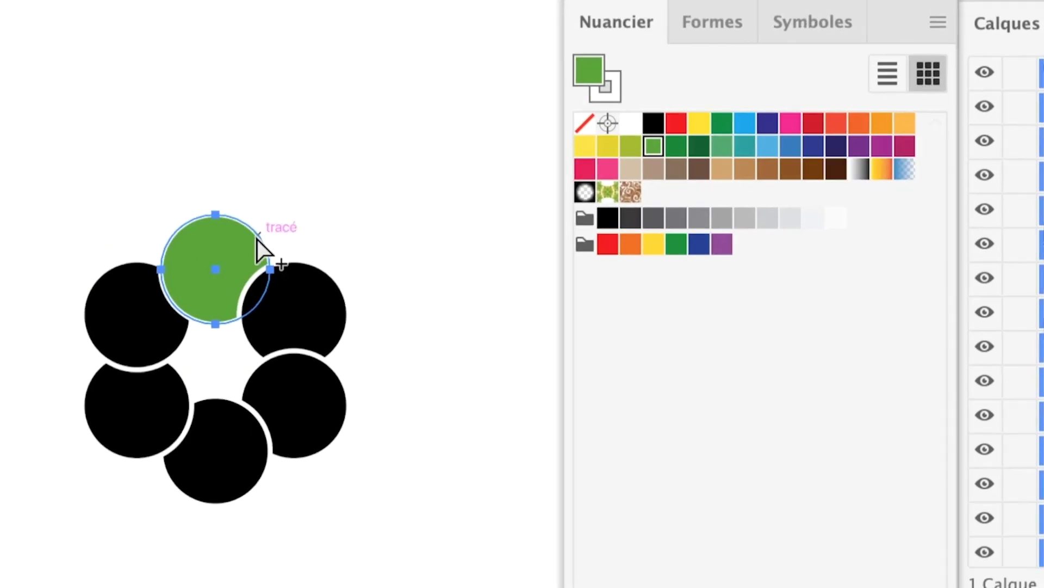
left_click(294, 384)
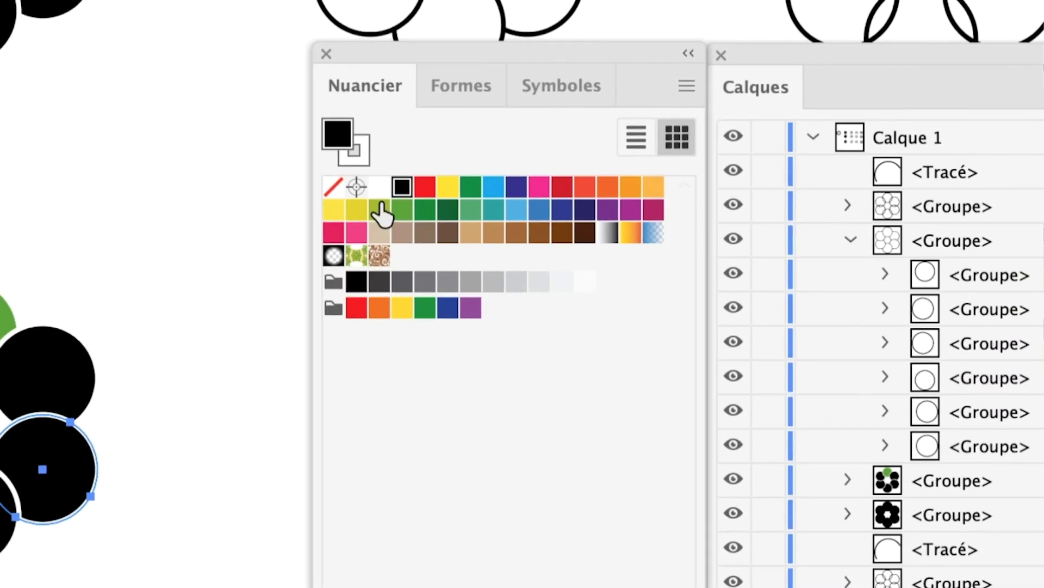
left_click(334, 210)
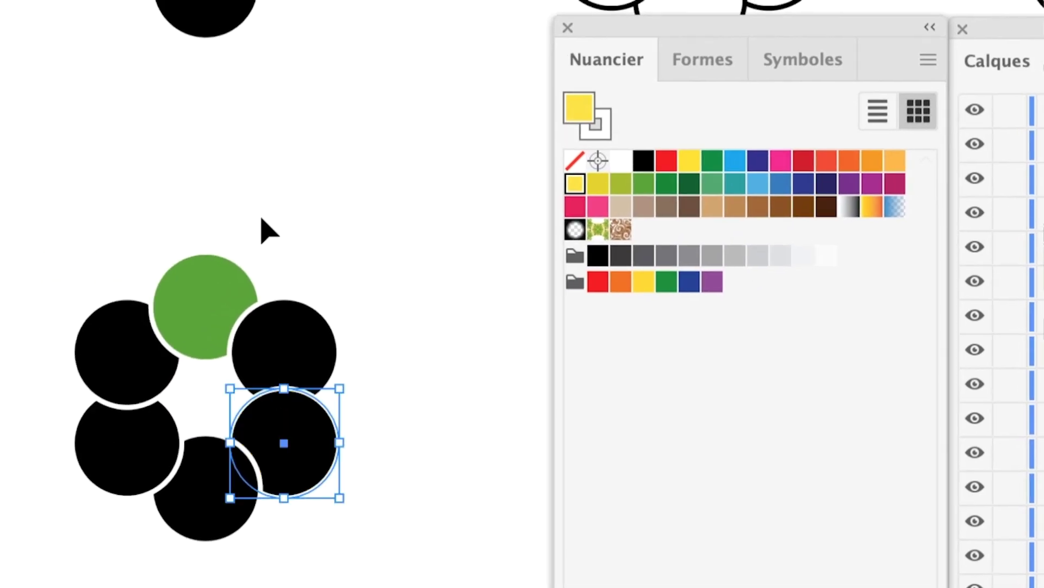
key("ctrl+z")
key("ctrl+z")
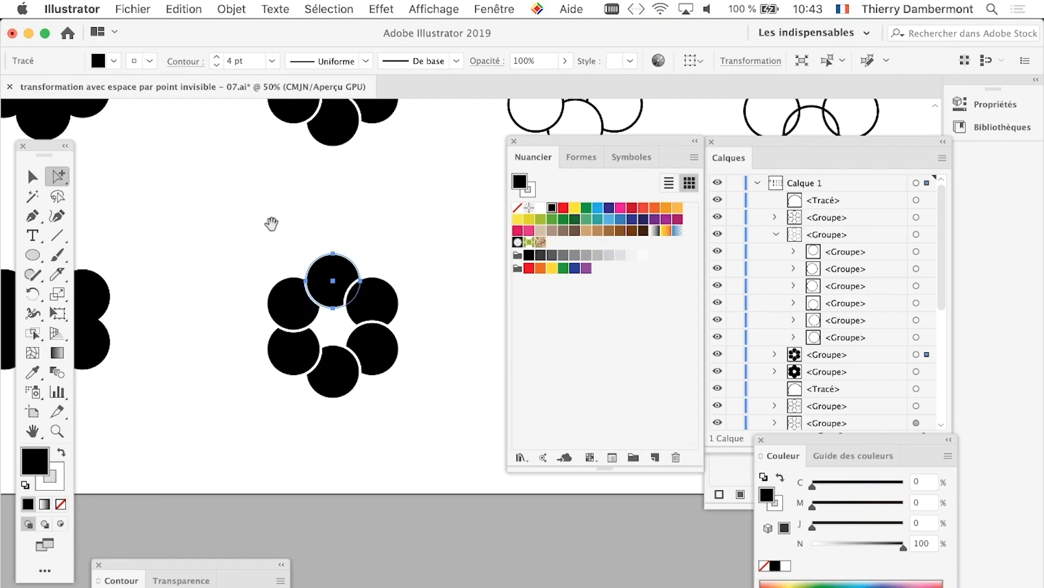
left_click_drag(271, 223, 365, 246)
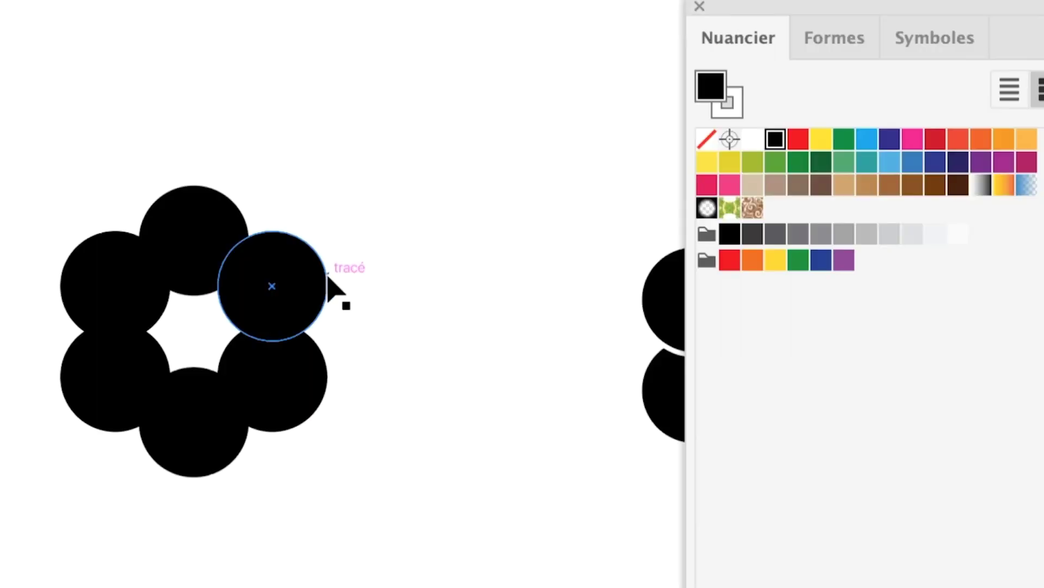
left_click(328, 282)
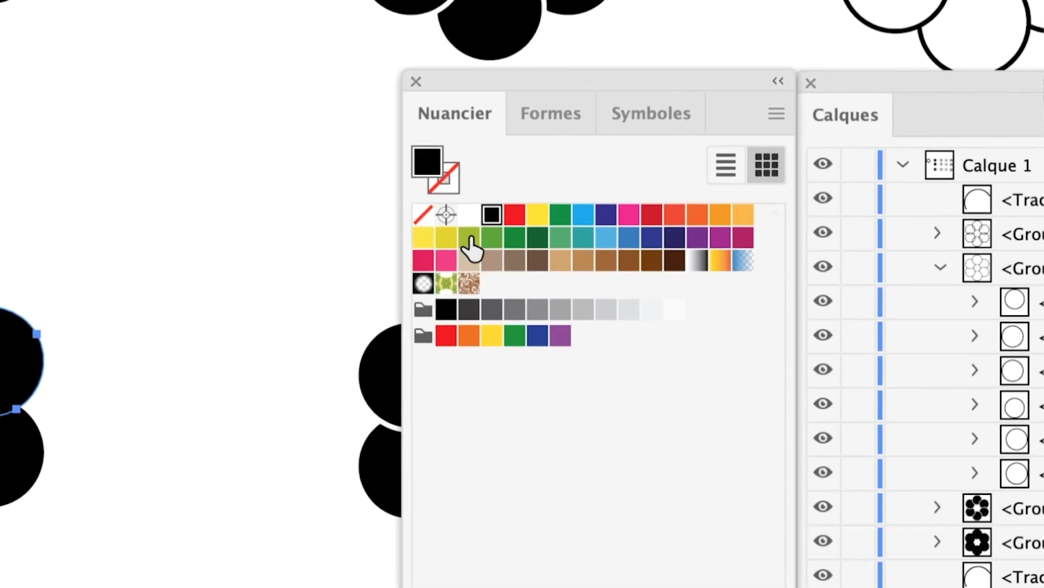
left_click(459, 240)
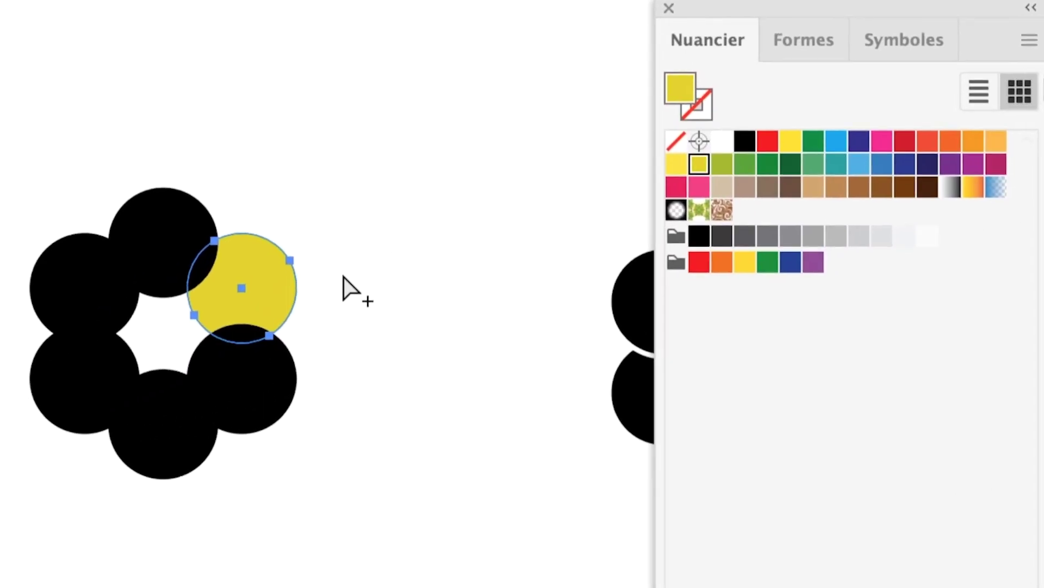
key("cmd+z")
left_click(351, 288)
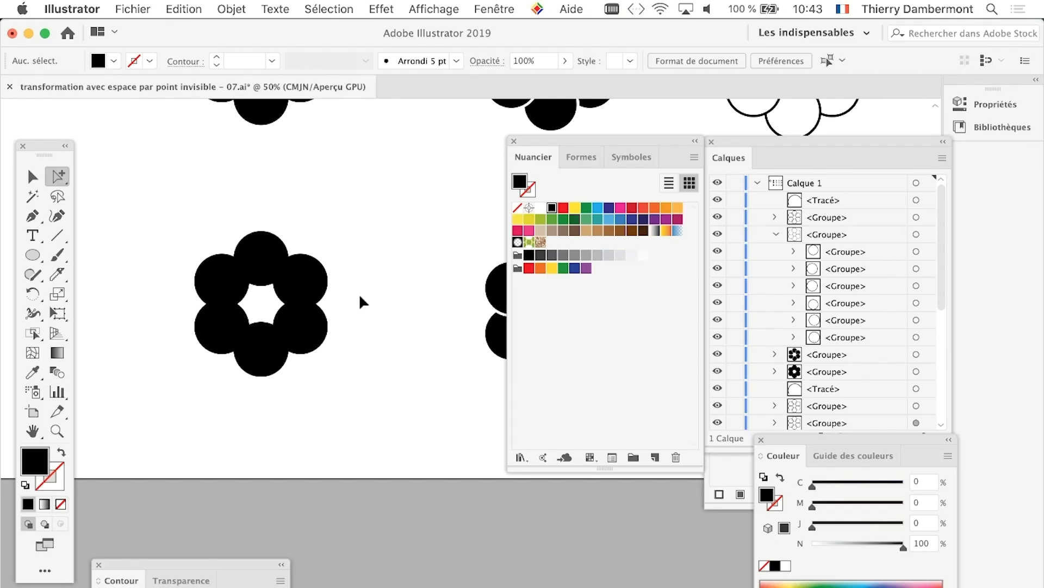
left_click_drag(311, 276, 115, 334)
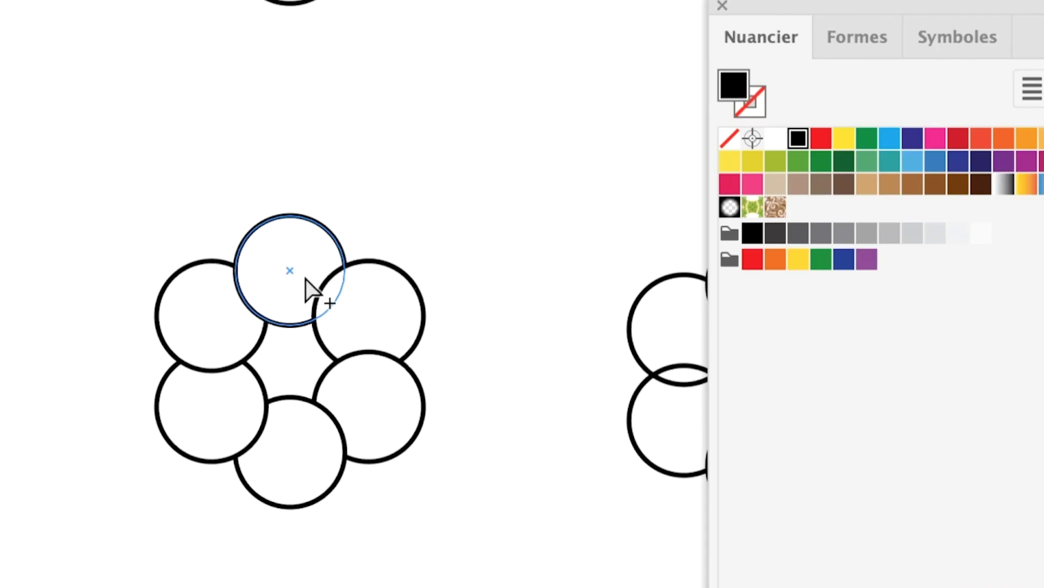
left_click(317, 275)
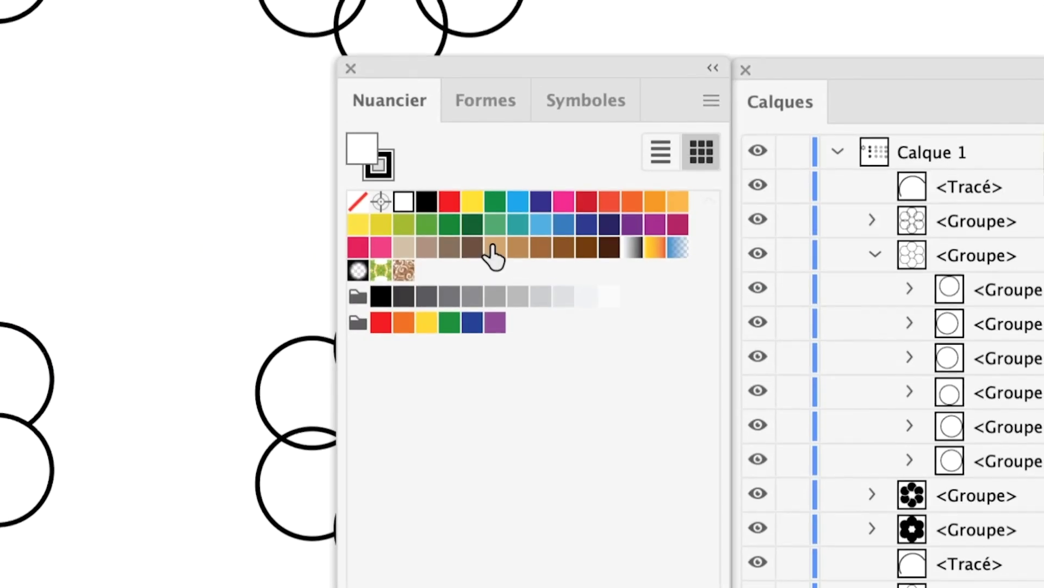
left_click(808, 190)
key("ctrl+z")
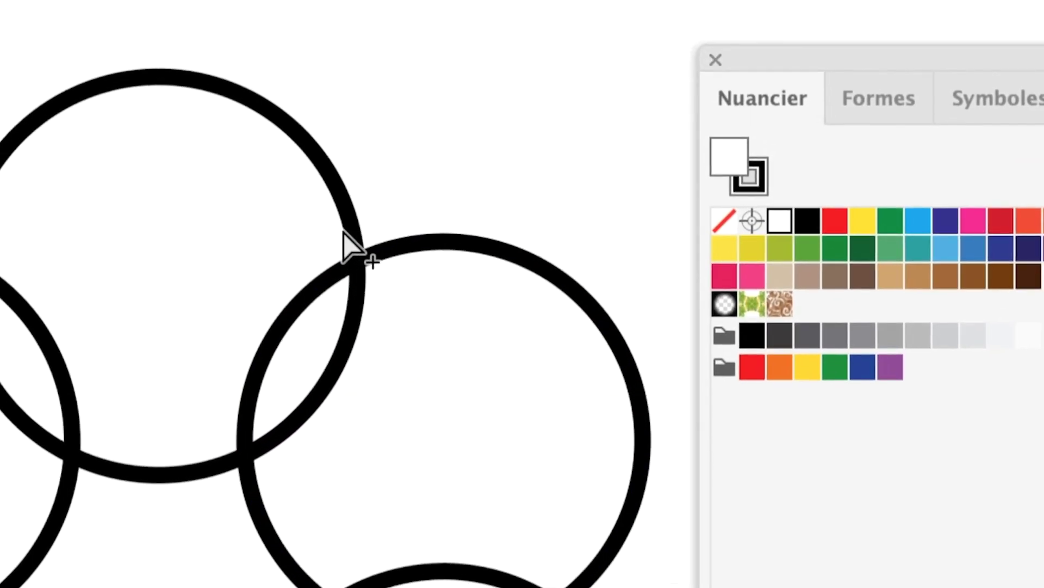
left_click(344, 230)
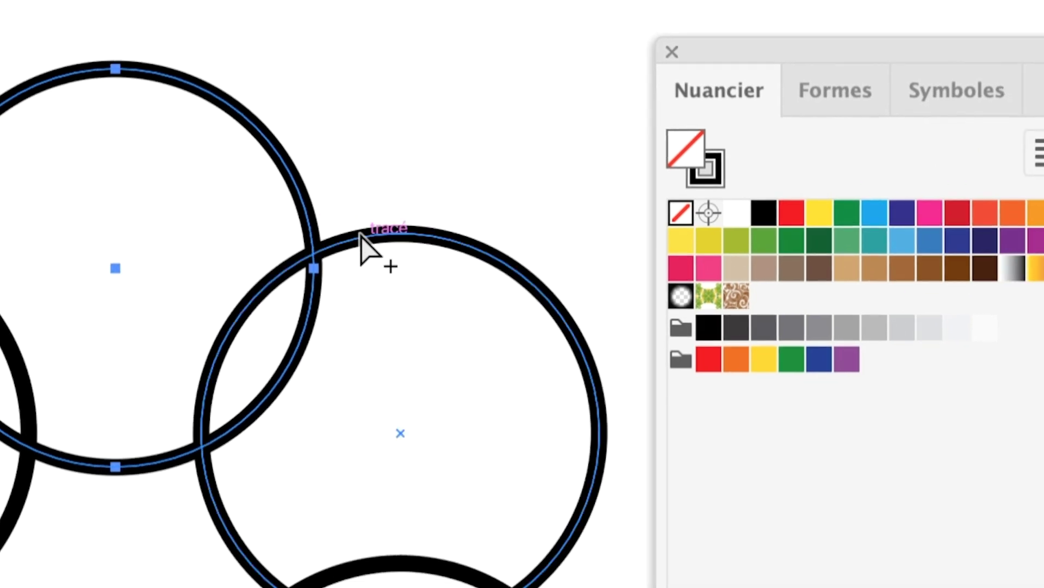
left_click(401, 248)
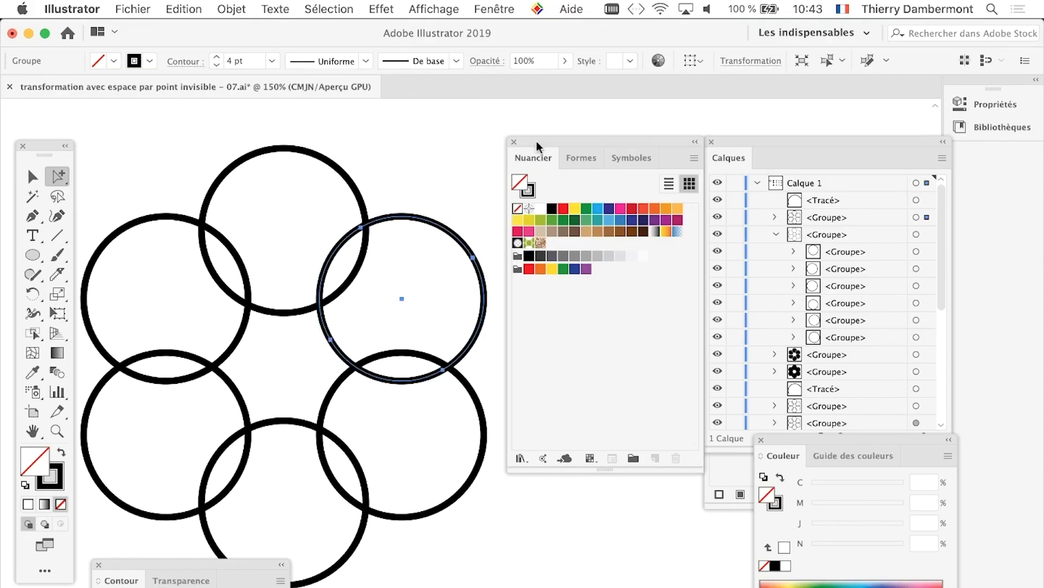
left_click_drag(518, 165, 632, 117)
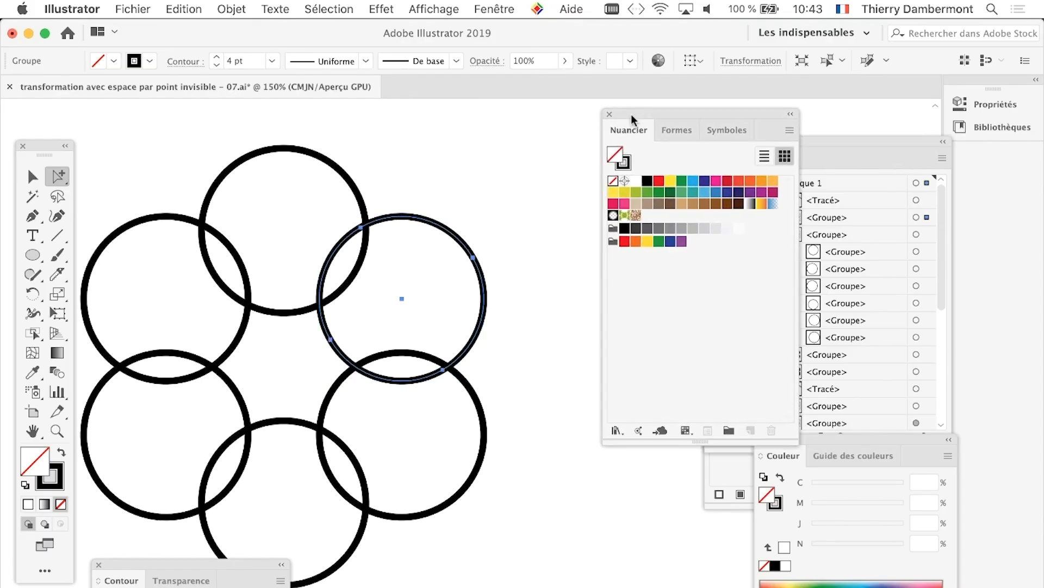
scroll(554, 303, "down", 1)
scroll(554, 302, "down", 1)
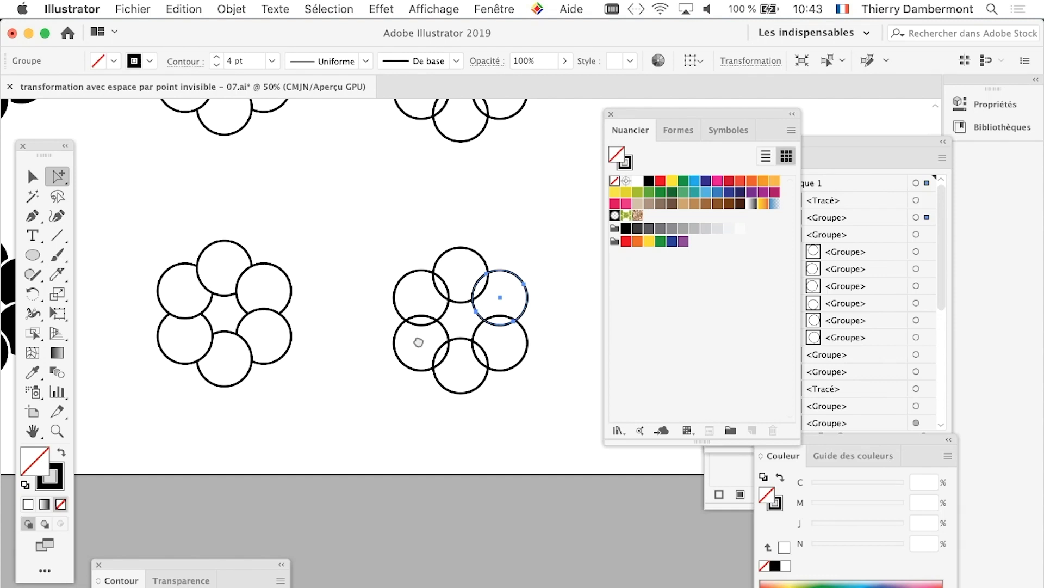
scroll(482, 343, "right", 3)
scroll(381, 289, "up", 2)
scroll(361, 288, "up", 1)
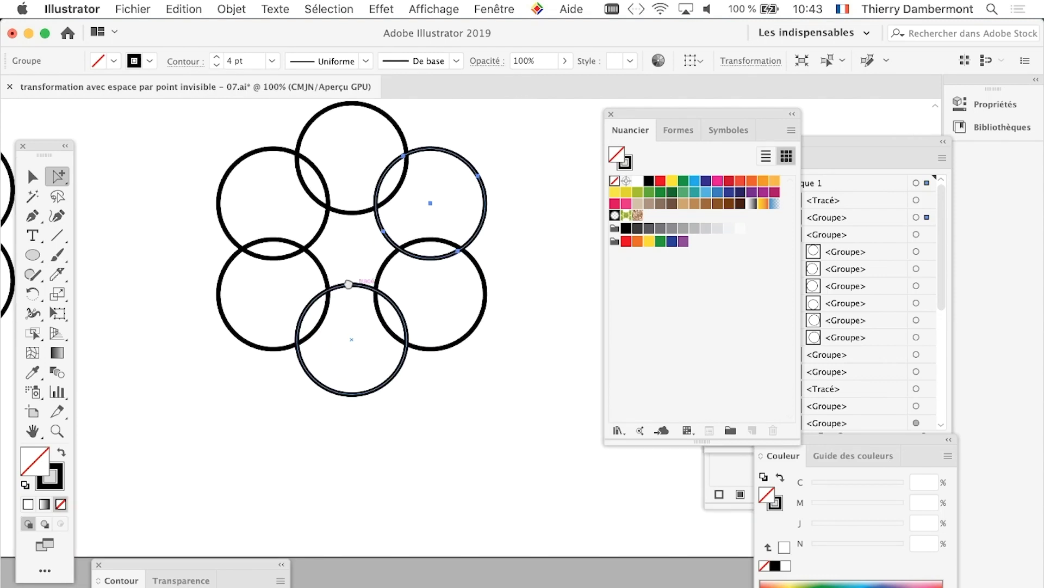
scroll(321, 354, "up", 1)
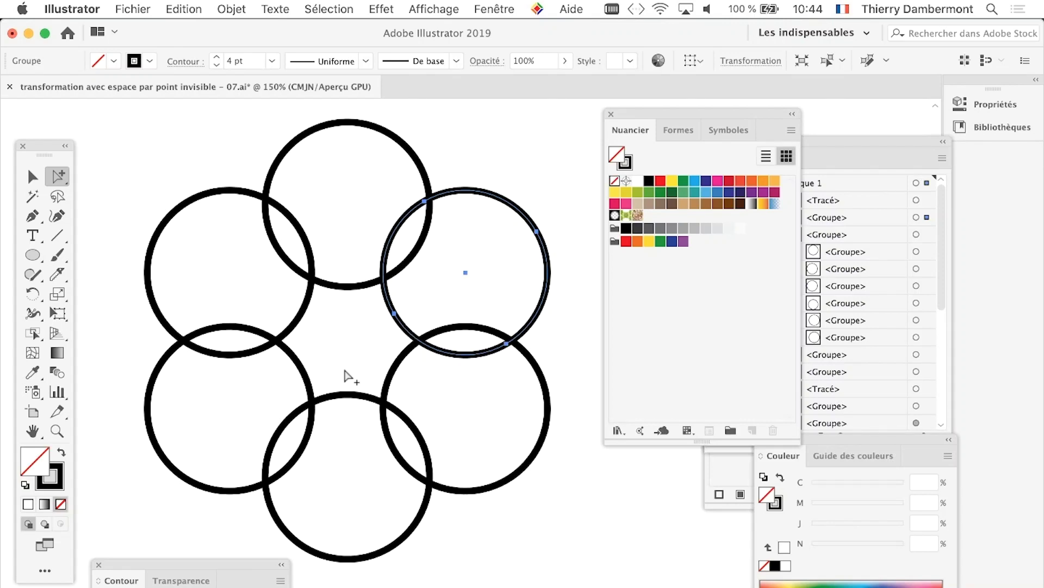
left_click_drag(44, 148, 46, 123)
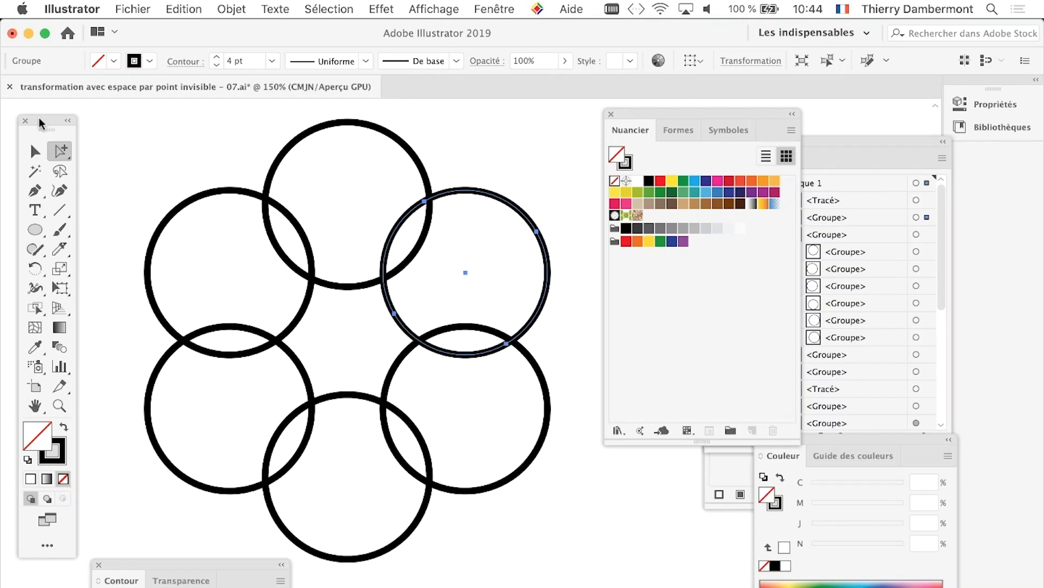
left_click(35, 151)
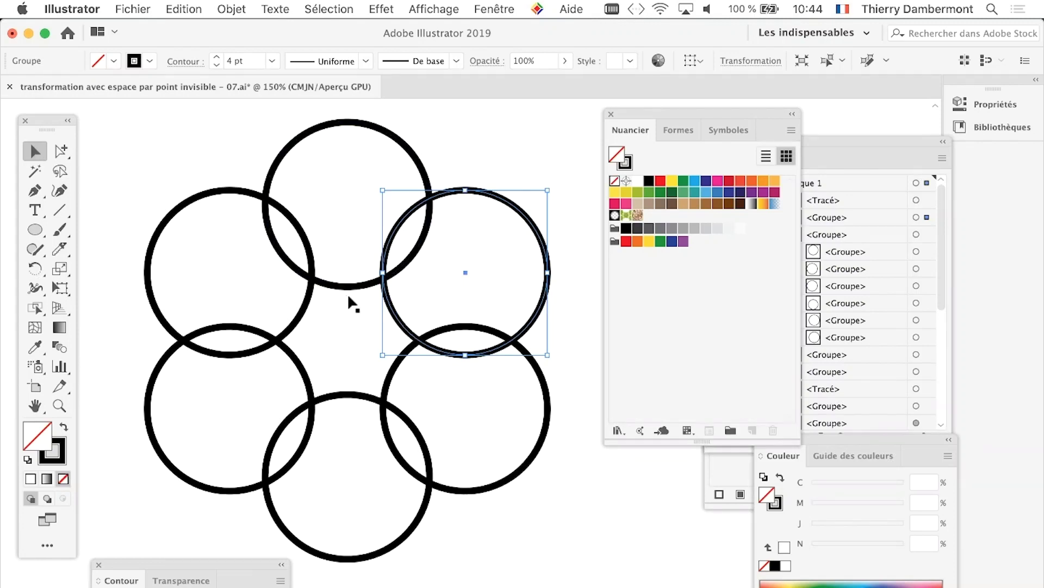
Select the six-circle ring and apply Objet > Peinture dynamique > Créer.
left_click(359, 283)
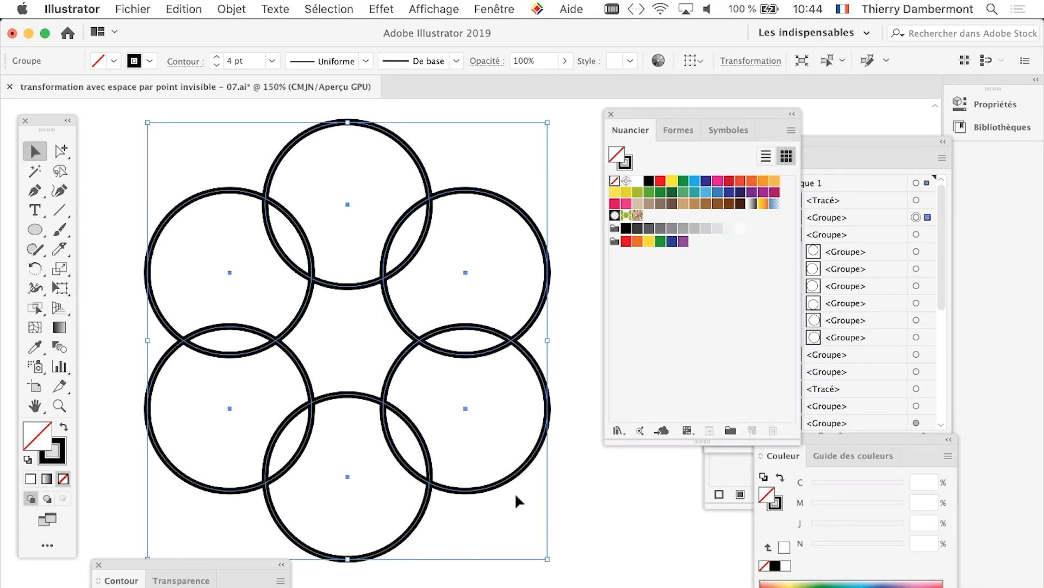
scroll(300, 468, "down", 5)
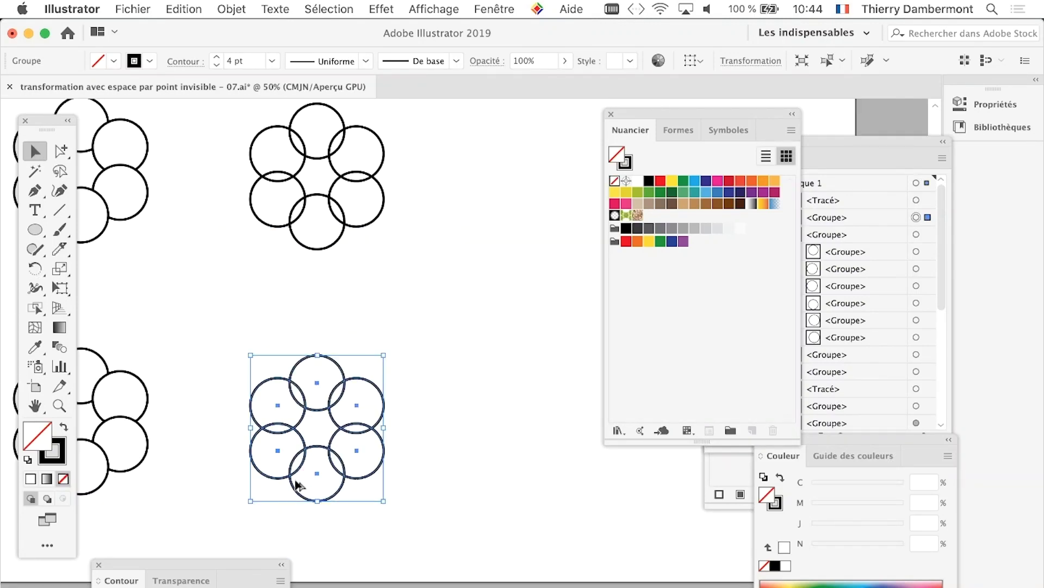
scroll(272, 498, "up", 1)
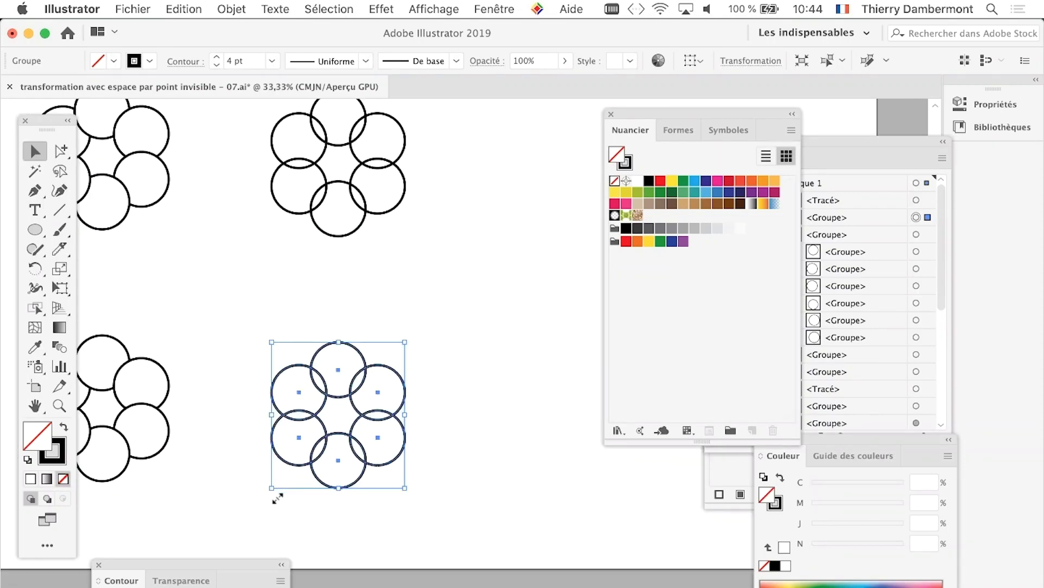
scroll(275, 495, "up", 2)
scroll(283, 468, "up", 2)
scroll(293, 432, "down", 1)
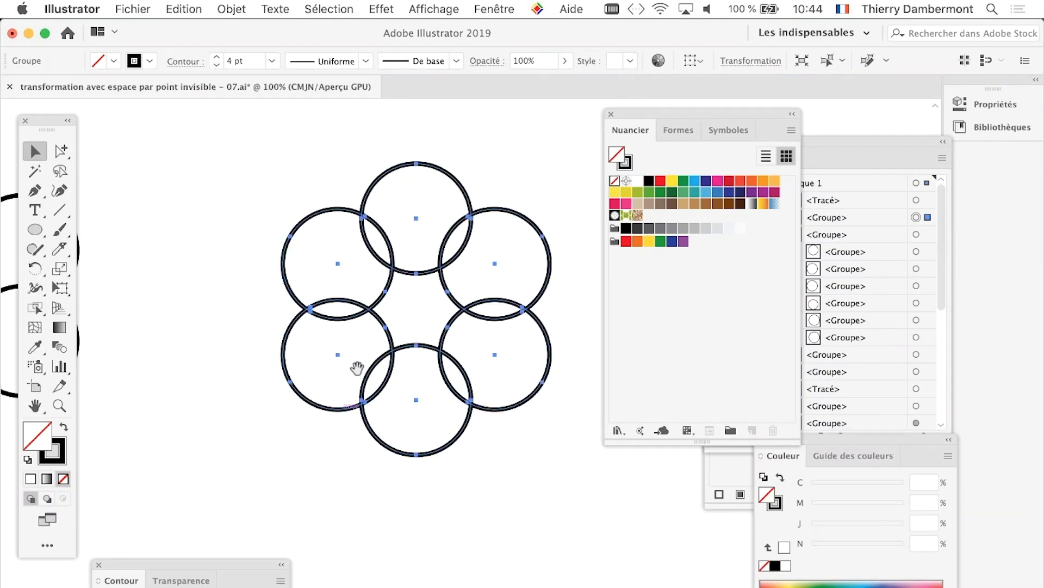
scroll(353, 366, "right", 5)
left_click(220, 6)
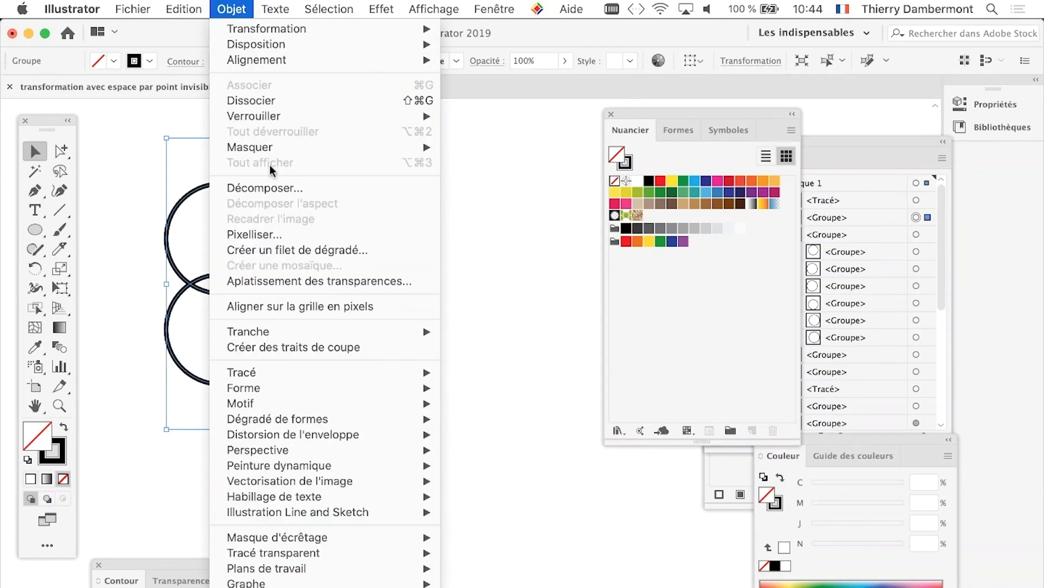
mouse_move(163, 462)
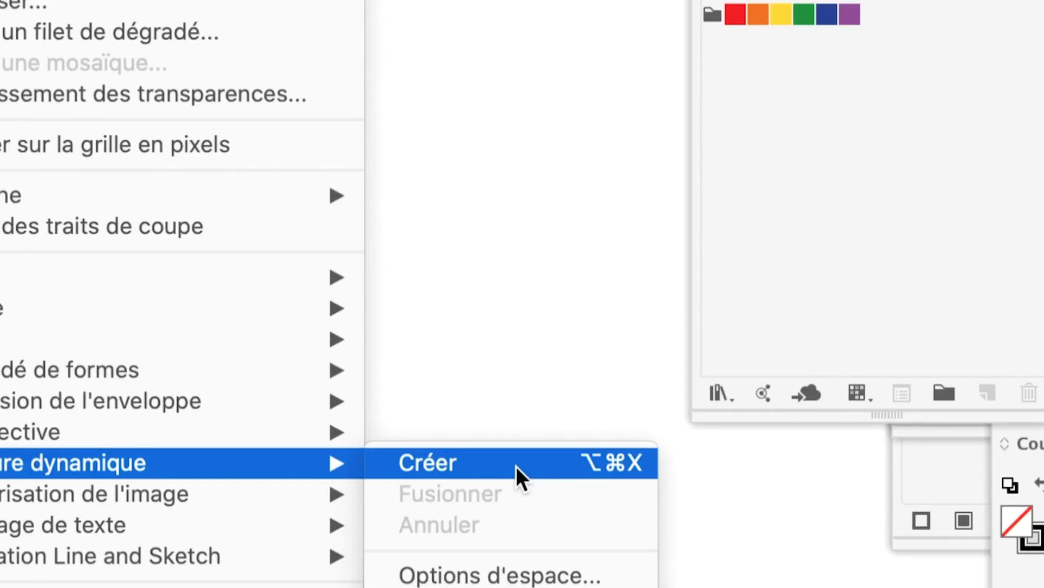
left_click(516, 466)
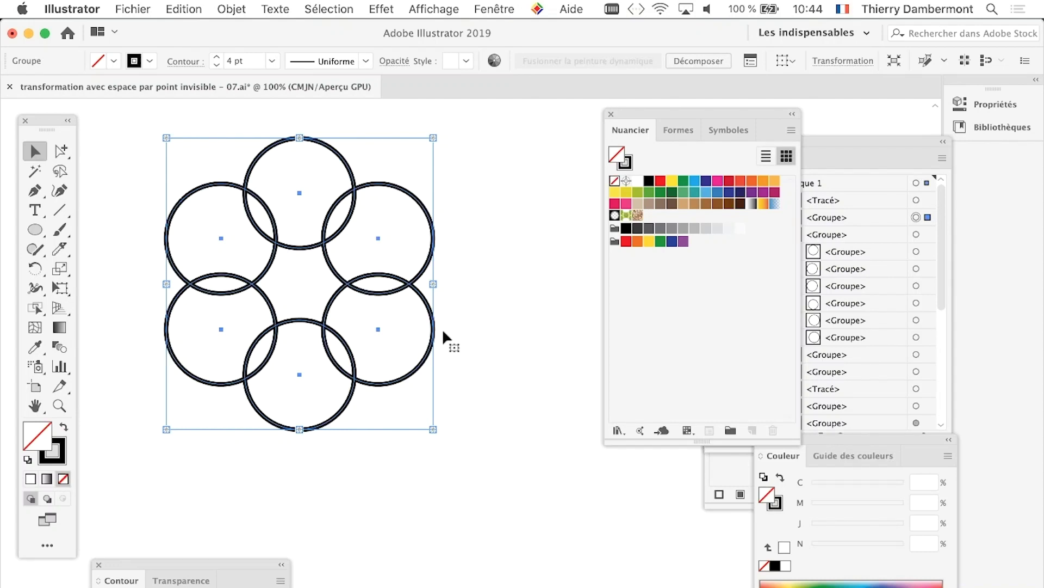
Close the Nuancier panel, move the Calques panel closer, and collapse its expanded groups.
key("a")
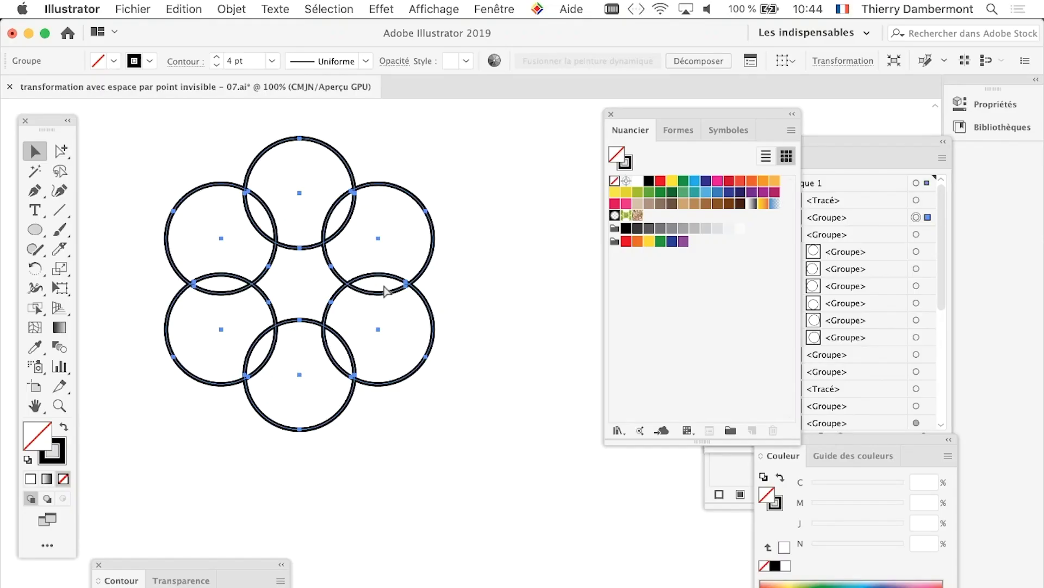
key("v")
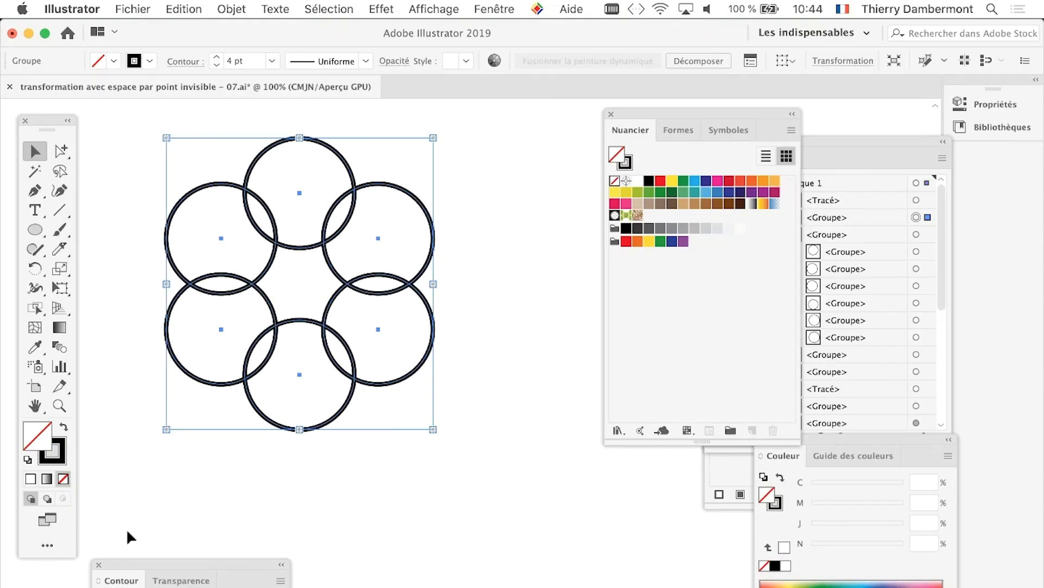
left_click(611, 115)
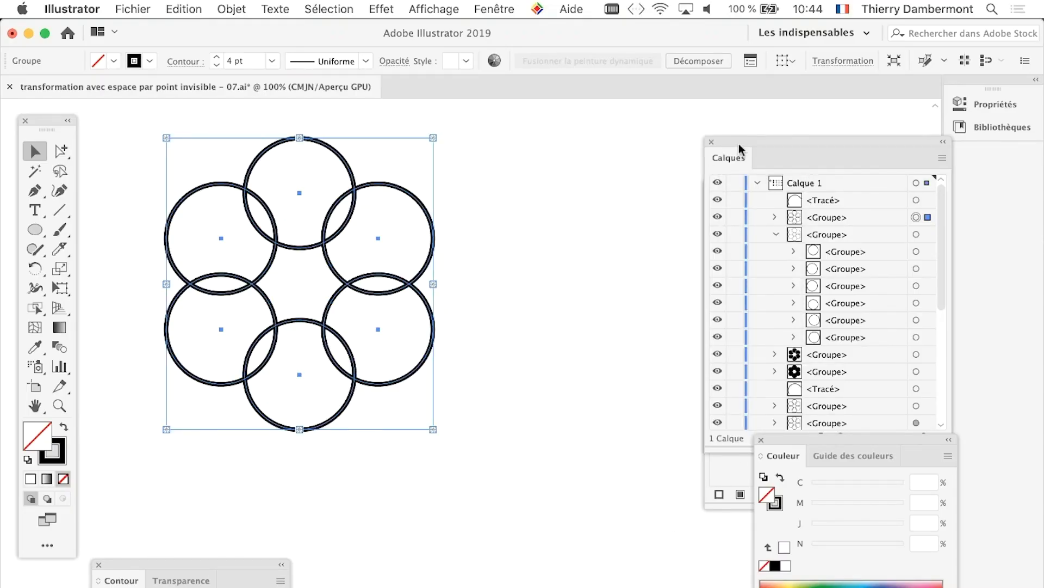
left_click_drag(740, 149, 544, 106)
left_click(581, 191)
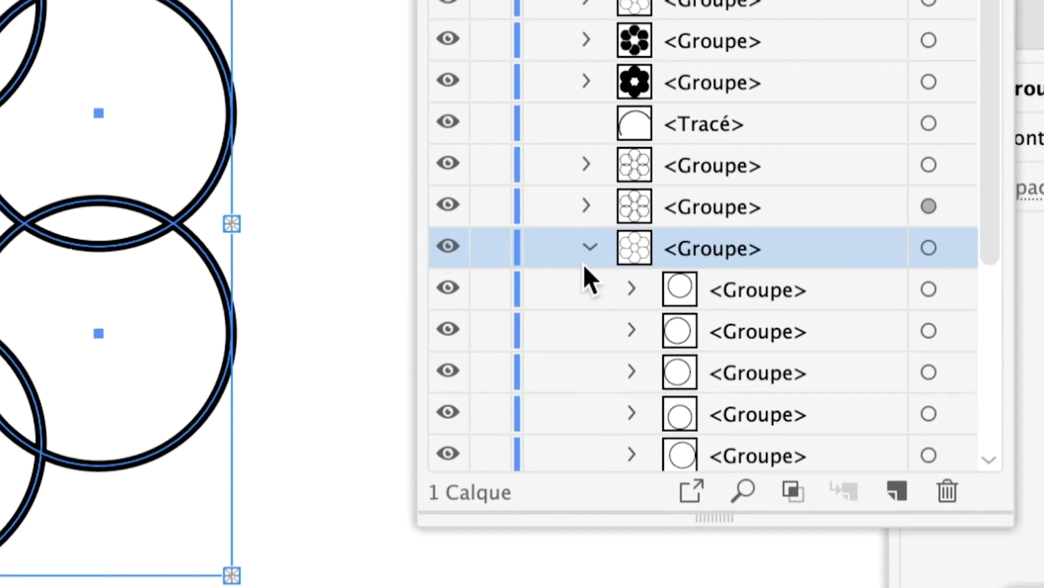
left_click(593, 320)
Expand the ring's nested groups in Calques and select the Peinture dynamique object.
scroll(588, 261, "up", 3)
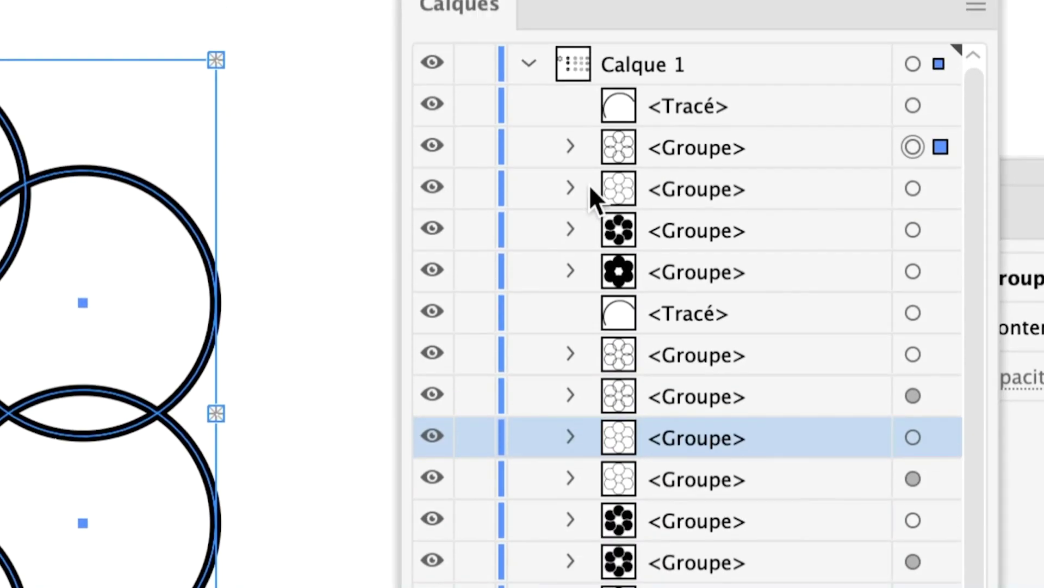
left_click(582, 178)
left_click(612, 188)
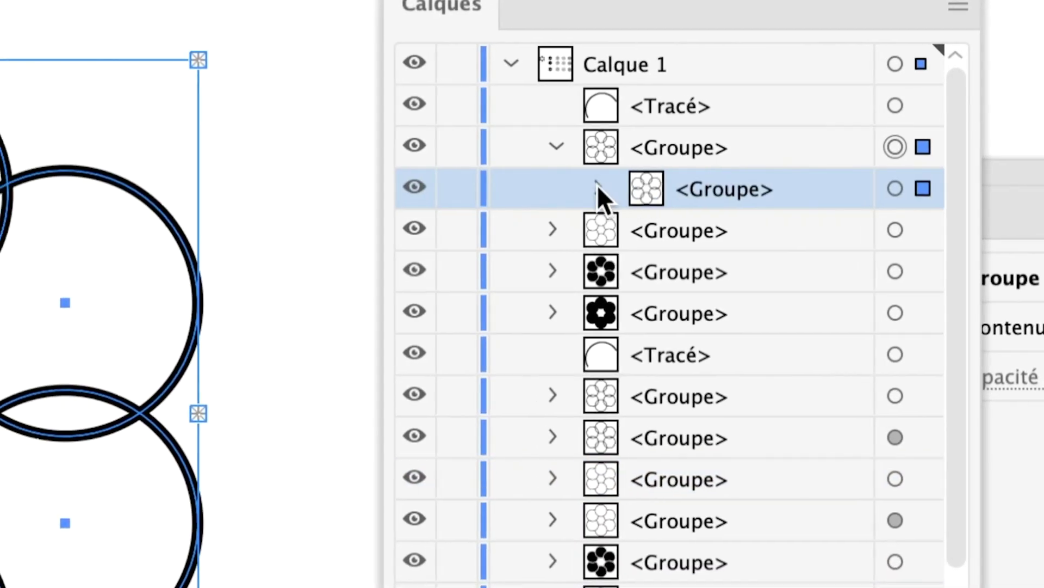
left_click(598, 186)
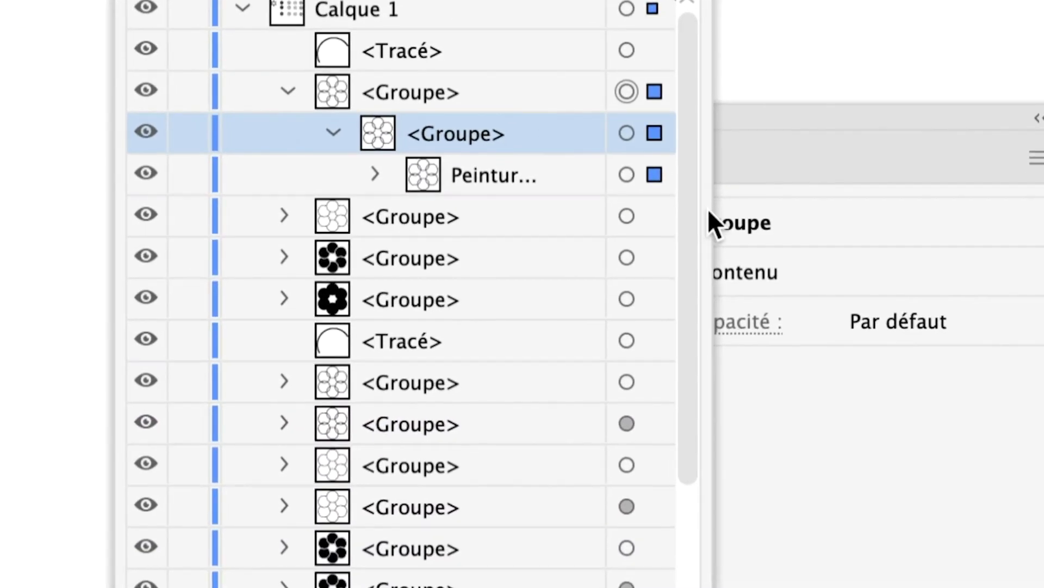
left_click_drag(710, 210, 822, 212)
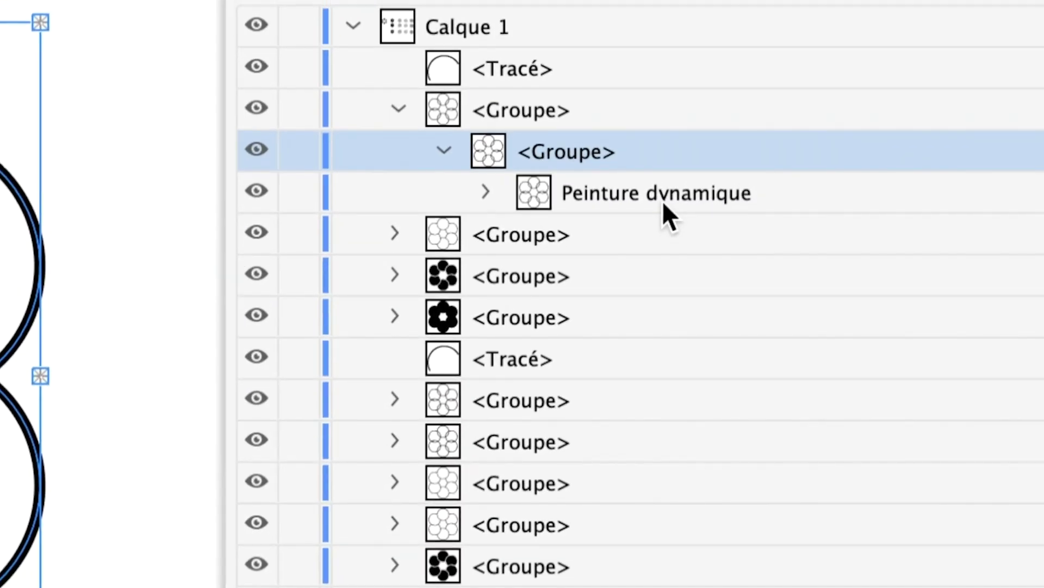
left_click(806, 202)
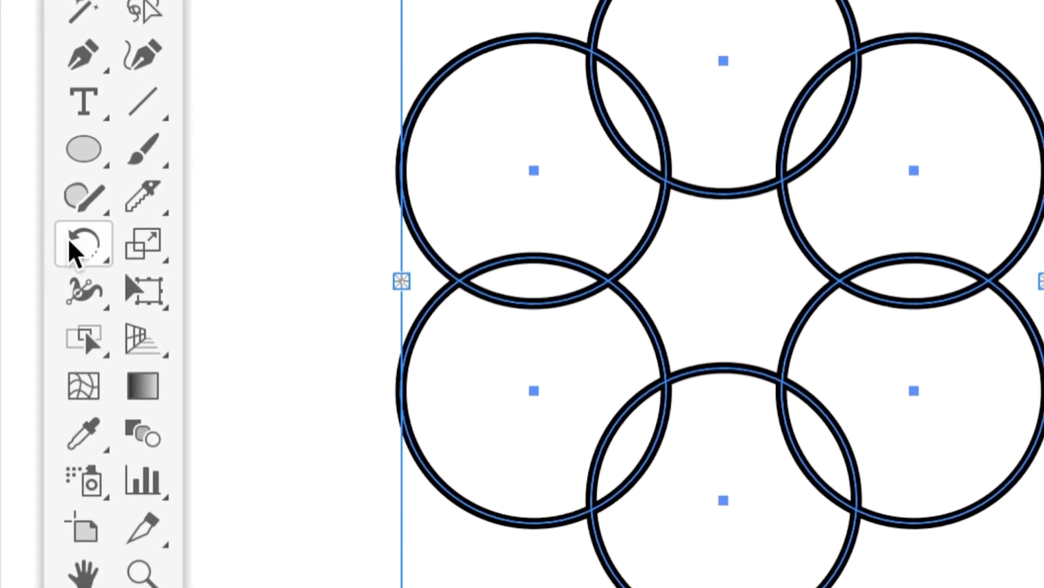
Tear off the Shape Builder tool group into a floating panel.
left_click(79, 298)
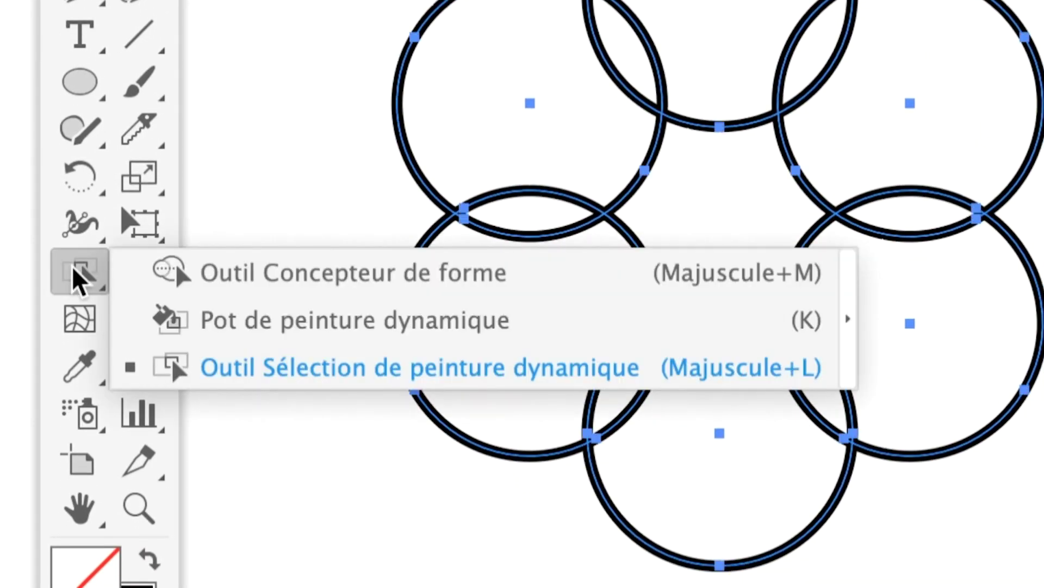
left_click(91, 268)
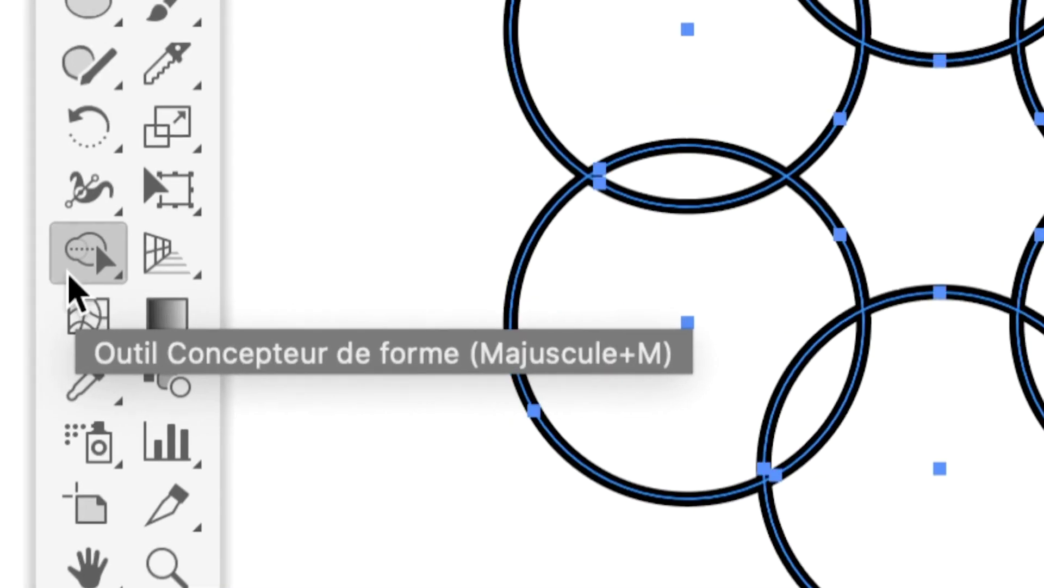
left_click(69, 275)
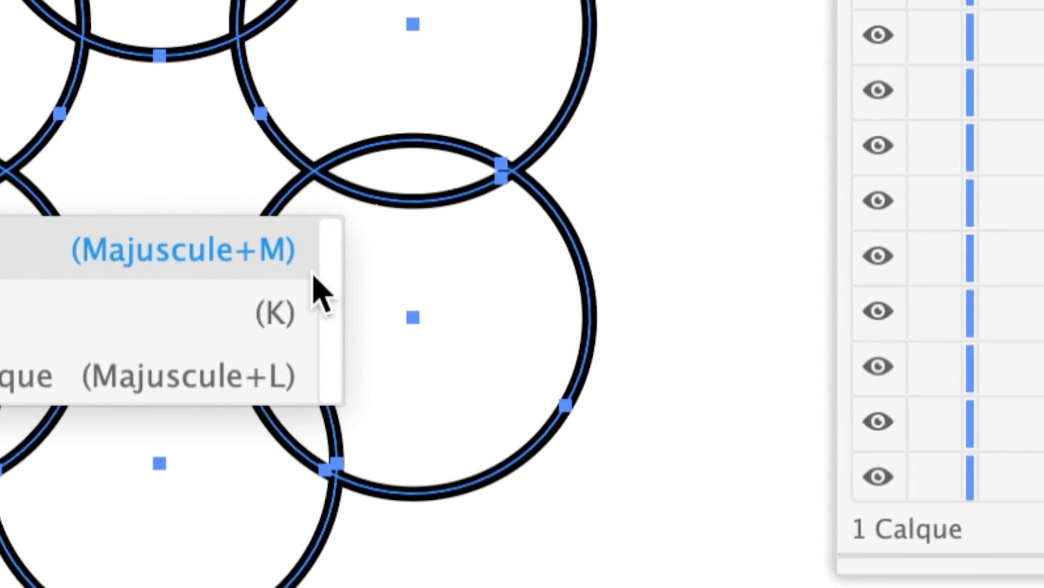
left_click_drag(319, 276, 184, 176)
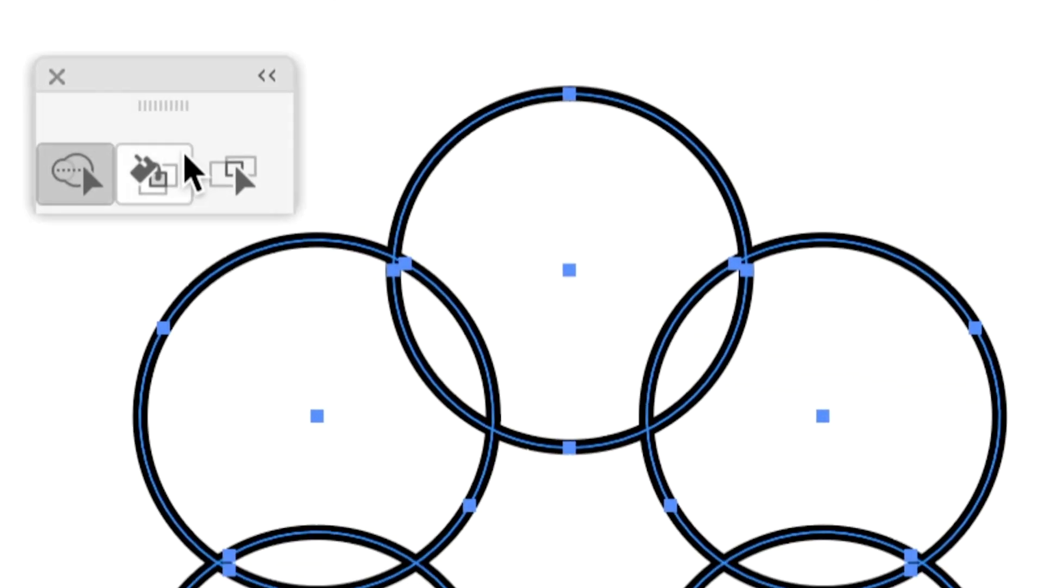
Choose the Live Paint Selection tool and pick overlap faces of the top circle.
left_click(197, 160)
left_click(145, 155)
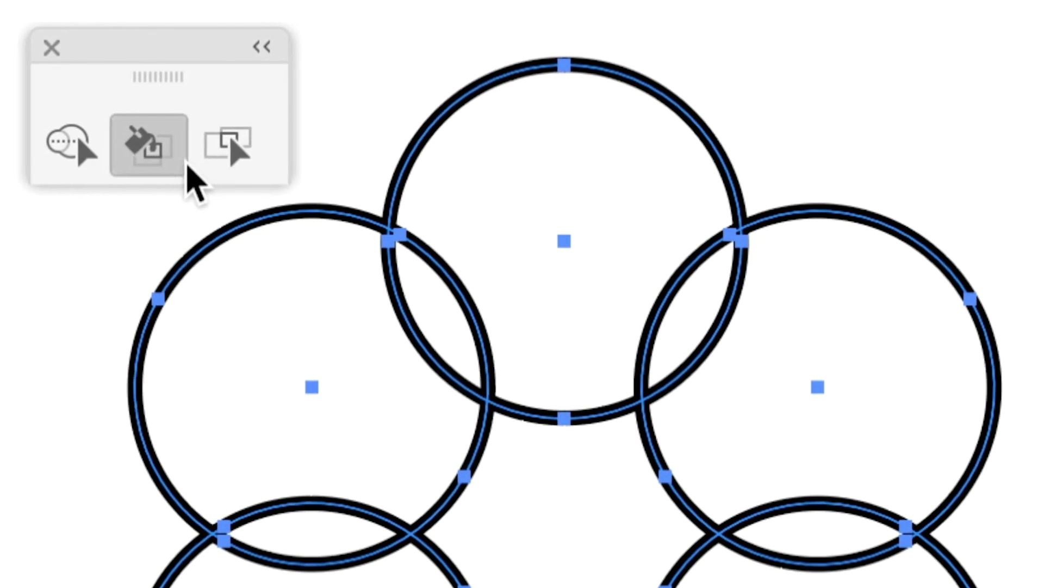
left_click(222, 163)
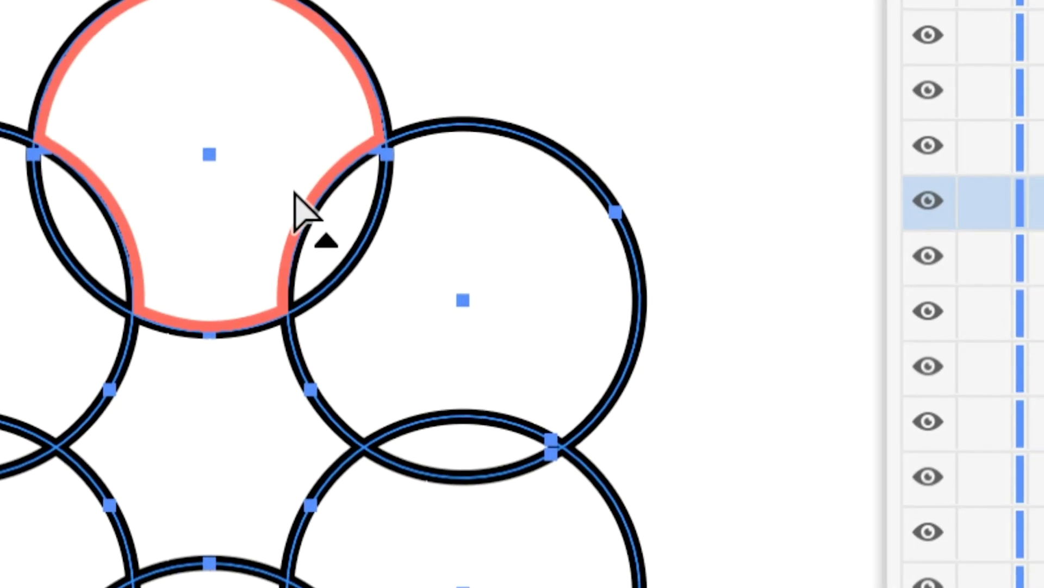
left_click(306, 201)
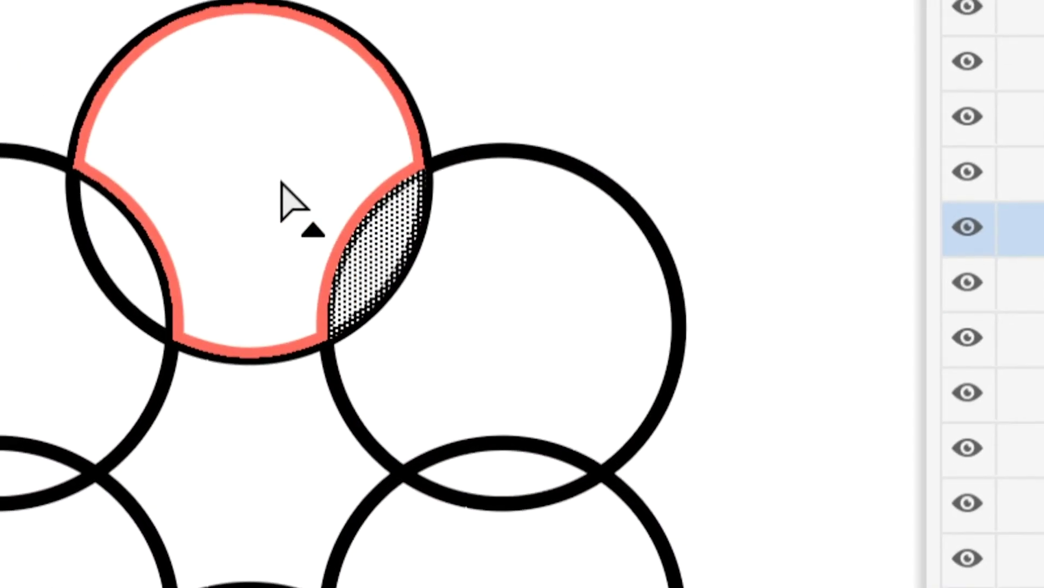
left_click(283, 199)
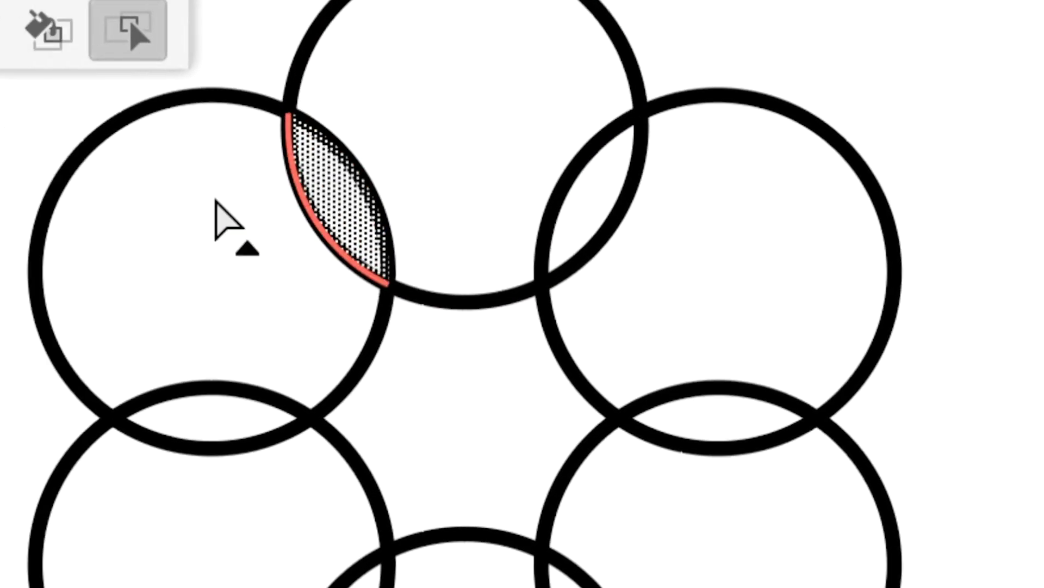
With the Live Paint Selection tool, pick the right circle's main face.
left_click(209, 200)
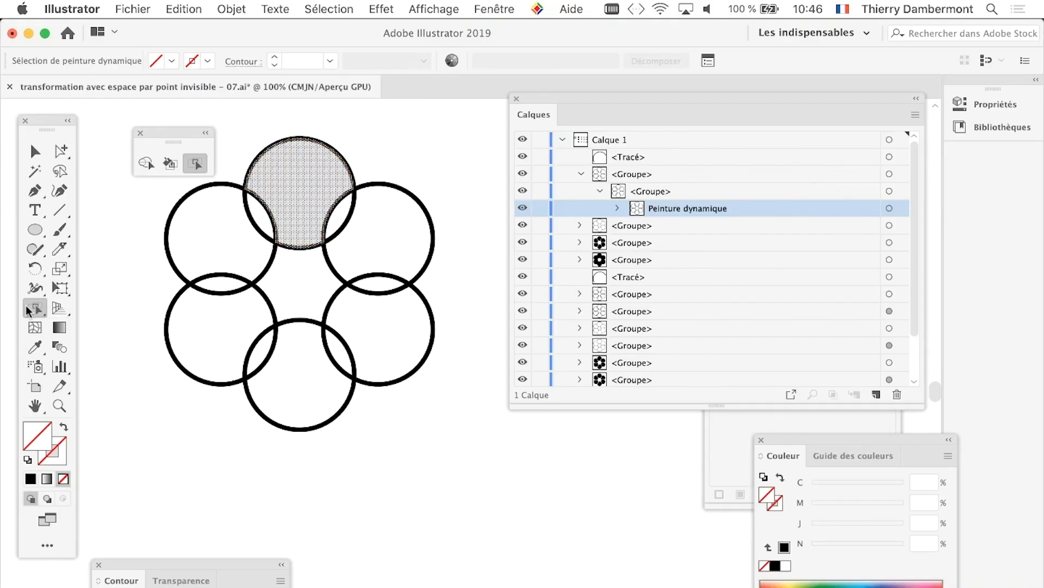
left_click_drag(34, 308, 63, 305)
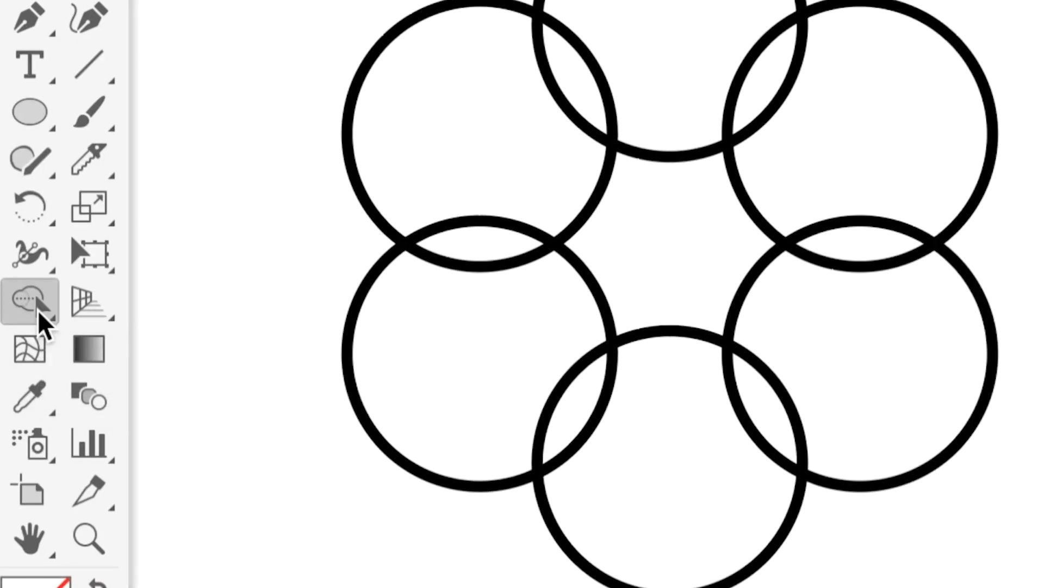
left_click_drag(37, 309, 50, 337)
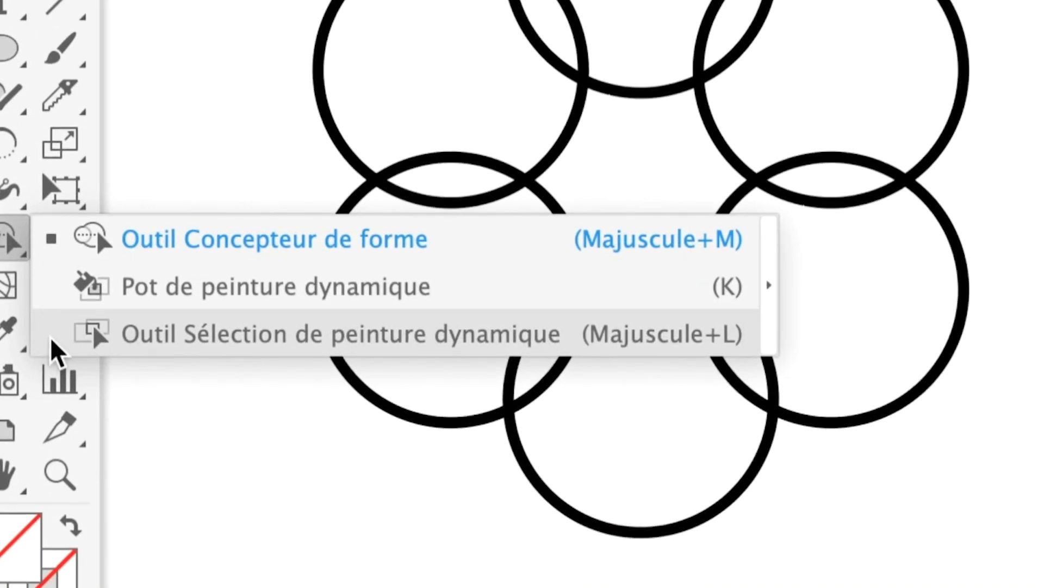
left_click_drag(50, 337, 57, 333)
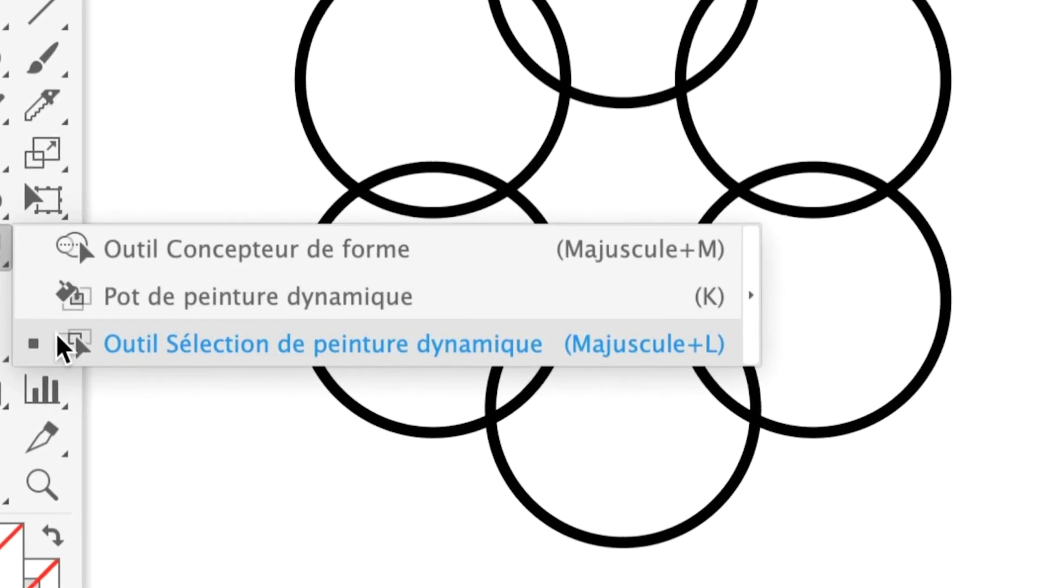
left_click(35, 307)
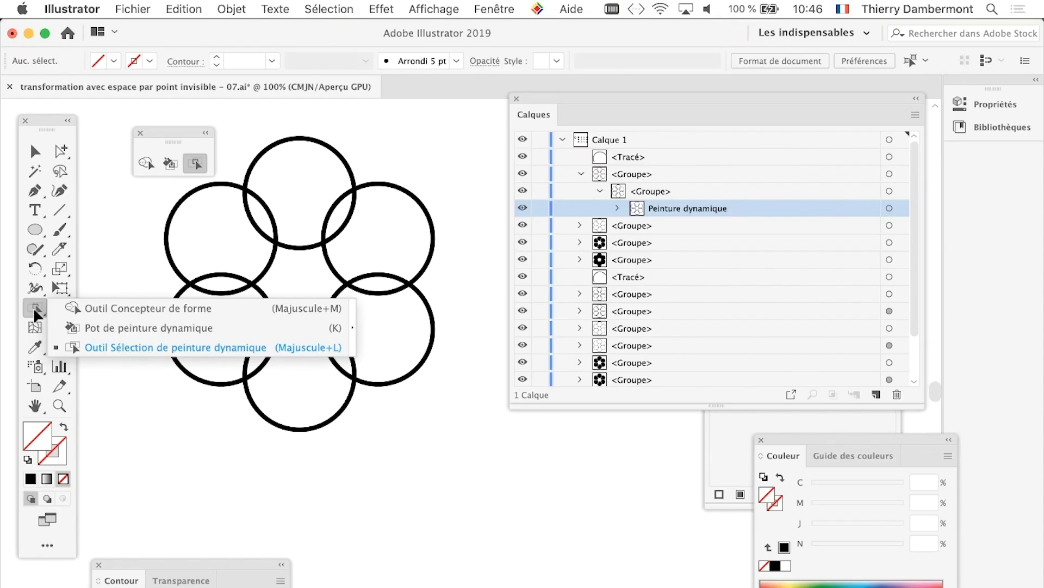
left_click(35, 306)
left_click(348, 253)
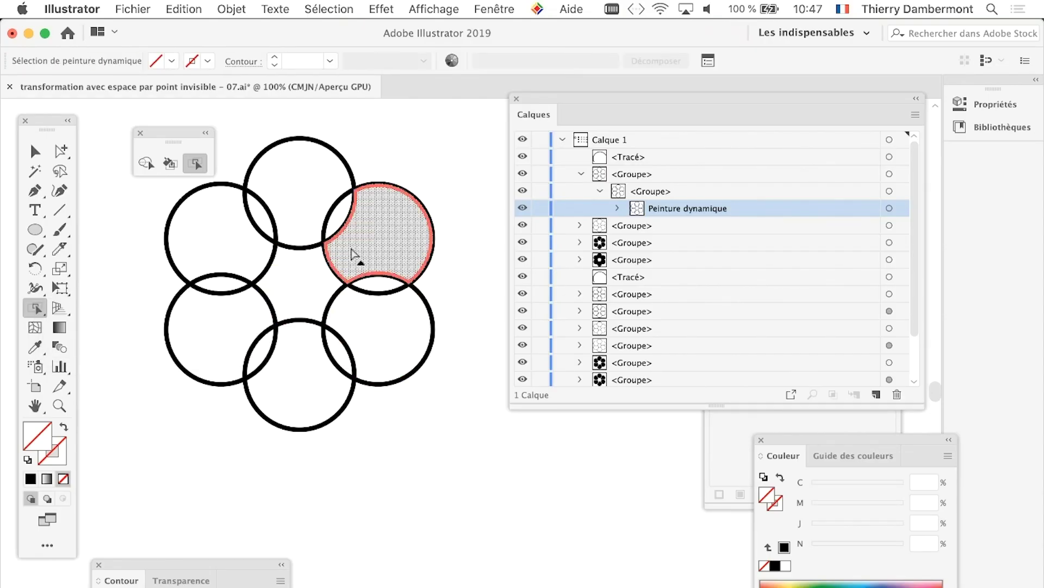
Close the Couleur, Aspect and Contour panels.
left_click(760, 440)
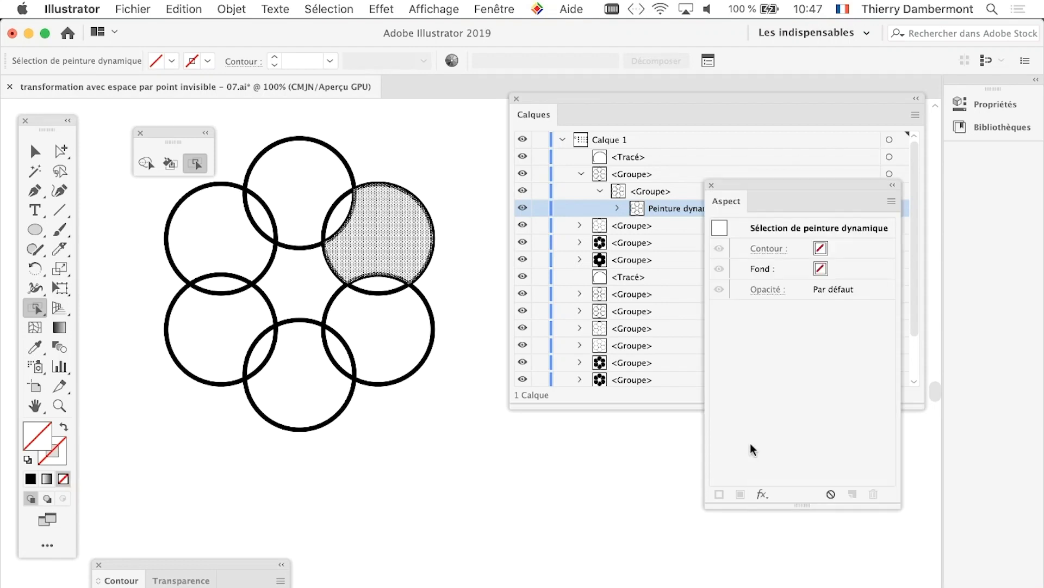
left_click(711, 185)
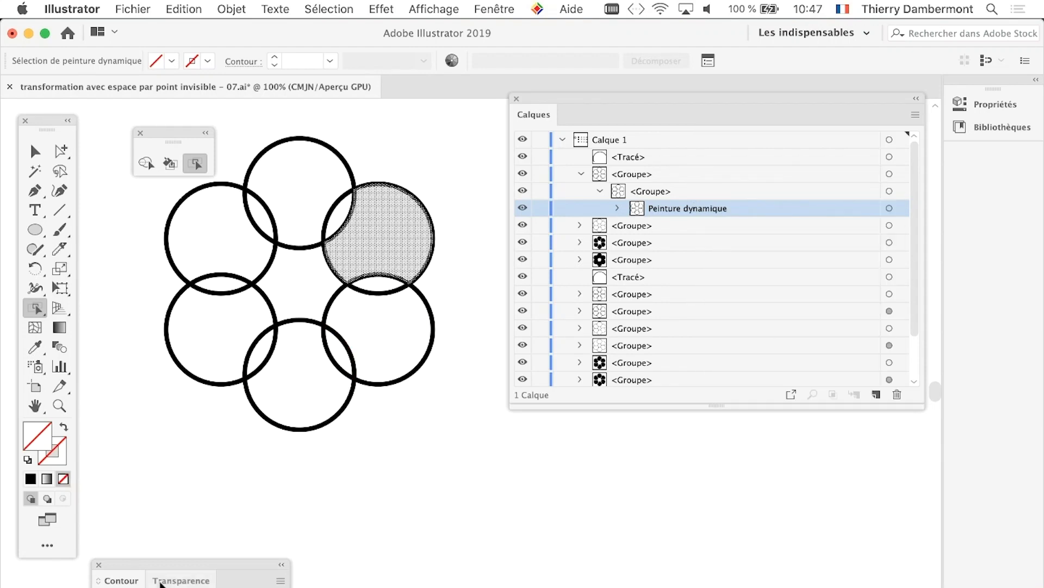
left_click(99, 565)
Open the Swatches panel beside the drawing and move the Layers list to the right edge.
left_click(488, 6)
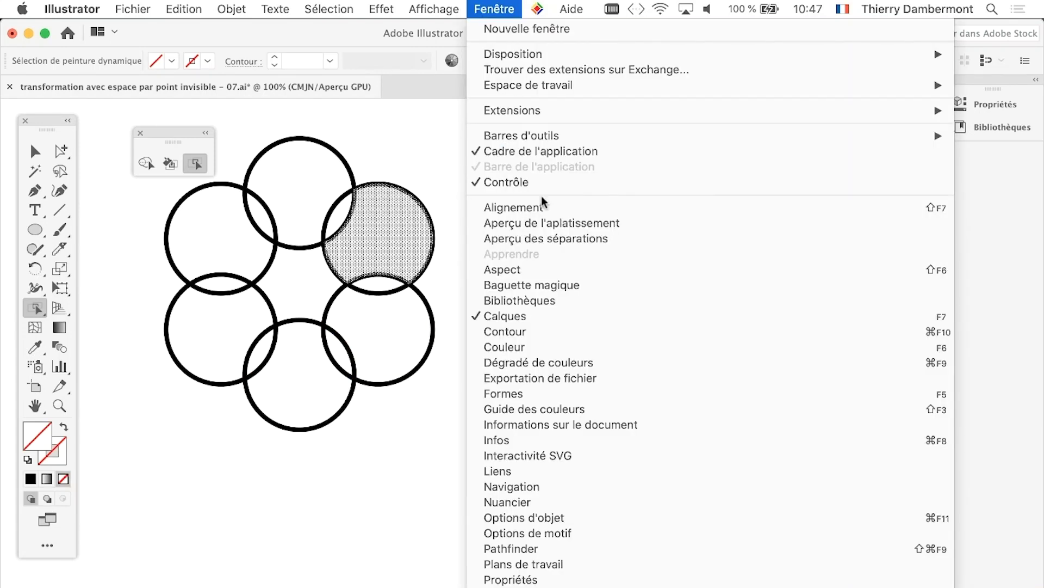
left_click(626, 501)
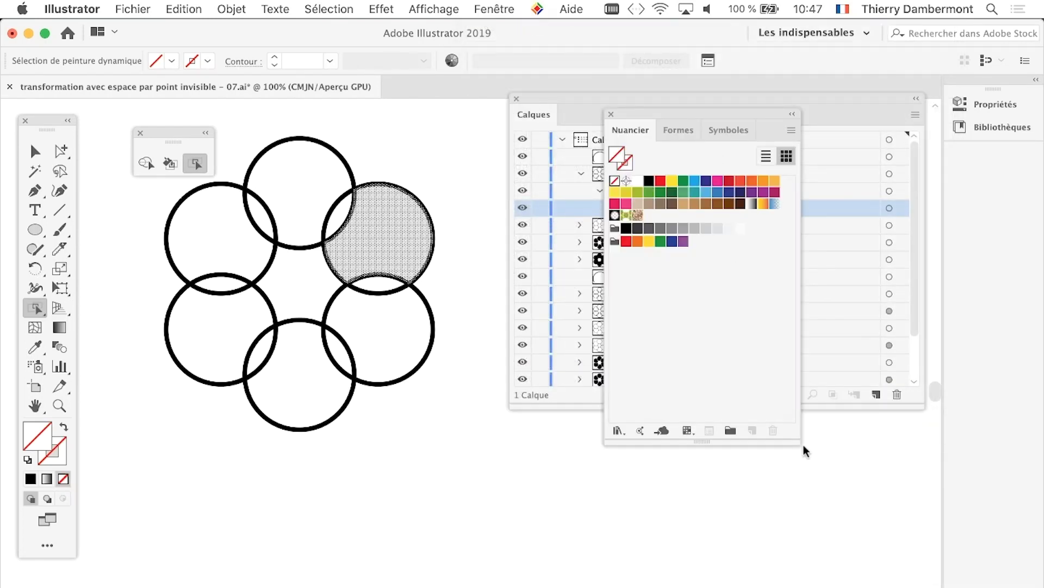
left_click_drag(798, 442, 803, 306)
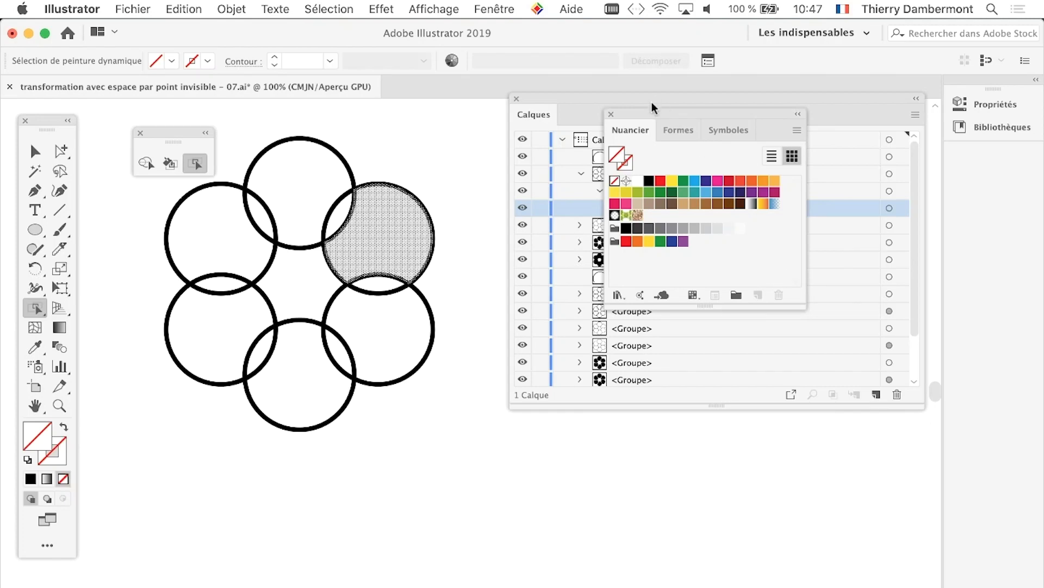
left_click_drag(521, 96, 887, 225)
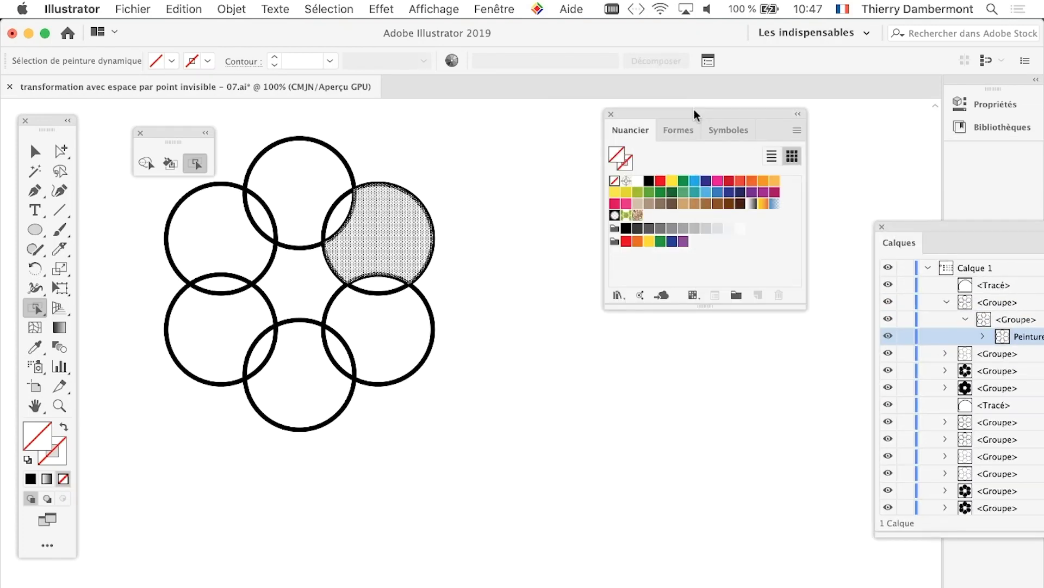
left_click_drag(694, 109, 563, 152)
Display the swatches as large thumbnails and make the list tall enough to show them all.
left_click(666, 172)
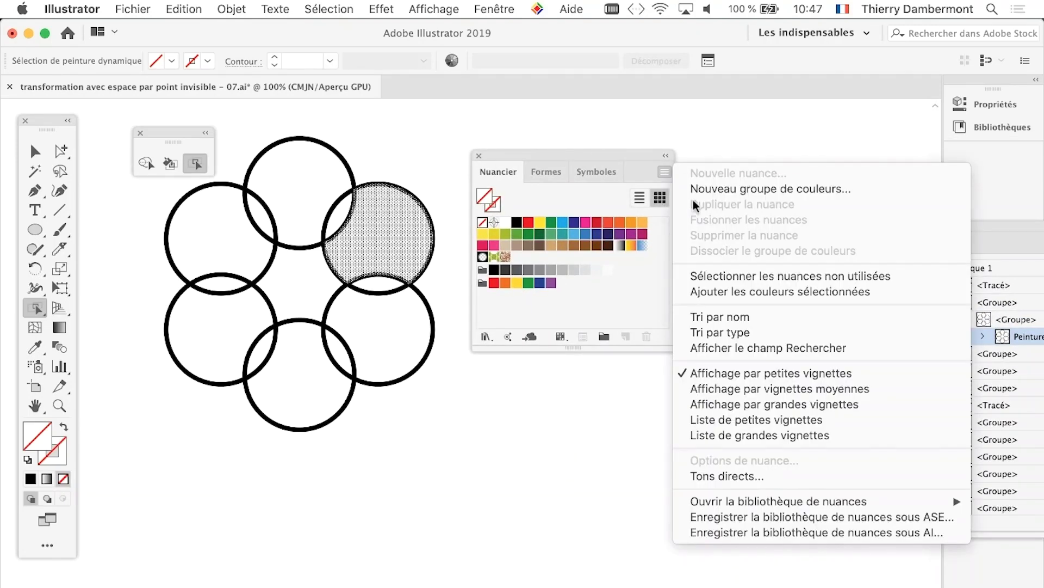
left_click(766, 391)
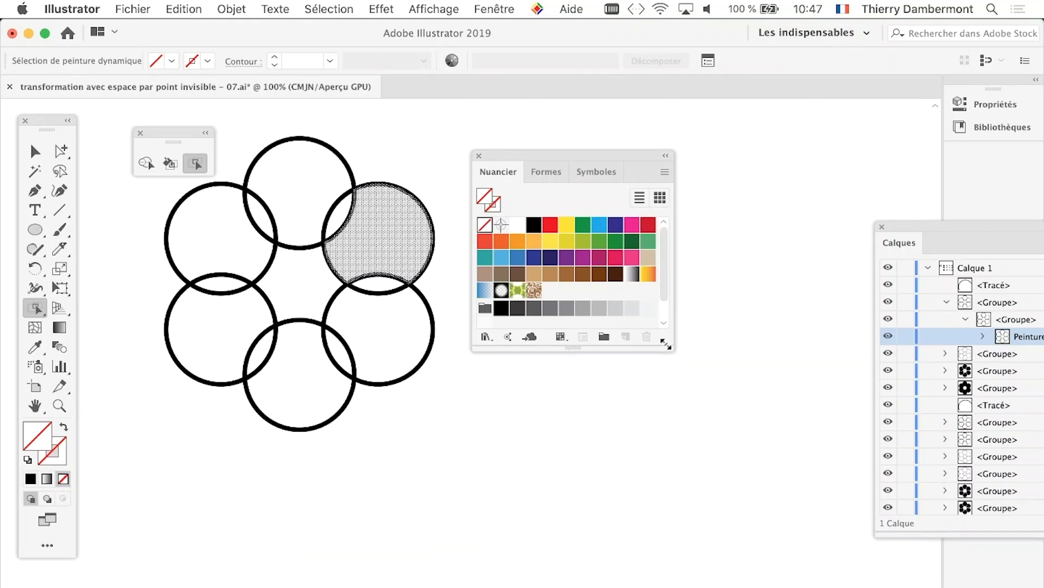
left_click_drag(668, 348, 665, 442)
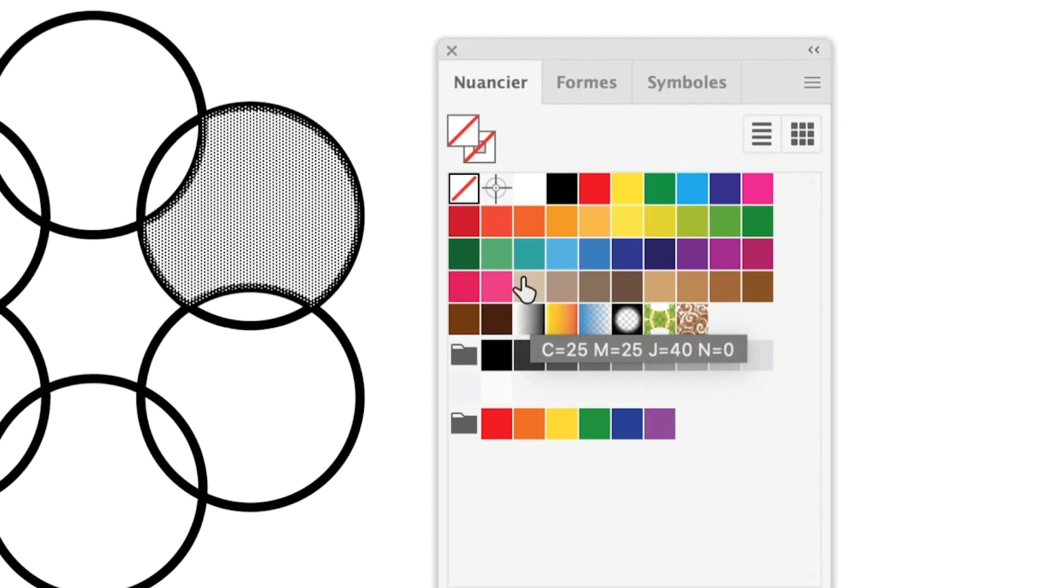
Fill the top-right circle green, the right lens light blue, the top circle yellow, and its lens green.
left_click(500, 258)
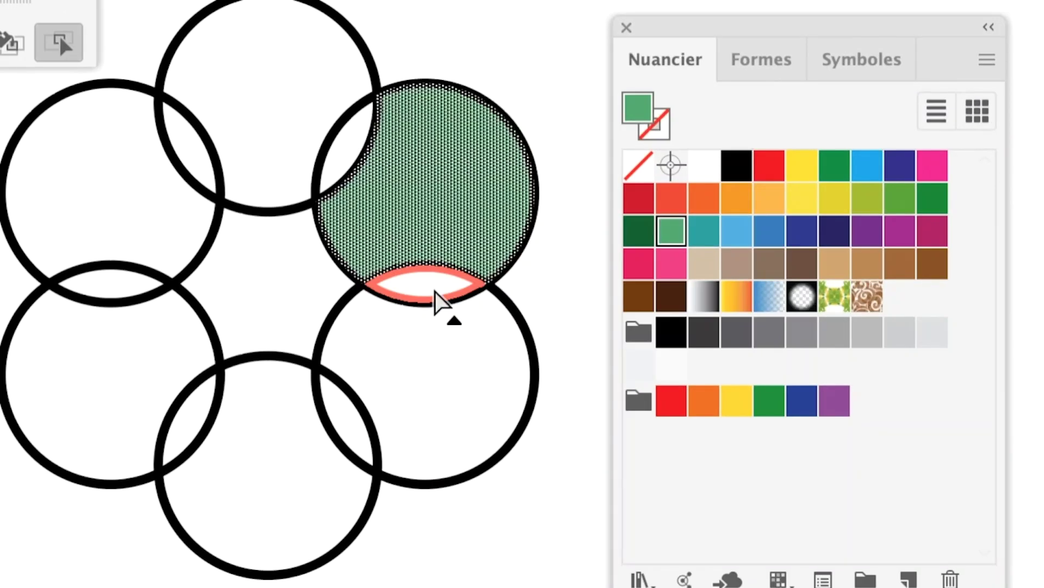
left_click(443, 297)
left_click(542, 269)
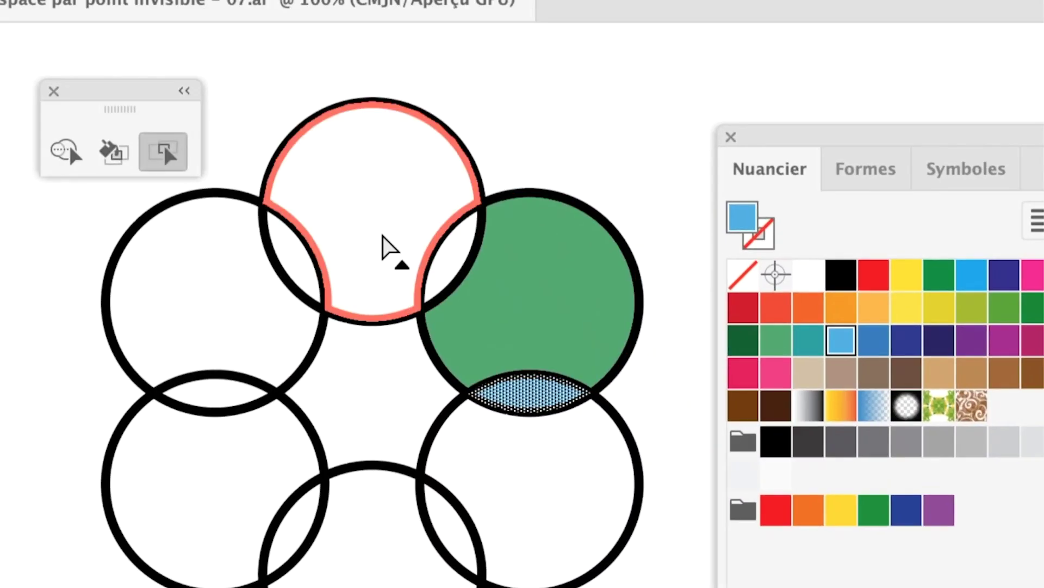
left_click(88, 163)
left_click(610, 202)
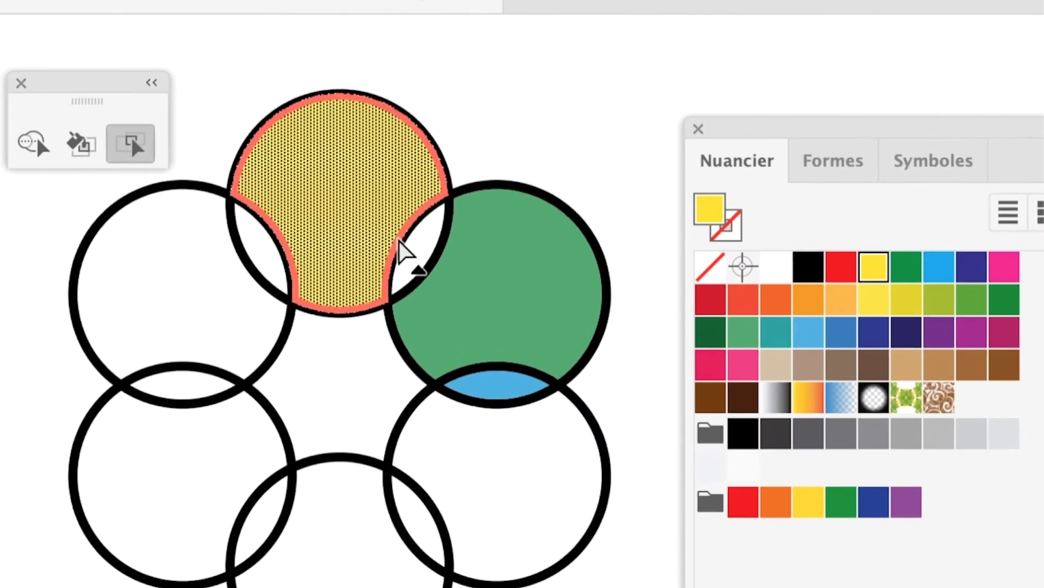
left_click(411, 248)
left_click(566, 253)
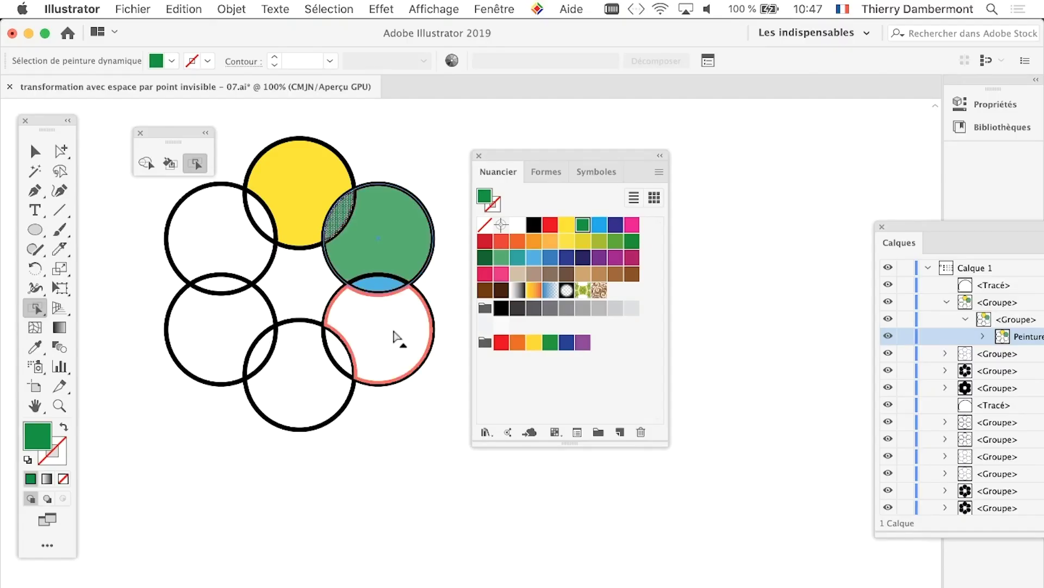
Fill the lower-right circle yellow, the bottom circle dark blue and the bottom-left circle brown.
left_click(395, 337)
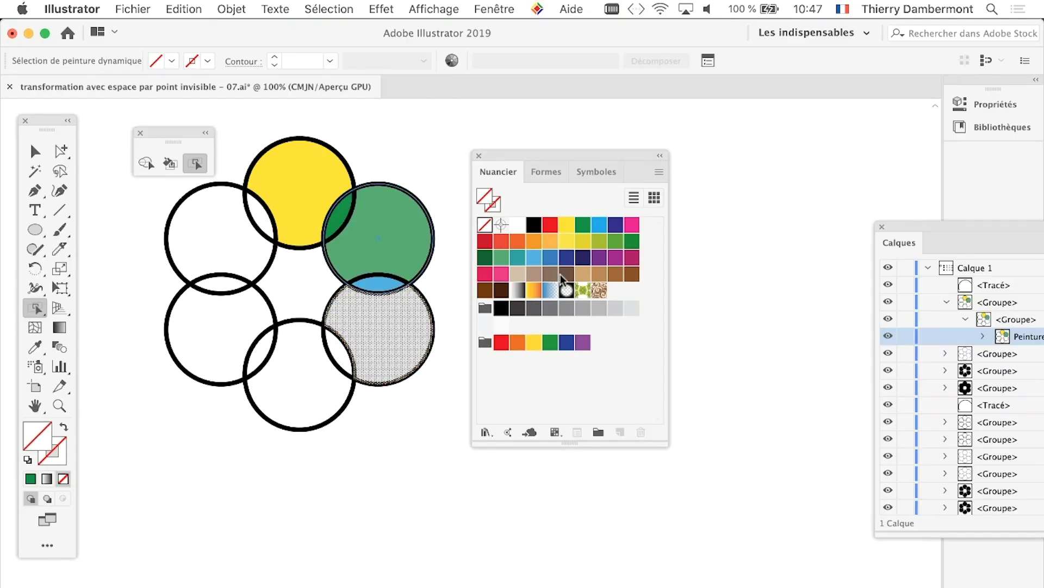
left_click(587, 246)
left_click(342, 360)
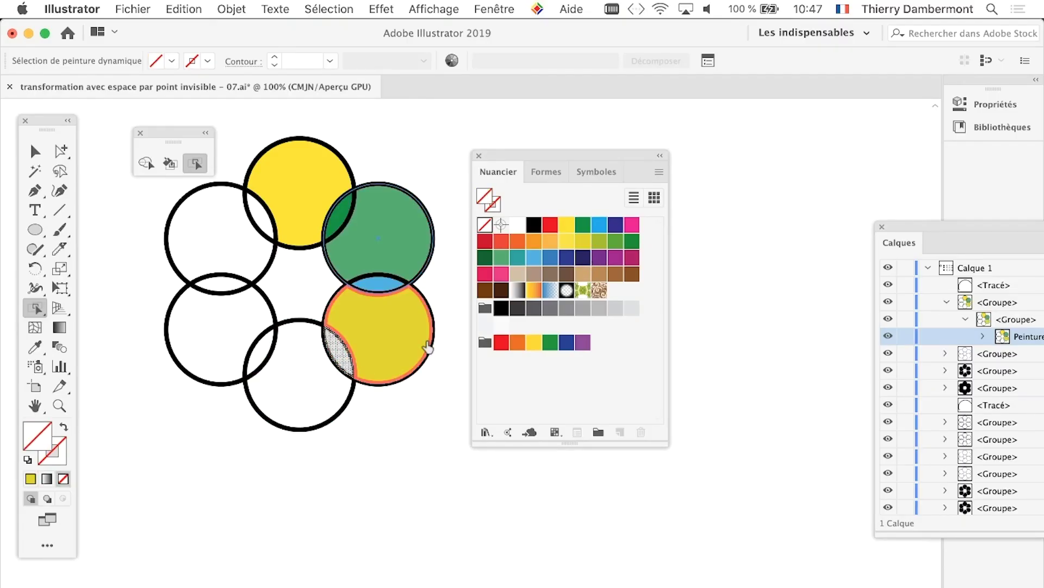
left_click(322, 368)
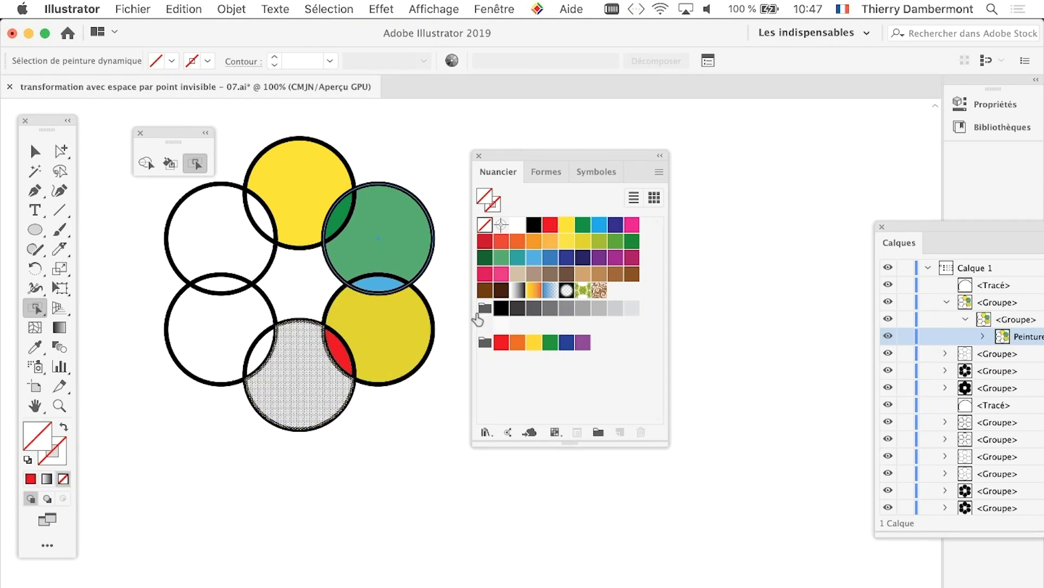
left_click(614, 228)
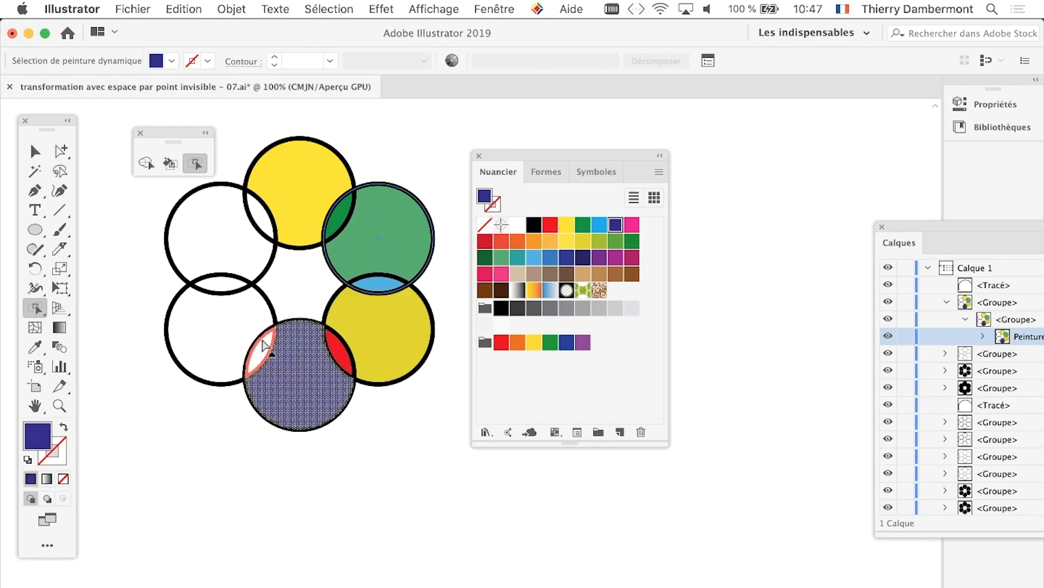
left_click(264, 347)
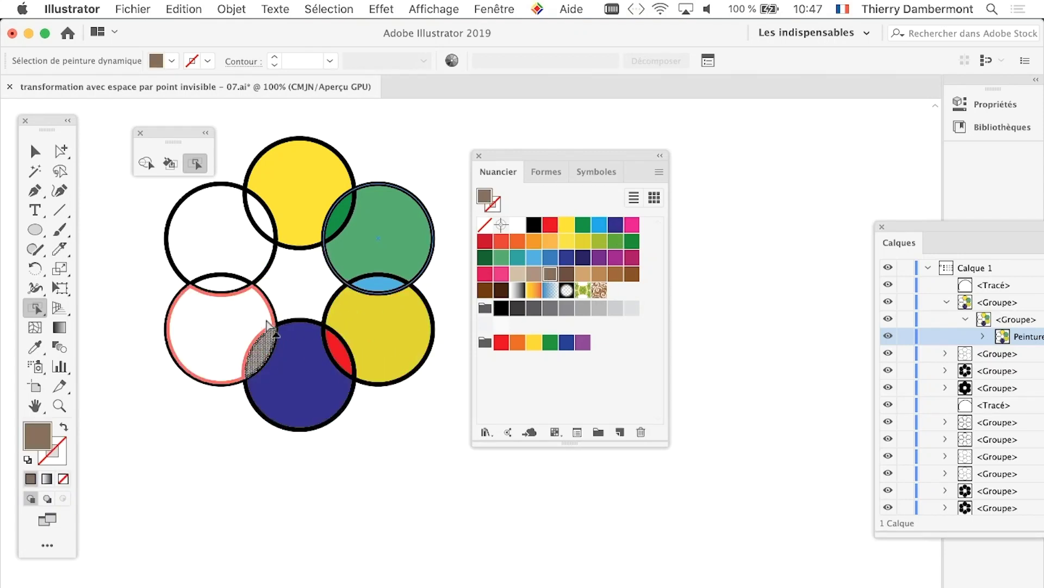
left_click(252, 333)
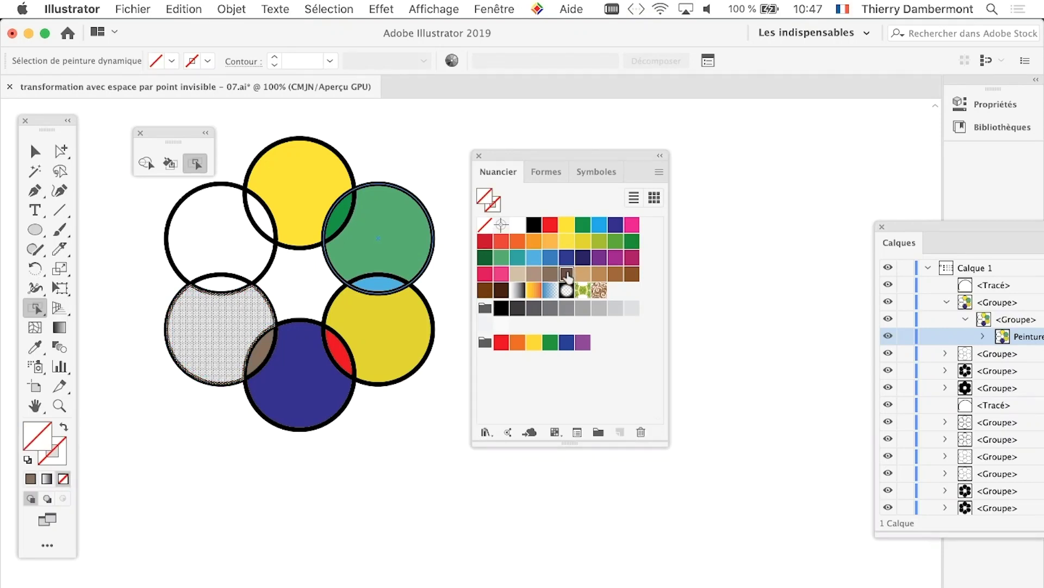
left_click(567, 276)
Recolour the top-left and top circles brown.
left_click(252, 265)
left_click(567, 275)
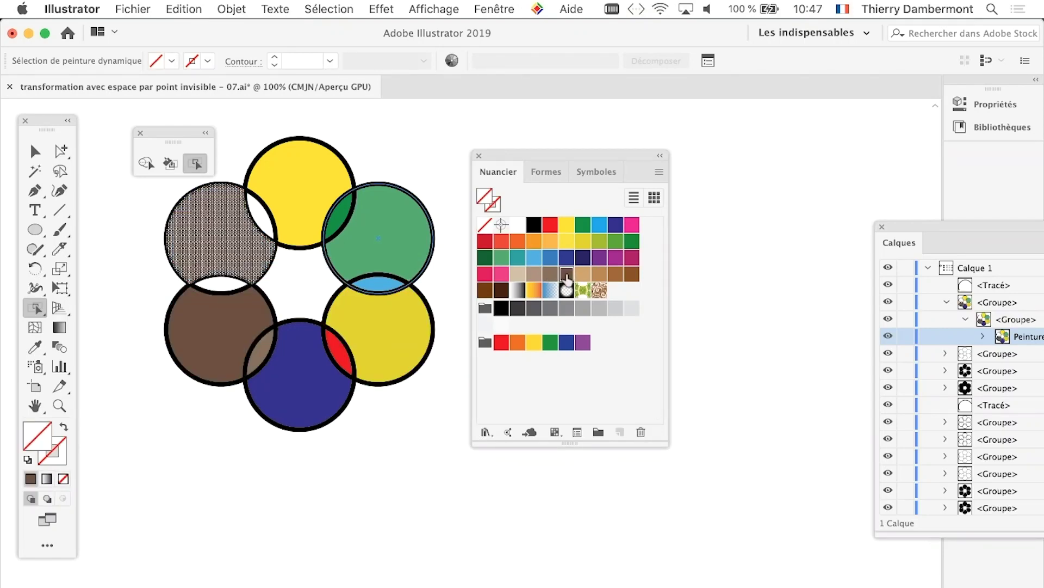
left_click(315, 210)
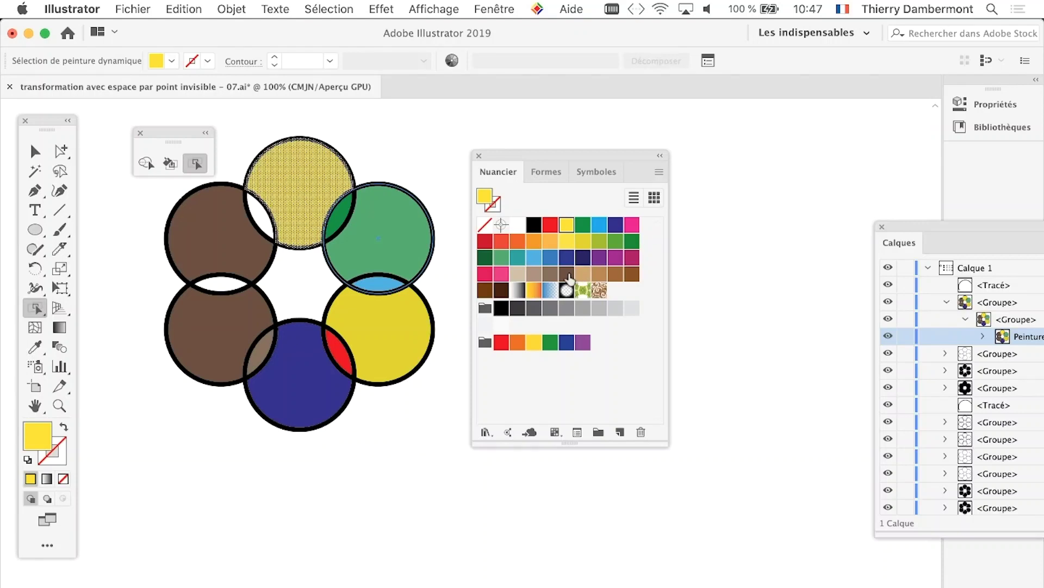
left_click(570, 279)
Recolour the top-right, lower-right and bottom circles tan, then deselect and move the swatches aside.
left_click(396, 253)
left_click(582, 275)
left_click(421, 320)
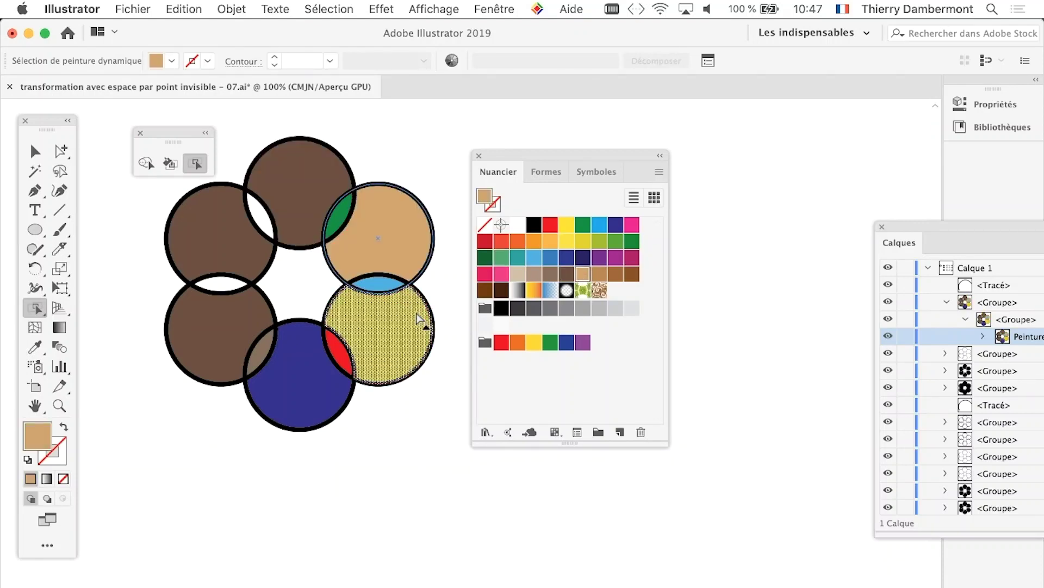
left_click(584, 277)
left_click(298, 373)
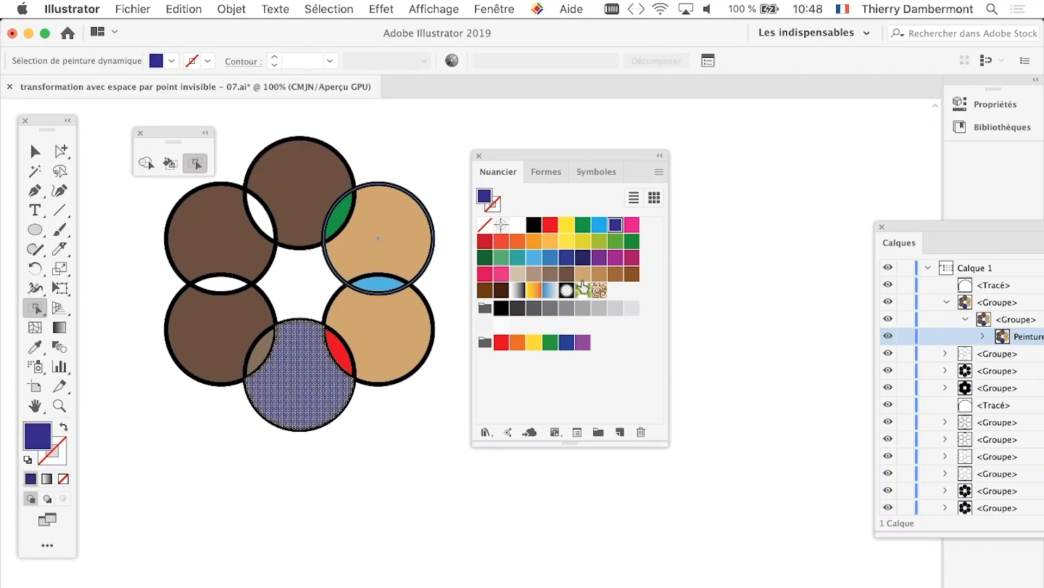
left_click(582, 276)
left_click(419, 441)
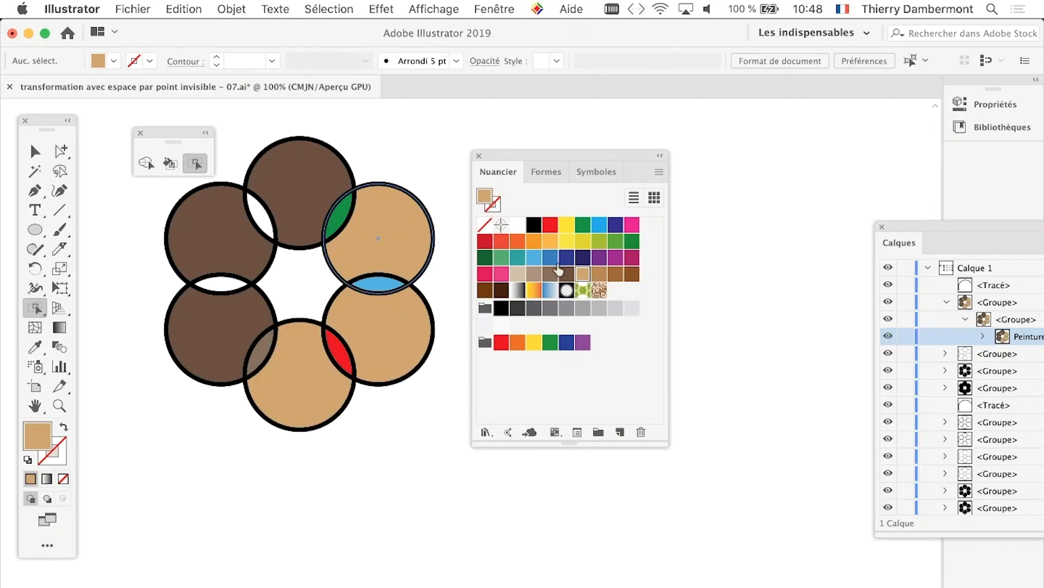
left_click_drag(525, 171, 710, 174)
Fill the lens between the two left circles and the bottom-left/bottom overlap with light brown.
left_click_drag(526, 289, 645, 287)
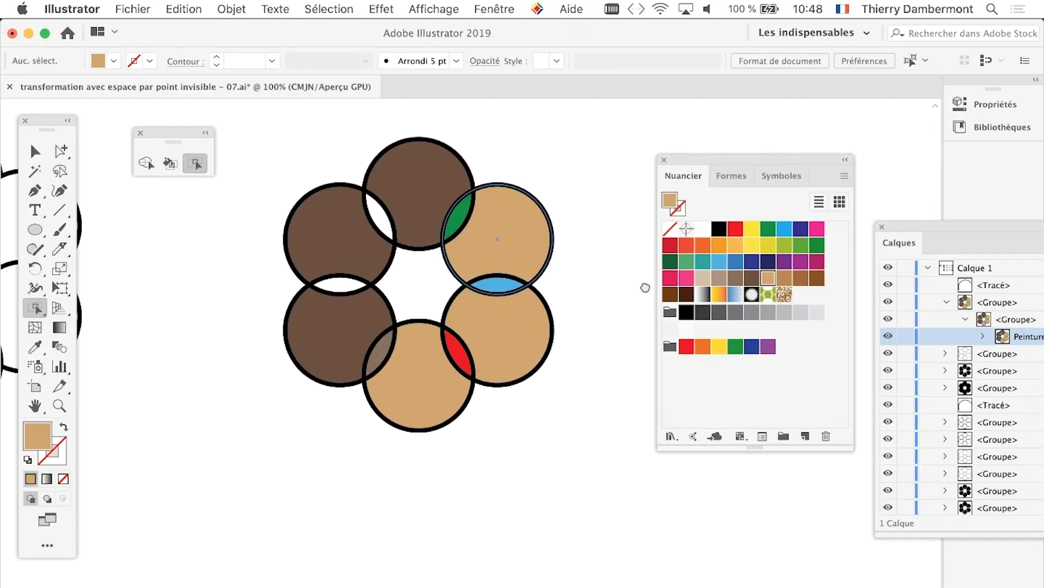
left_click(374, 367)
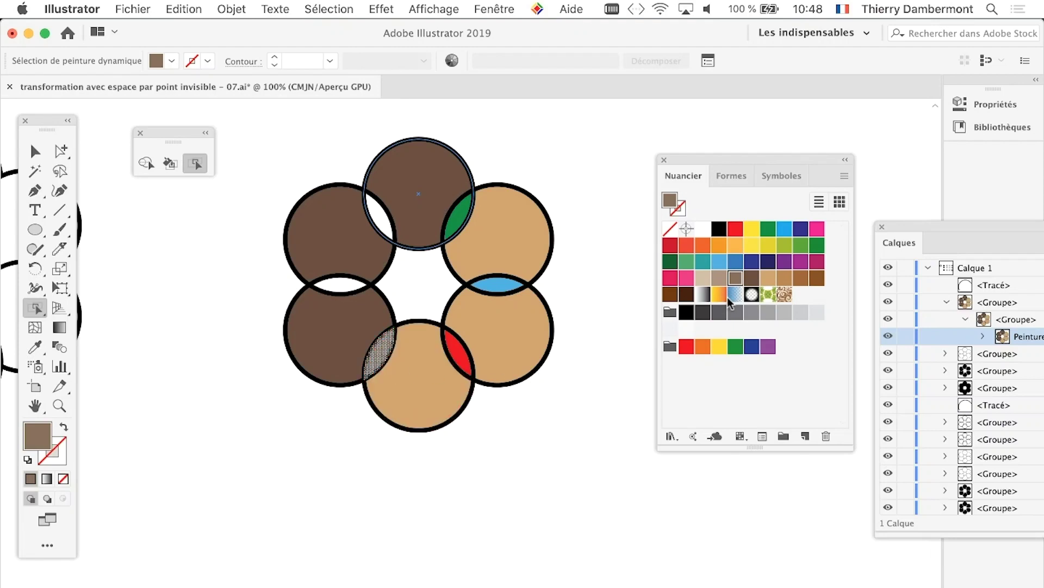
left_click(773, 278)
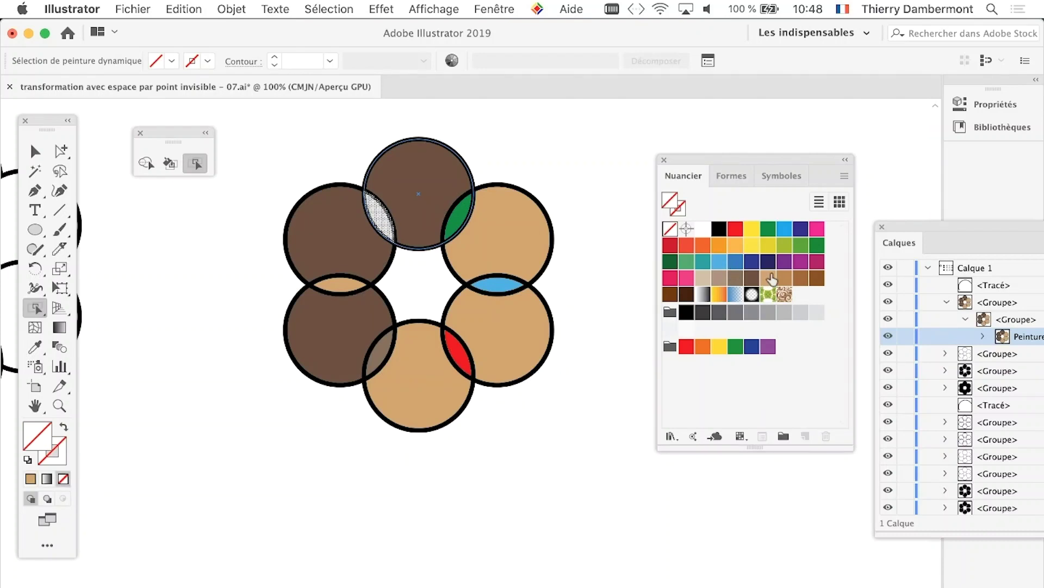
left_click(592, 406)
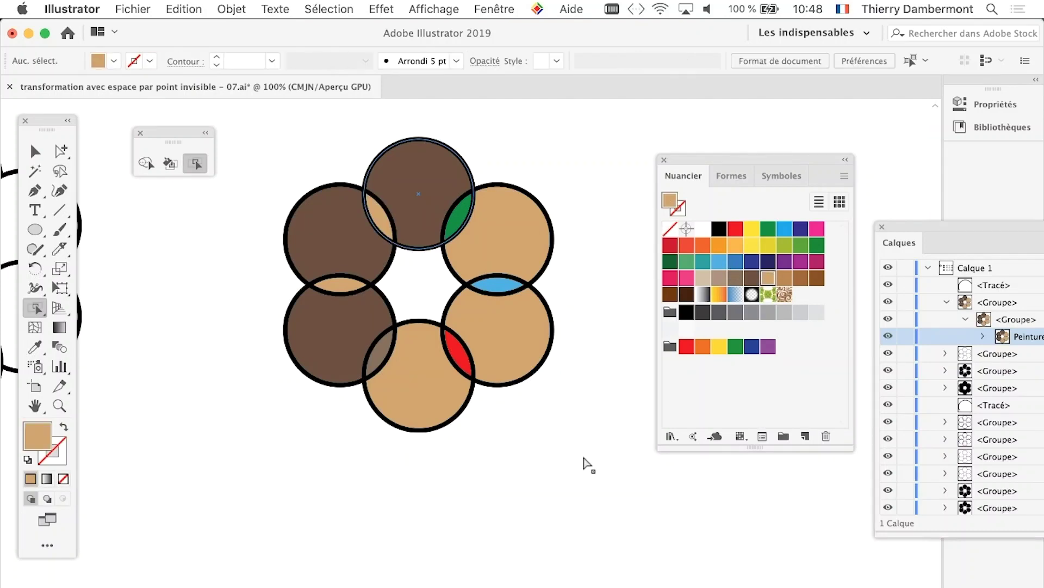
left_click(374, 359)
left_click(349, 288)
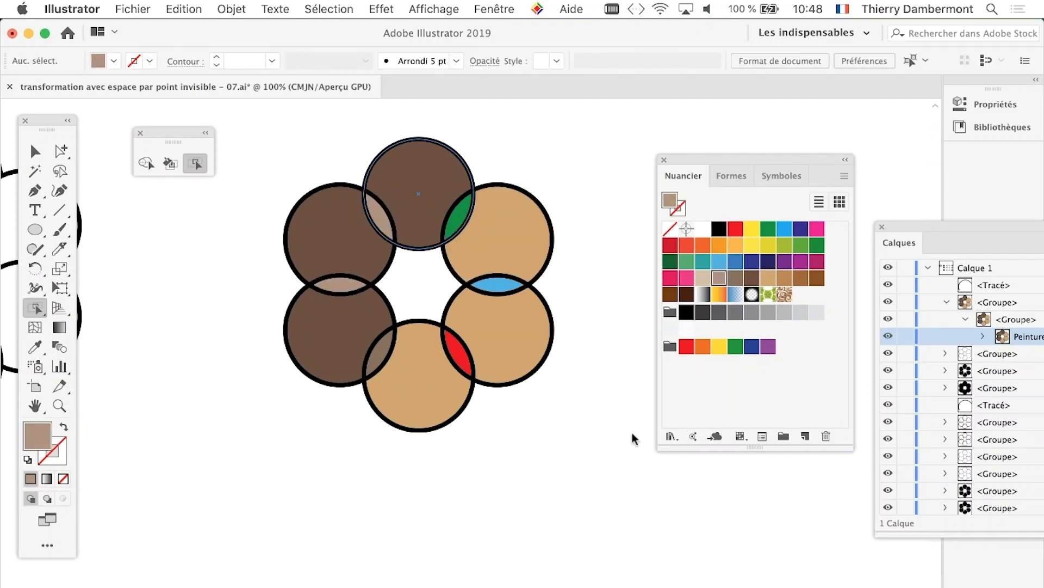
Select the white six-circle ring and apply Objet > Peinture dynamique > Créer.
left_click_drag(702, 159, 786, 155)
scroll(595, 355, "down", 1, "alt")
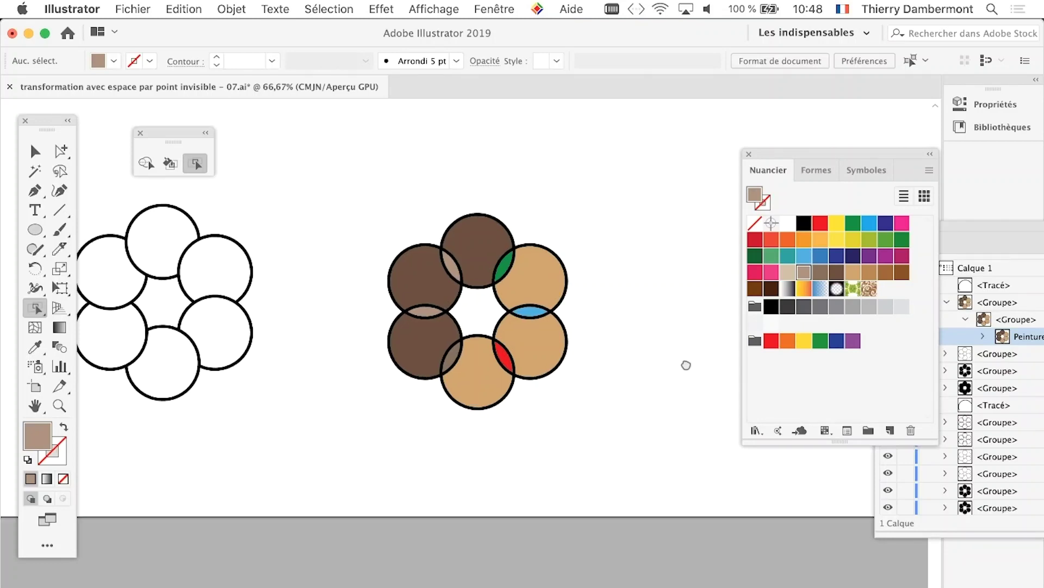
scroll(604, 373, "left", 5)
scroll(544, 392, "left", 3)
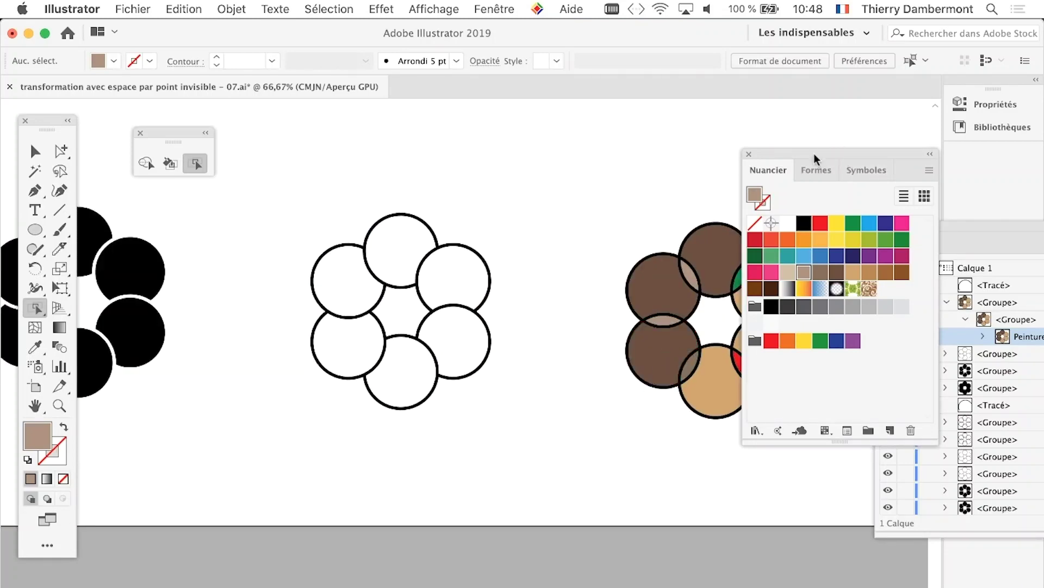
left_click_drag(814, 158, 644, 153)
scroll(419, 313, "right", 1)
scroll(419, 313, "right", 1)
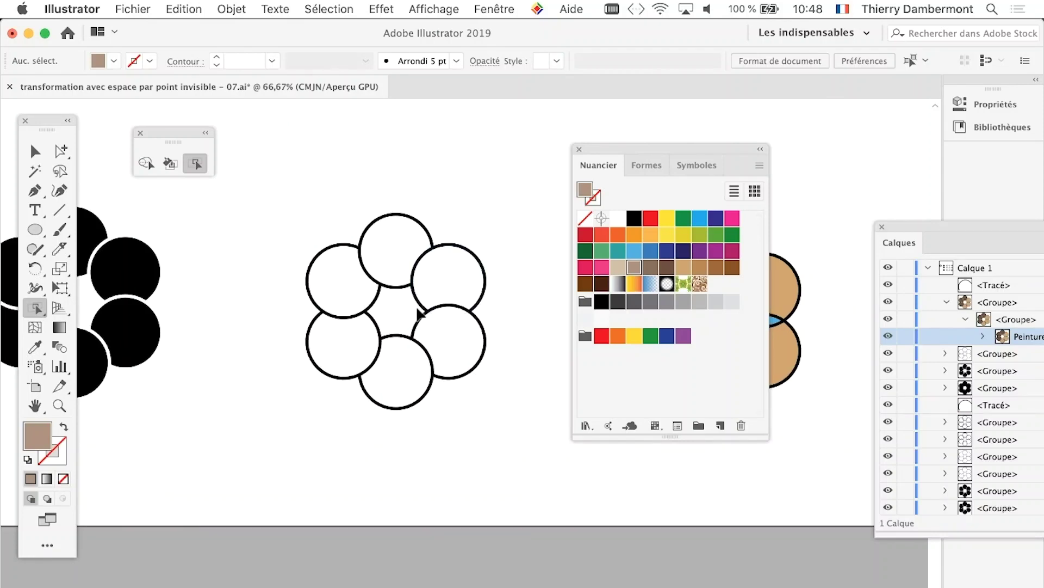
scroll(419, 313, "up", 2, "alt")
left_click(341, 184)
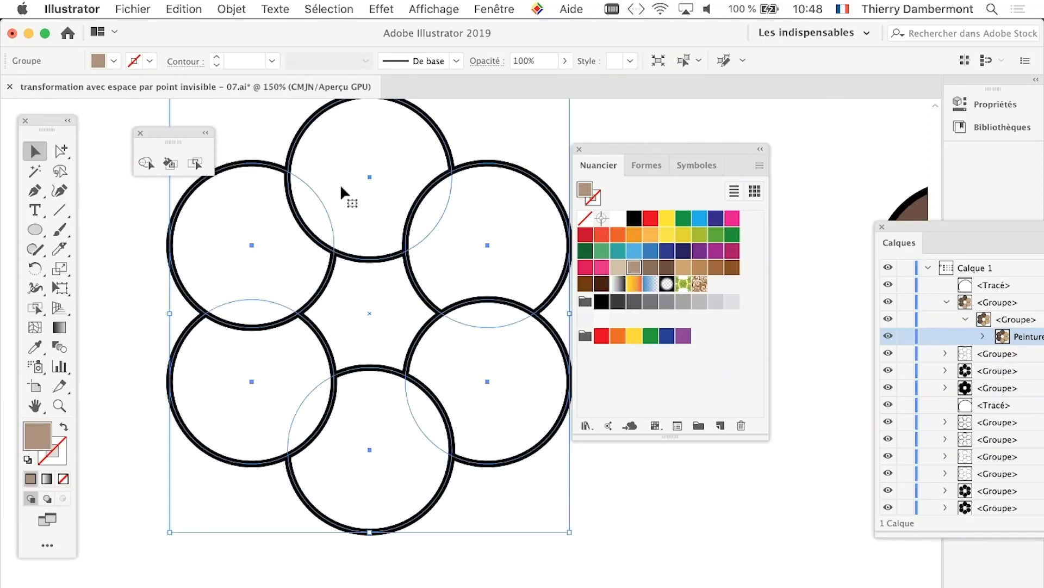
scroll(366, 226, "down", 1, "alt")
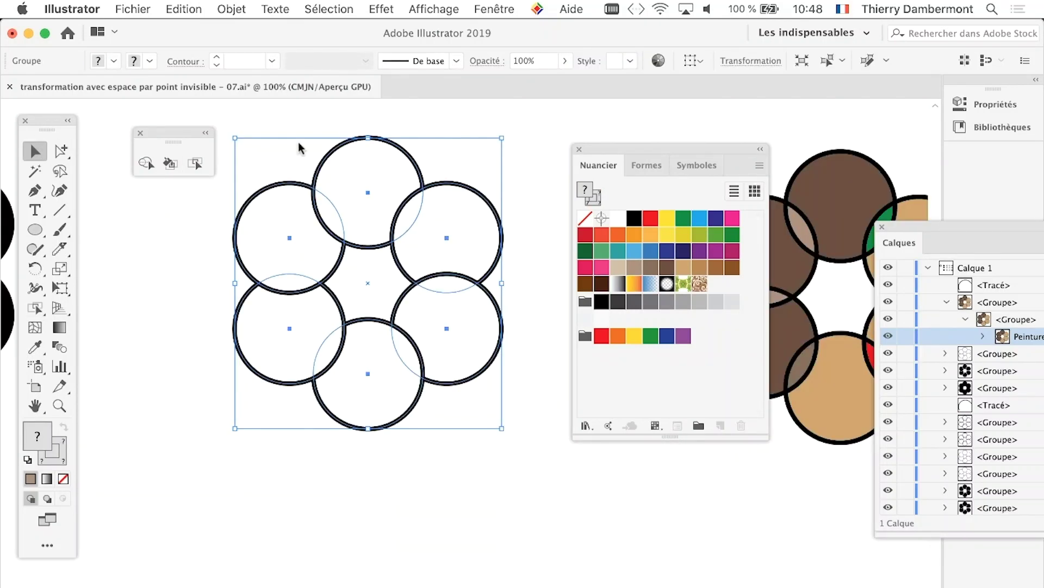
left_click(224, 9)
mouse_move(279, 465)
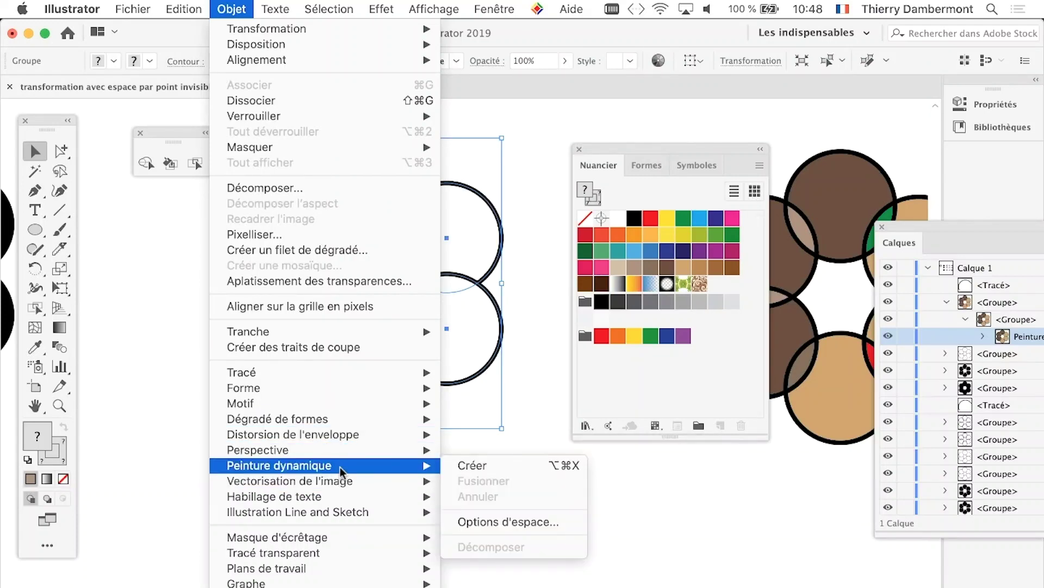
left_click(460, 467)
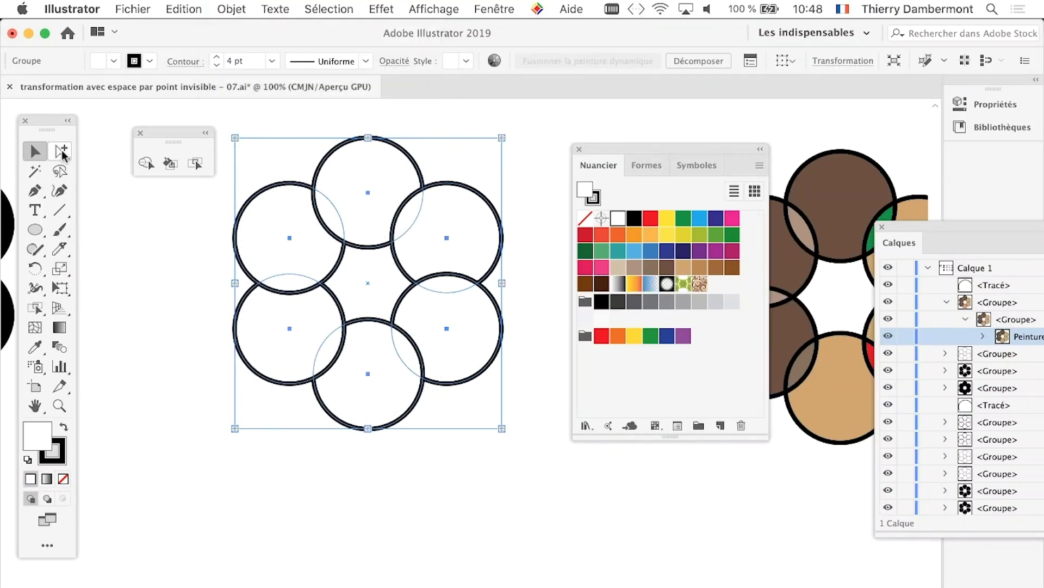
Fill the upper-left circle blue and its overlap with the circle below dark blue.
left_click(191, 166)
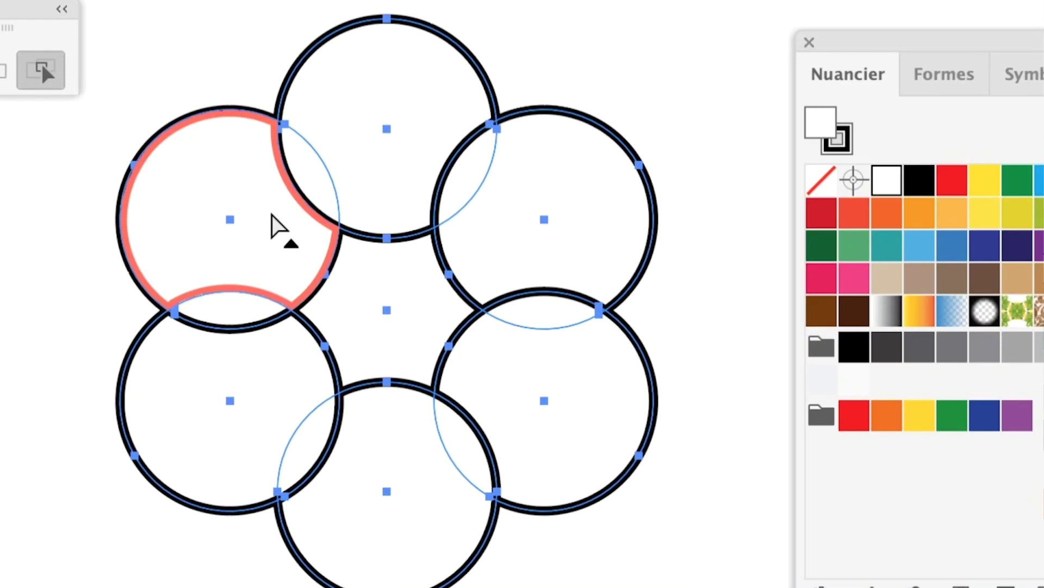
left_click(272, 216)
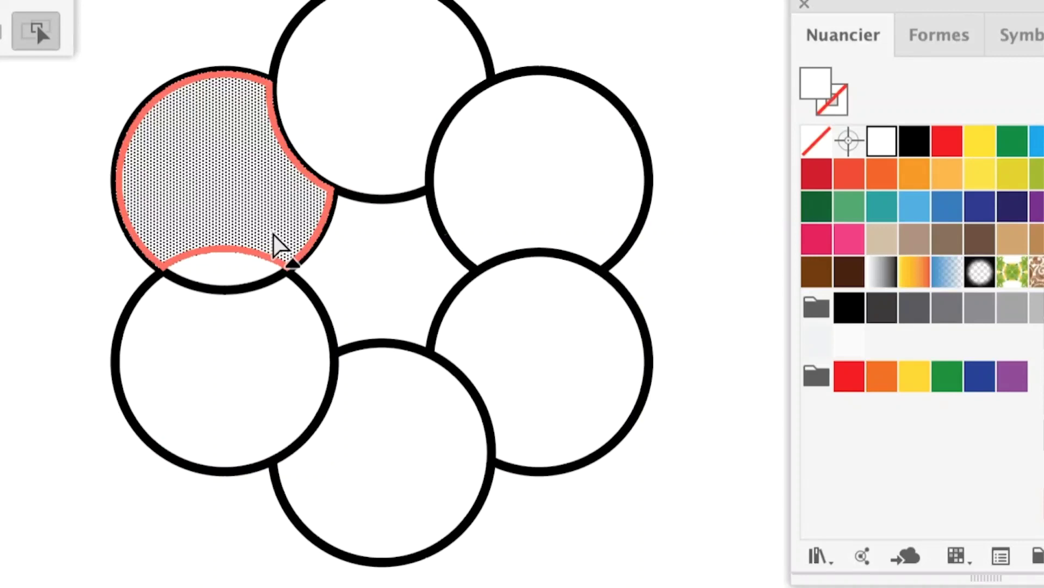
double_click(274, 248)
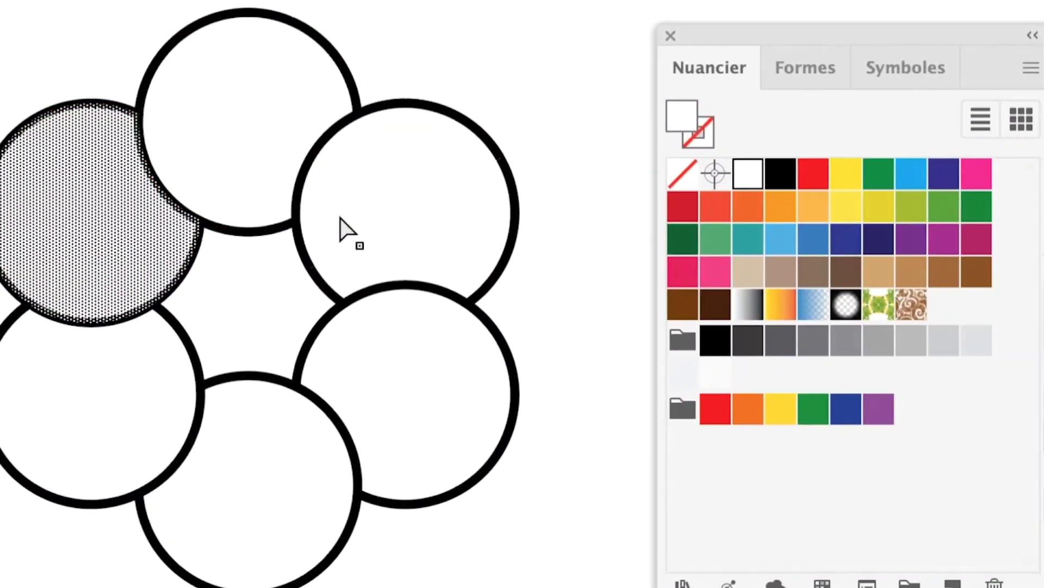
key("ctrl+shift+a")
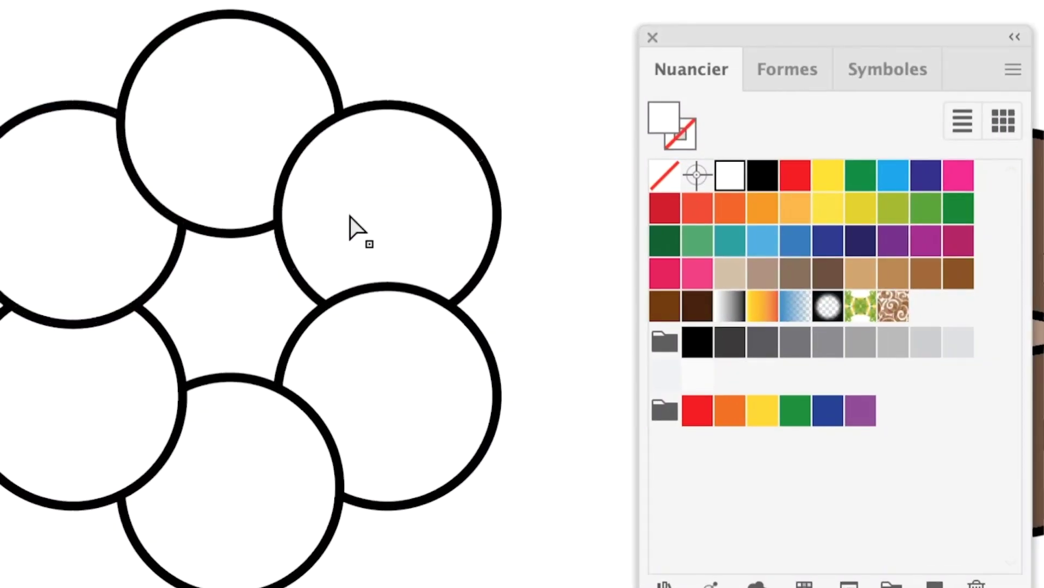
left_click(68, 239)
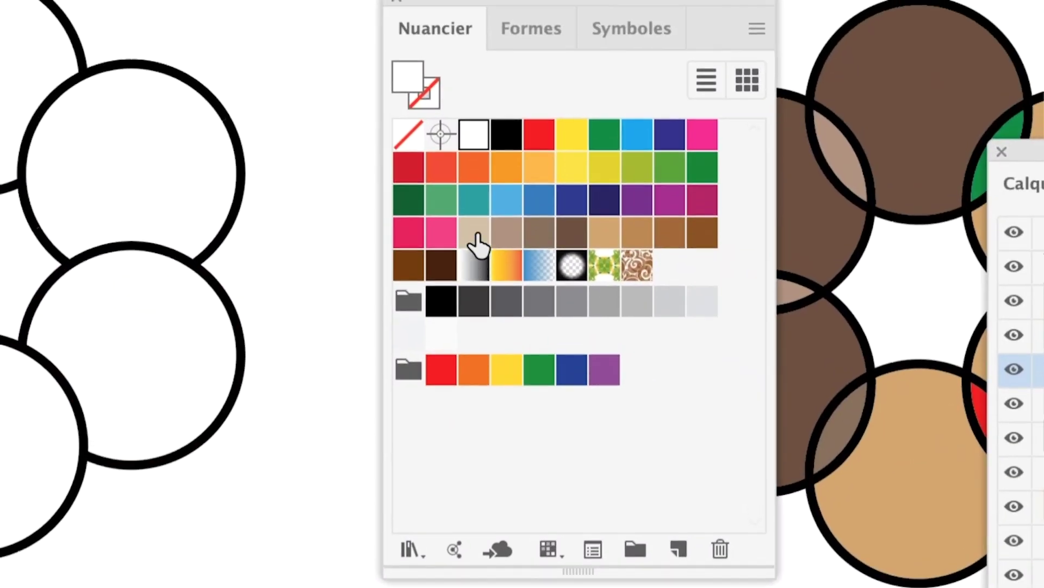
left_click(918, 213)
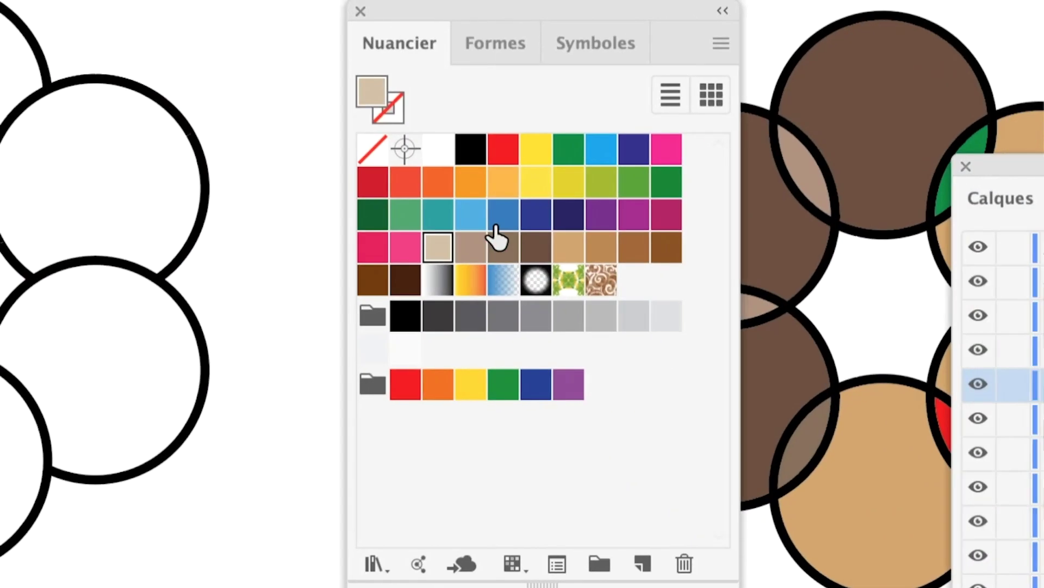
left_click(944, 253)
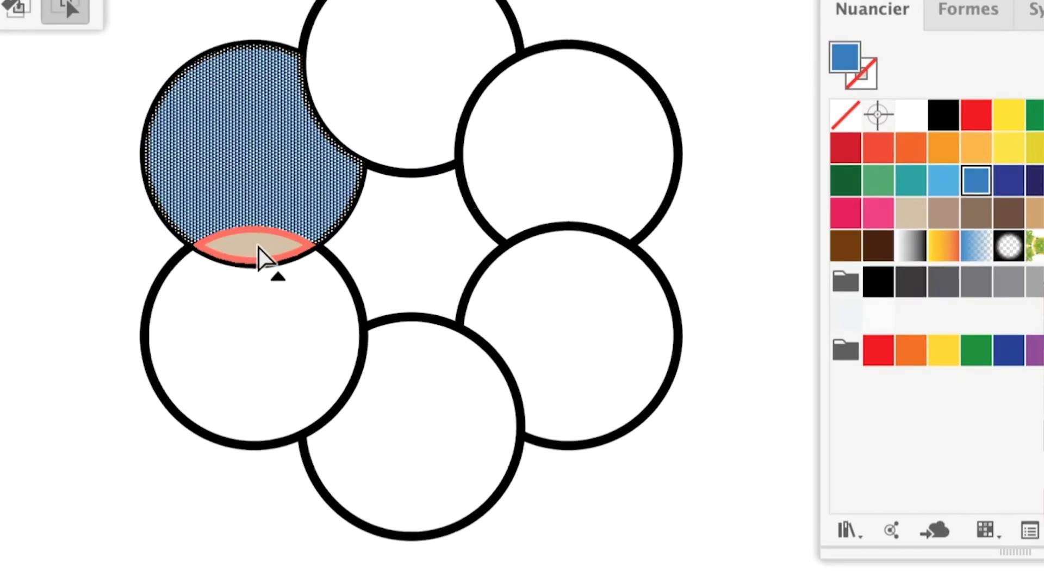
left_click(210, 270, "alt")
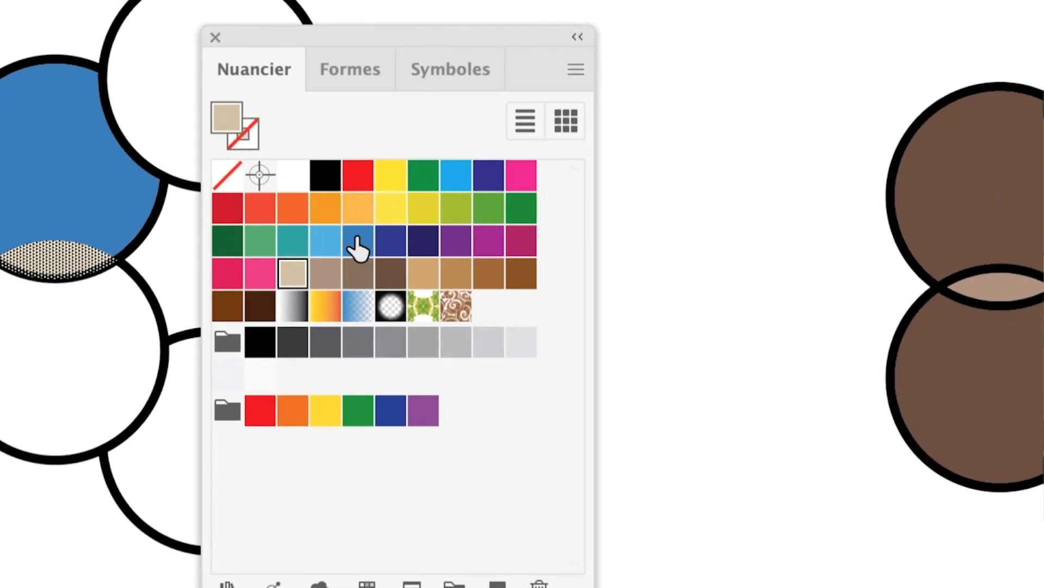
left_click(357, 245)
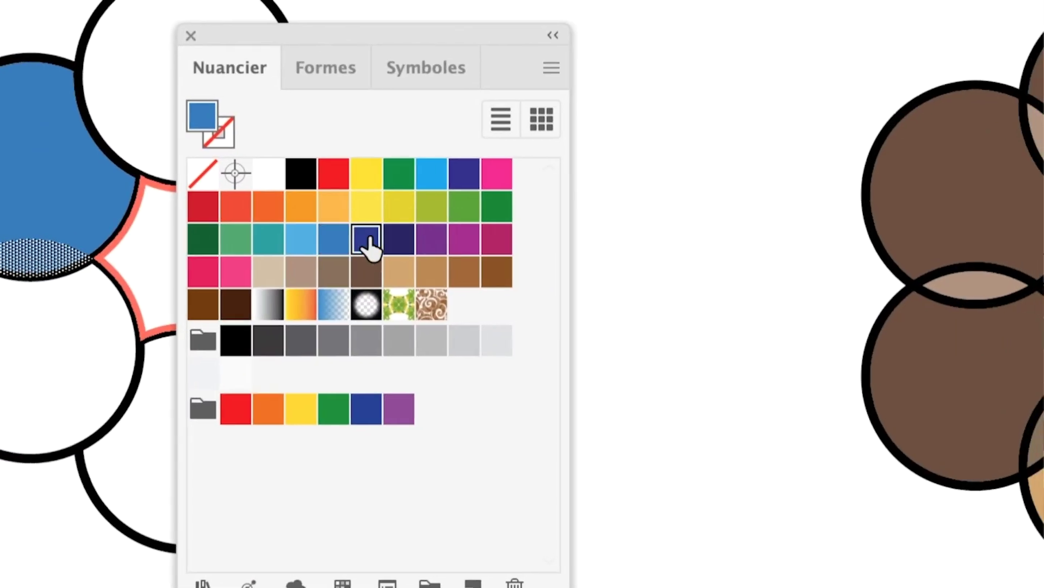
left_click(375, 242)
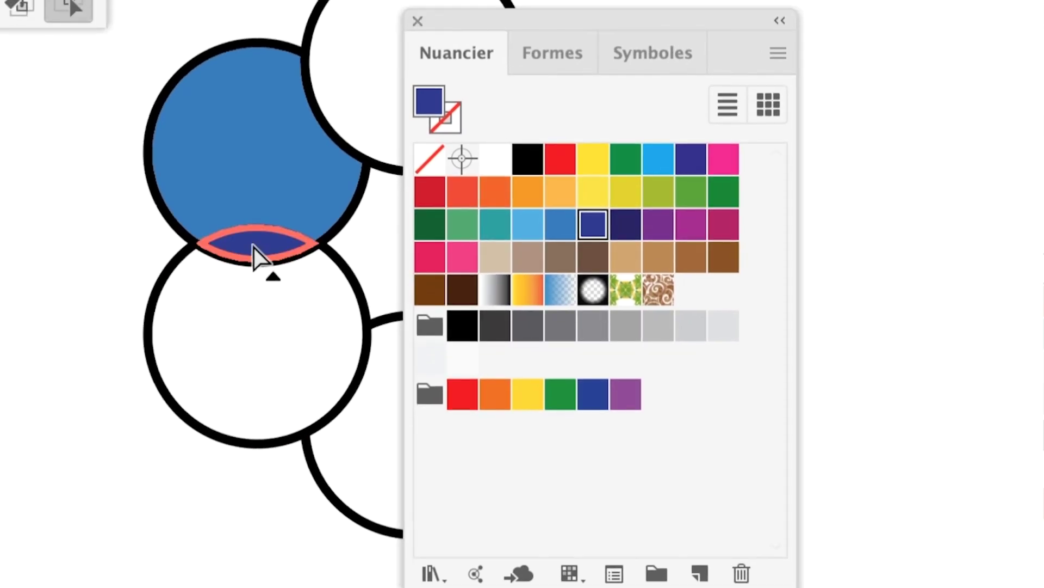
Fill the lower-left circle brown, its small overlap beige, and the bottom circle pink.
left_click(267, 272)
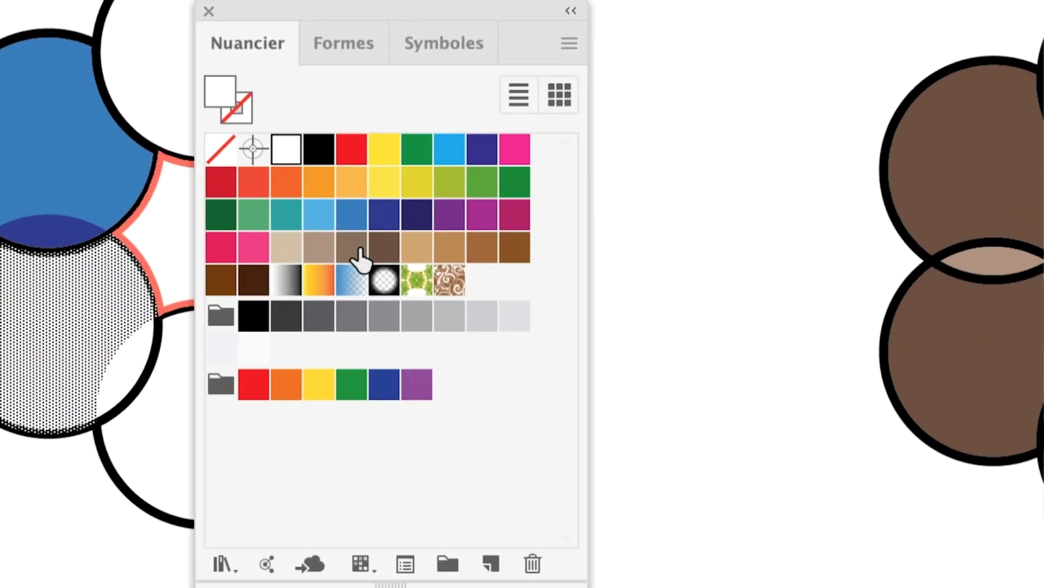
left_click(544, 222)
left_click(201, 309)
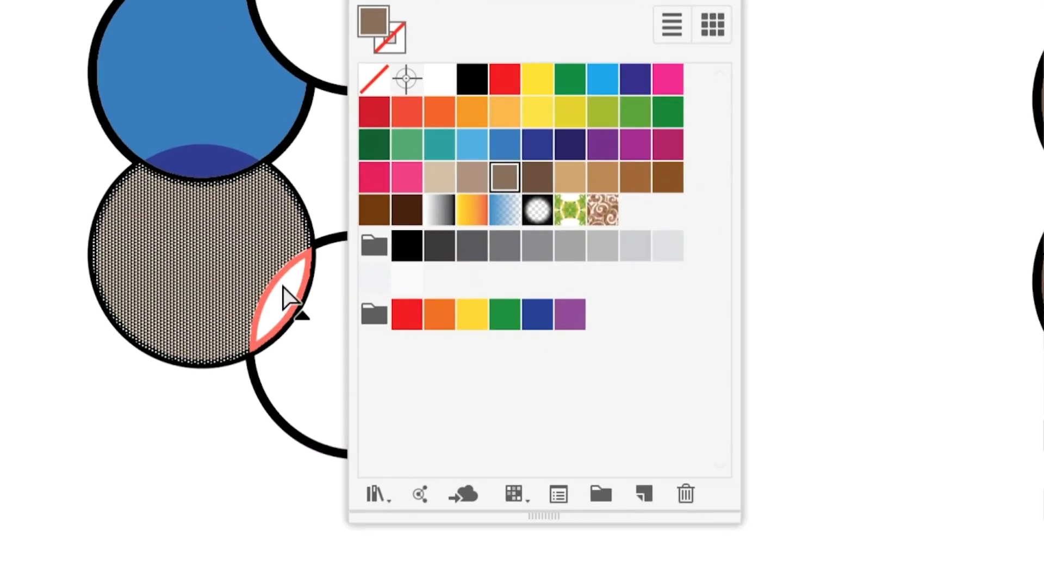
left_click(357, 227)
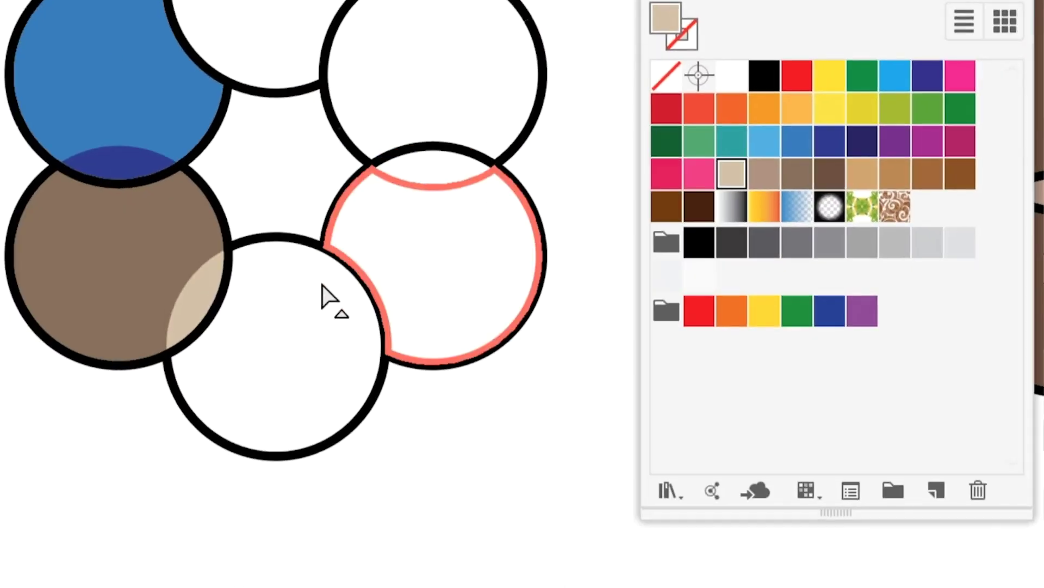
left_click(326, 310)
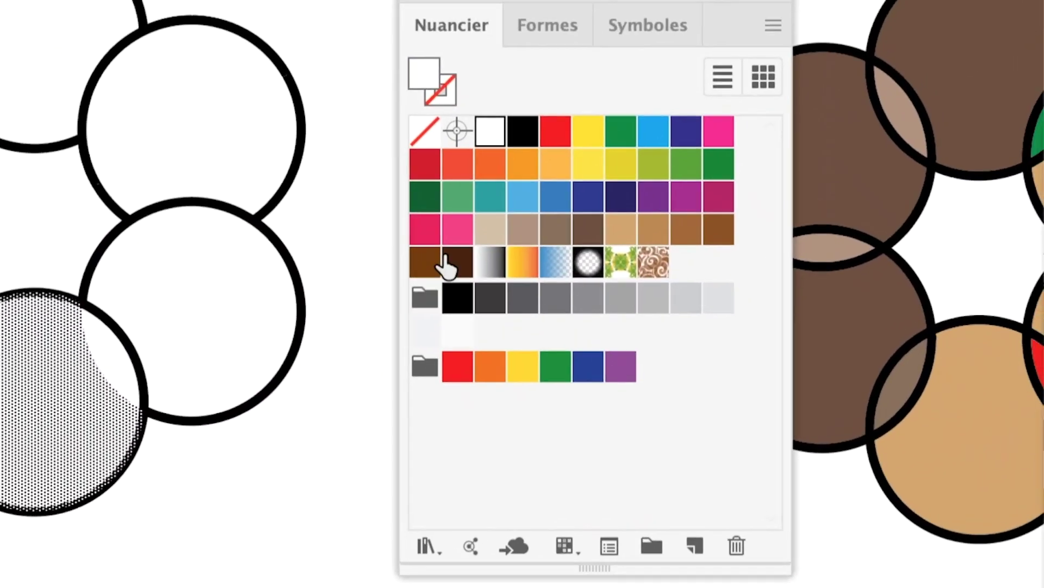
left_click(625, 147)
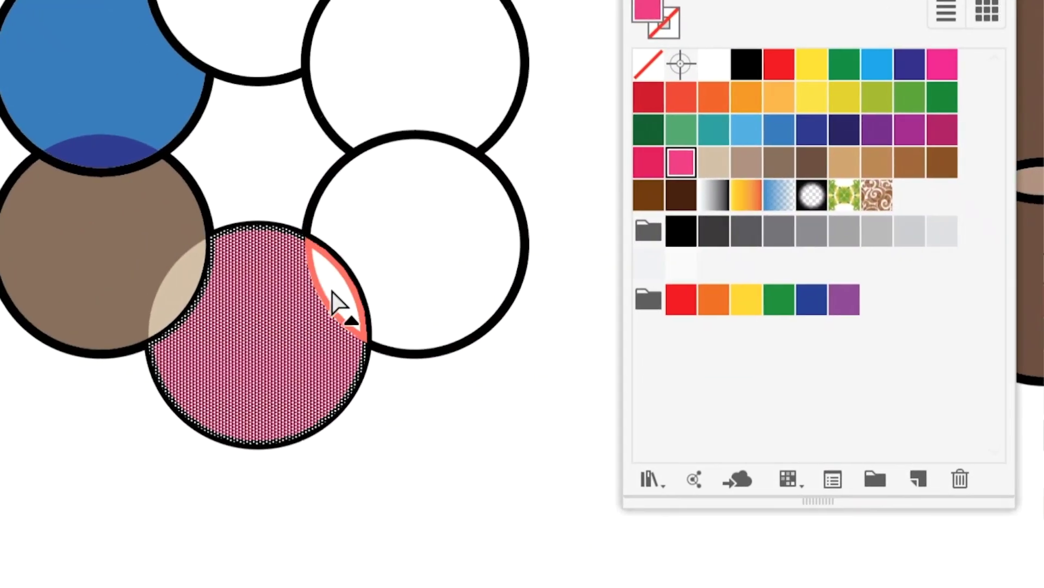
left_click(337, 303)
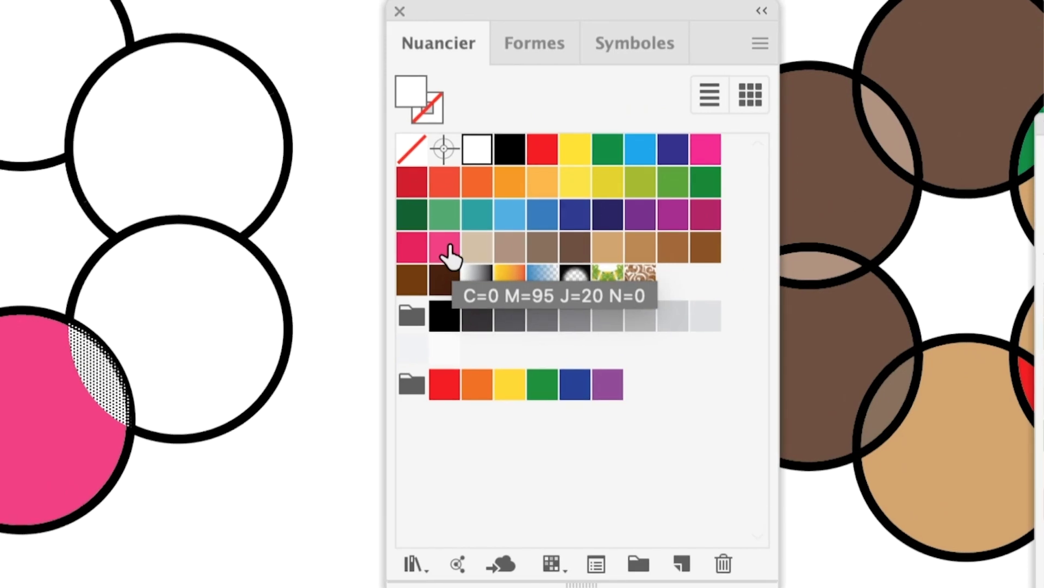
Duplicate the pink swatch and lighten the copy to magenta 51.
left_click_drag(445, 252, 681, 563)
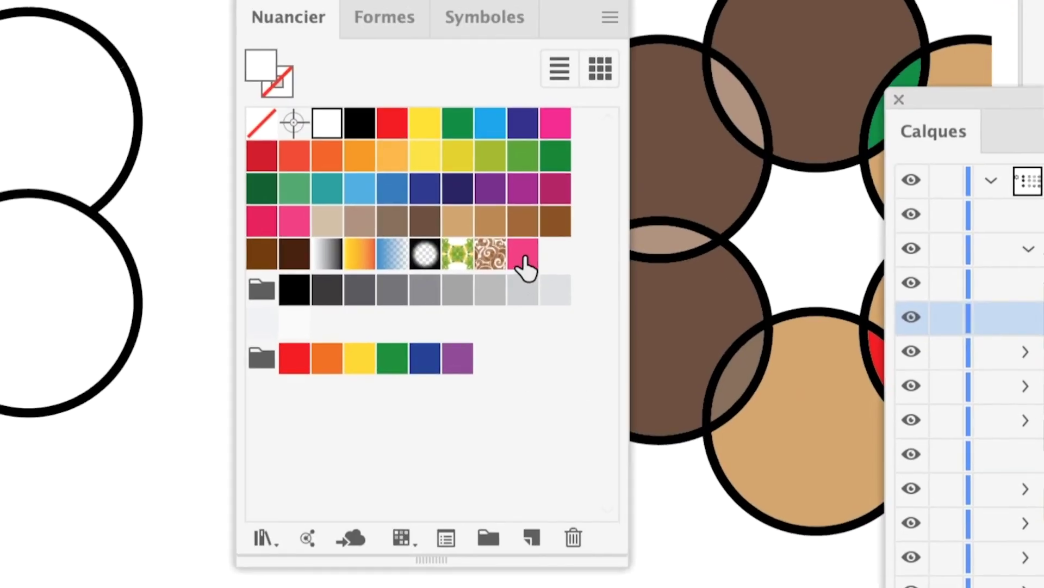
double_click(530, 263)
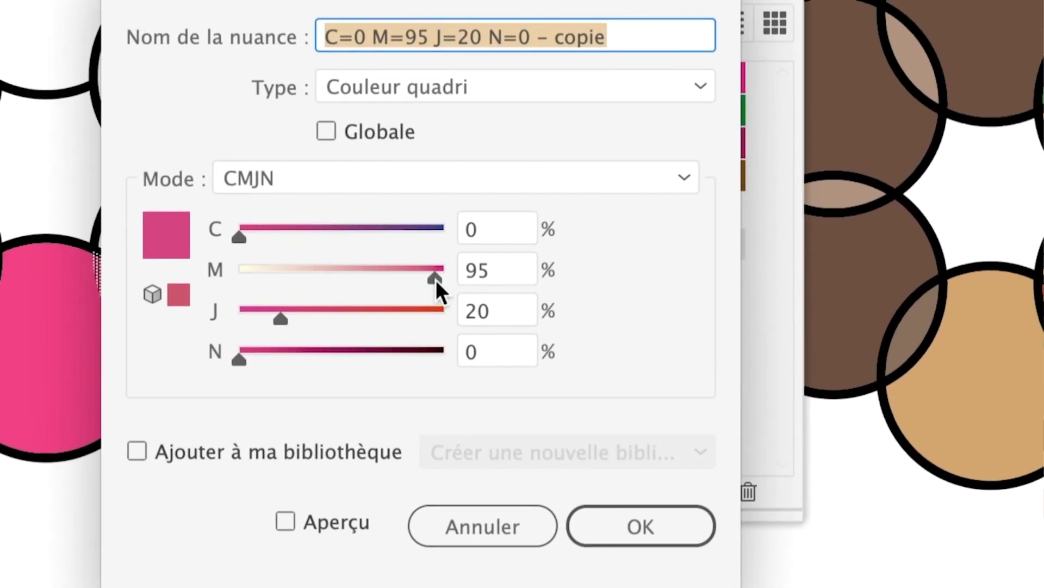
left_click_drag(436, 280, 413, 272)
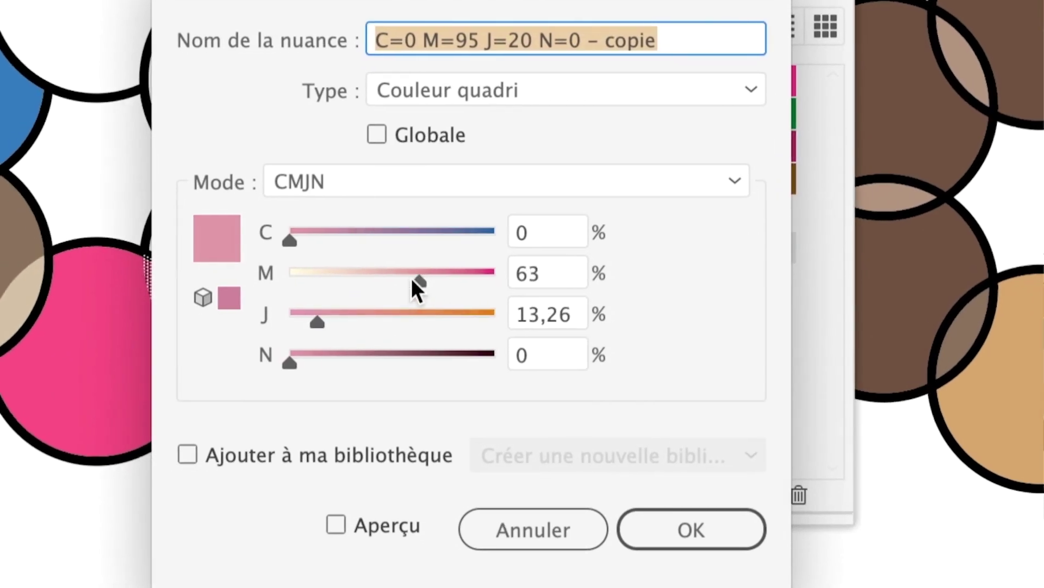
left_click_drag(413, 272, 389, 279)
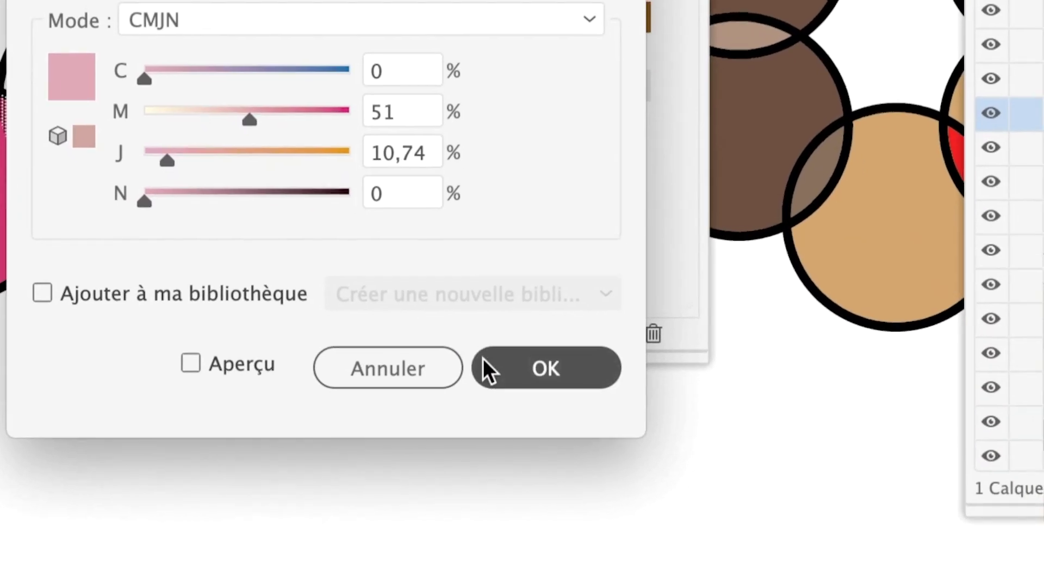
left_click(531, 424)
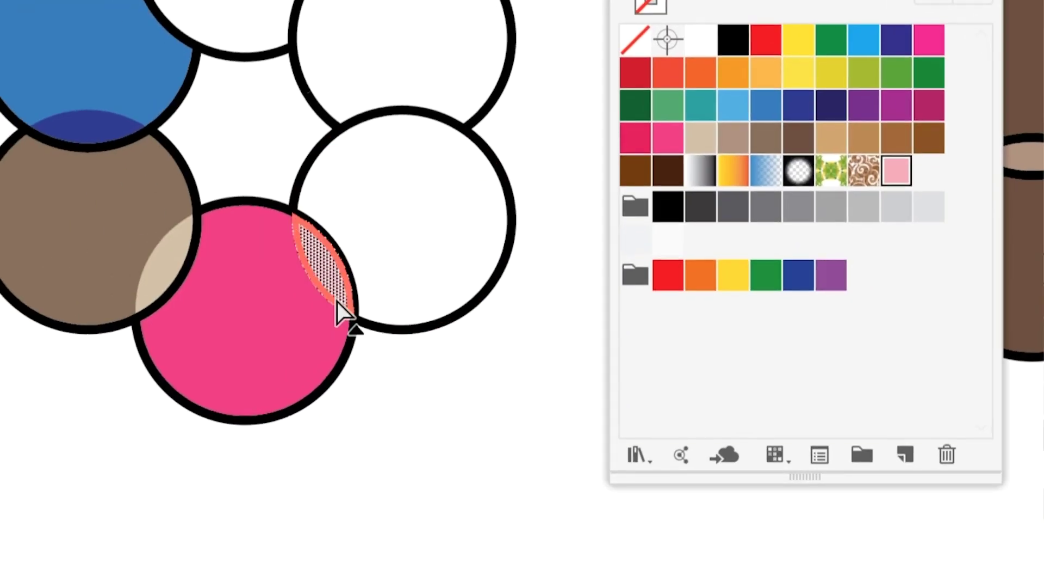
Fill the pink circle's right overlap light pink, lower-right circle light blue, overlap above dark blue.
left_click(336, 300)
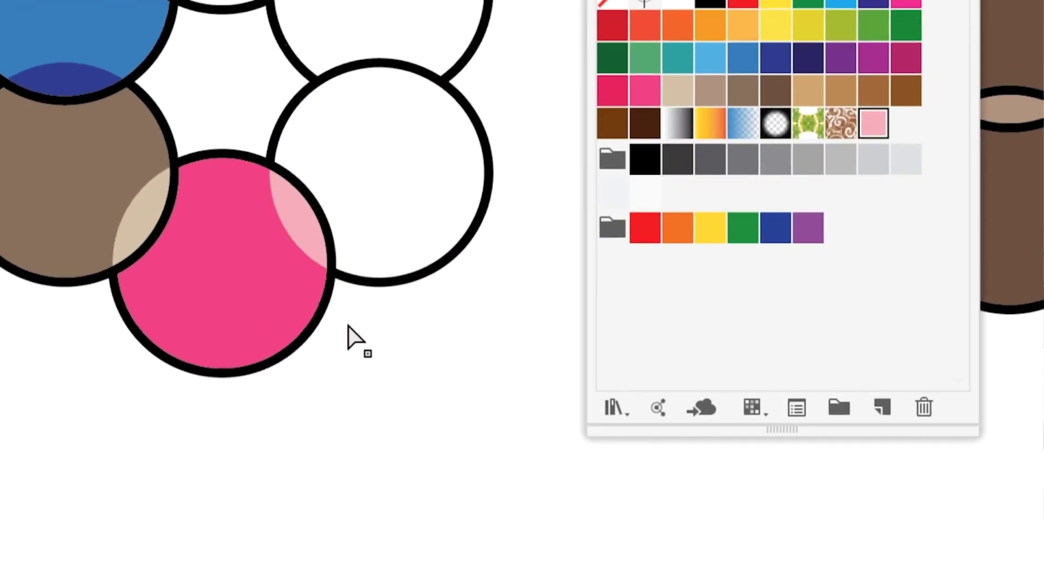
left_click(389, 275)
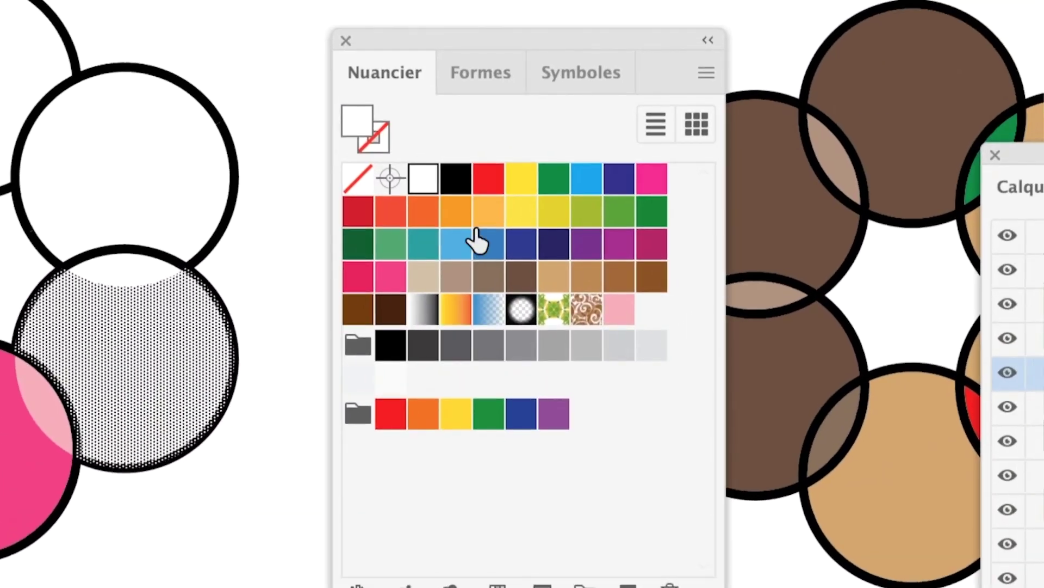
left_click(469, 240)
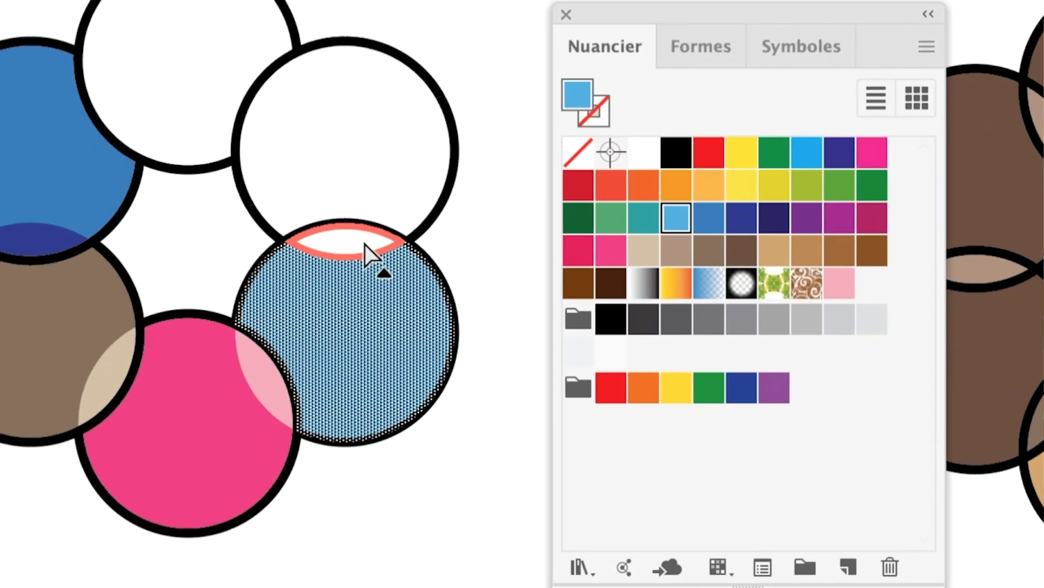
left_click(364, 244)
left_click(741, 218)
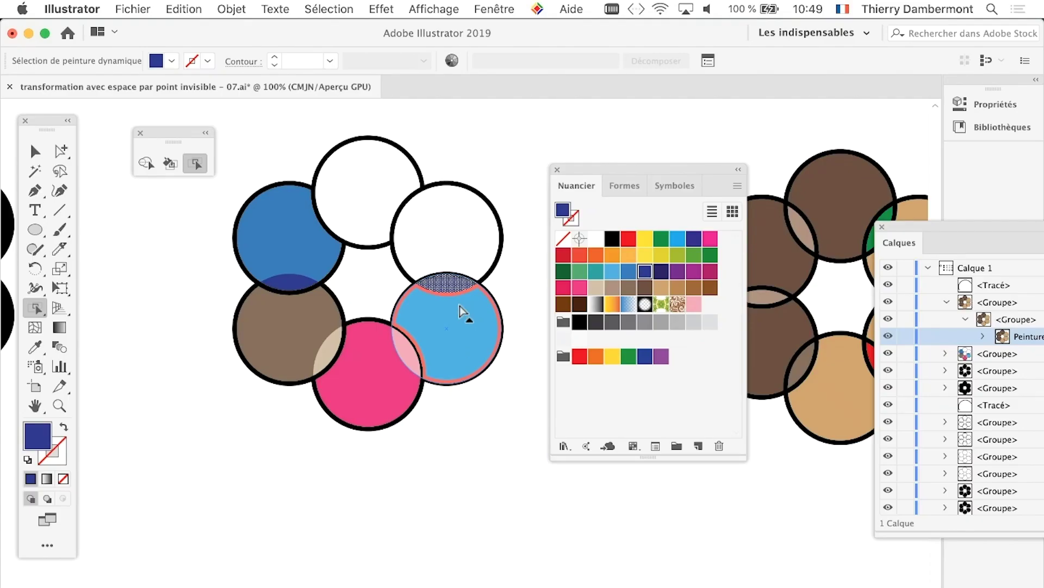
Fill the upper-right circle green and the top circle red, moving the Swatches and Layers panels aside.
left_click(462, 260)
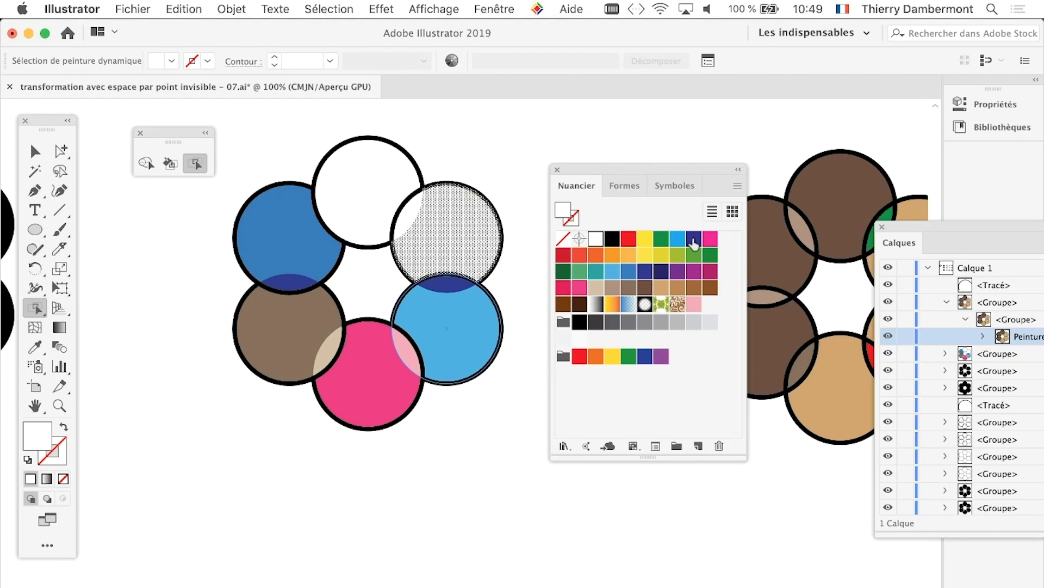
left_click(711, 255)
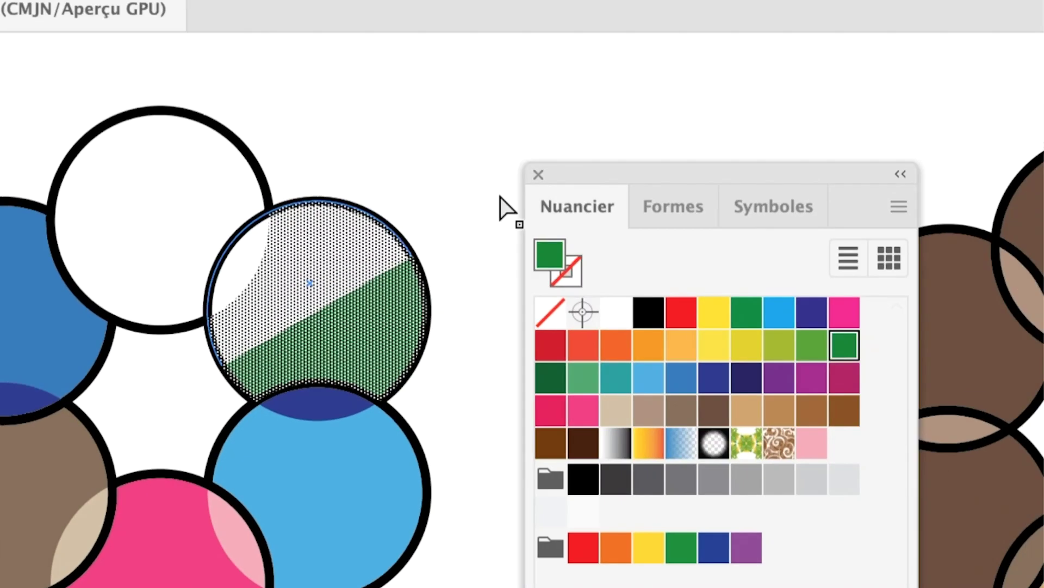
left_click(541, 199)
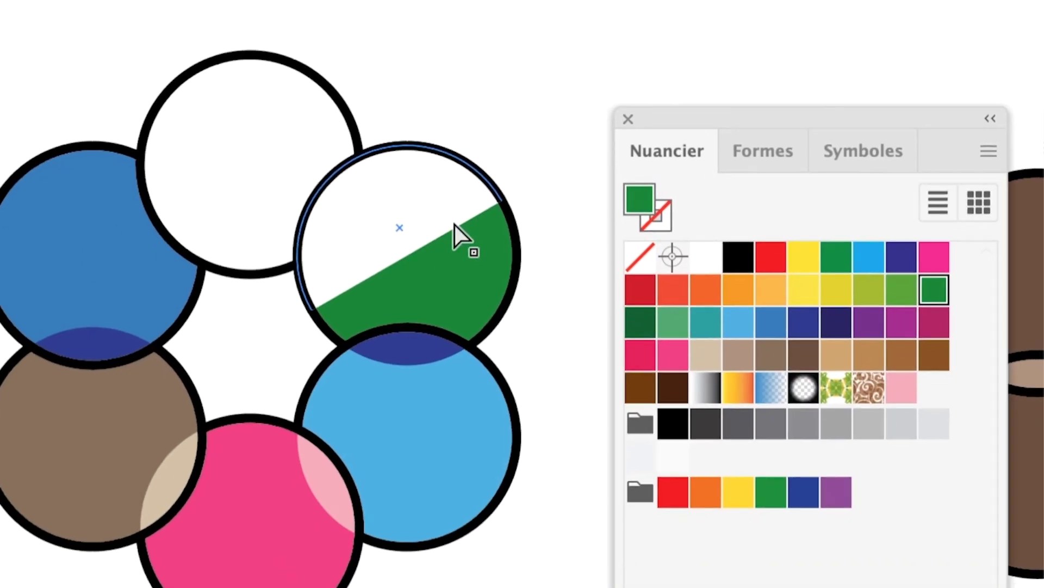
left_click(456, 226)
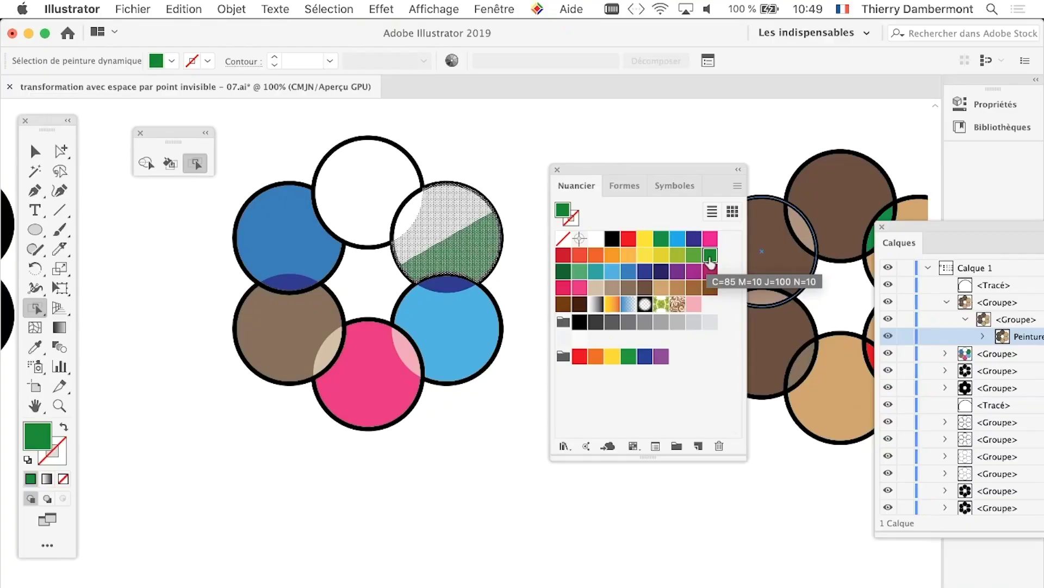
left_click(519, 235)
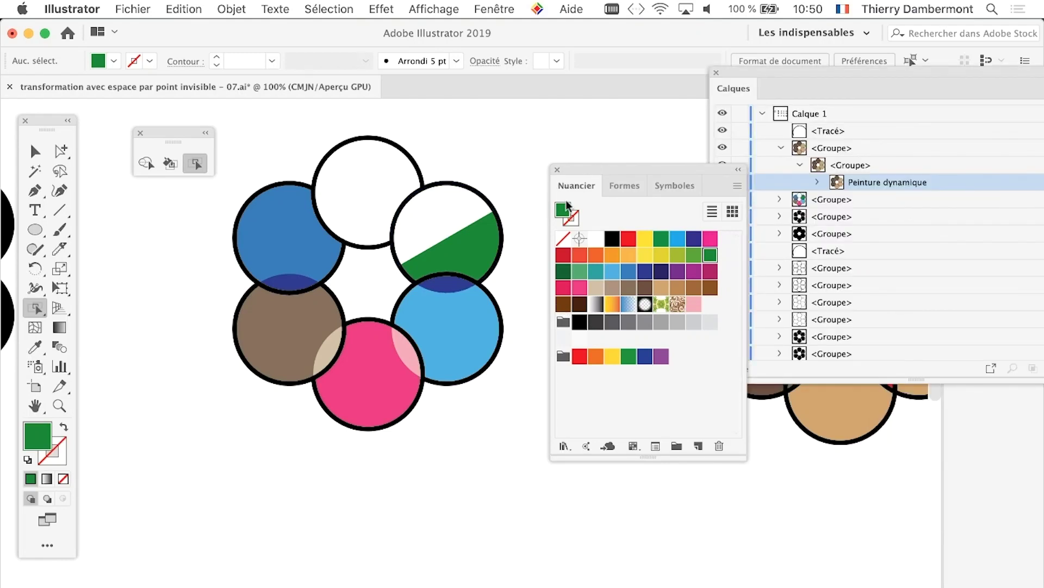
left_click_drag(569, 170, 556, 403)
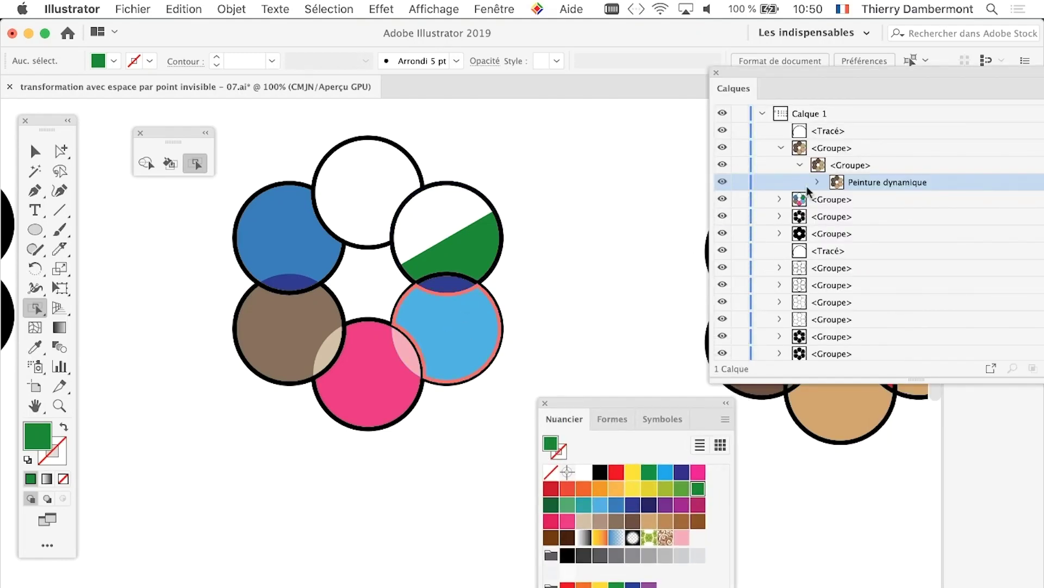
left_click_drag(795, 88, 722, 101)
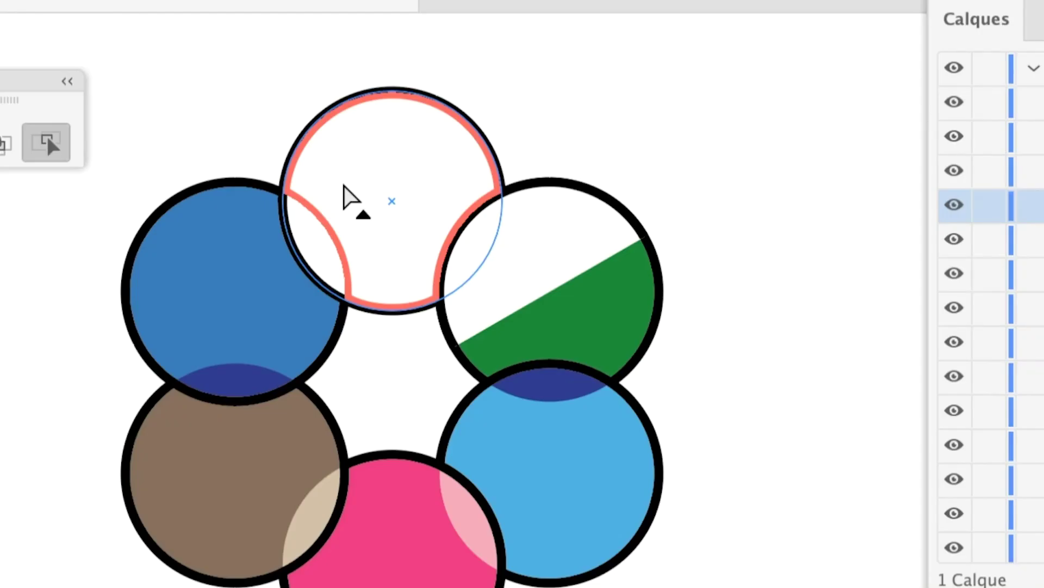
left_click(344, 186)
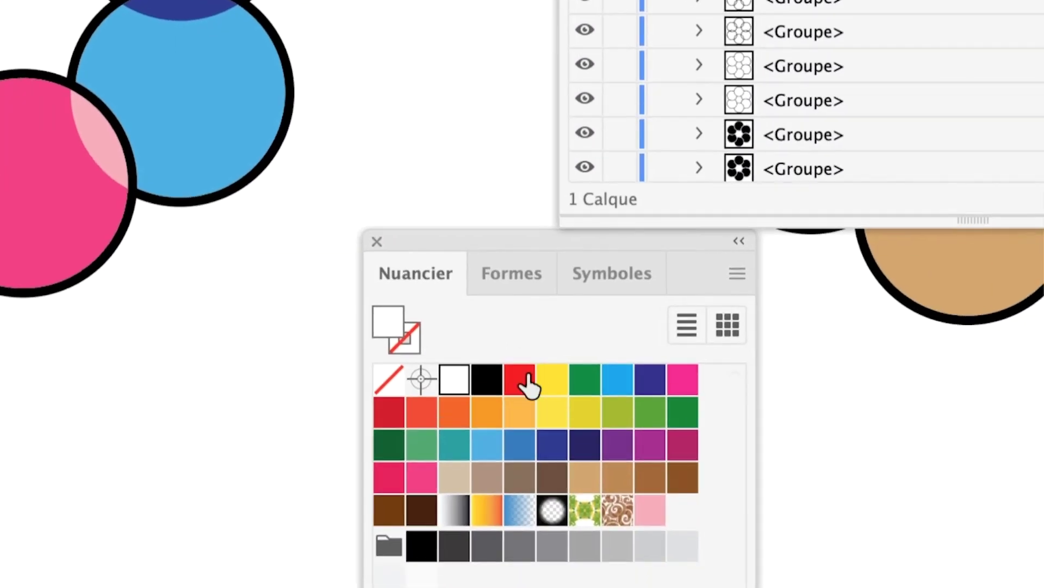
left_click(525, 381)
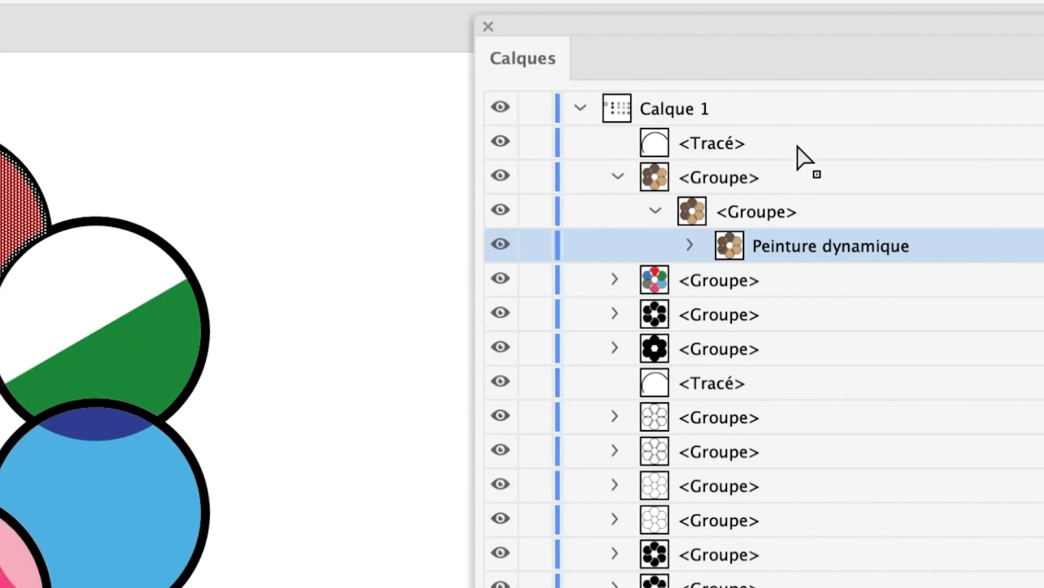
Move the loose <Tracé> into the Live Paint group and fill the circle's remaining white part green.
left_click(797, 144)
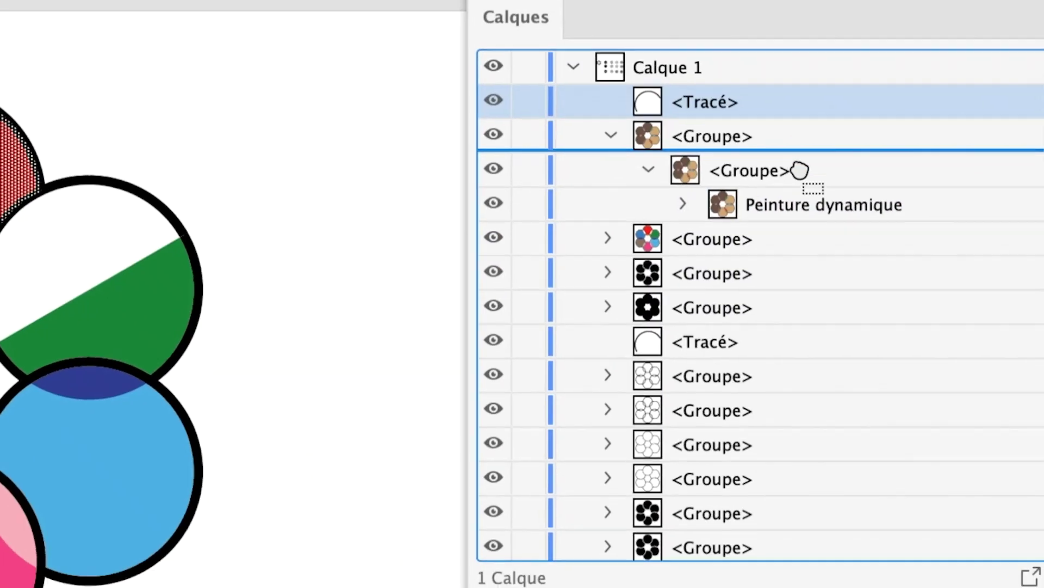
left_click_drag(798, 142, 800, 177)
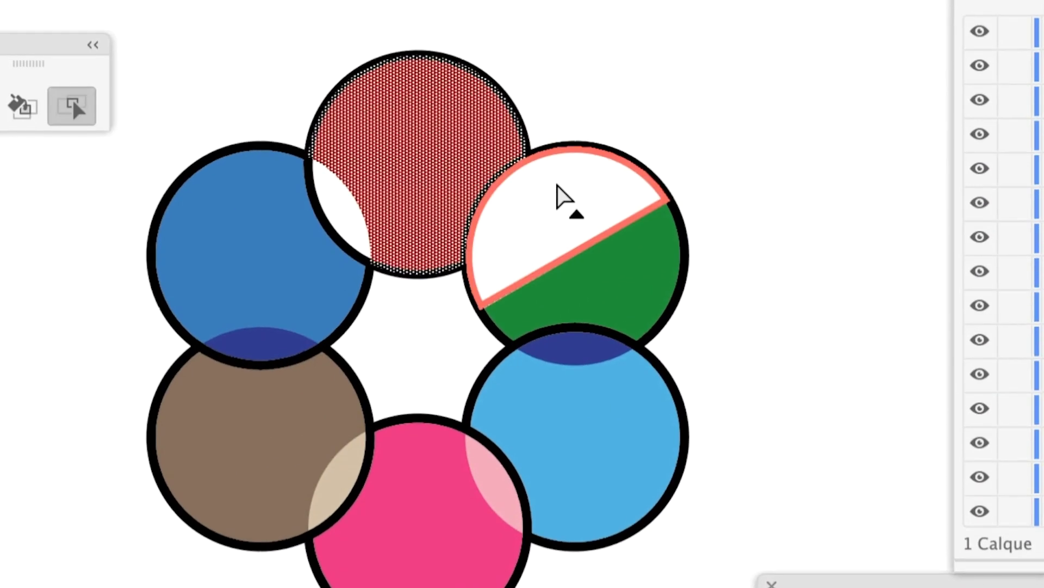
left_click(563, 193)
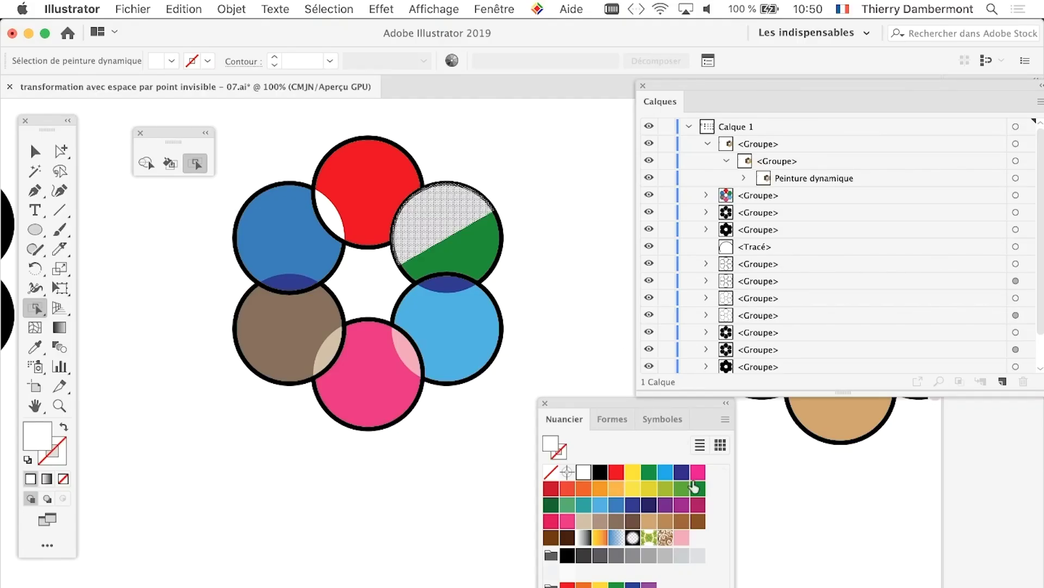
left_click(697, 489)
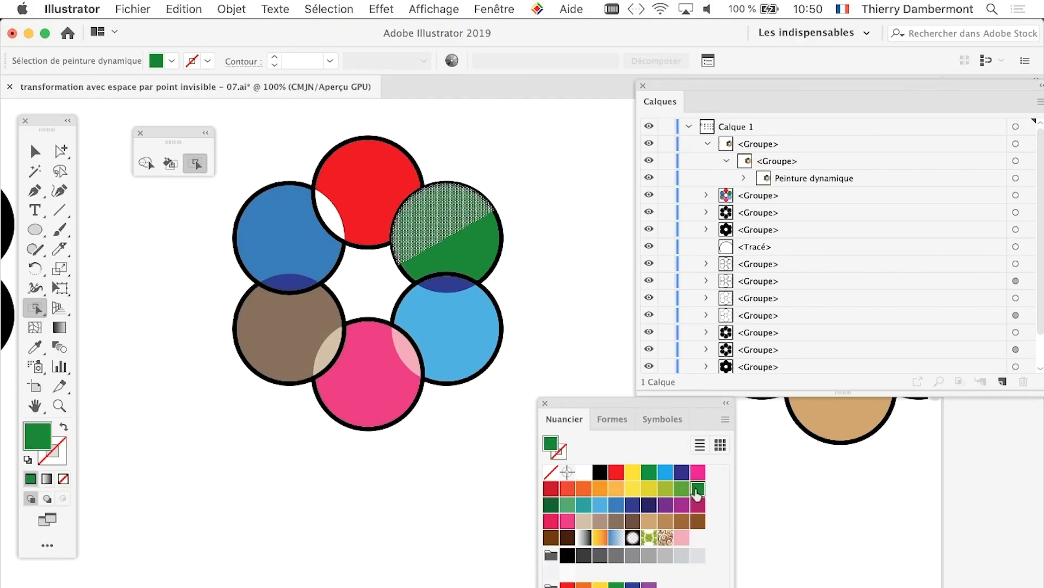
left_click(567, 333)
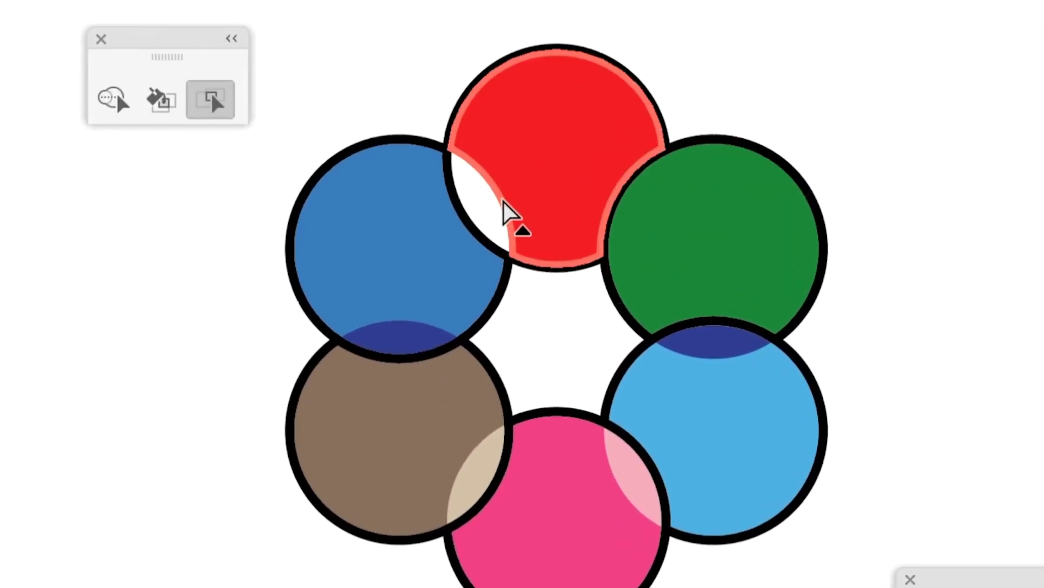
Fill the small overlap between the blue and red circles orange.
left_click(504, 202)
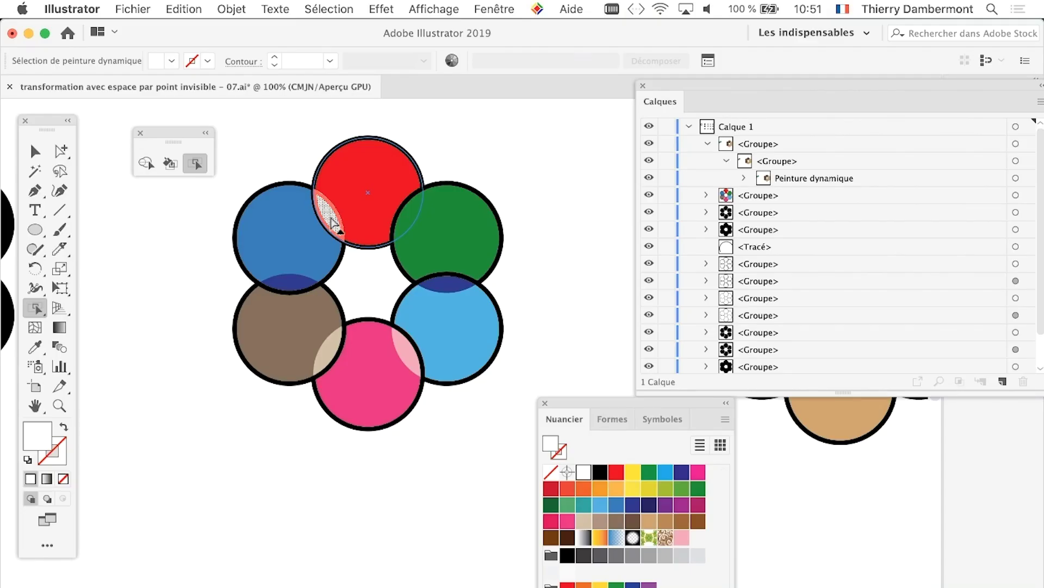
left_click(555, 283)
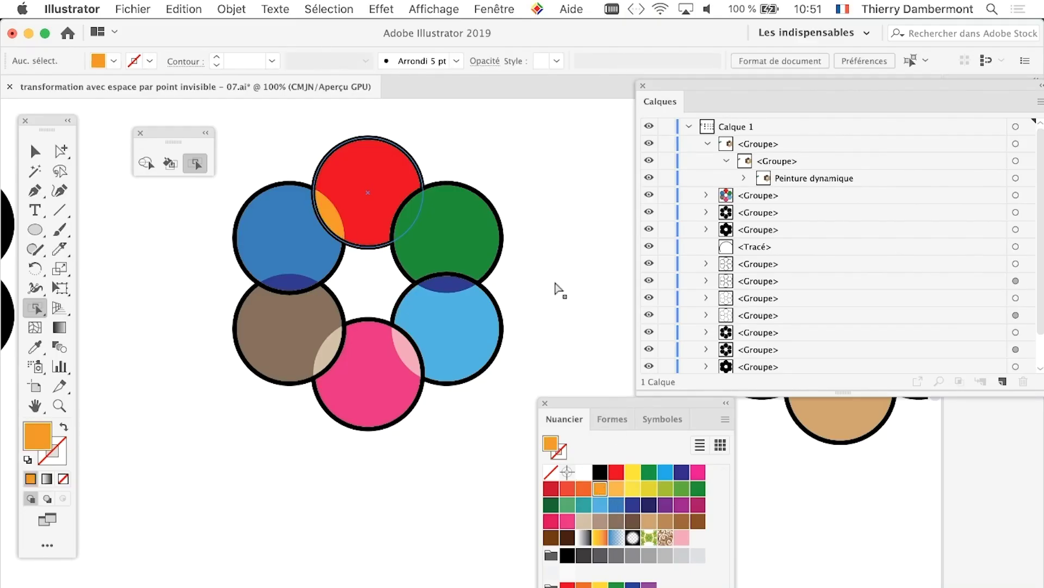
scroll(209, 381, "up", 2)
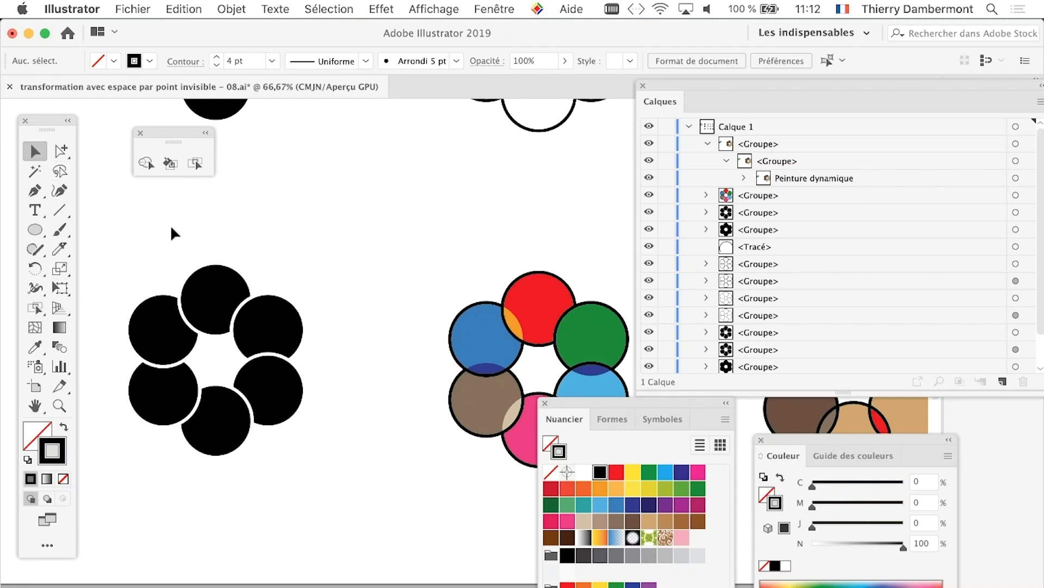
Select the black six-circle ring and make it a Live Paint group.
left_click_drag(210, 357, 325, 497)
left_click(231, 8)
mouse_move(279, 465)
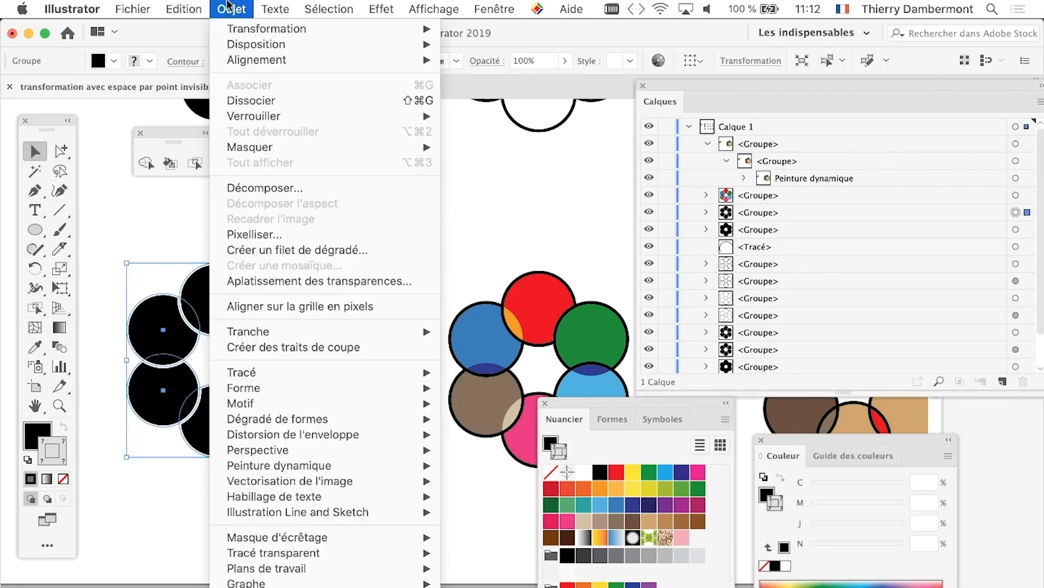
left_click(506, 472)
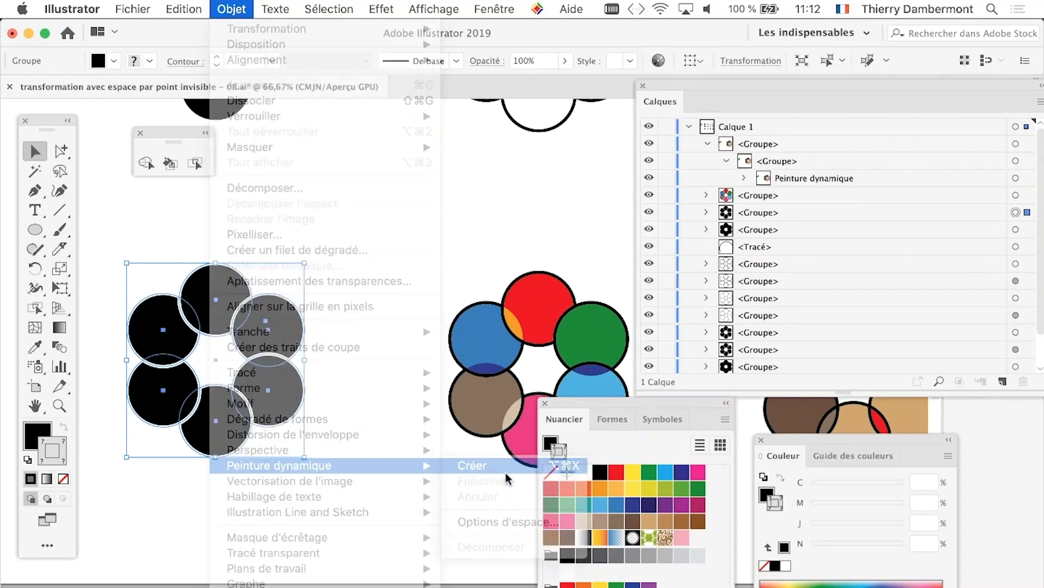
Paint the top, lower-right and lower-left circles red-orange.
left_click(199, 169)
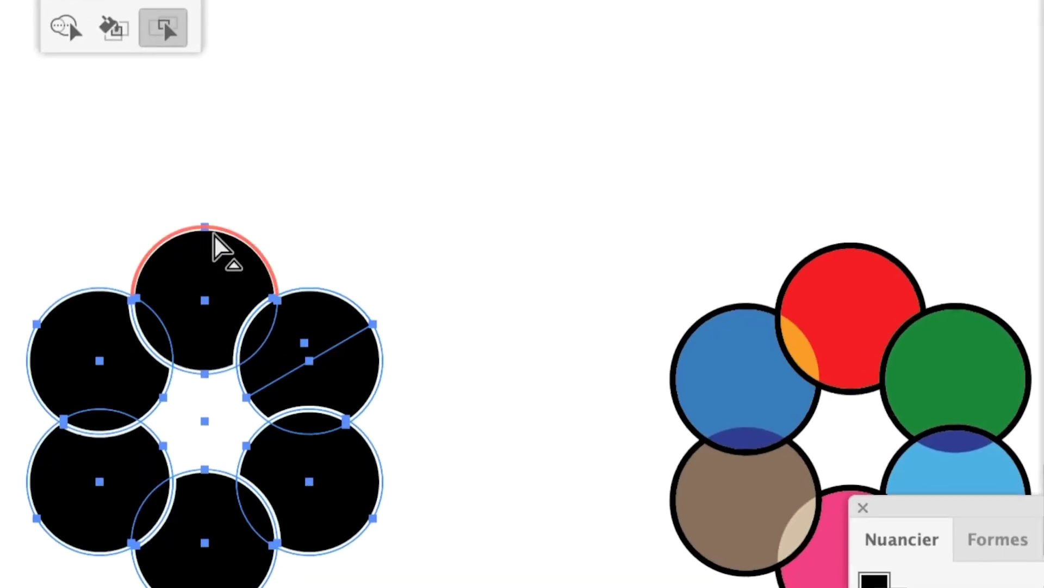
left_click(214, 235)
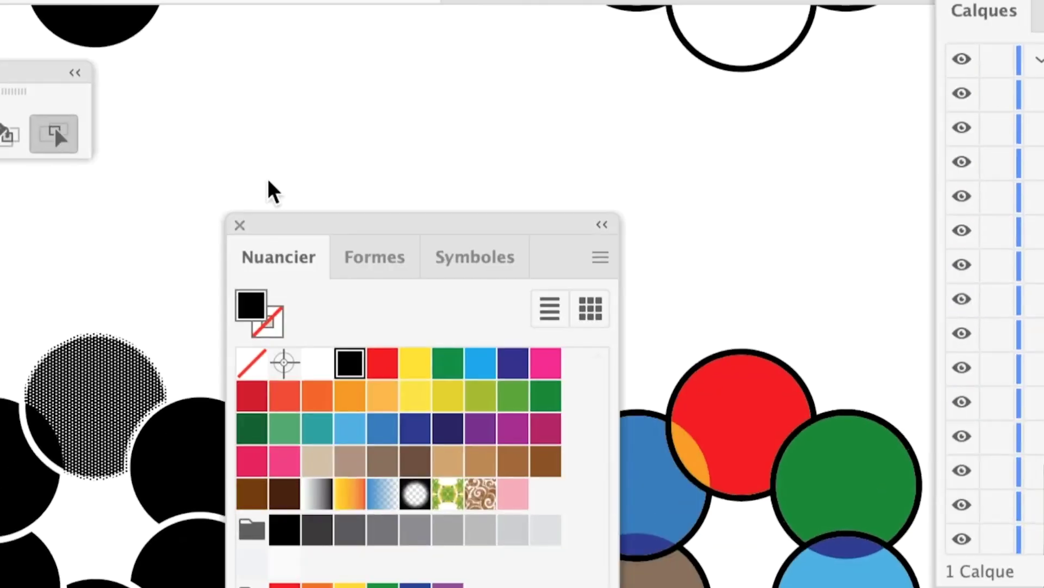
left_click(316, 395)
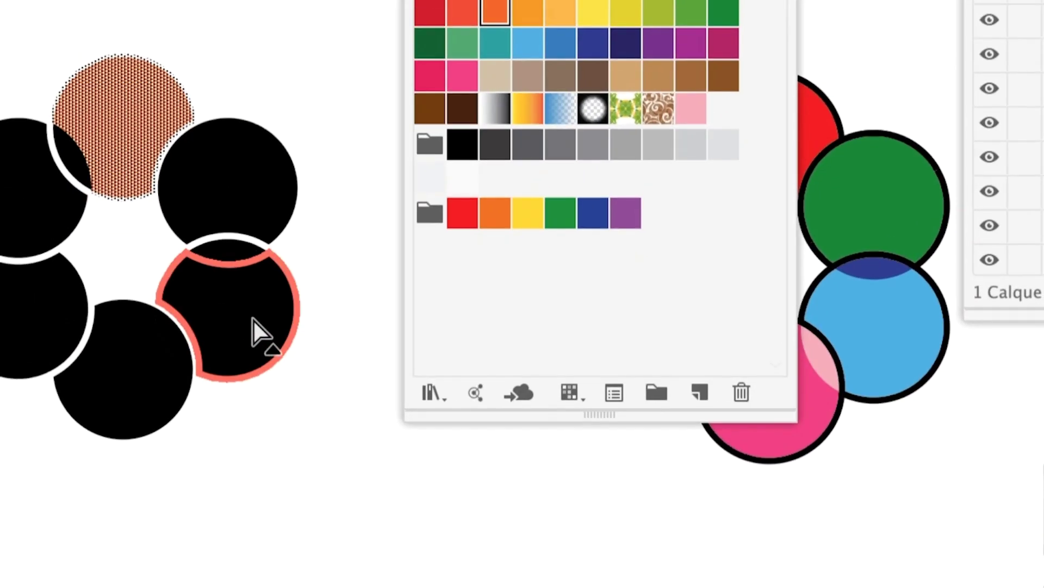
left_click(253, 321, "shift")
left_click(174, 325, "shift")
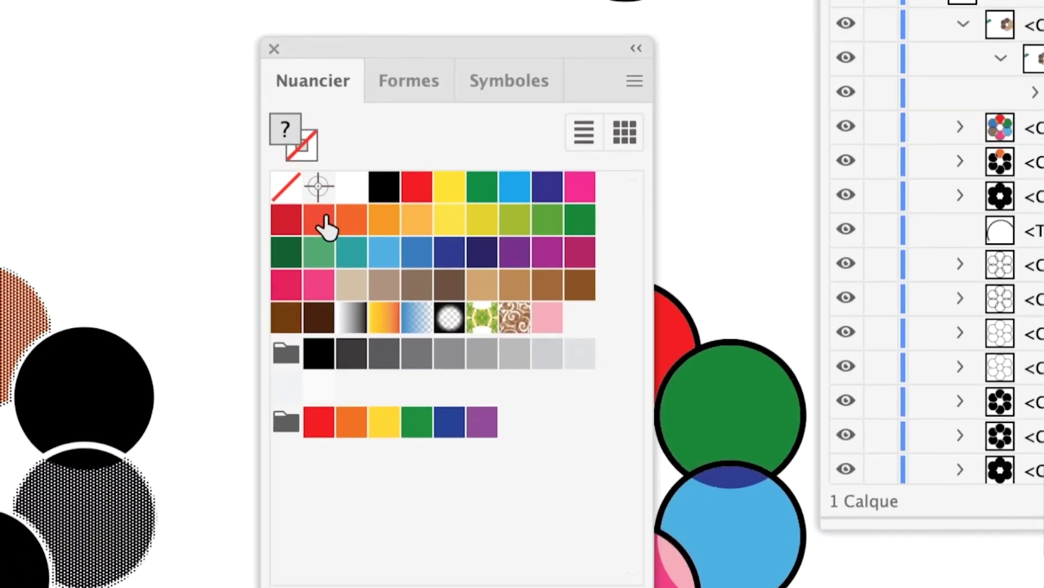
left_click(577, 25)
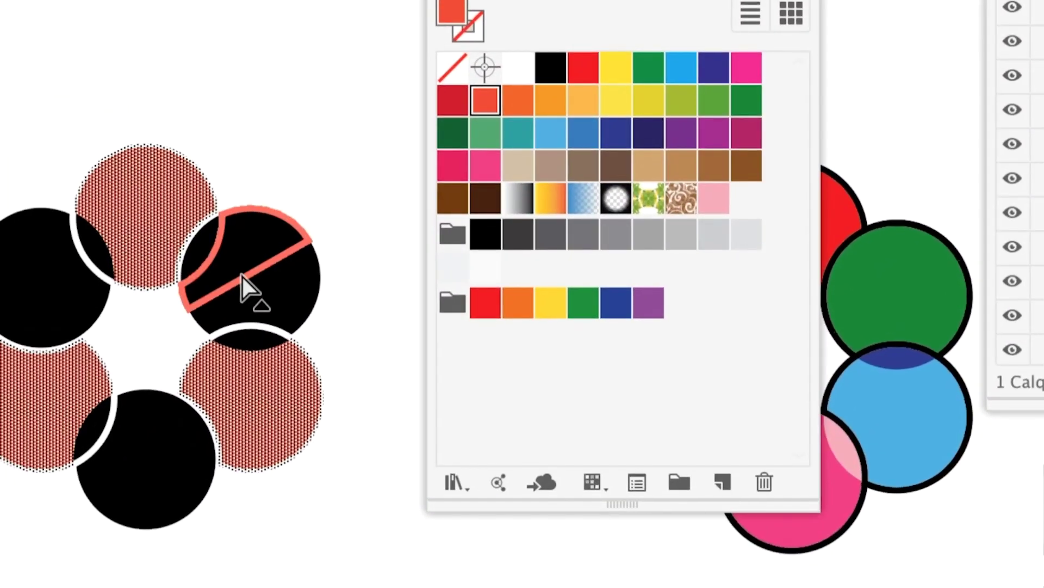
Select the remaining upper-right, upper-left and bottom circles together.
left_click(245, 279)
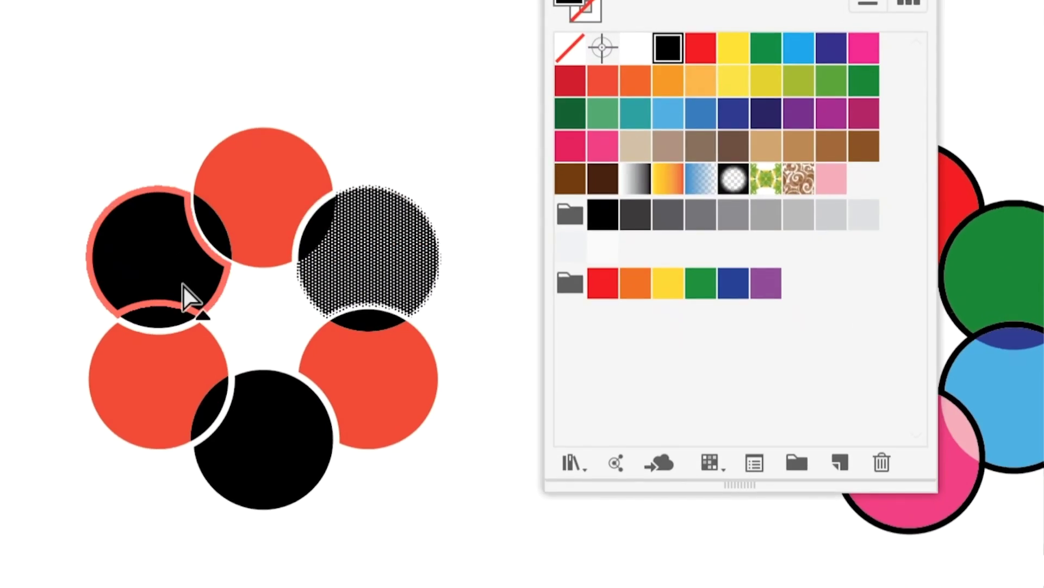
left_click(184, 286, "shift")
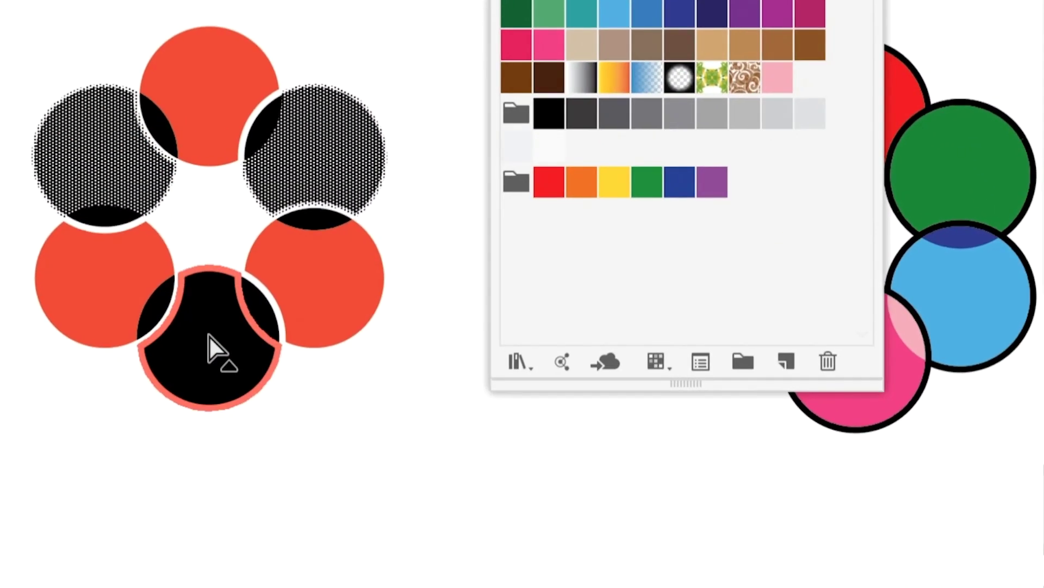
left_click(214, 349, "shift")
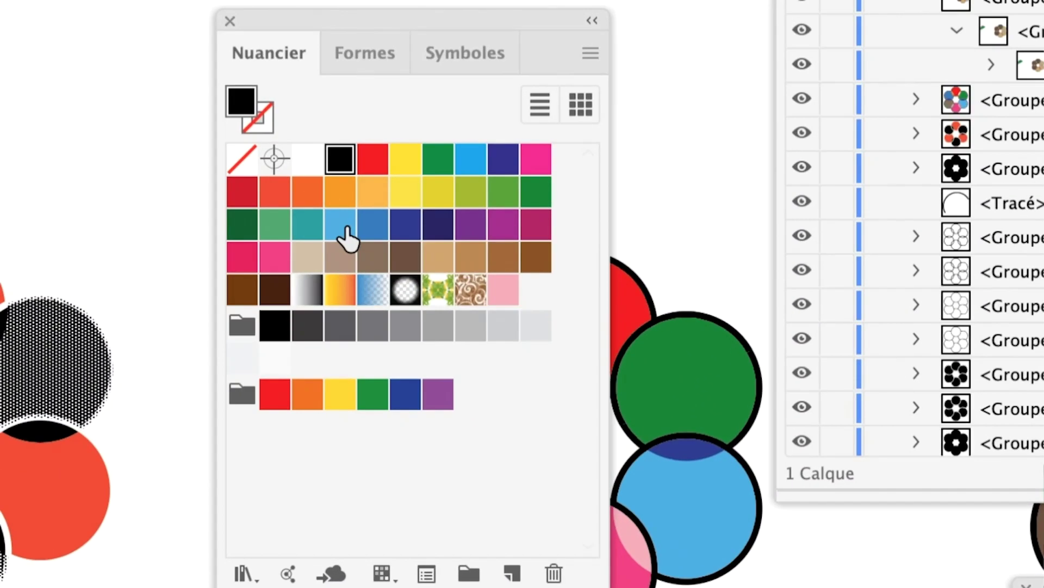
left_click(346, 229, "shift")
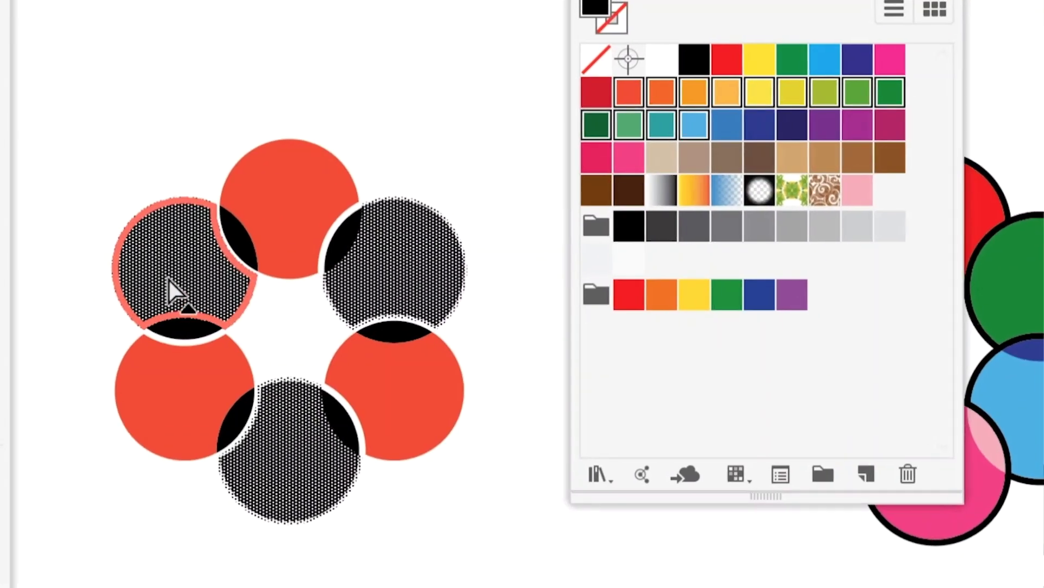
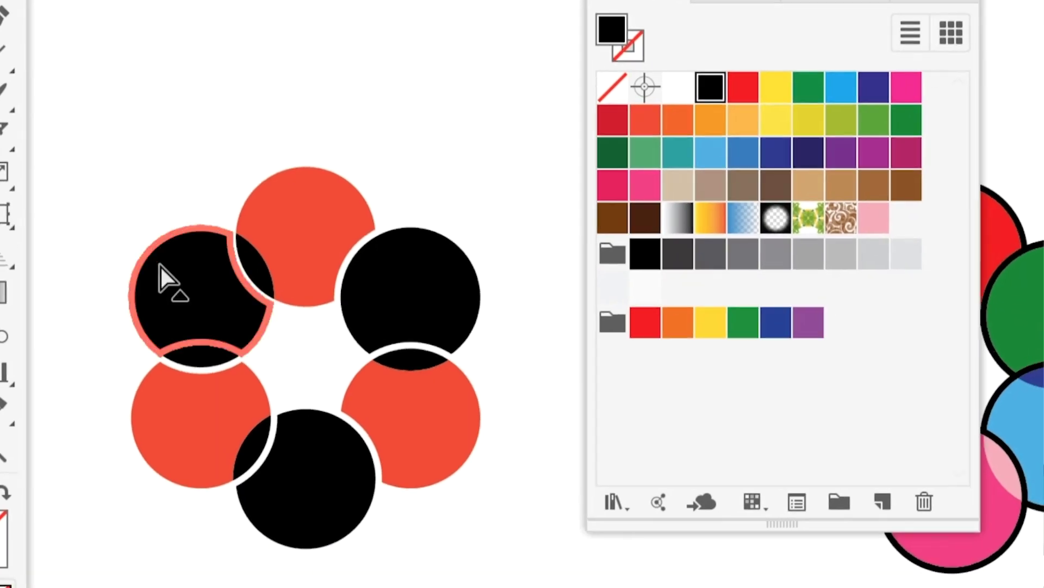
Fill the top-left and bottom black circle faces of the red flower with light blue.
left_click(163, 272)
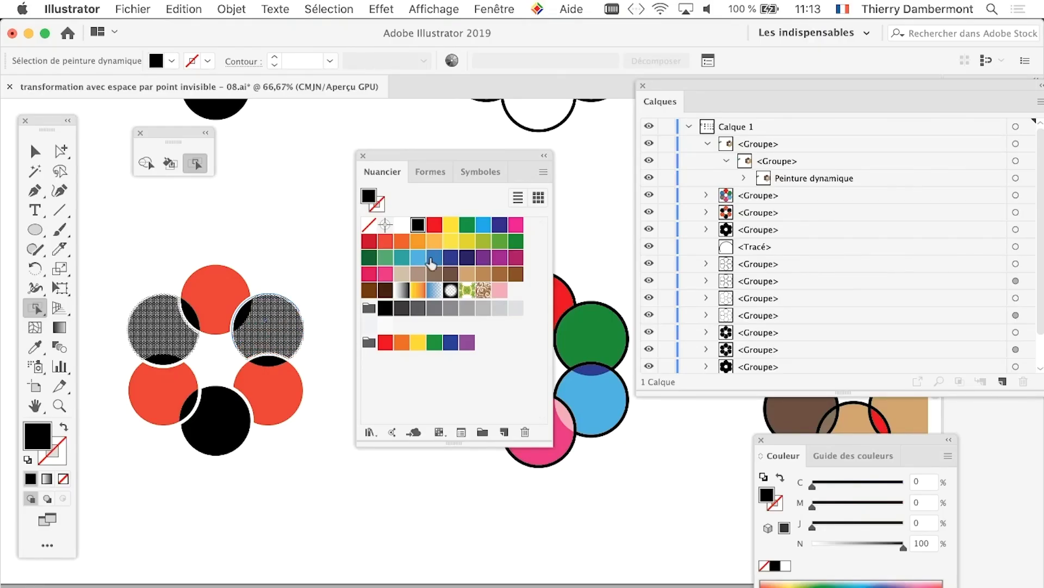
left_click(422, 260)
left_click(242, 428)
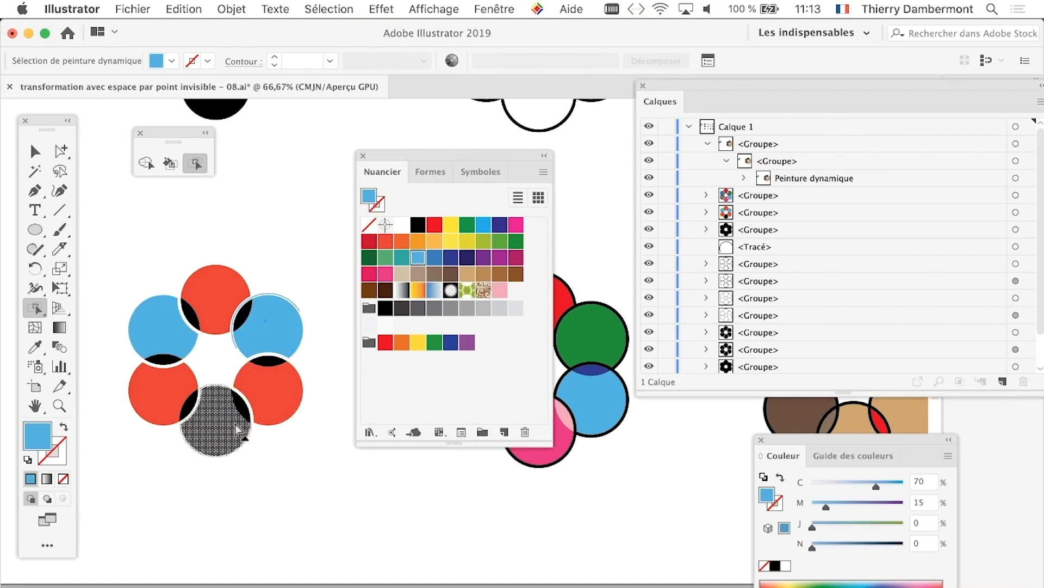
left_click(423, 259)
left_click(325, 283)
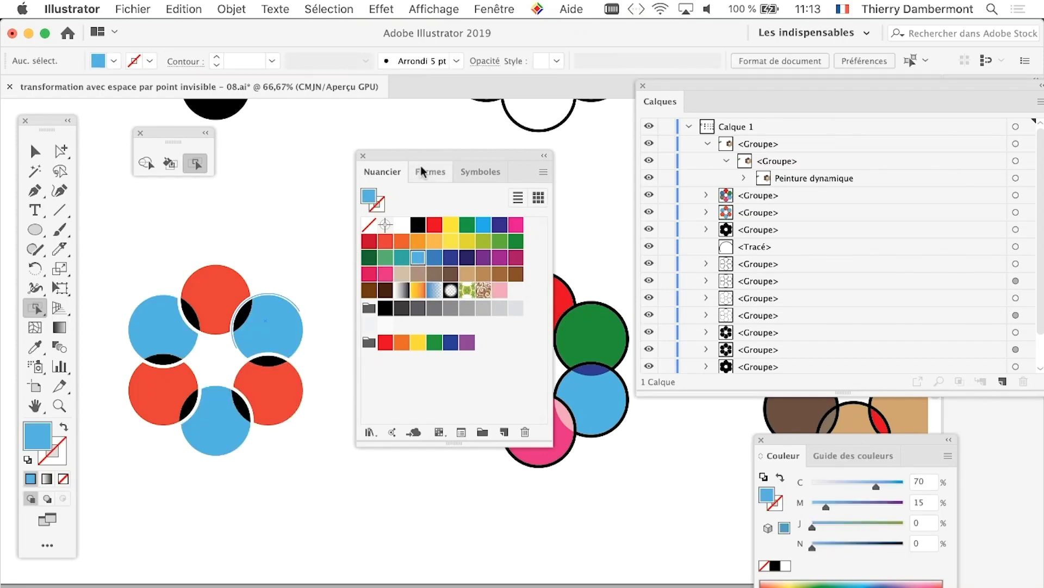
left_click_drag(412, 158, 586, 155)
left_click_drag(310, 240, 534, 261)
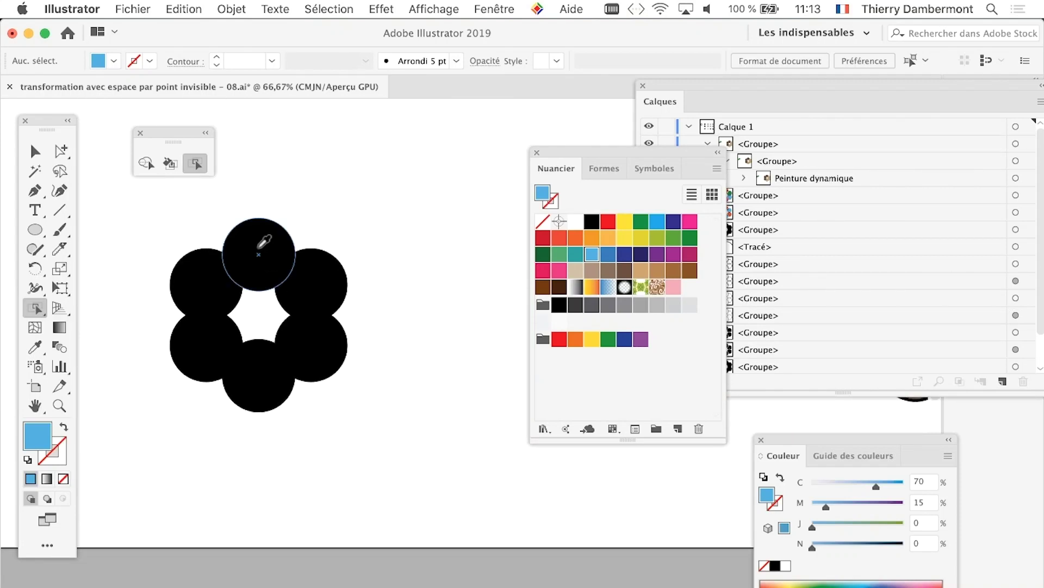
Convert the black flower group to Live Paint with Objet > Peinture dynamique > Créer.
scroll(259, 242, "up", 1)
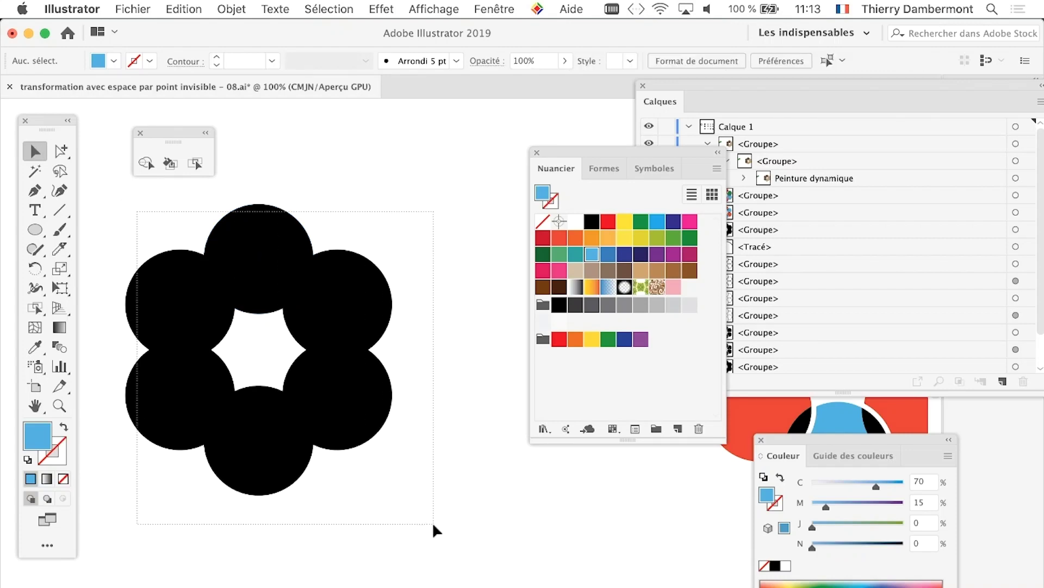
left_click(348, 424)
left_click(232, 9)
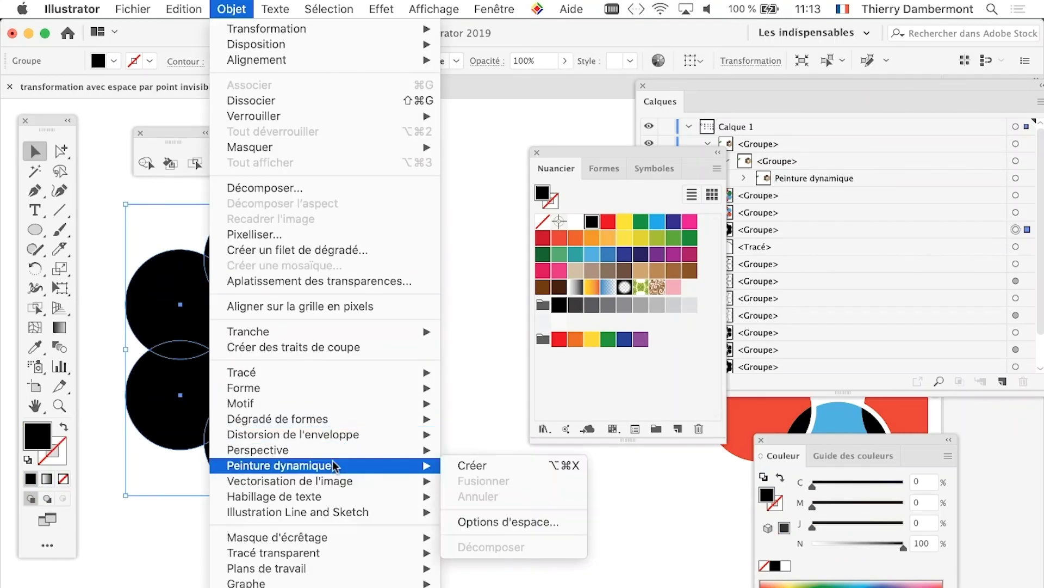
left_click(523, 471)
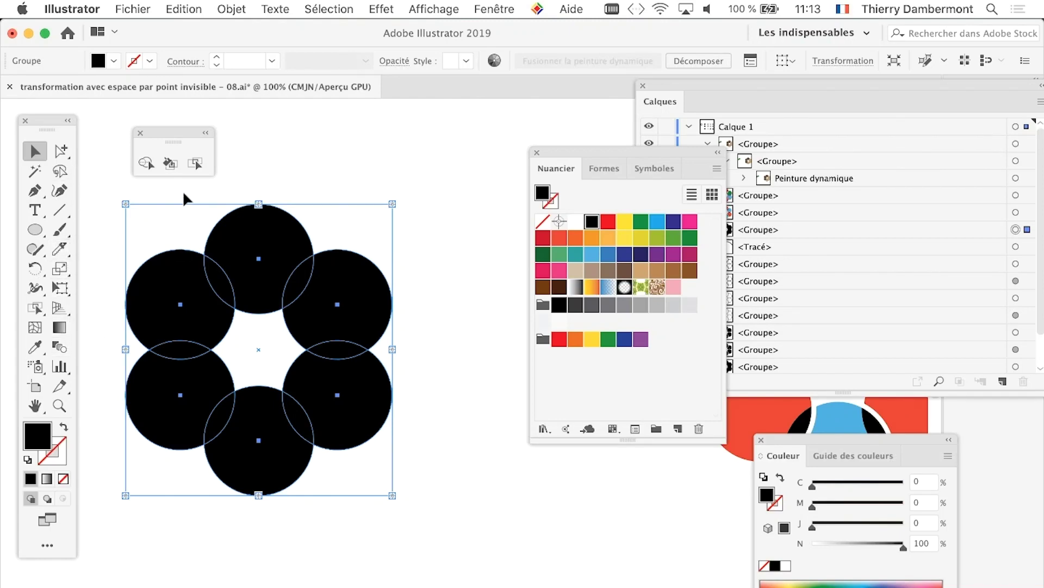
left_click_drag(561, 155, 449, 143)
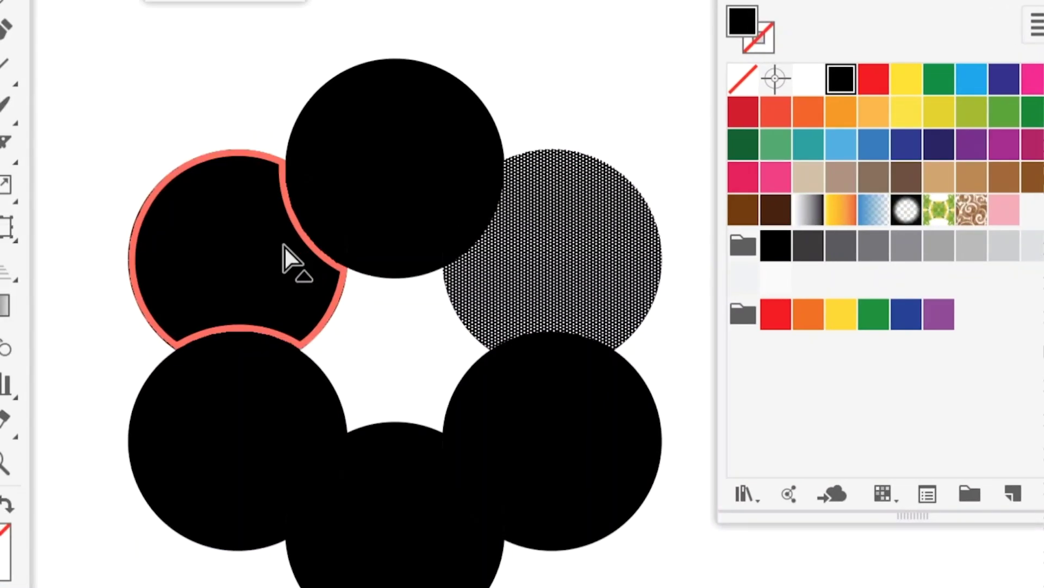
Paint the upper-left and bottom-centre circle faces of the black flower orange.
left_click(285, 247)
left_click(350, 338)
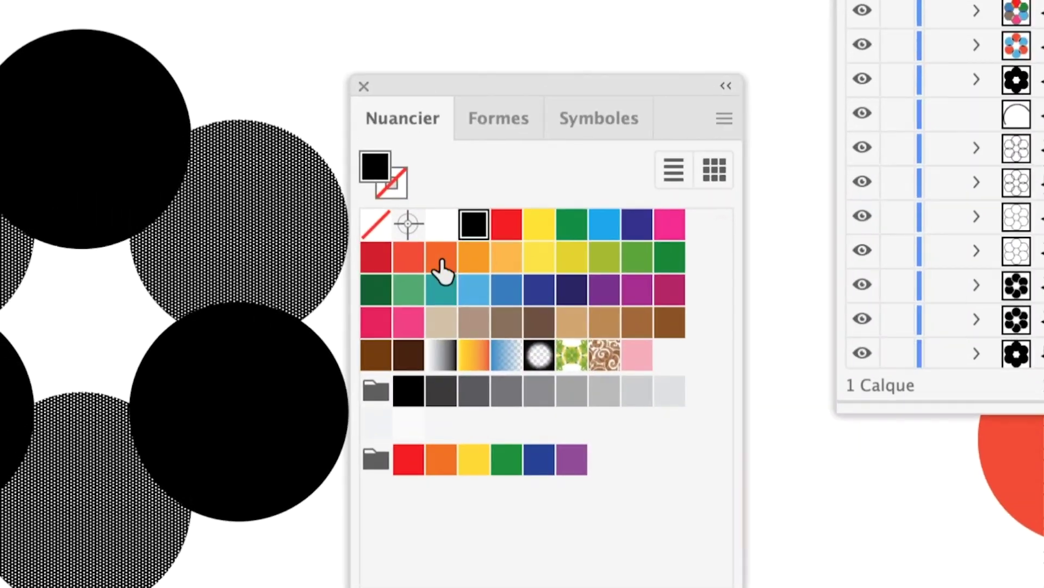
left_click(467, 375)
left_click(322, 249)
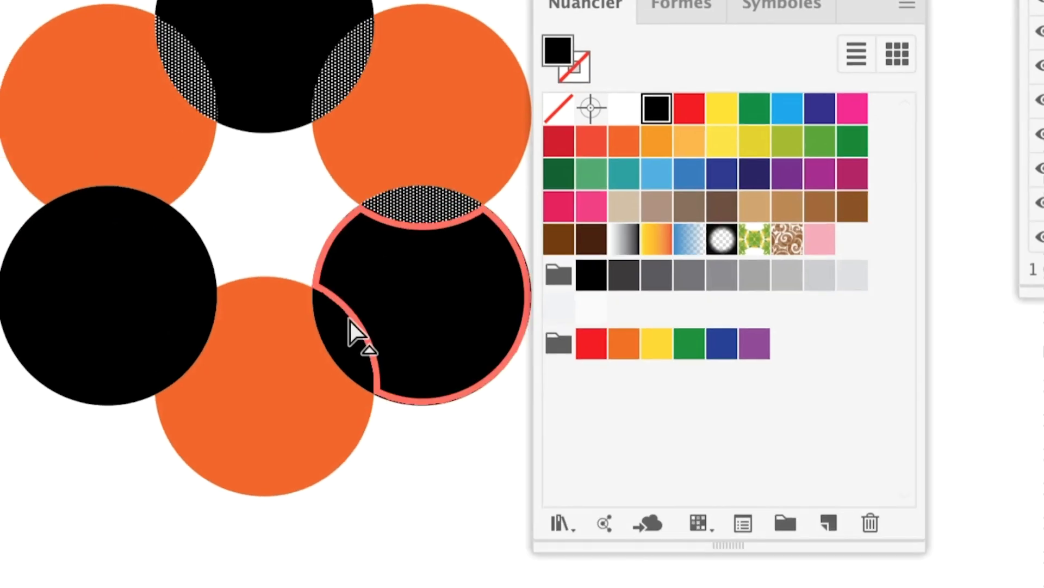
Fill the overlap lenses between orange and black circles with yellow from Nuancier.
left_click(348, 325)
left_click(298, 325)
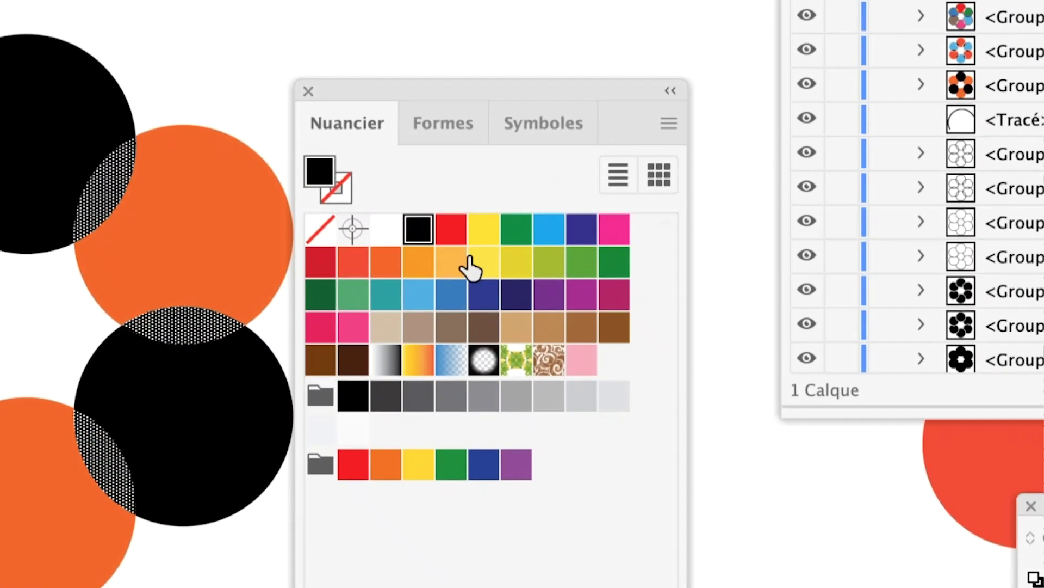
left_click(684, 109)
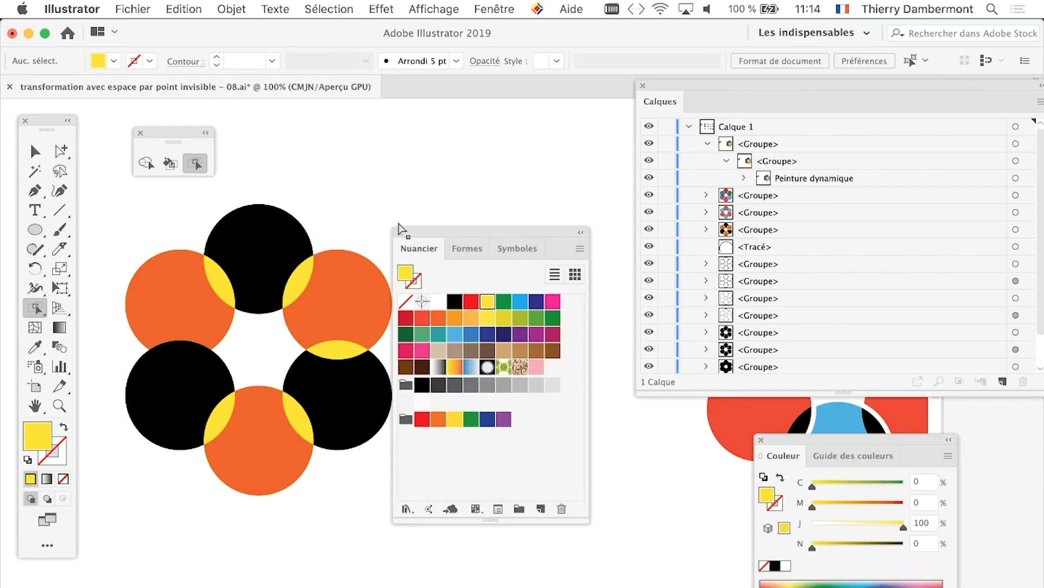
Run Save As, accepting the current name and the Illustrator options.
left_click_drag(400, 228, 576, 407)
scroll(501, 297, "down", 1)
scroll(502, 296, "down", 2)
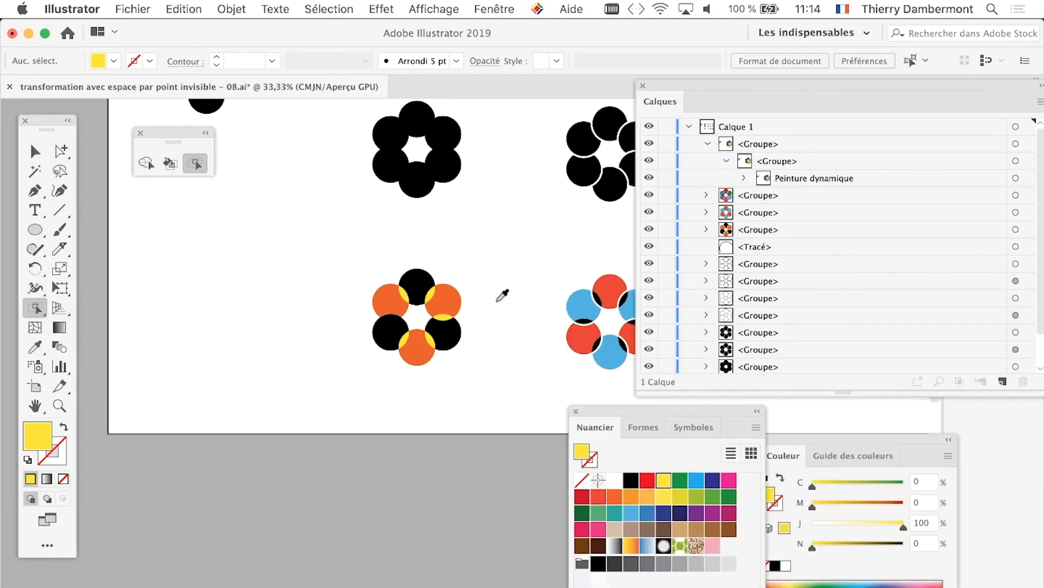
scroll(477, 361, "right", 5)
scroll(221, 296, "right", 5)
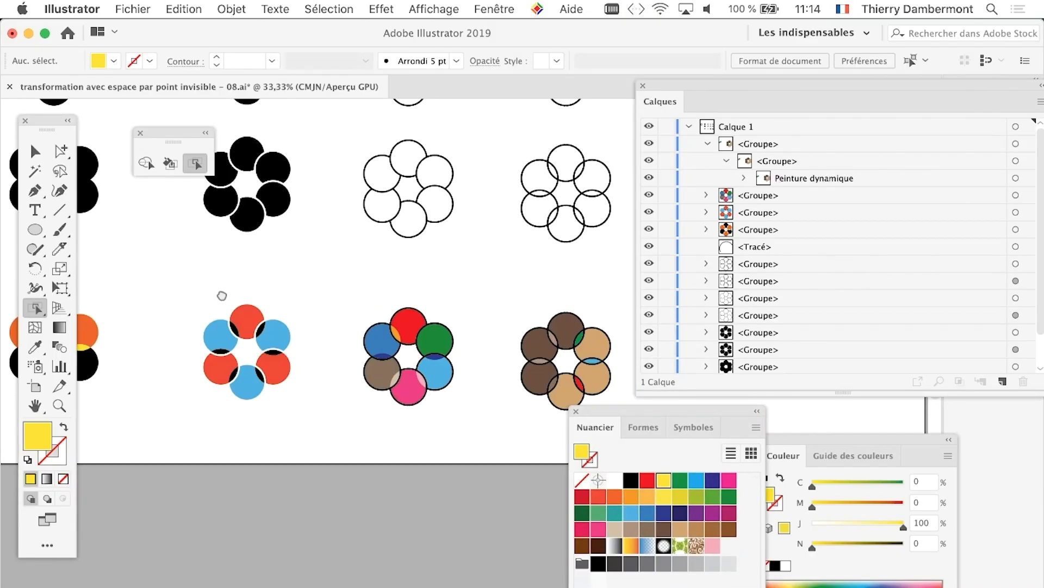
scroll(279, 299, "right", 2)
scroll(380, 252, "left", 5)
left_click(142, 6)
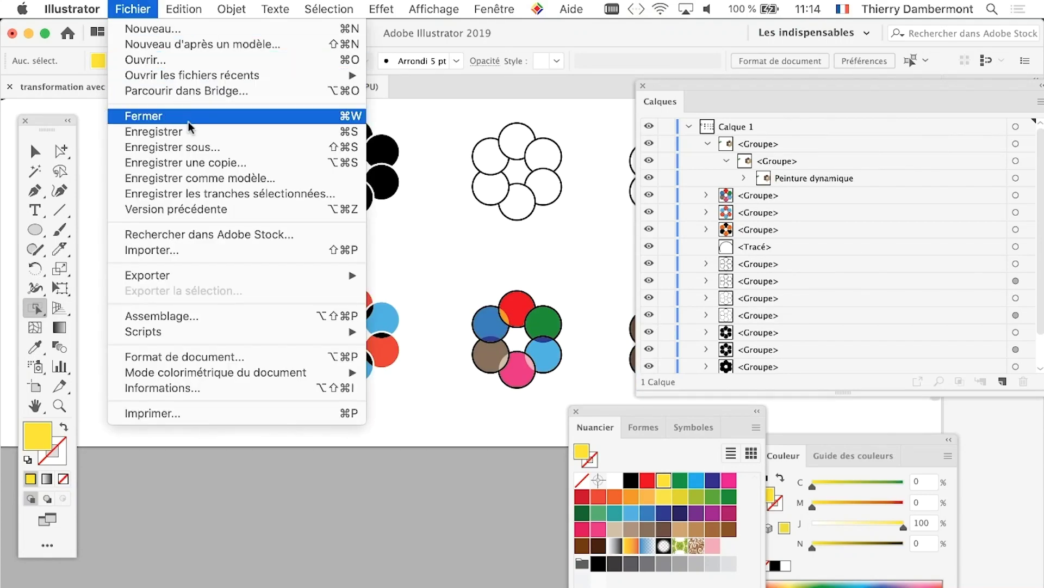
left_click(185, 147)
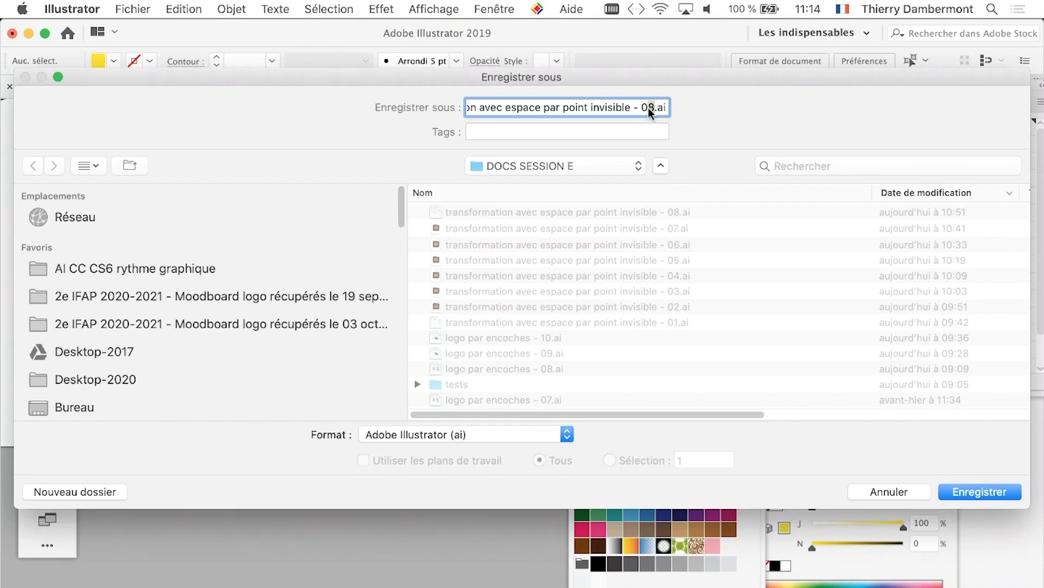
key("Return")
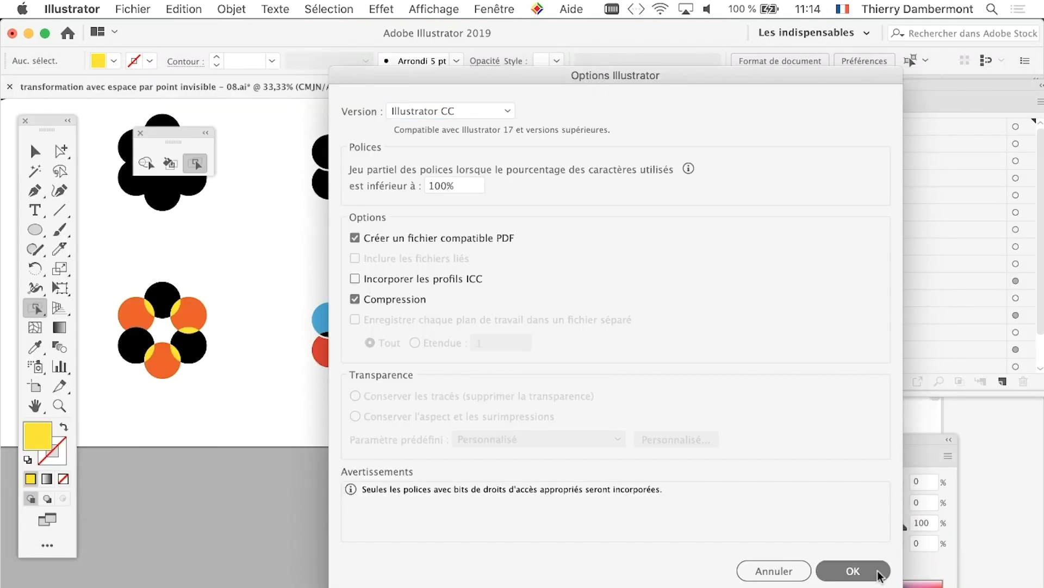
left_click(853, 571)
Save the document as 'transformation avec espace par point invisible - 10.ai'.
left_click(133, 9)
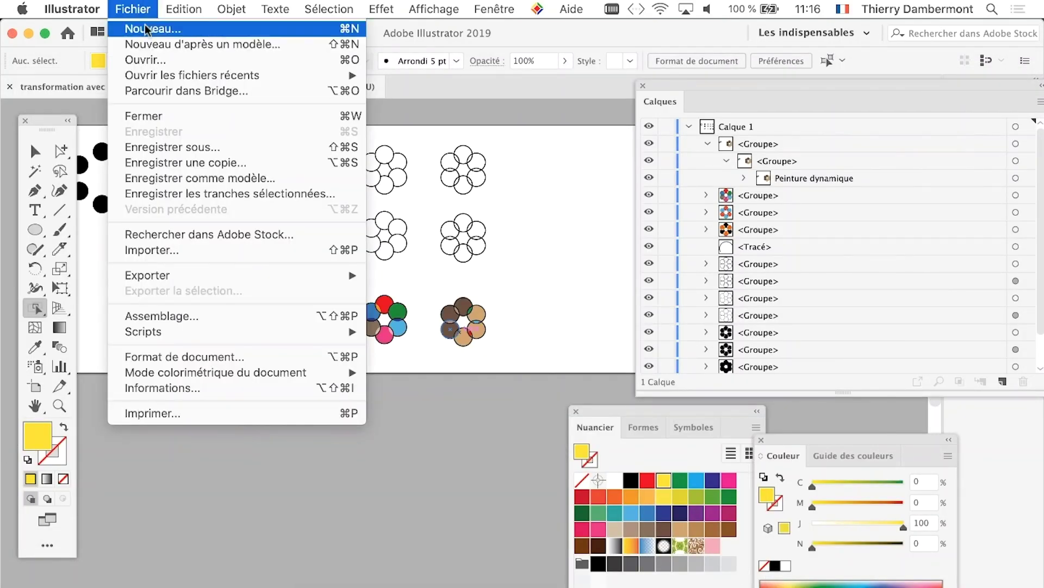
left_click(208, 148)
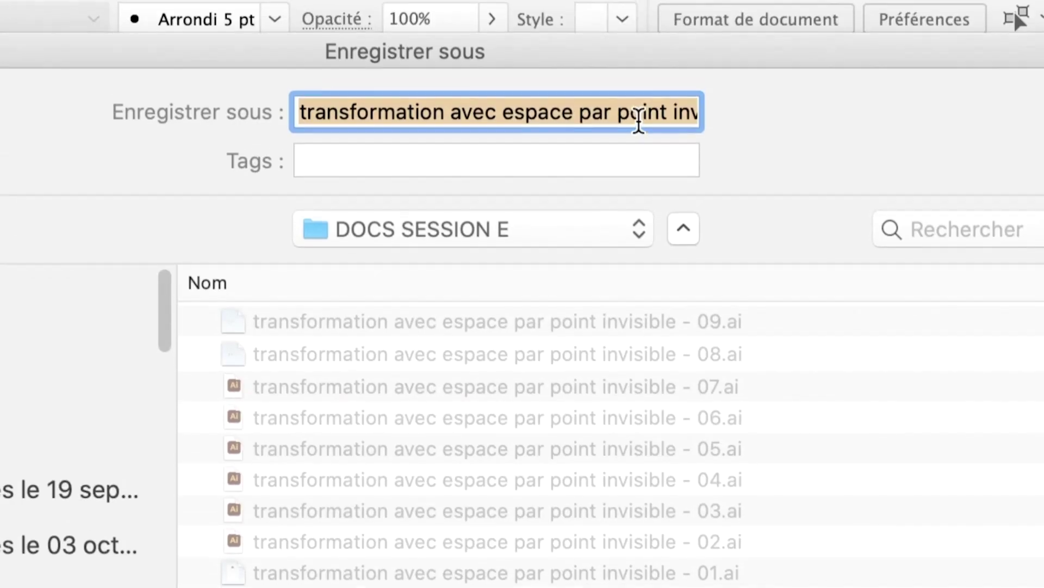
left_click(638, 105)
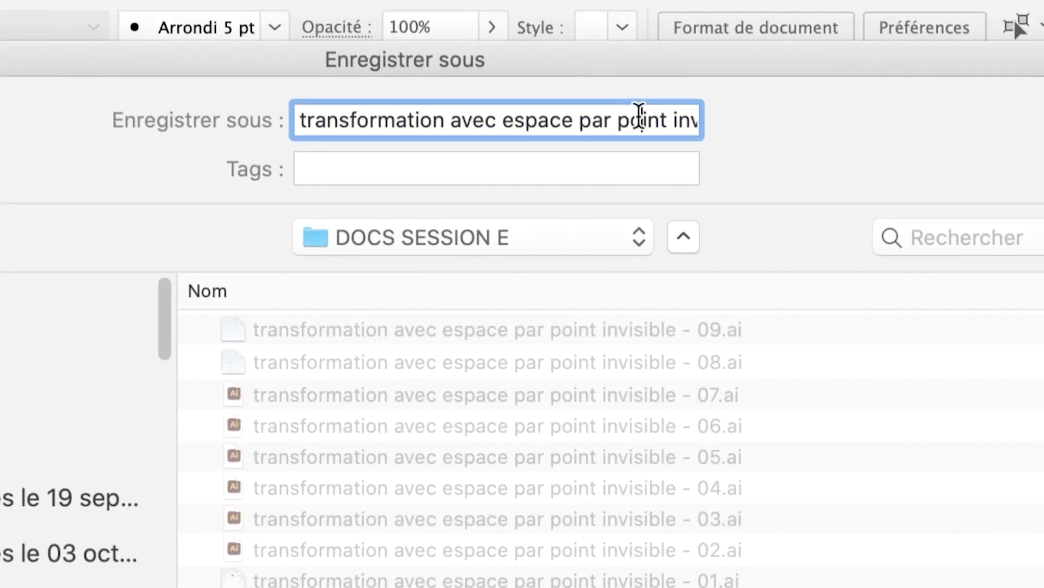
left_click(648, 119)
double_click(643, 120)
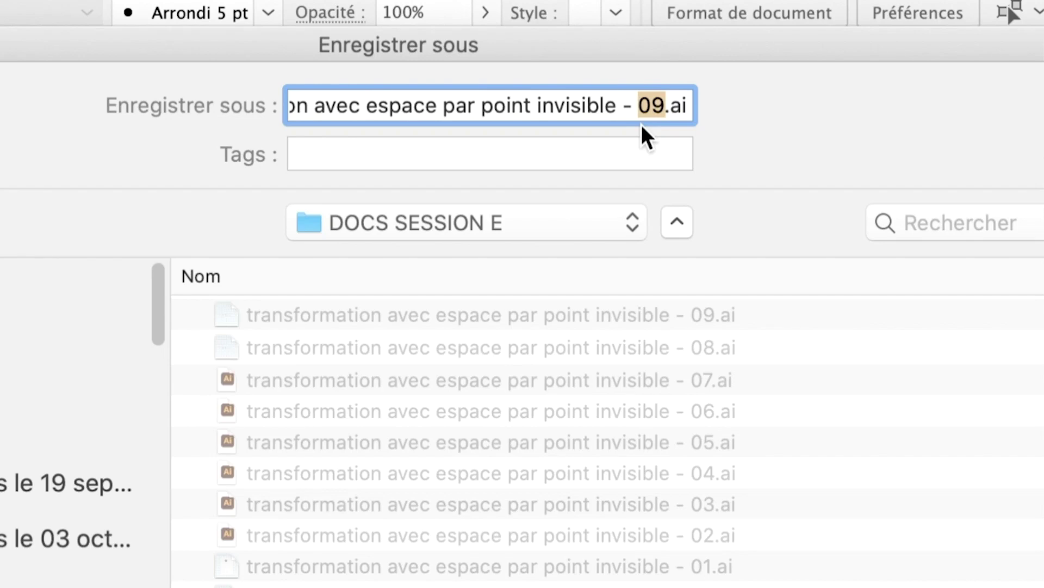
type("10")
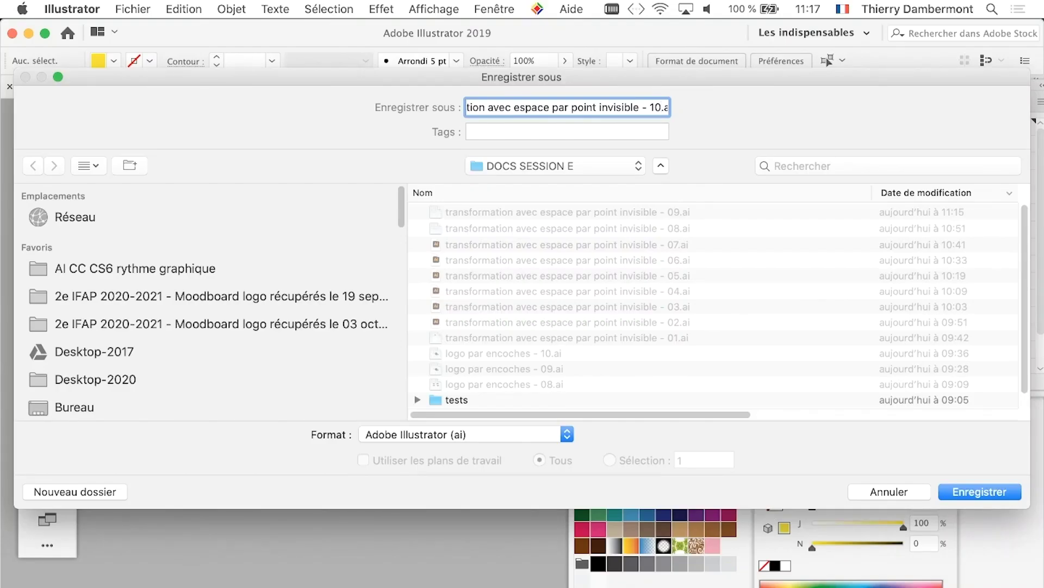
key("Return")
key("Return")
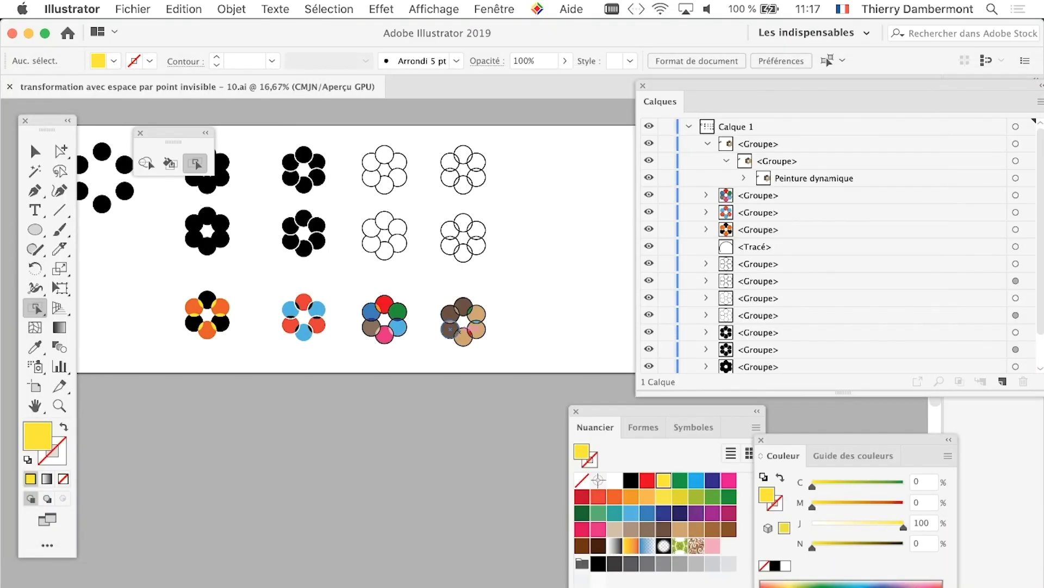
Zoom to inspect the flowers, collapse the layer groups and clear the selection.
key("super+plus")
key("super+plus")
key("super+plus")
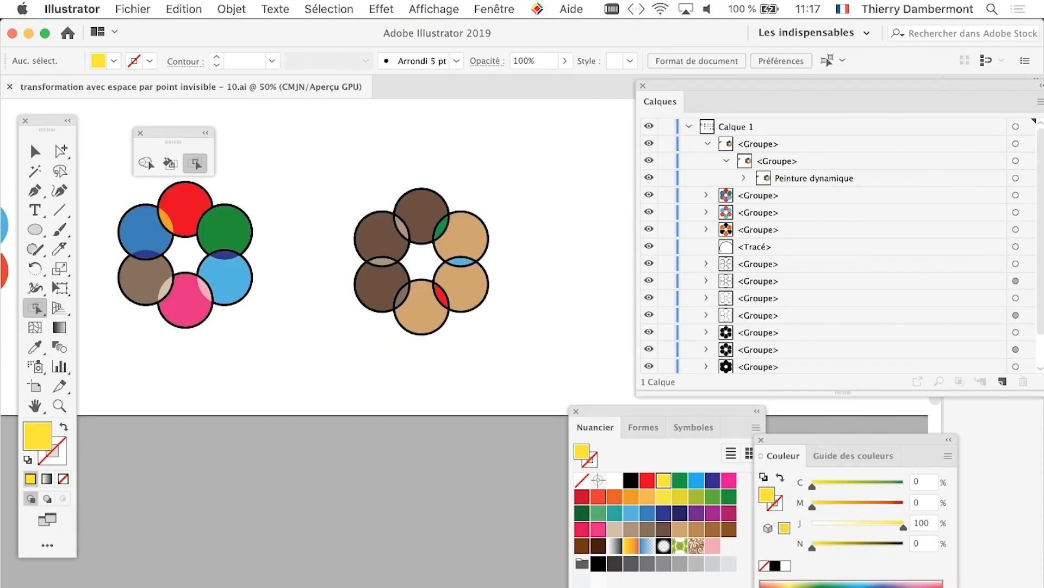
key("super+minus")
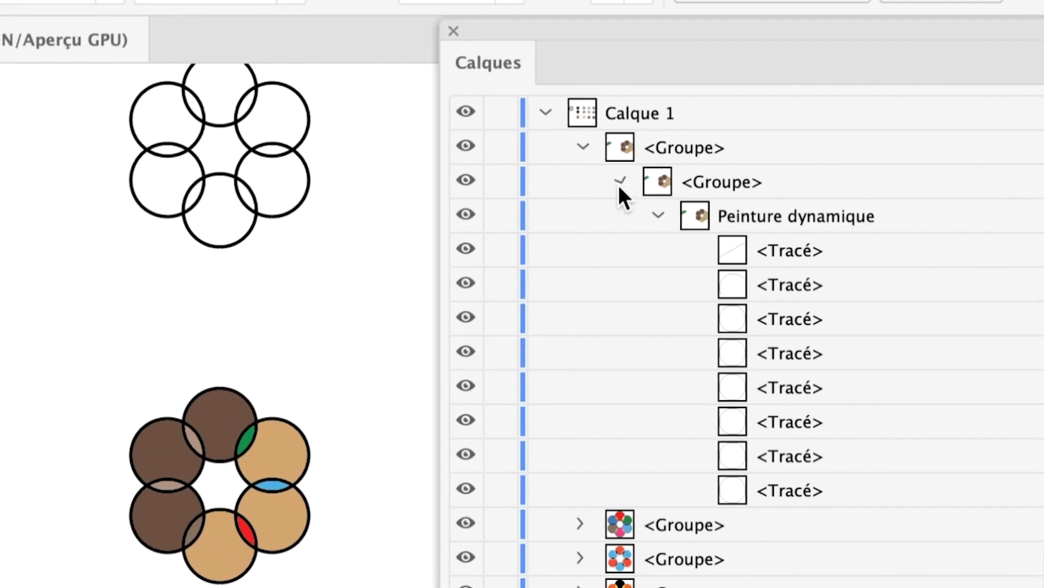
left_click(619, 184)
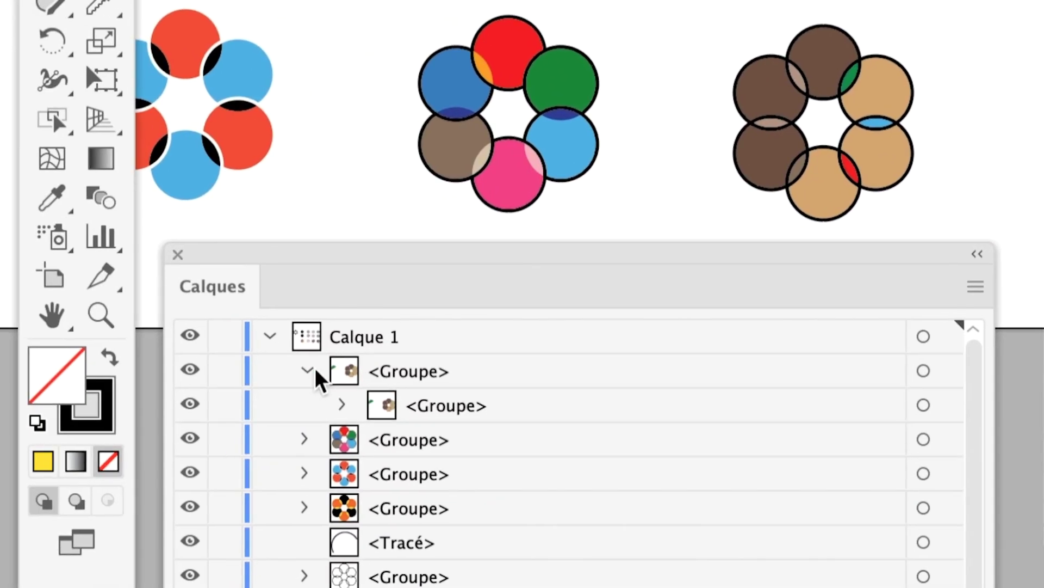
left_click(311, 371)
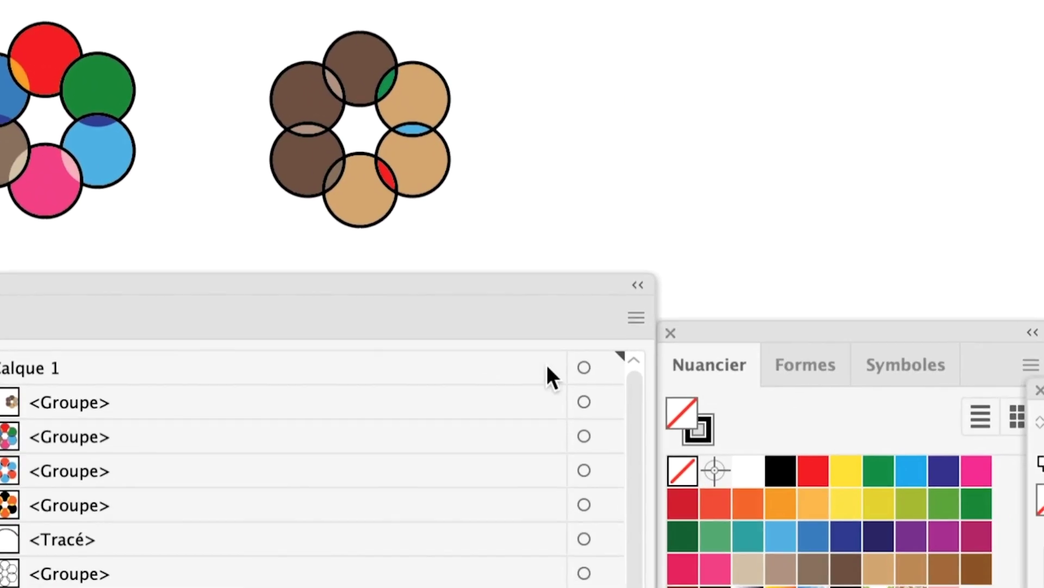
left_click(560, 390)
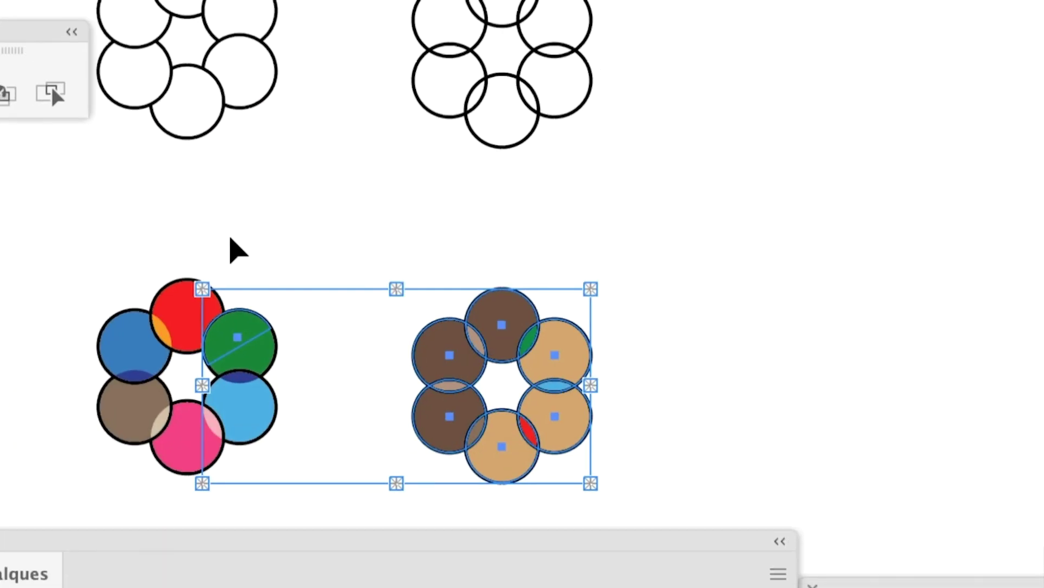
left_click(370, 230)
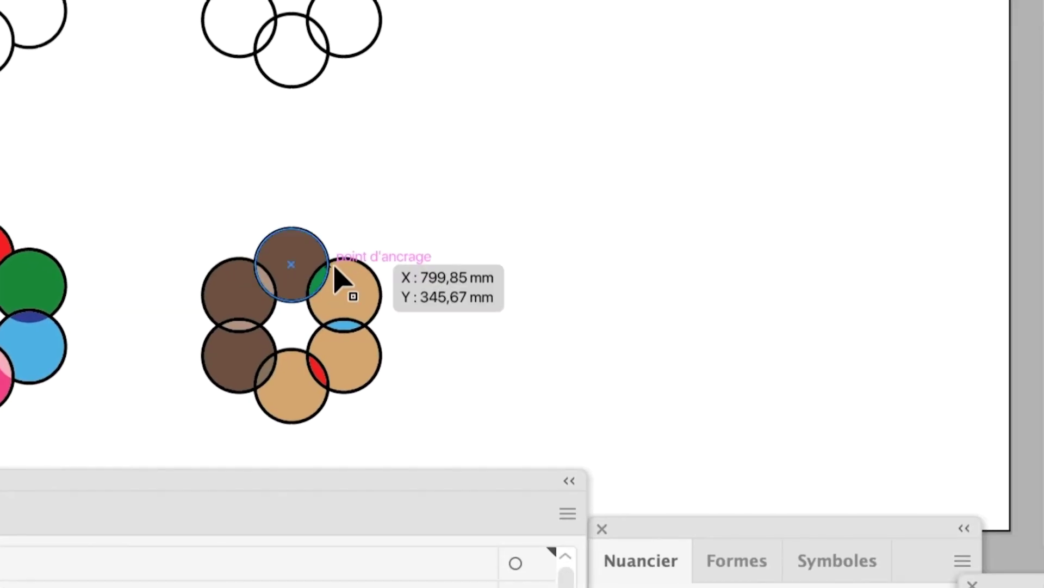
Select the brown ring and expand its nested groups to show the Live Paint paths.
left_click(334, 280)
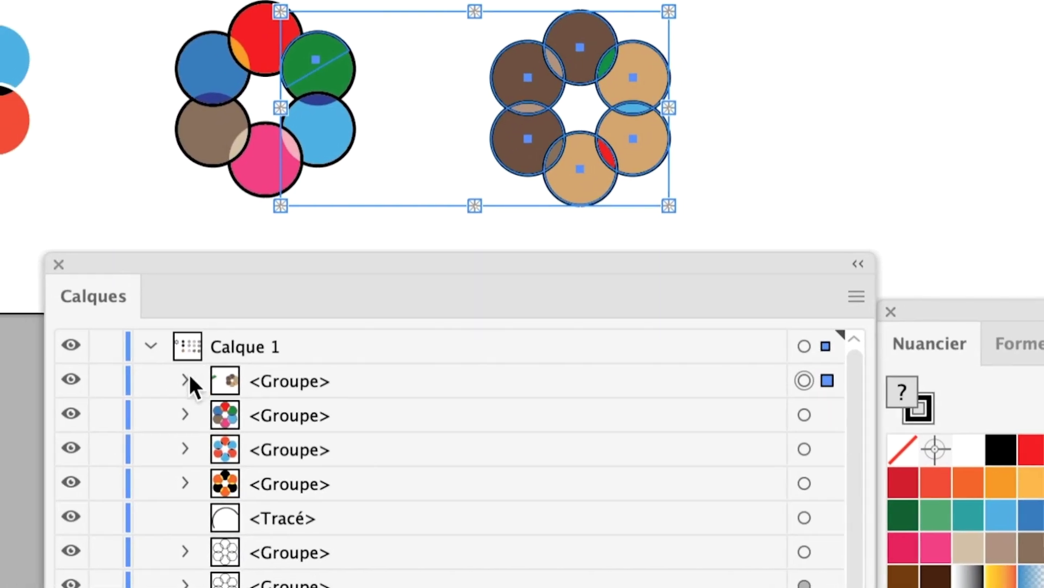
left_click(185, 380)
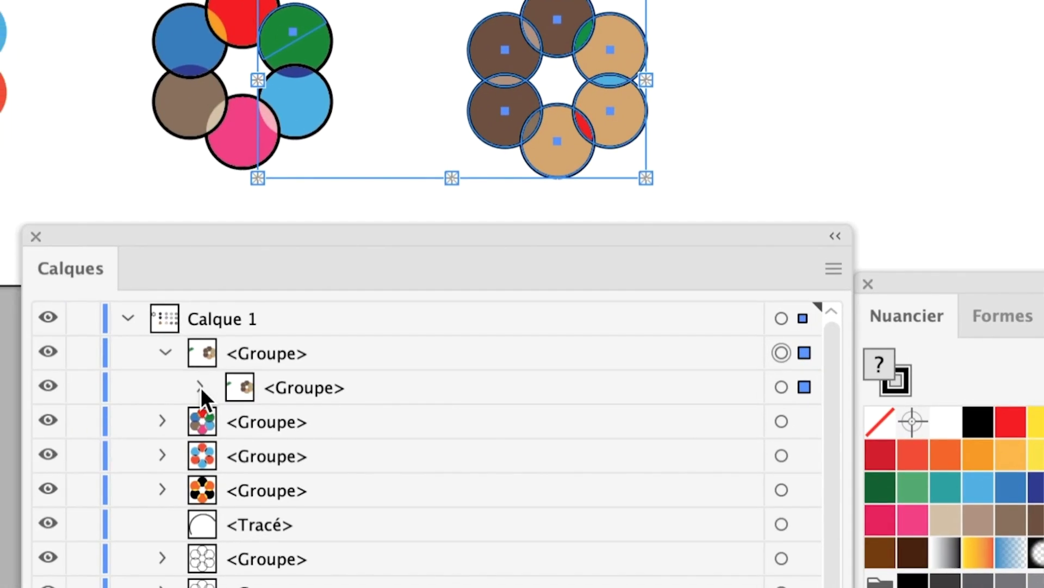
left_click(200, 386)
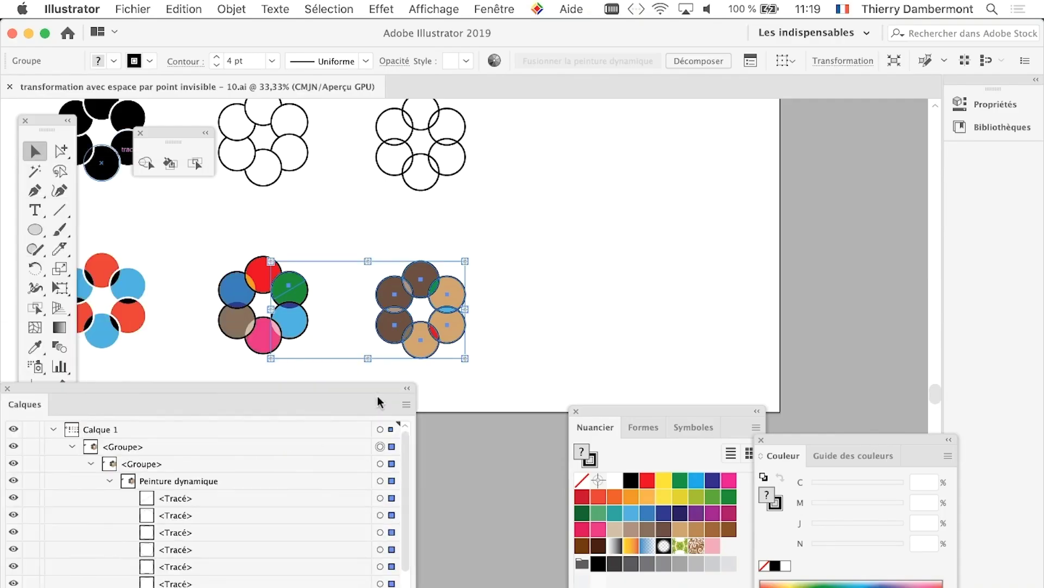
Target the first and second <Tracé> paths of the Live Paint group in turn.
left_click_drag(118, 156, 394, 397)
left_click(456, 500)
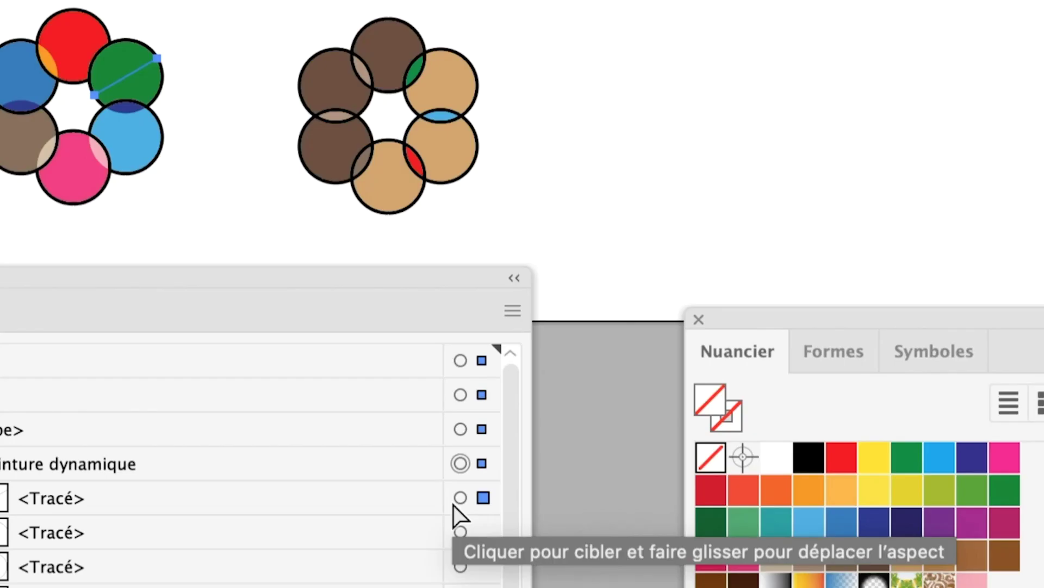
left_click(455, 500)
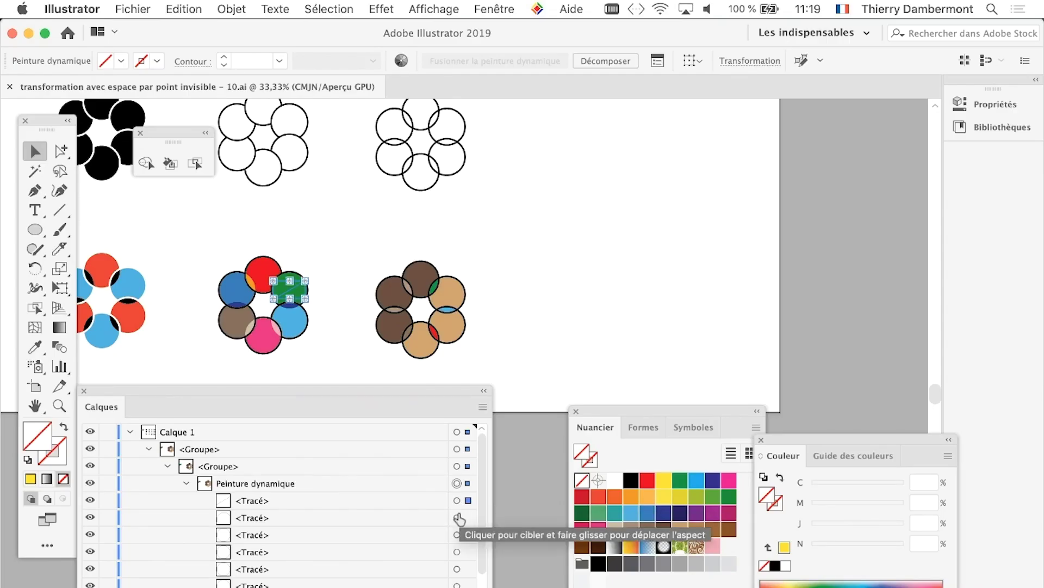
left_click(457, 517)
left_click(457, 500)
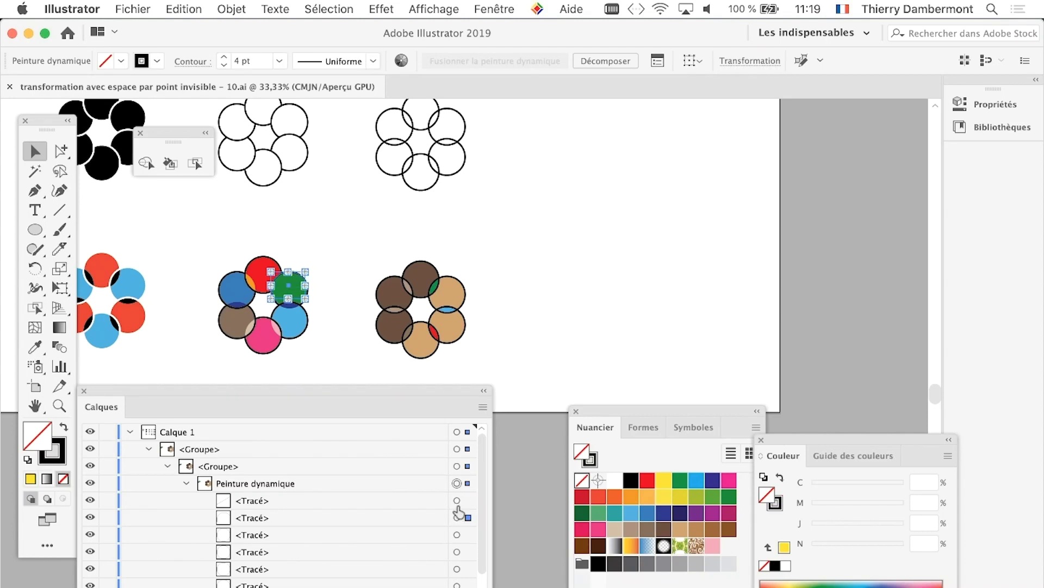
left_click(456, 500)
Close the Calques panel, deselect everything and scroll the artboard into view.
mouse_move(390, 399)
left_mouse_down()
mouse_move(841, 187)
mouse_move(854, 114)
mouse_move(840, 107)
mouse_move(828, 129)
left_mouse_up()
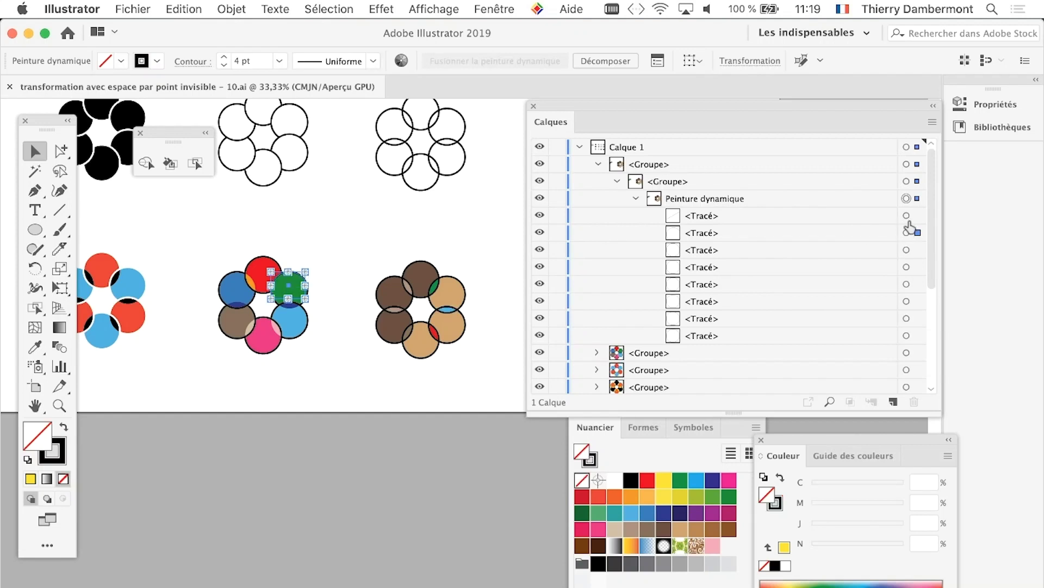
left_click(534, 106)
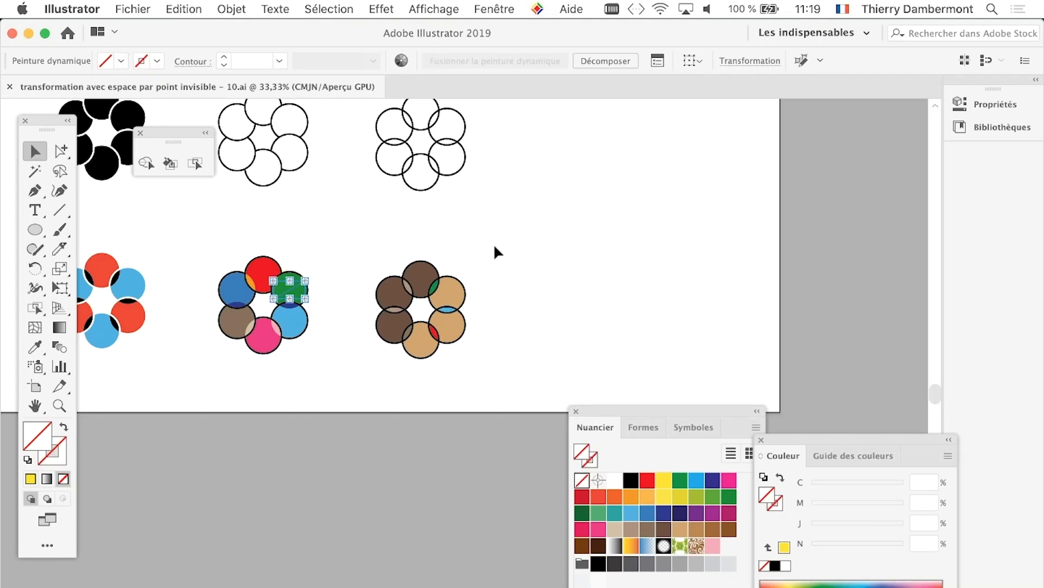
left_click(494, 243)
scroll(531, 368, "down", 1)
scroll(531, 377, "down", 1)
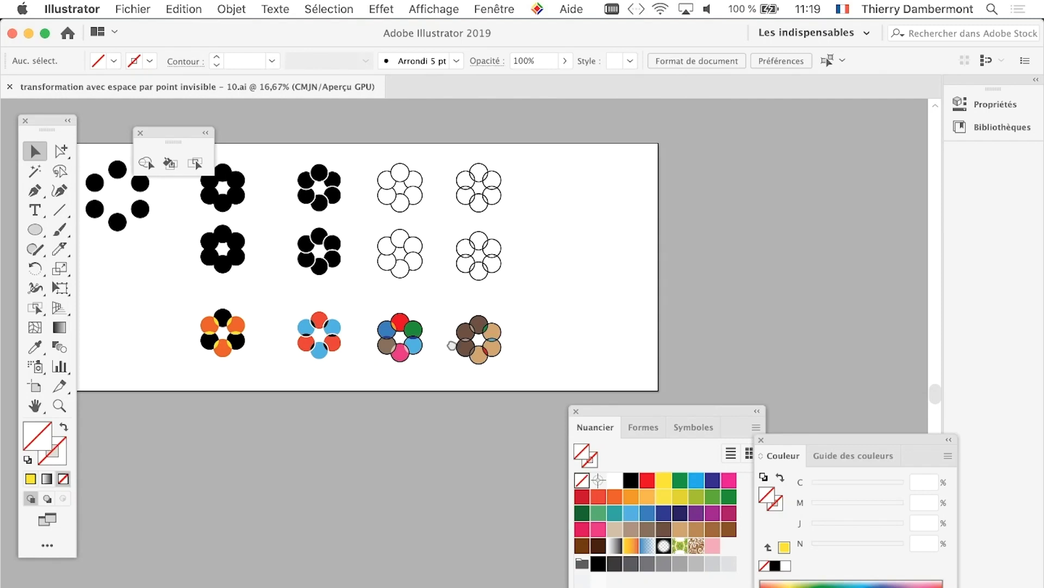
Drag the artboard's bottom edge down, then marquee-select the row of coloured flowers.
left_click_drag(444, 342, 573, 280)
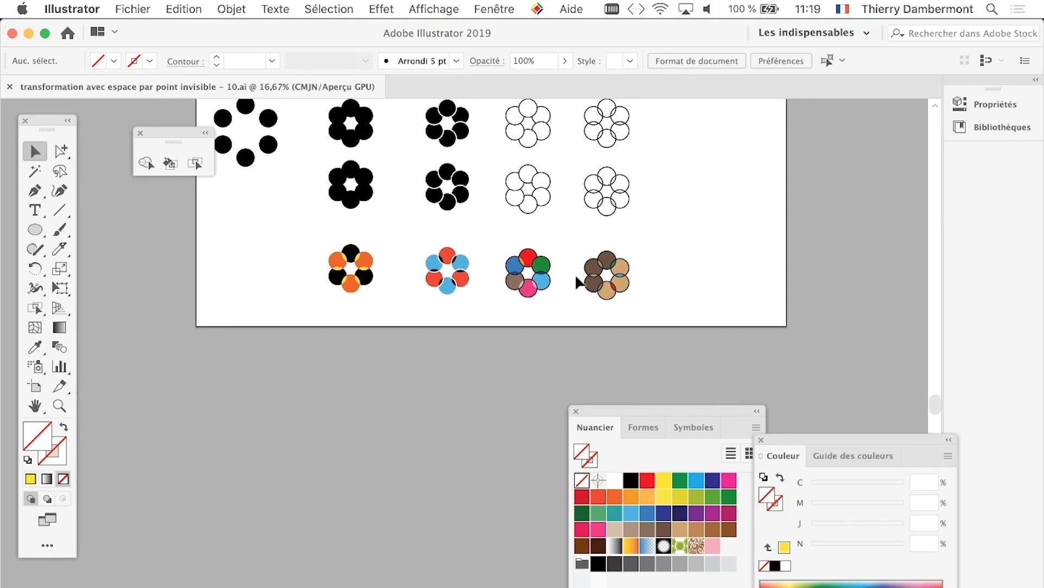
scroll(576, 276, "up", 1)
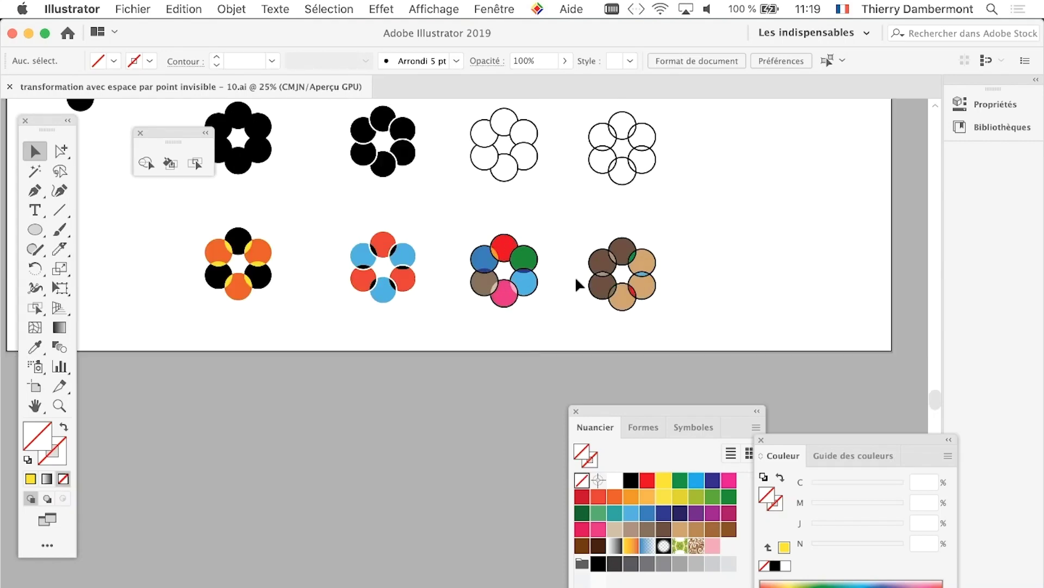
left_click(37, 388)
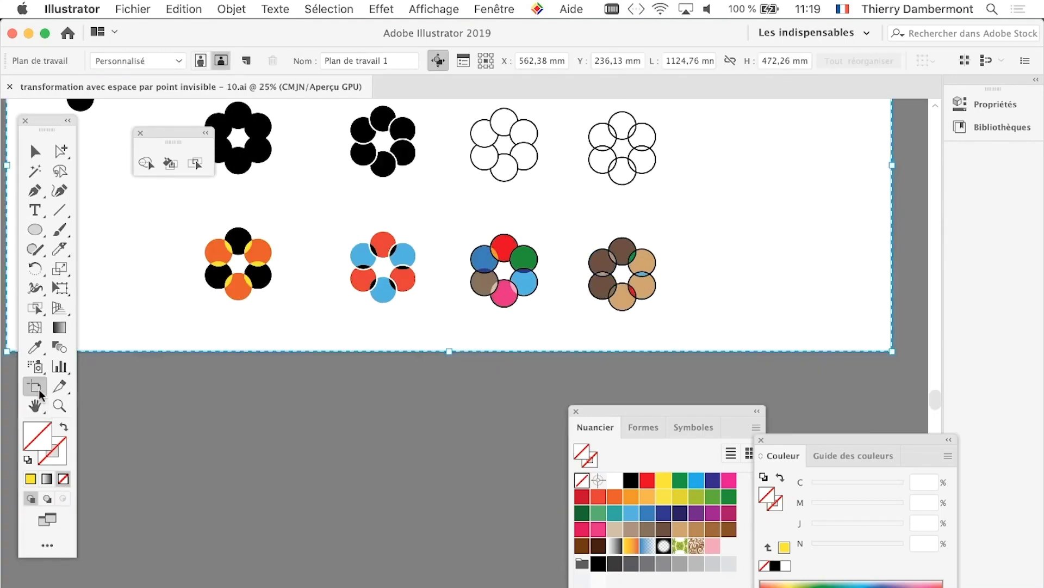
left_click_drag(450, 351, 461, 441)
left_click_drag(601, 417, 824, 356)
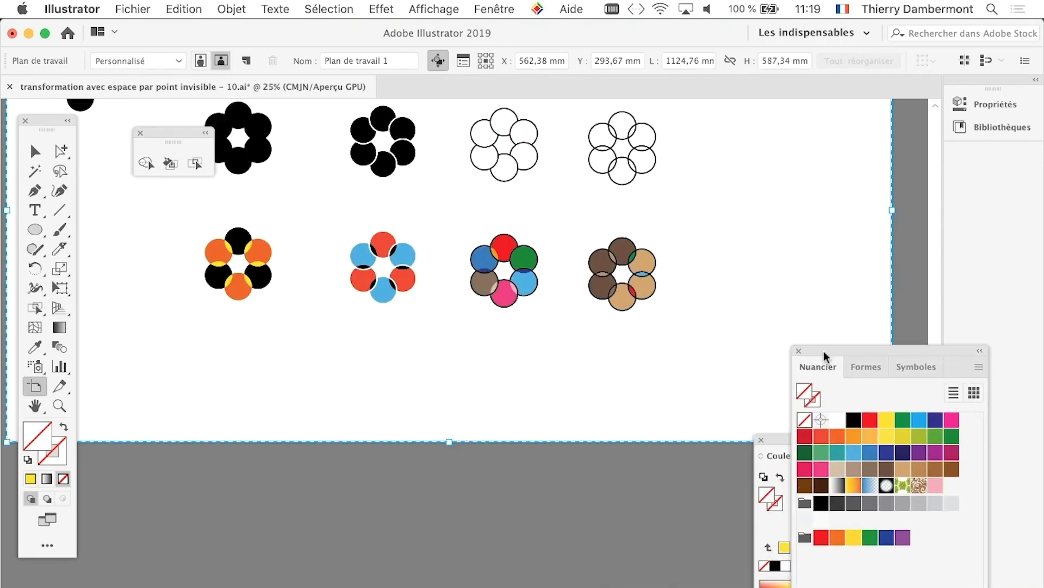
left_click(34, 152)
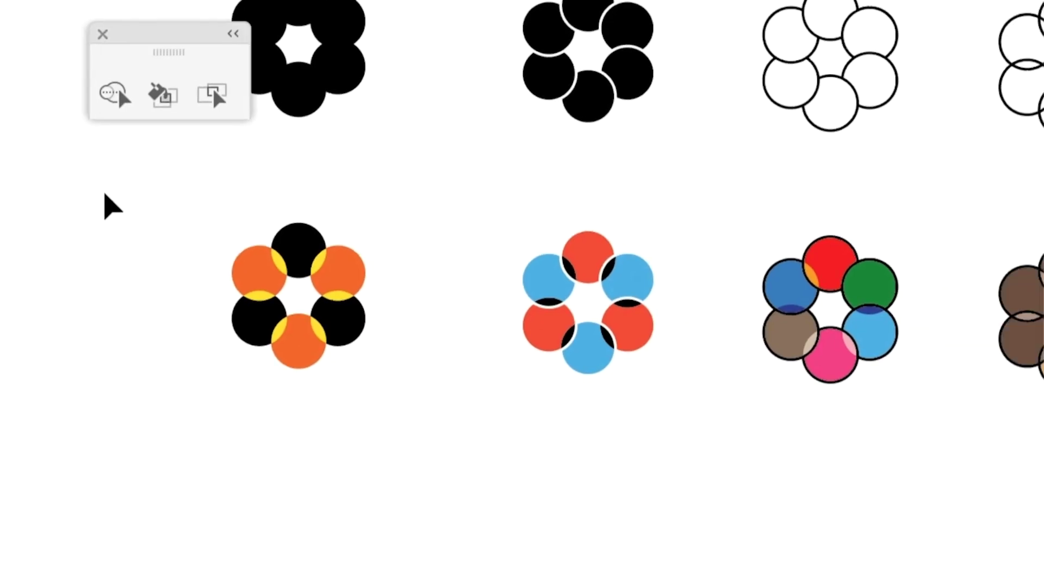
left_click_drag(253, 286, 462, 266)
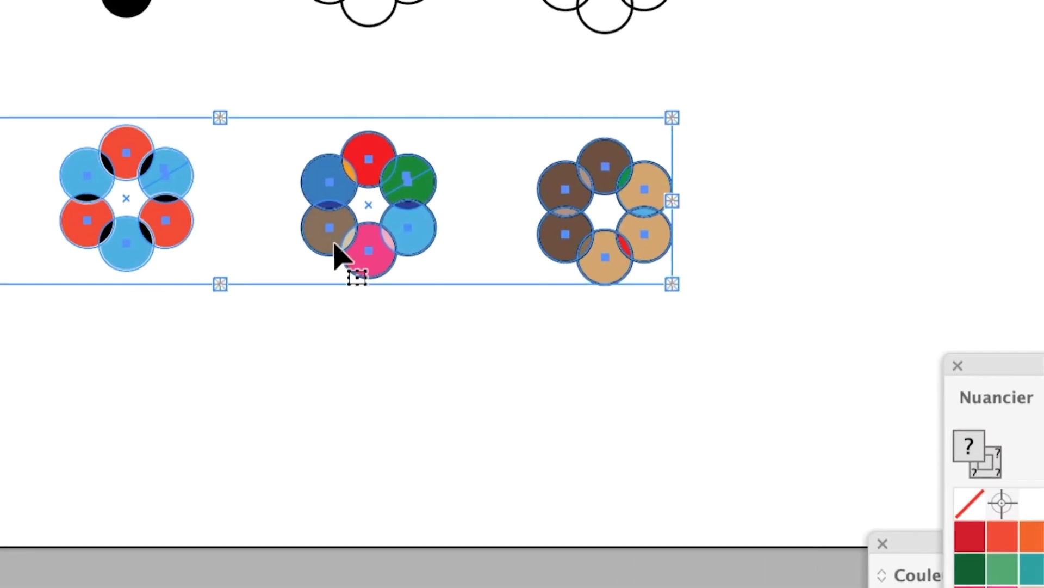
Duplicate the four coloured flowers below as a group and open the Pixelliser settings.
left_click_drag(190, 161, 188, 303)
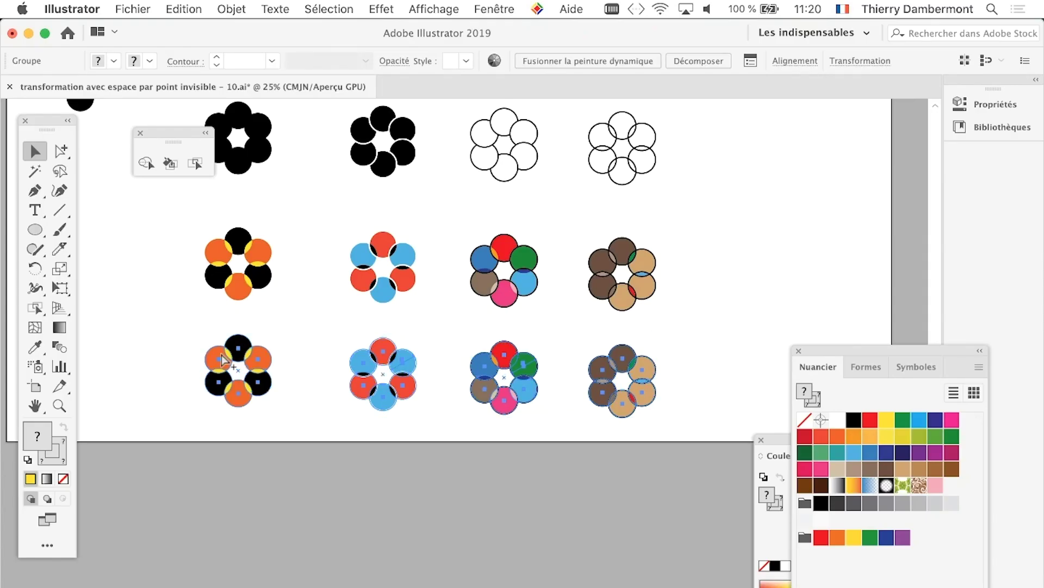
key("super+shift+b")
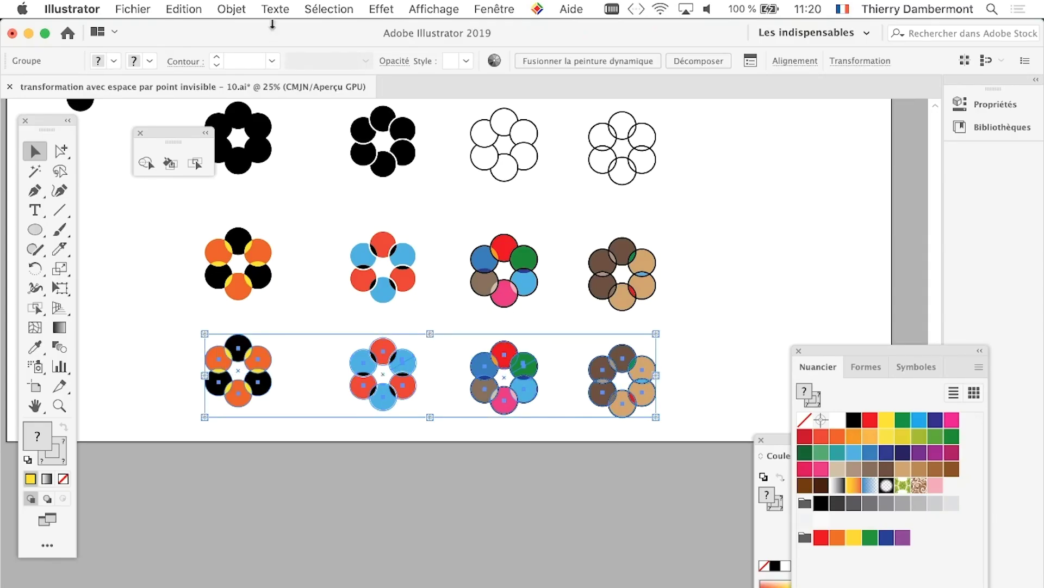
left_click(246, 9)
left_click(296, 235)
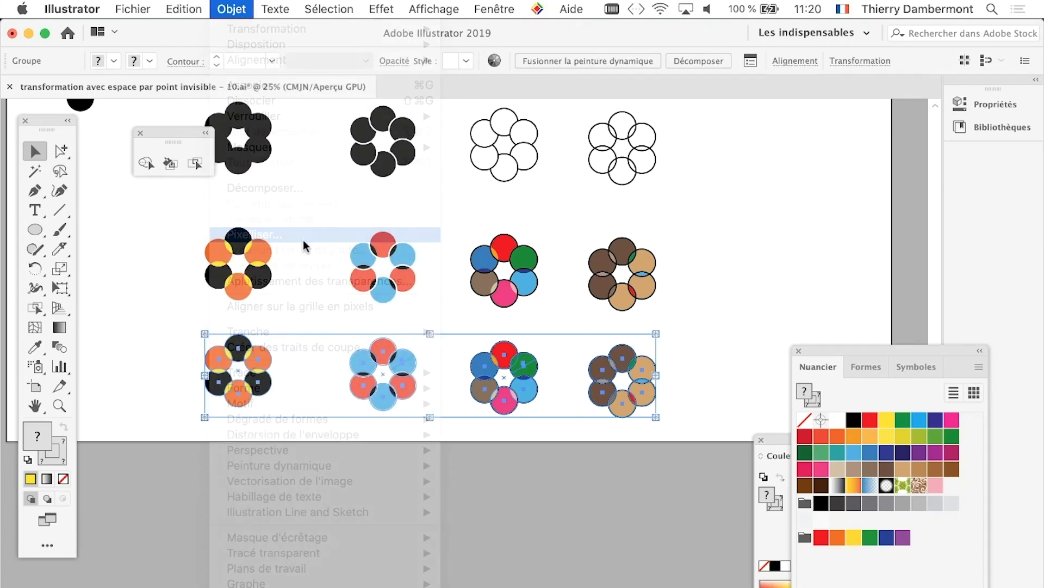
mouse_move(563, 188)
left_mouse_down()
mouse_move(723, 157)
mouse_move(805, 154)
left_mouse_up()
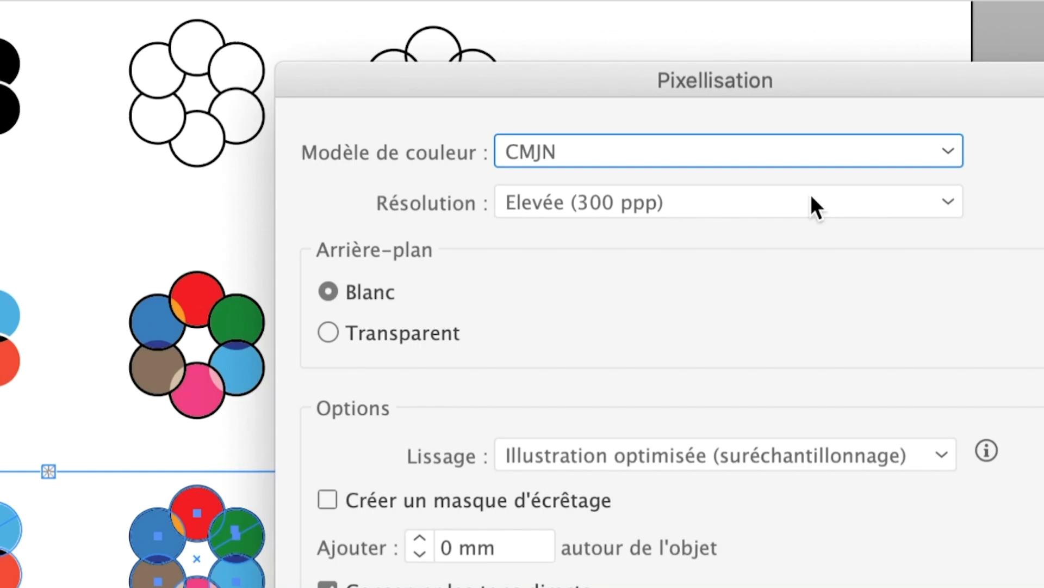
Rasterize the copied flower row at Moyenne (150 ppp) resolution.
left_click(811, 199)
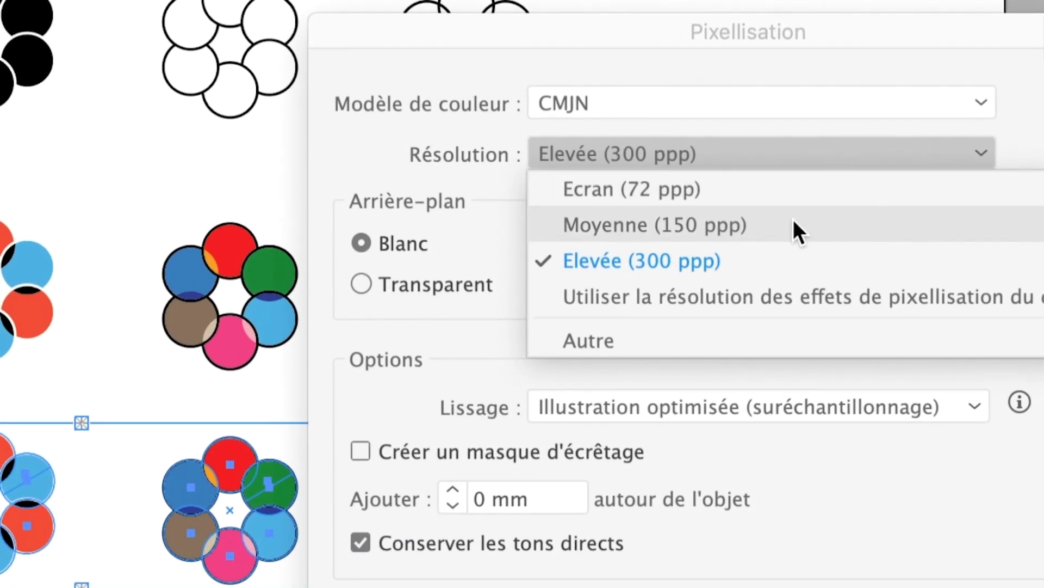
left_click(793, 223)
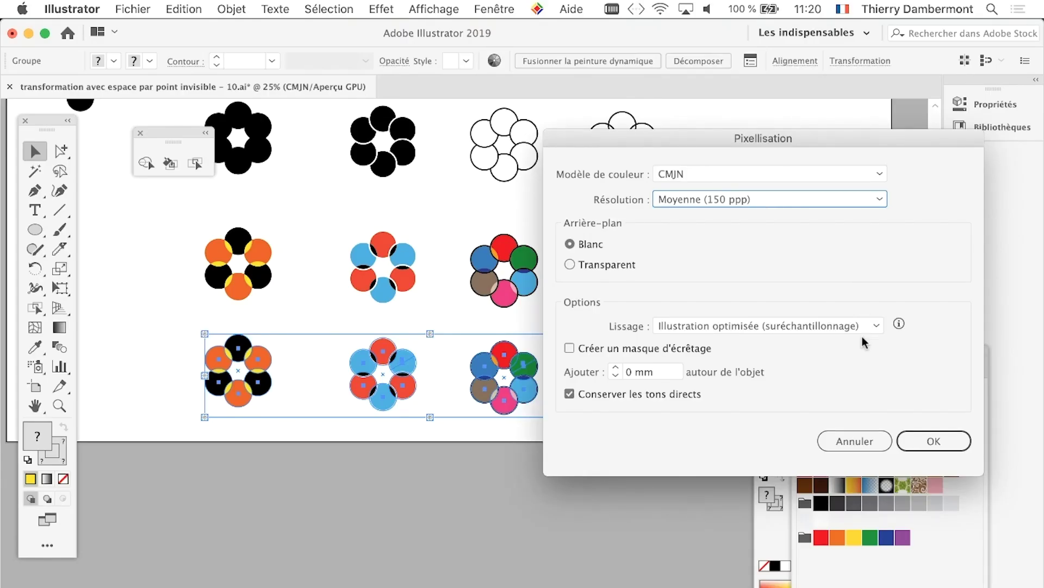
left_click(942, 451)
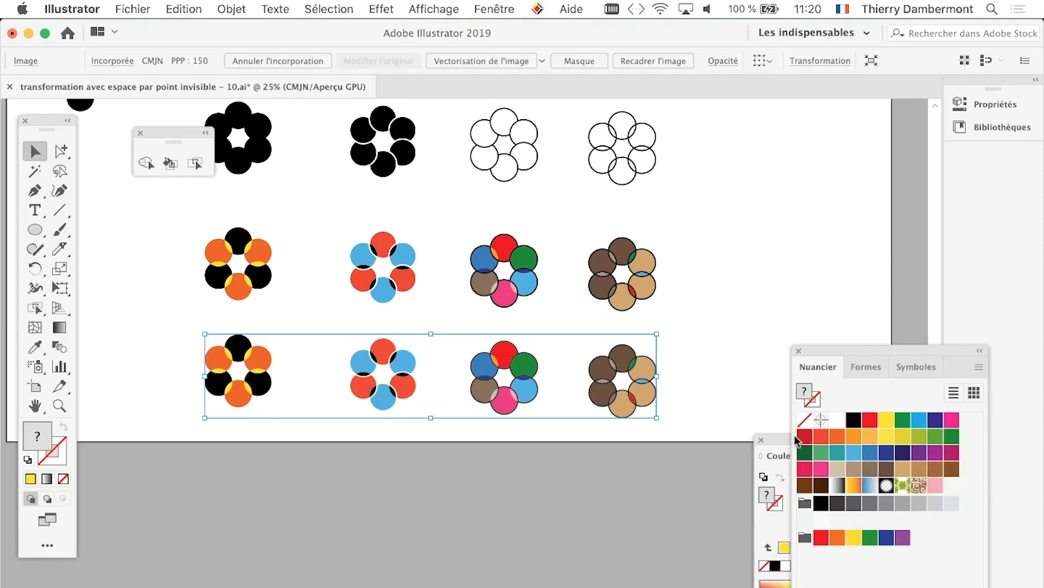
Zoom in to inspect the pixelated edges, then bring both flower rows into view.
scroll(488, 388, "up", 3)
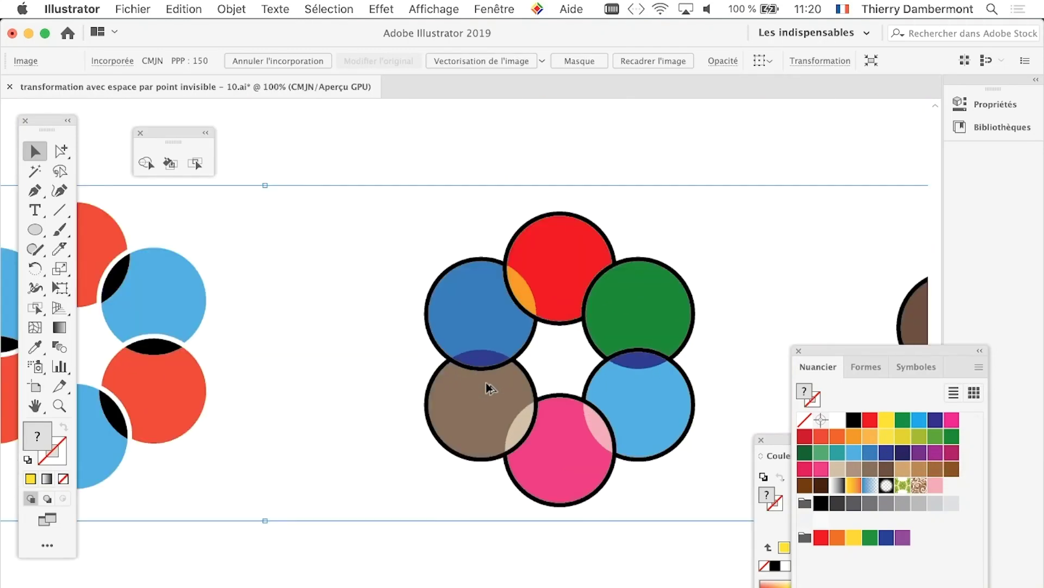
scroll(488, 388, "up", 2)
scroll(488, 387, "up", 1)
scroll(488, 388, "up", 1)
scroll(488, 388, "down", 1)
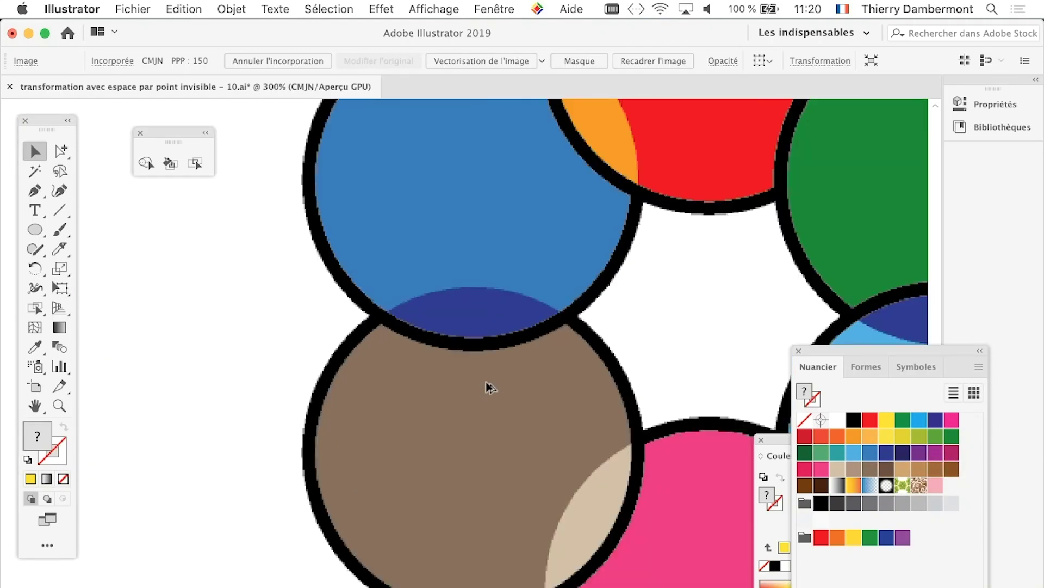
scroll(488, 388, "down", 2)
scroll(488, 387, "down", 1)
scroll(124, 382, "up", 2)
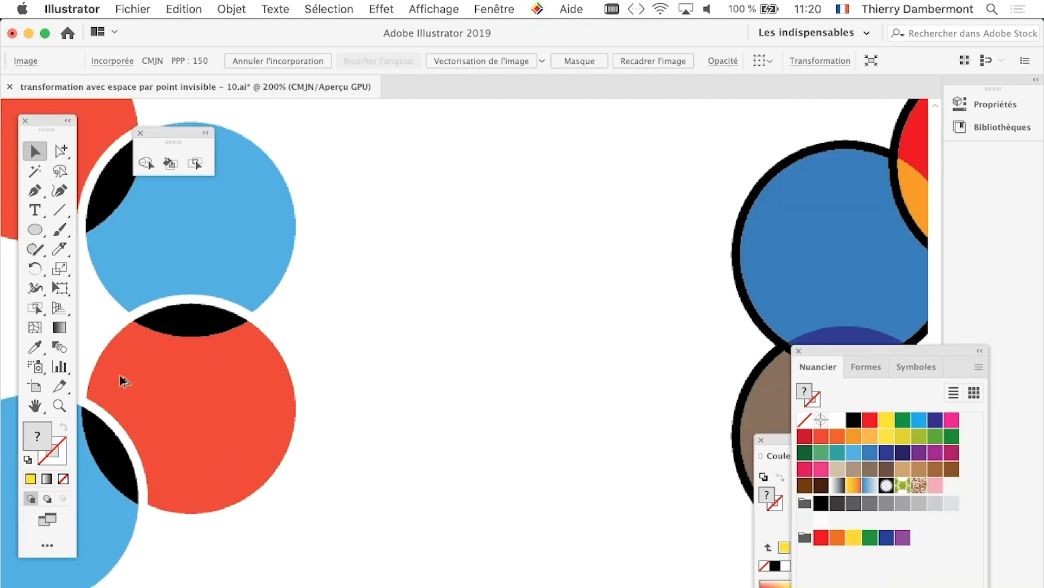
scroll(124, 382, "up", 3)
scroll(121, 380, "down", 3)
scroll(121, 381, "down", 2)
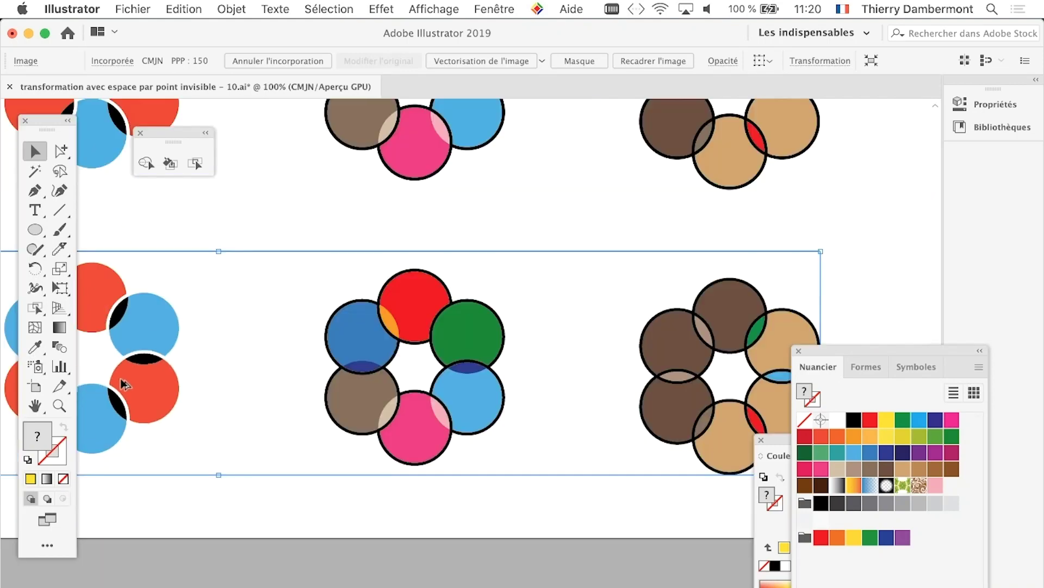
scroll(122, 387, "down", 1)
scroll(127, 399, "down", 1)
left_click_drag(214, 415, 305, 348)
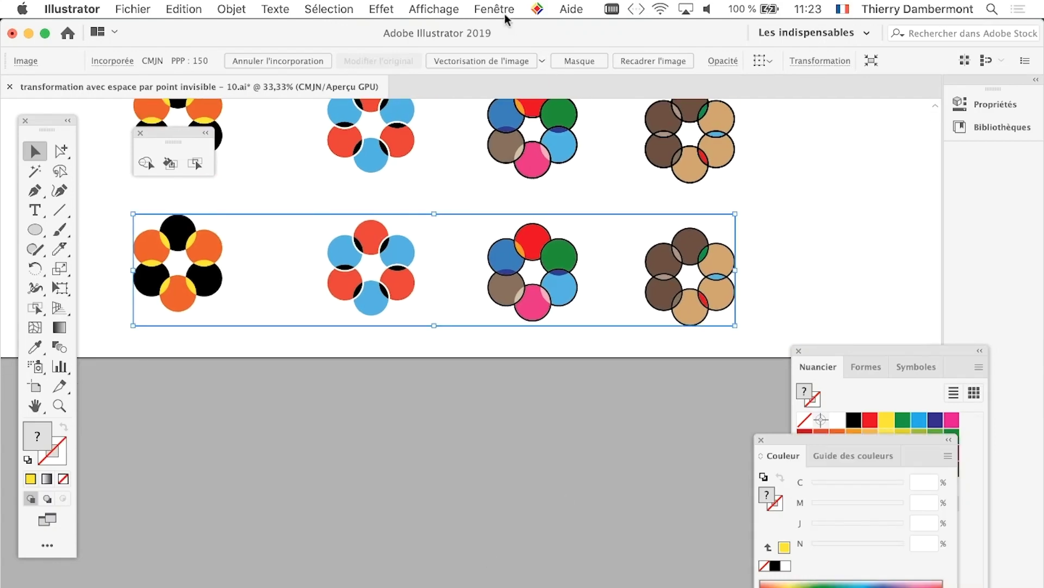
Show the Calques panel, collapse its groups and select the new <Image> row.
left_click(506, 10)
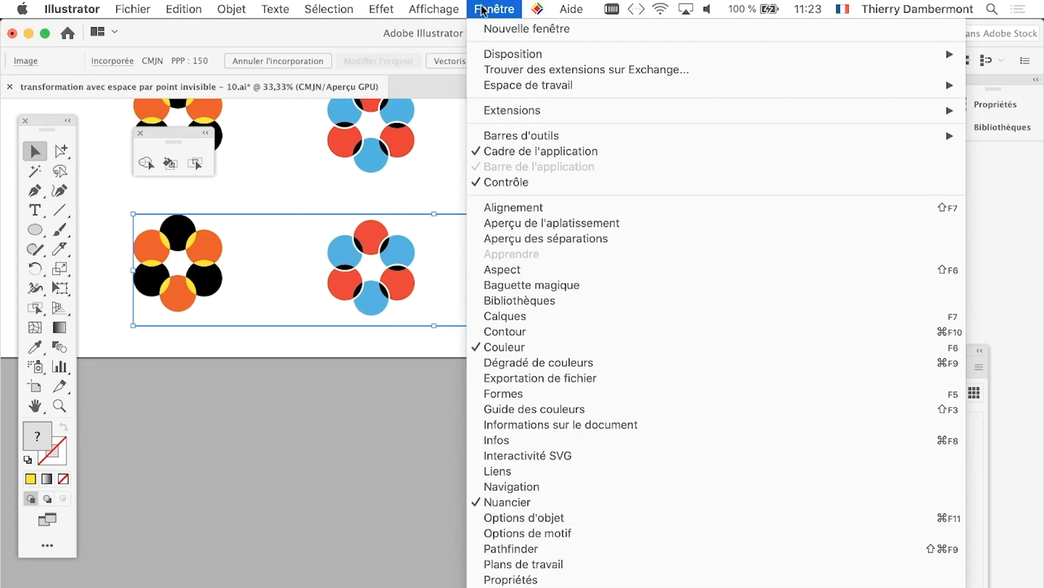
left_click(591, 314)
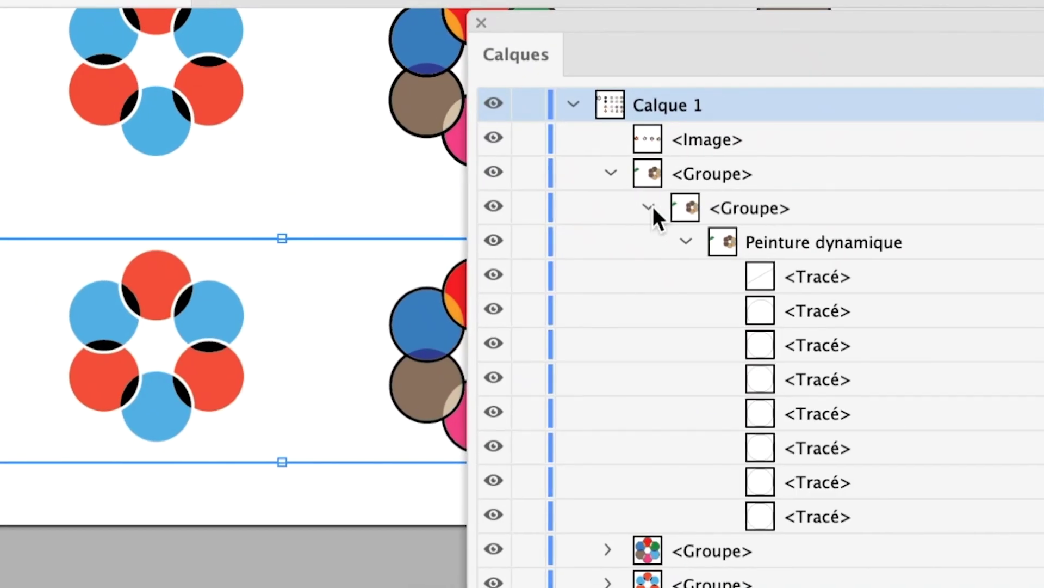
left_click(644, 209)
left_click(679, 187)
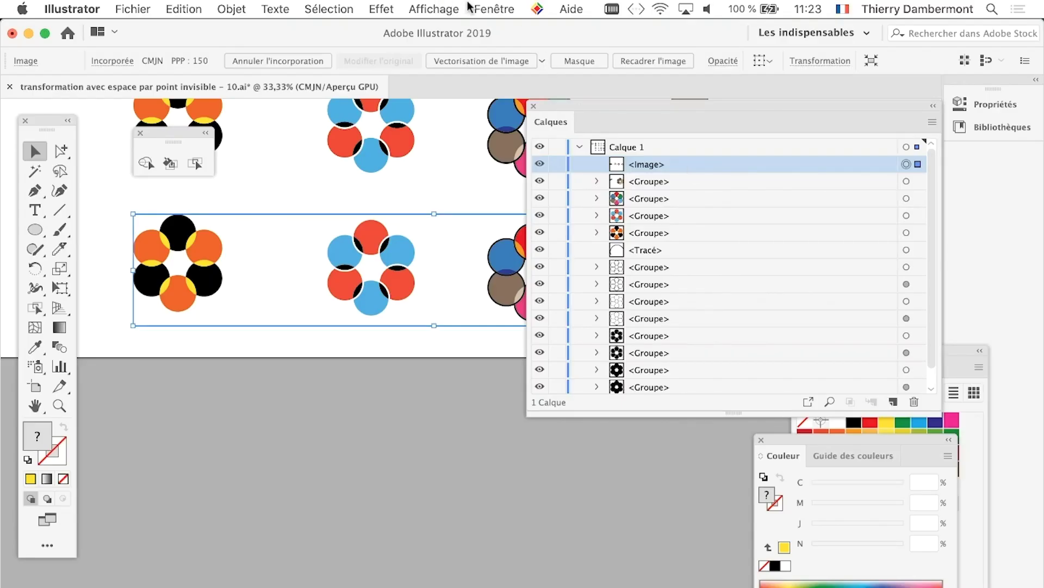
left_click(469, 7)
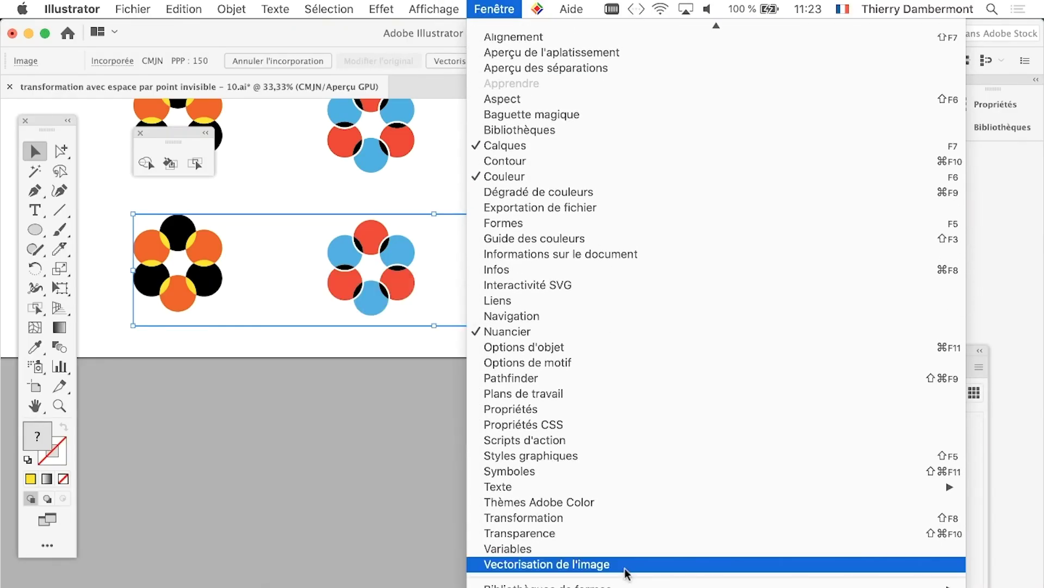
Preview a live colour Image Trace of the flower row with Ignore White enabled.
left_click(624, 563)
left_click_drag(961, 141, 668, 94)
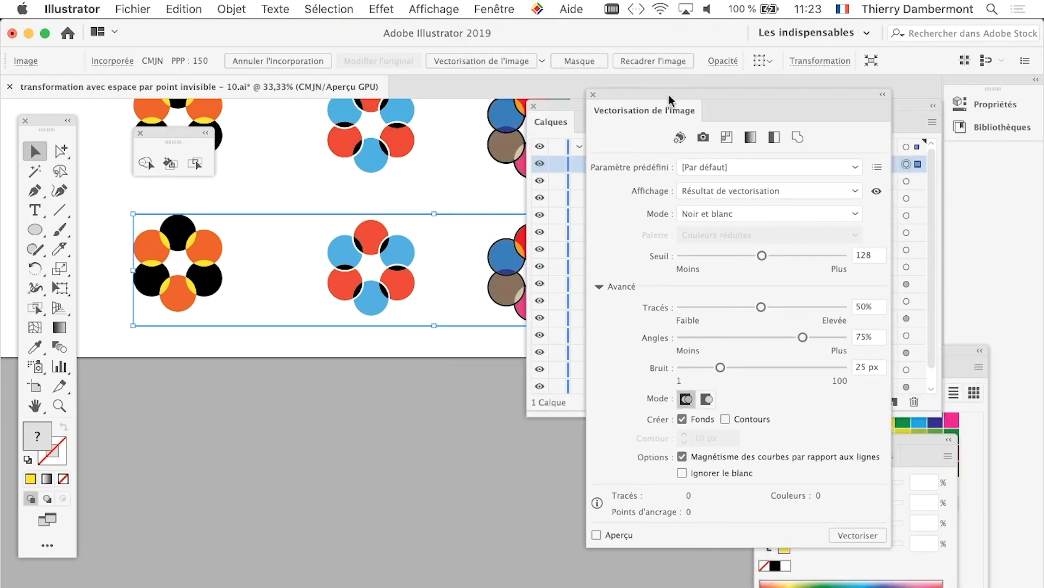
left_click(612, 534)
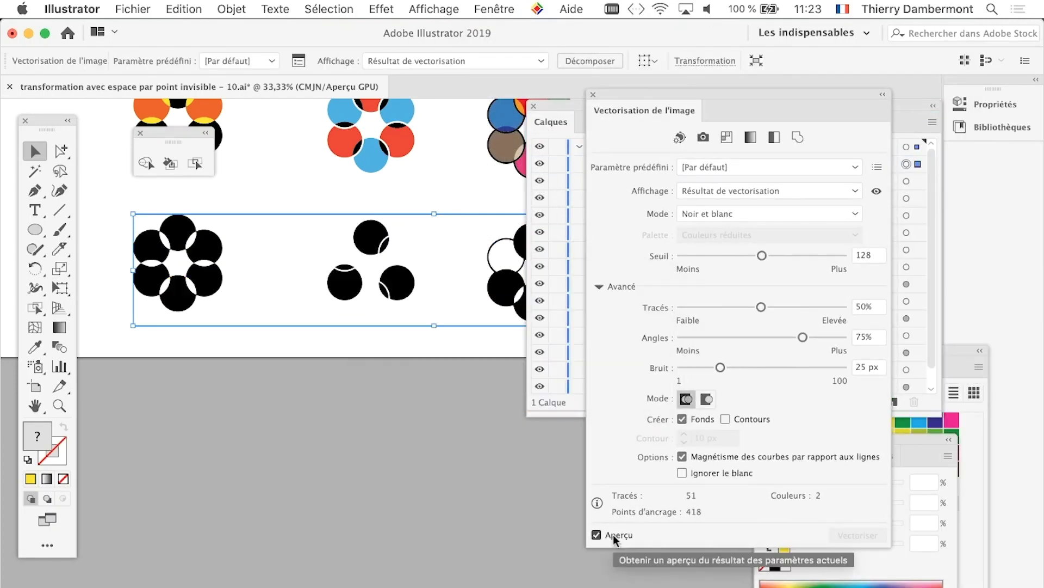
left_click(756, 212)
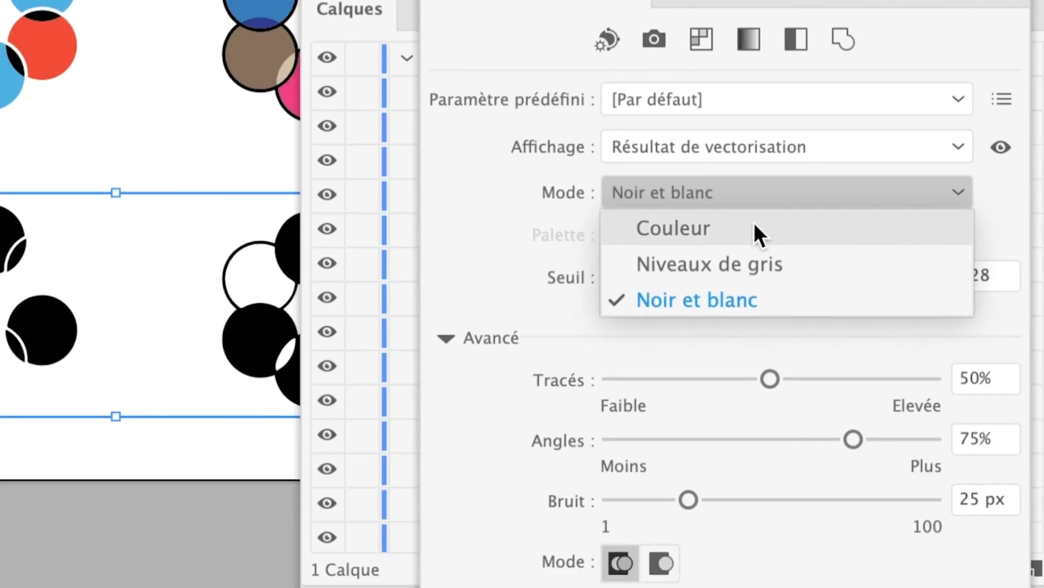
left_click(755, 228)
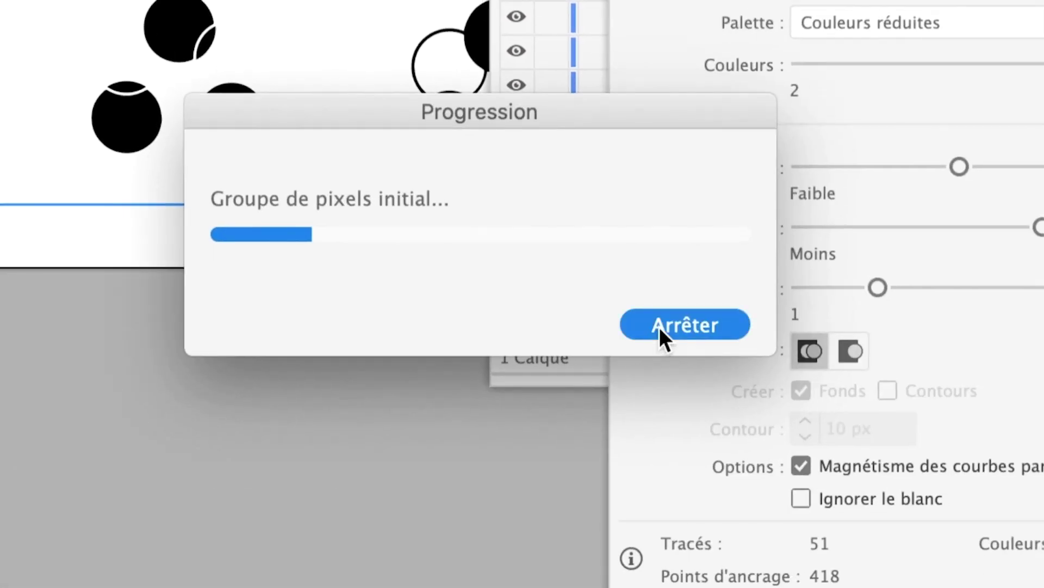
left_click(660, 333)
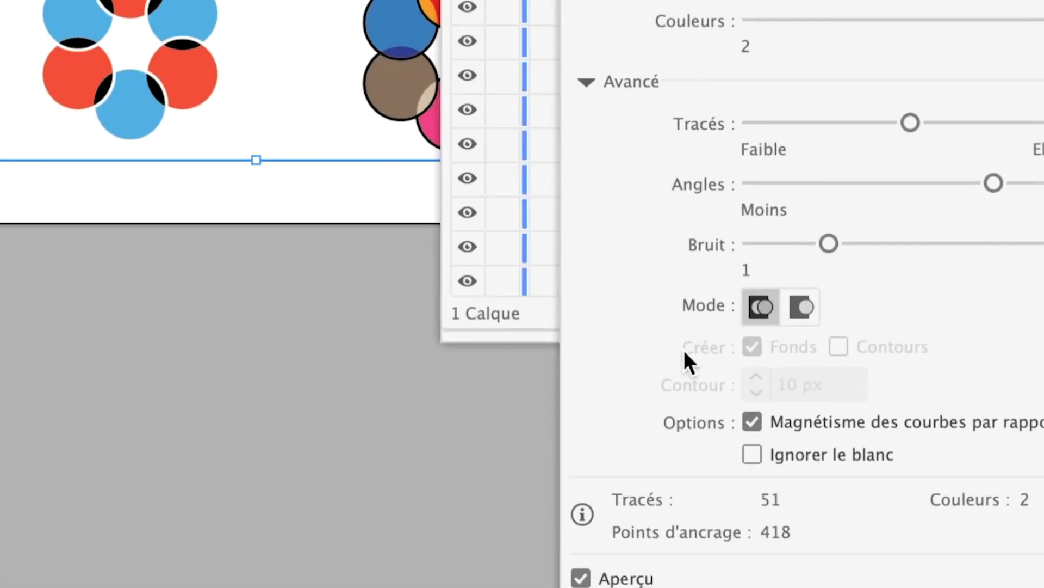
left_click(762, 454)
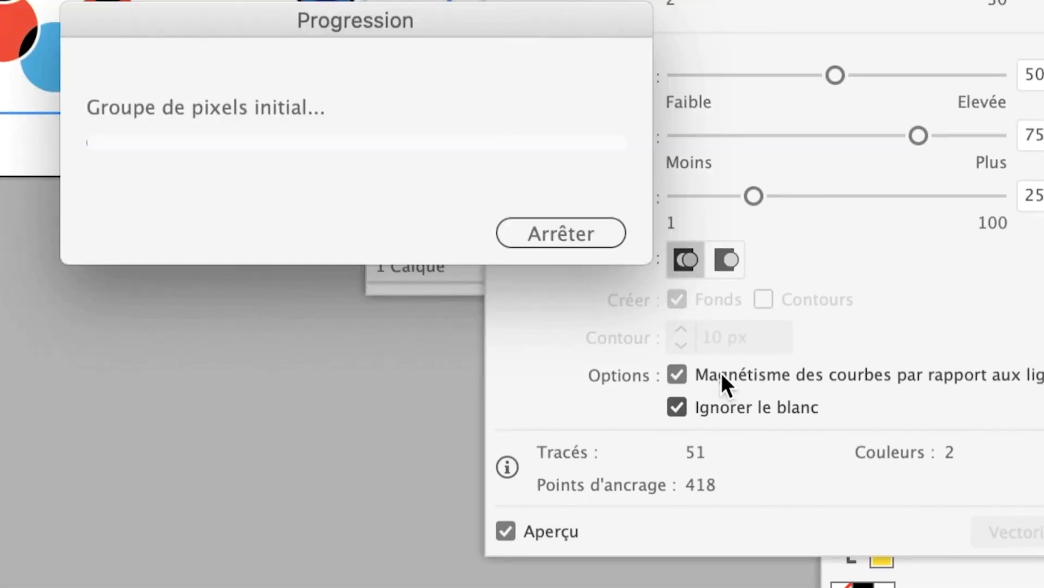
left_click(684, 337)
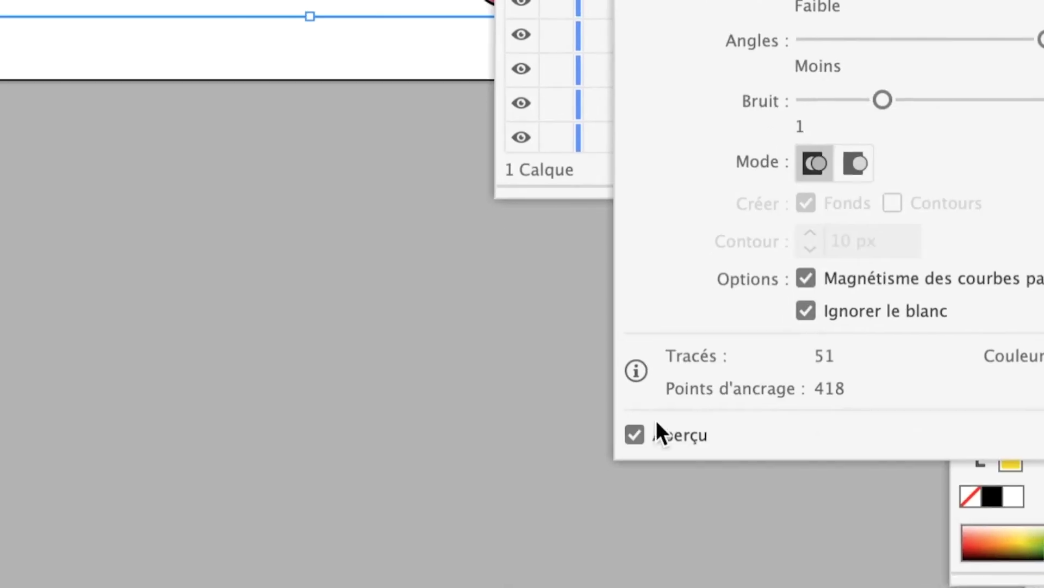
left_click(662, 425)
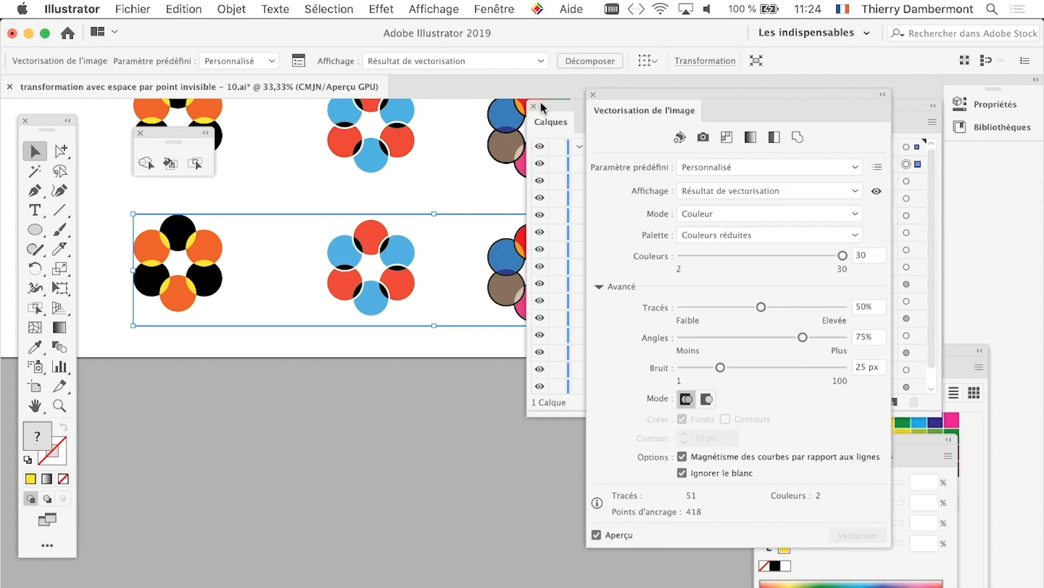
Expand the flower row's colour tracing into editable vector shapes via Object > Image Trace > Expand.
mouse_move(628, 96)
left_mouse_down()
mouse_move(448, 341)
mouse_move(384, 499)
left_mouse_up()
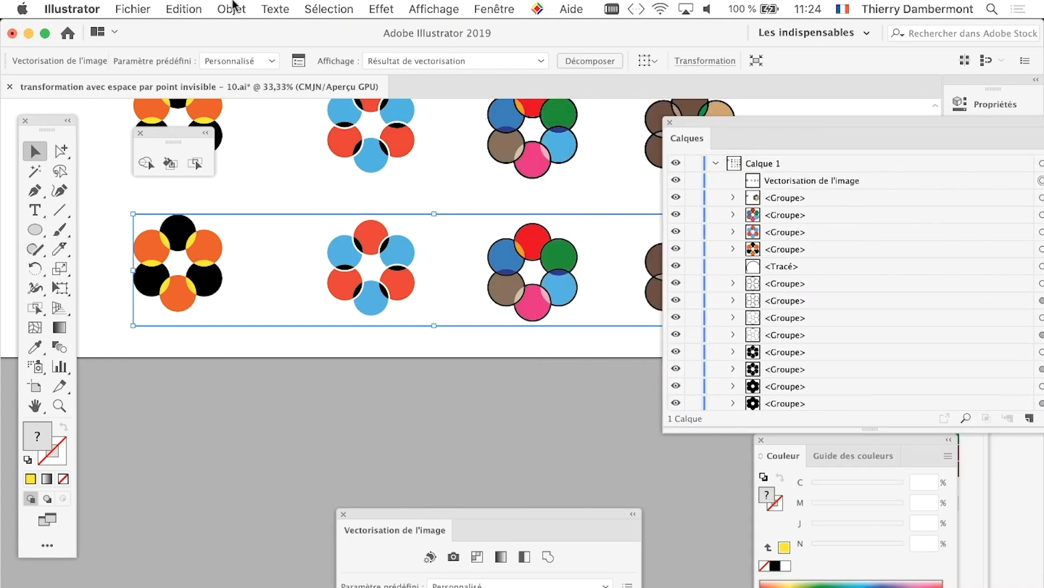
left_click(233, 8)
mouse_move(163, 422)
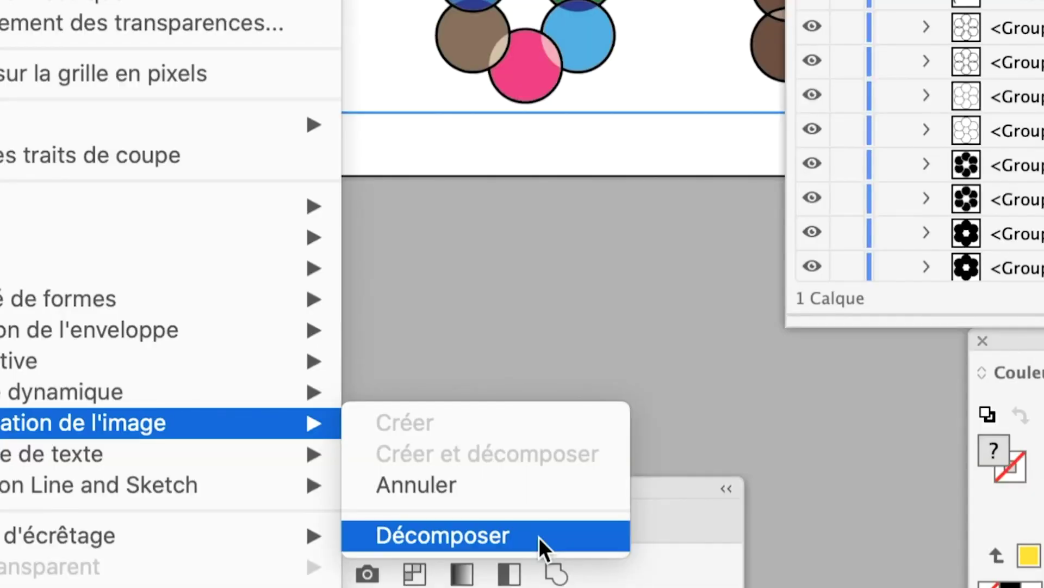
left_click(538, 537)
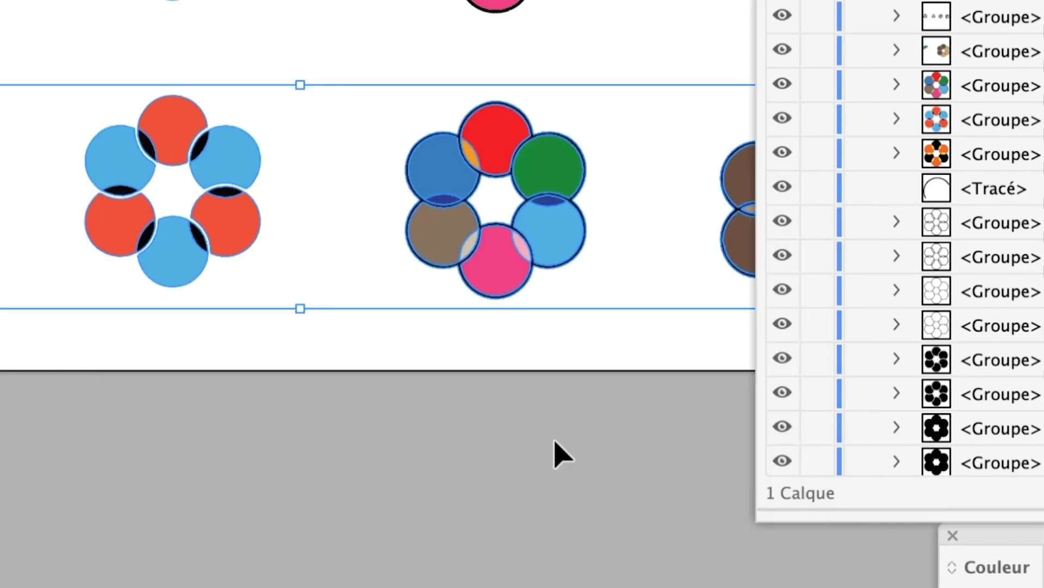
Inspect the traced flower groups and their individual circle paths with Selection and Direct Selection.
left_click(560, 454)
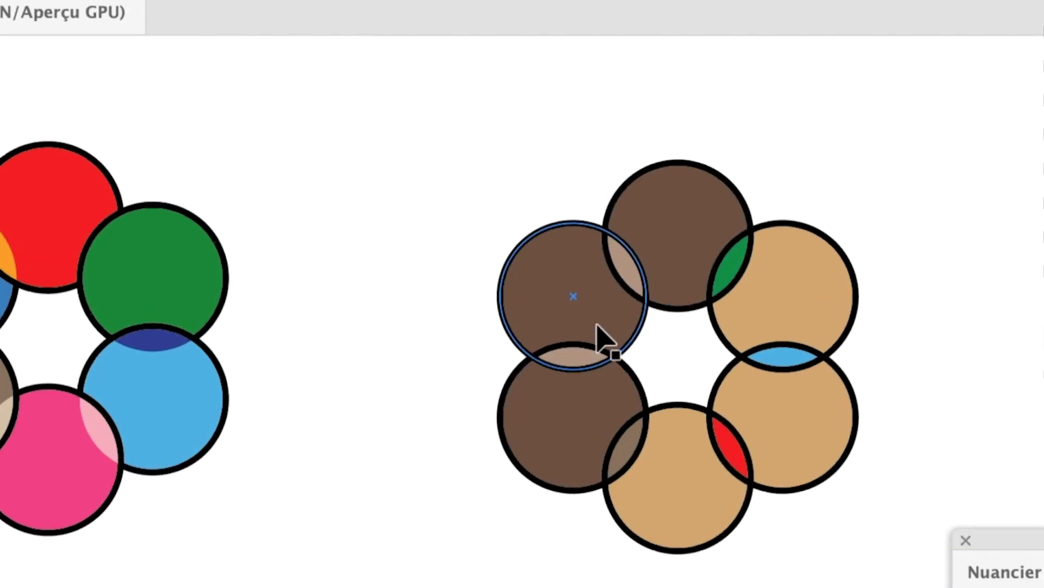
left_click(597, 325)
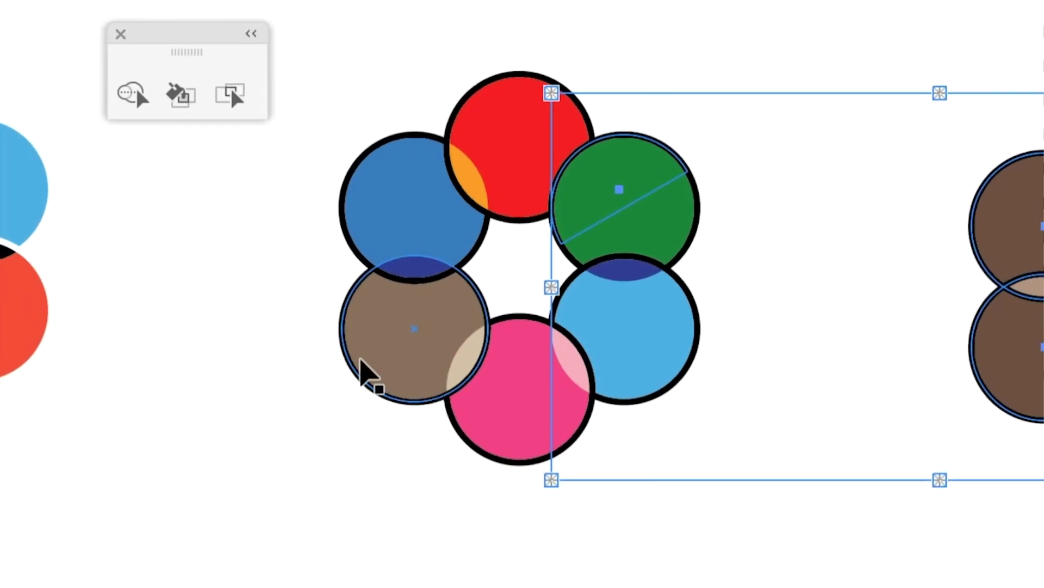
left_click(361, 373)
left_click(209, 360)
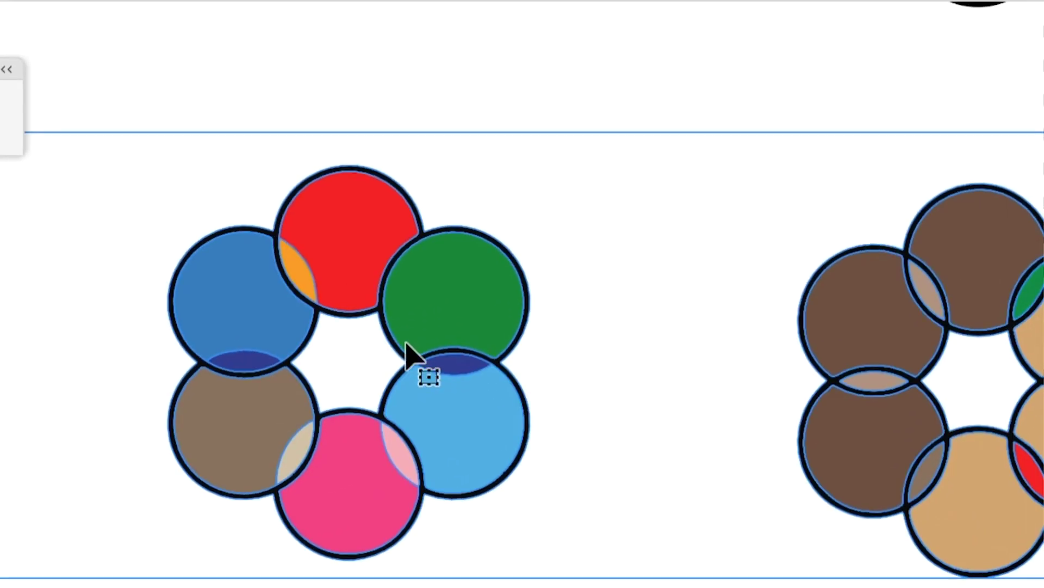
key("a")
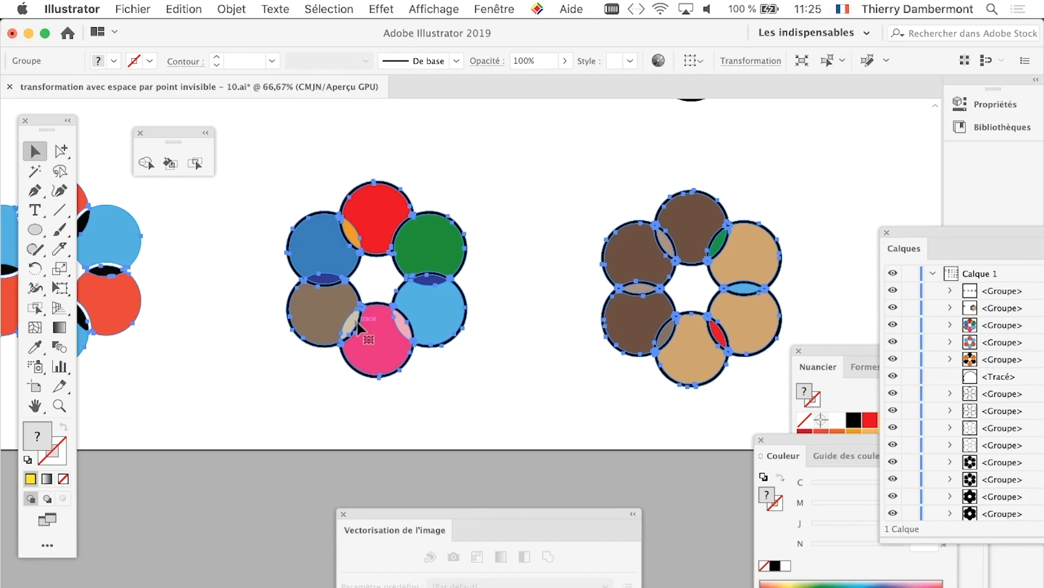
key("v")
Show the transparency grid, deselect everything and zoom out to check for leftover white.
left_click(424, 6)
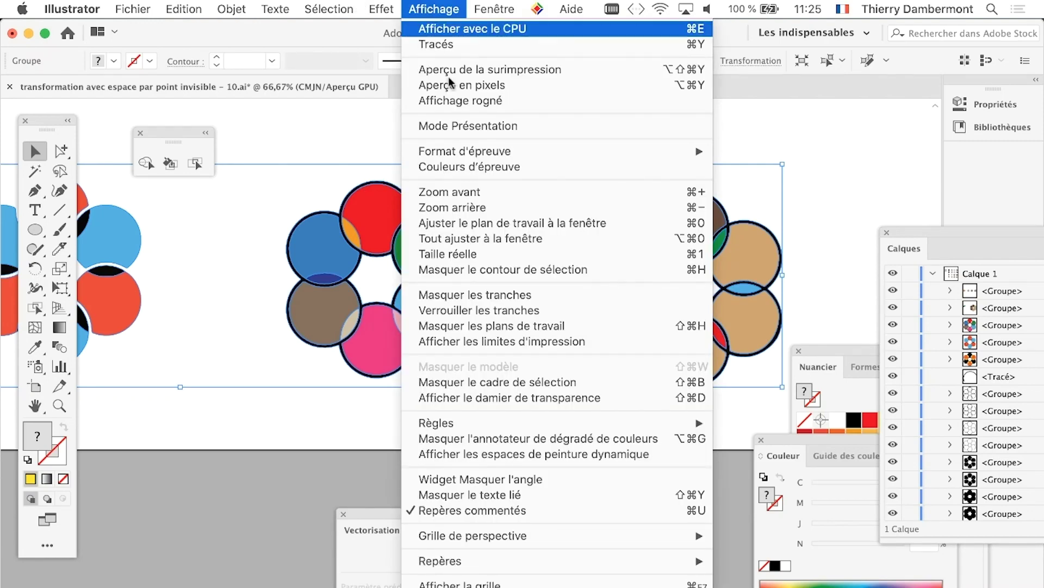
left_click(560, 397)
left_click_drag(394, 394, 588, 394)
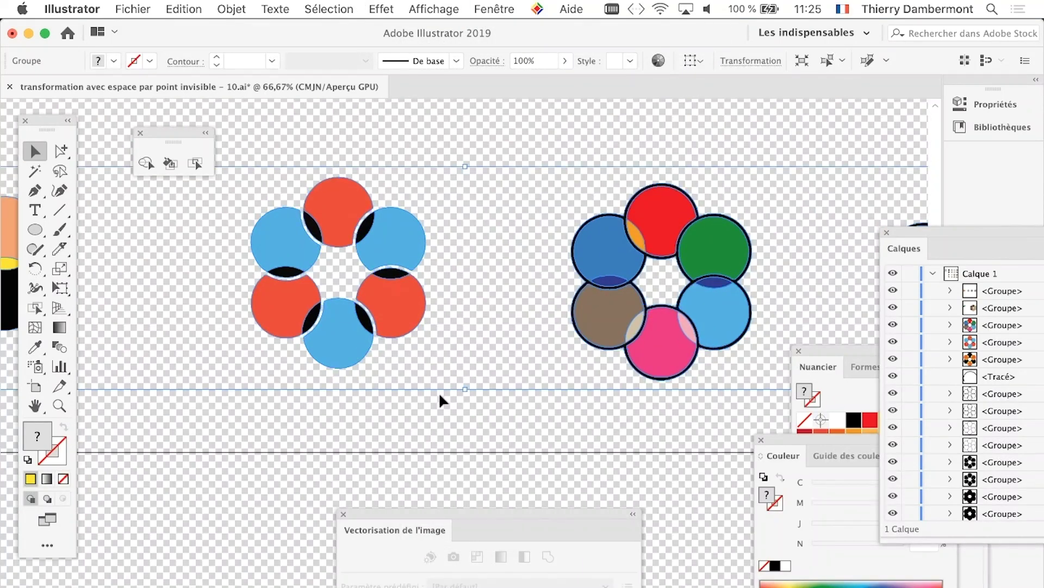
left_click(439, 392)
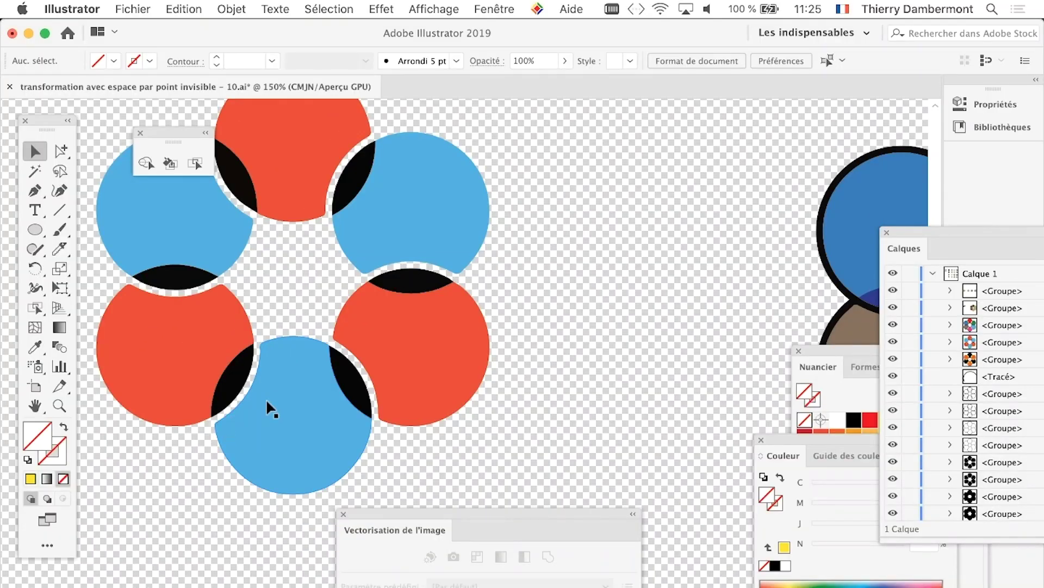
scroll(266, 399, "down", 1)
scroll(266, 399, "down", 1)
scroll(268, 401, "down", 1)
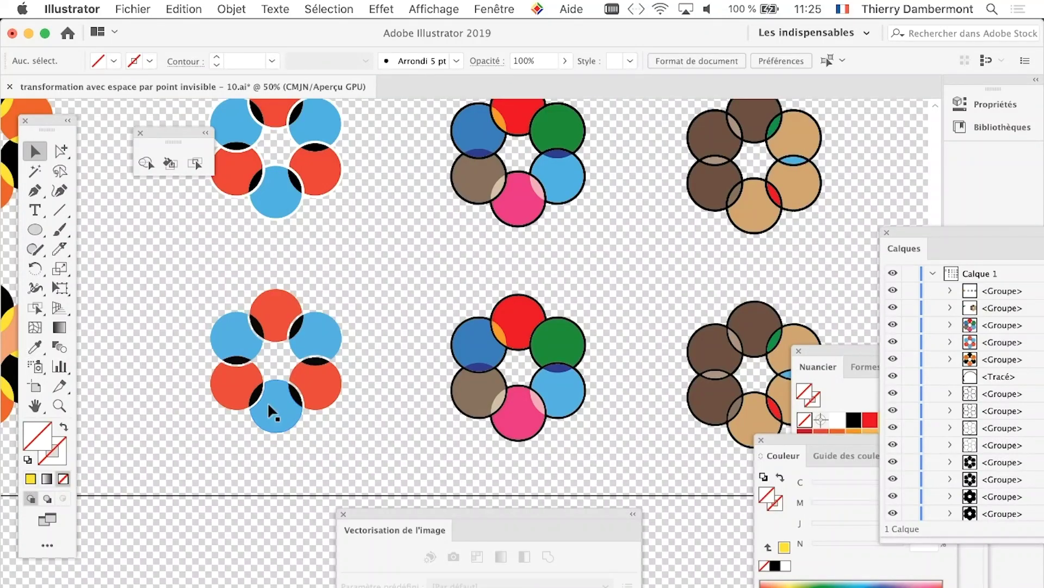
Save a copy as 'transformation avec espace par point invisible - 11.ai' with default options.
left_click(132, 9)
left_click(172, 147)
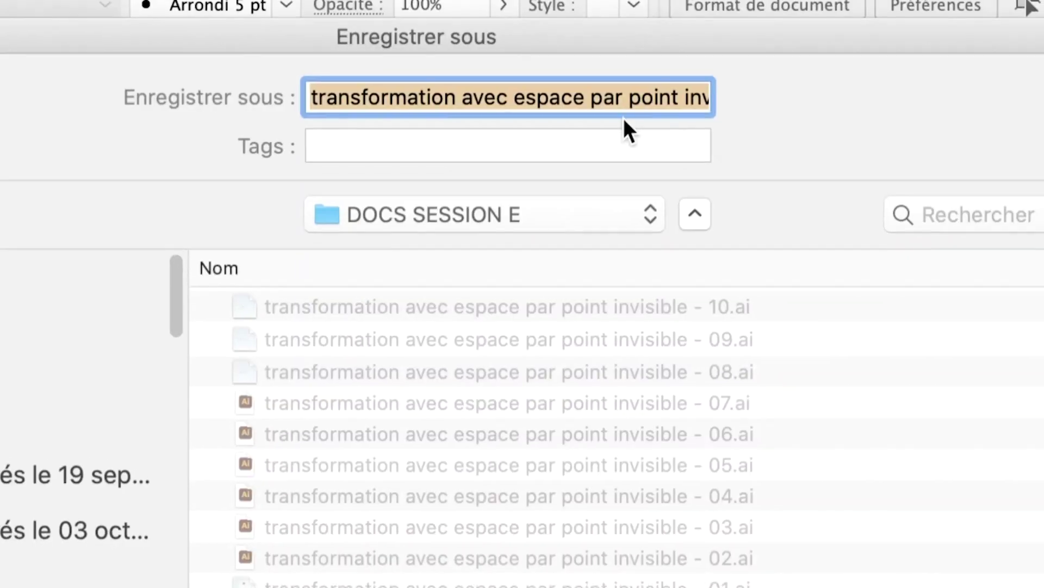
left_click(624, 112)
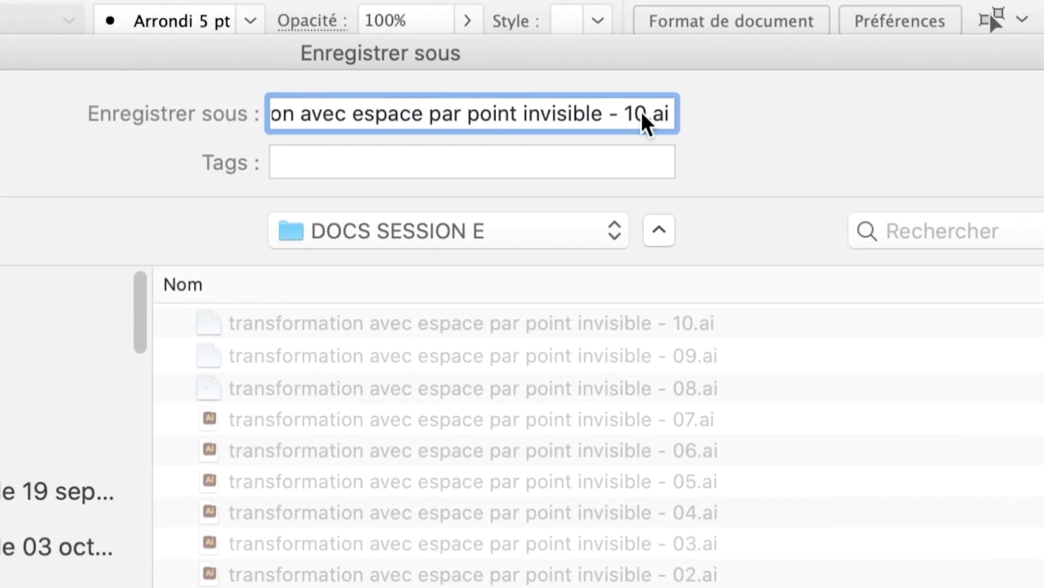
double_click(639, 112)
type("11")
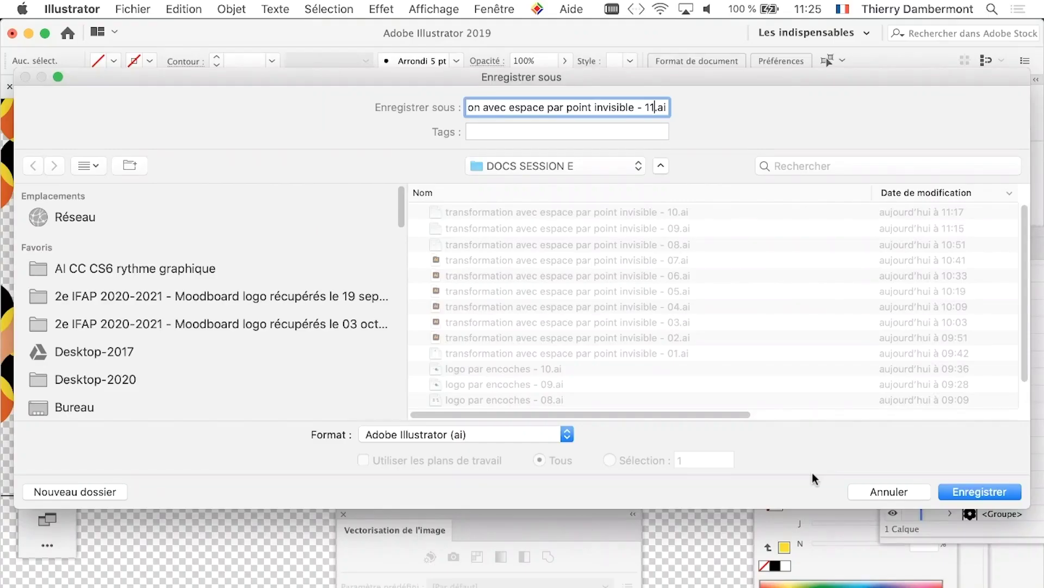
left_click(973, 489)
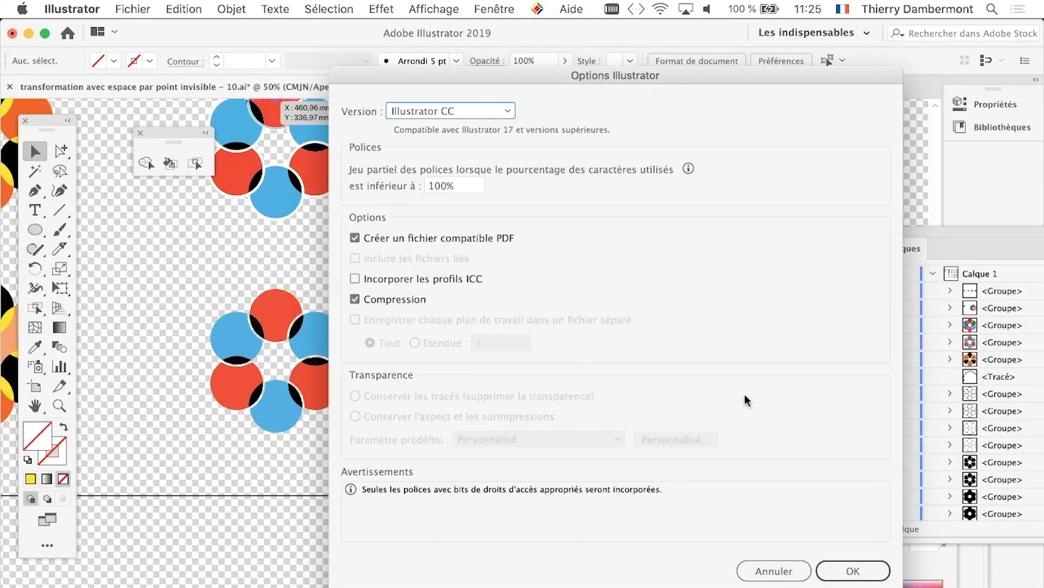
left_click(862, 566)
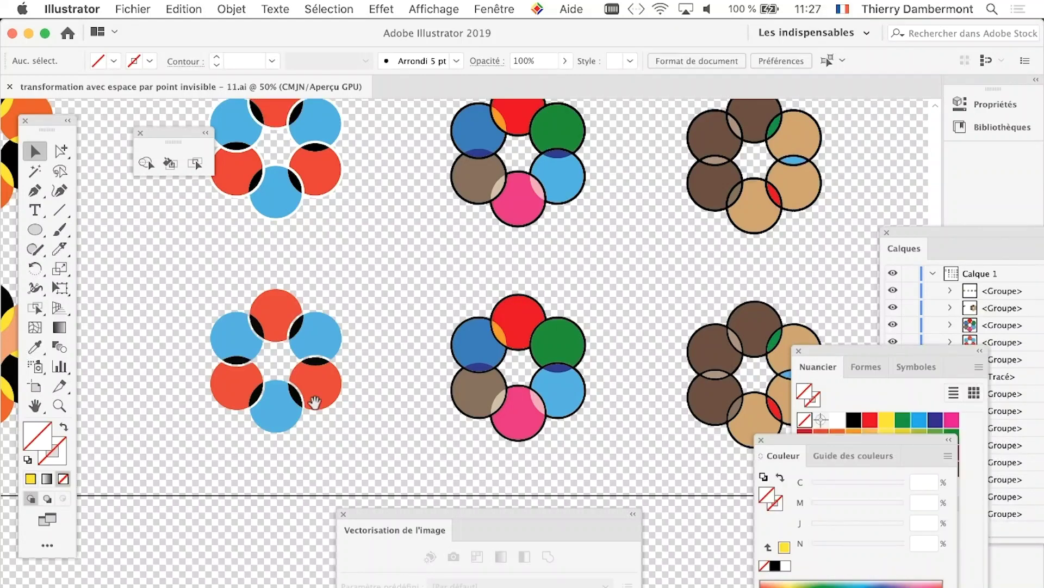
Select the brown and middle flowers and zoom out to 33% to see both rows.
scroll(419, 406, "down", 2)
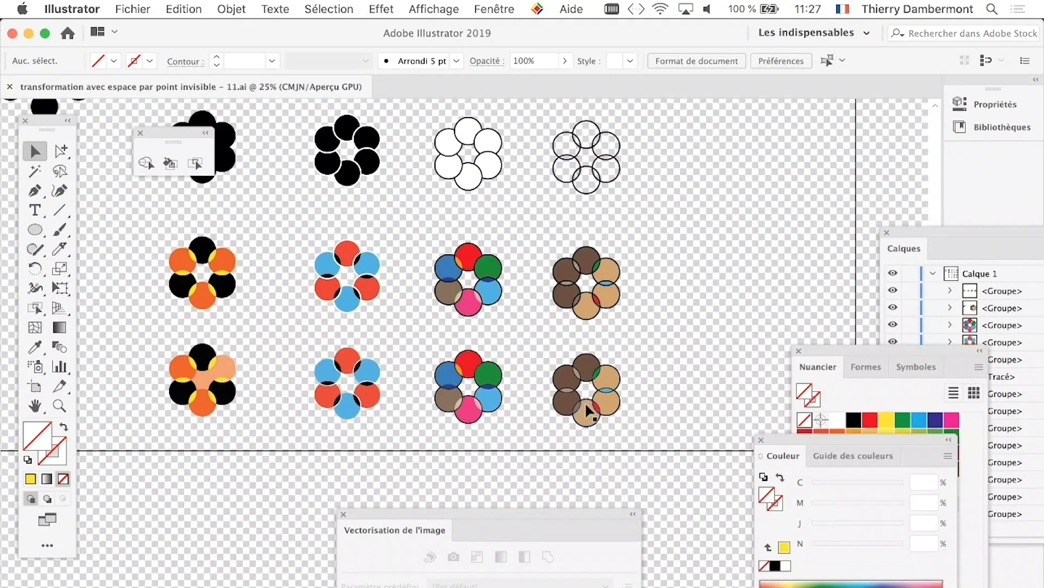
scroll(610, 415, "up", 2)
scroll(610, 415, "up", 1)
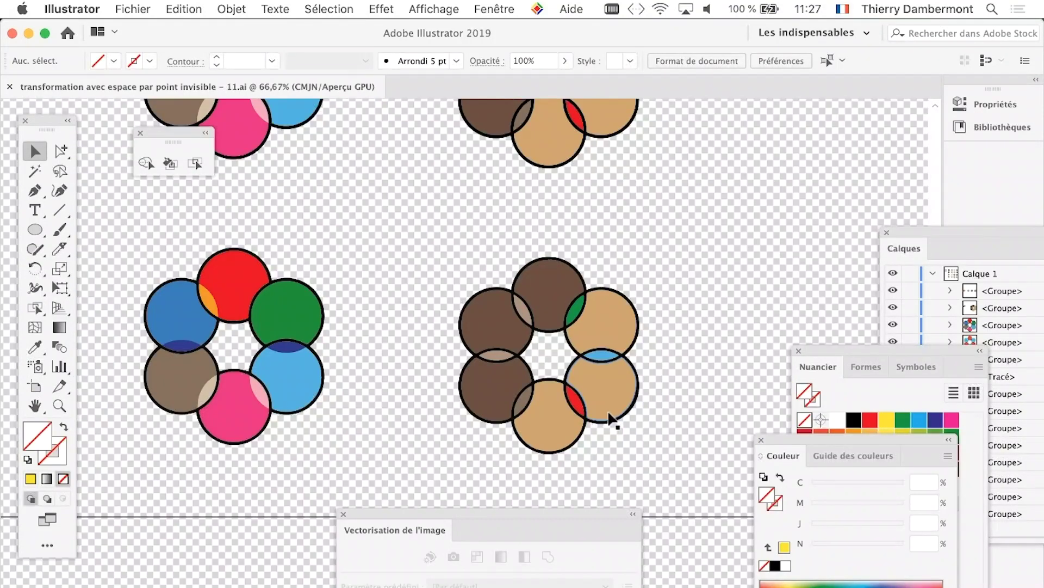
scroll(669, 383, "up", 1)
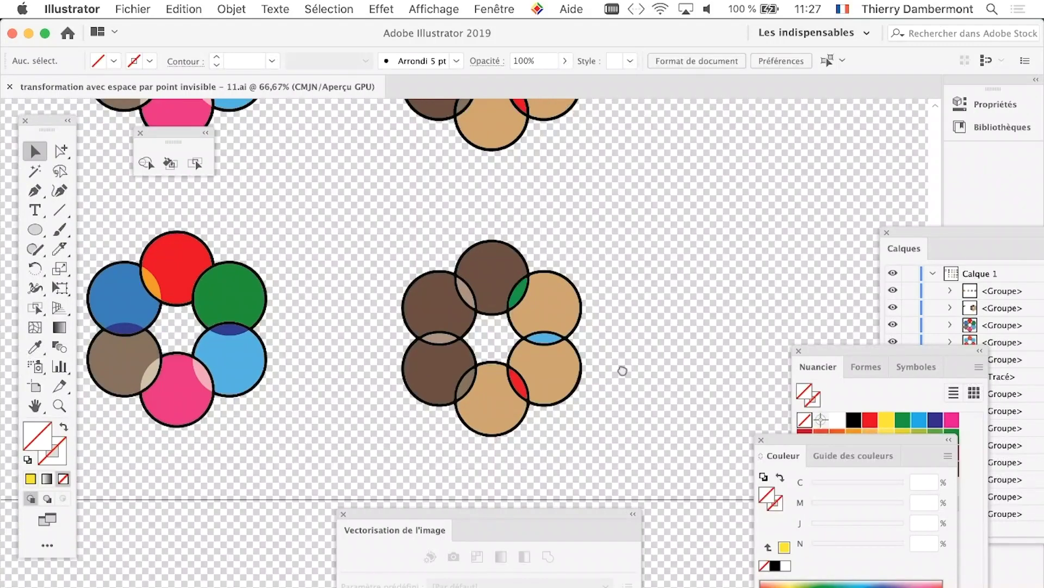
scroll(590, 384, "up", 1)
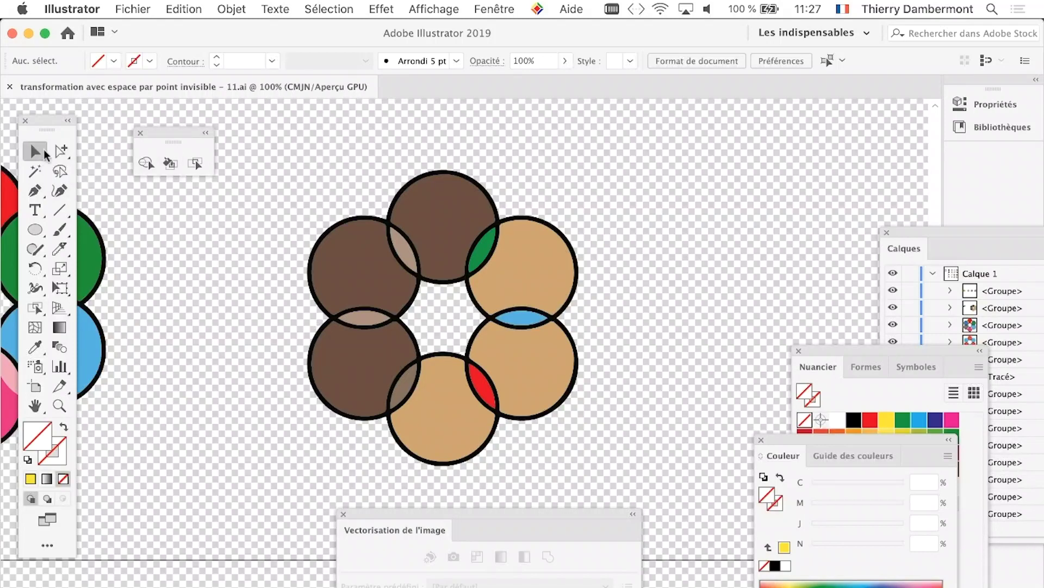
left_click(350, 254)
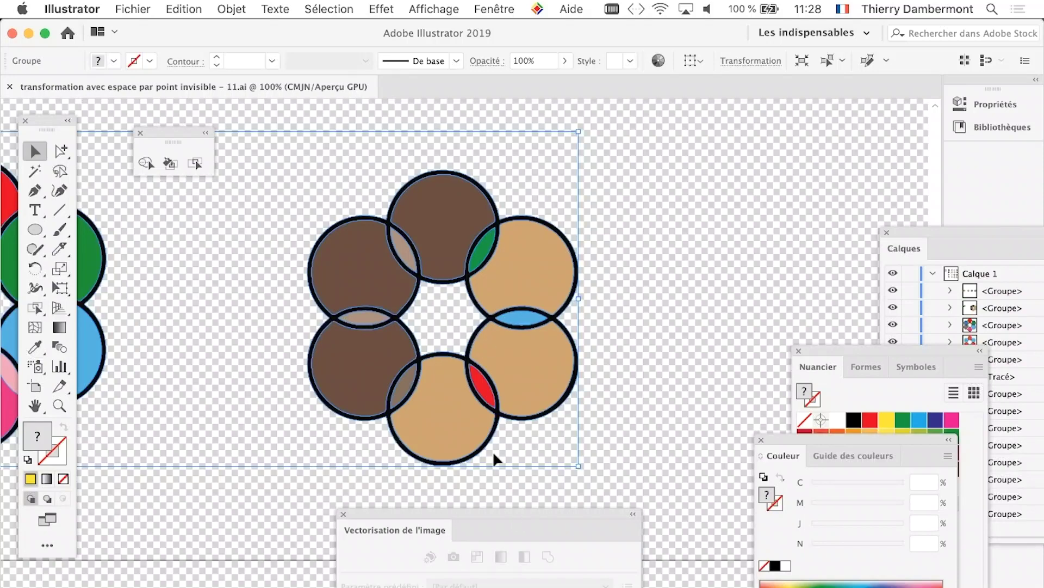
key("super+minus")
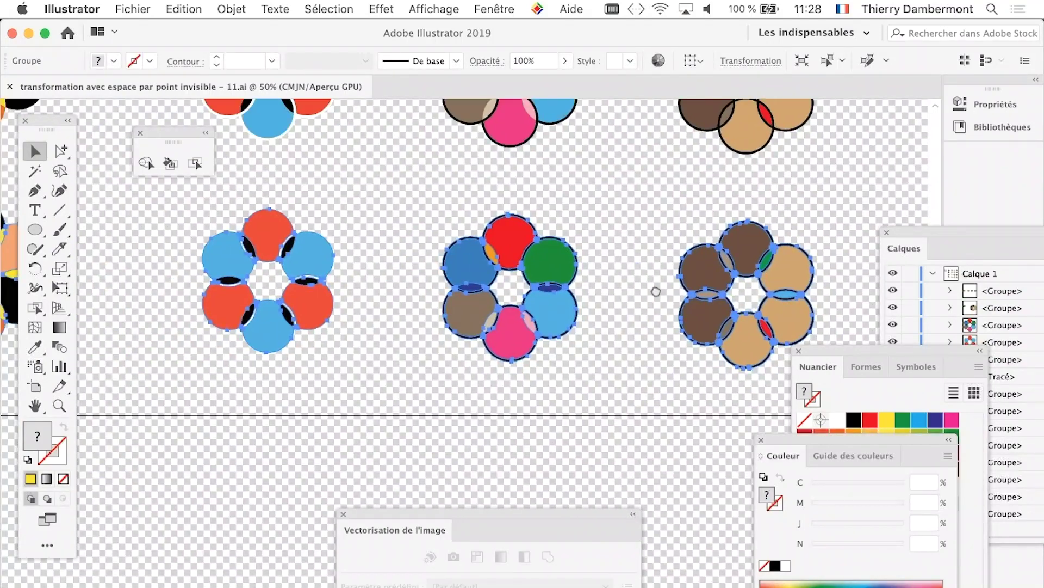
left_click_drag(373, 389, 573, 311)
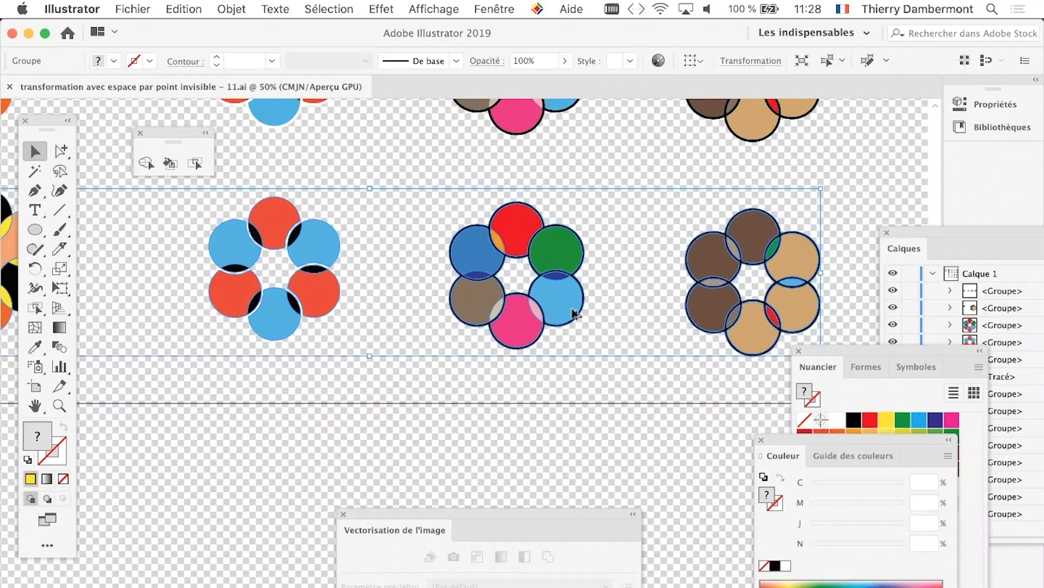
key("super+minus")
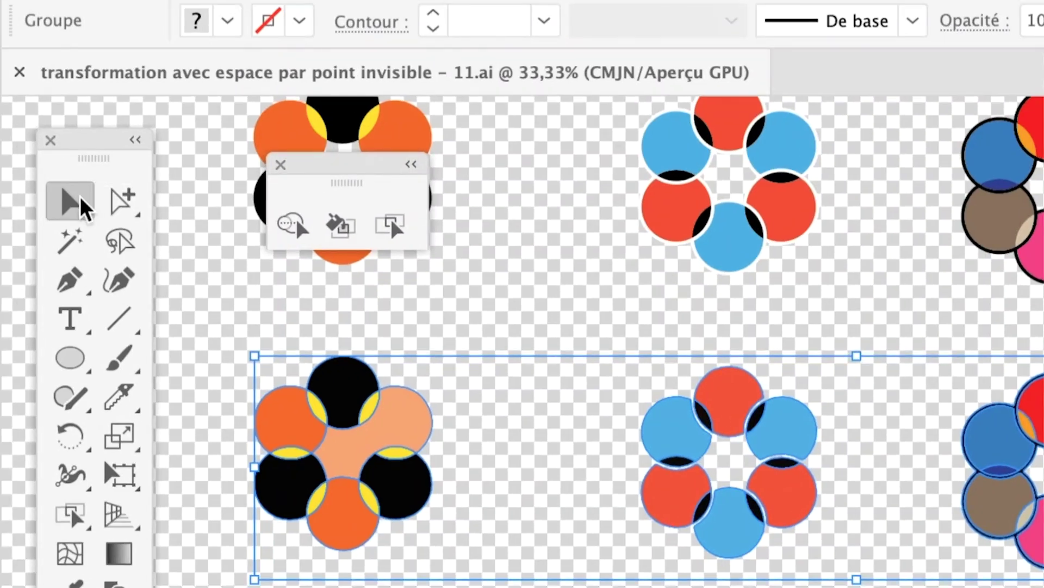
left_click(122, 204)
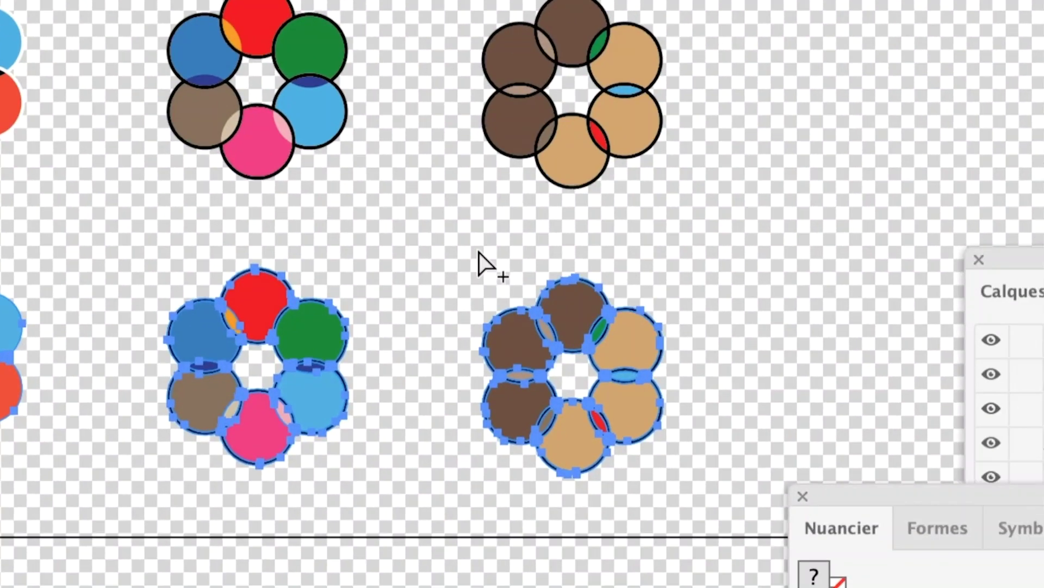
left_click(441, 217)
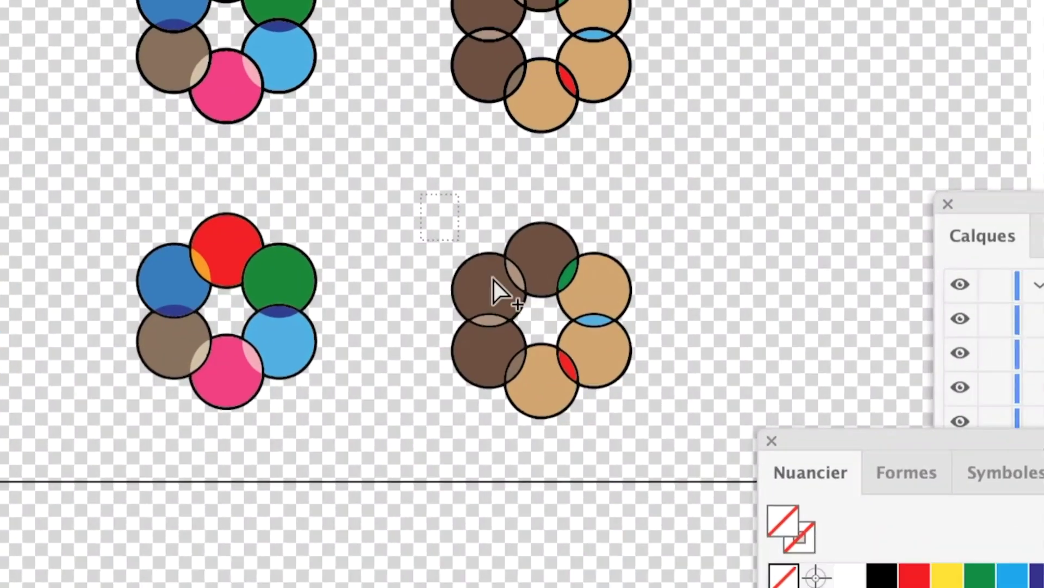
left_click_drag(436, 207, 661, 454)
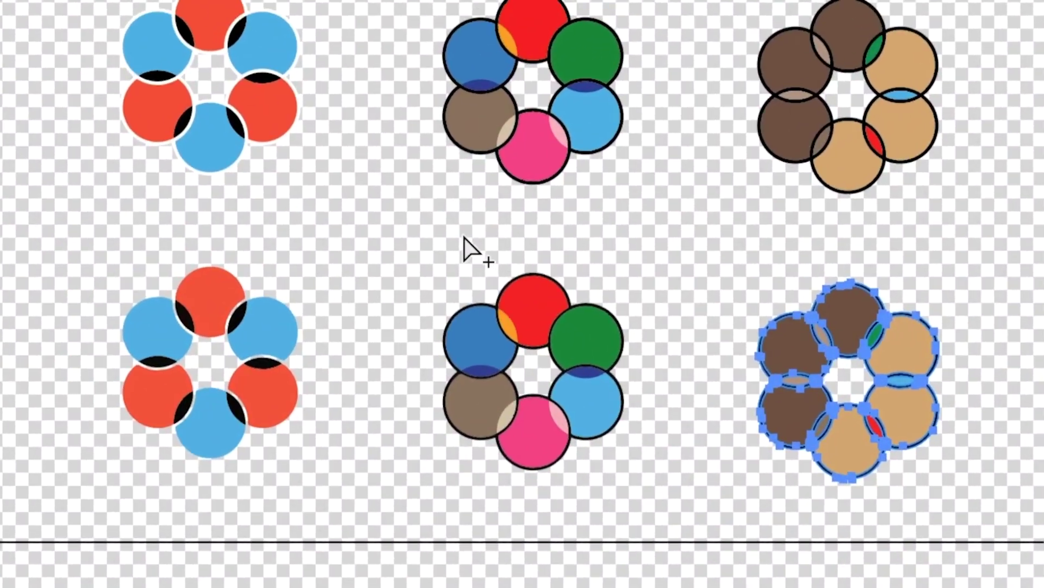
left_click_drag(456, 247, 645, 481)
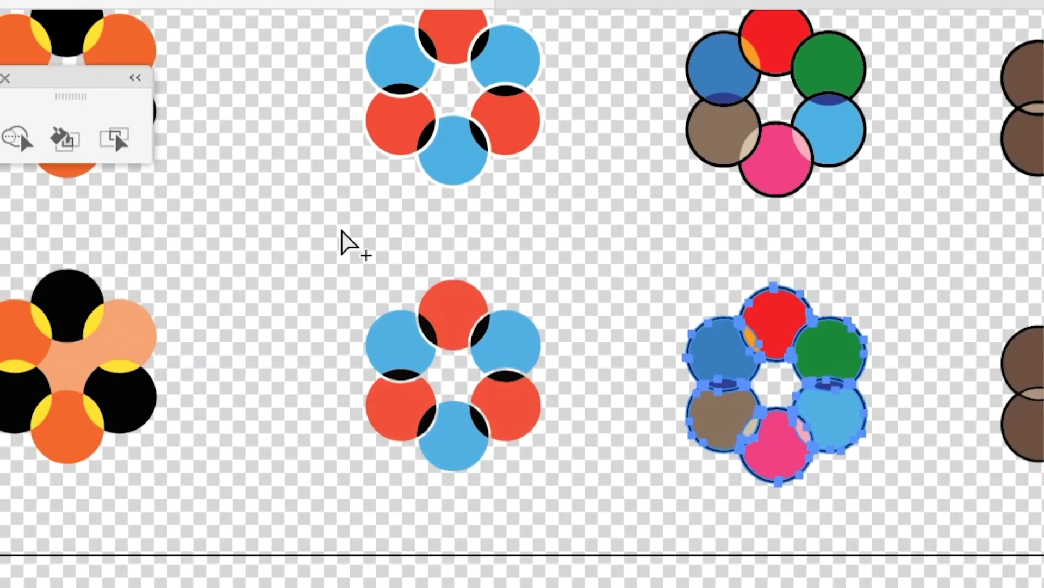
left_click_drag(185, 57, 424, 322)
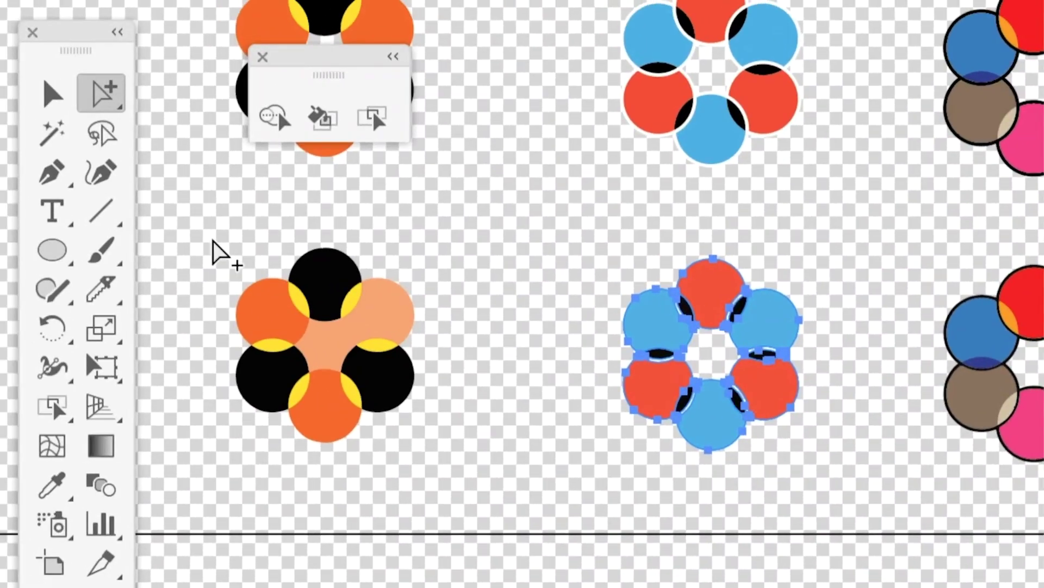
left_click_drag(76, 92, 281, 326)
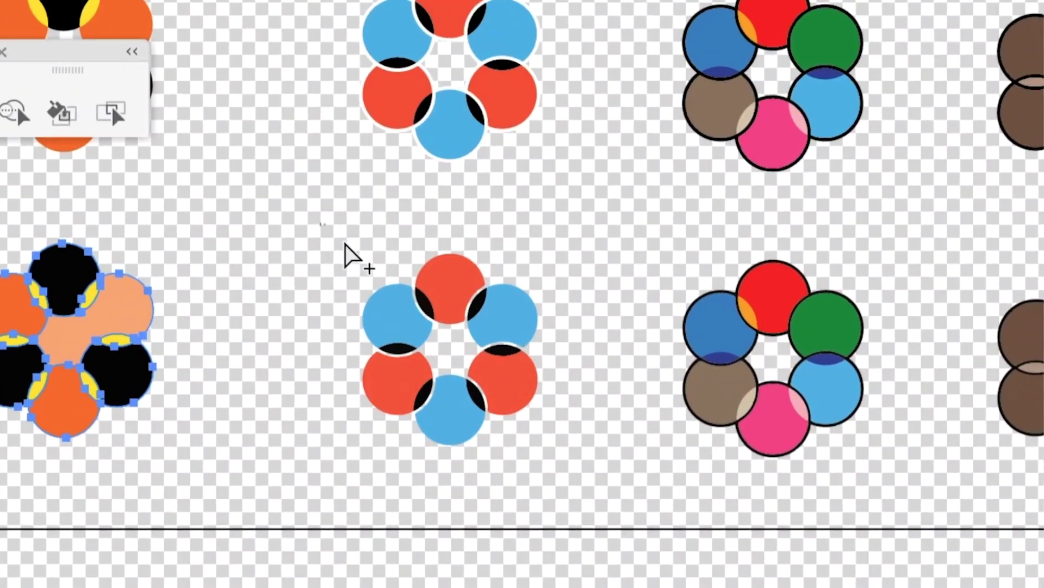
left_click_drag(167, 87, 422, 325)
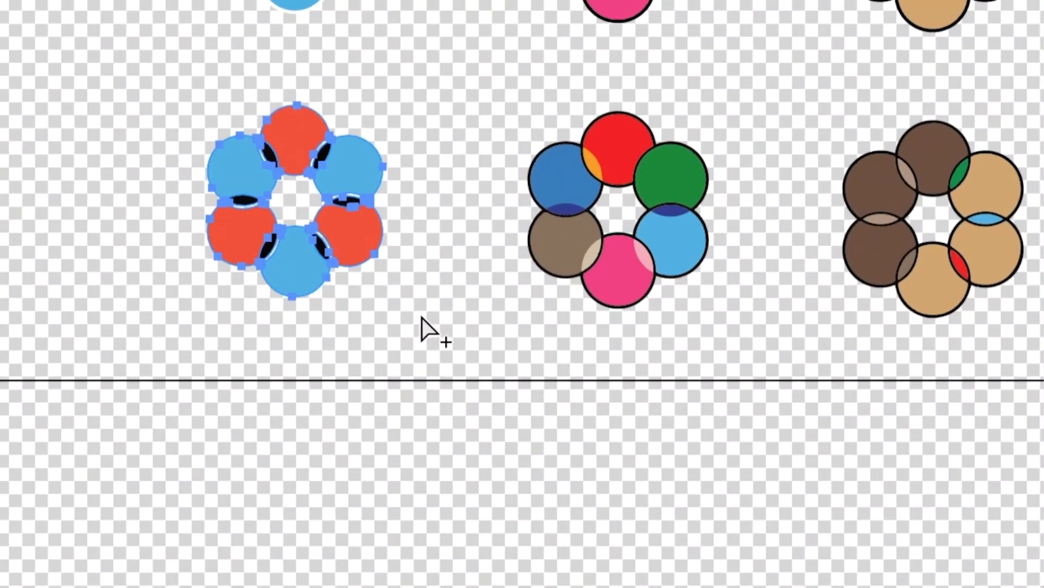
left_click(421, 325)
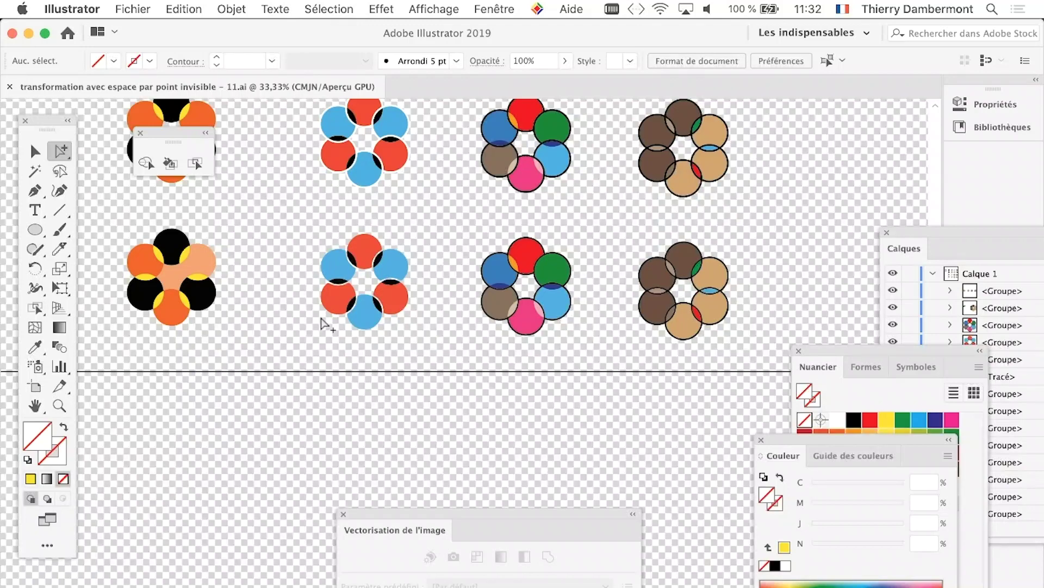
Draw a rectangle around the lower flower row and switch to Outline view.
key("m")
left_click_drag(115, 222, 737, 345)
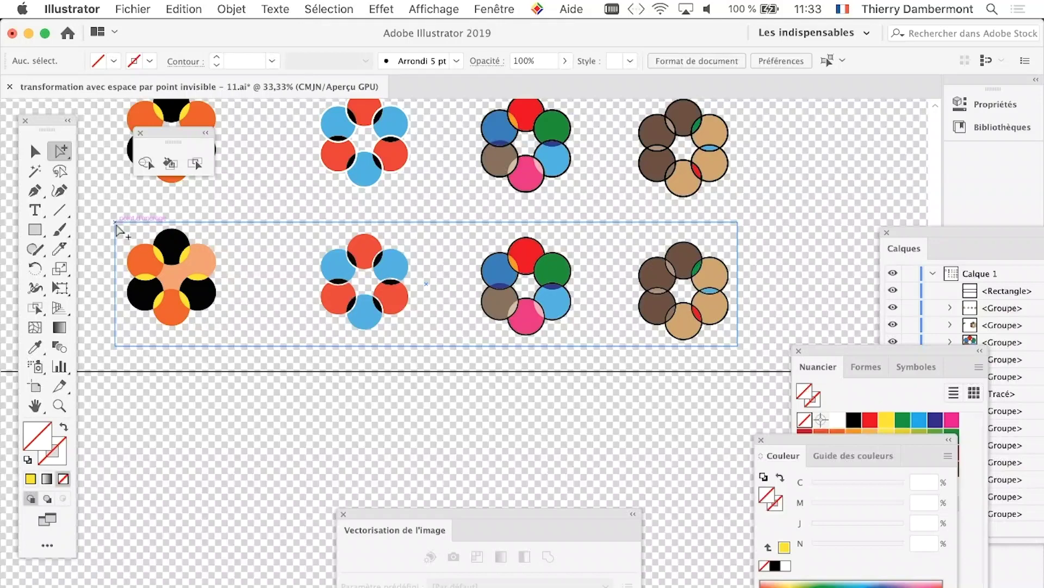
left_click(267, 402)
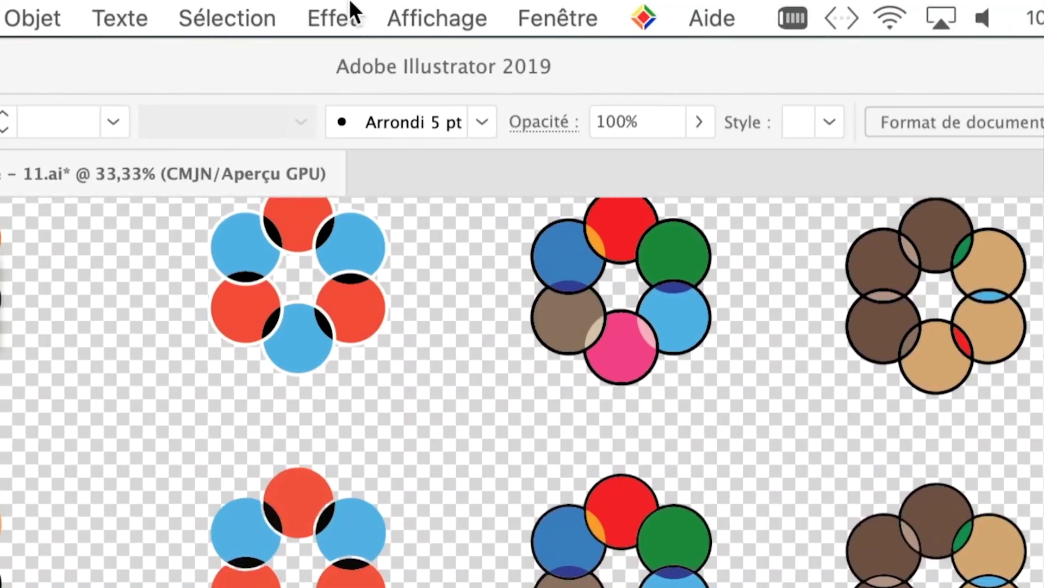
left_click(375, 9)
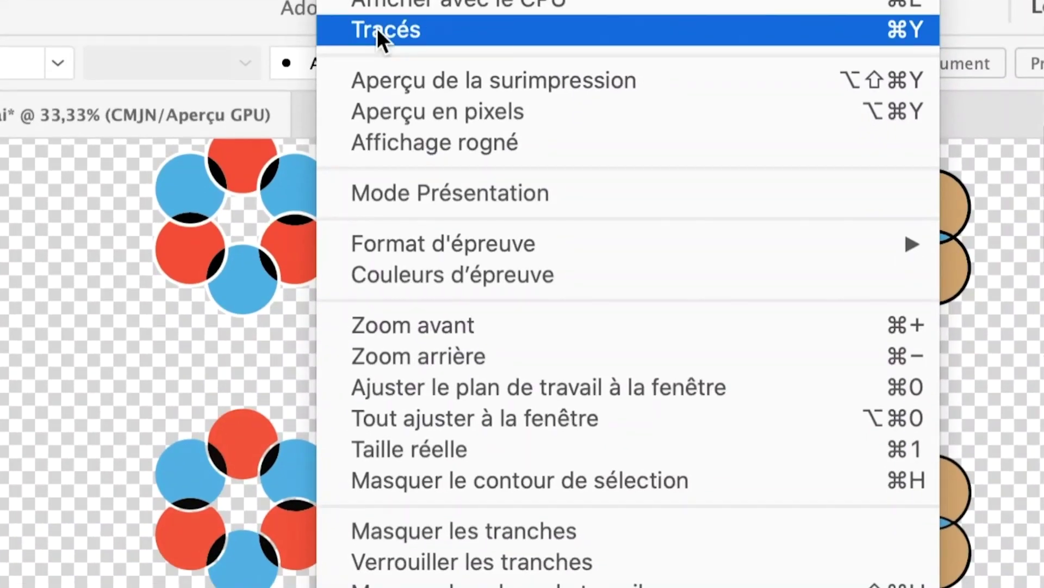
left_click(381, 54)
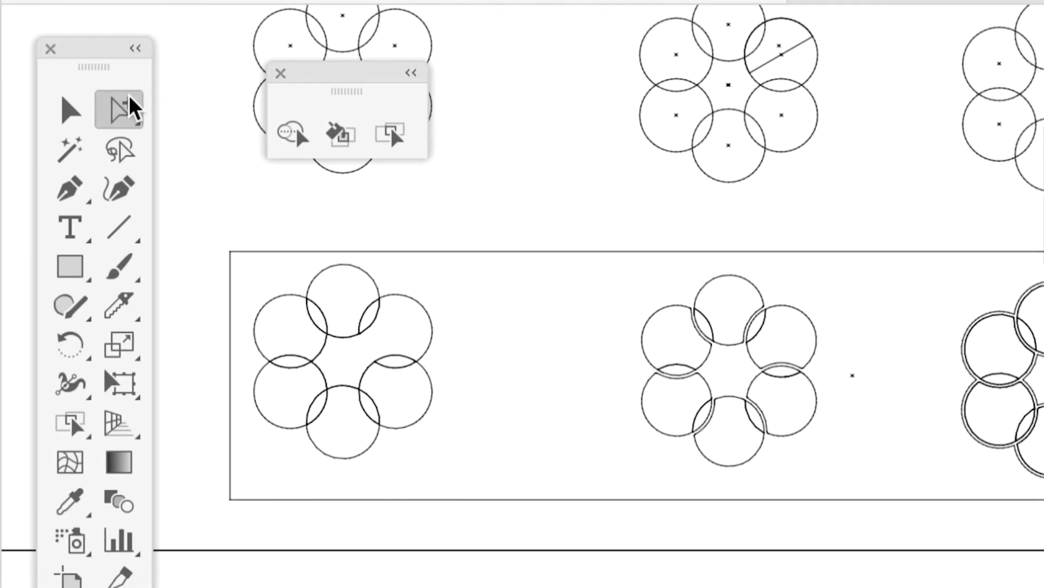
Delete the rectangle's top side with Direct Selection to leave an open frame.
left_click(127, 95)
left_click(165, 109)
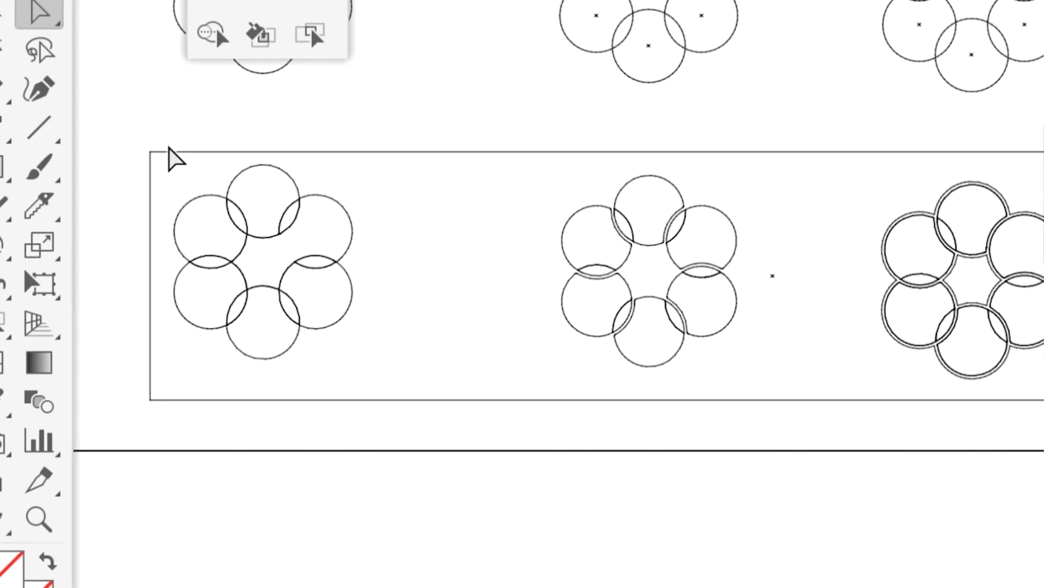
left_click(171, 152)
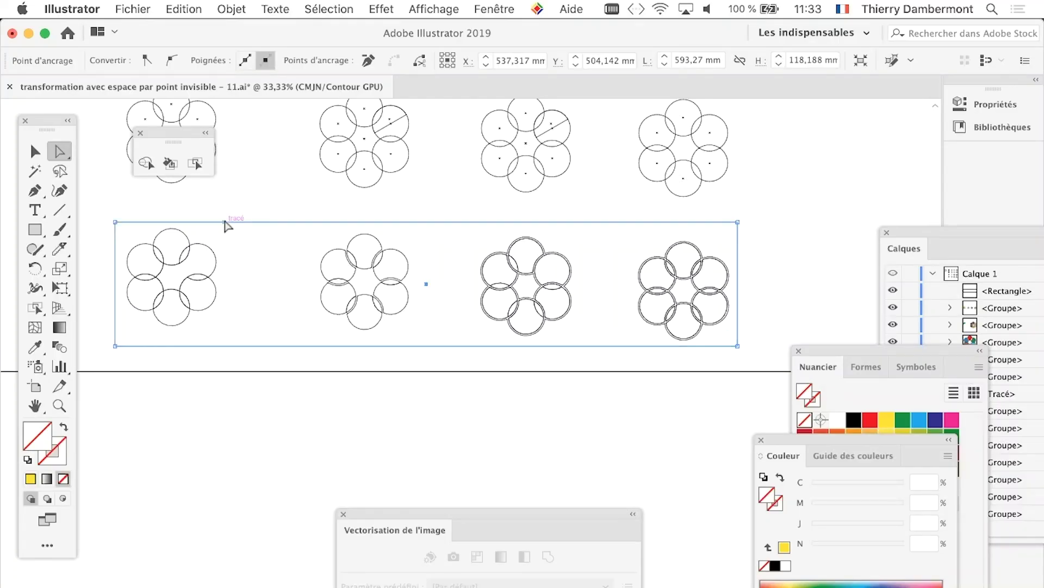
key("Delete")
key("Delete")
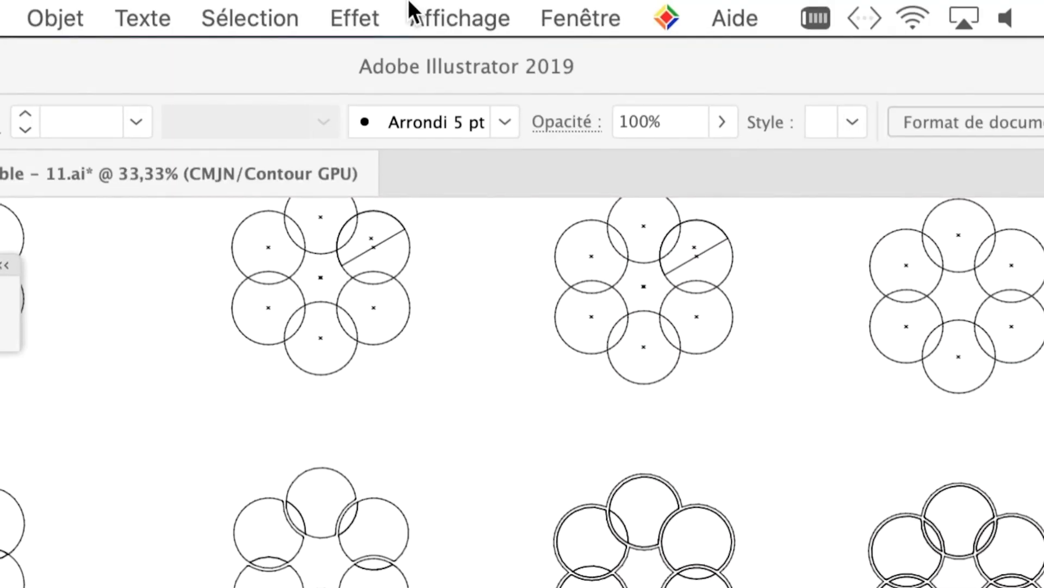
Return to colour Preview and select the orange/black, red/blue and brown/tan flowers.
left_click(412, 8)
left_click(426, 47)
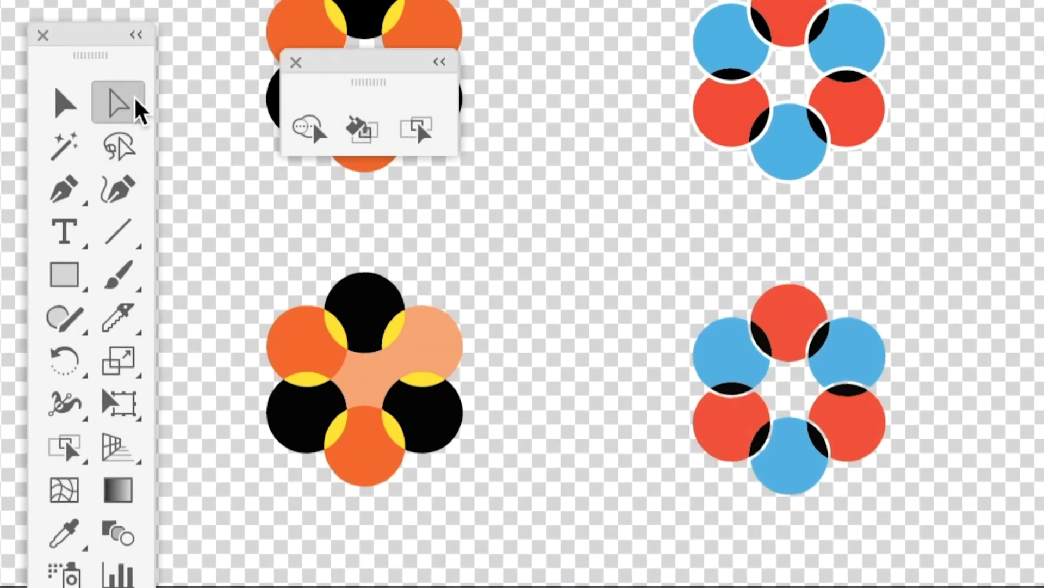
left_click(135, 104)
left_click(151, 110)
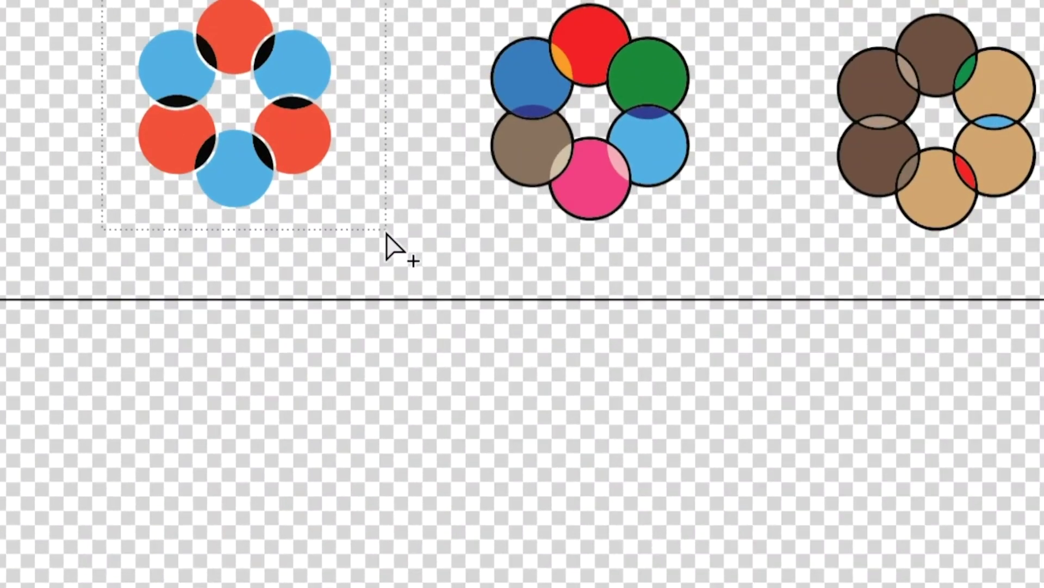
left_click_drag(362, 206, 446, 302)
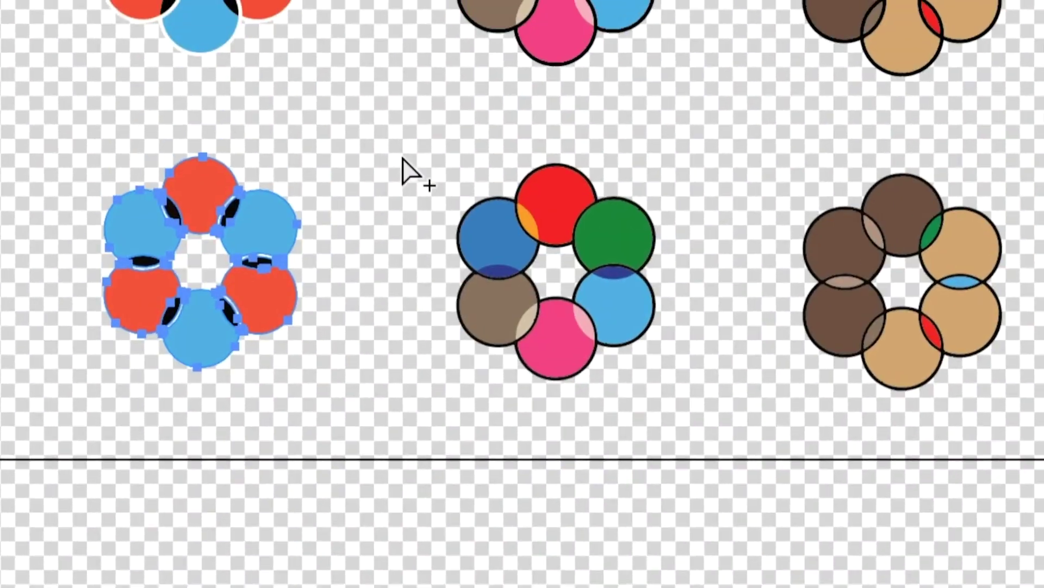
left_click_drag(182, 3, 505, 233)
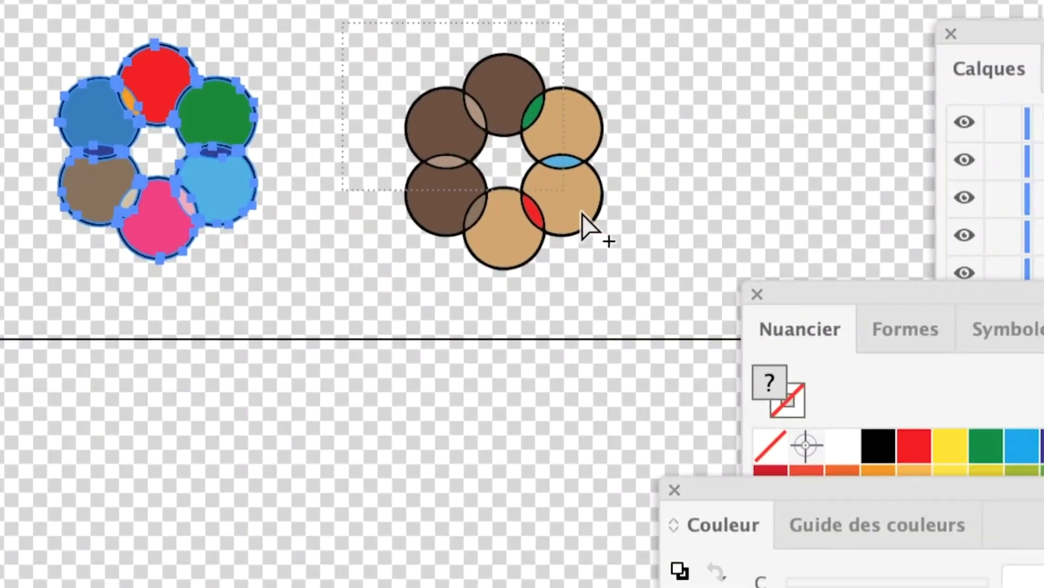
key("v")
left_click_drag(340, 2, 598, 239)
key("a")
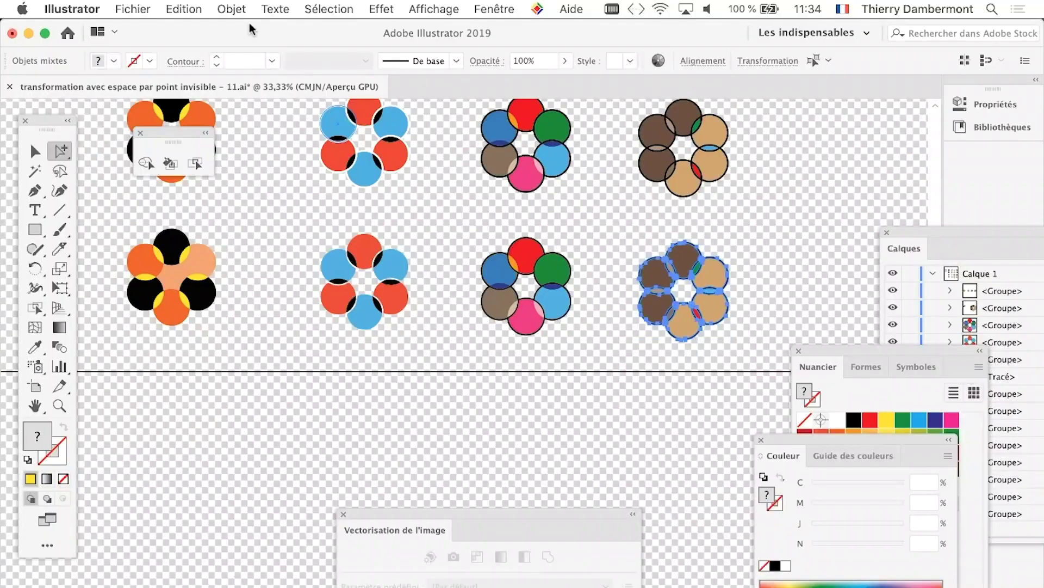
Save as 'transformation avec espace par point invisible - 12.ai' with default options.
left_click(133, 9)
left_click(204, 145)
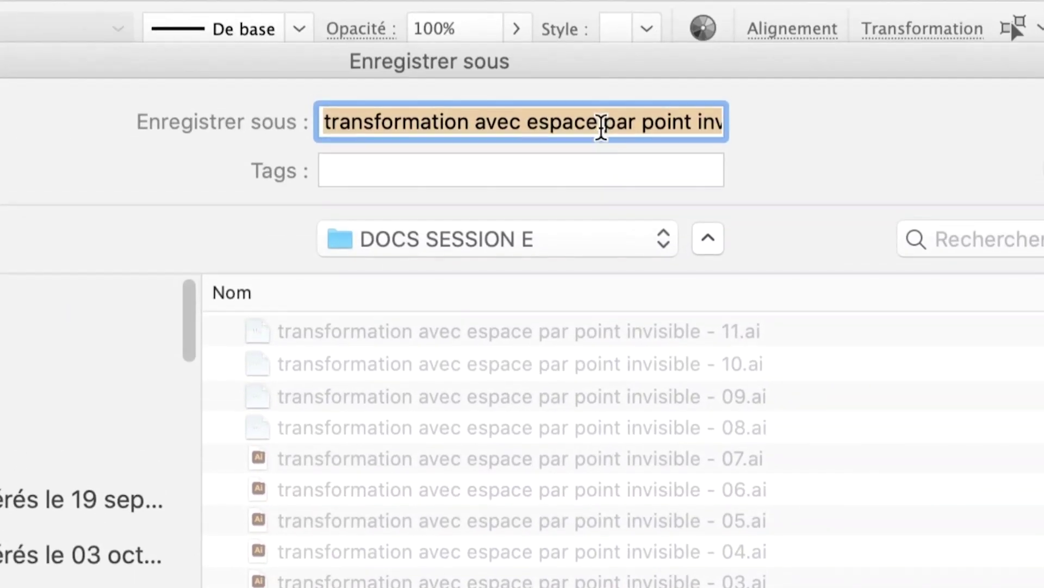
left_click(606, 107)
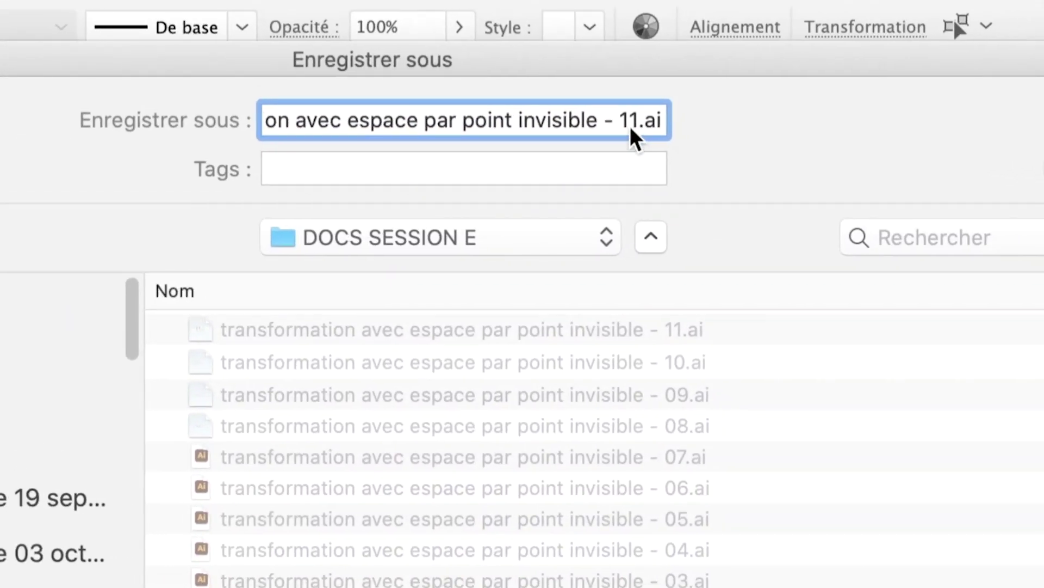
key("shift+Left")
type("2")
key("Return")
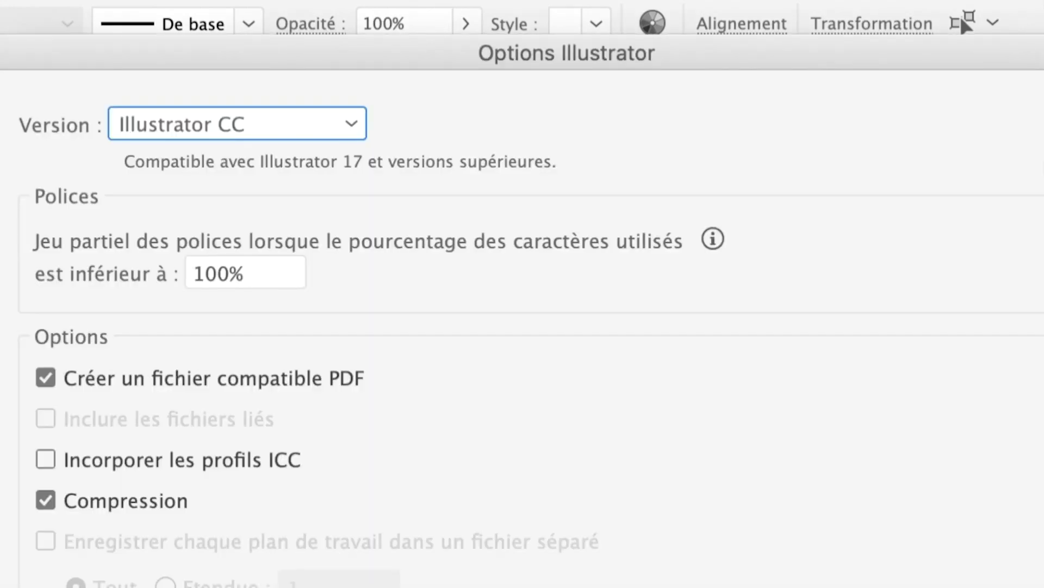
key("Return")
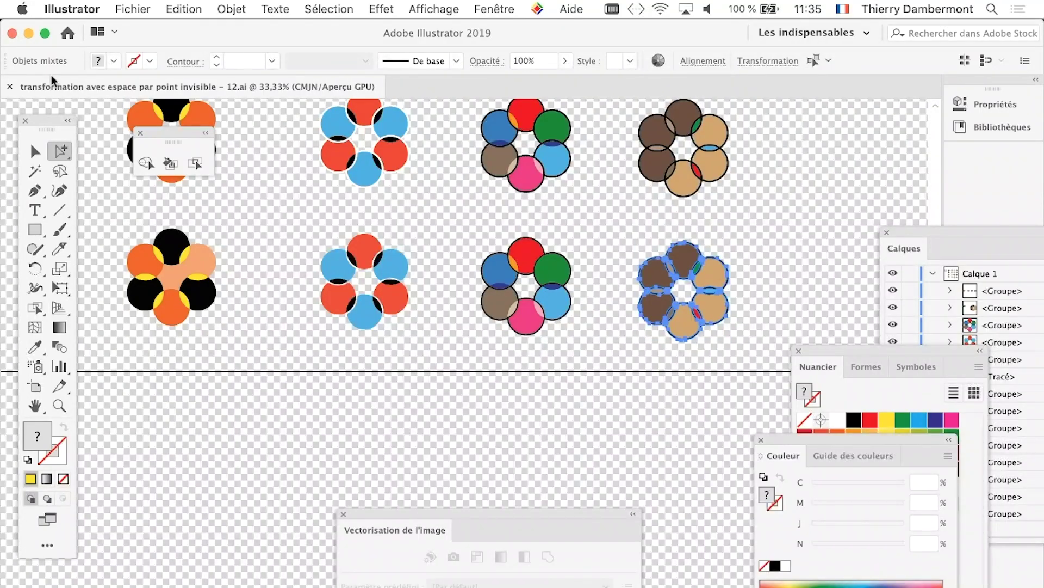
Move the Tools panel over the middle of the artwork and reselect the brown-and-tan flower.
mouse_move(48, 118)
left_mouse_down()
mouse_move(447, 169)
mouse_move(403, 101)
left_mouse_up()
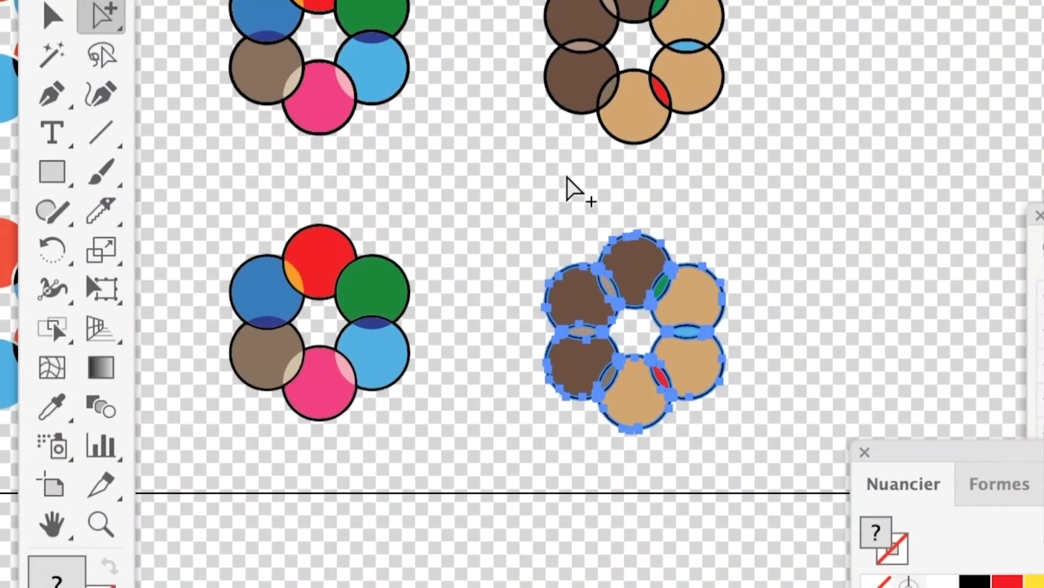
left_click(555, 179)
key("ctrl+z")
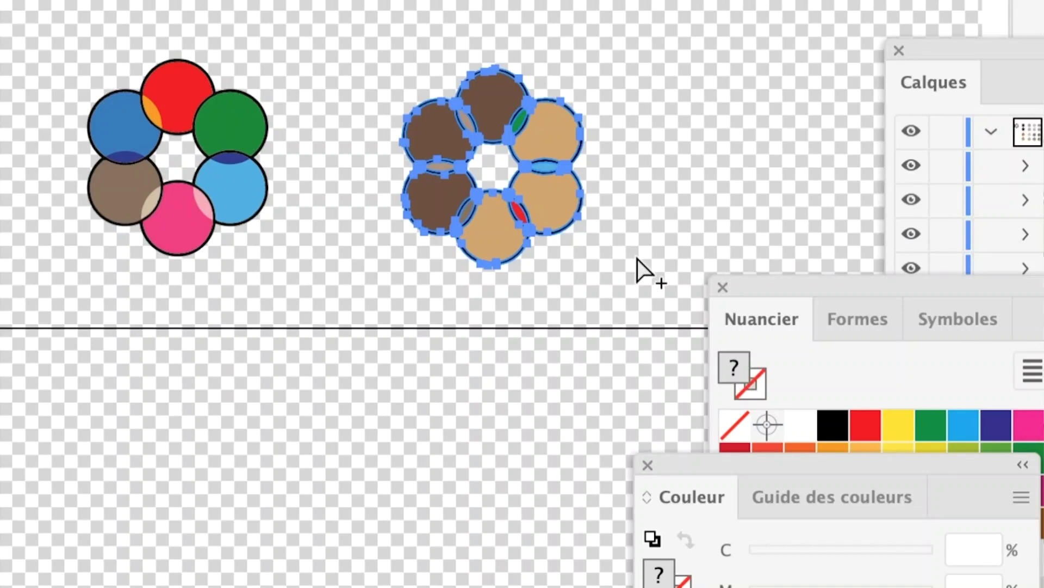
key("v")
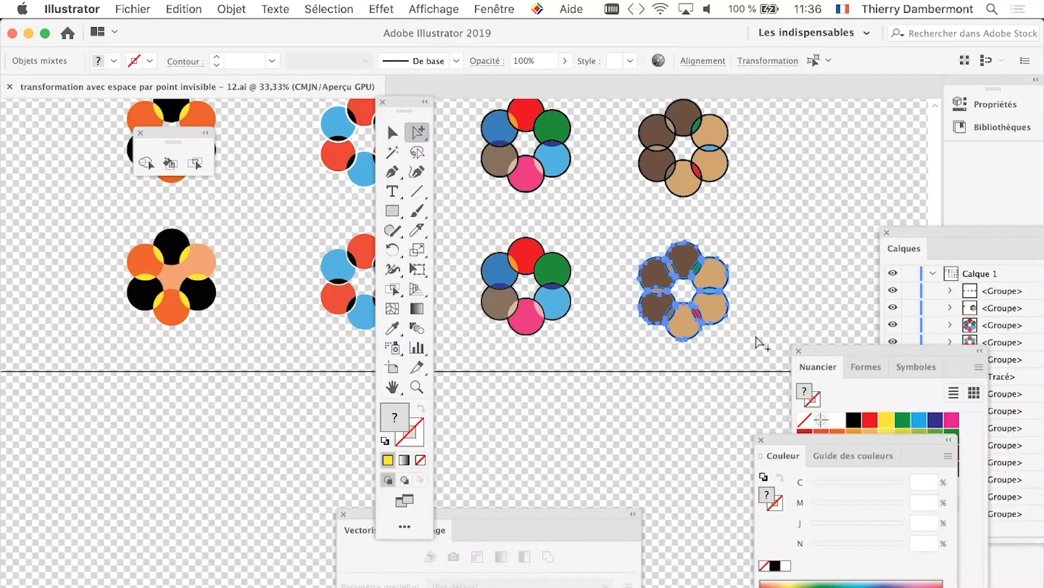
left_click(132, 9)
Create a new document and paste the brown-and-tan flower ring into it.
left_click(144, 27)
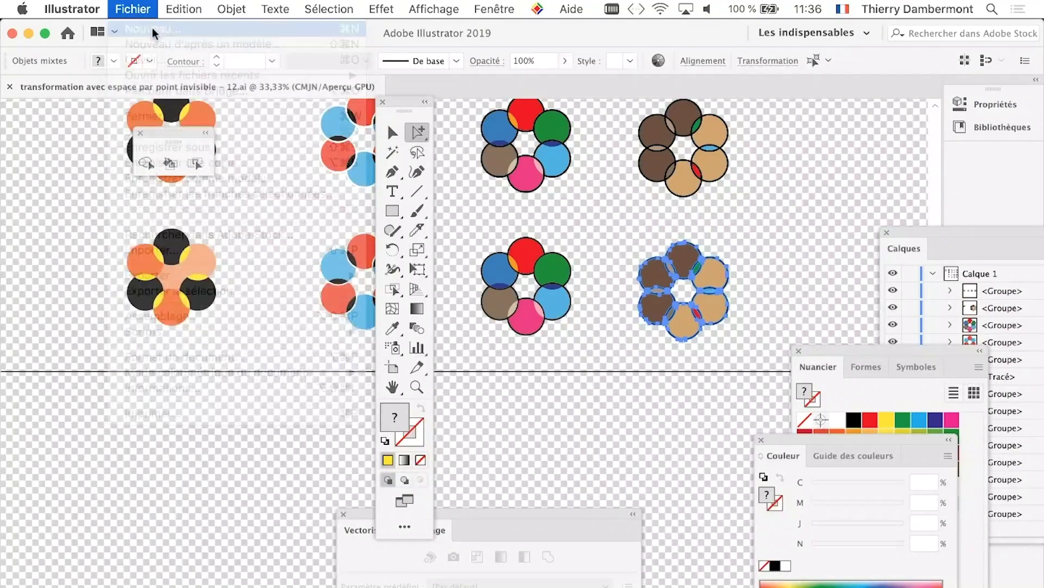
left_click(753, 502)
key("super+n")
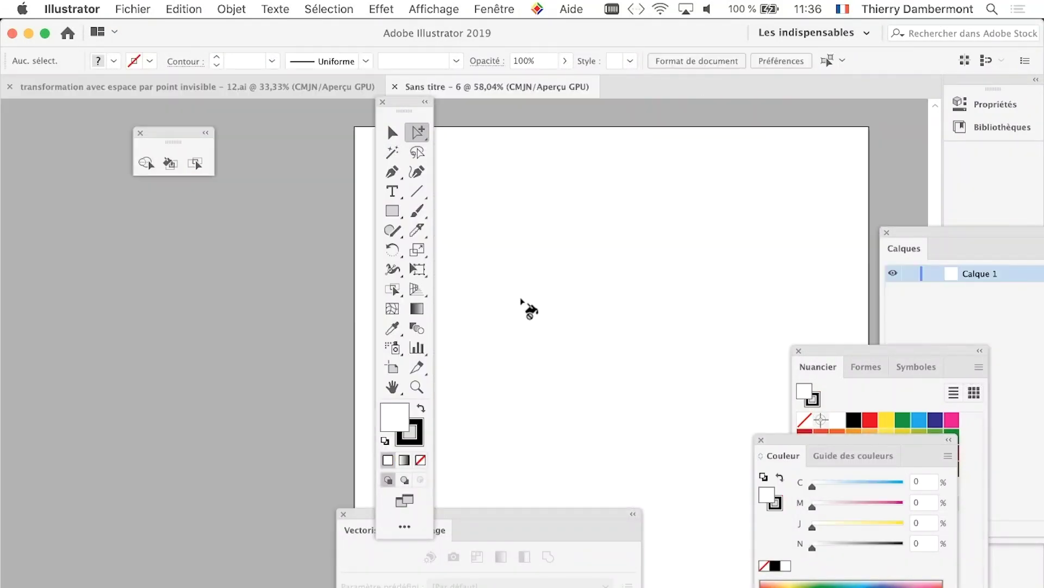
key("super+v")
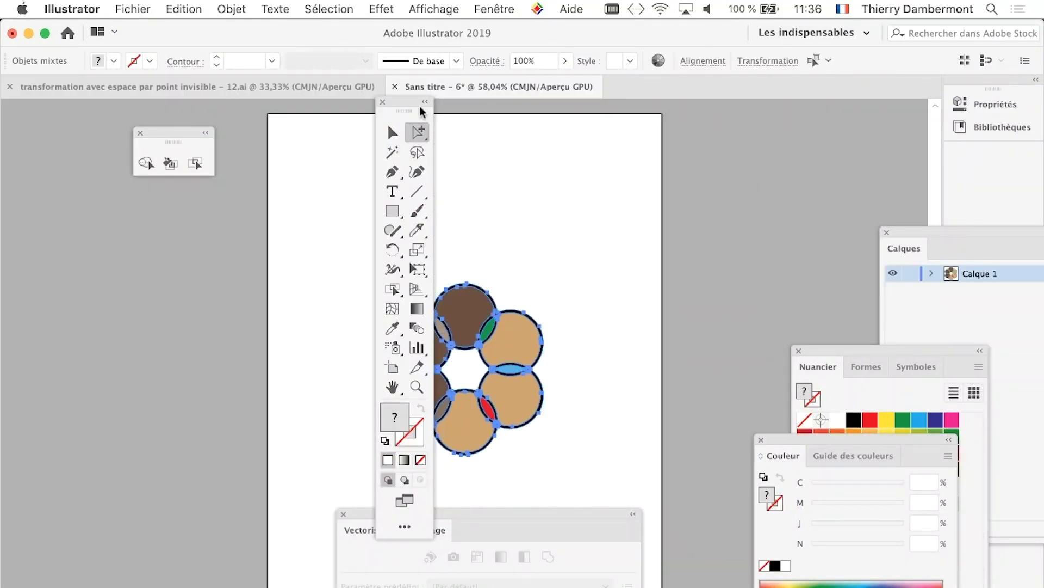
left_click_drag(408, 105, 124, 218)
left_click(610, 288)
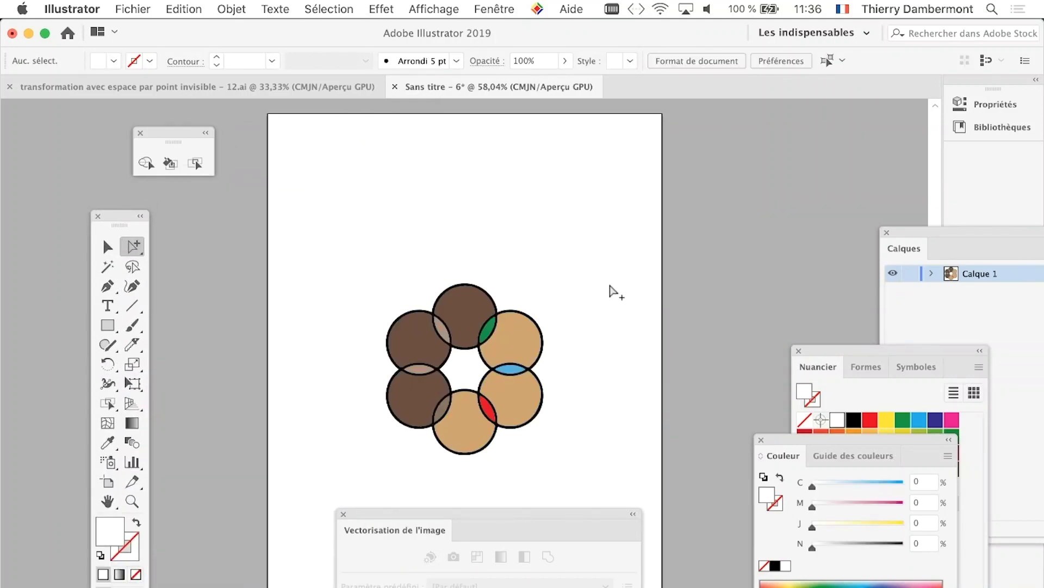
scroll(495, 442, "up", 2)
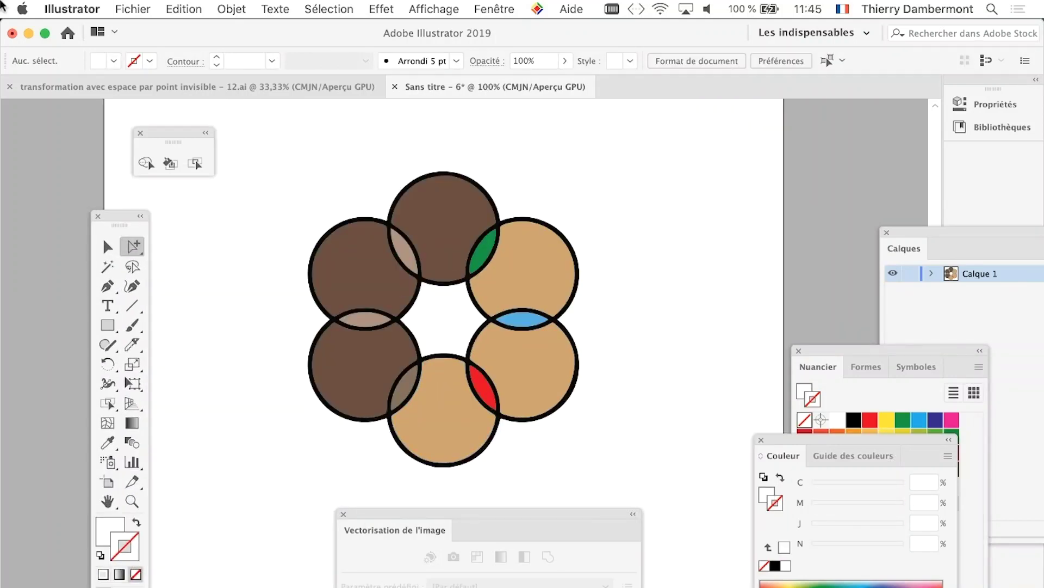
Save the new document as 'LOGO VS5 - 01.ai' with default Illustrator options.
left_click(129, 8)
left_click(213, 152)
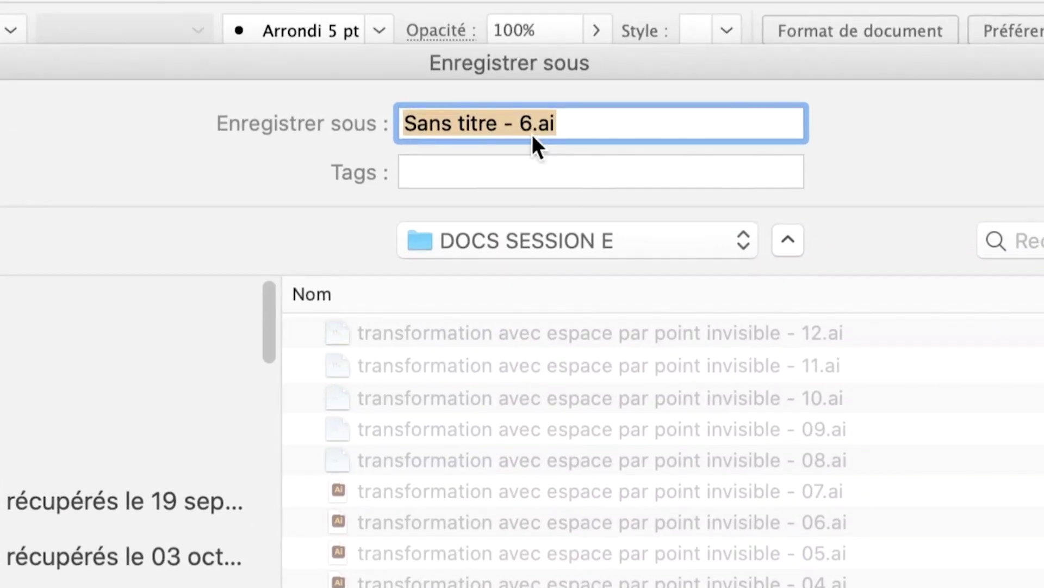
left_click(533, 108)
left_click_drag(532, 131, 405, 128)
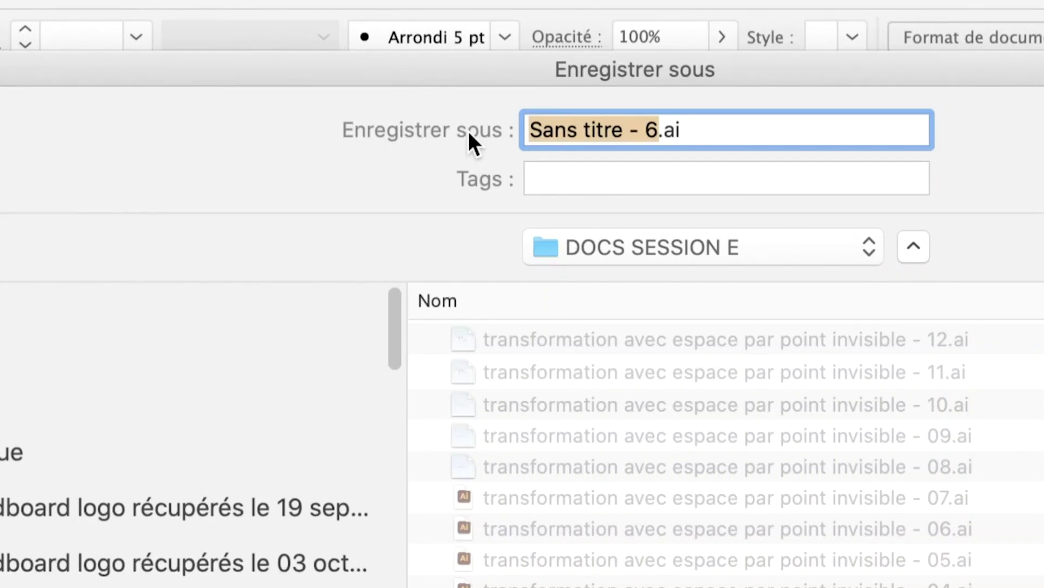
type("L")
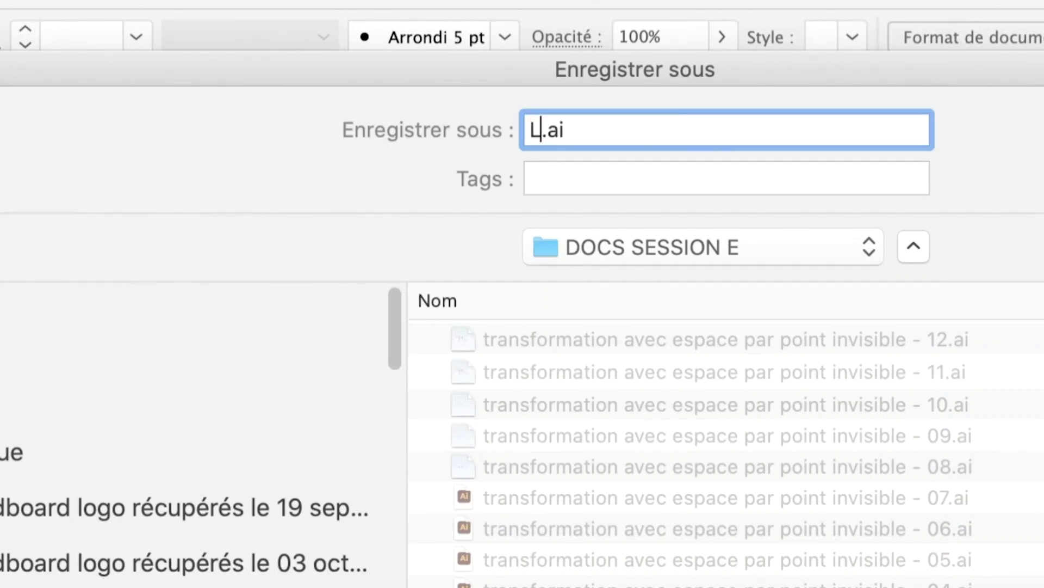
type("OGO VS")
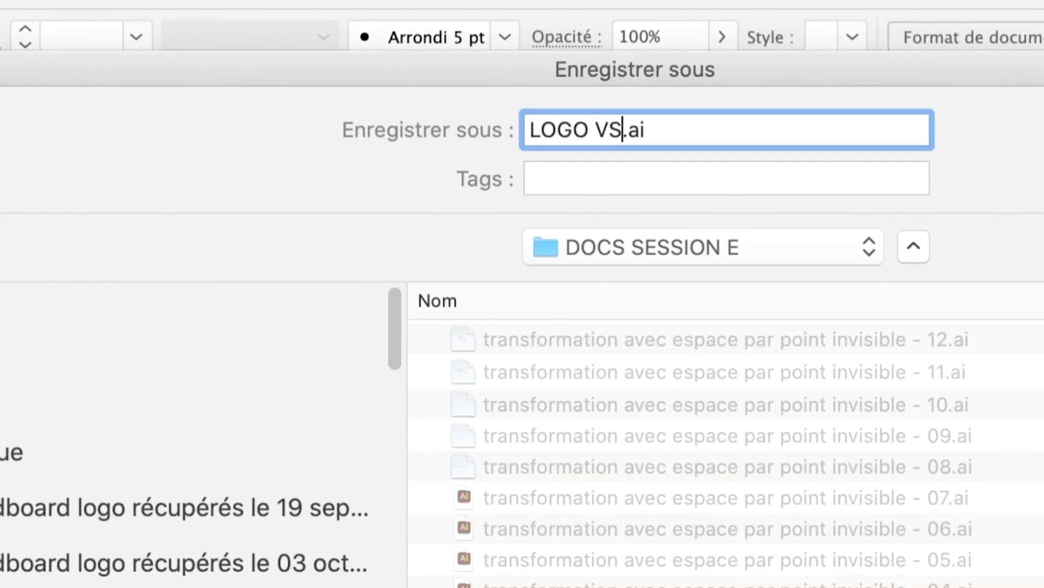
type("5 - 0")
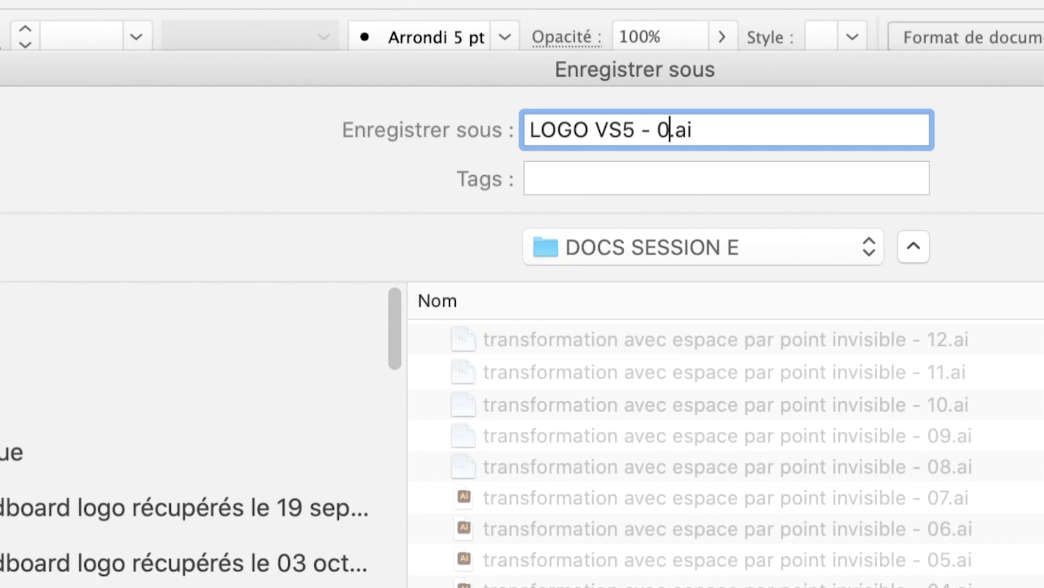
type("1")
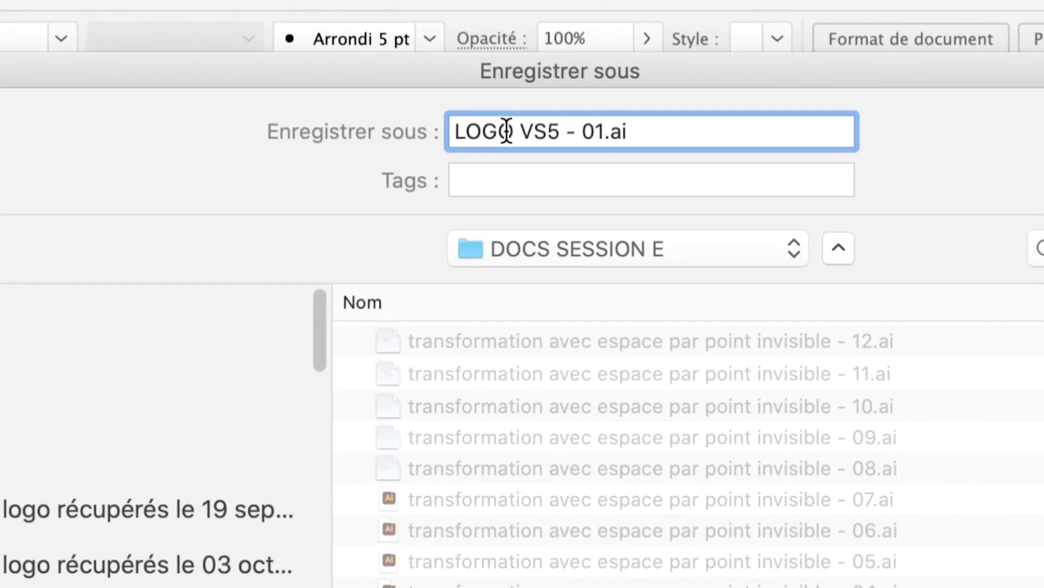
left_click(621, 128)
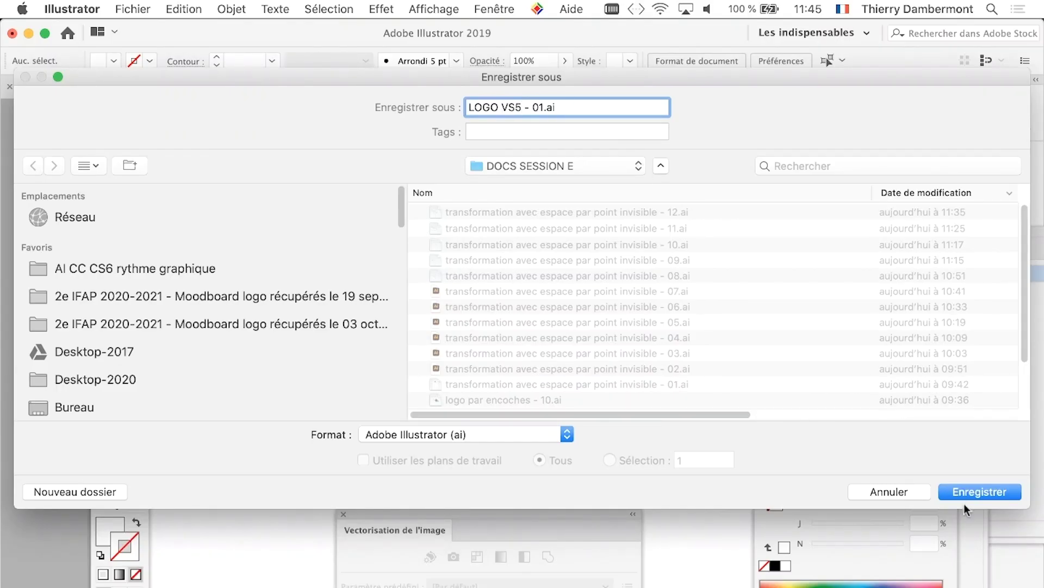
left_click(996, 491)
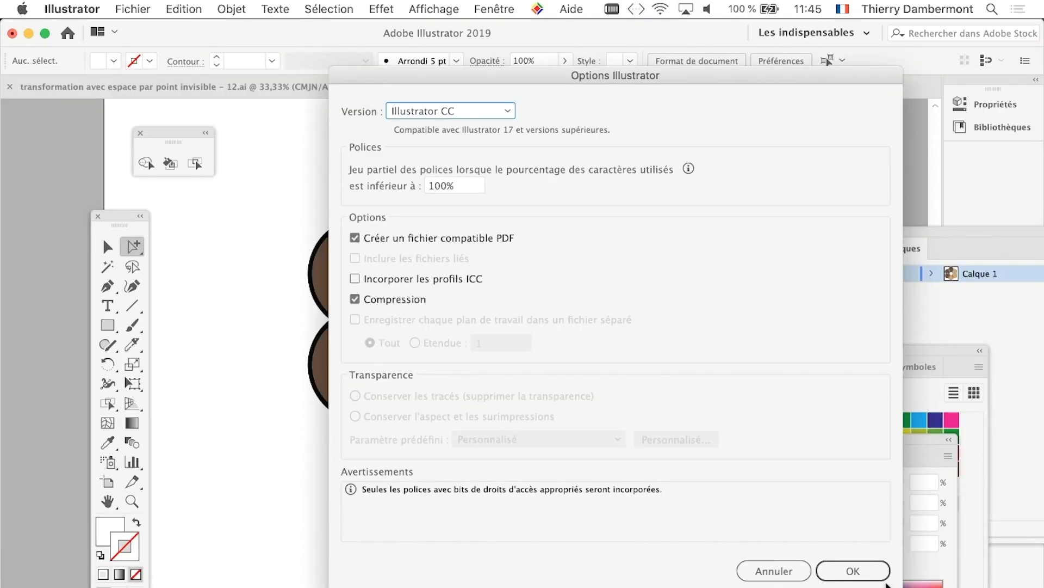
left_click(854, 569)
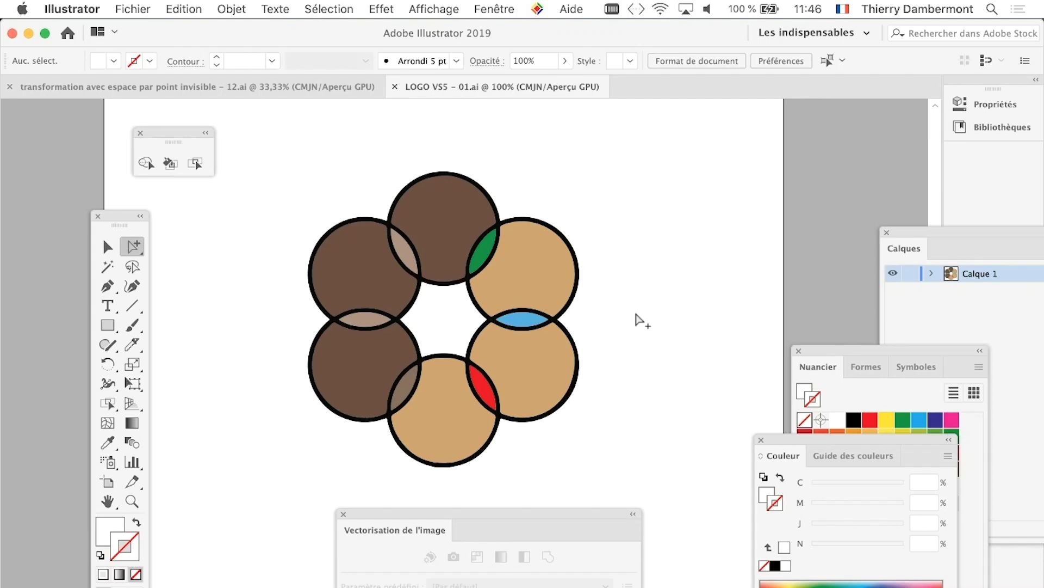
Widen the artboard to the right to about 670 mm with the Artboard tool.
key("super+minus")
key("super+minus")
key("super+minus")
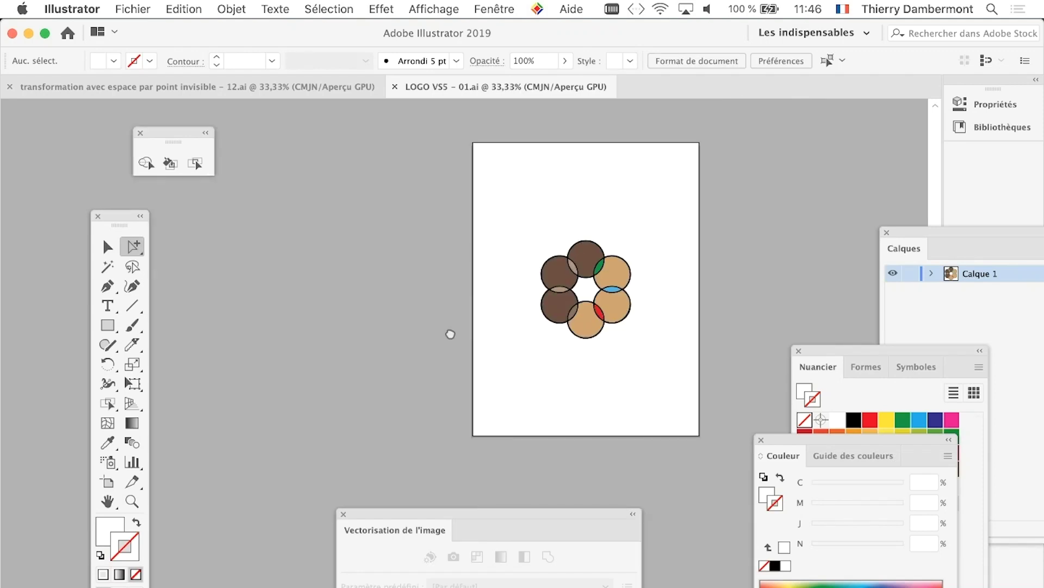
left_click_drag(450, 334, 236, 359)
left_click(108, 481)
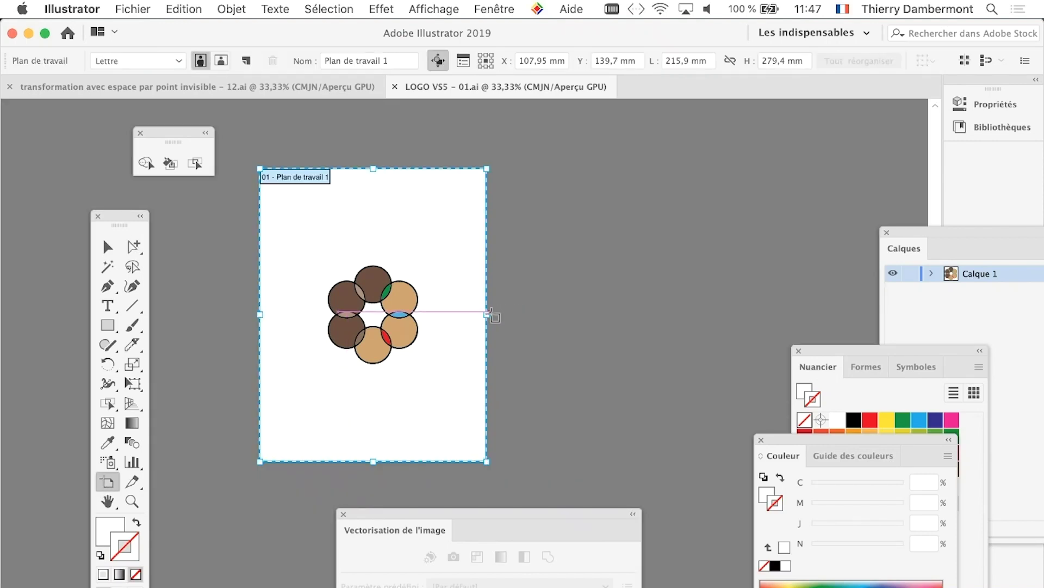
left_click_drag(488, 314, 860, 314)
left_click_drag(549, 338, 442, 332)
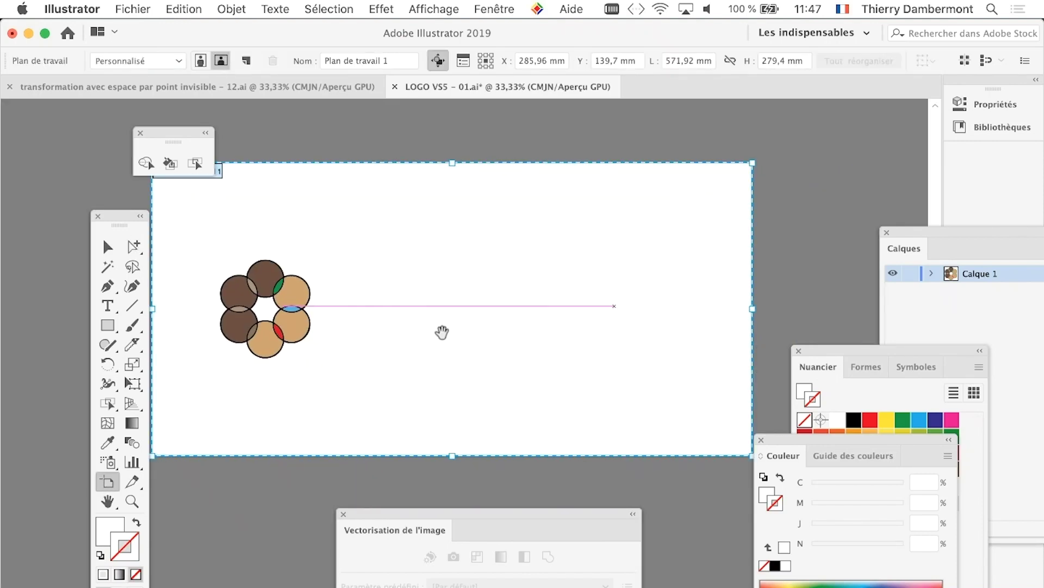
left_click_drag(752, 308, 855, 309)
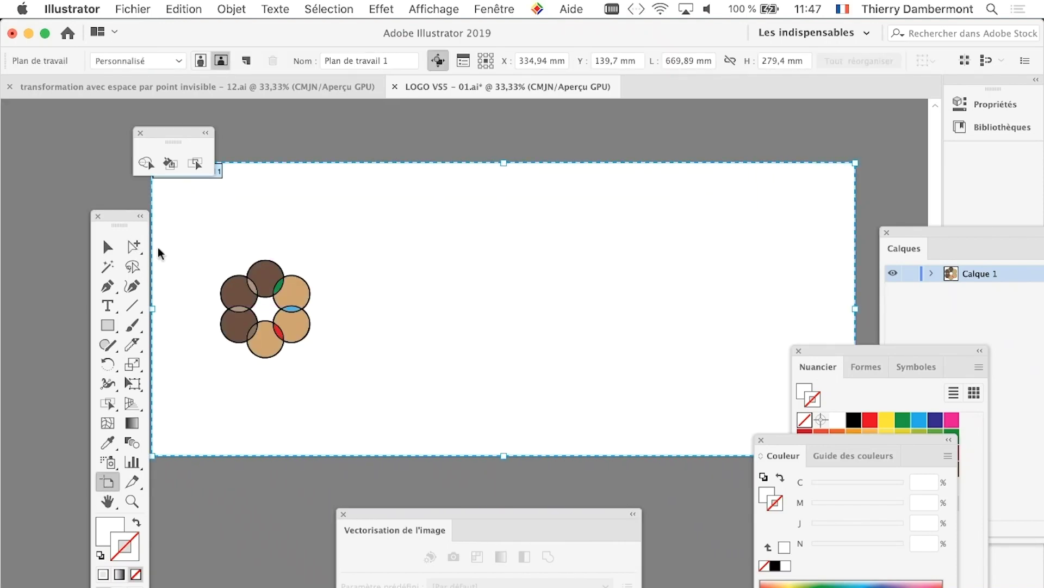
key("v")
Duplicate the flower ring about 148 mm to the right and zoom in with bounding box hidden.
left_click_drag(219, 242, 340, 401)
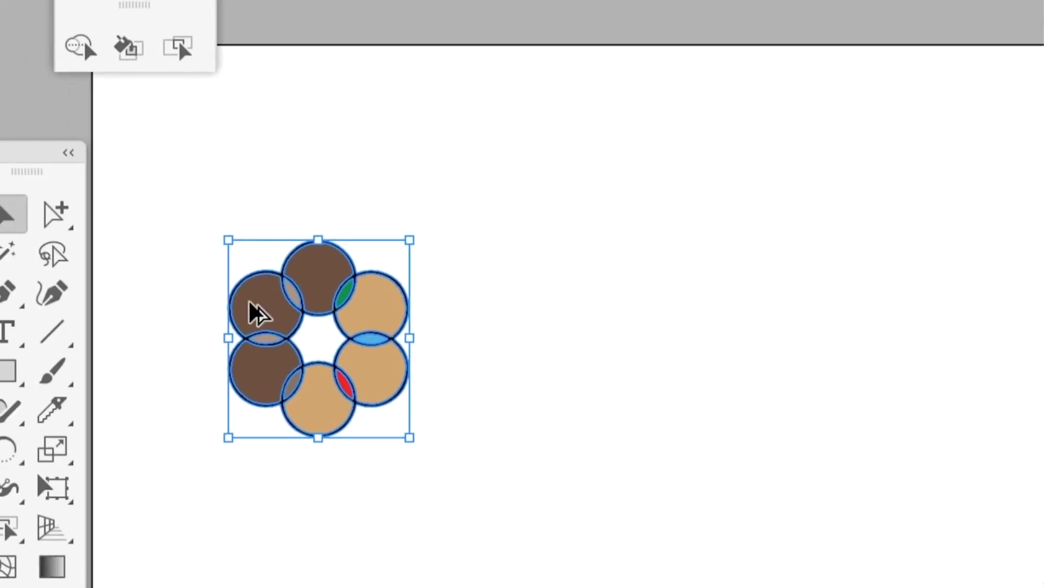
left_click_drag(249, 302, 559, 303)
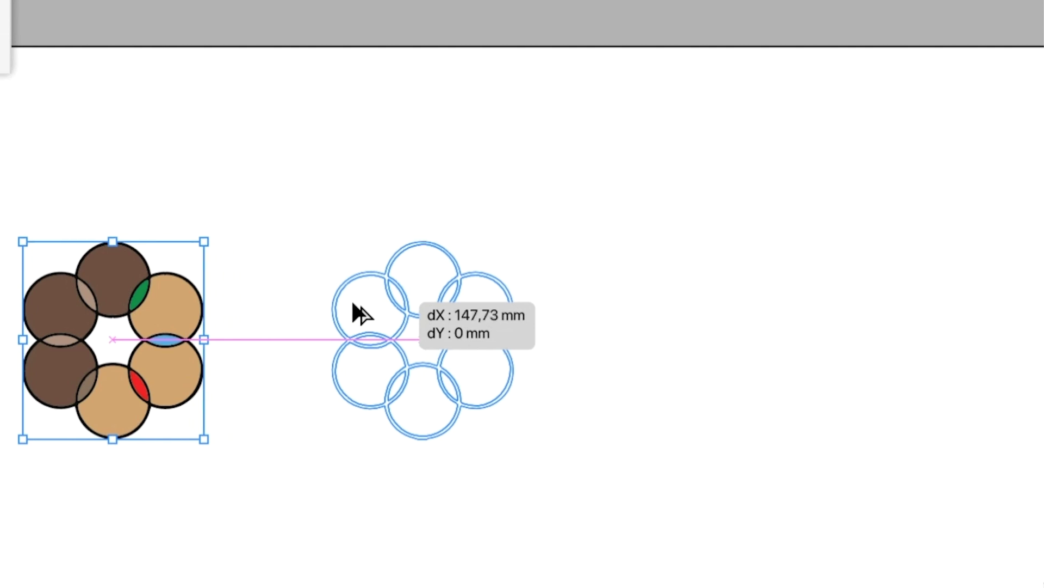
left_click_drag(353, 305, 352, 305)
key("a")
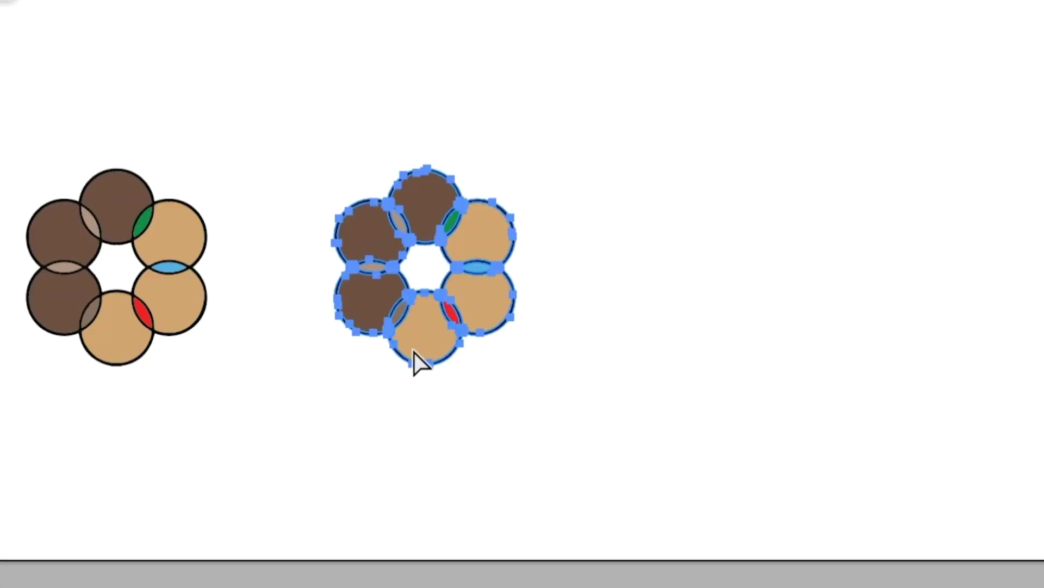
key("v")
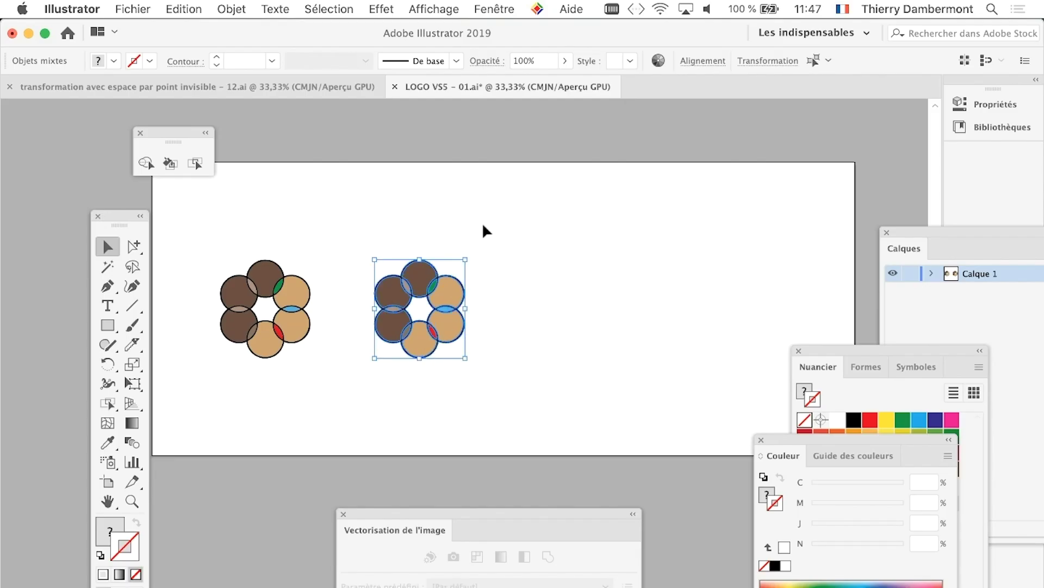
key("ctrl+plus")
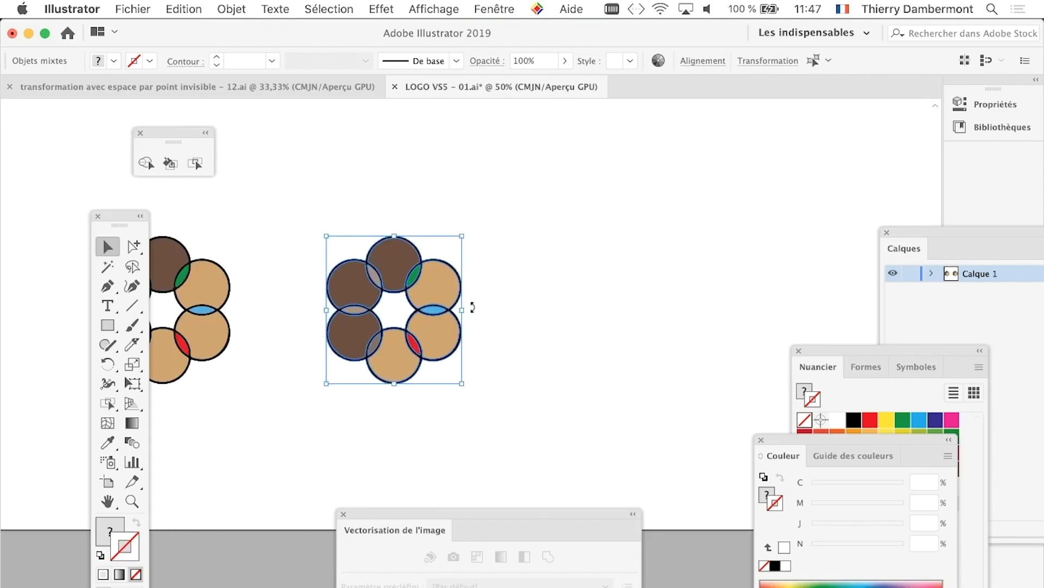
key("ctrl+plus")
key("ctrl+plus")
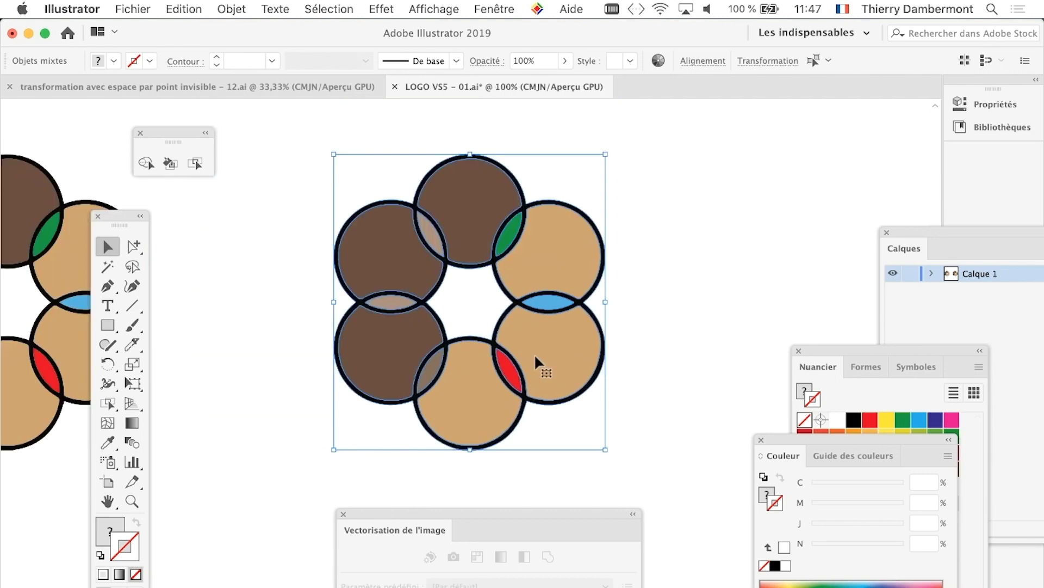
left_click_drag(450, 515, 450, 587)
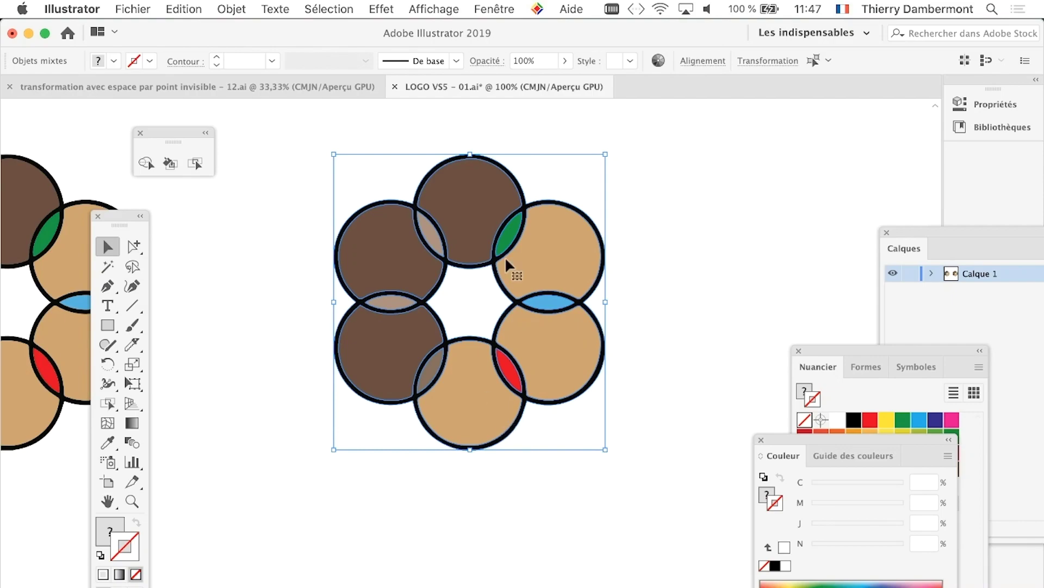
key("shift+ctrl+b")
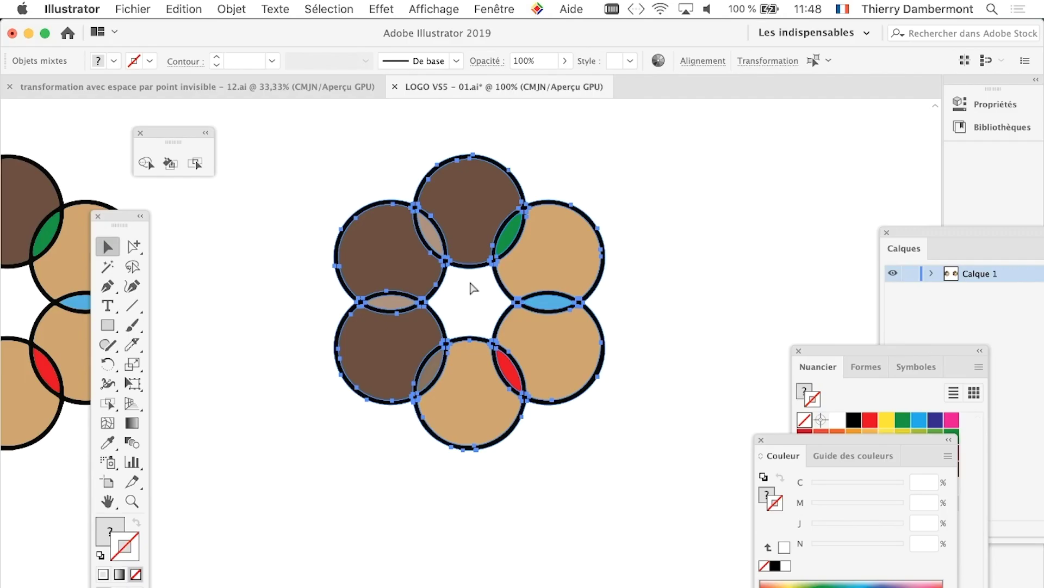
left_click(201, 10)
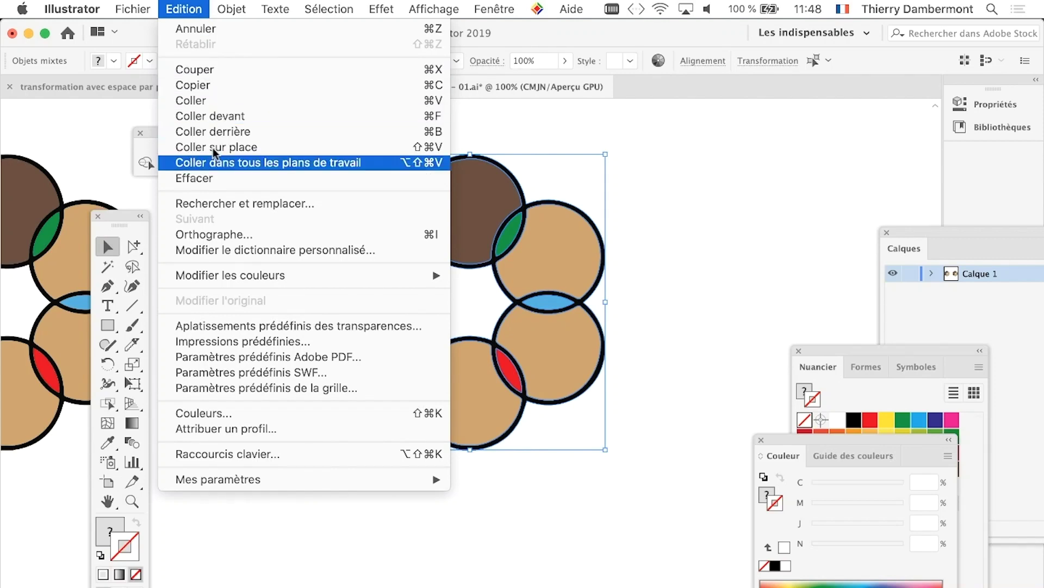
mouse_move(230, 276)
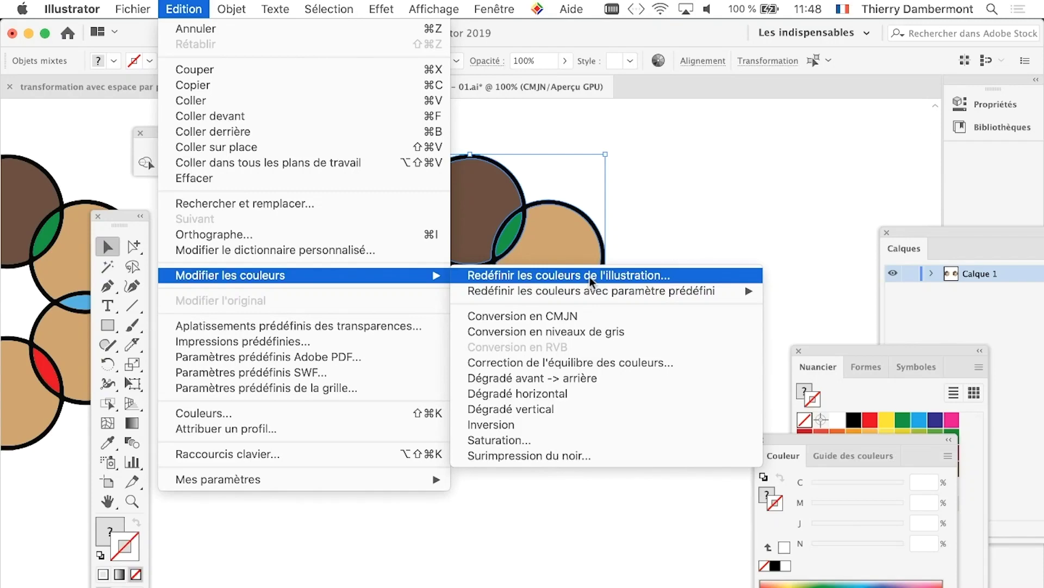
Try Recolor Artwork briefly, dismiss it, and move the floating tools off the artwork.
left_click(590, 277)
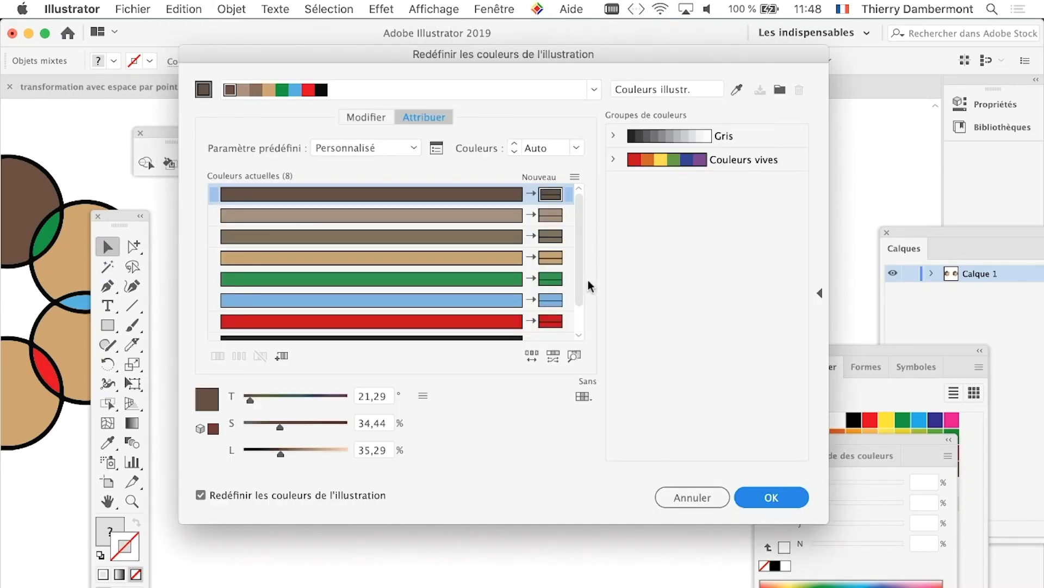
left_click_drag(428, 54, 868, 68)
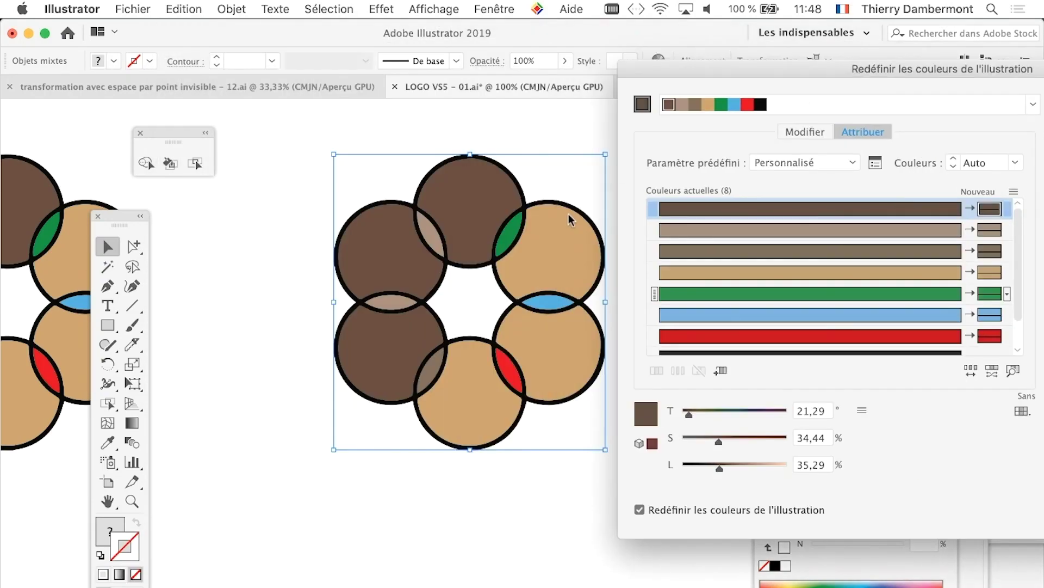
key("Escape")
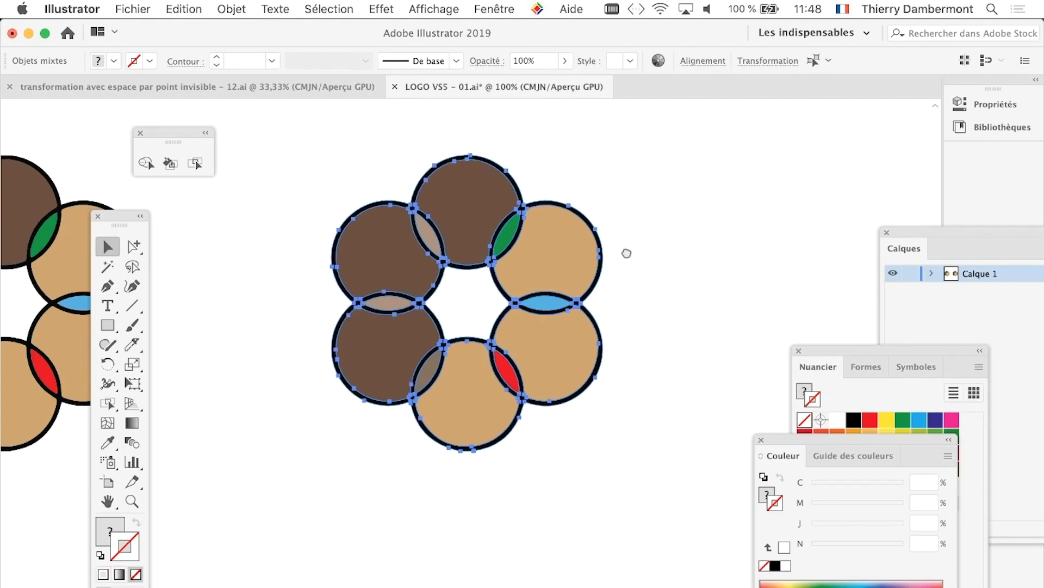
left_click_drag(625, 249, 457, 272)
left_click_drag(119, 217, 46, 128)
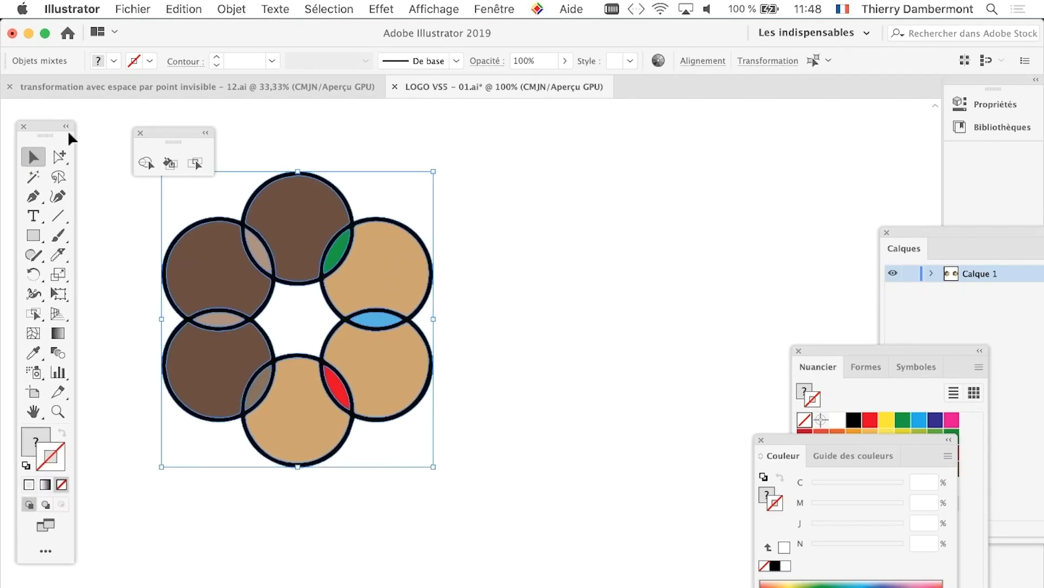
scroll(231, 282, "up", 3)
scroll(231, 283, "right", 1)
Select all the ring's circle paths and open Recolor Artwork positioned beside the artwork.
left_click(217, 277)
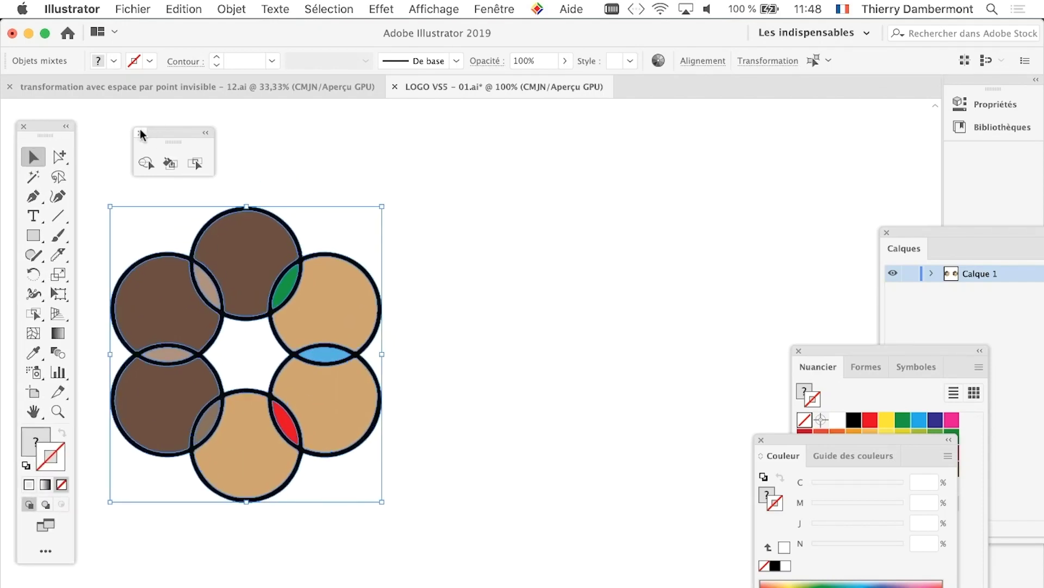
key("ctrl+shift+b")
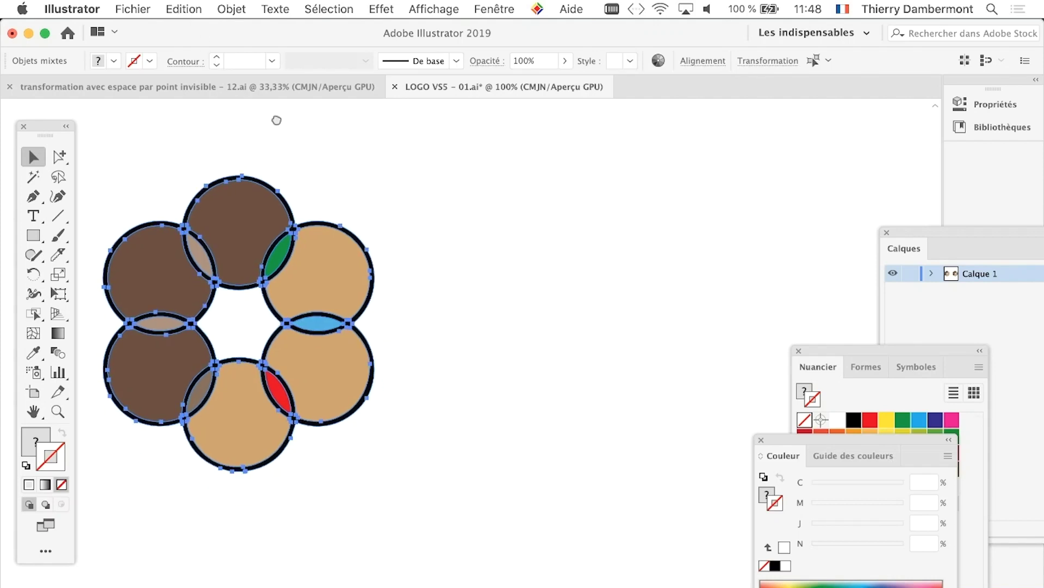
scroll(275, 116, "down", 3)
left_click(184, 9)
mouse_move(230, 276)
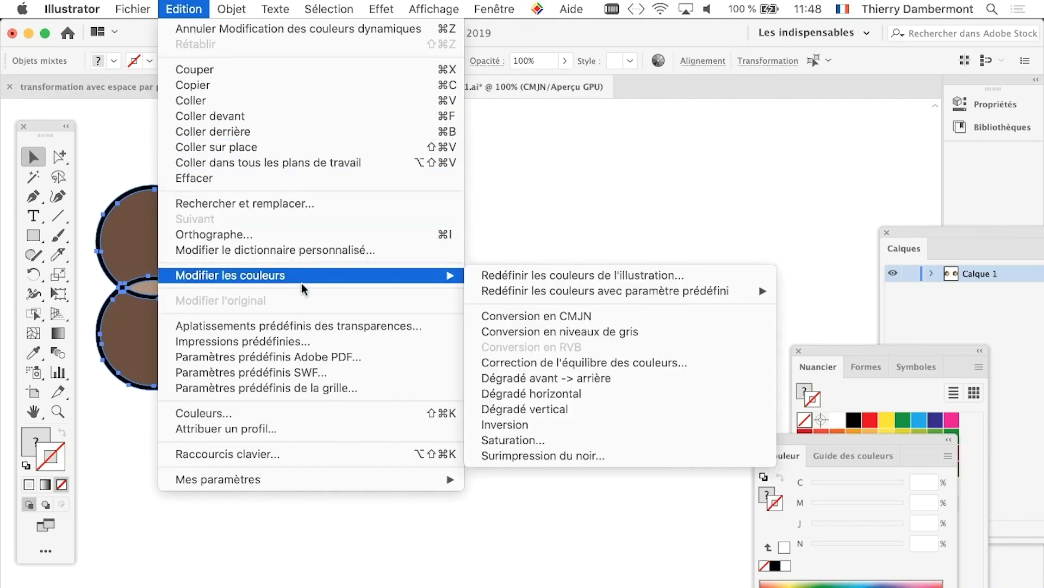
left_click(528, 275)
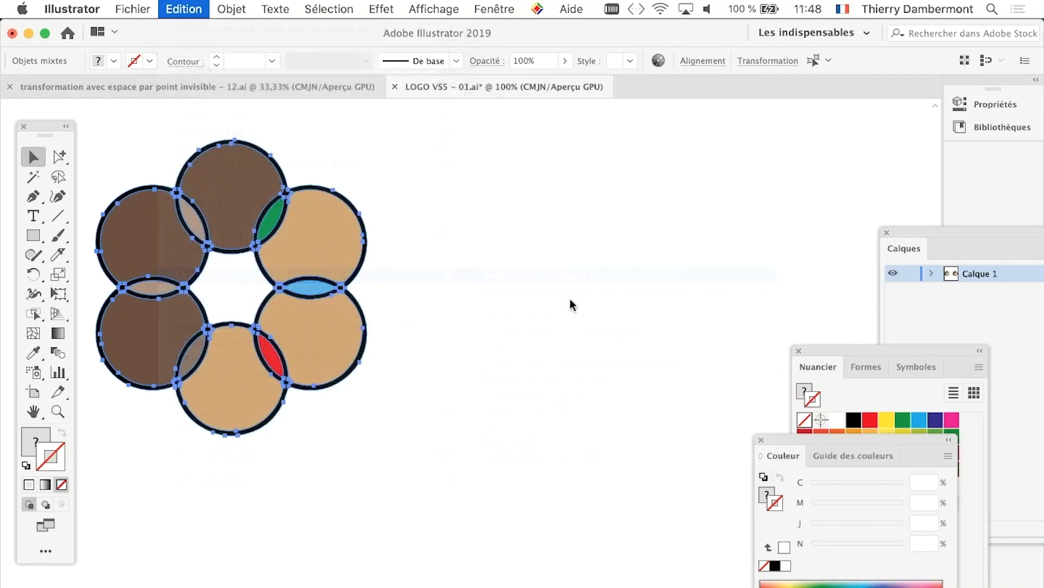
left_click_drag(662, 67, 481, 65)
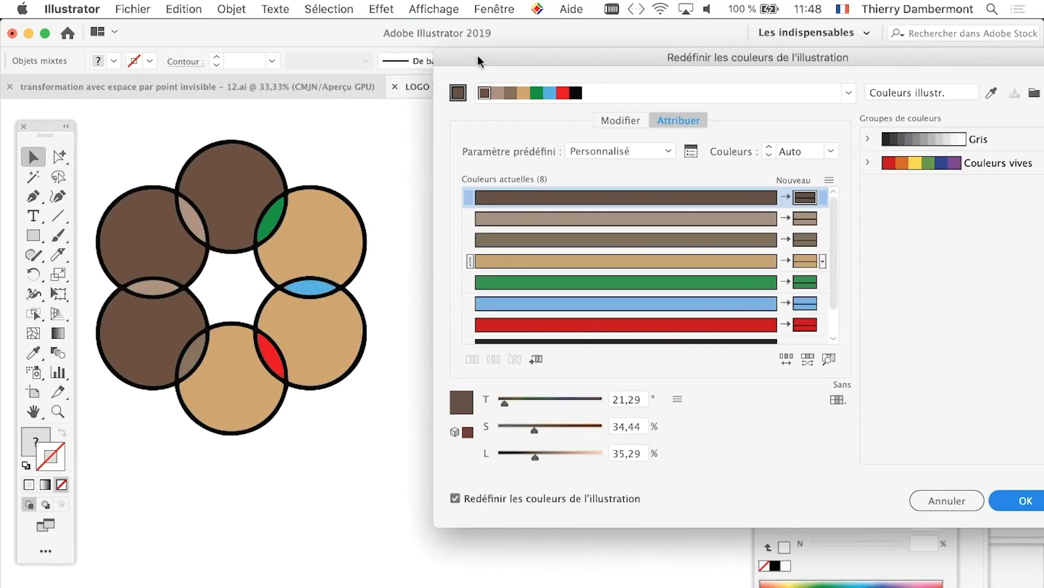
left_click_drag(677, 50, 664, 55)
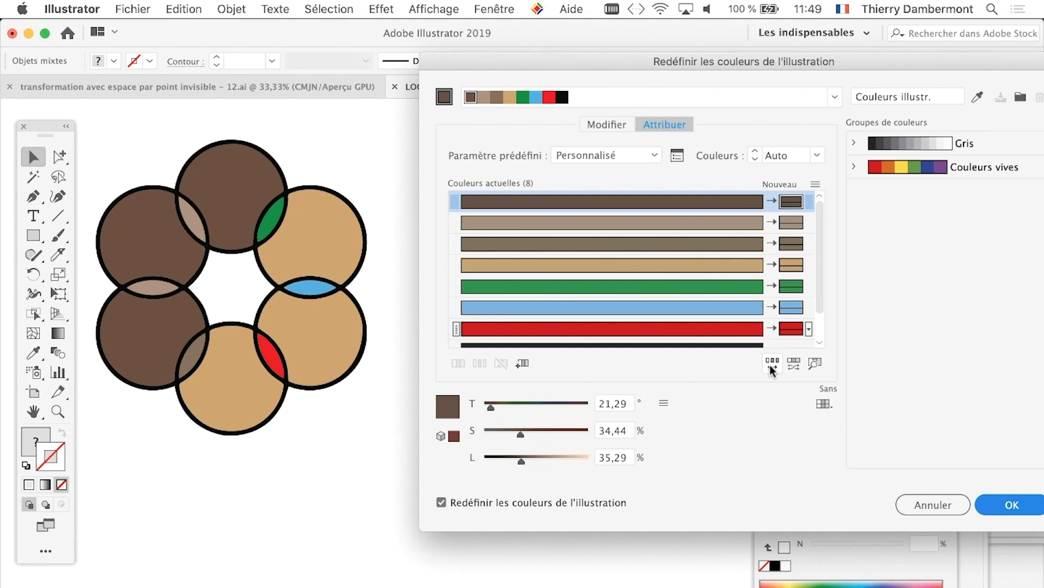
Randomly reshuffle the ring's colour order seven times, reaching brown and taupe circles with tan outlines.
left_click(771, 368)
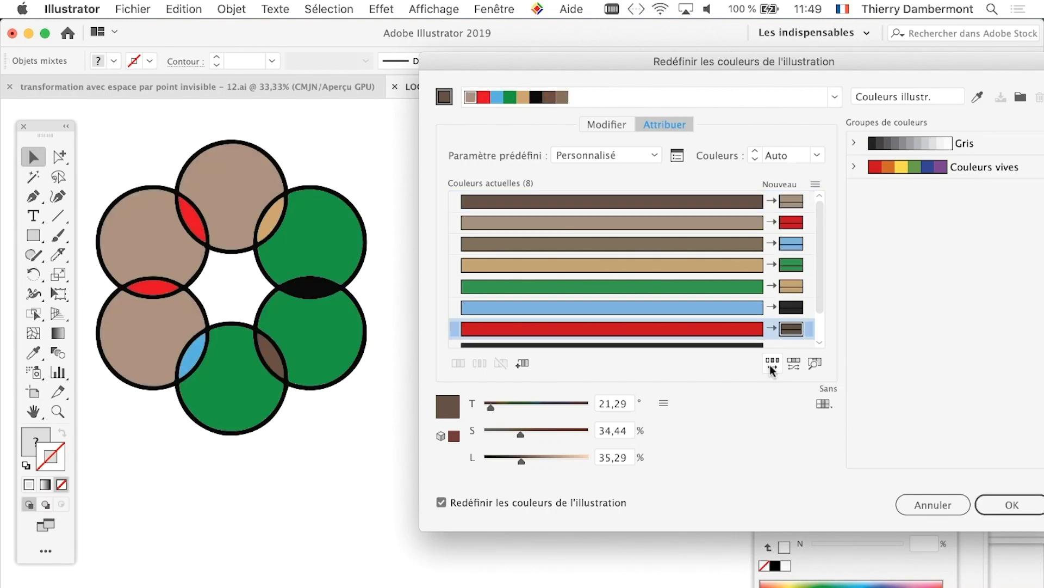
left_click(772, 368)
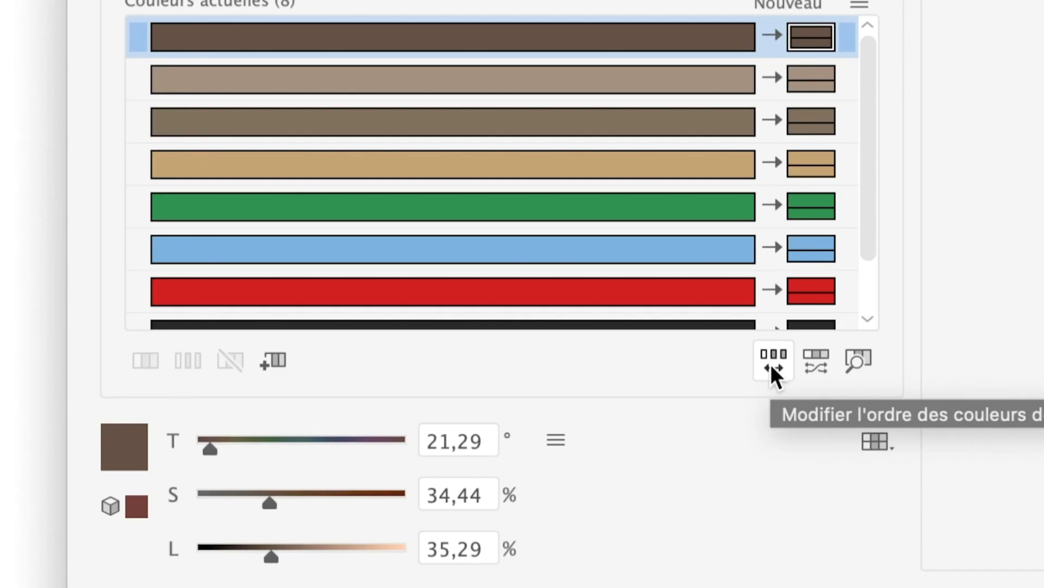
left_click(771, 368)
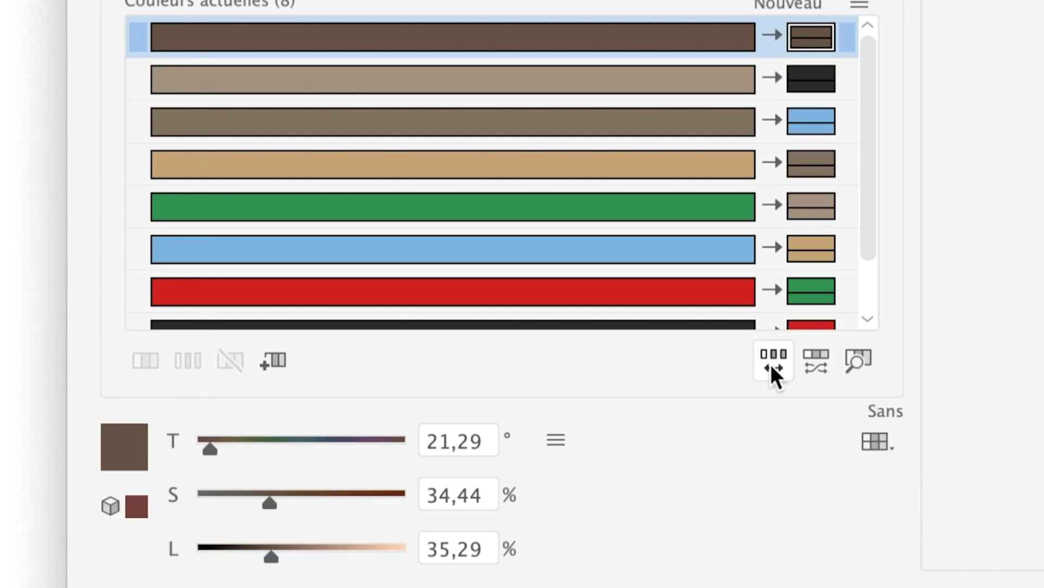
left_click(772, 367)
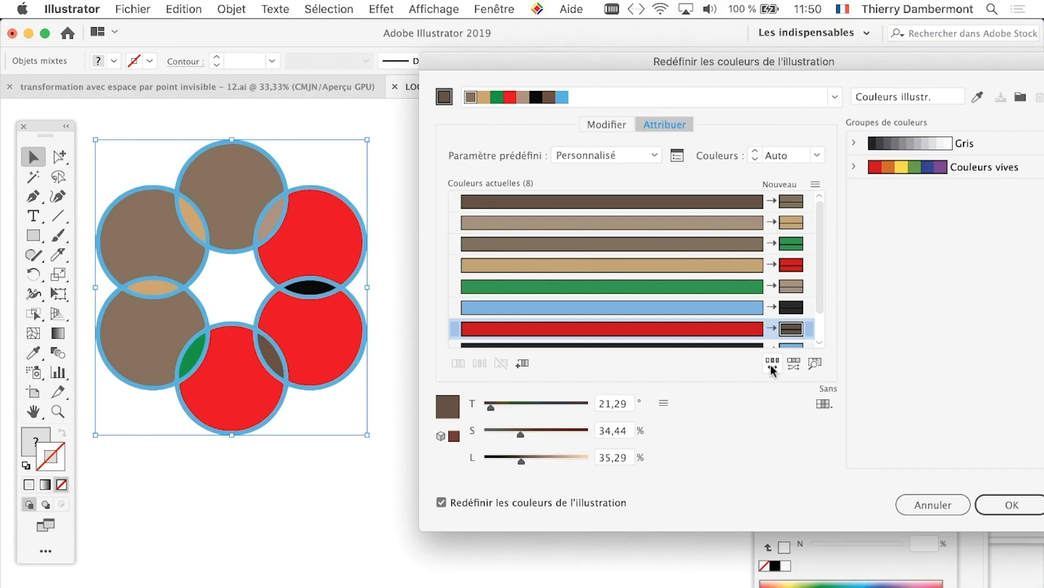
left_click(771, 368)
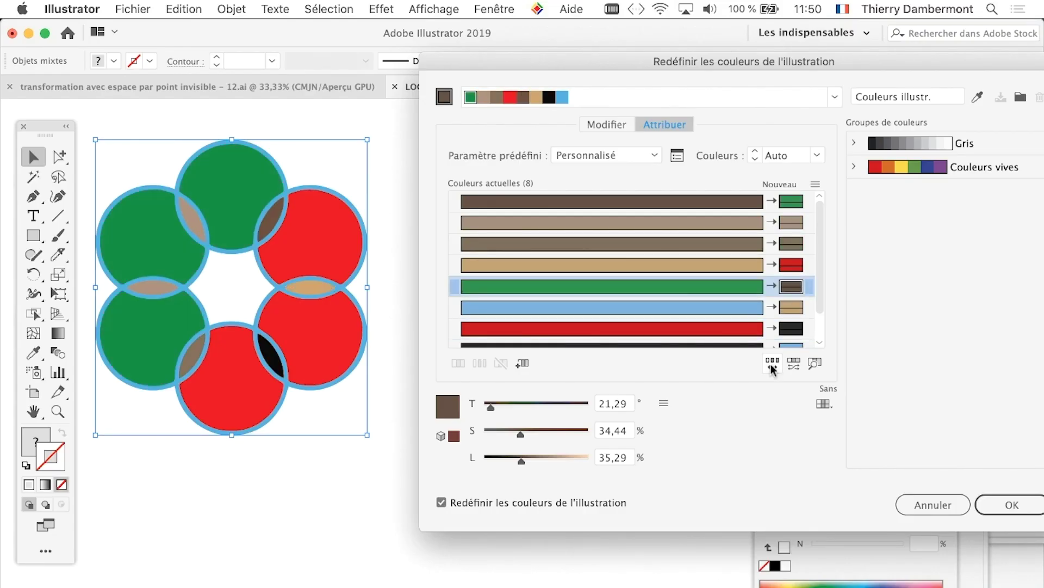
left_click(771, 368)
left_click(773, 367)
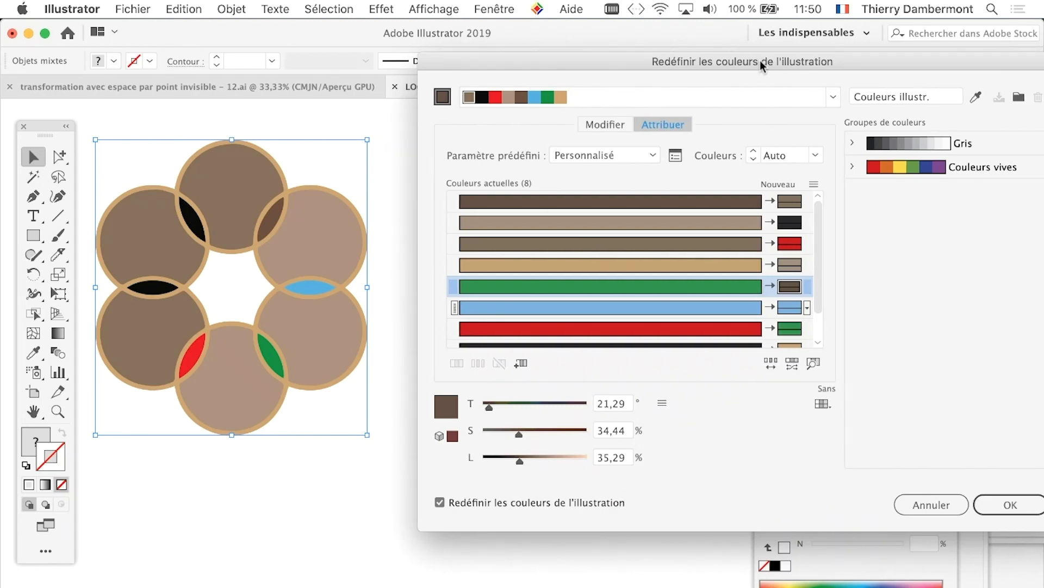
left_click_drag(760, 59, 623, 66)
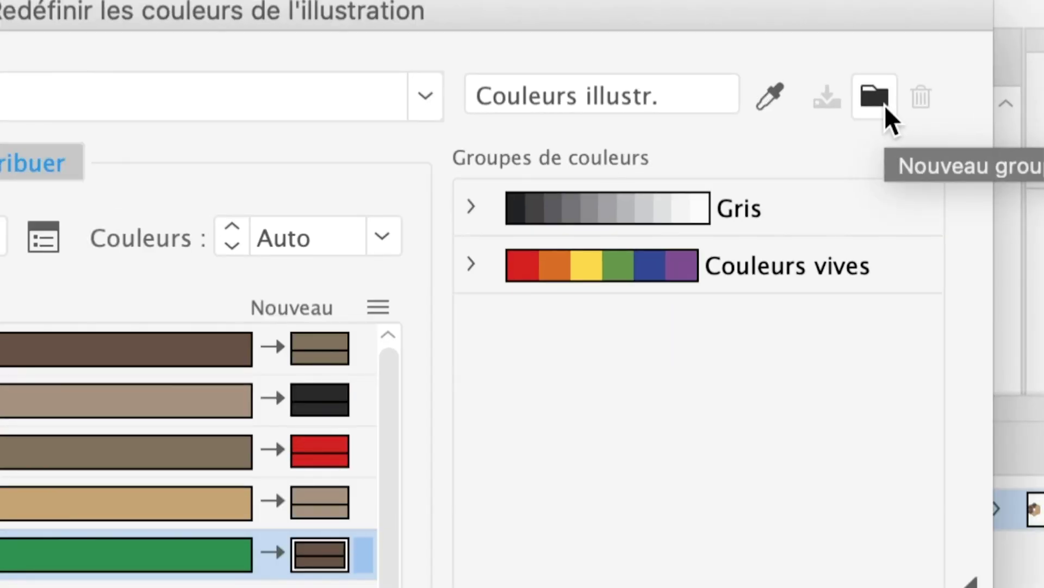
Save the current scheme and two reshuffled schemes as new colour groups.
left_click(885, 106)
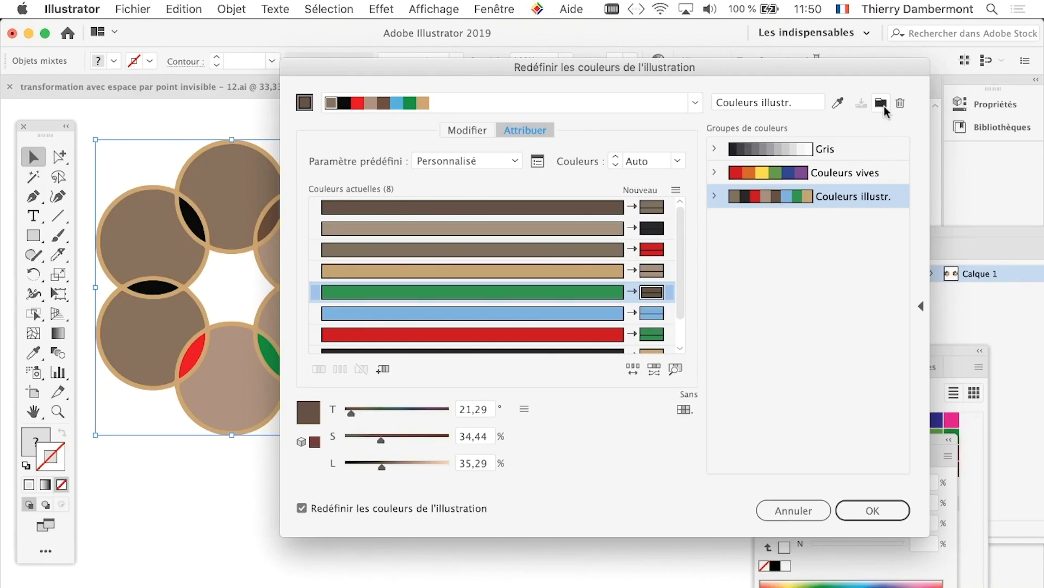
left_click_drag(471, 66, 576, 40)
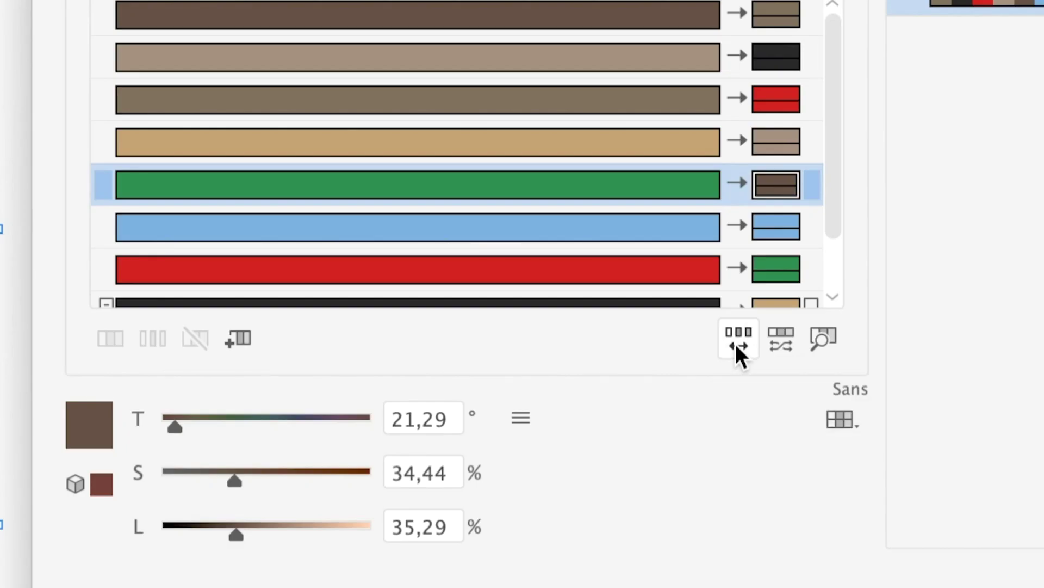
left_click(737, 348)
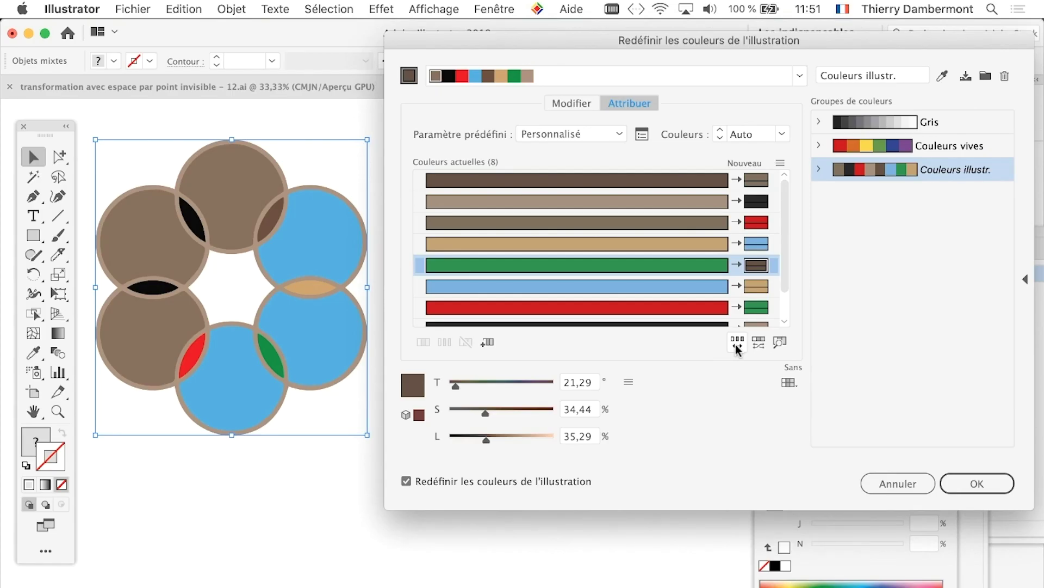
left_click(737, 348)
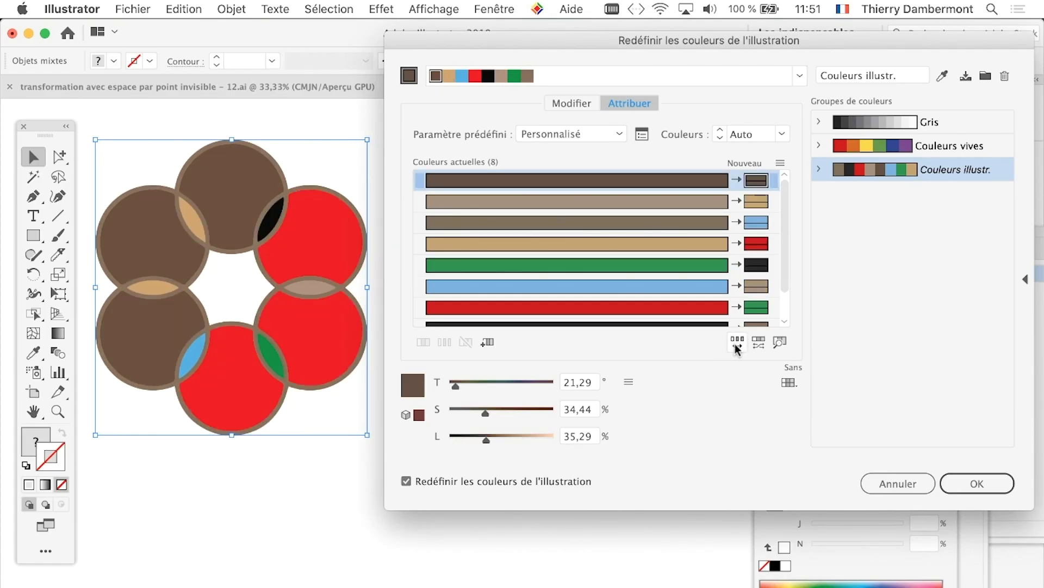
left_click(985, 77)
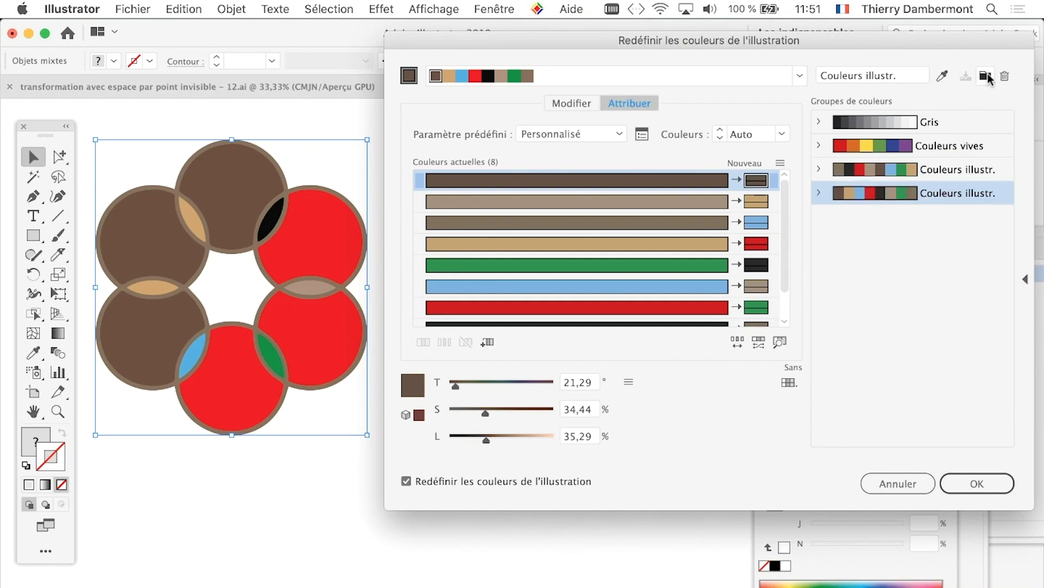
left_click(738, 343)
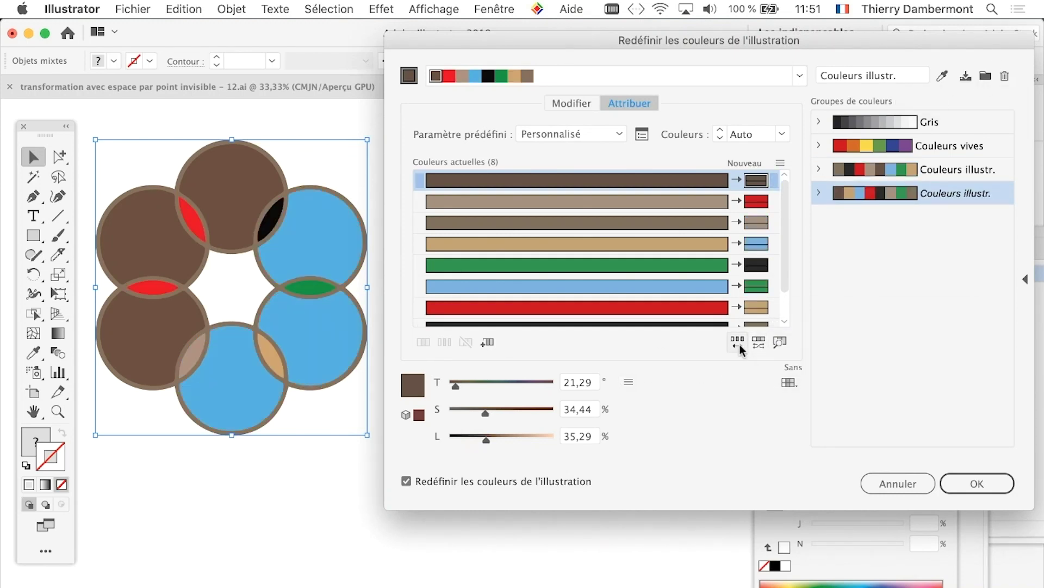
left_click(739, 344)
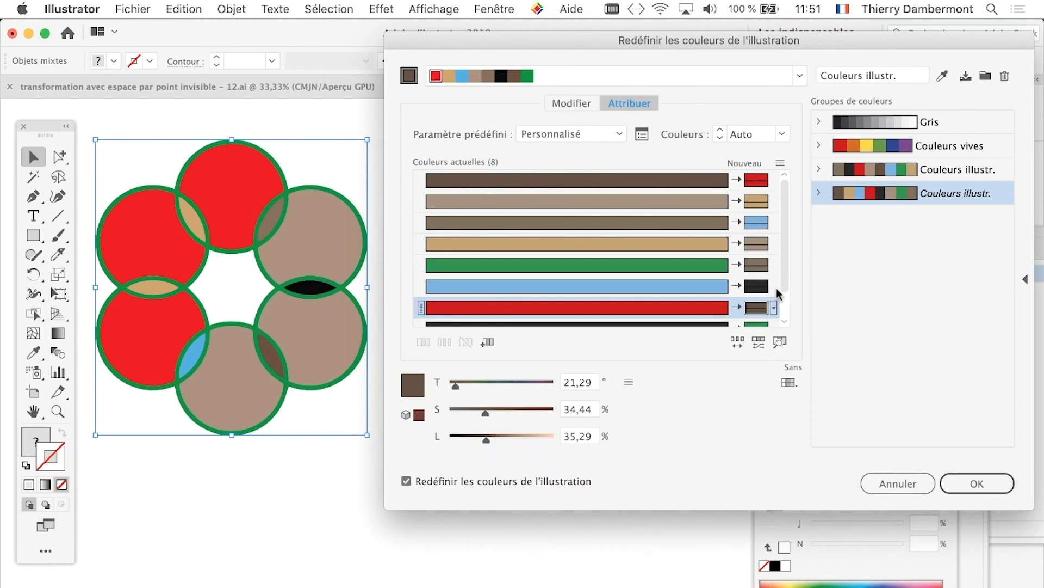
left_click(986, 77)
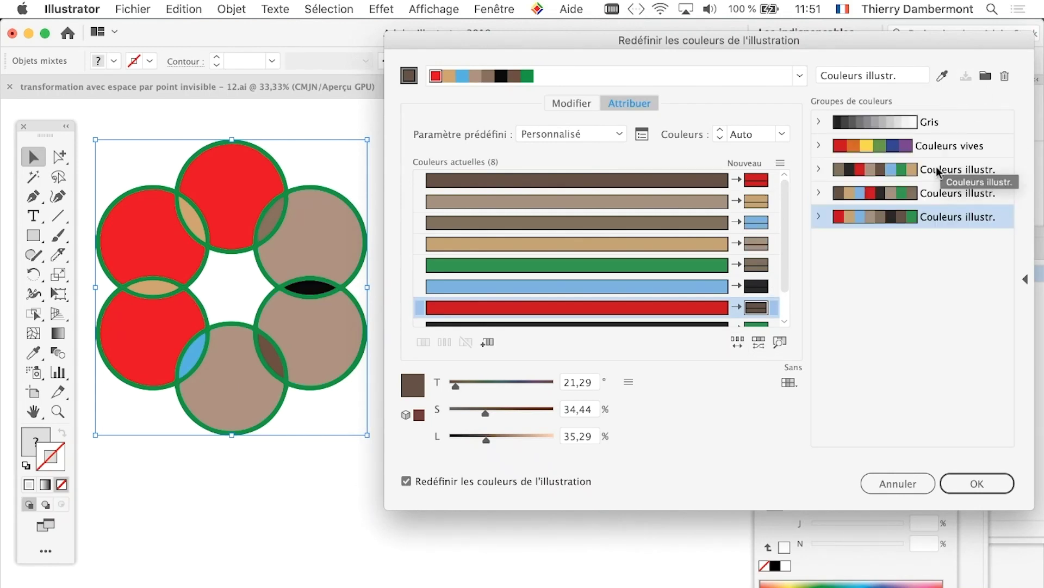
Preview each saved Couleurs illustr. group on the ring to compare them.
left_click(939, 192)
left_click(940, 170)
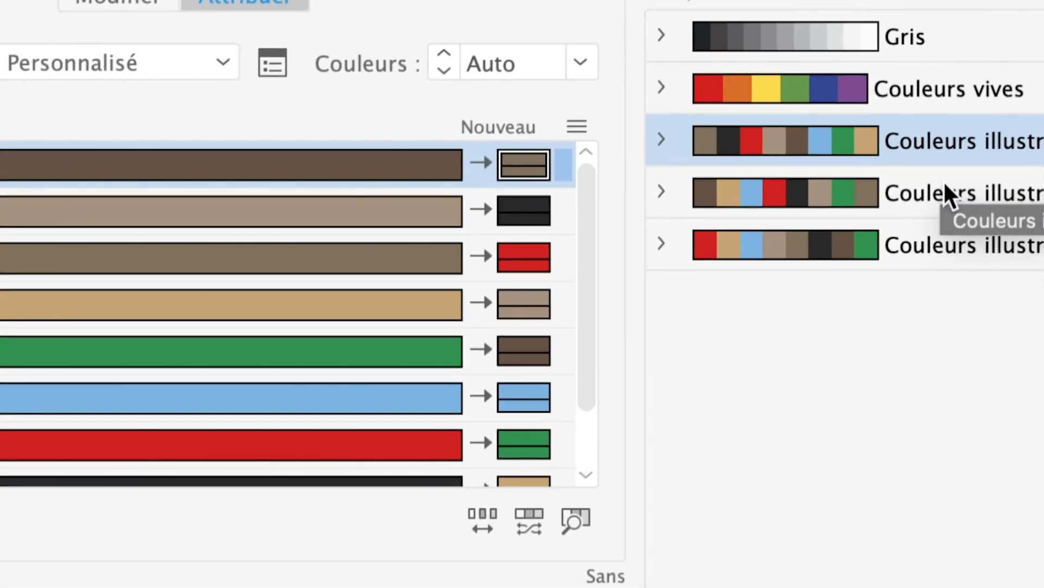
left_click(949, 222)
left_click(949, 264)
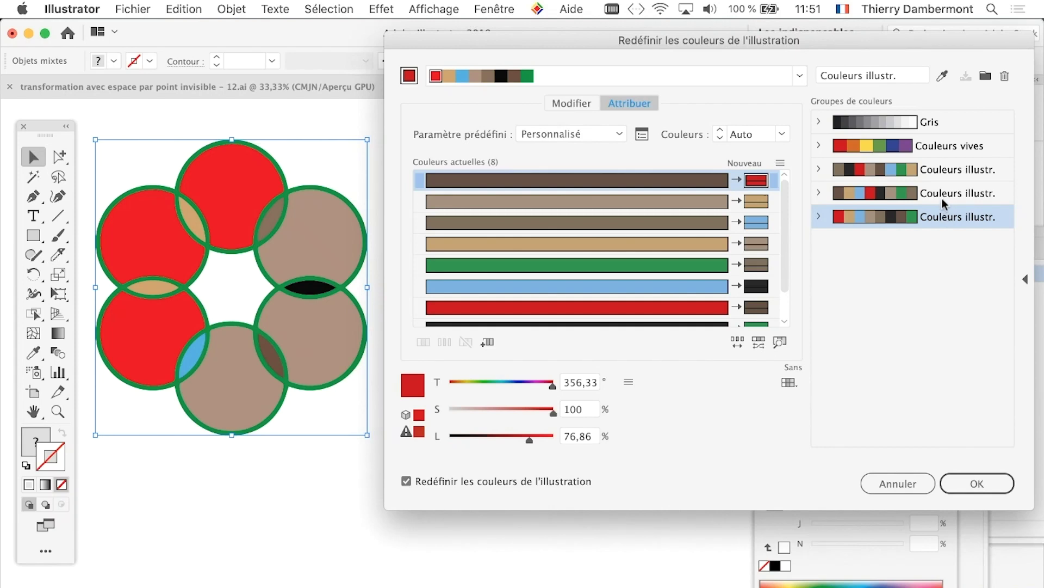
left_click(943, 201)
left_click(939, 173)
left_click(940, 196)
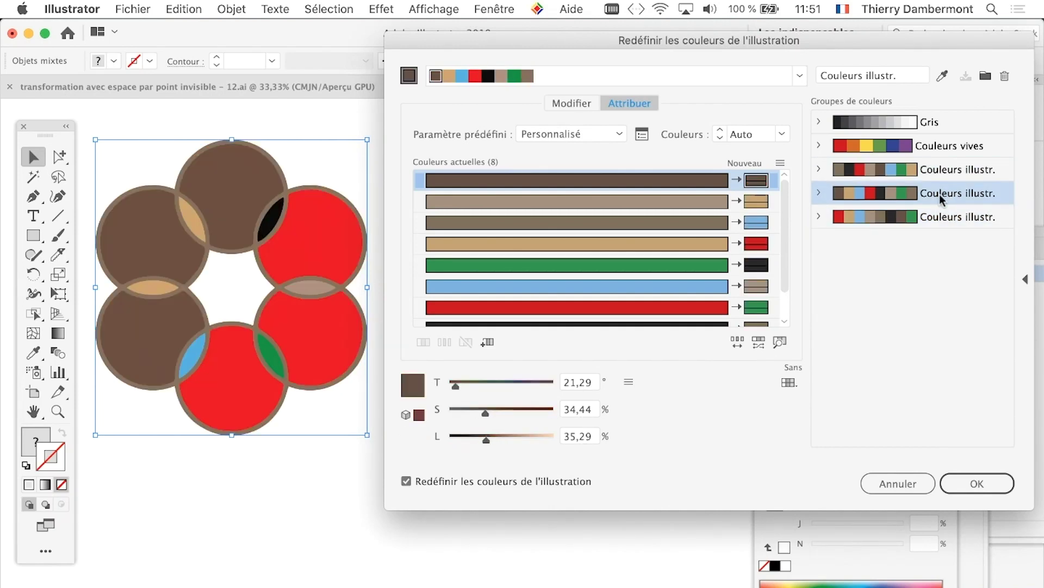
left_click(944, 217)
left_click(944, 198)
left_click(942, 172)
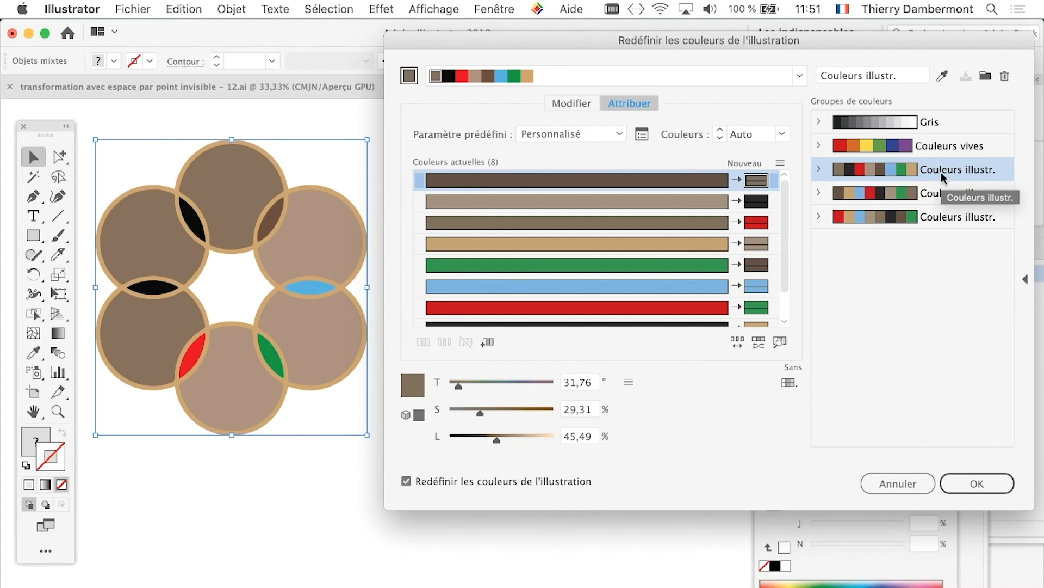
Save one more shuffled group, then apply the blue-and-taupe scheme to the ring.
left_click(739, 345)
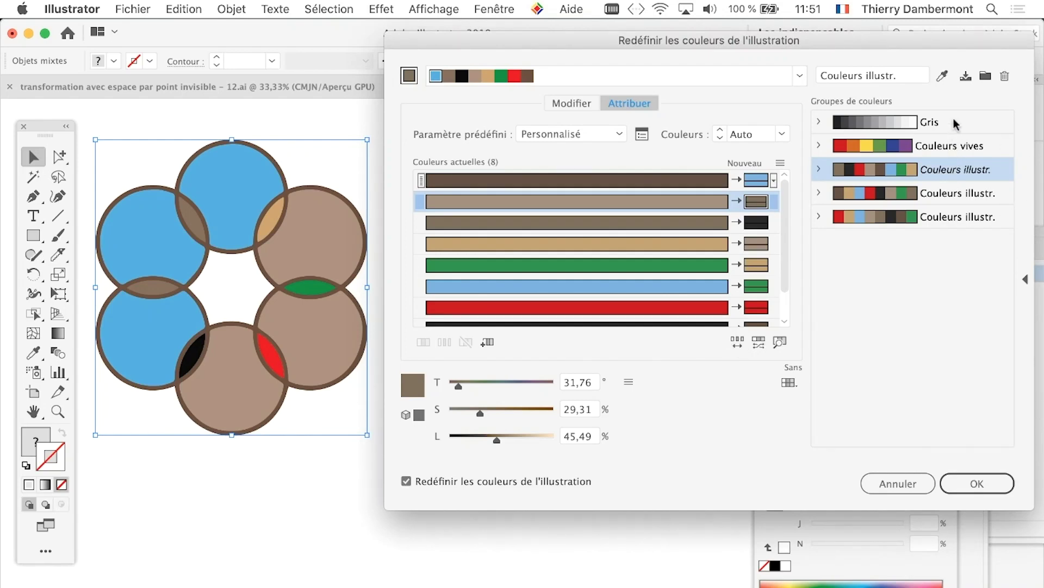
mouse_move(756, 179)
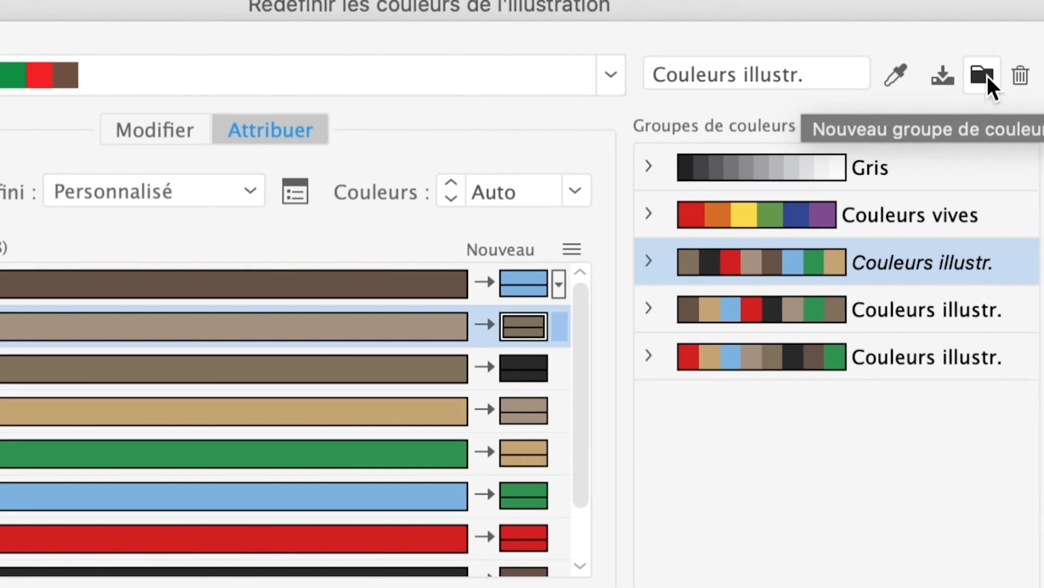
left_click(986, 76)
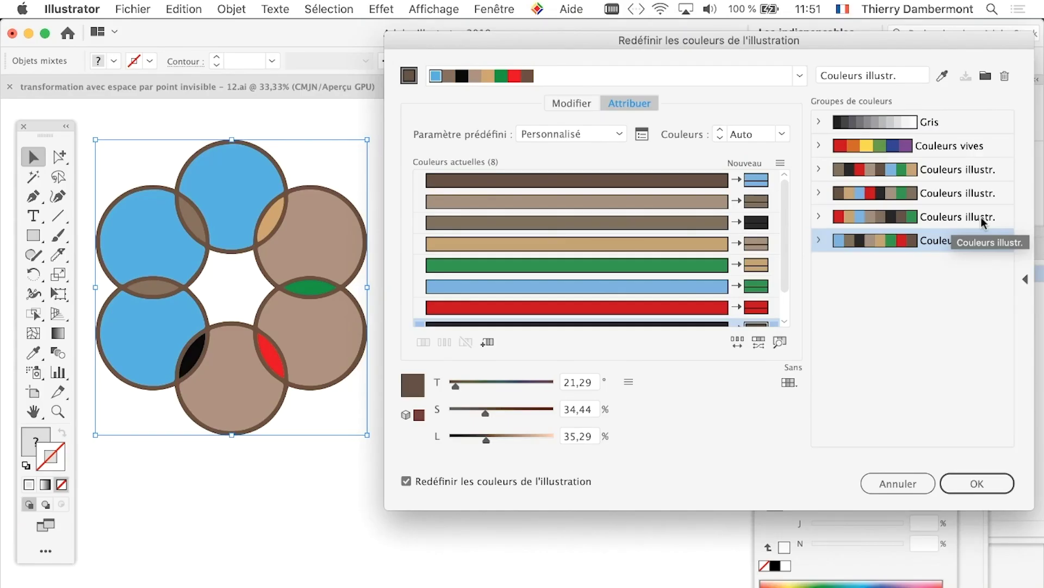
left_click(981, 217)
left_click(985, 191)
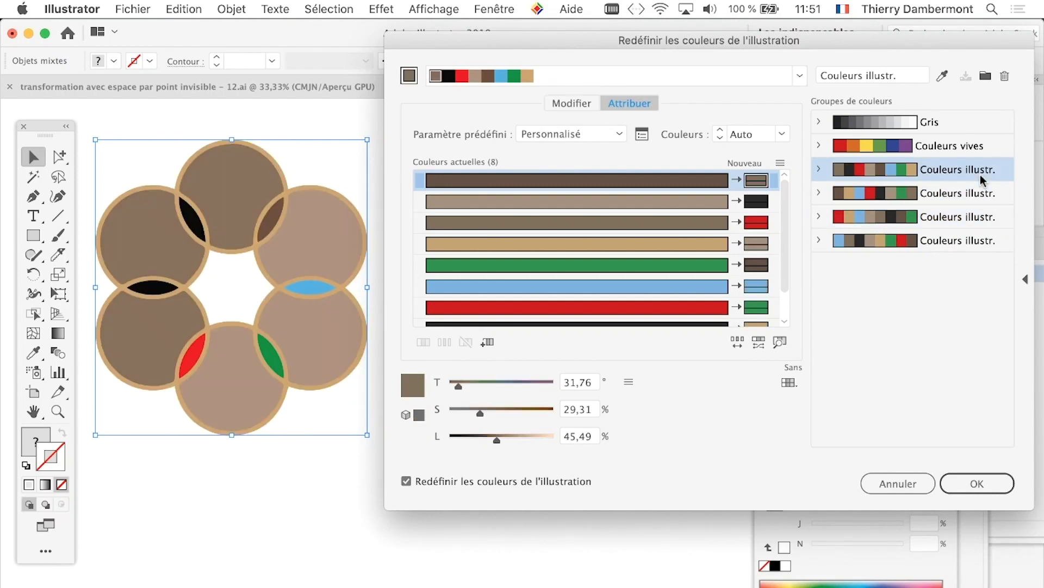
left_click(986, 241)
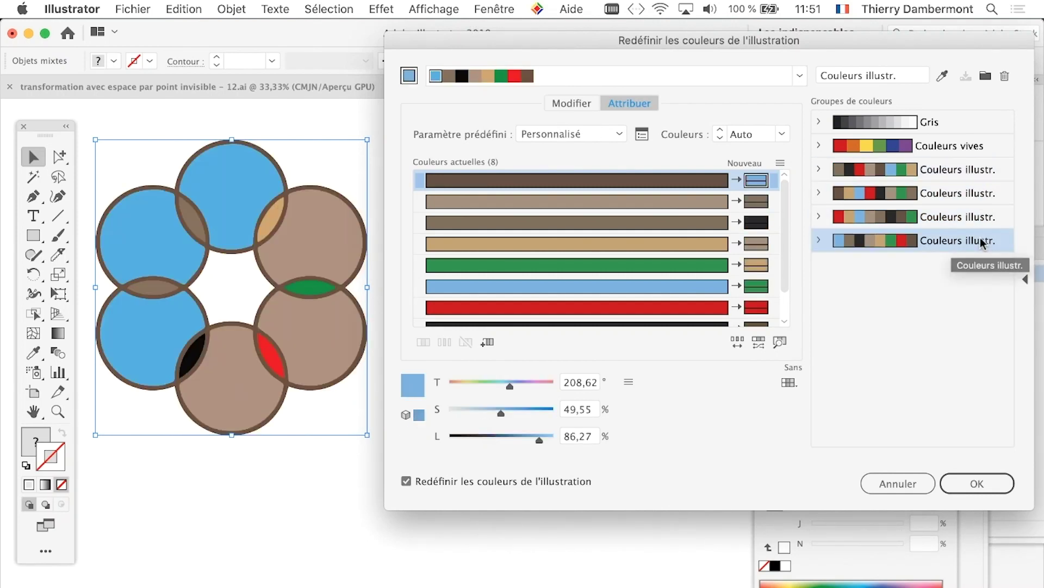
left_click(973, 482)
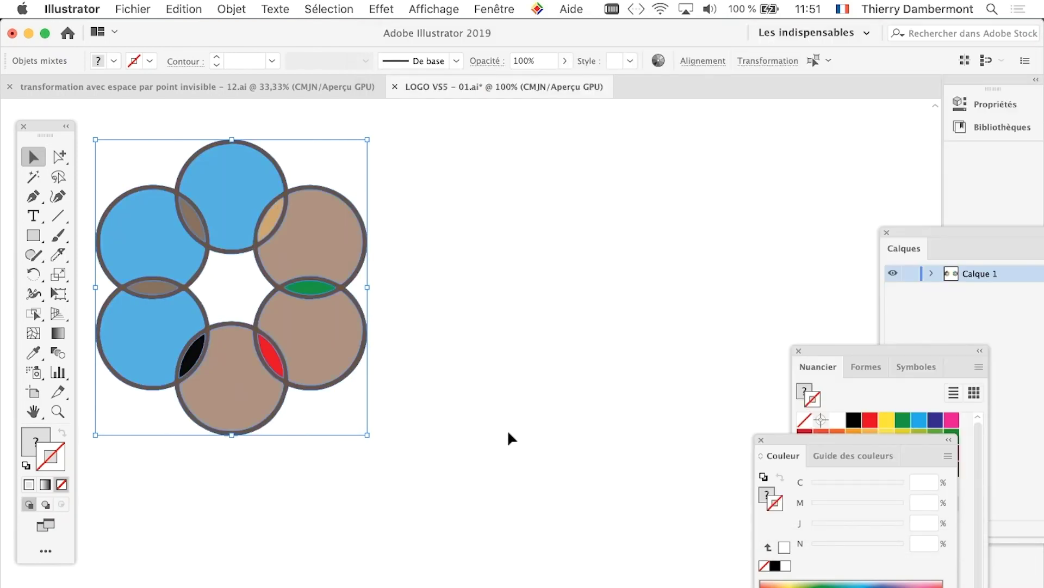
Save As with the version changed from 01 to 02, accepting default Illustrator options.
scroll(494, 448, "down", 1)
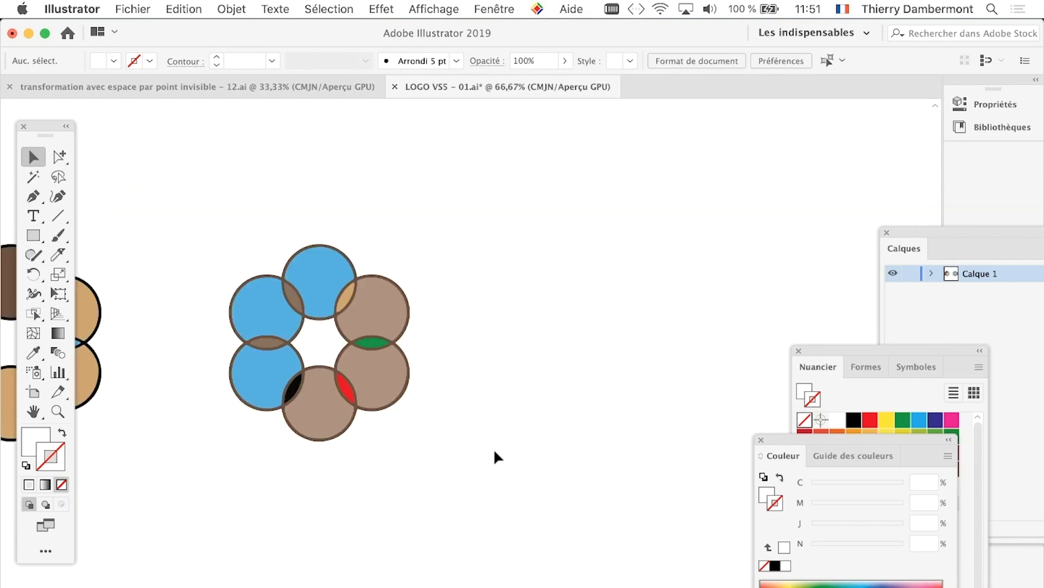
left_click(121, 7)
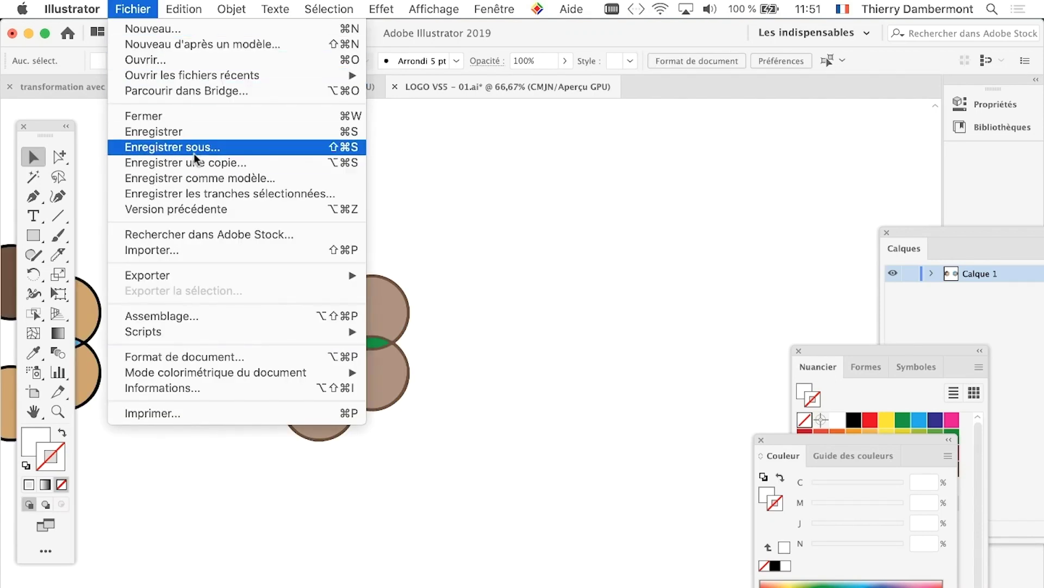
left_click(196, 153)
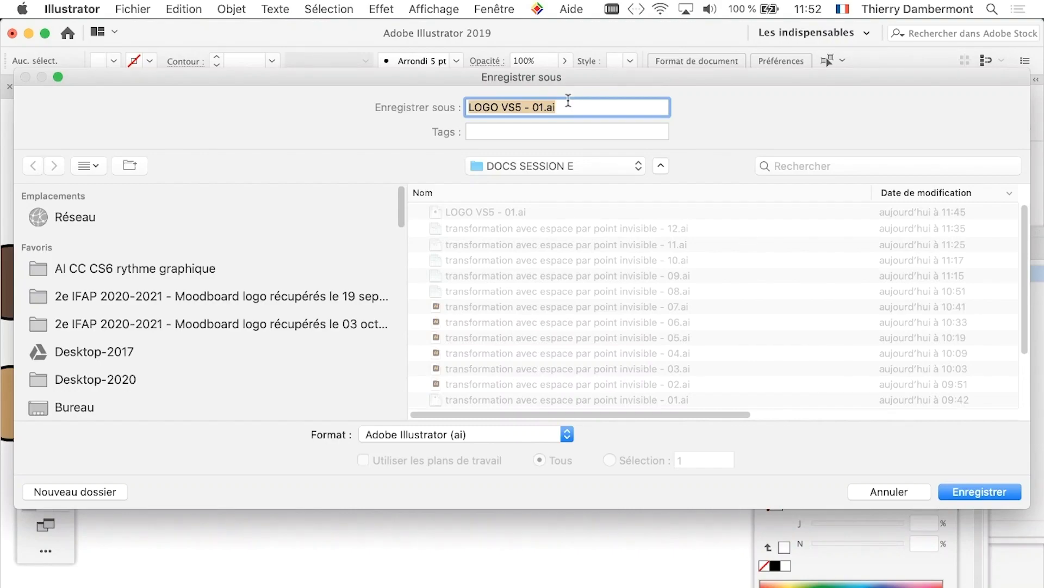
left_click(547, 105)
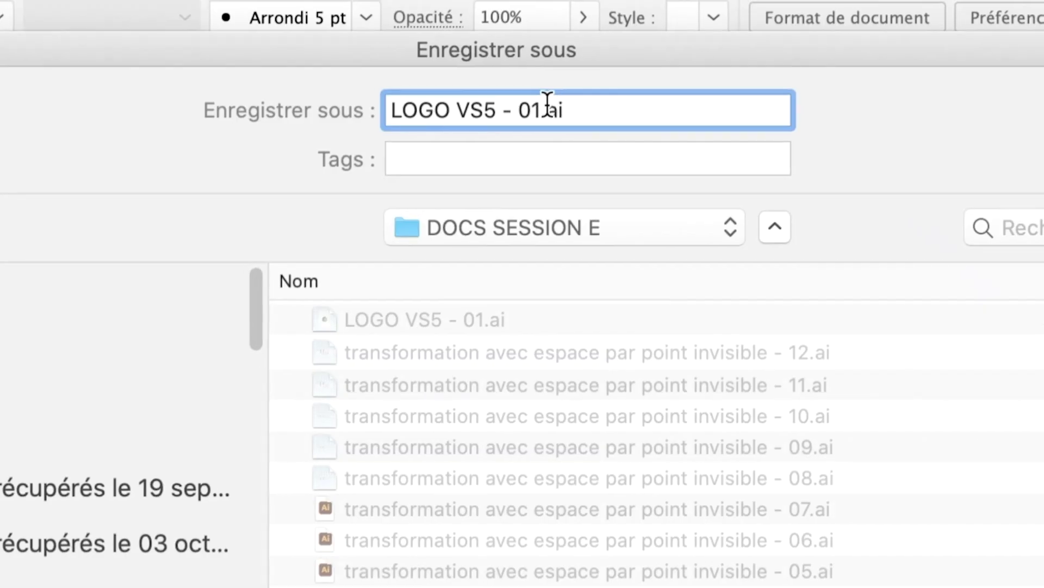
key("shift+Left")
type("2")
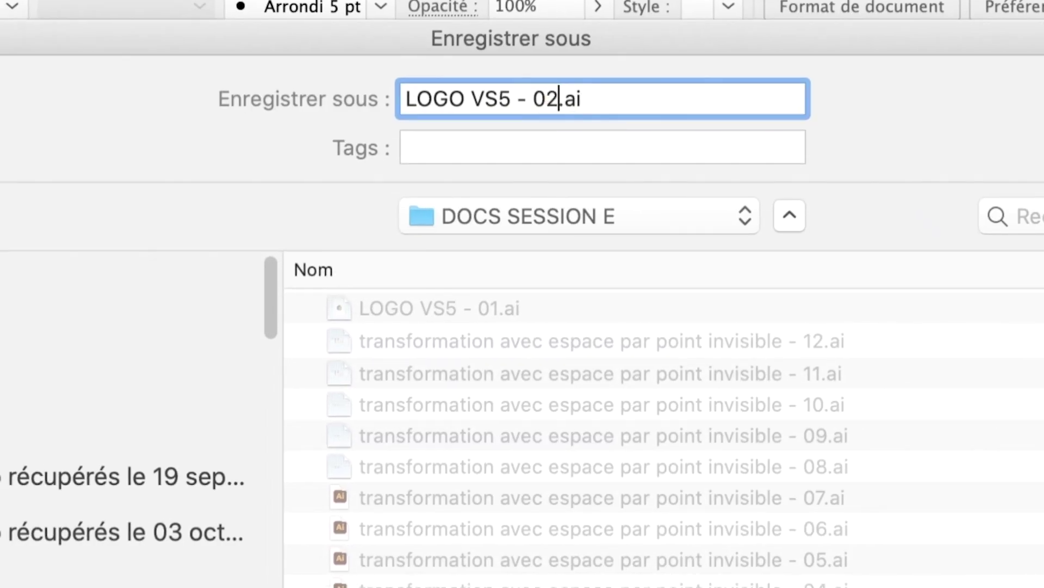
key("Return")
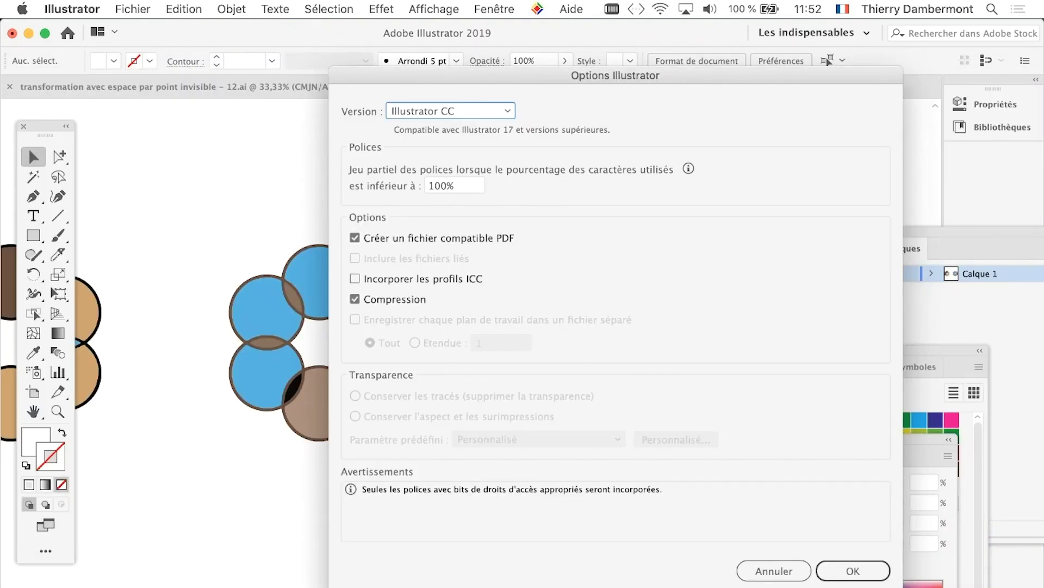
key("Return")
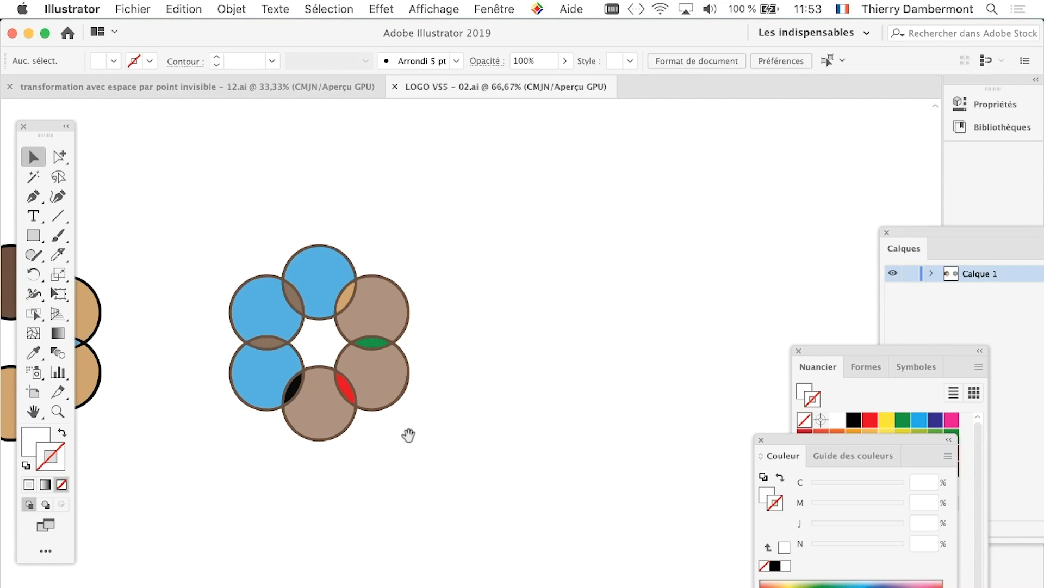
Select the brown-and-tan ring and drag a copy to the right of the blue ring.
mouse_move(408, 435)
left_mouse_down()
mouse_move(718, 443)
mouse_move(651, 441)
left_mouse_up()
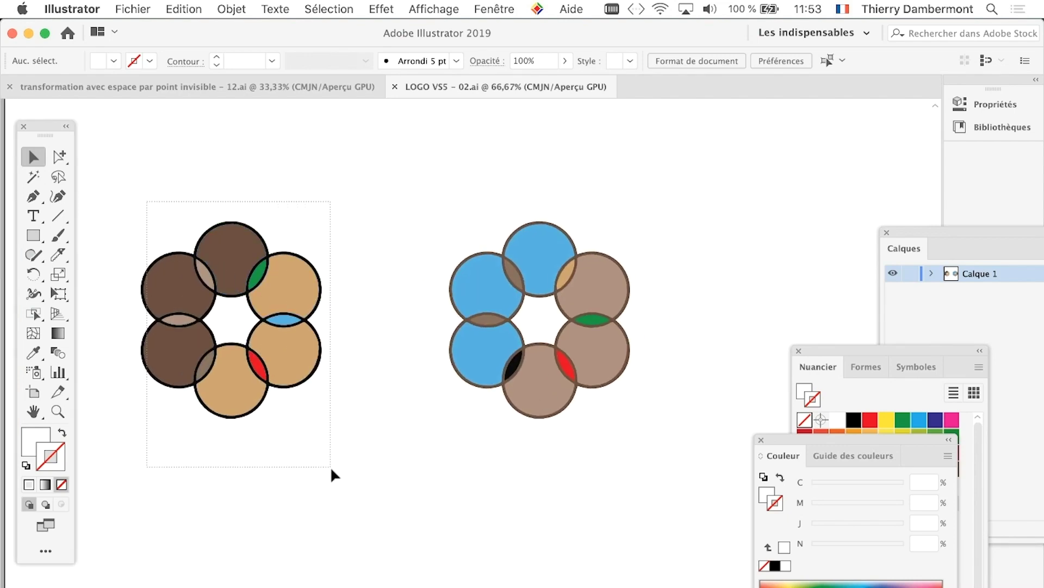
left_click_drag(331, 466, 266, 395)
key("shift+m")
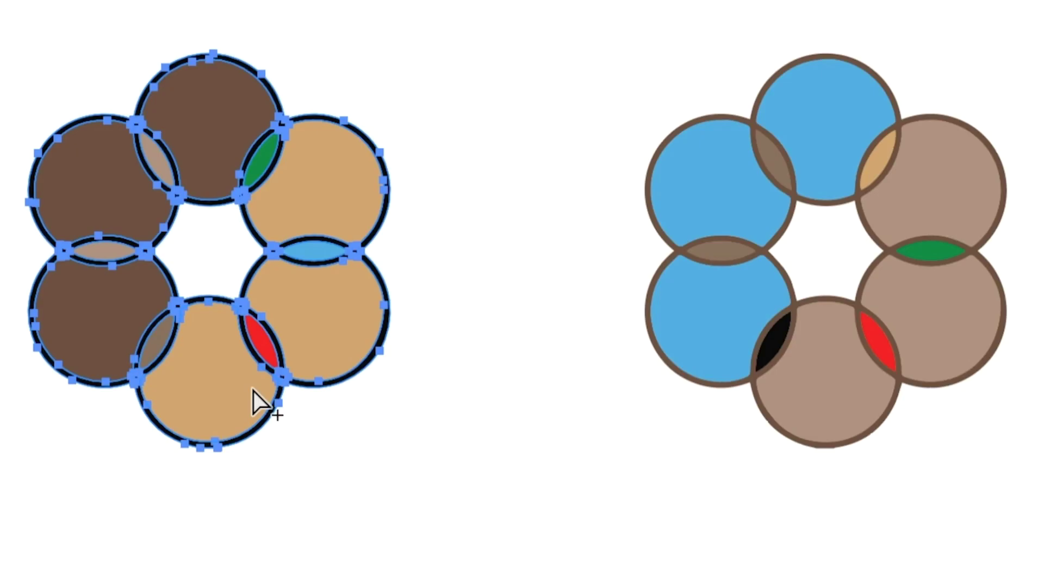
key("v")
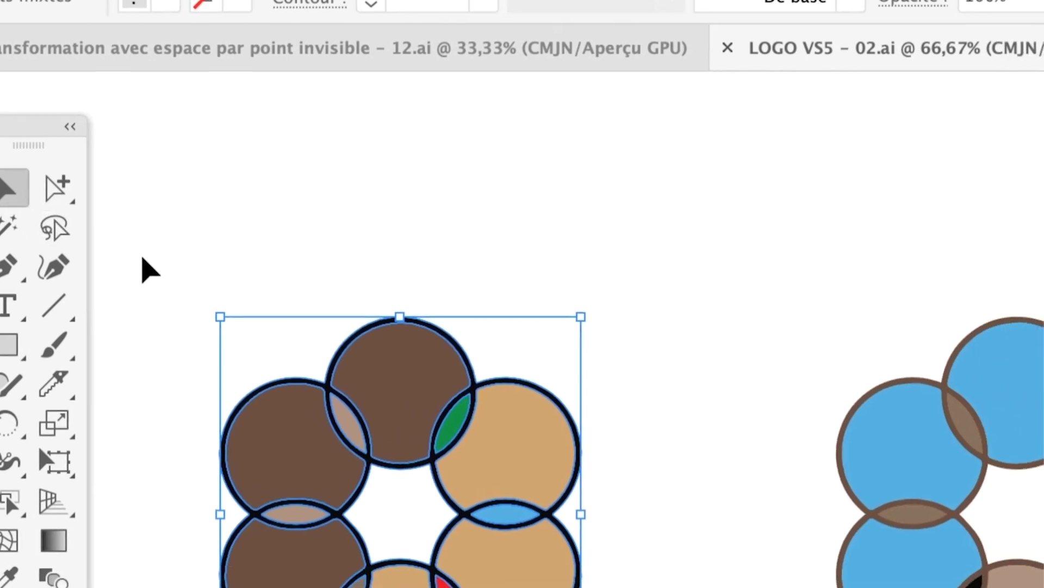
left_click(175, 301)
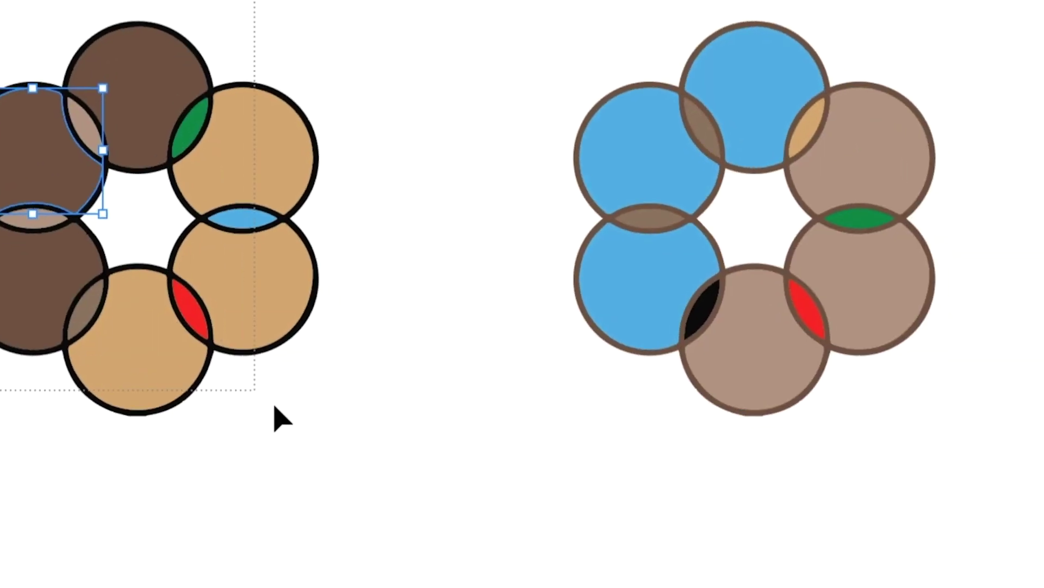
left_click_drag(275, 419, 268, 410)
key("shift+m")
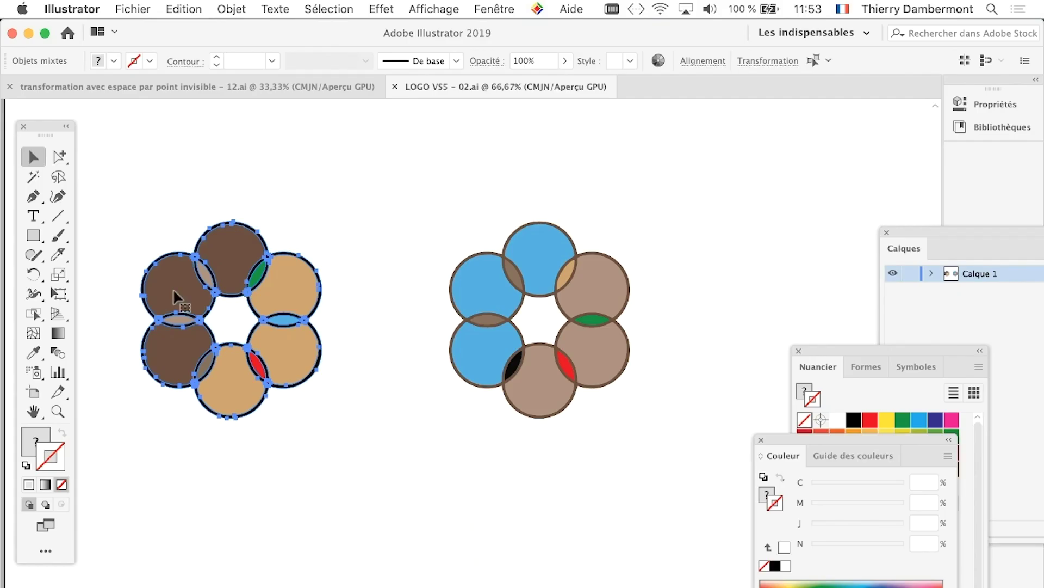
key("v")
key("ctrl+minus")
mouse_move(183, 298)
left_mouse_down()
mouse_move(530, 324)
mouse_move(665, 304)
left_mouse_up()
left_click_drag(660, 411, 431, 395)
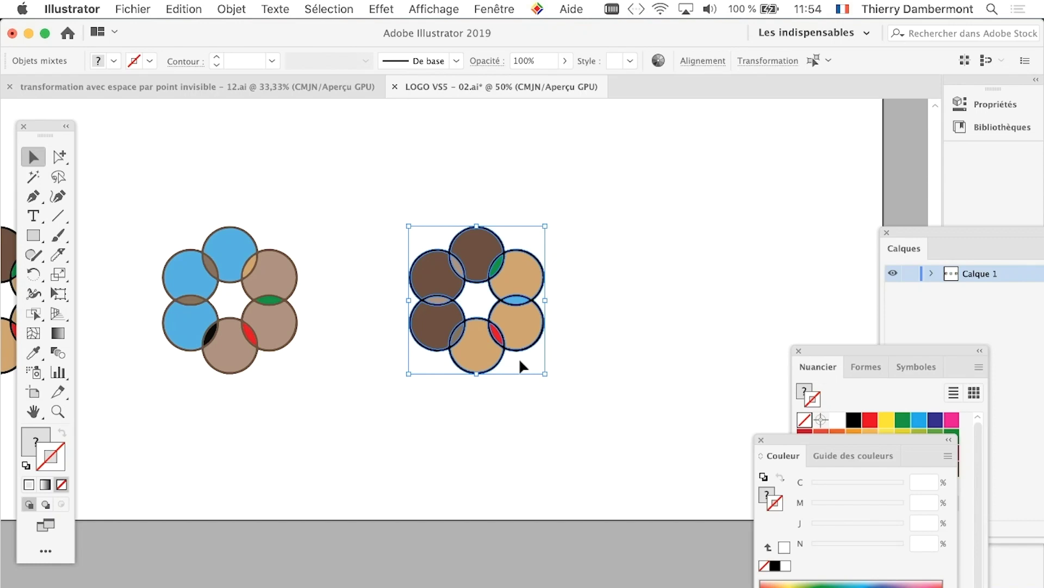
Open and cancel Recolor Artwork, then zoom to 100% with the ring at upper left.
scroll(519, 360, "up", 3)
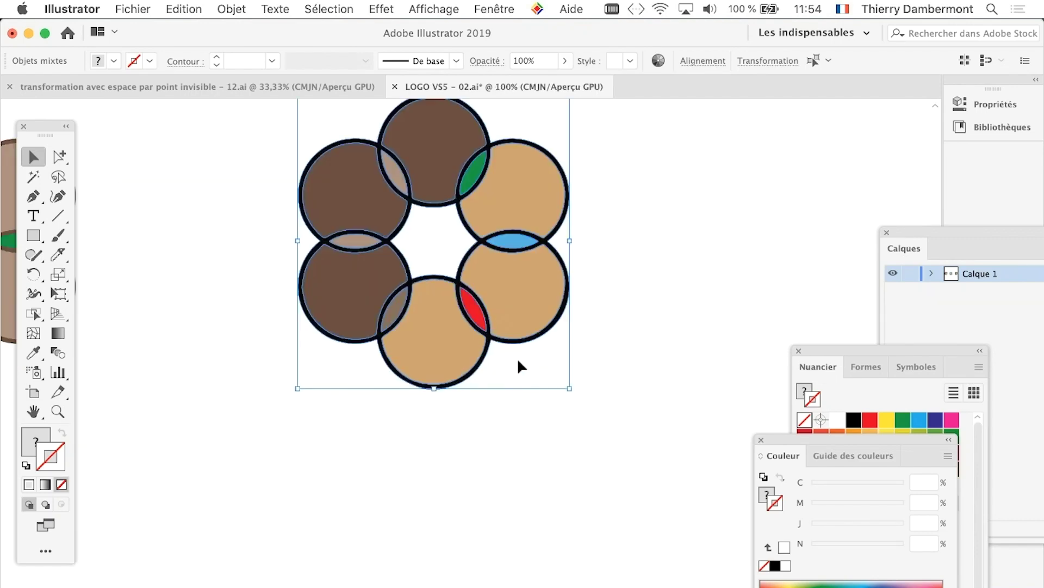
scroll(517, 366, "up", 2)
scroll(438, 329, "up", 2)
scroll(436, 478, "up", 3)
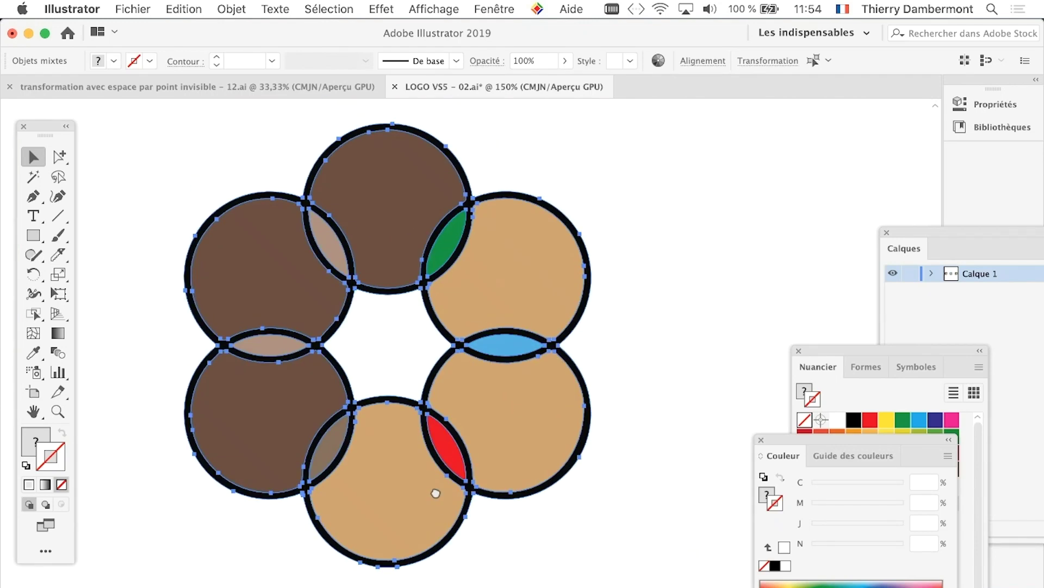
left_click(197, 8)
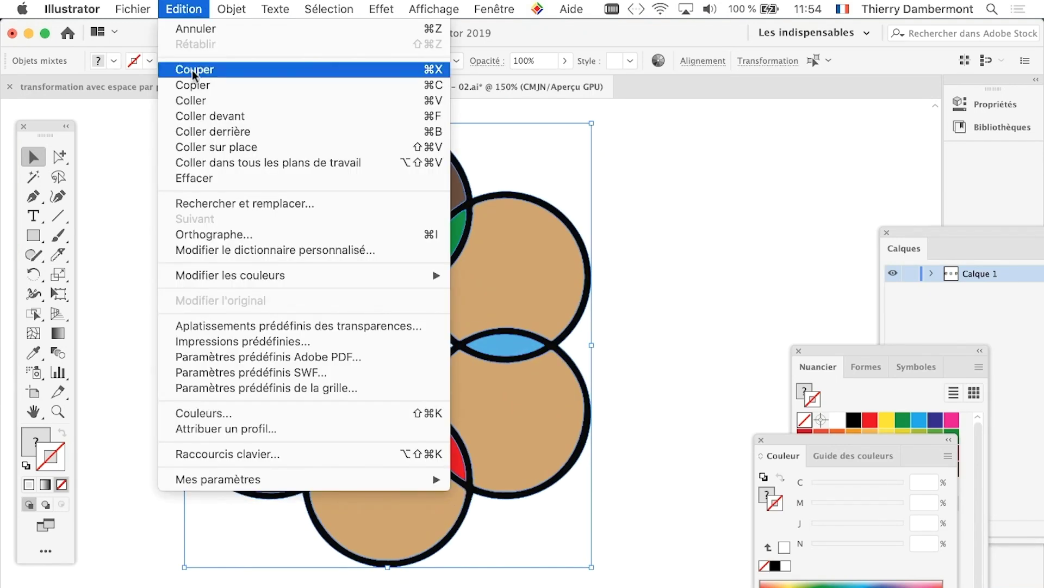
mouse_move(230, 276)
left_click(465, 277)
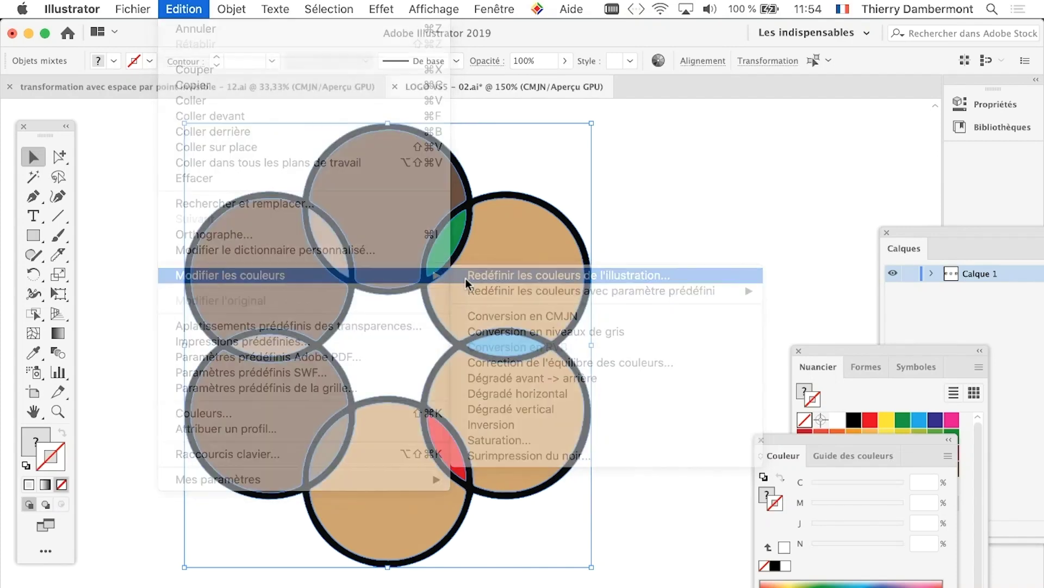
left_click(895, 483)
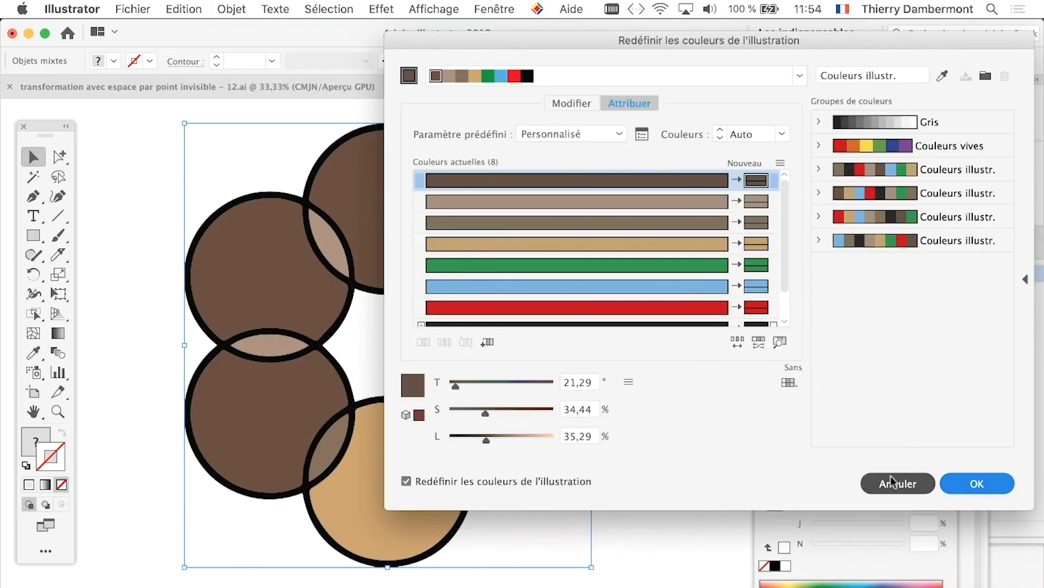
key("ctrl+1")
left_click_drag(275, 348, 186, 299)
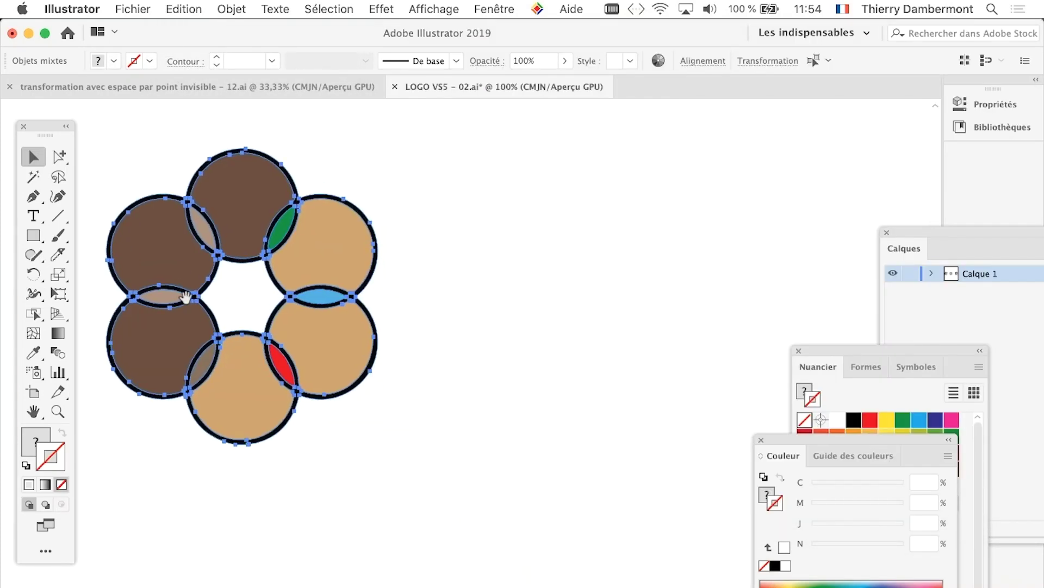
Reopen Recolor Artwork for the copied ring and exclude black from reassignment.
left_click(184, 9)
mouse_move(230, 275)
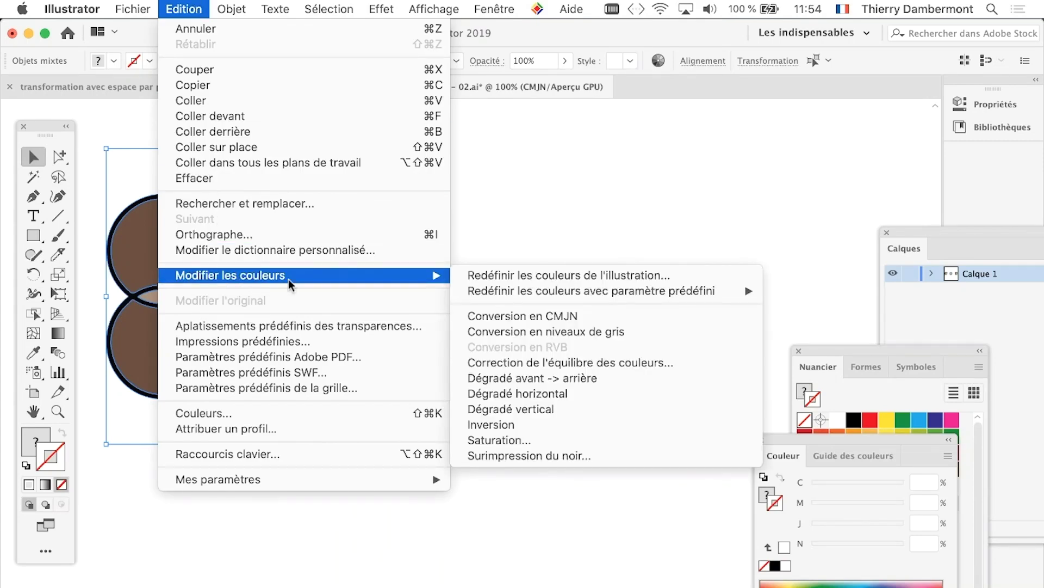
left_click(469, 276)
left_click_drag(486, 17, 516, 45)
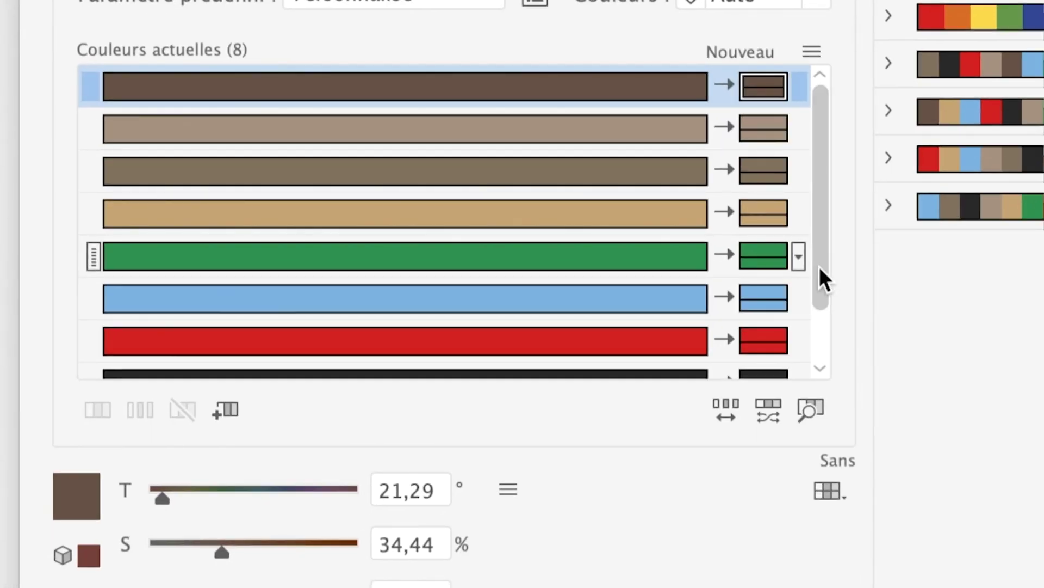
scroll(819, 272, "down", 3)
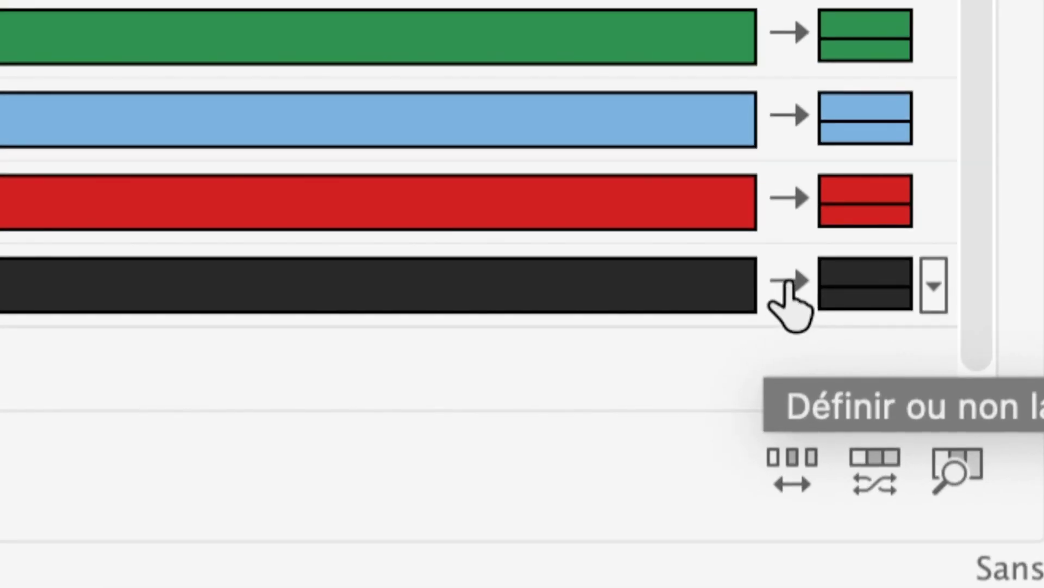
left_click(789, 283)
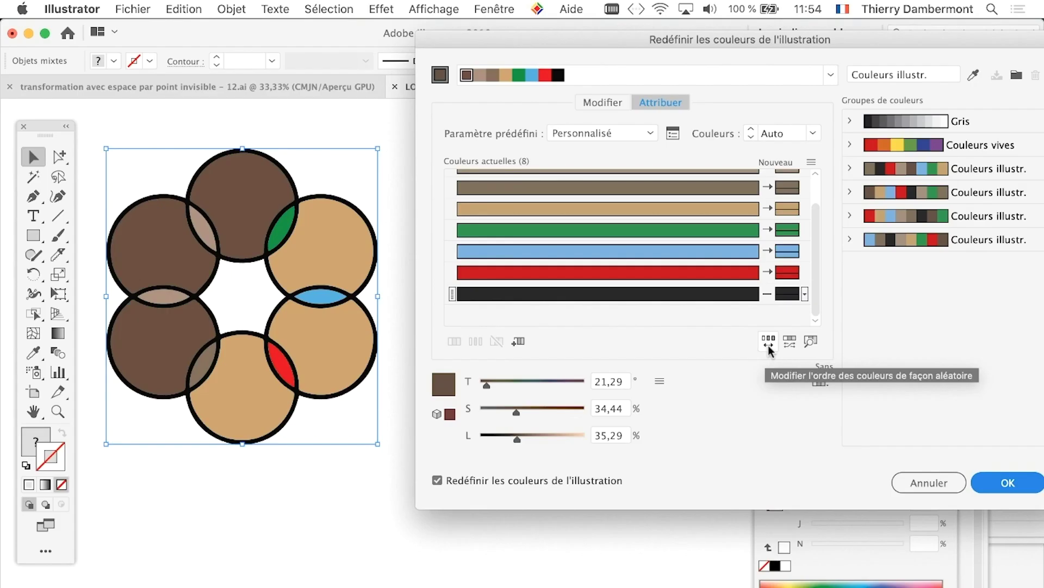
Shuffle the colour order repeatedly, saving several mixes, including a green and blue one, as groups.
left_click(768, 345)
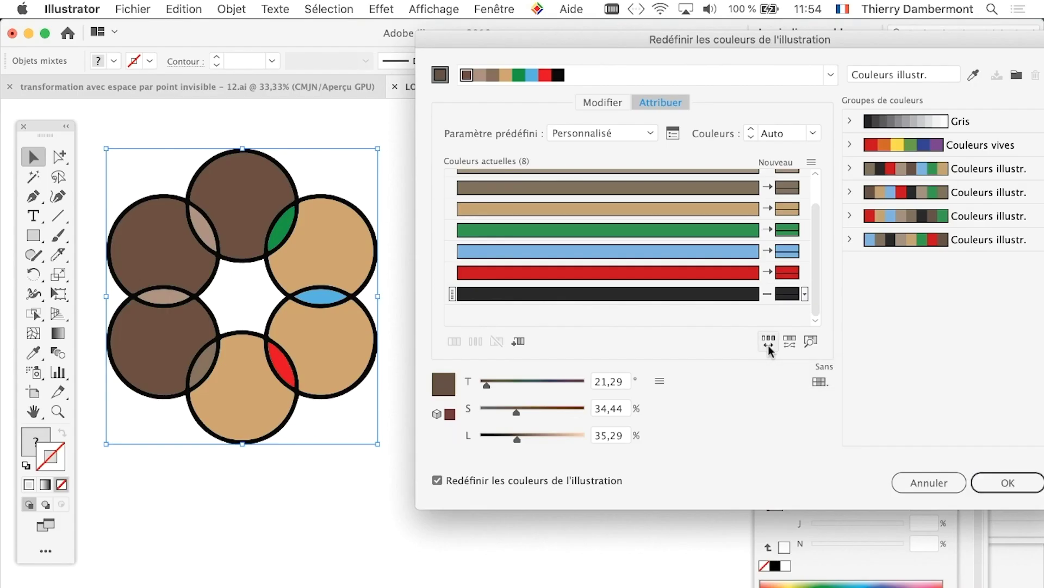
left_click(768, 345)
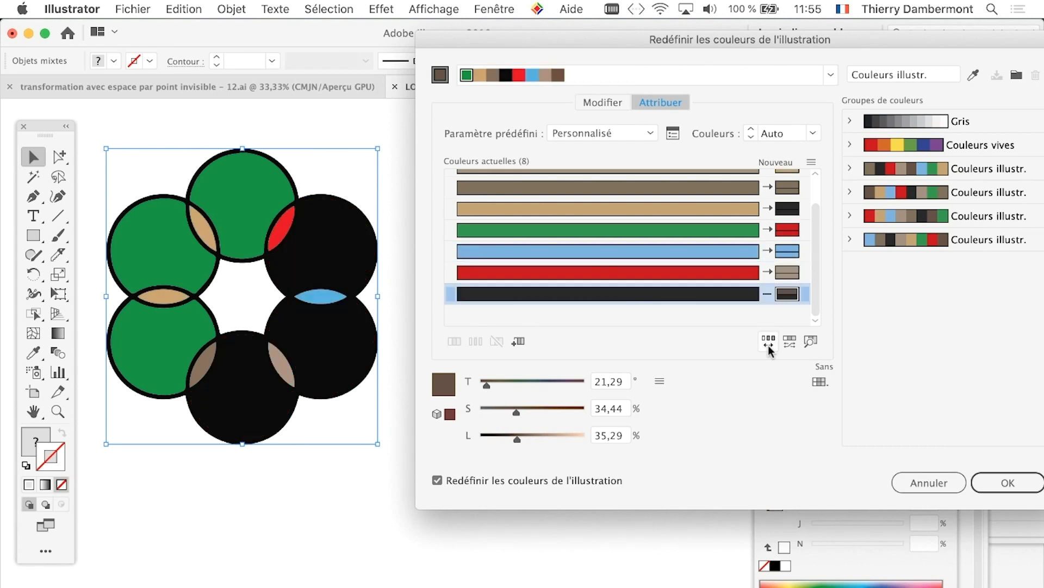
left_click(768, 345)
left_click(768, 345)
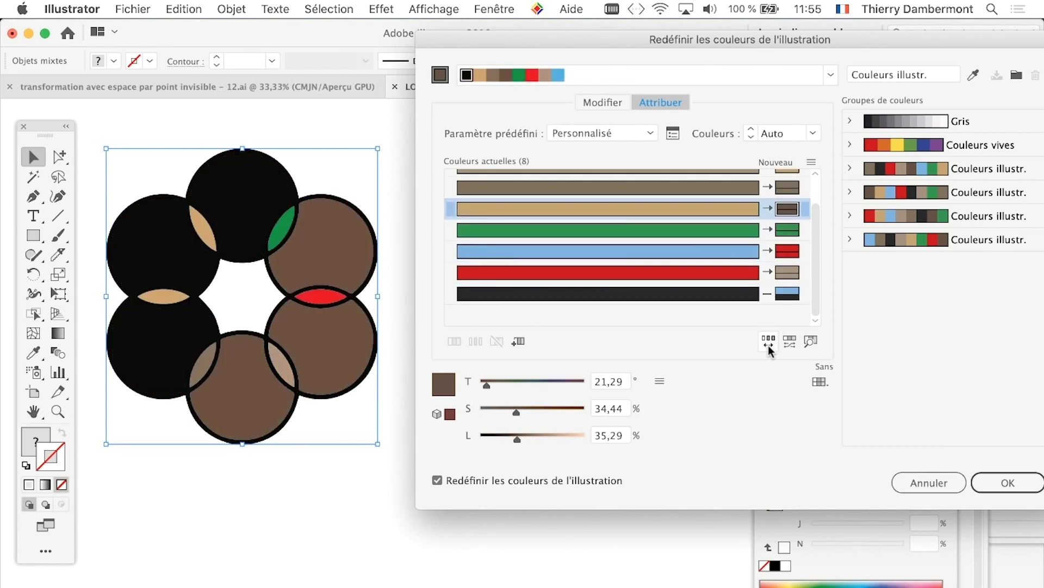
left_click(768, 345)
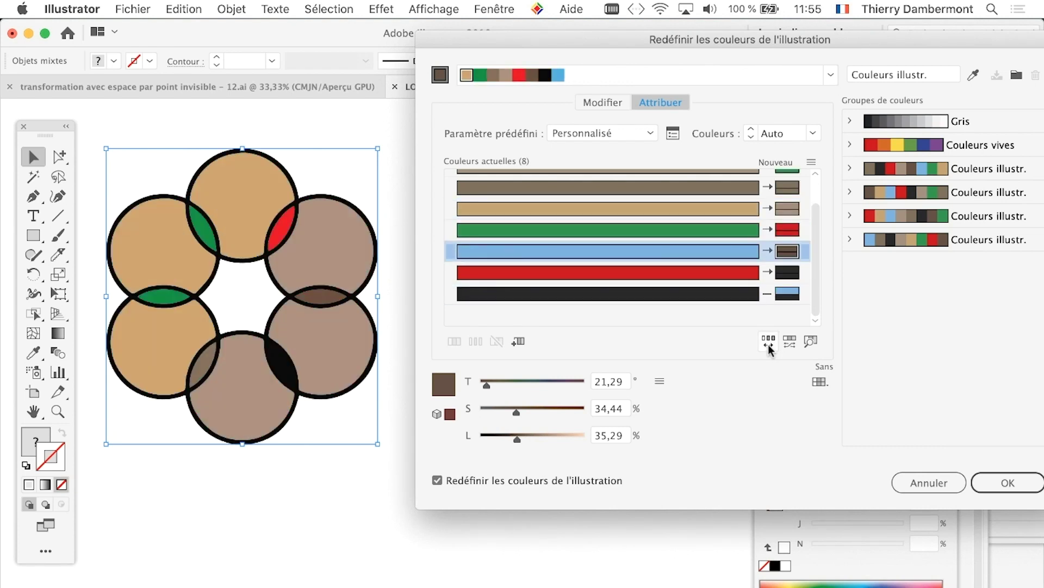
left_click_drag(811, 55, 765, 47)
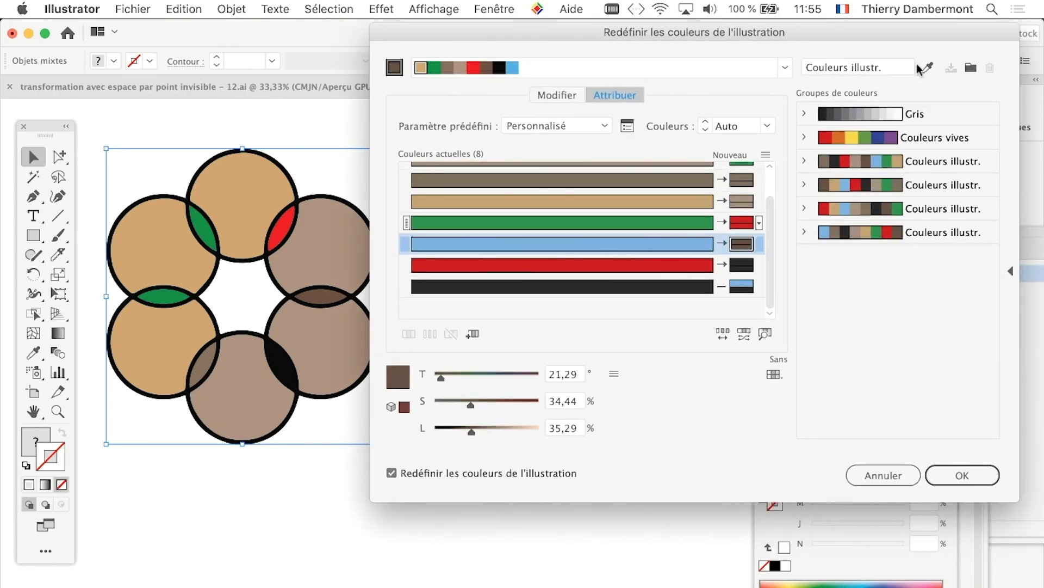
left_click(972, 74)
left_click(723, 334)
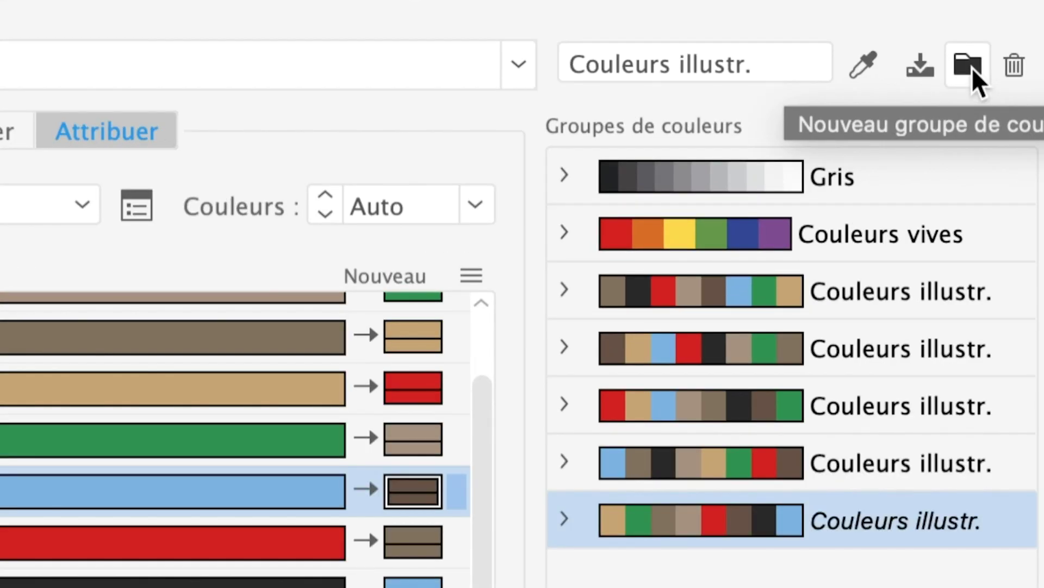
left_click(972, 68)
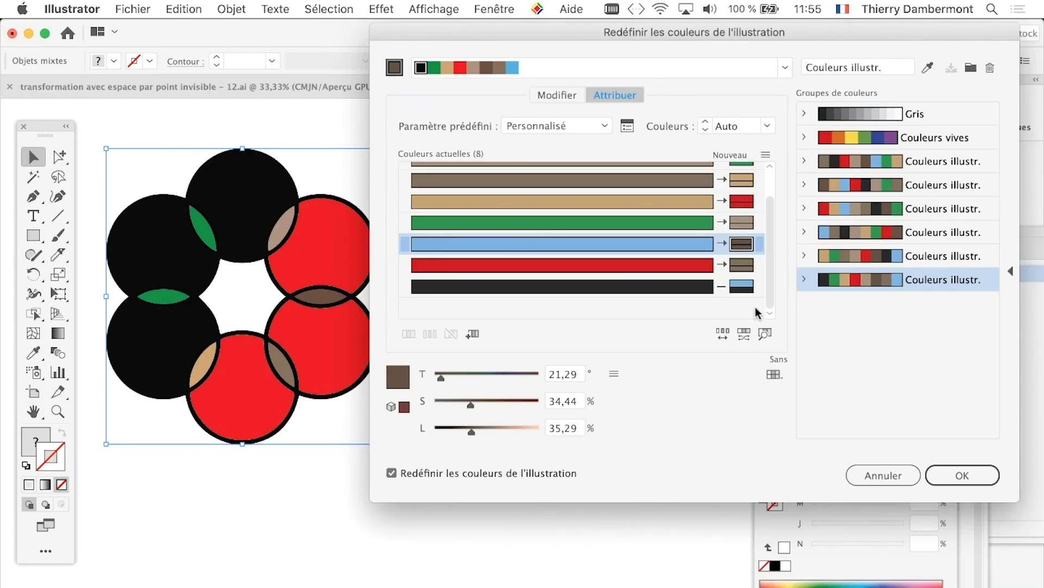
left_click(723, 334)
left_click(723, 334)
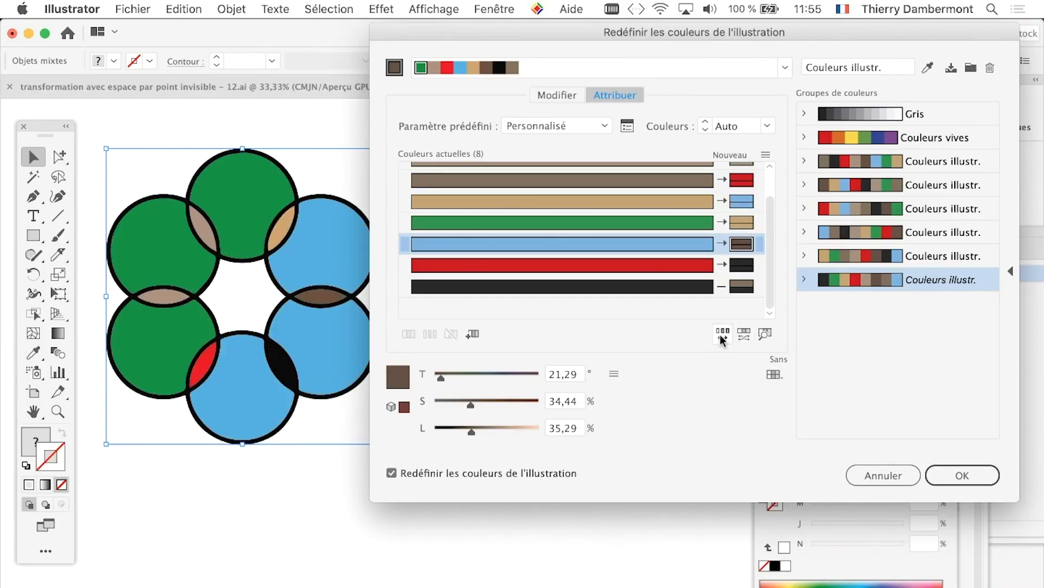
left_click(971, 68)
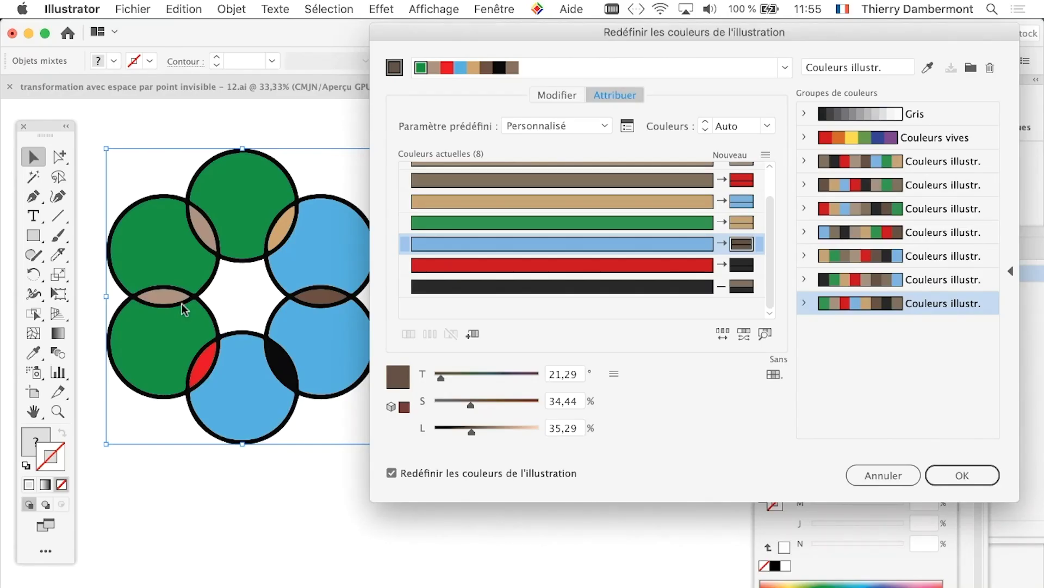
Randomize saturation and brightness three times, saving each variation as a colour group.
left_click(743, 335)
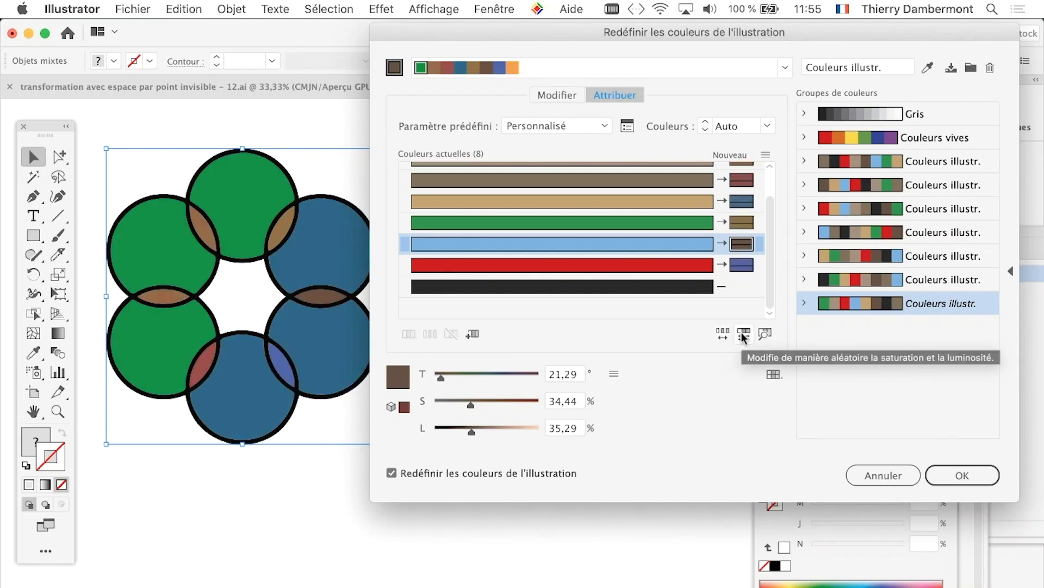
left_click(971, 67)
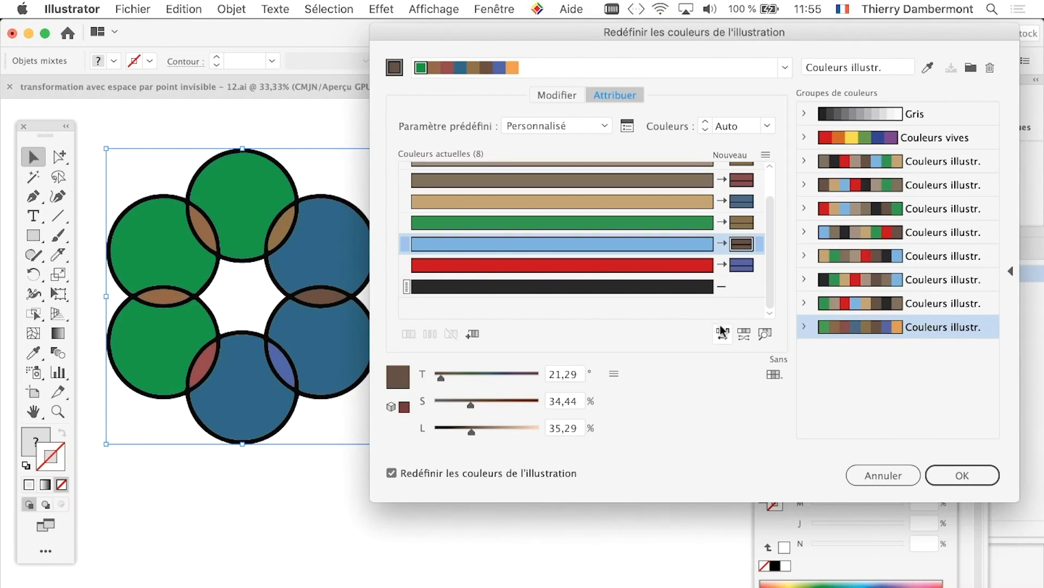
left_click(744, 334)
left_click(744, 334)
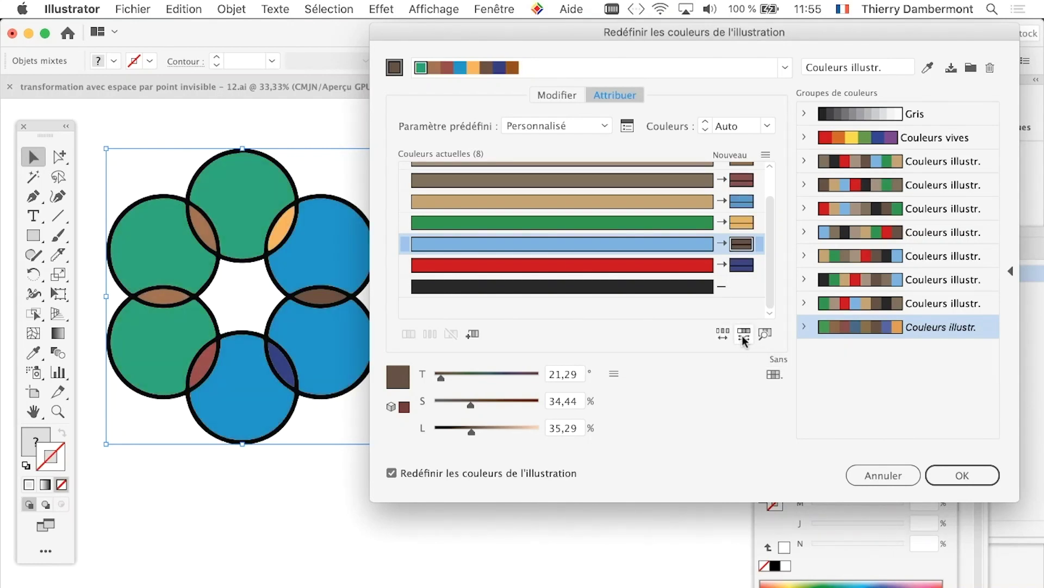
left_click(971, 67)
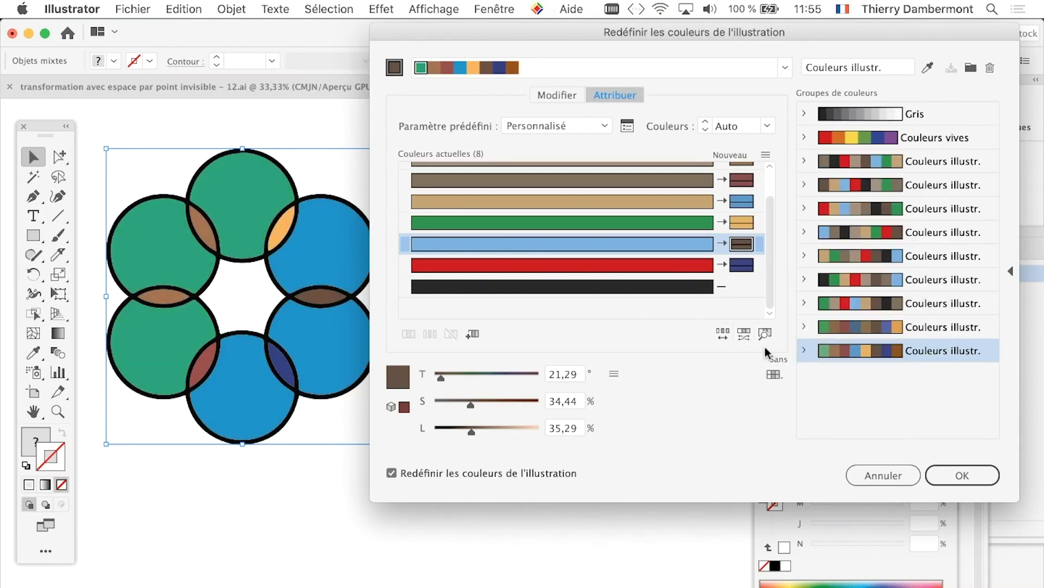
left_click(745, 336)
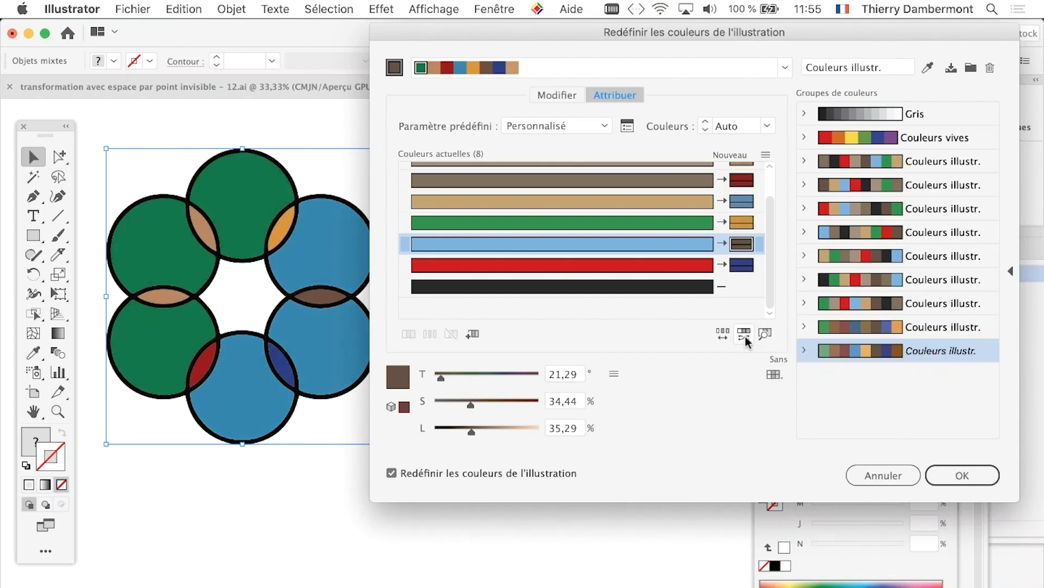
left_click(745, 336)
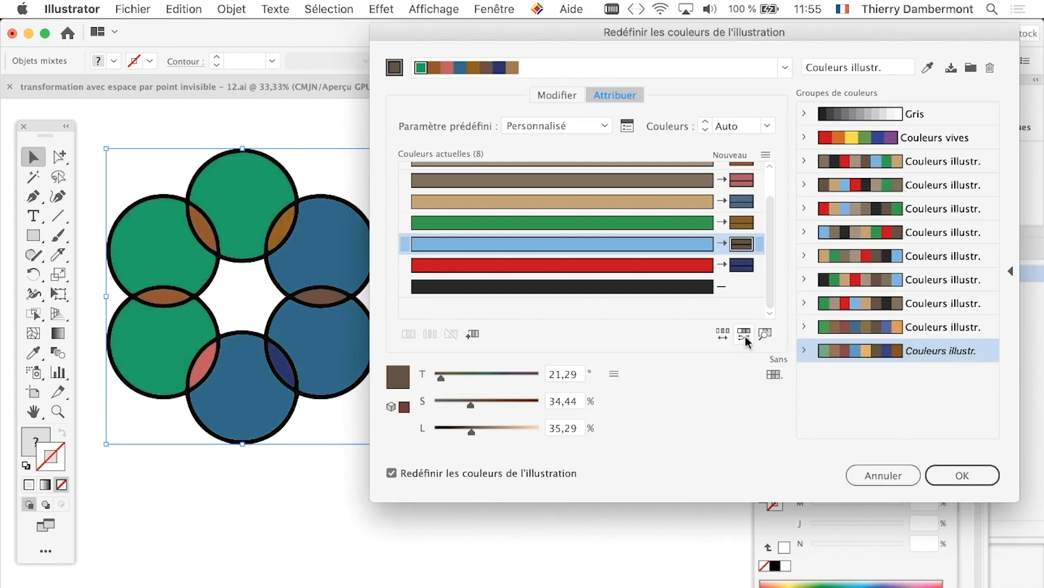
left_click(971, 68)
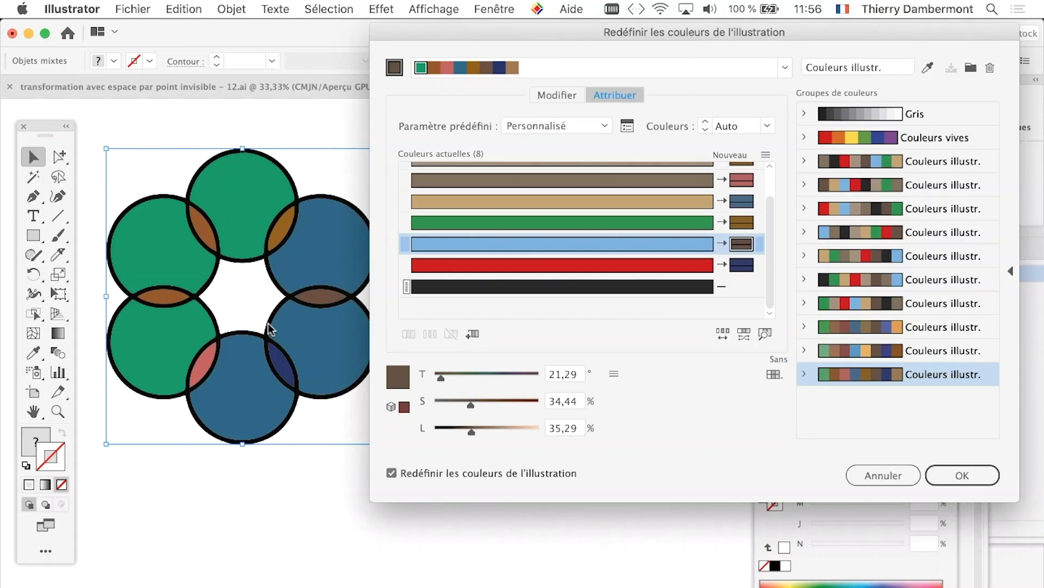
Apply the green and slate-blue recolouring, deselect, and save as LOGO VS5 - 03.ai.
left_click(979, 477)
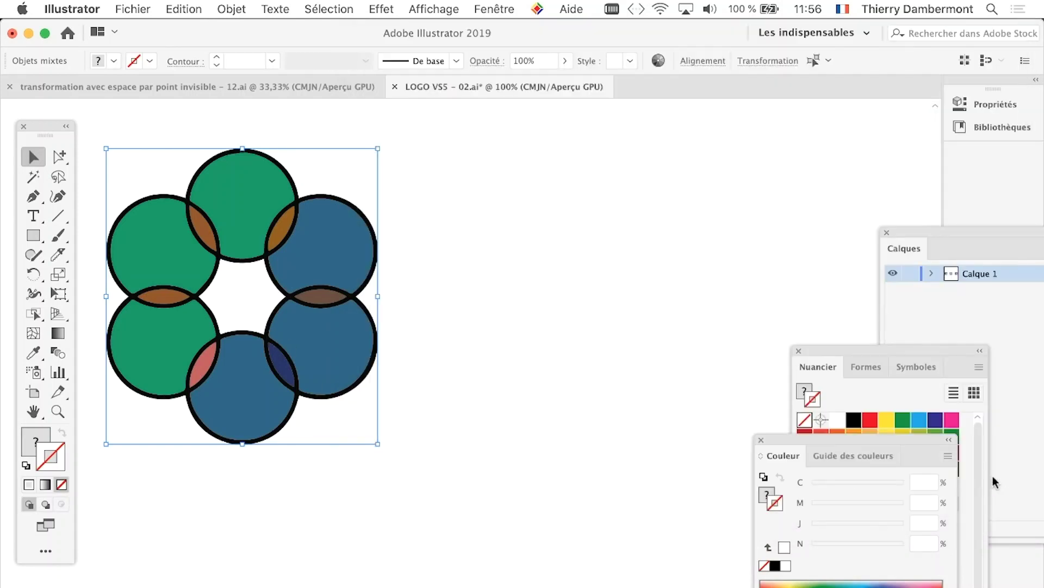
left_click(525, 446)
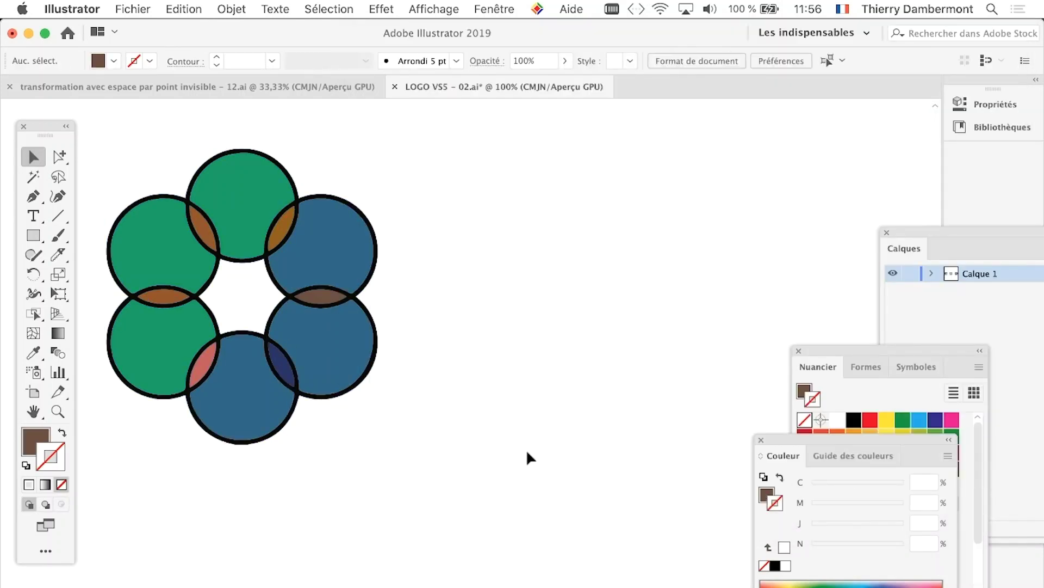
left_click(133, 9)
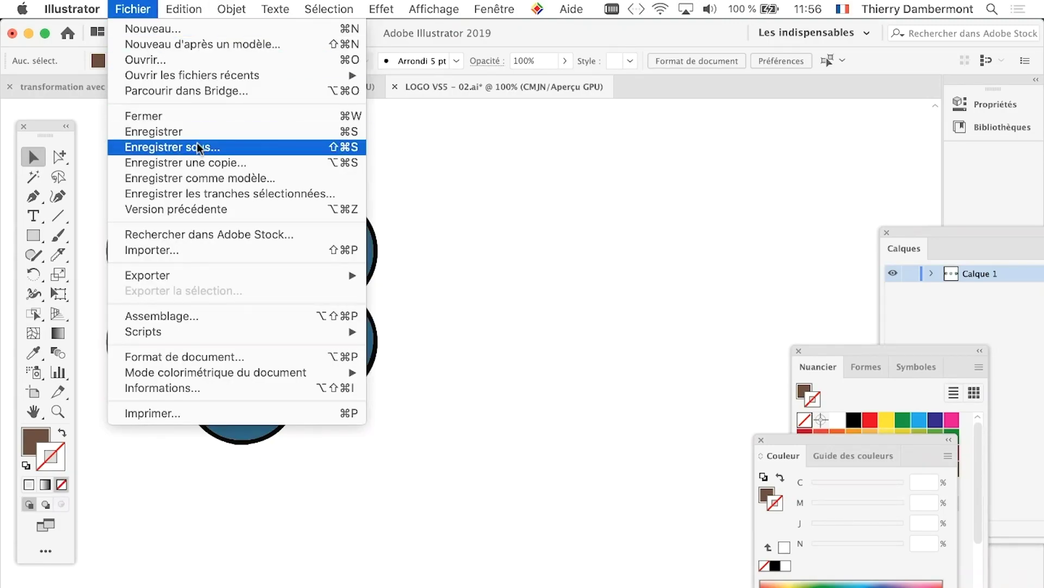
left_click(164, 145)
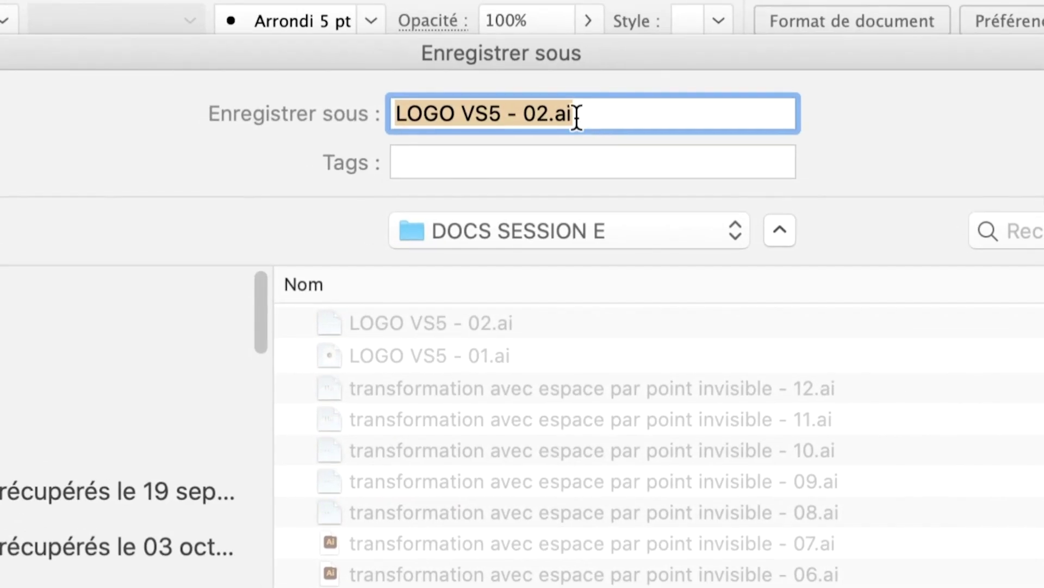
left_click_drag(574, 117, 566, 117)
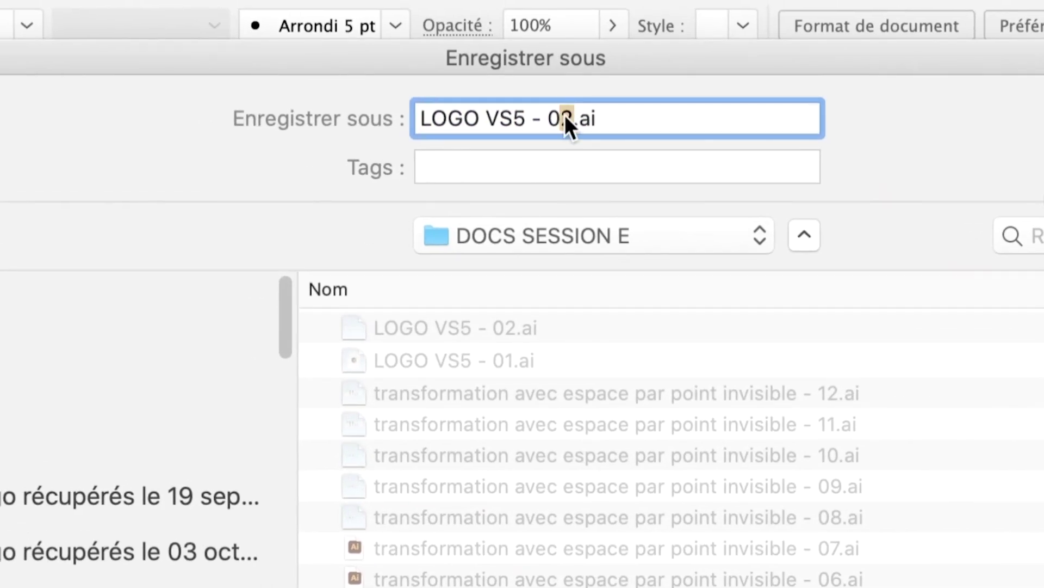
type("3")
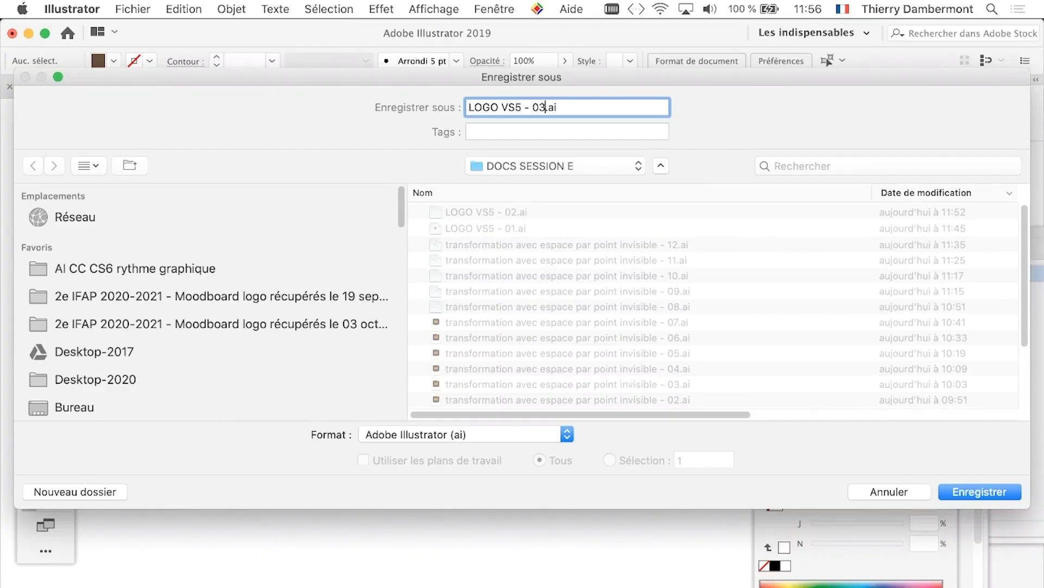
key("Return")
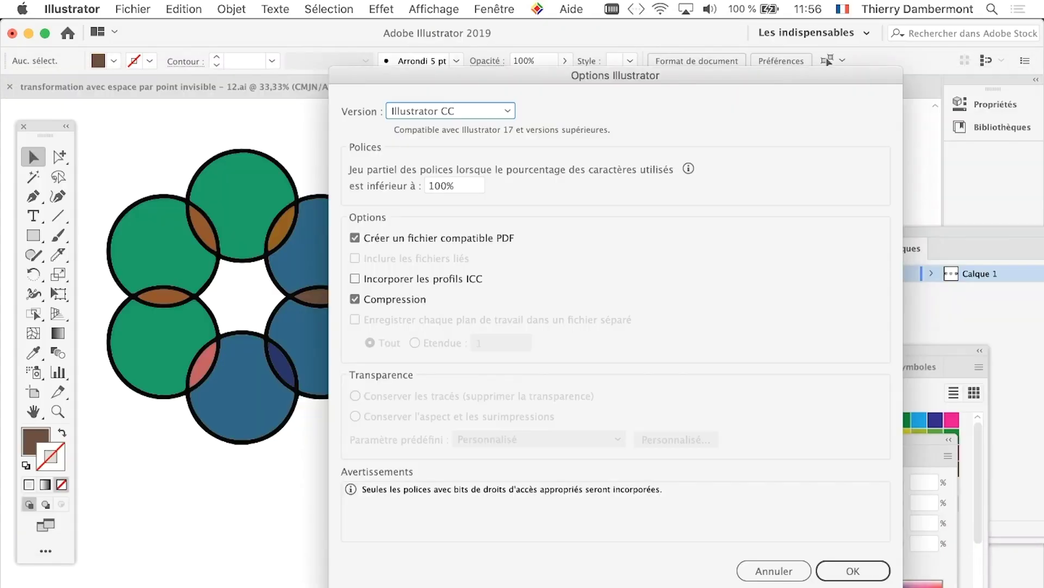
key("Return")
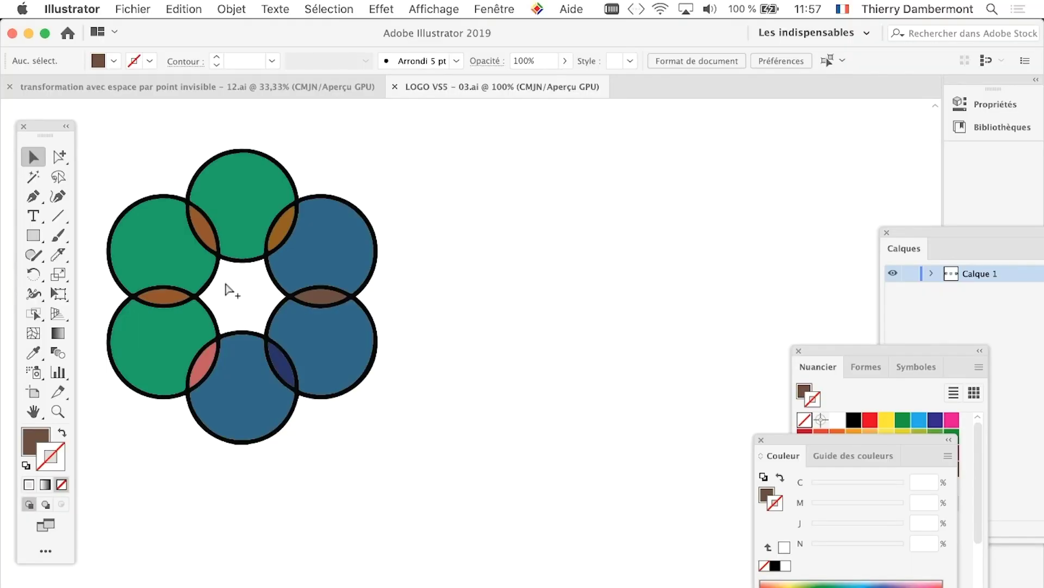
Zoom out and Alt-drag a copy of the brown ring to the artboard's far right.
key("super+minus")
key("super+minus")
key("super+minus")
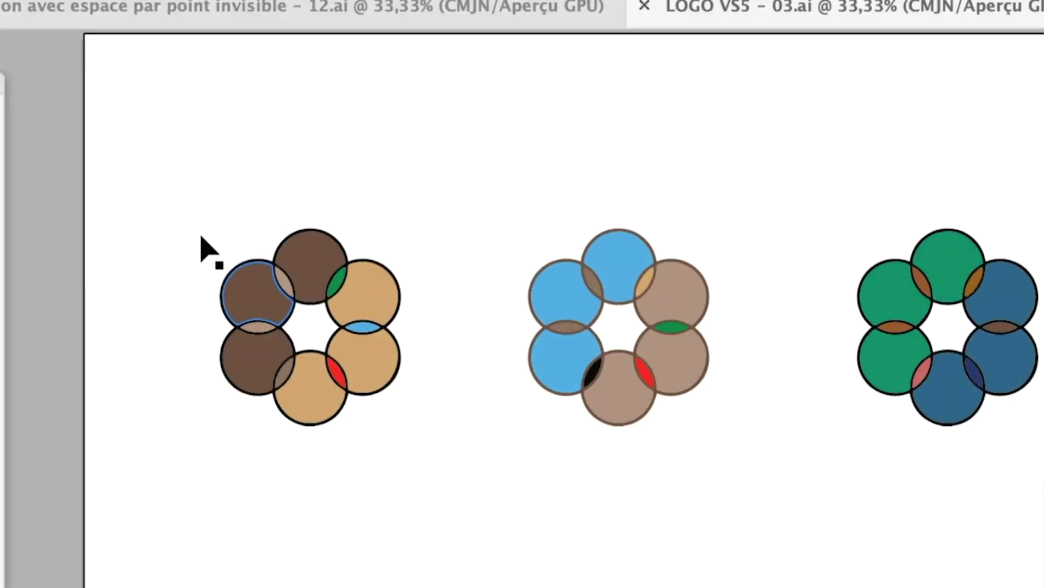
left_click_drag(155, 168, 289, 311)
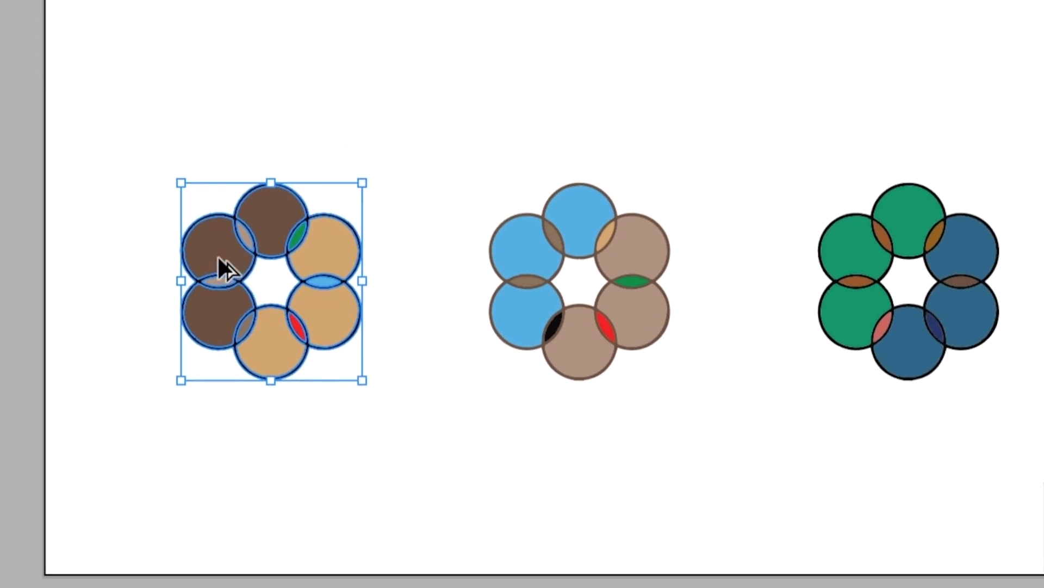
mouse_move(154, 213)
left_mouse_down()
mouse_move(375, 280)
mouse_move(548, 276)
left_mouse_up()
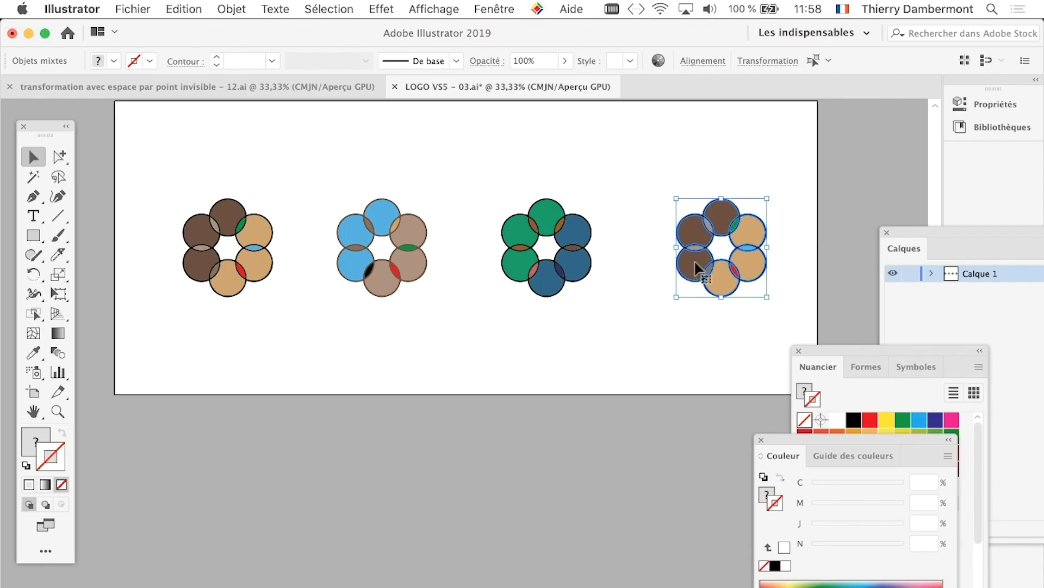
key("super+shift+b")
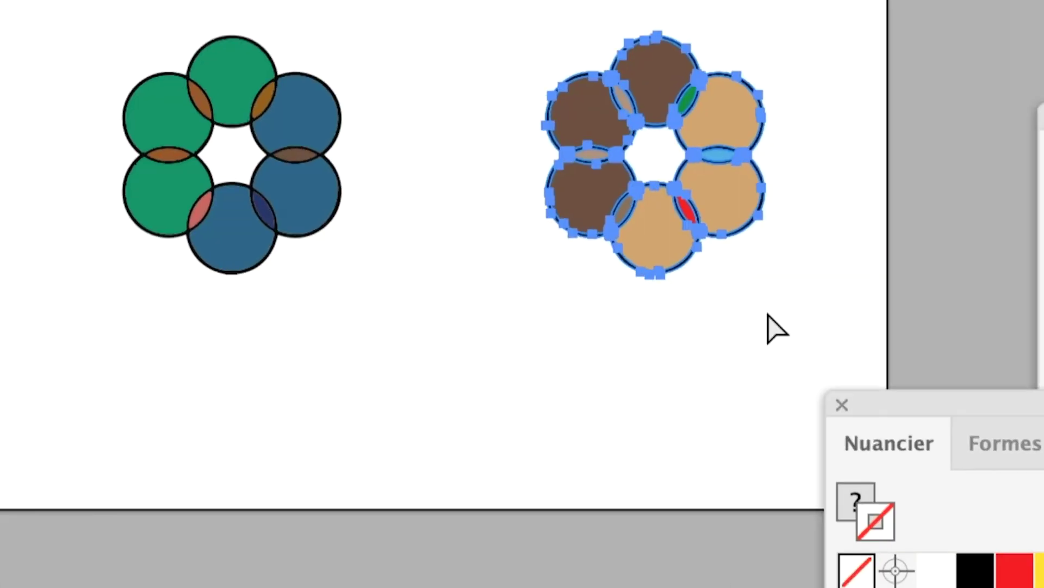
key("super+shift+b")
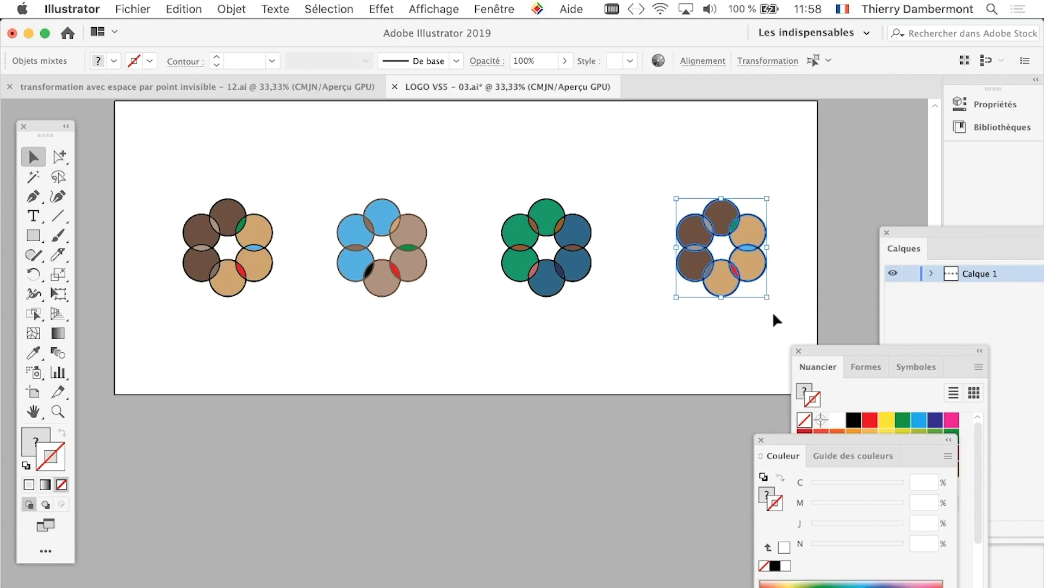
left_click_drag(765, 307, 508, 374)
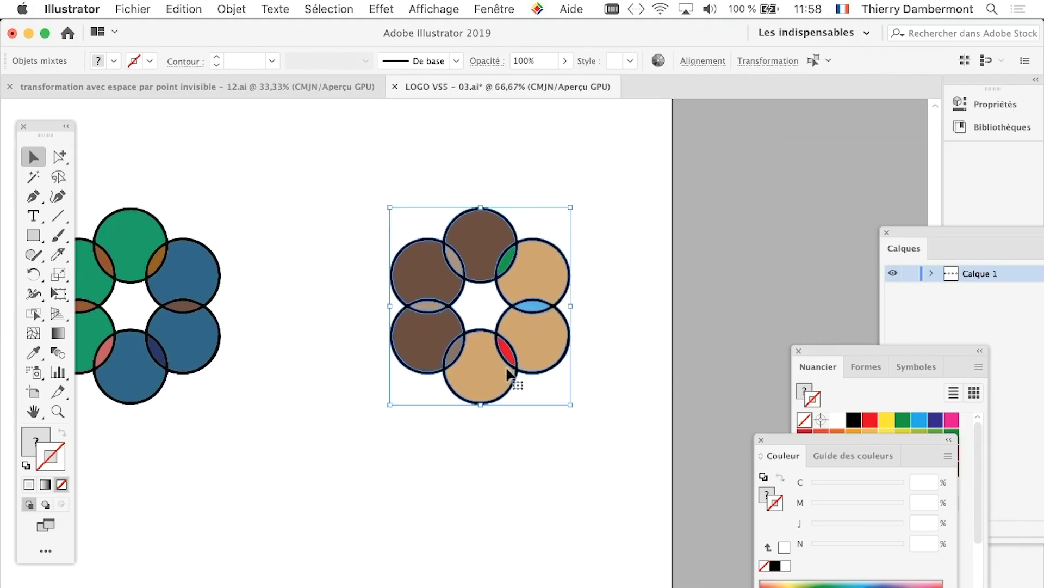
key("super+1")
scroll(457, 359, "up", 1)
scroll(471, 341, "down", 1)
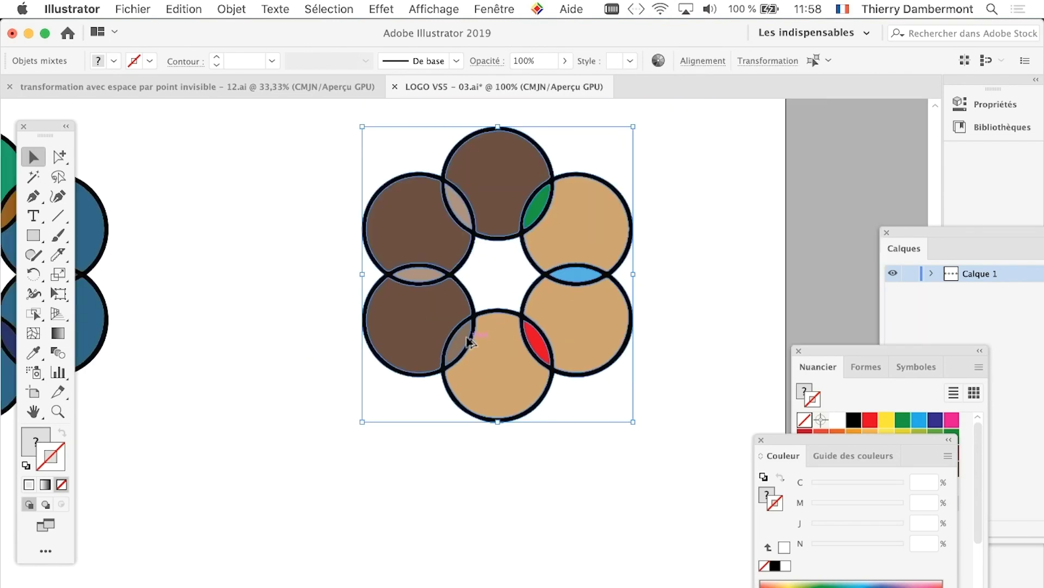
left_click_drag(513, 296, 450, 340)
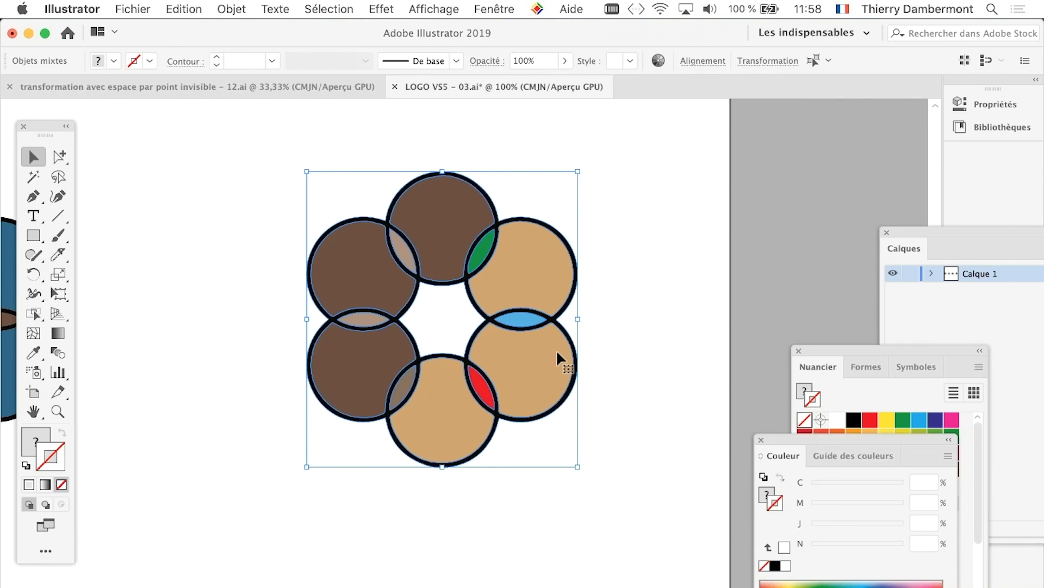
scroll(435, 326, "right", 2)
Open Recolor Artwork on the copied brown ring, cancelling once and reopening after a pan.
left_click(197, 8)
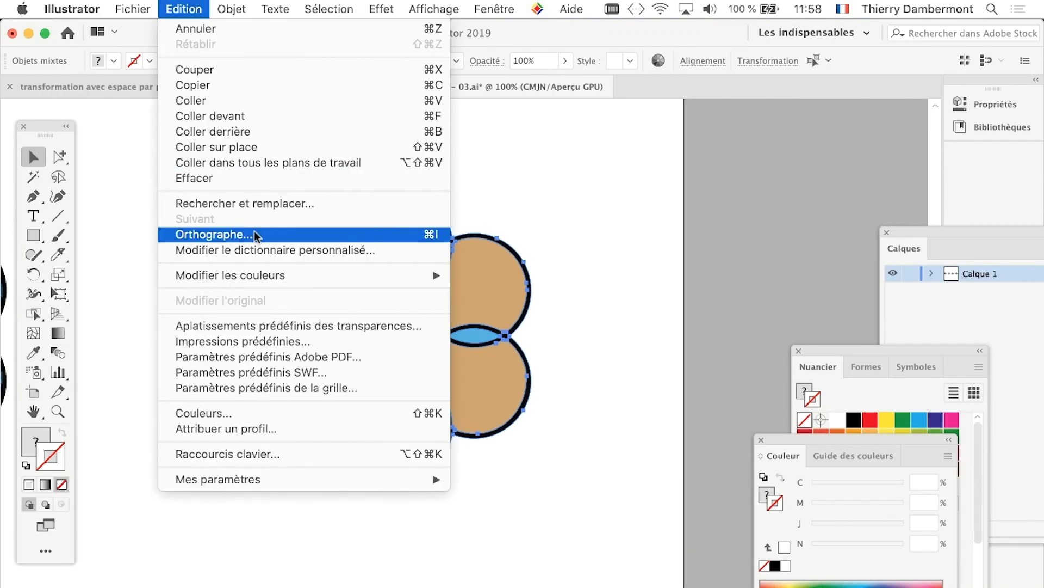
mouse_move(231, 276)
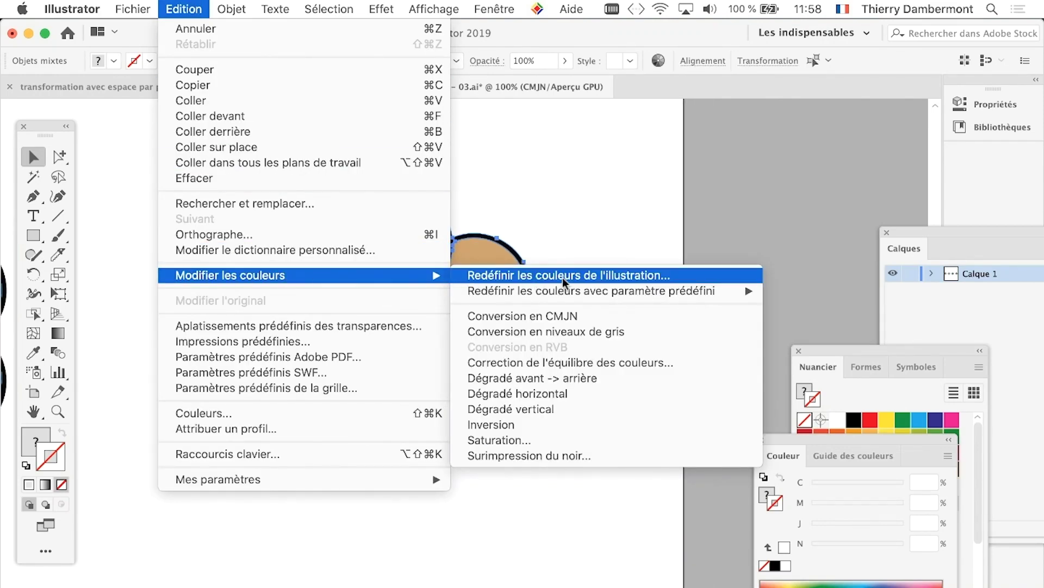
left_click(564, 277)
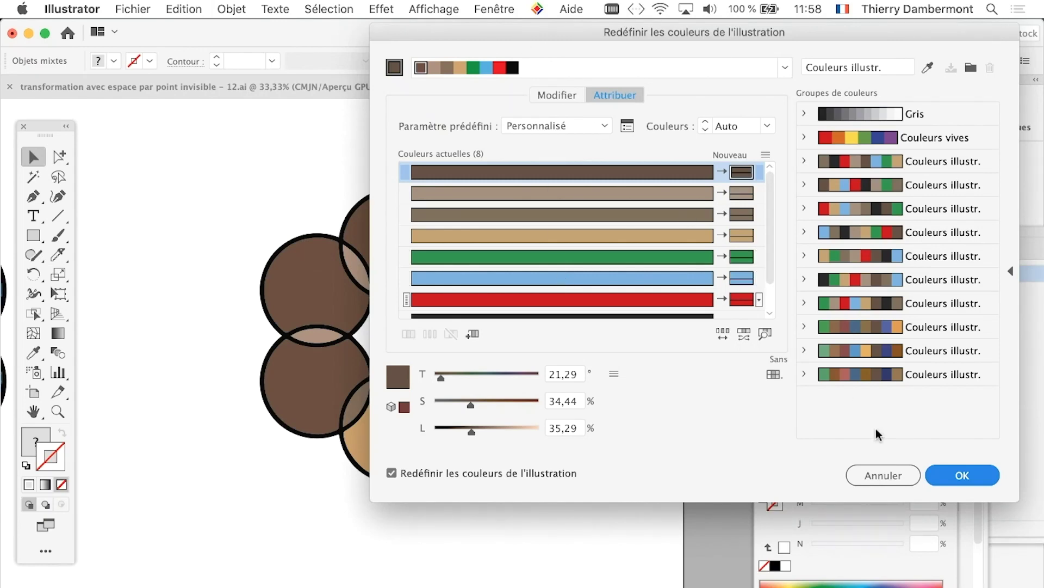
left_click(883, 475)
left_click_drag(379, 350, 210, 264)
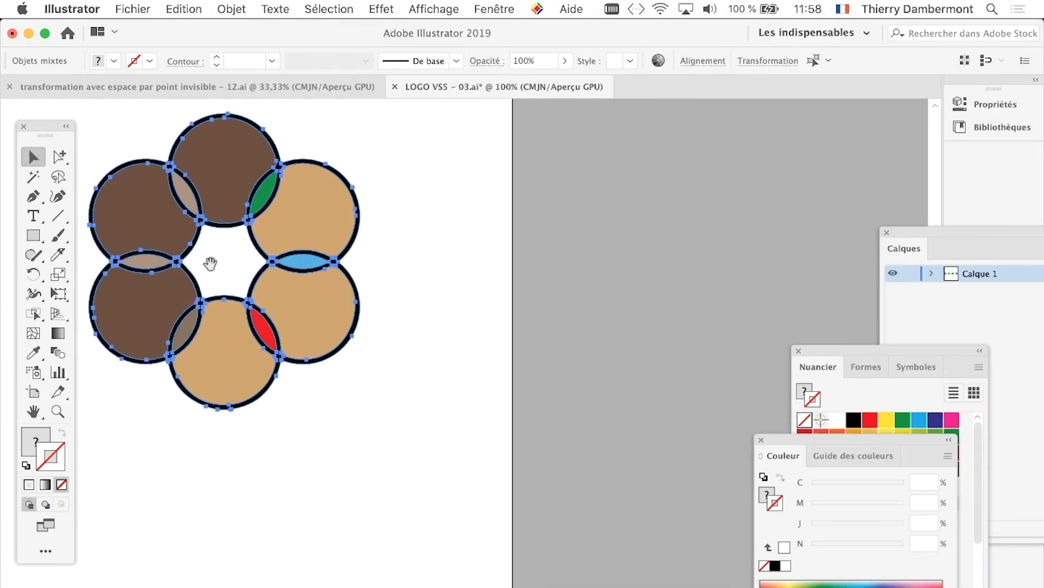
left_click(184, 9)
mouse_move(230, 275)
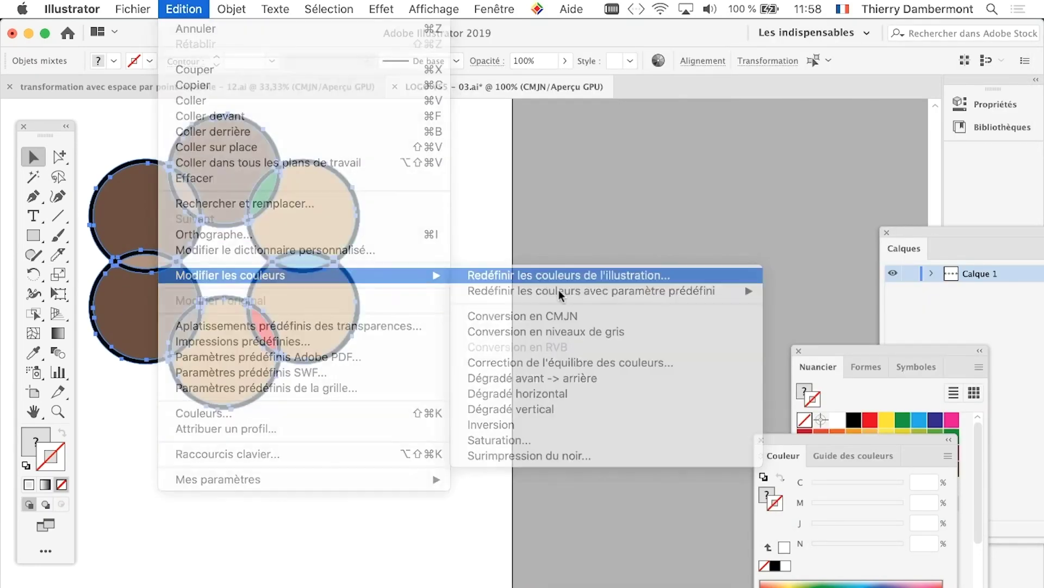
left_click(560, 275)
left_click_drag(770, 270, 770, 297)
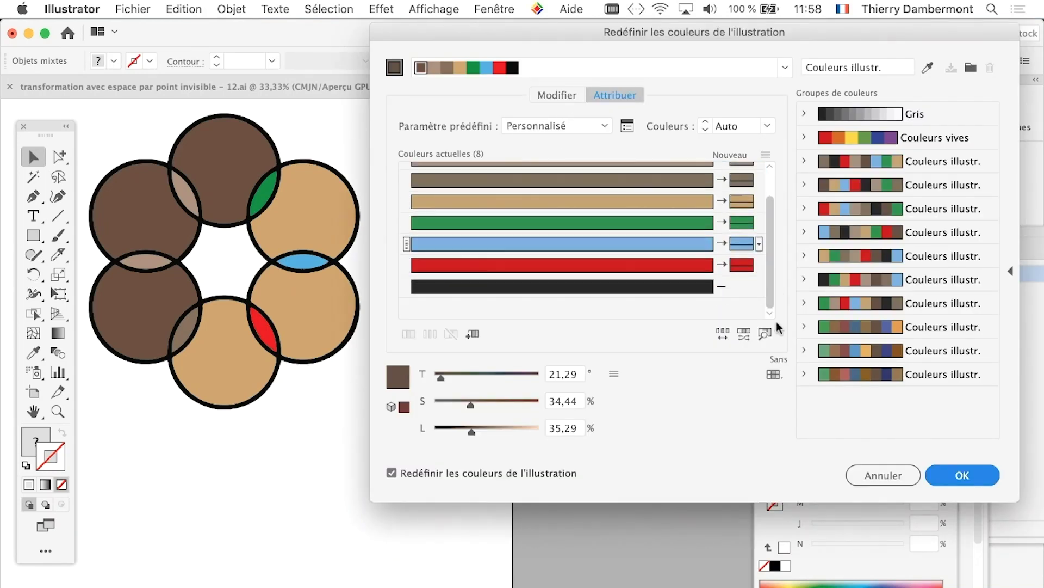
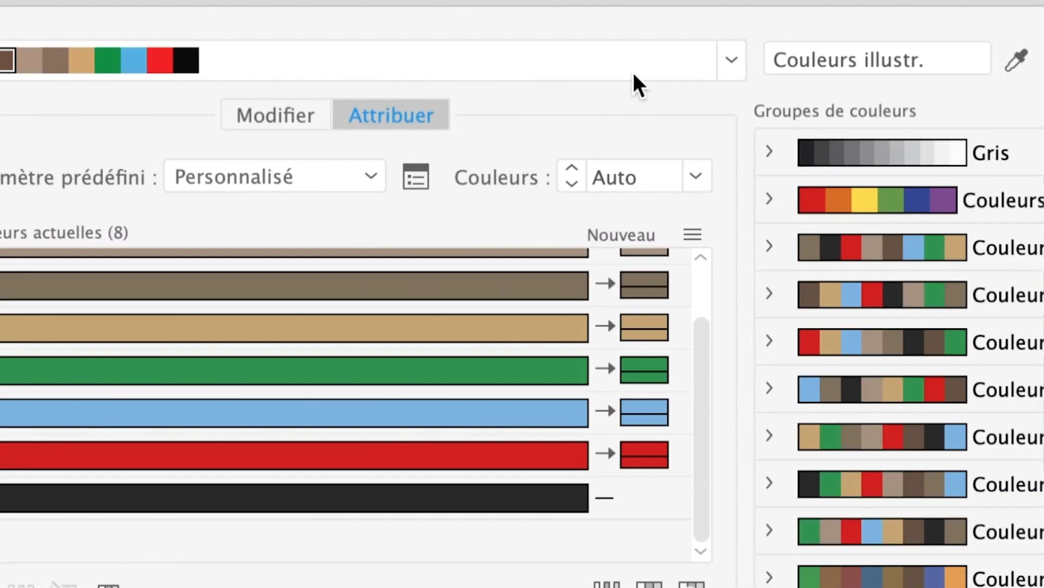
Select the tan and green active colours, then scroll through the Harmony Rules list.
left_click(732, 60)
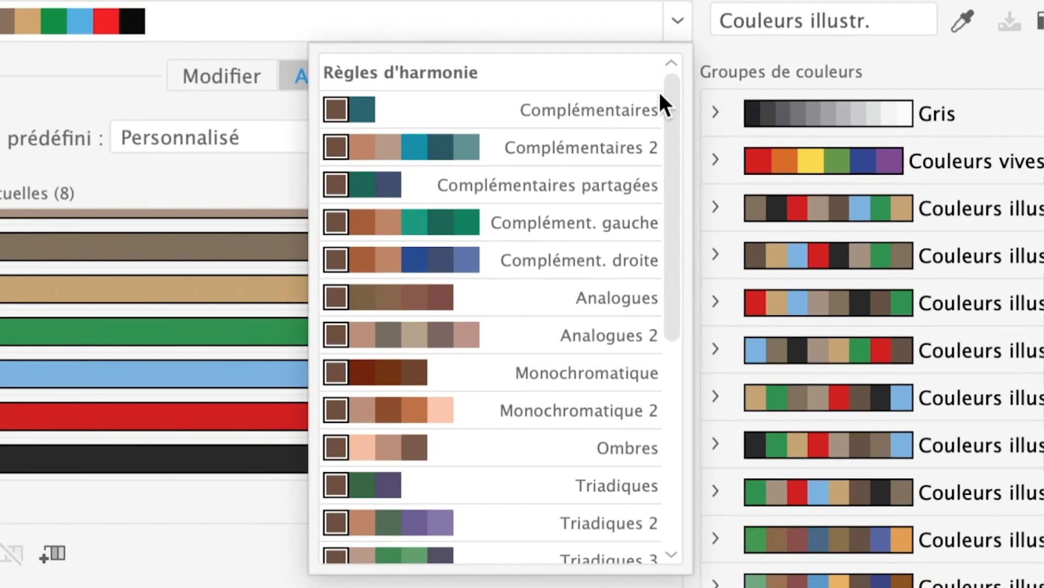
left_click(447, 70)
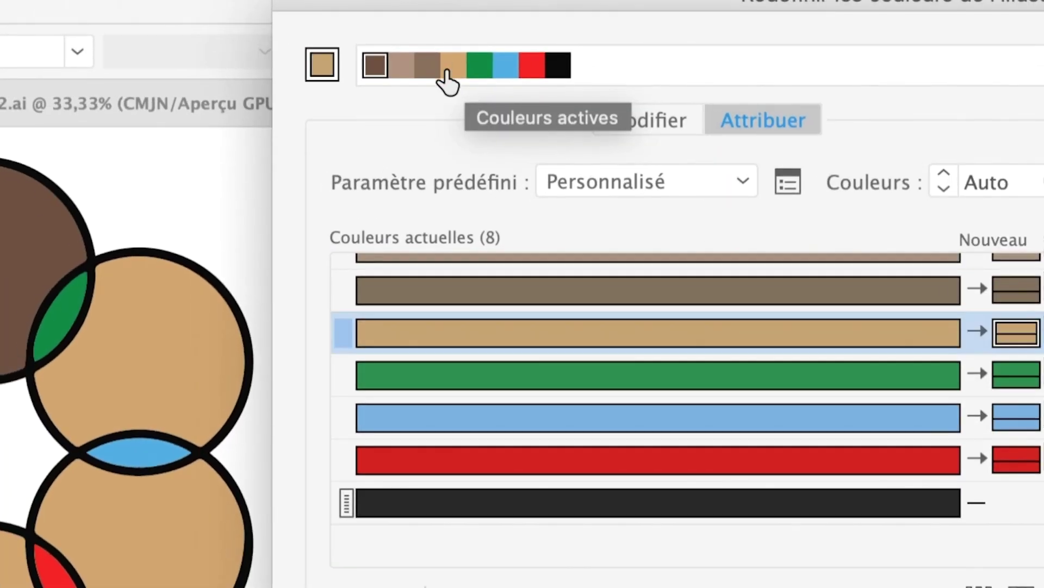
left_click(471, 69)
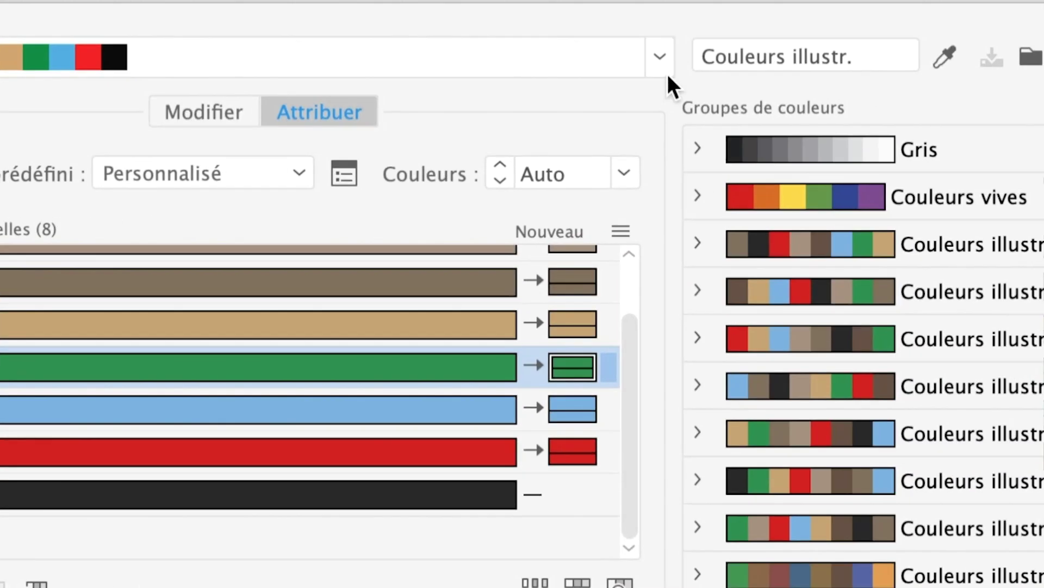
left_click(663, 70)
left_click(662, 70)
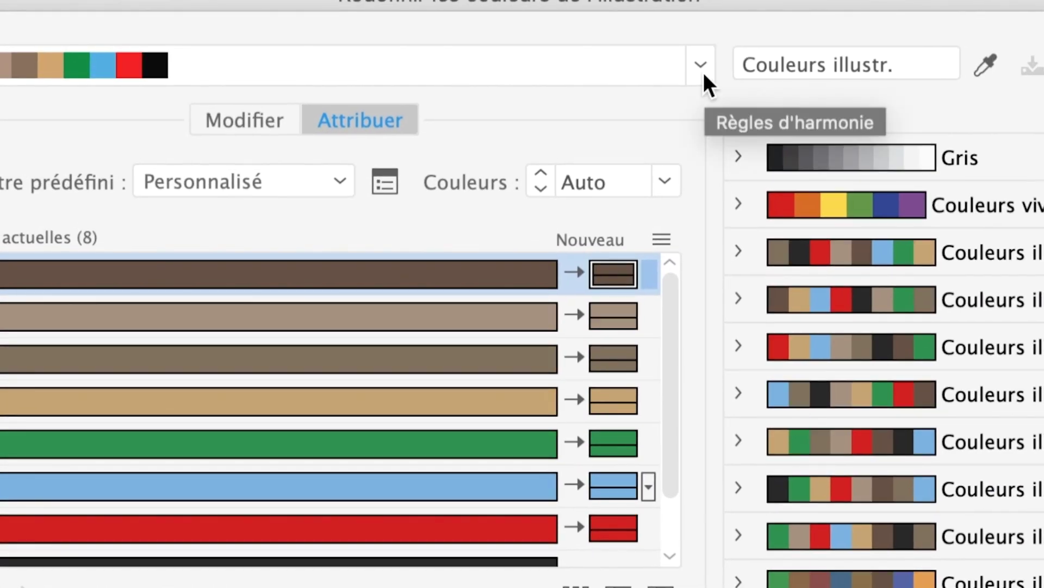
left_click(703, 74)
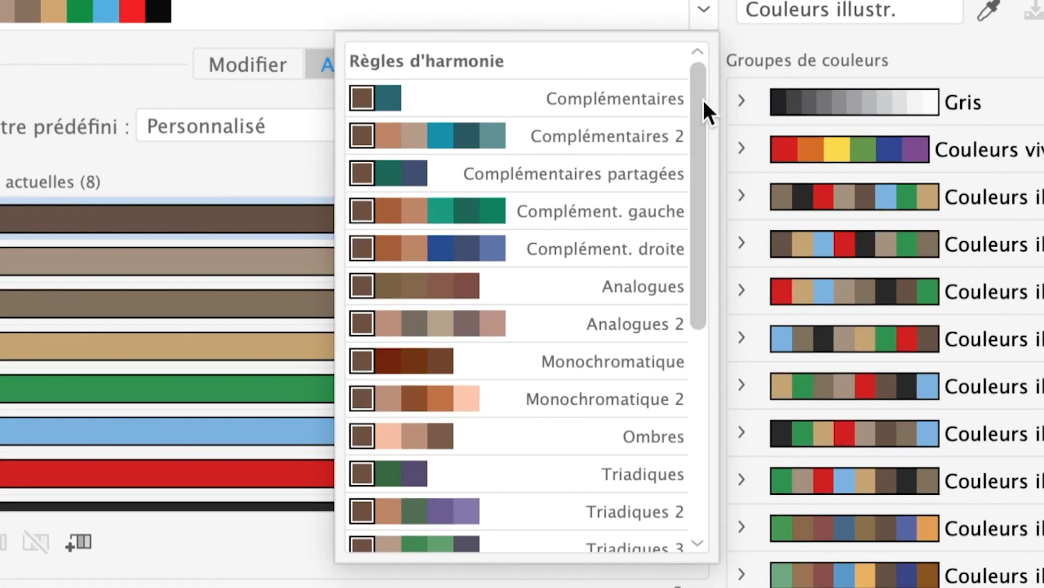
scroll(704, 102, "down", 1)
left_click_drag(704, 103, 700, 179)
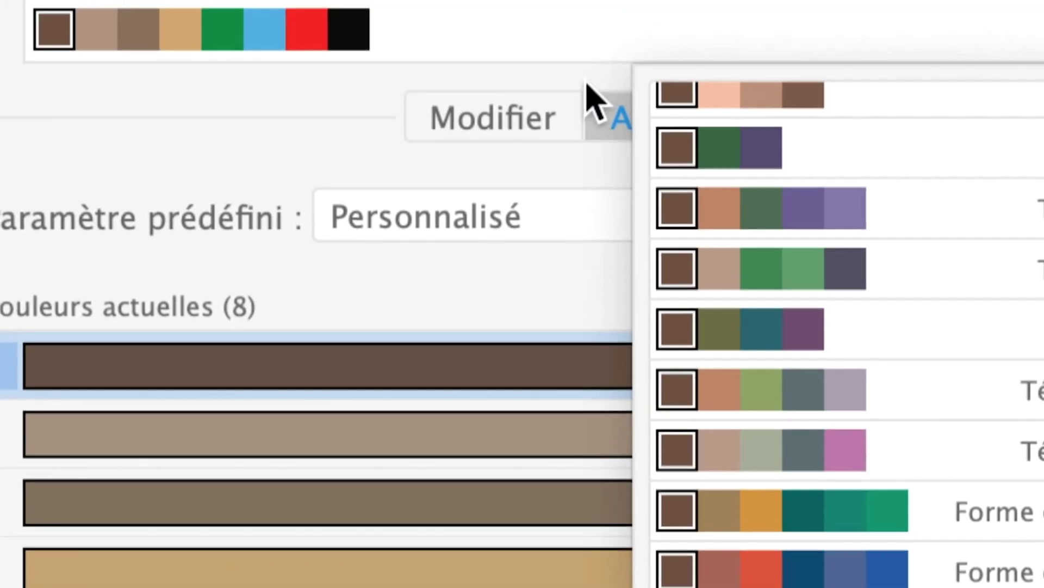
Try green as the base colour on the dark brown circles, without applying a harmony.
left_click(585, 65)
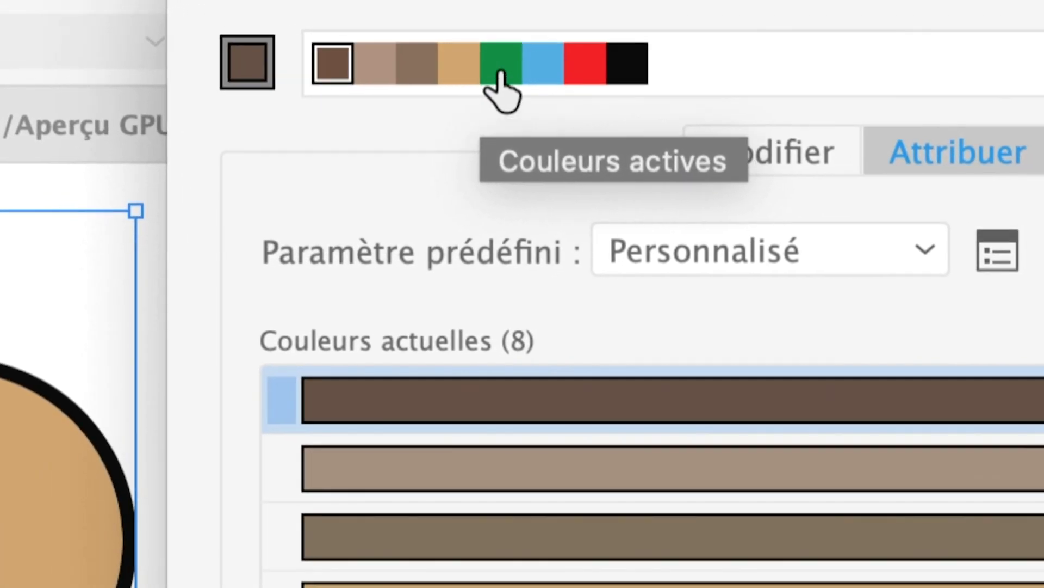
left_click(501, 76)
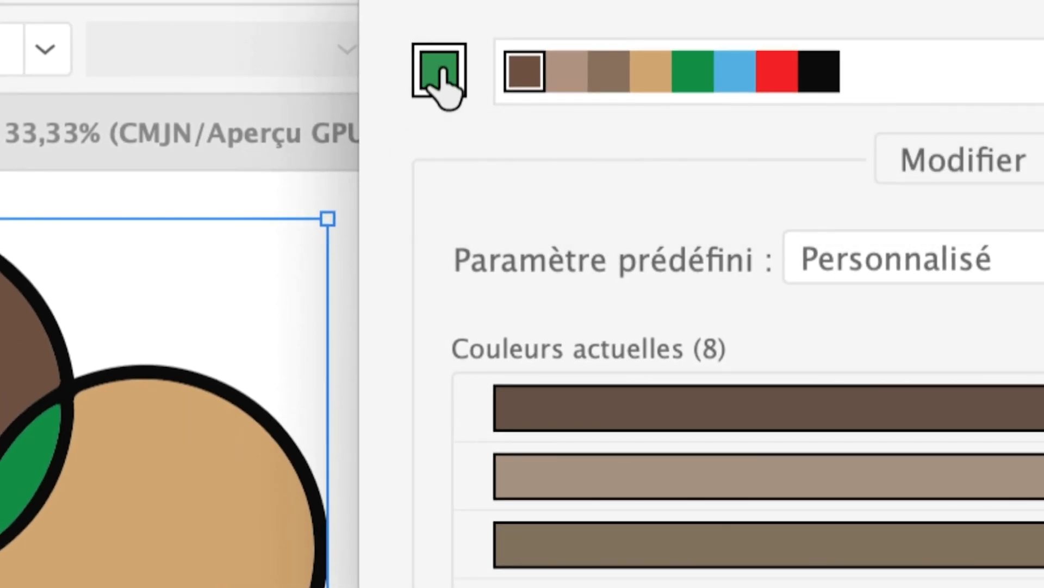
left_click(441, 73)
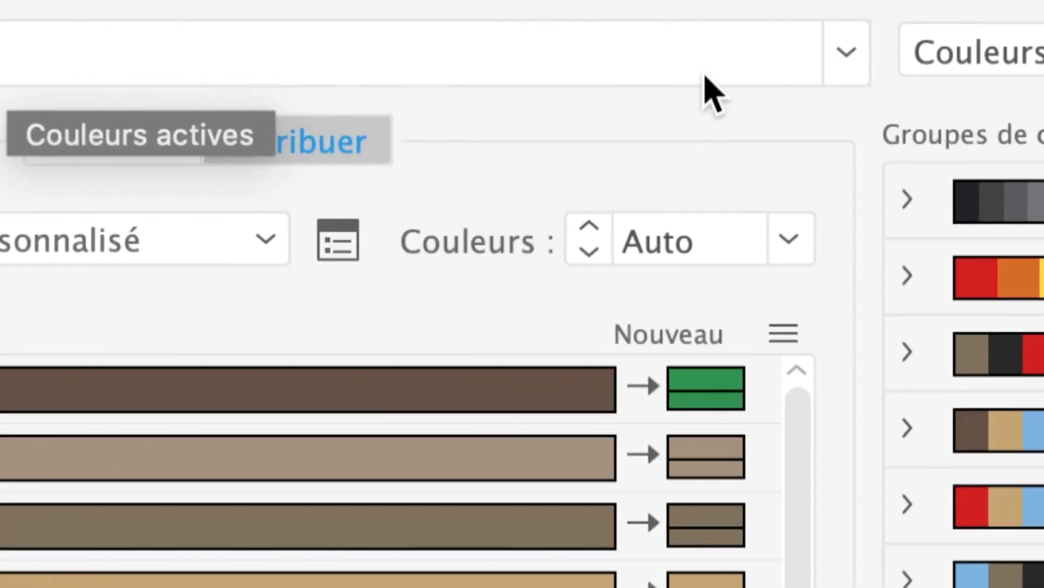
left_click(742, 70)
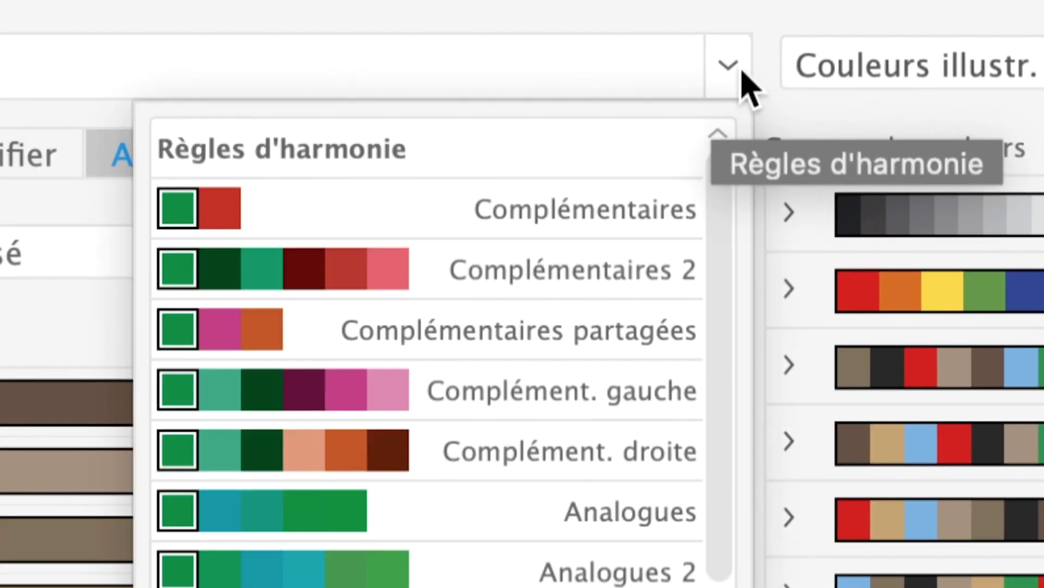
left_click(742, 70)
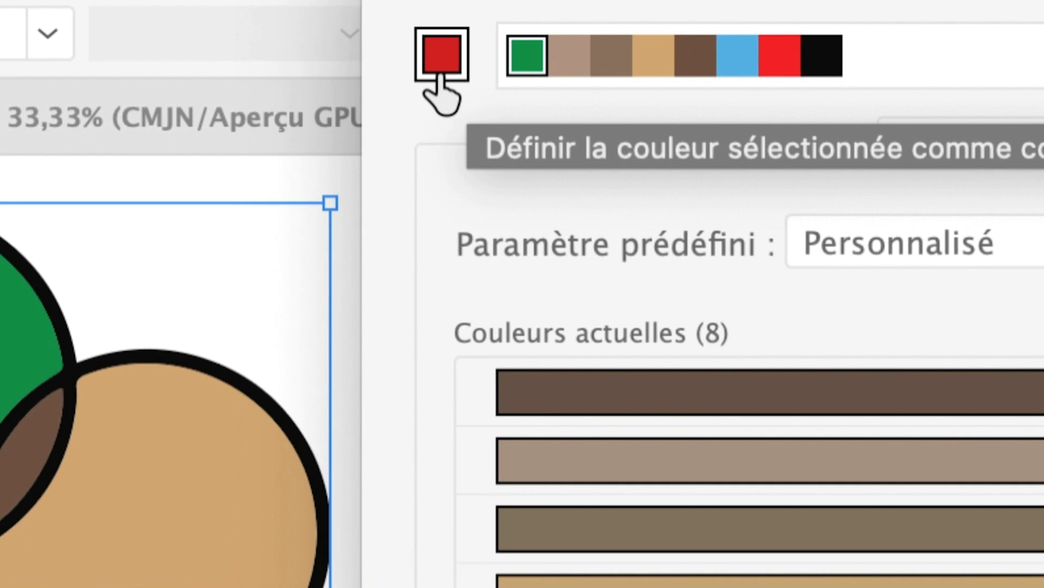
Move red to the front of the active colours and make it the base colour.
left_click(179, 65)
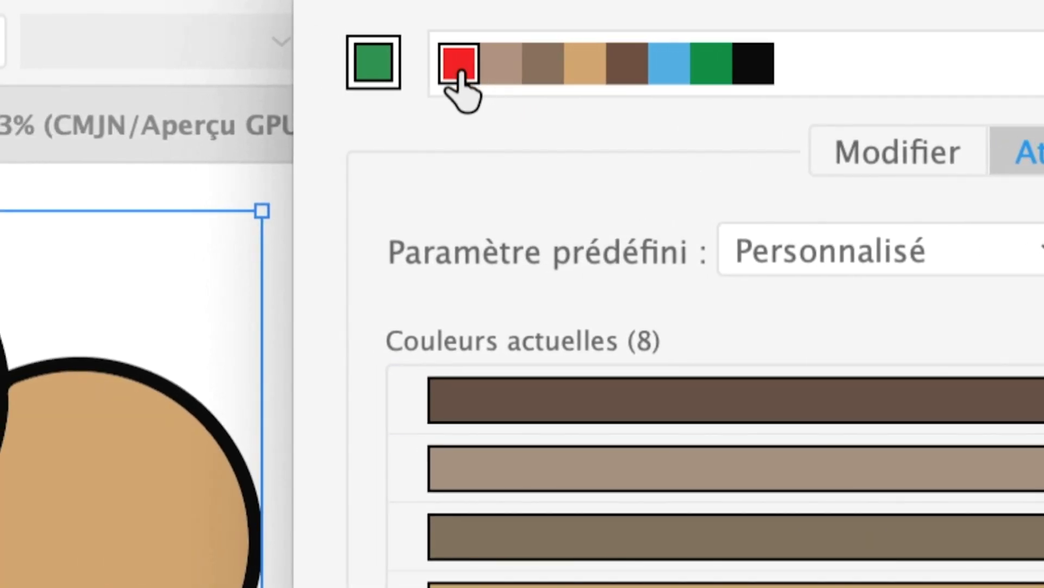
left_click(108, 54)
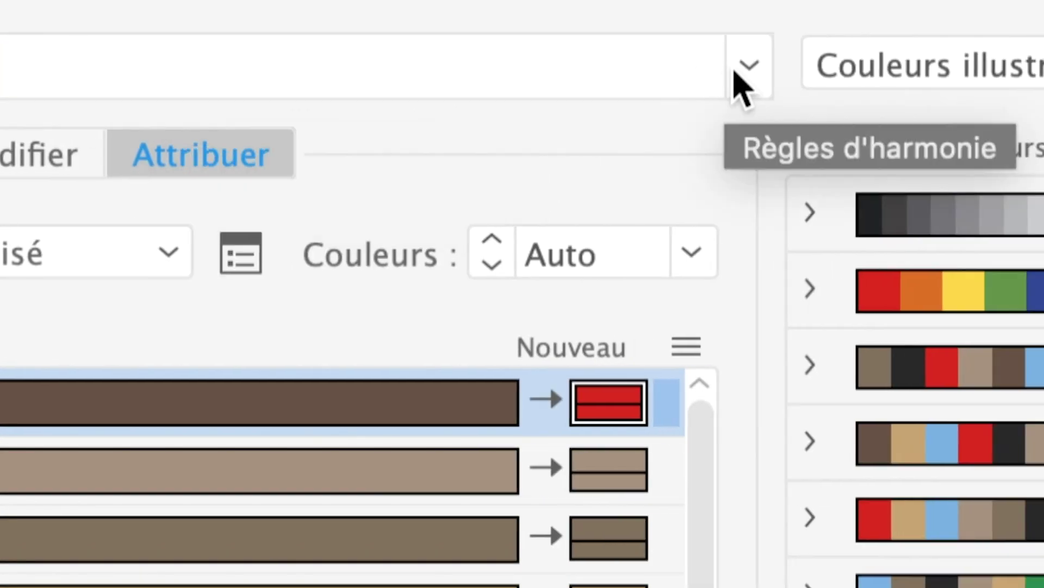
left_click(740, 69)
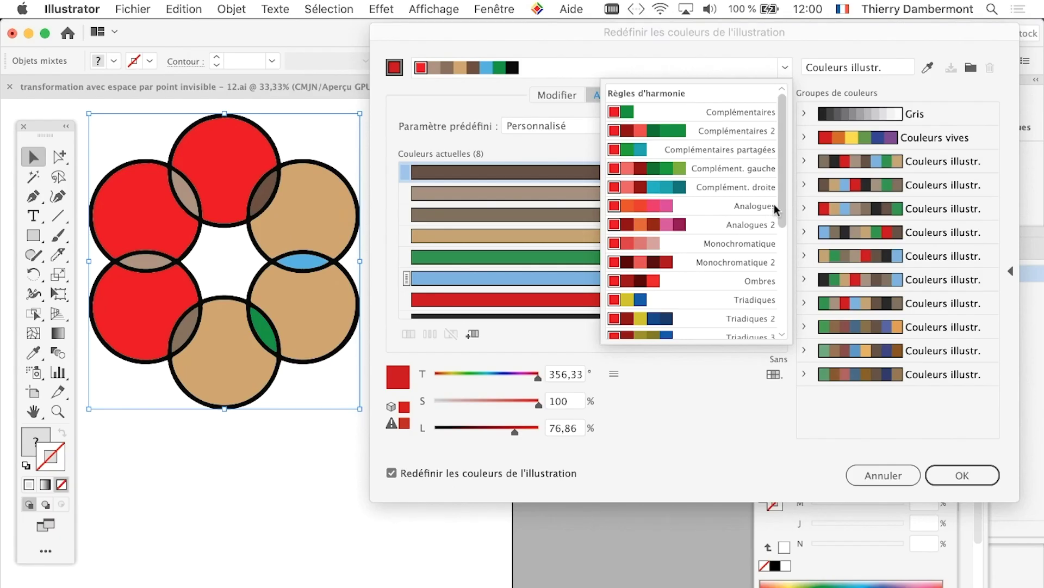
Scroll through the red-based harmony rules, then close the list without choosing one.
scroll(784, 226, "down", 2)
scroll(785, 226, "down", 5)
scroll(791, 234, "up", 5)
scroll(794, 218, "up", 4)
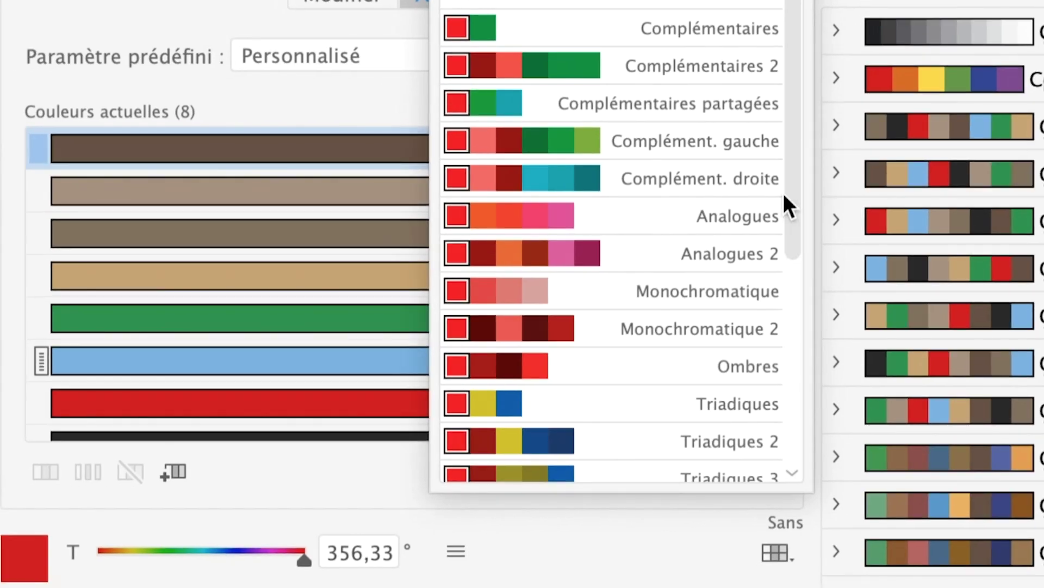
scroll(787, 187, "down", 1)
scroll(787, 191, "up", 1)
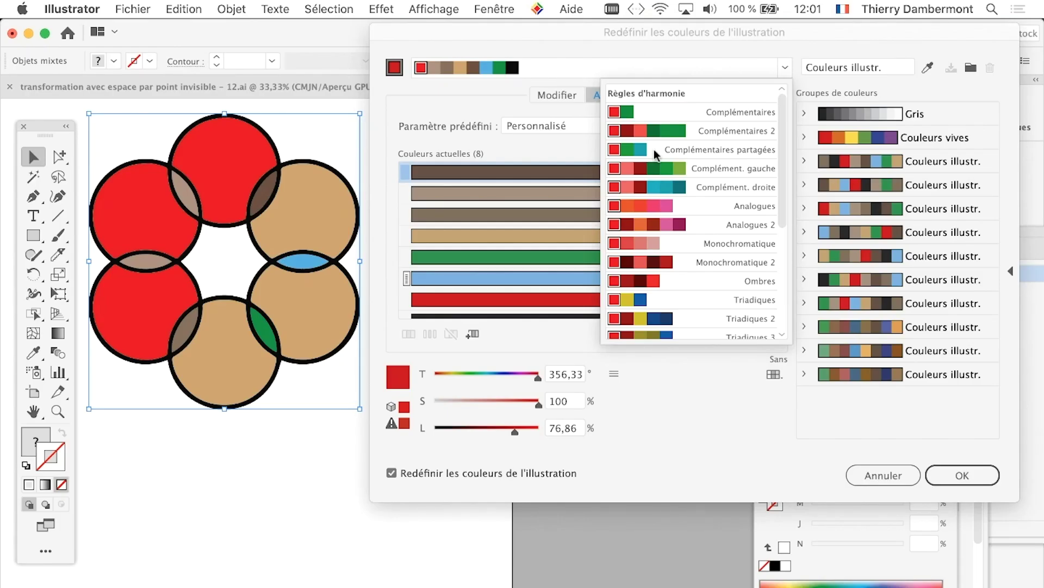
left_click(352, 284)
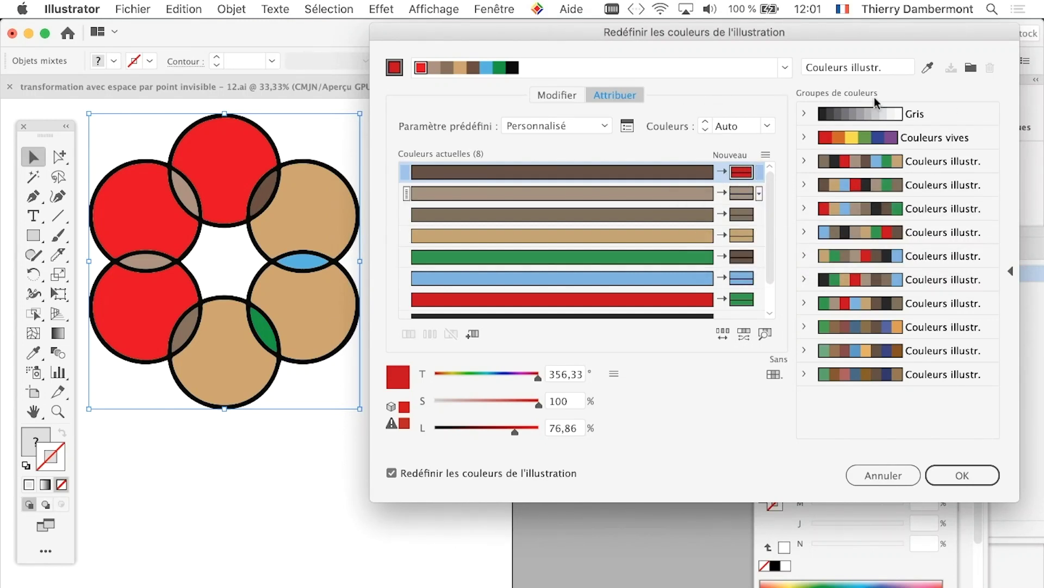
Save the red colours as a group, apply Complément. droite, and save that group too.
left_click(971, 68)
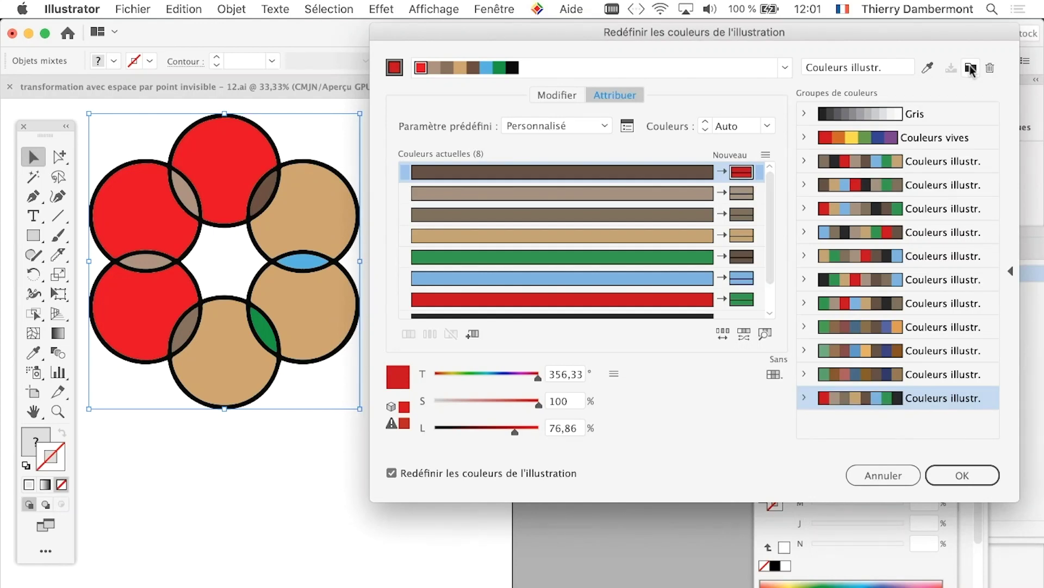
left_click(785, 68)
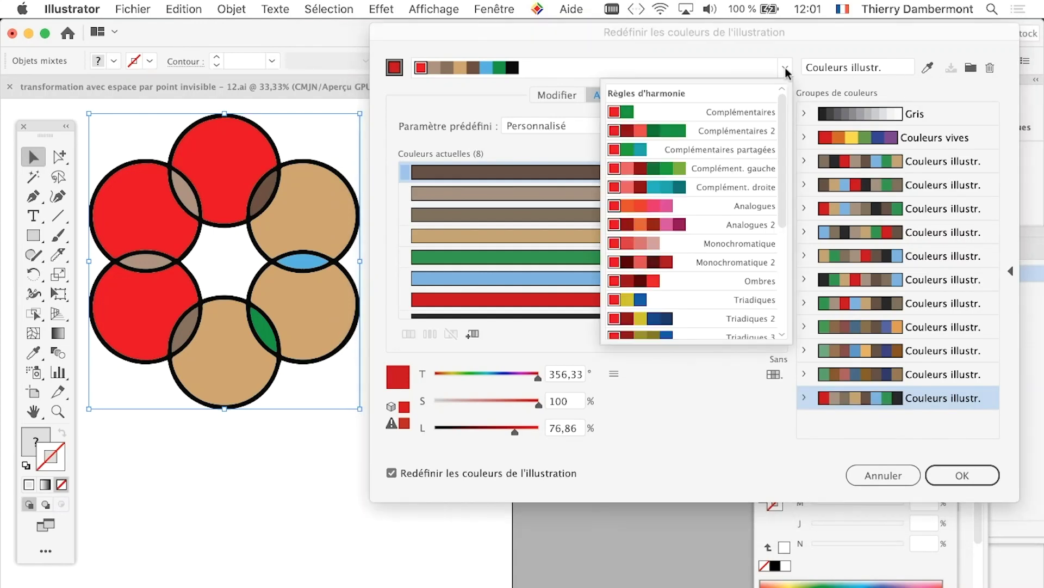
left_click(697, 187)
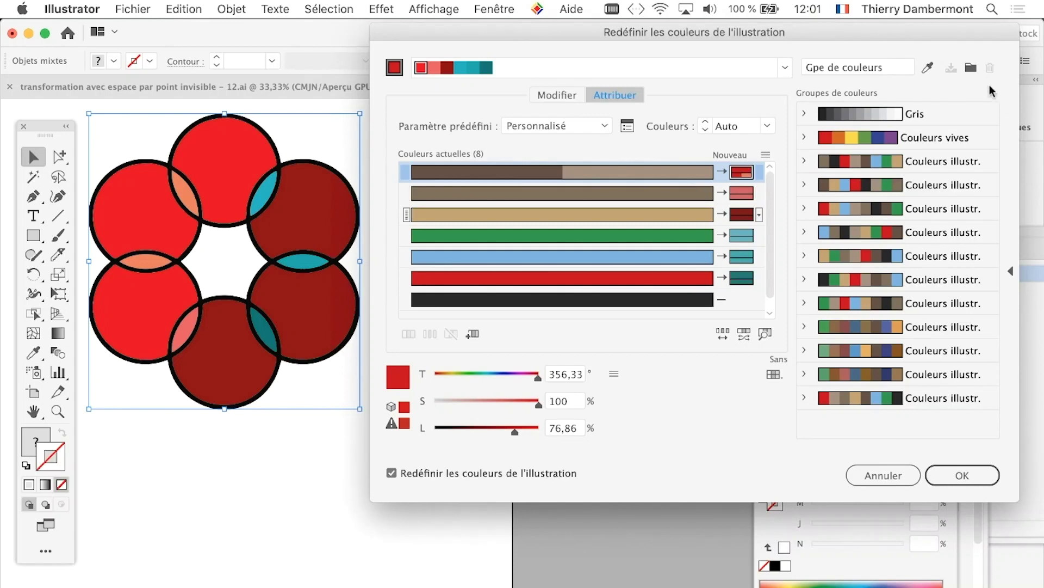
left_click(971, 68)
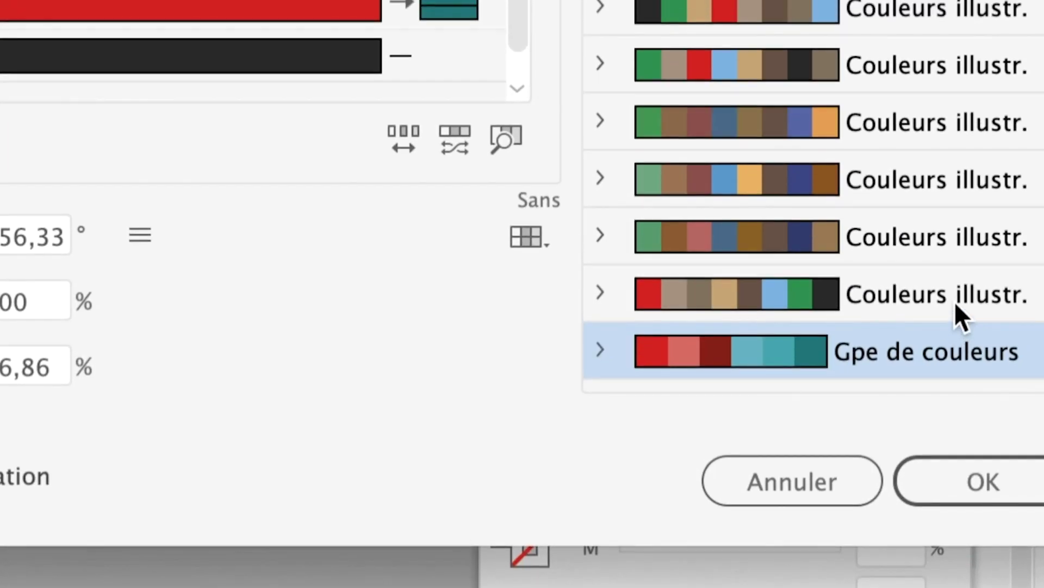
Compare the saved colour groups, then apply the Triadiques 2 harmony to the ring.
left_click(953, 302)
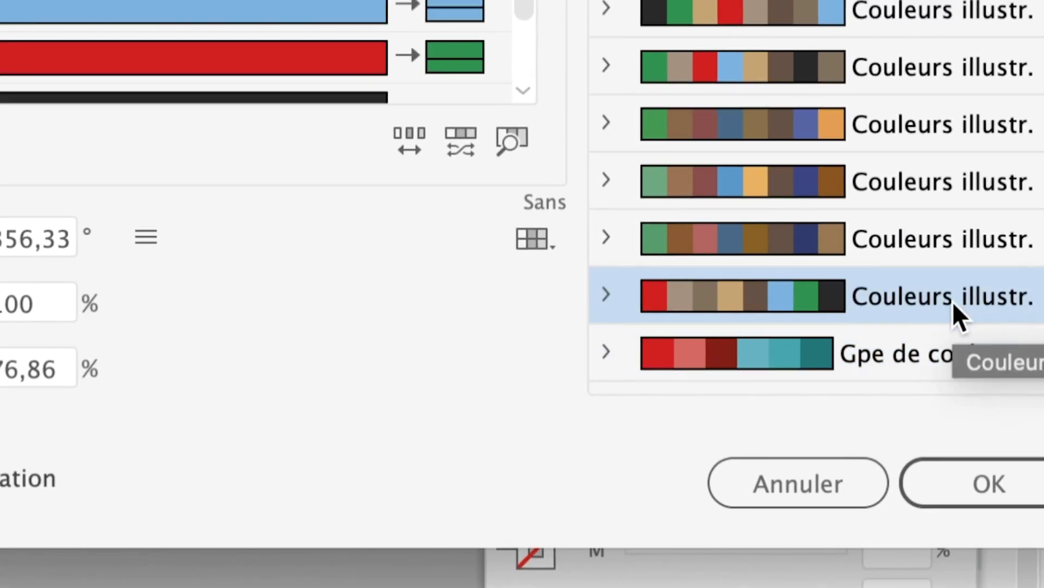
left_click(955, 324)
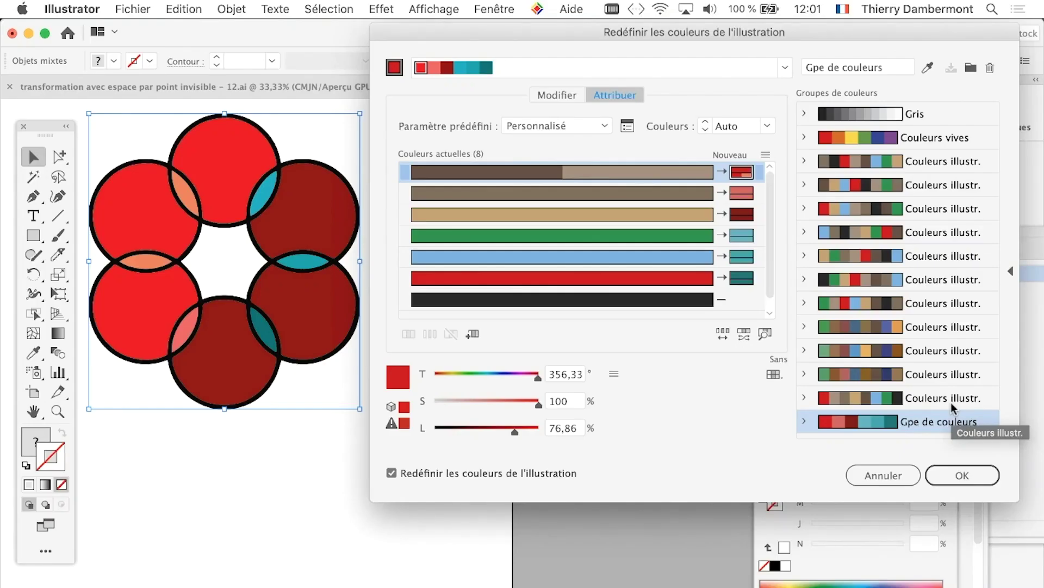
left_click(954, 405)
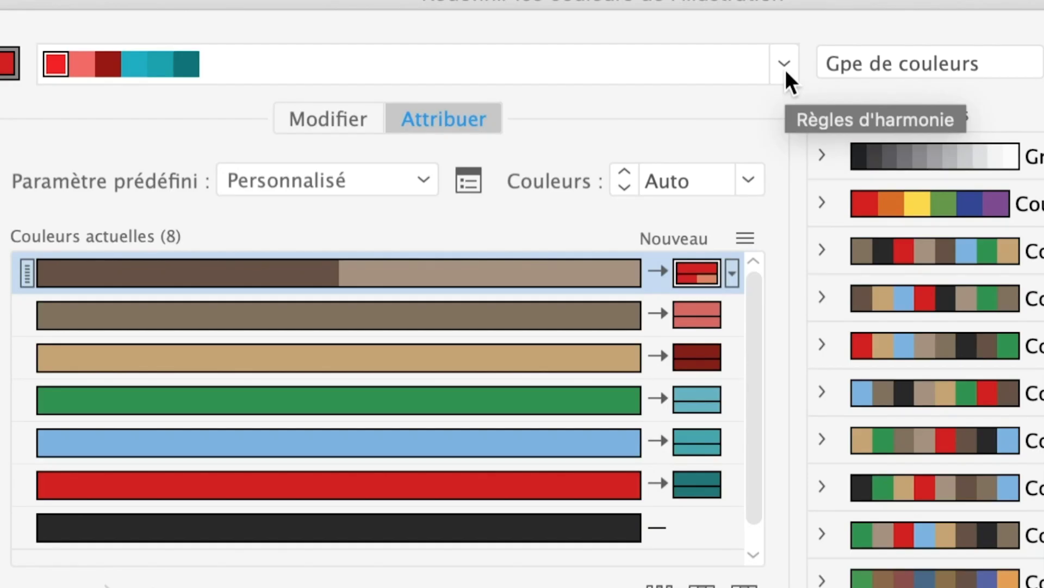
left_click(785, 70)
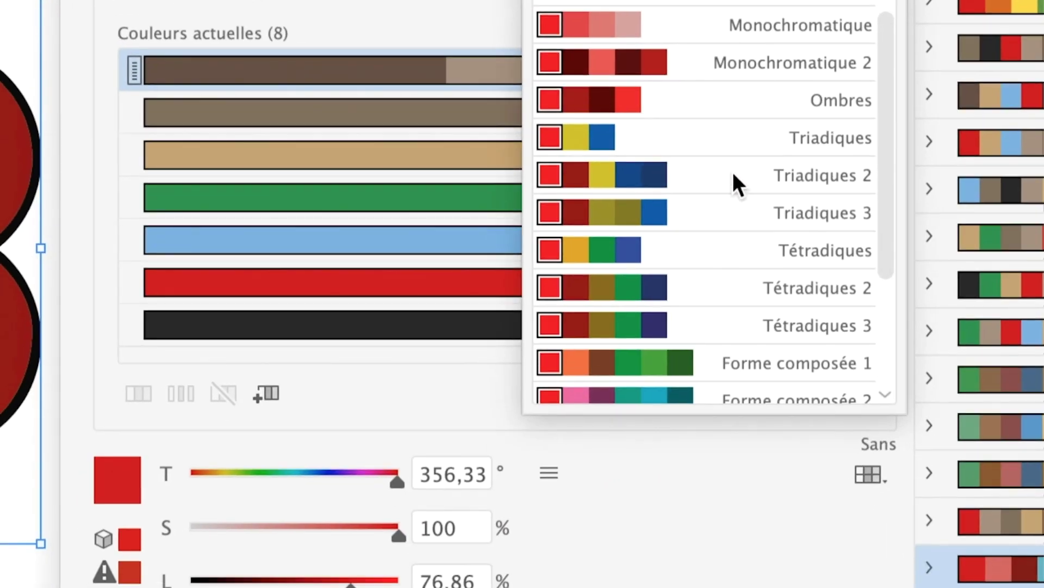
left_click(689, 243)
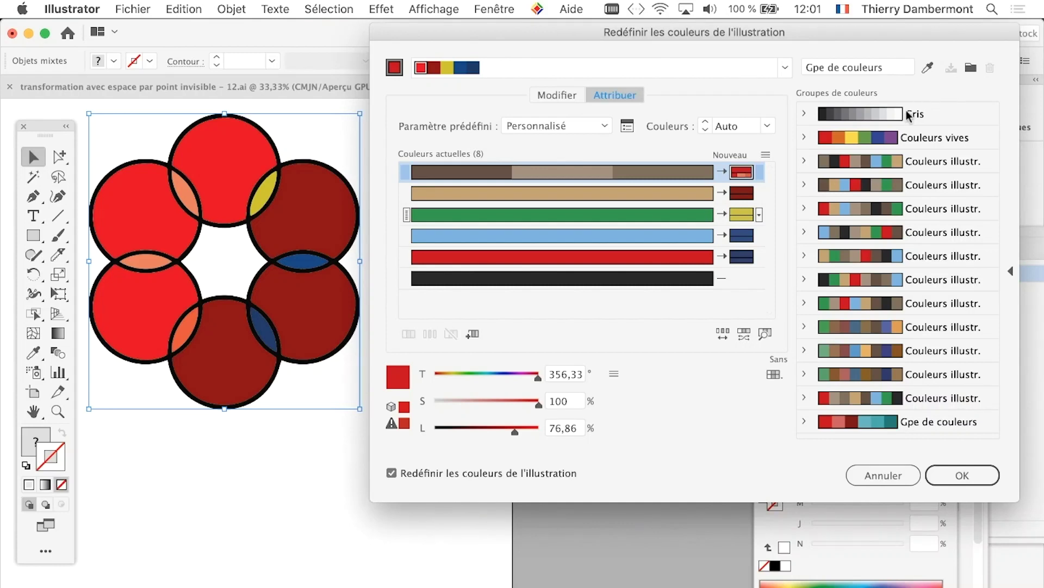
Save the triadic group, try Contraste élevé 4, then apply Pentagramme and save it as a group.
left_click(971, 68)
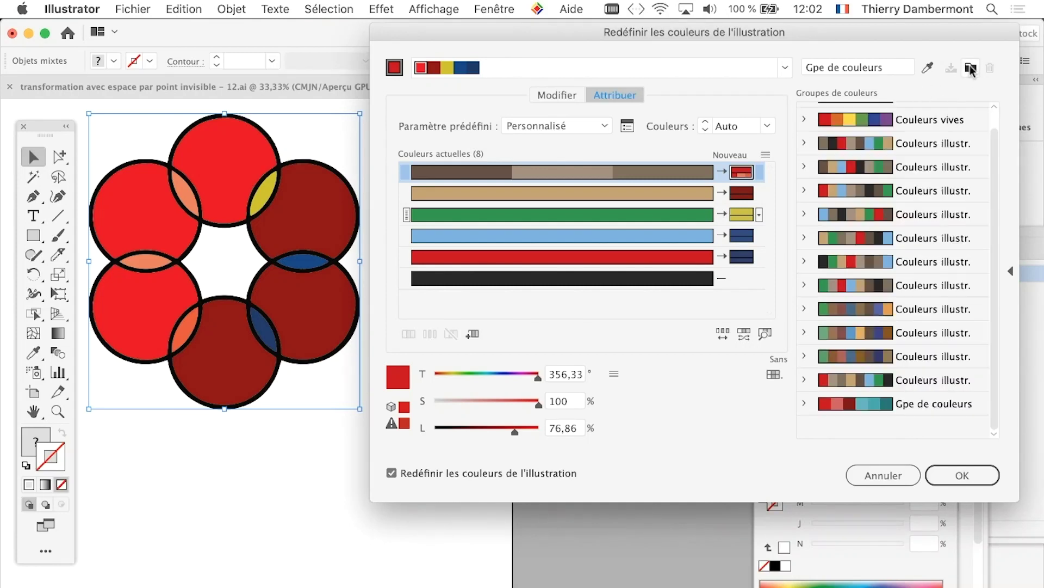
left_click(787, 73)
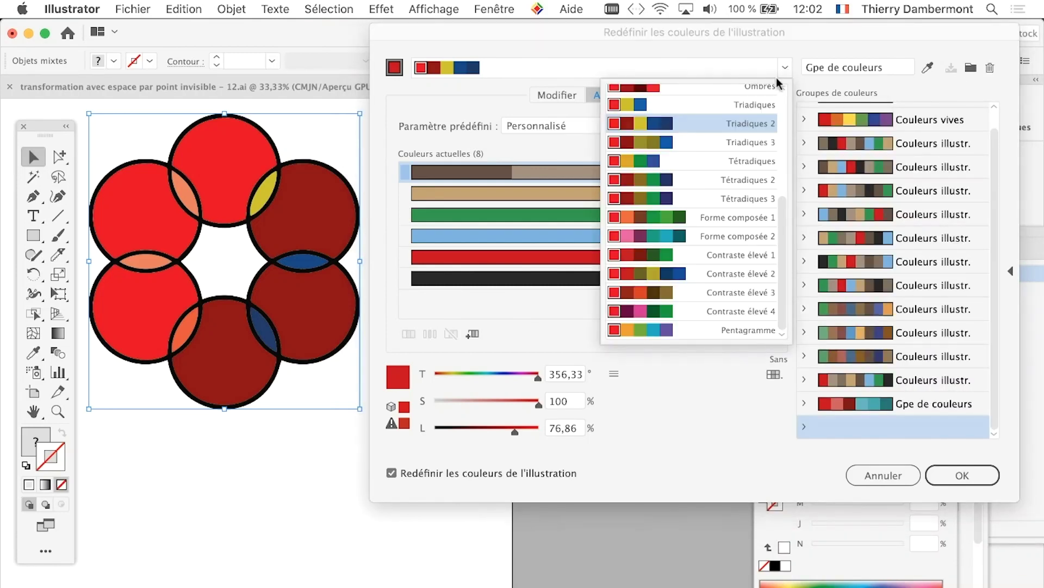
left_click(720, 304)
left_click(785, 67)
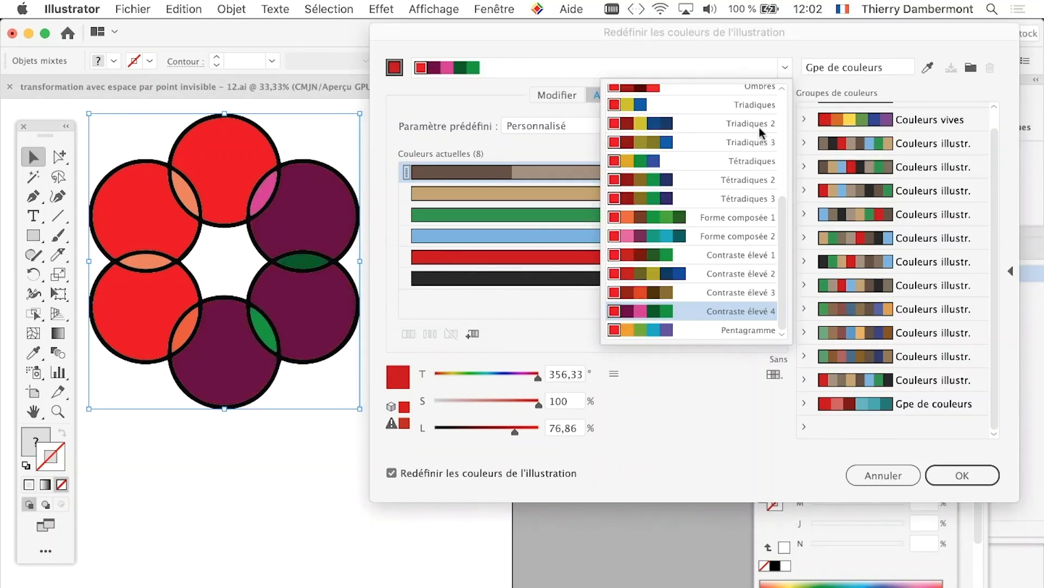
left_click(708, 329)
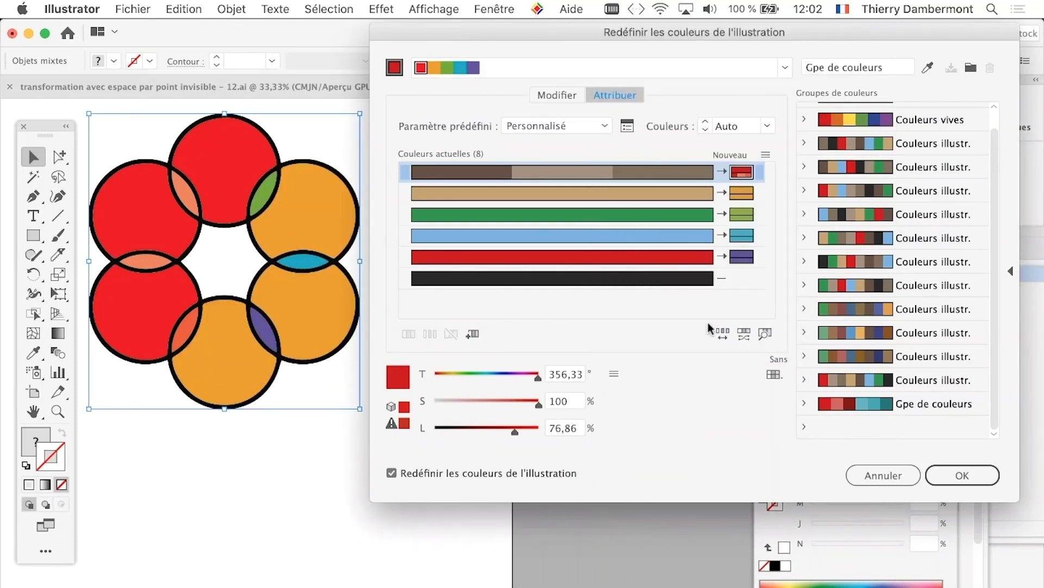
left_click(952, 70)
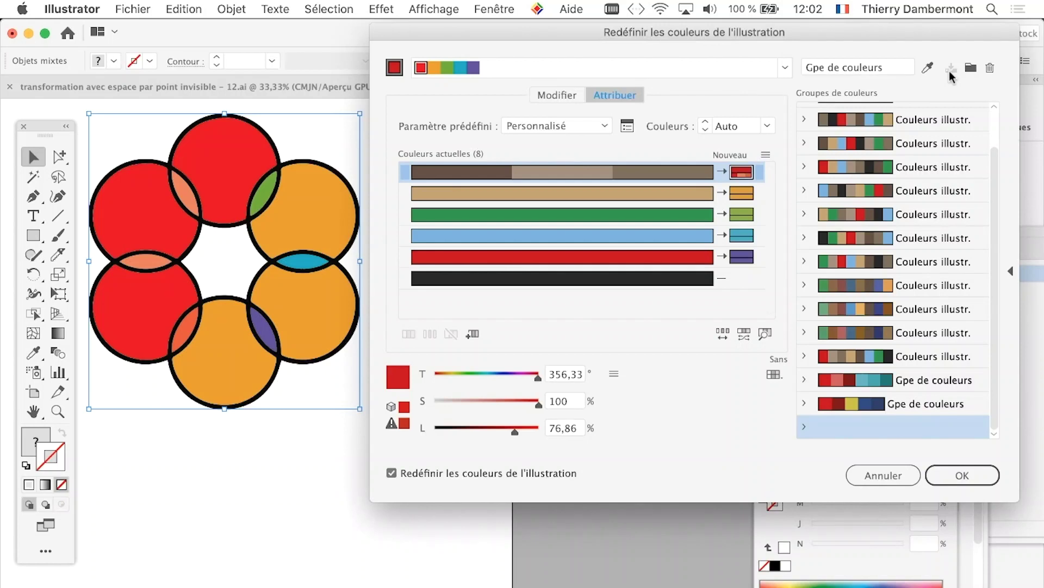
mouse_move(723, 333)
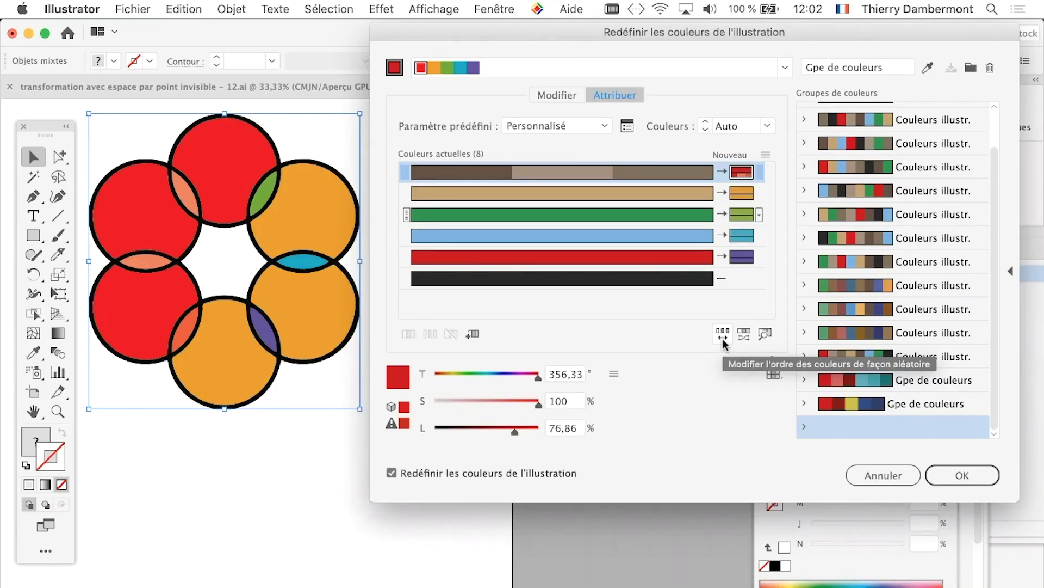
Randomly reshuffle the colour order until the circles are orange and red.
left_click(723, 338)
left_click(722, 339)
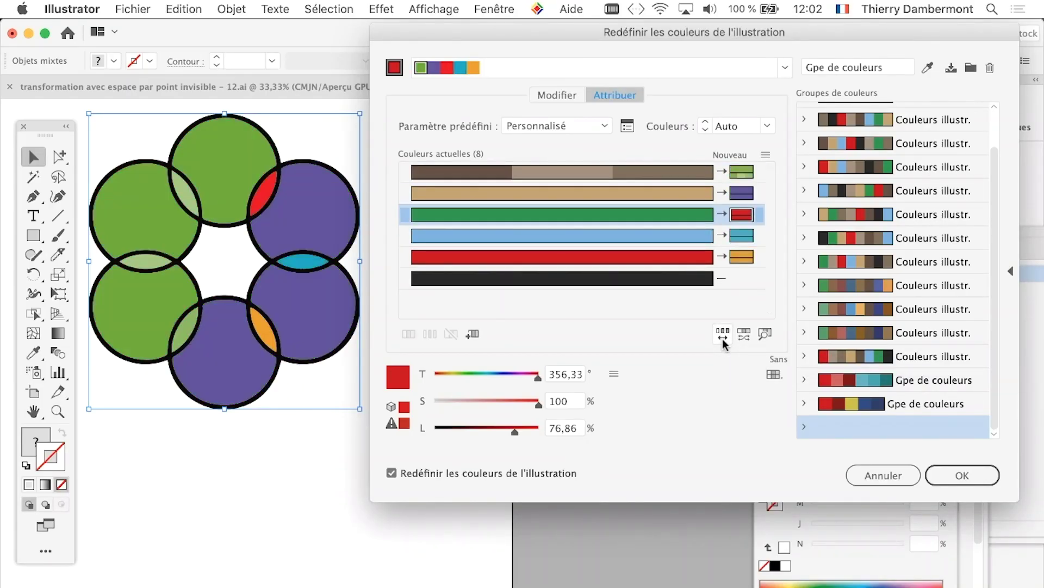
left_click(723, 339)
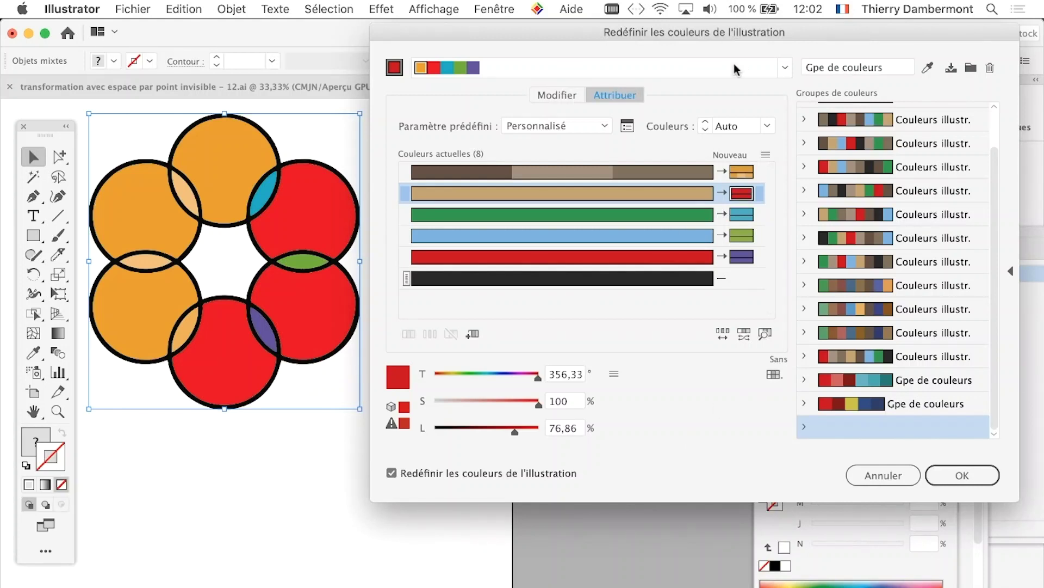
left_click(784, 68)
Apply Contraste élevé 2, then zoom out to 16.67% to see all four flower logos.
left_click(710, 274)
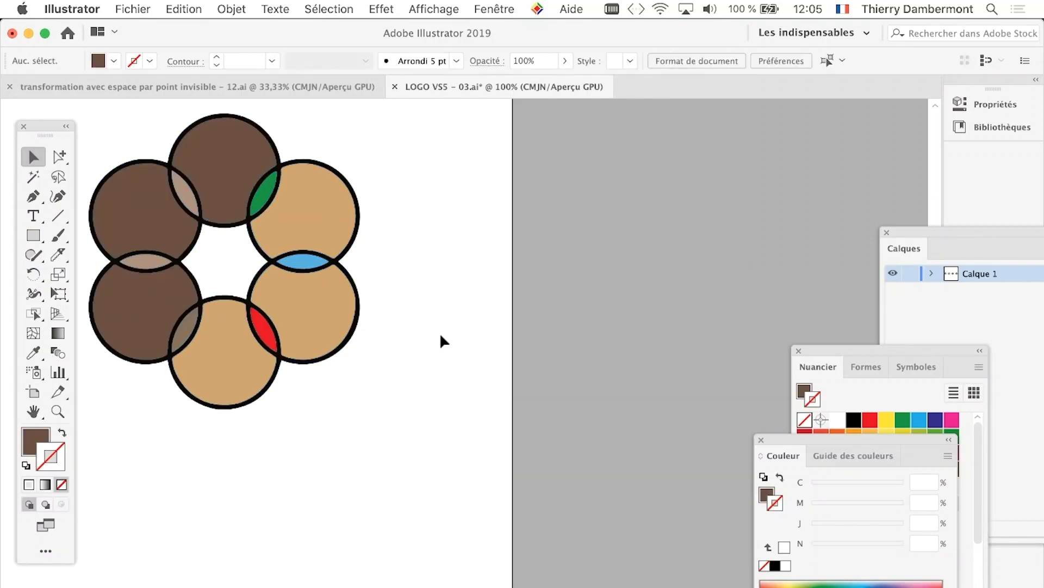
scroll(440, 331, "down", 1)
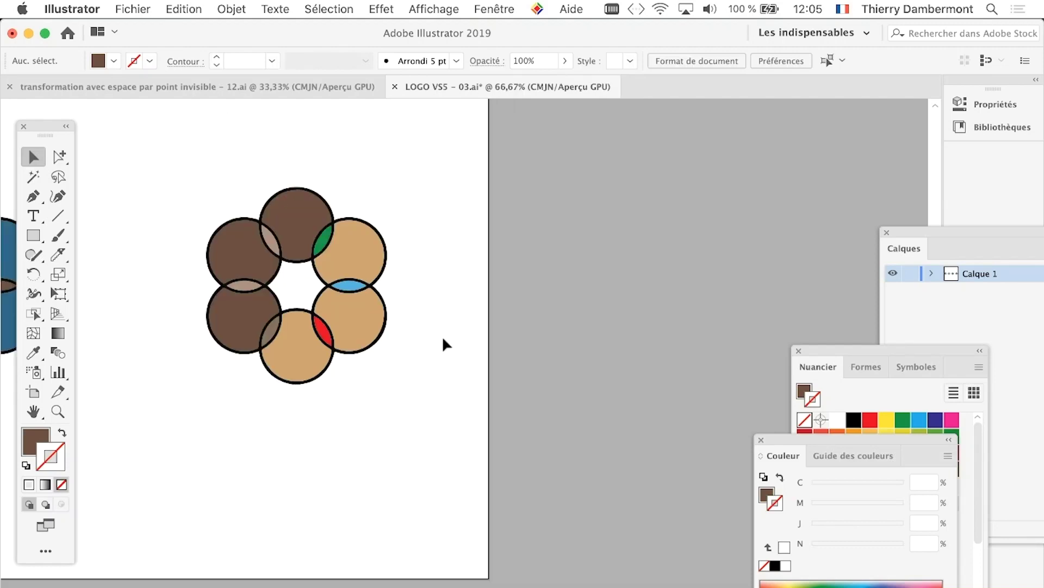
scroll(442, 335, "down", 1)
scroll(442, 338, "down", 1)
scroll(443, 339, "down", 2)
scroll(460, 308, "down", 1)
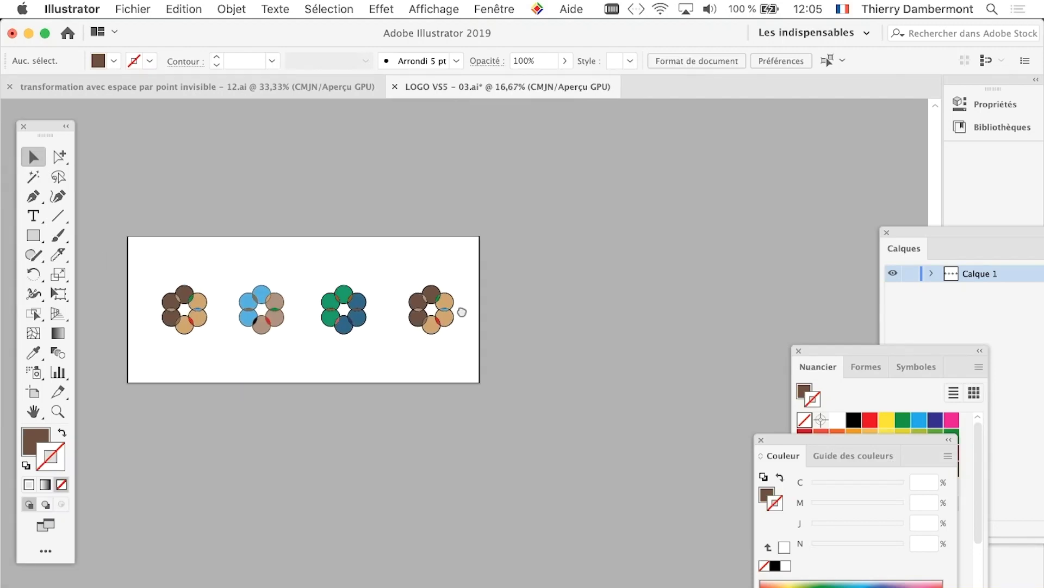
scroll(460, 308, "down", 3)
Stretch the artboard's right edge to 1009.68 mm wide, then zoom back in on the brown ring.
left_click(34, 392)
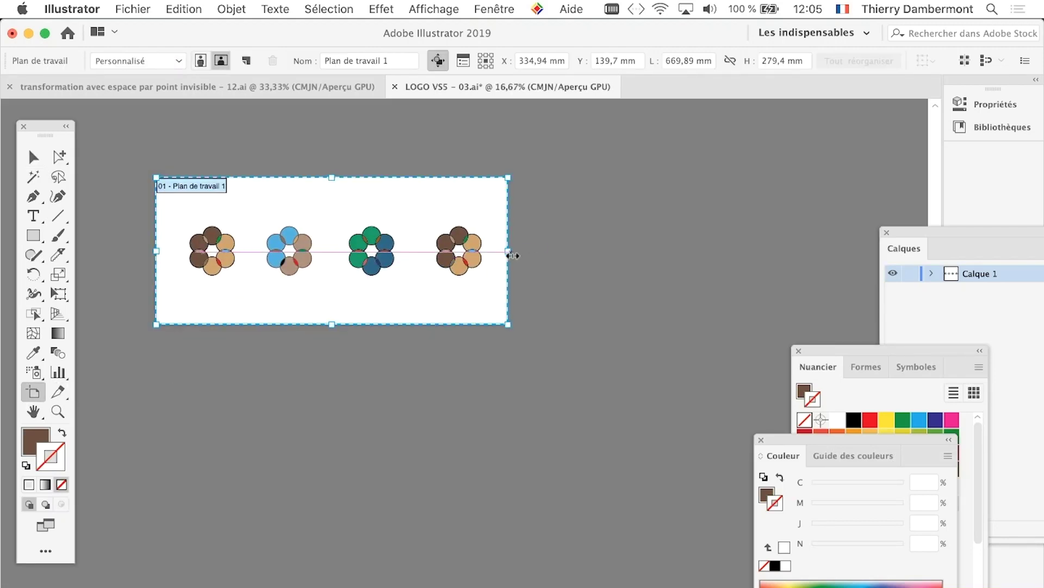
left_click_drag(508, 250, 685, 251)
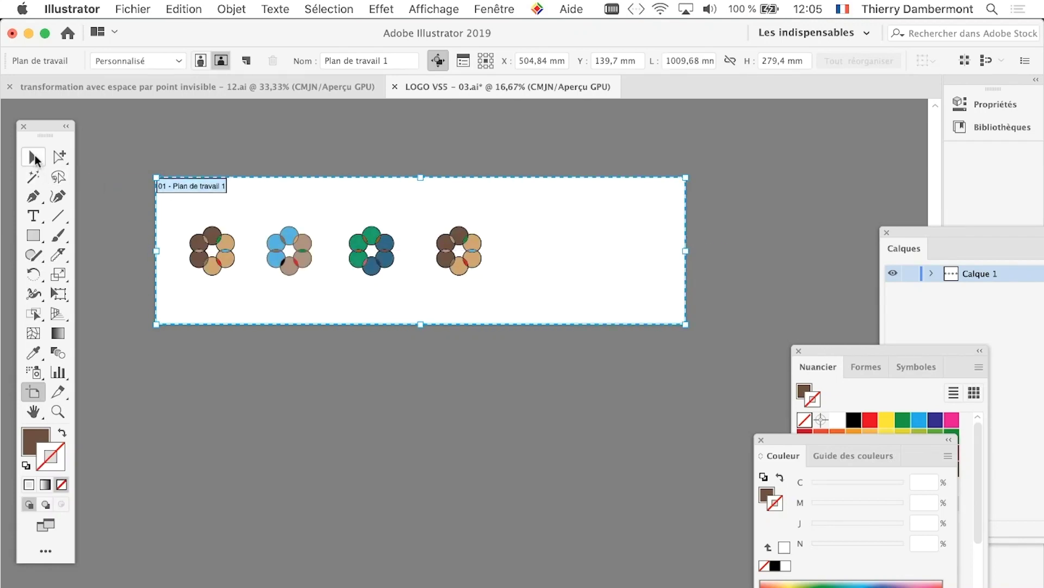
left_click(33, 157)
scroll(478, 273, "up", 3)
scroll(477, 273, "up", 2)
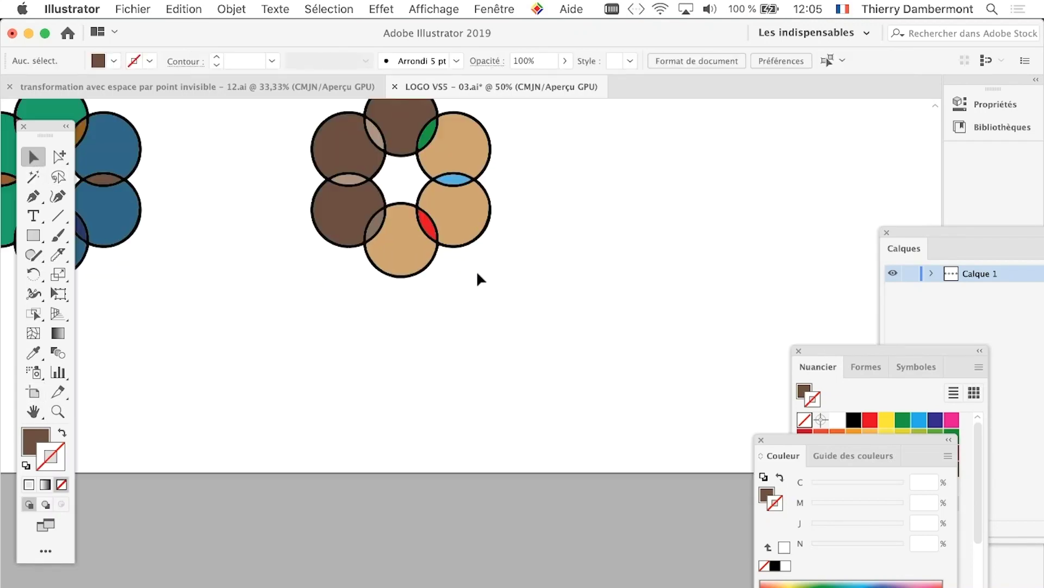
scroll(455, 221, "up", 3)
scroll(424, 404, "up", 2)
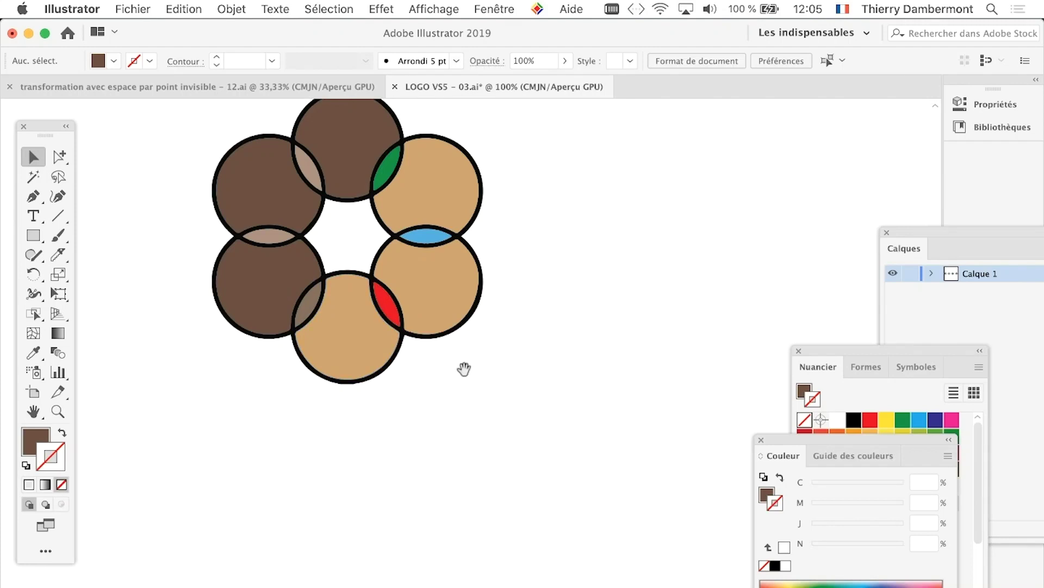
left_click_drag(464, 369, 399, 423)
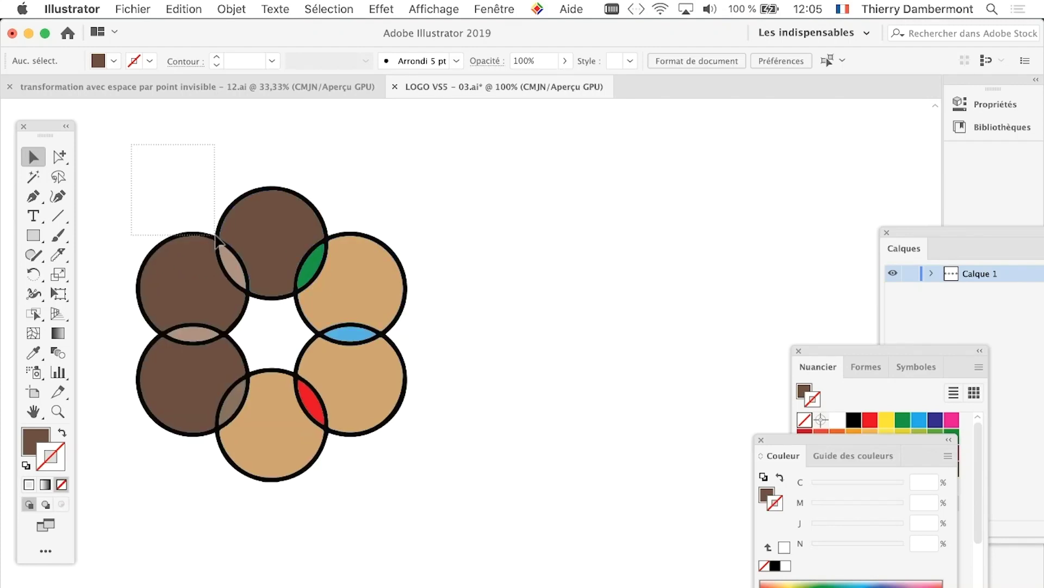
Reset to default colours and float the Nuancier (Swatches) panel, resized clear of the layers.
key("super+z")
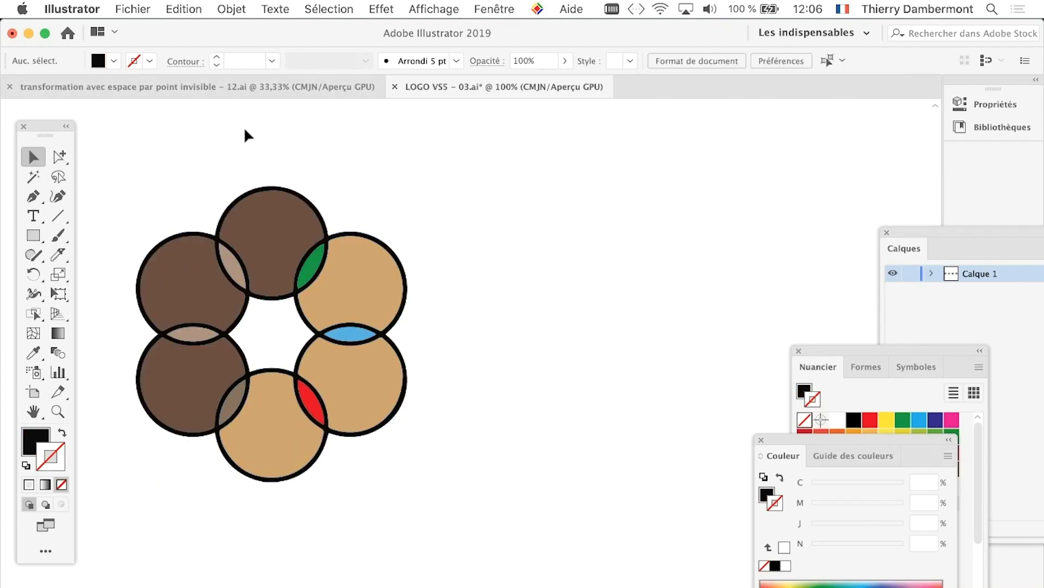
left_click(506, 5)
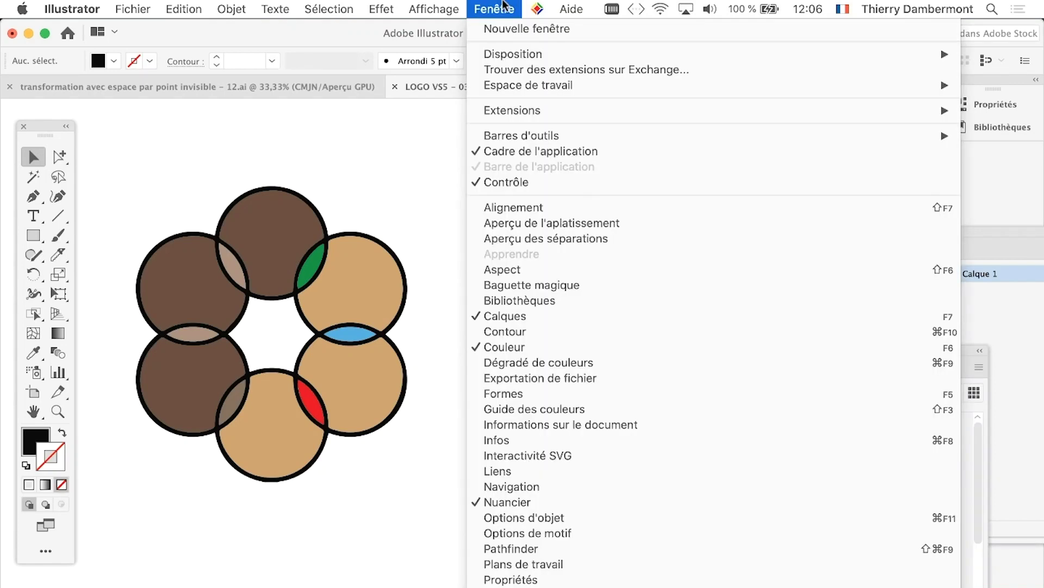
left_click(549, 500)
left_click_drag(834, 348, 579, 131)
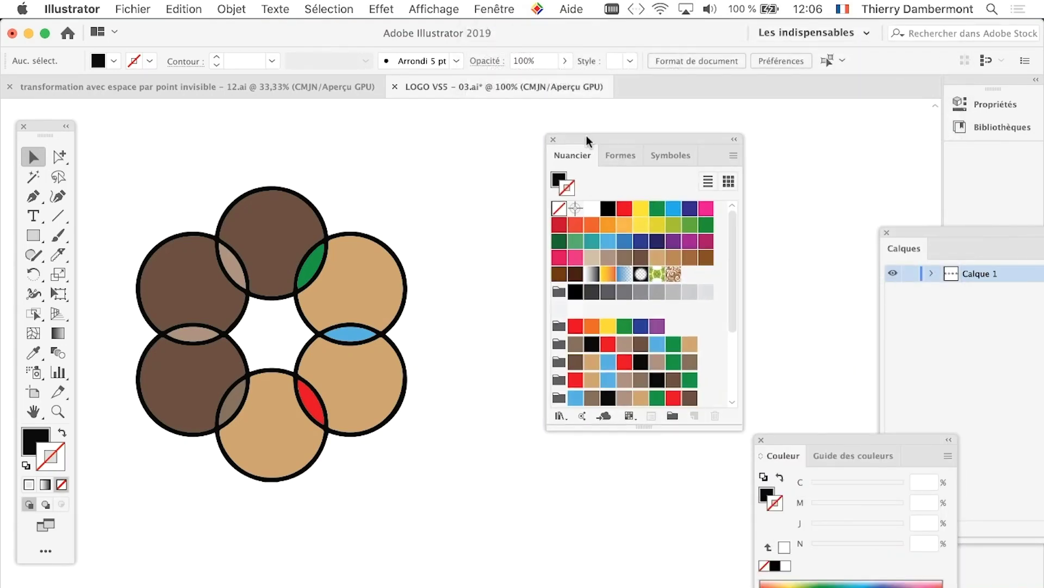
left_click_drag(728, 420, 945, 541)
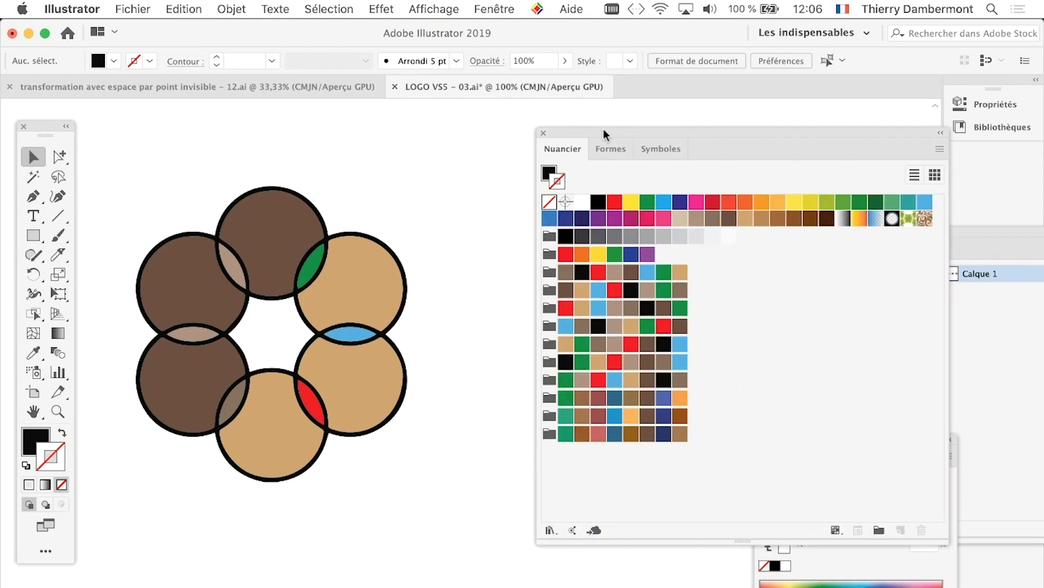
left_click_drag(602, 131, 587, 38)
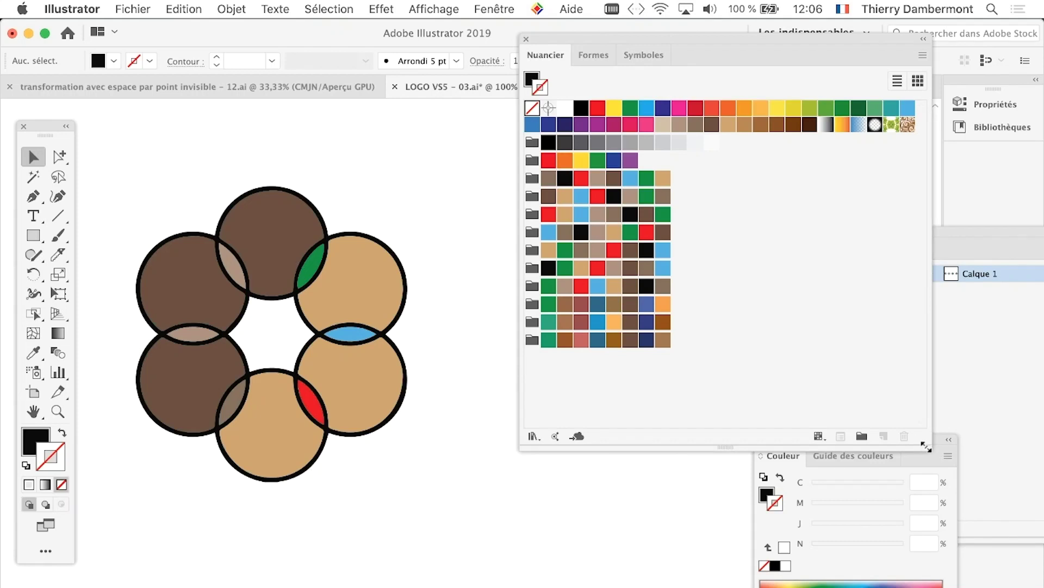
left_click_drag(926, 446, 914, 498)
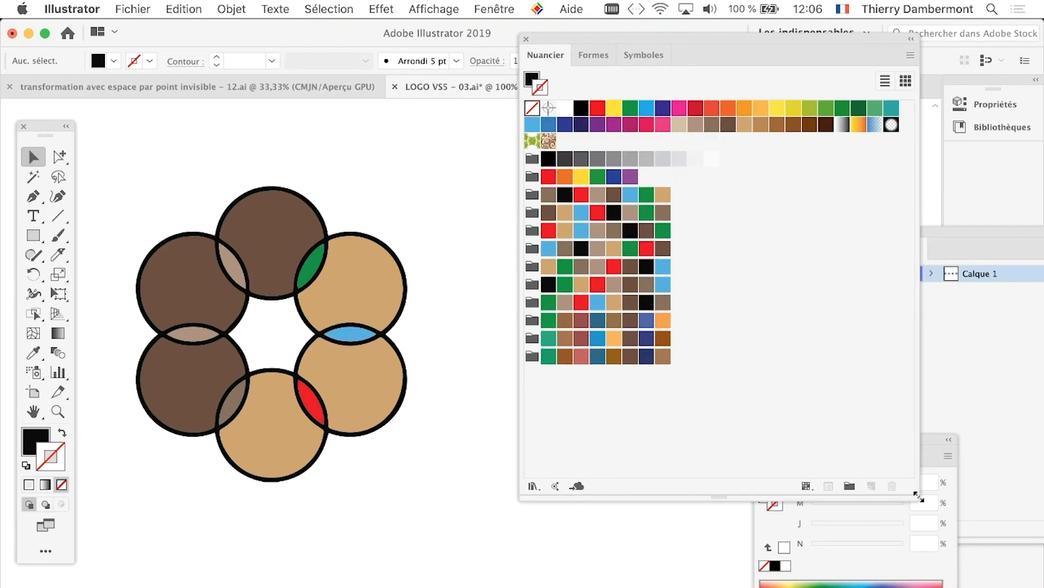
left_click_drag(918, 496, 803, 335)
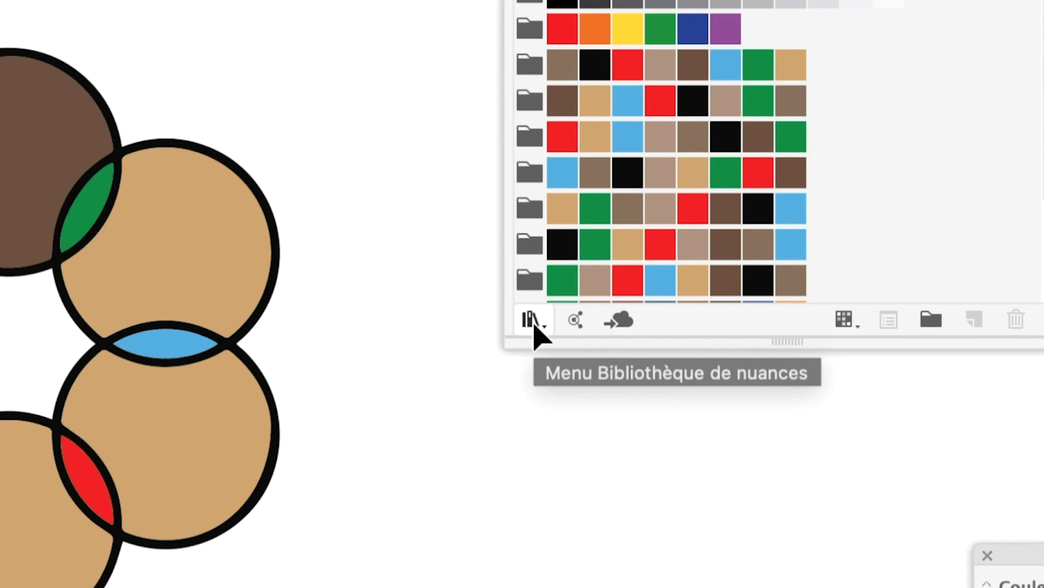
Open the Métaux library and add its grey metal and Patine cuivre groups to swatches.
left_click(535, 327)
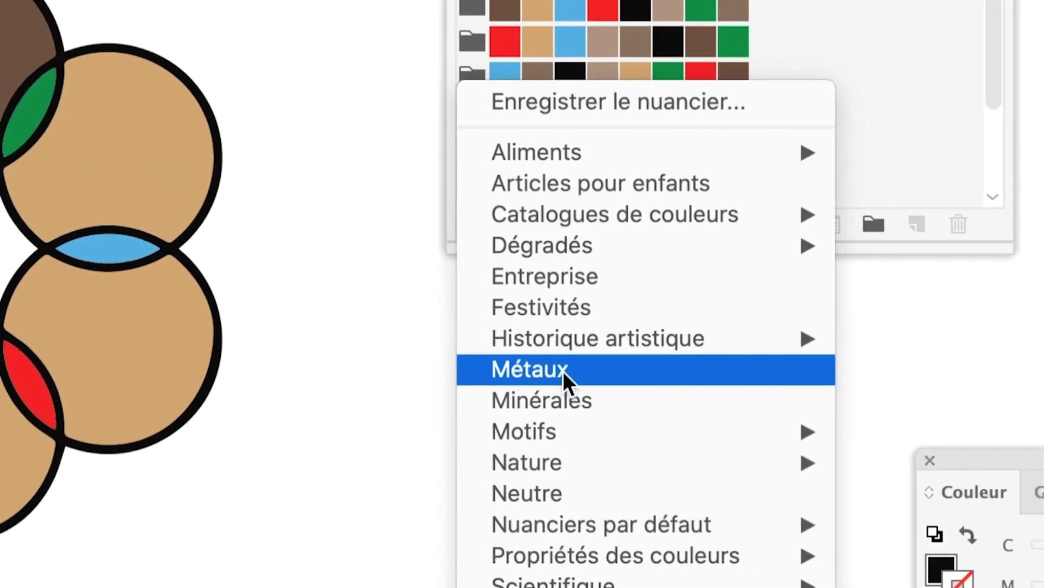
left_click(563, 371)
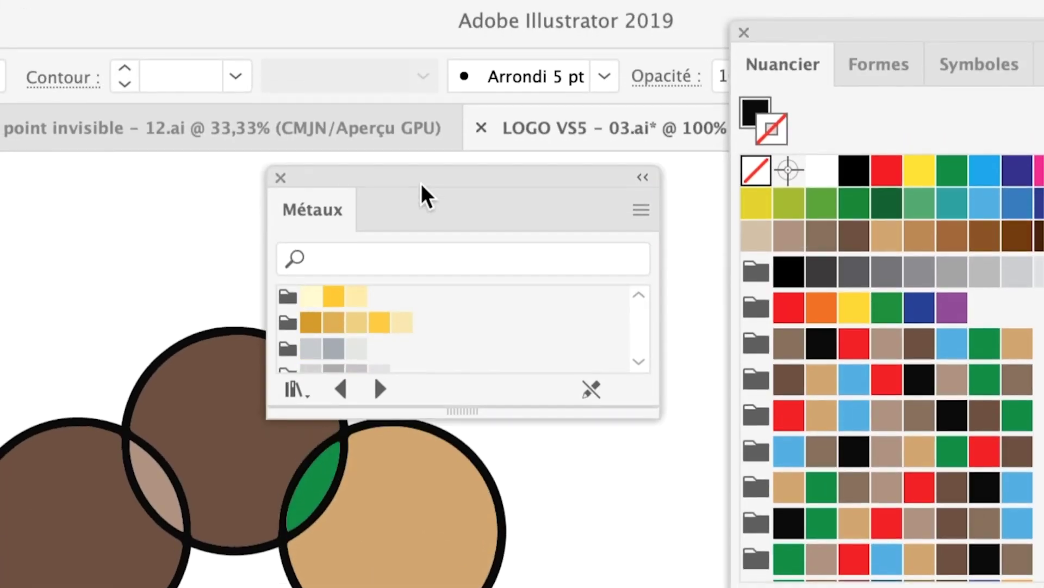
left_click_drag(436, 272, 366, 60)
left_click_drag(632, 301, 632, 323)
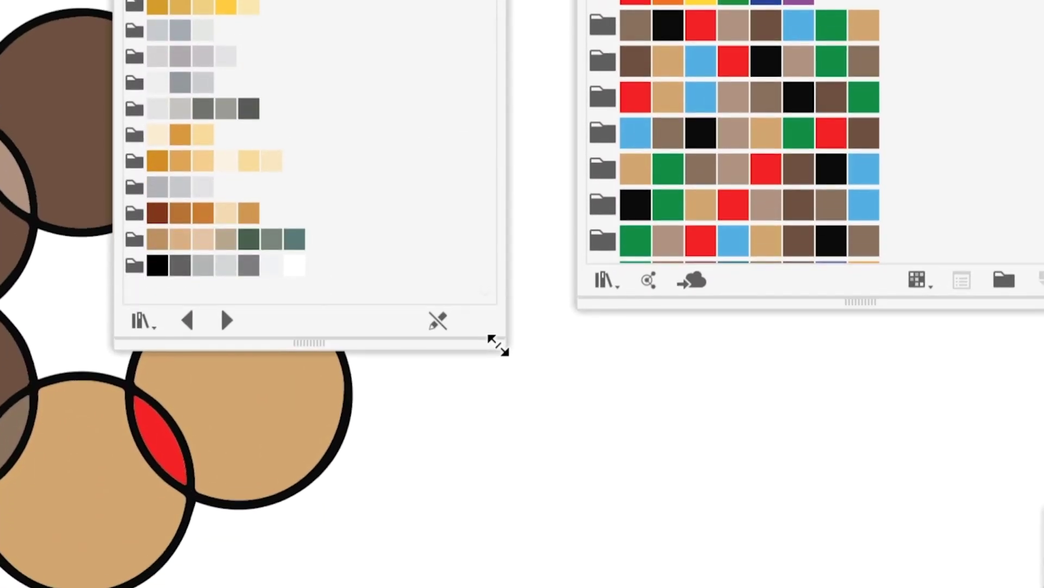
left_click_drag(497, 268, 501, 364)
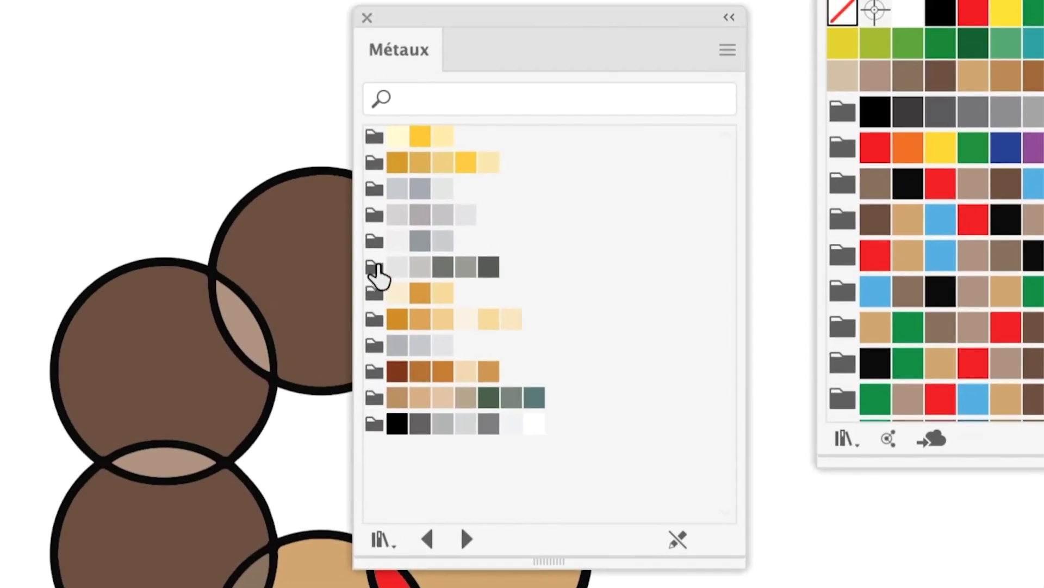
left_click(379, 243)
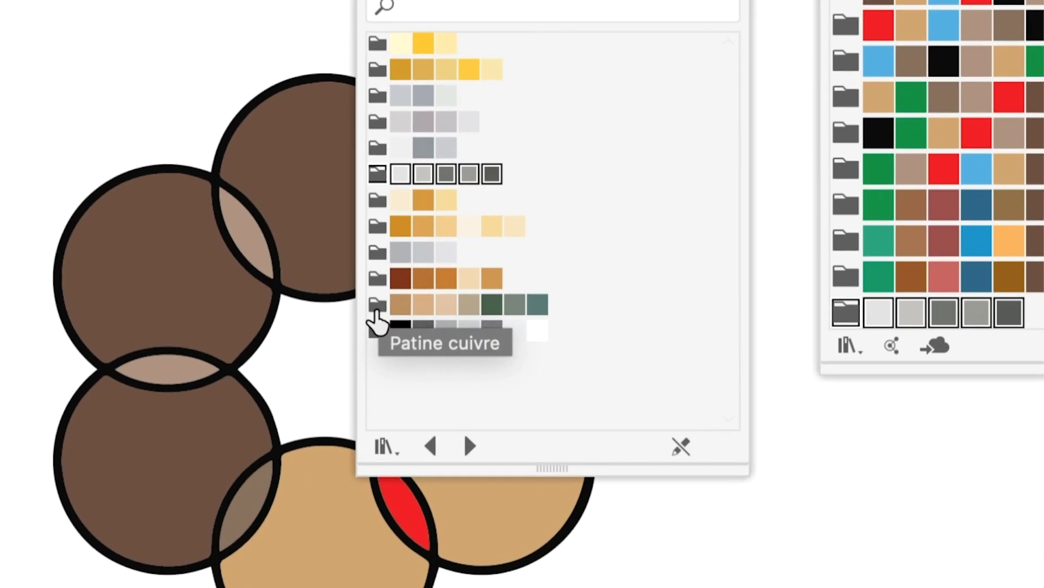
left_click(379, 310)
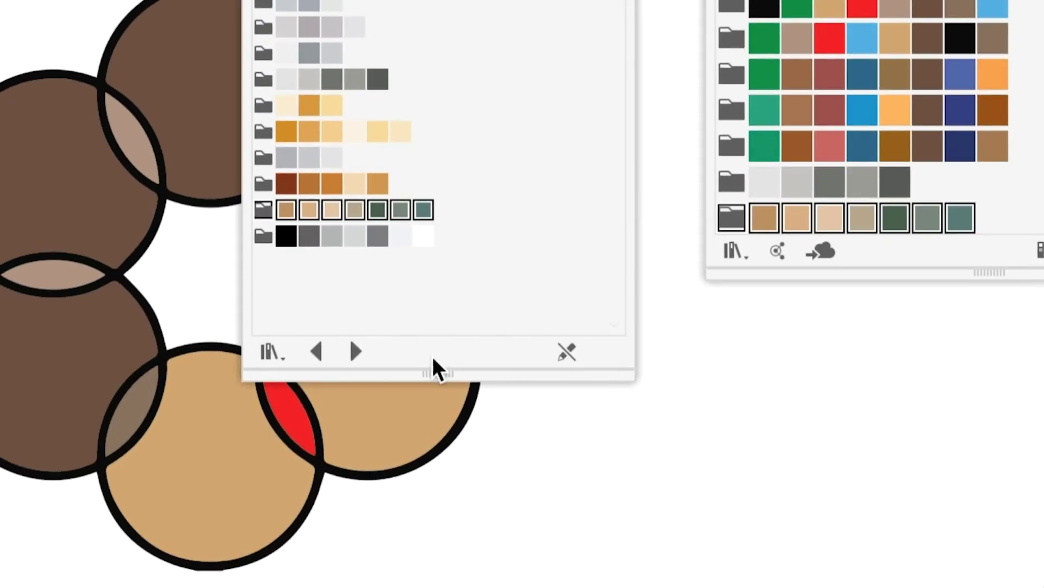
Browse the swatch libraries, open Boissons, and add two of its groups including the dark red.
left_click(406, 351)
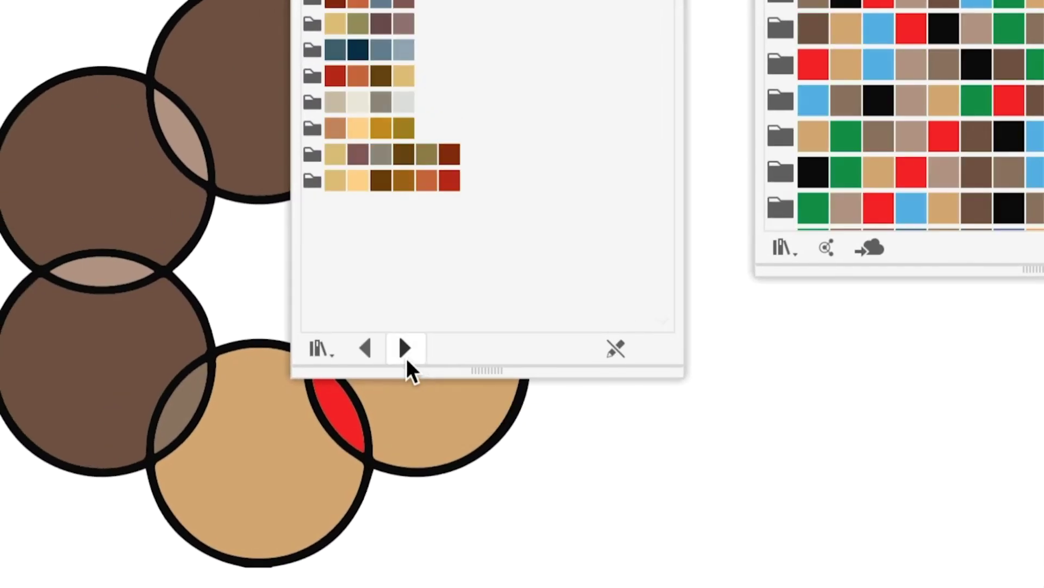
left_click(405, 350)
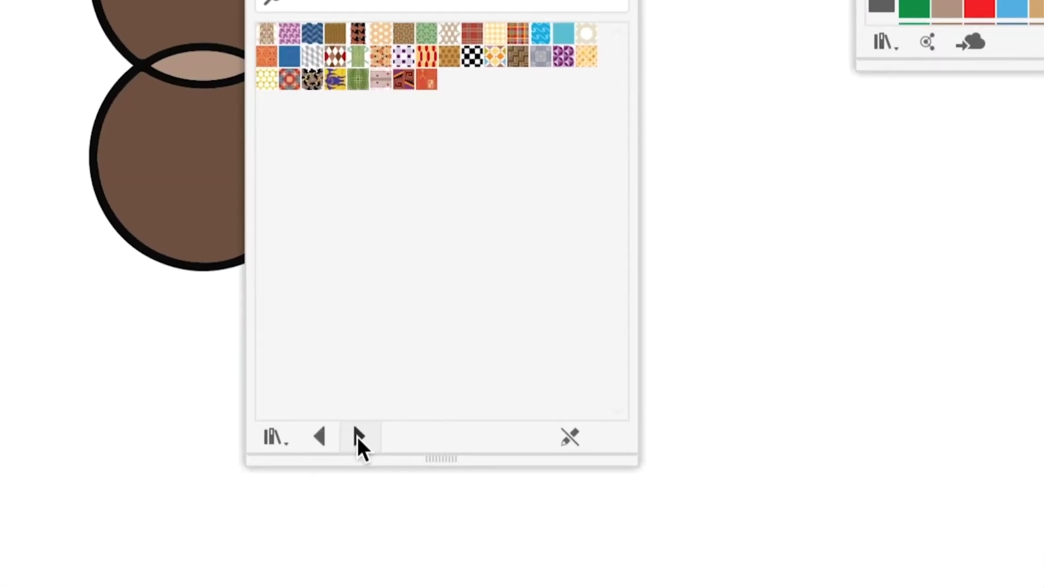
left_click(356, 443)
left_click(347, 444)
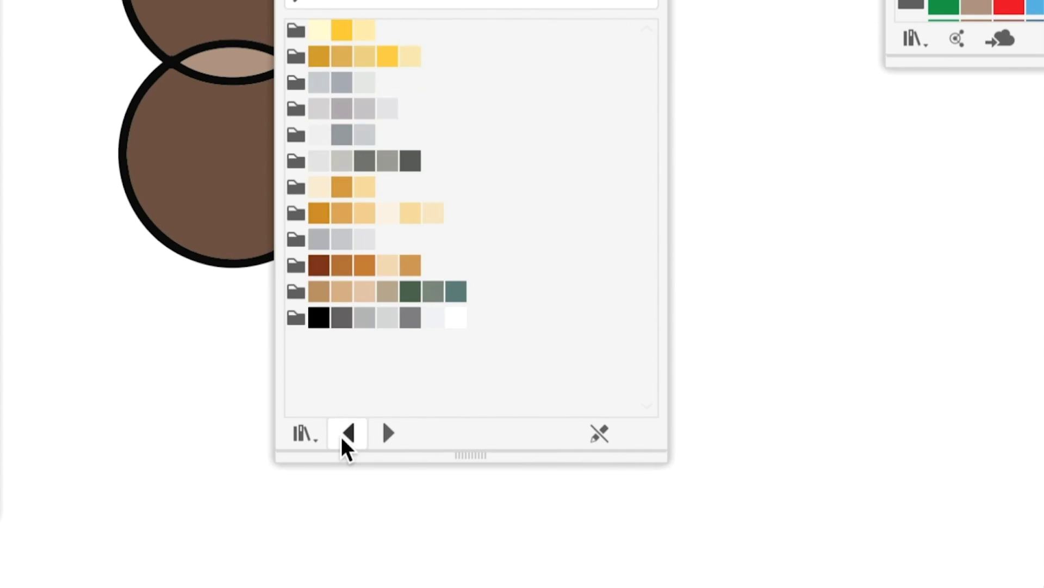
left_click(342, 437)
left_click(341, 437)
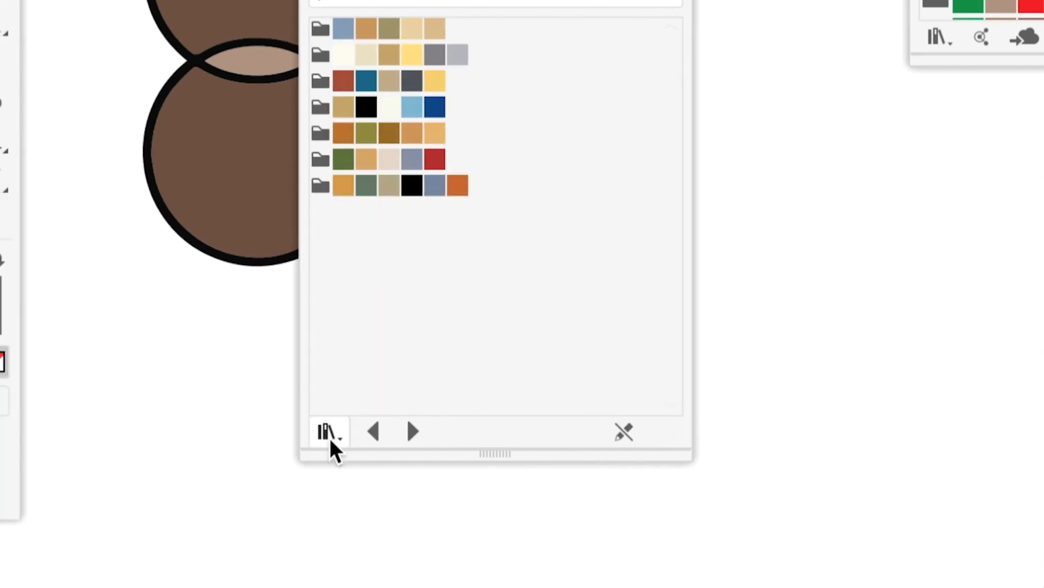
left_click(328, 441)
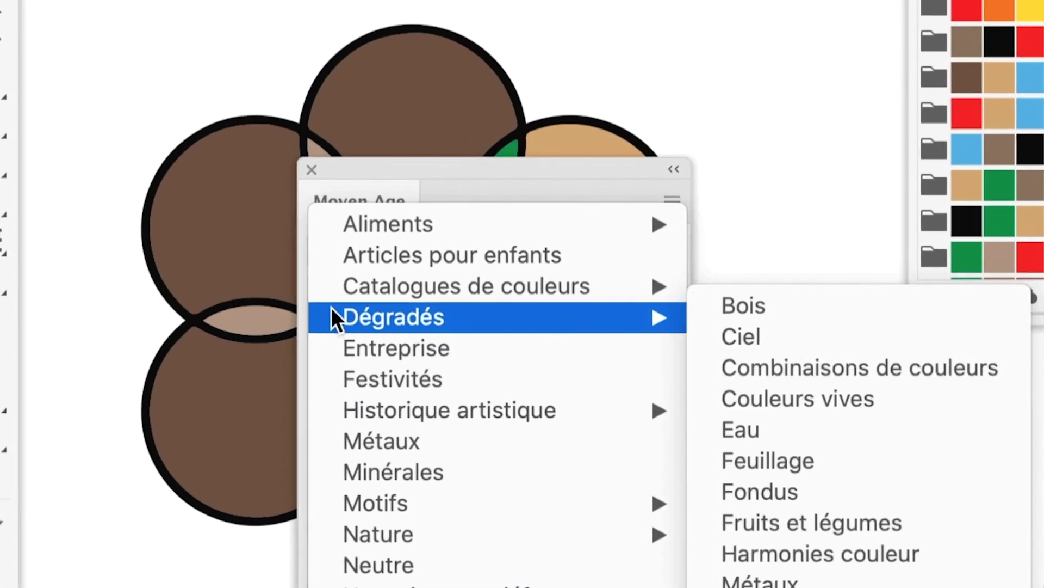
mouse_move(119, 284)
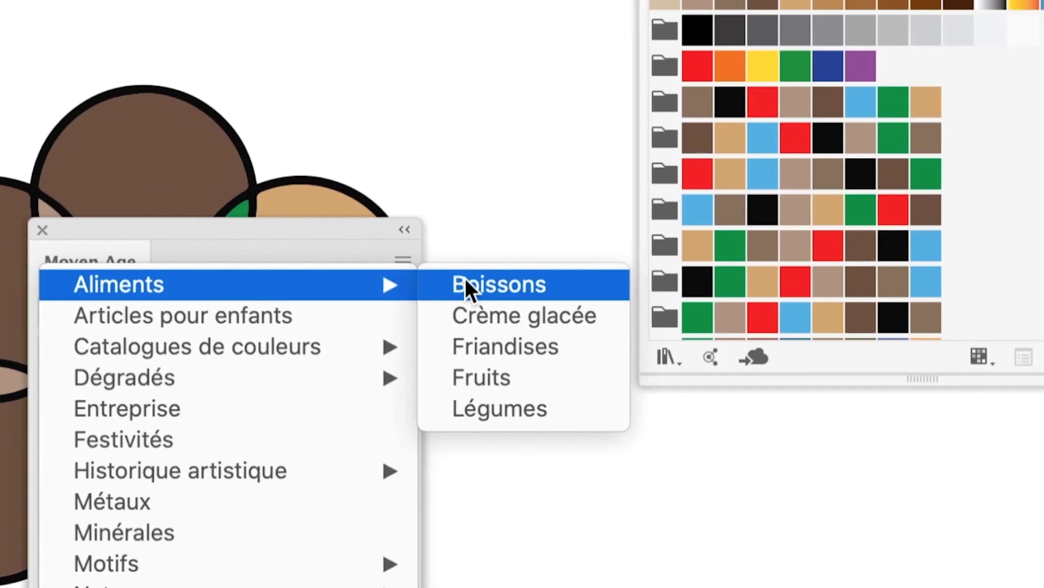
left_click(480, 280)
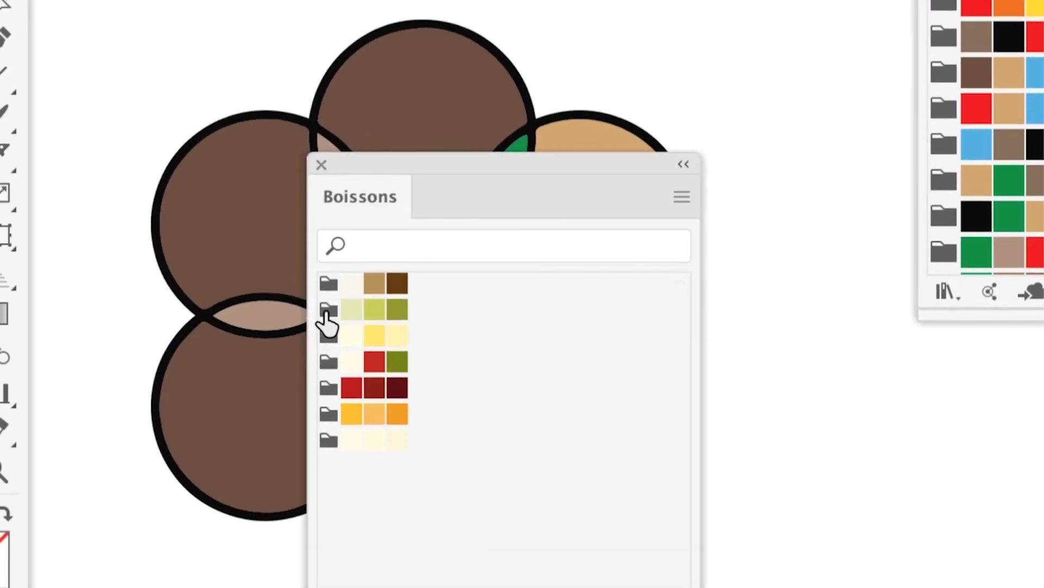
left_click(296, 404)
left_click(314, 368)
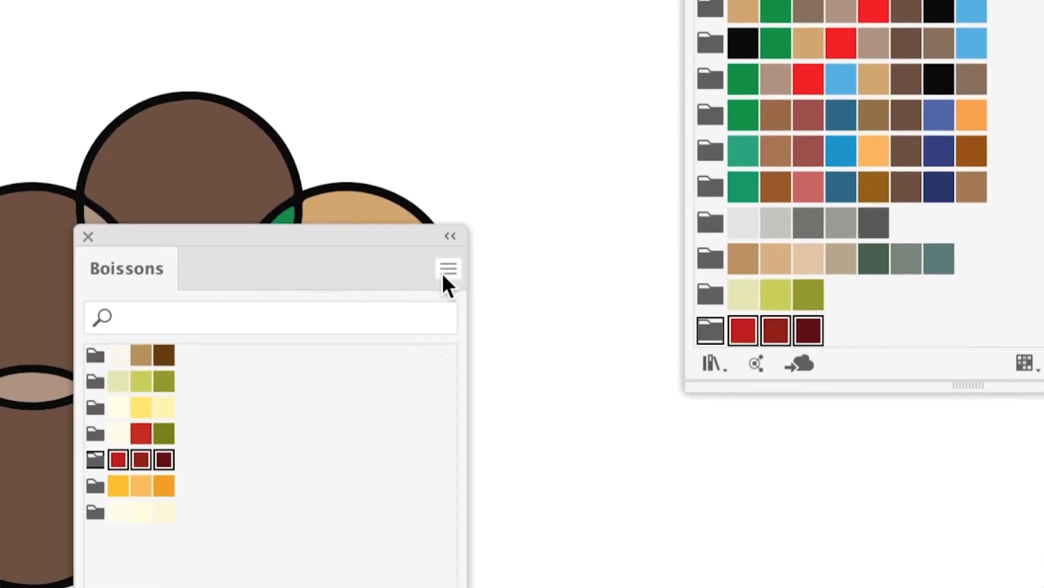
Add the yellow-green and gold-to-red Feuillage groups, close the library, and select the ring.
left_click(448, 269)
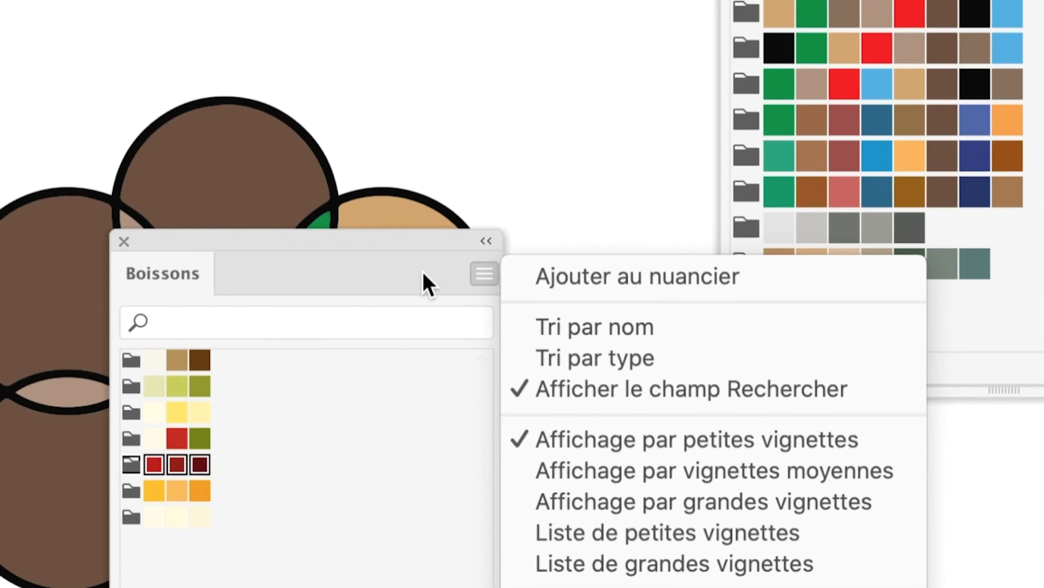
left_click(405, 289)
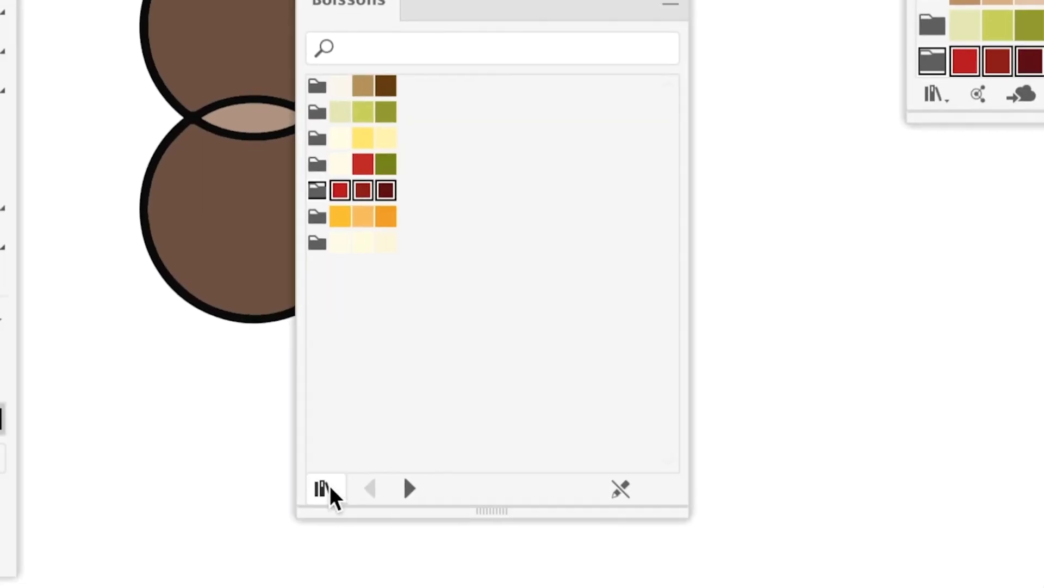
left_click(328, 488)
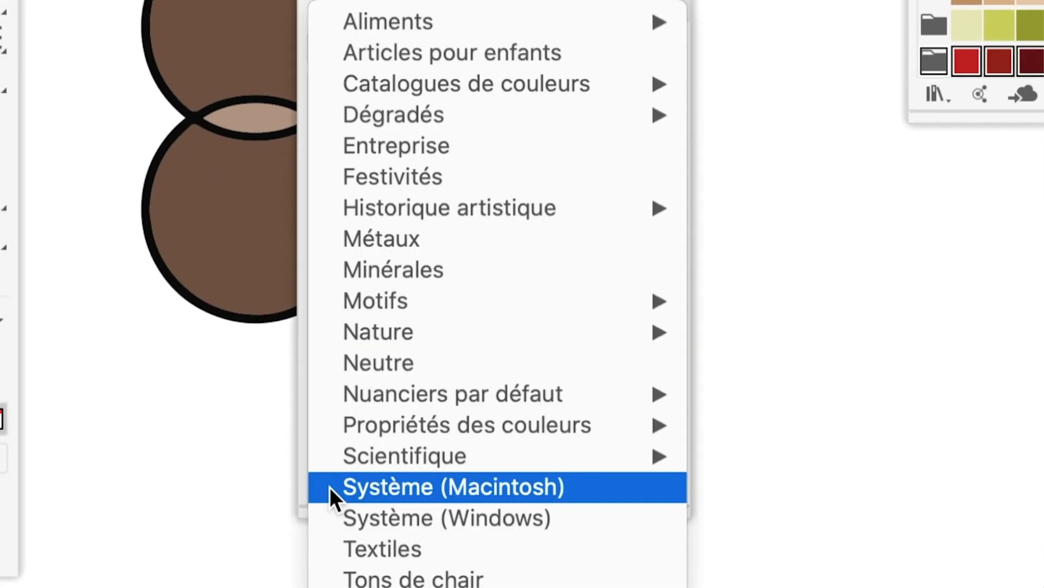
mouse_move(343, 429)
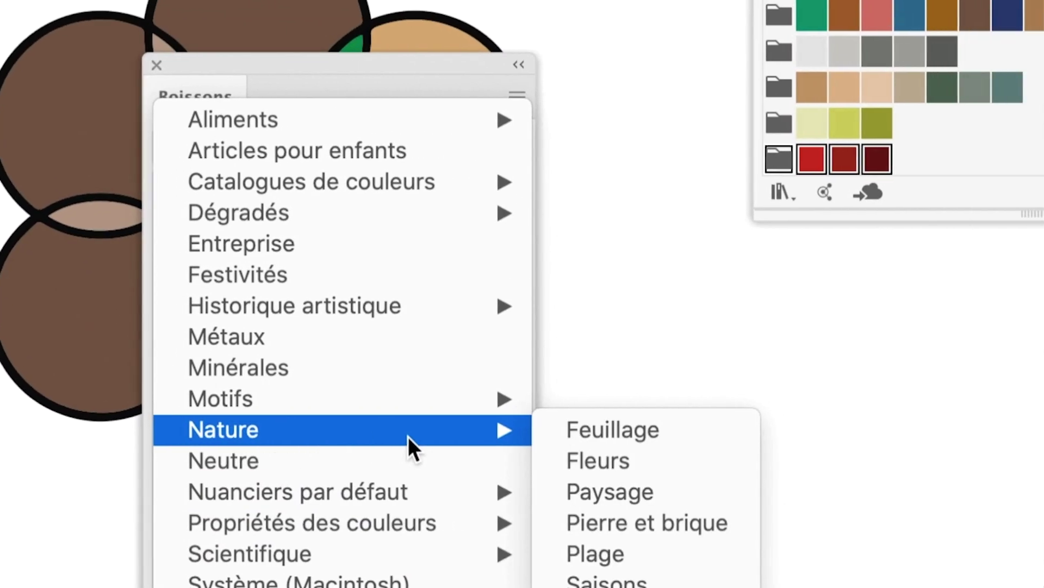
left_click(462, 433)
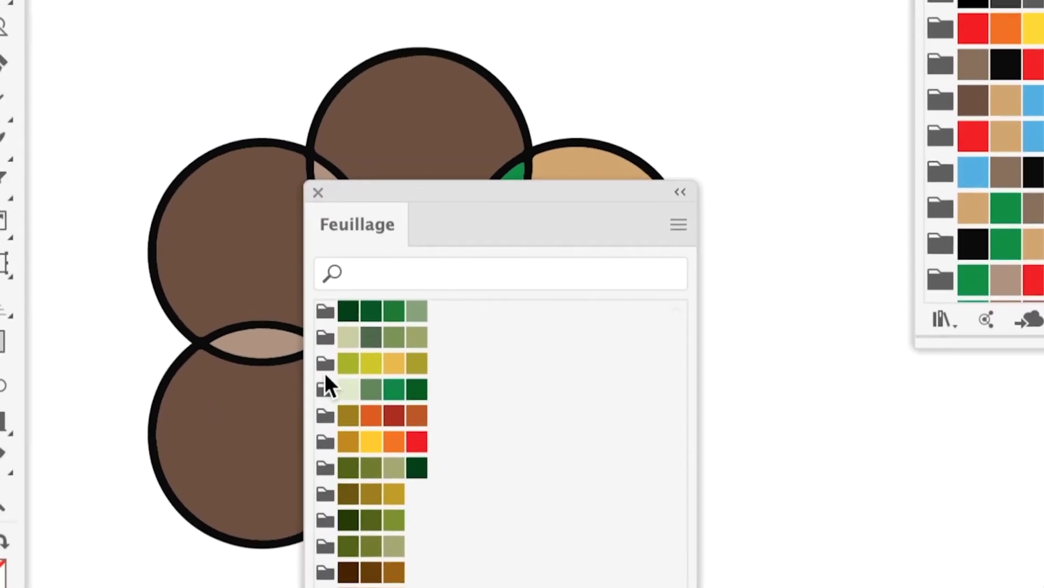
left_click(290, 286)
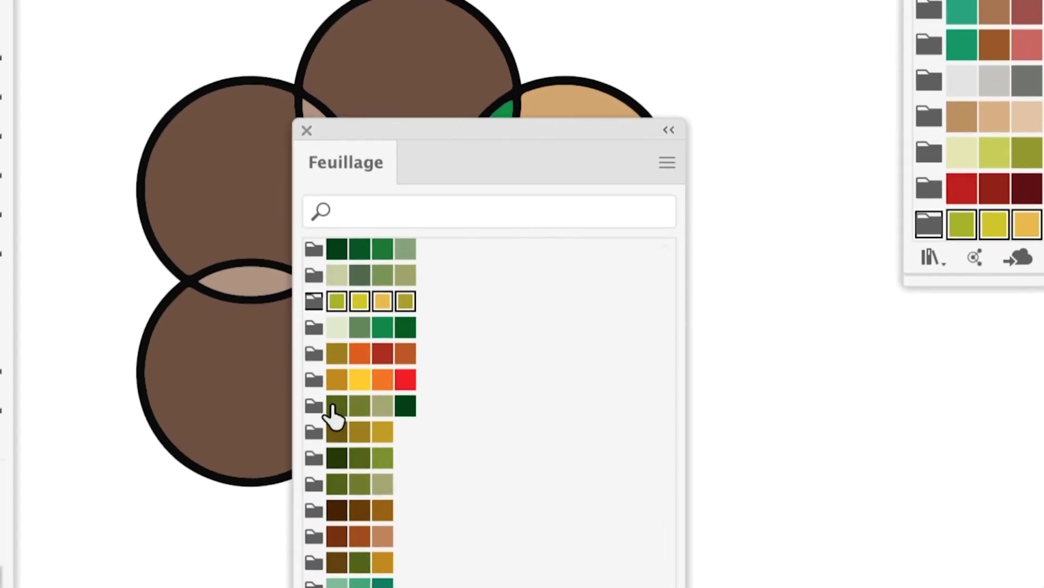
left_click(278, 424)
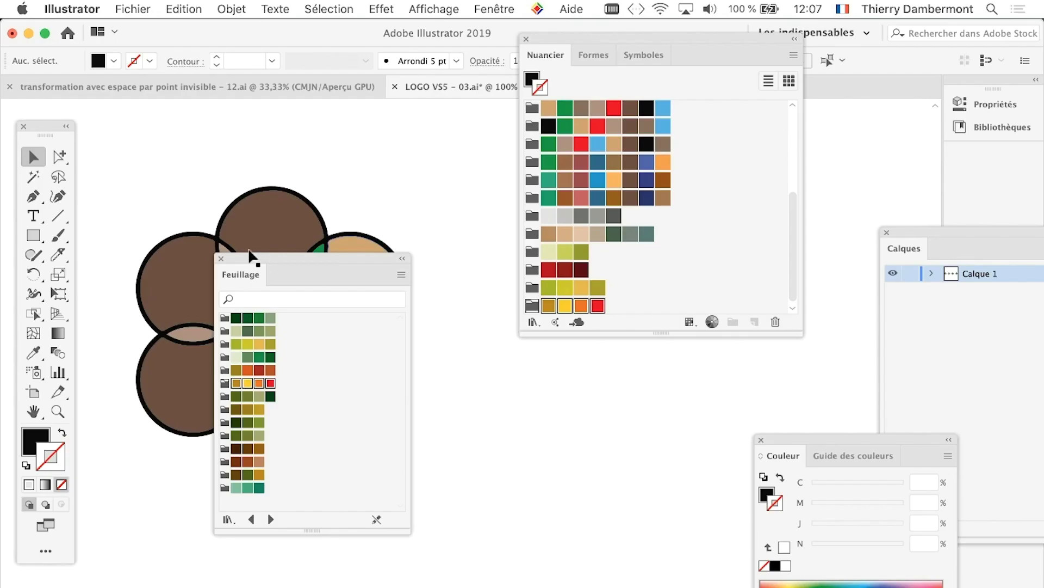
left_click(221, 258)
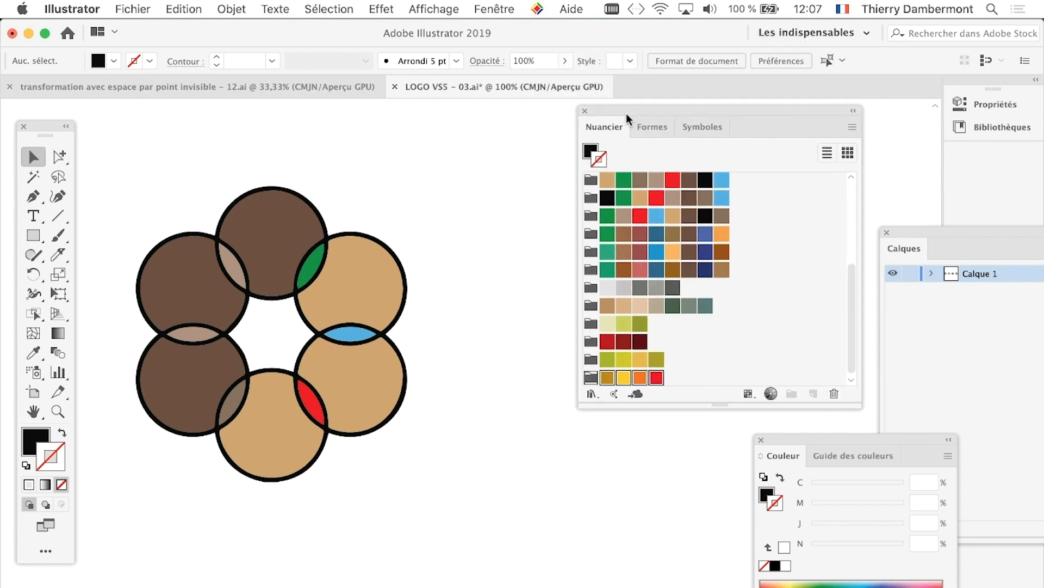
left_click_drag(555, 36, 631, 120)
left_click(367, 361)
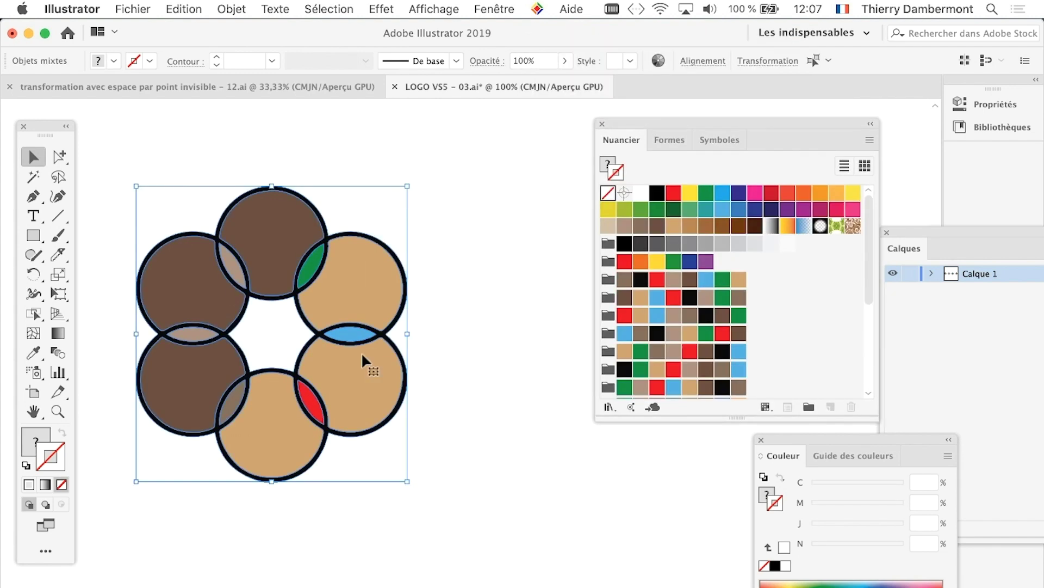
Open Redéfinir les couleurs and preview Feuillage 6, Feuillage 3, Vin rouge, Thé vert and Patine cuivre.
left_click(183, 9)
mouse_move(180, 275)
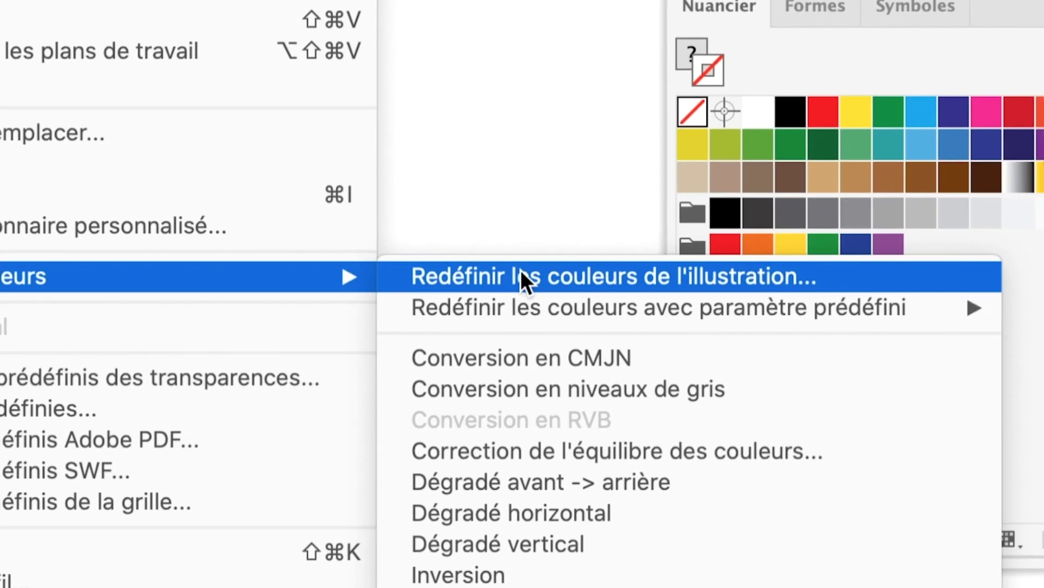
left_click(522, 272)
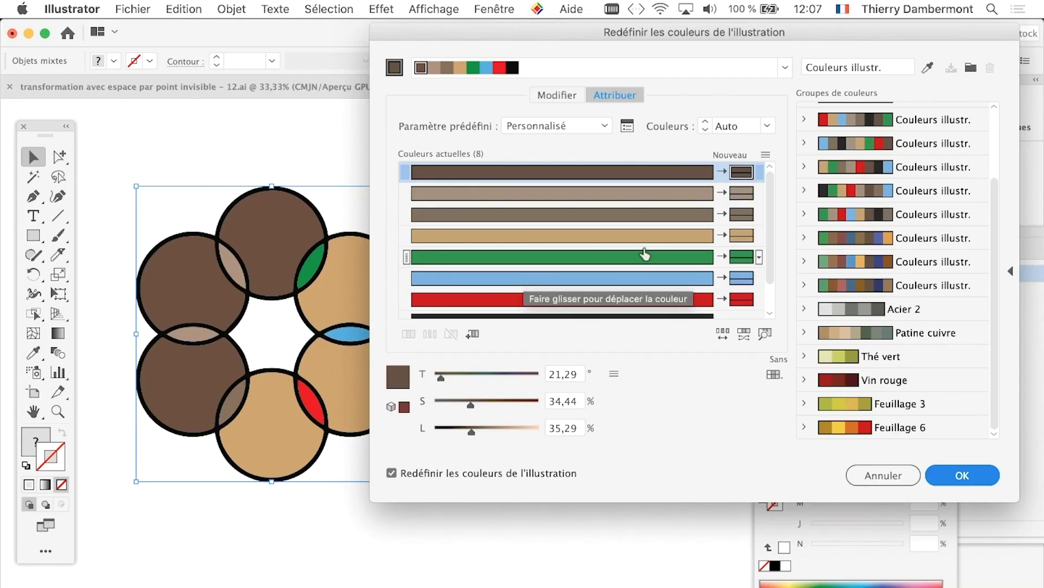
left_click_drag(813, 31, 829, 34)
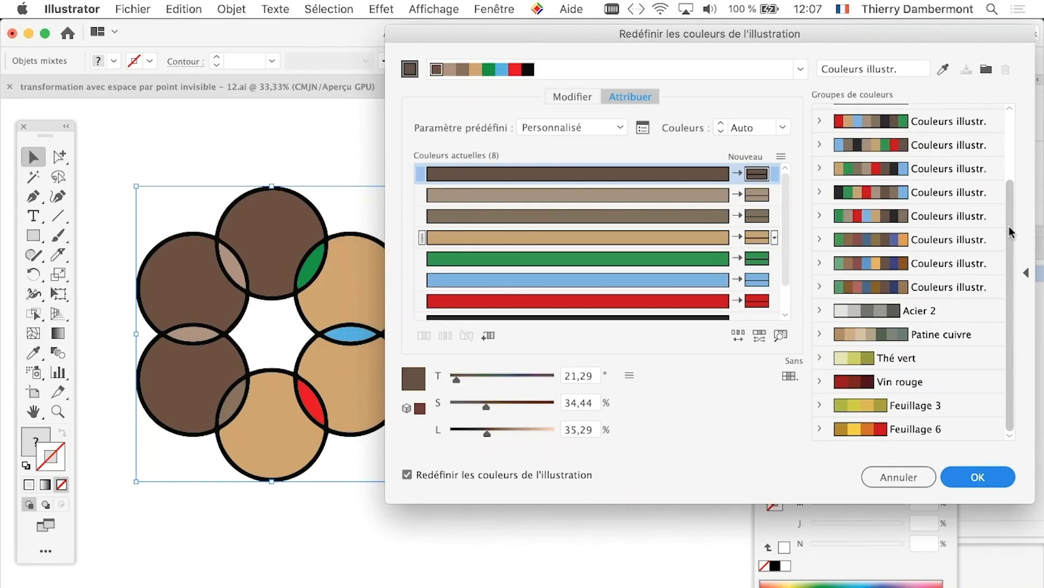
left_click(889, 430)
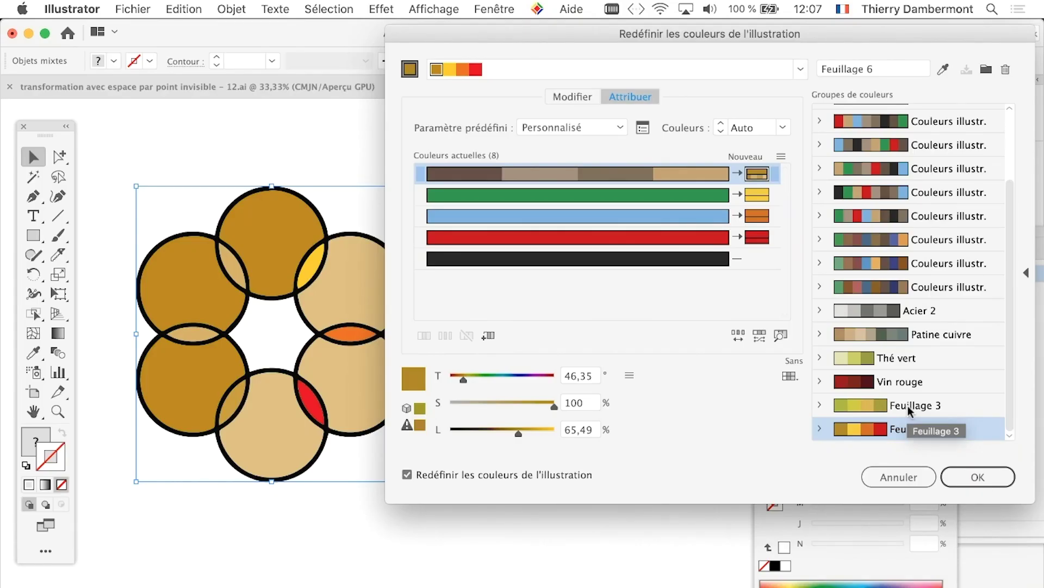
left_click(908, 406)
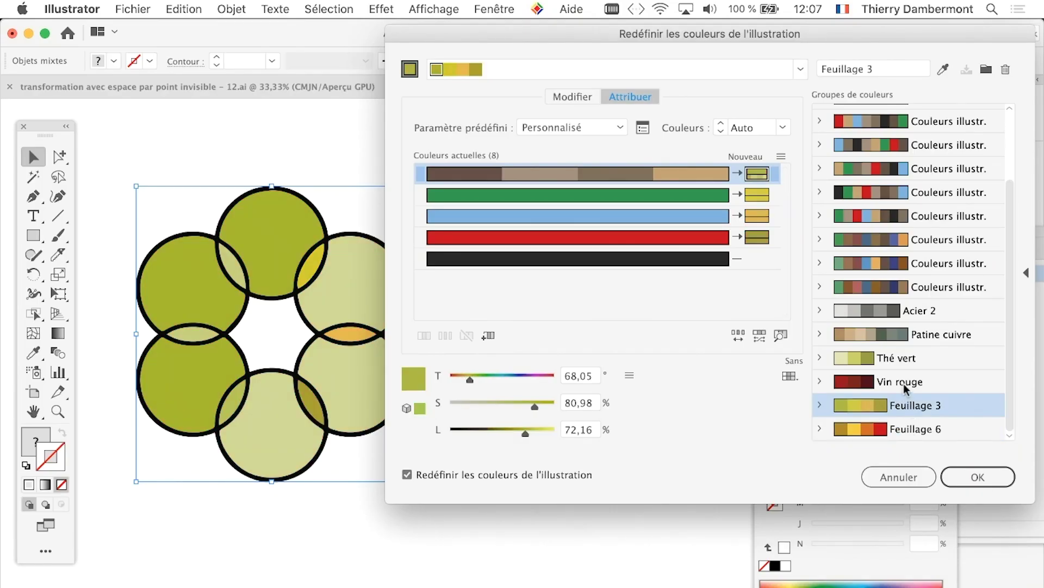
left_click(903, 382)
left_click(900, 358)
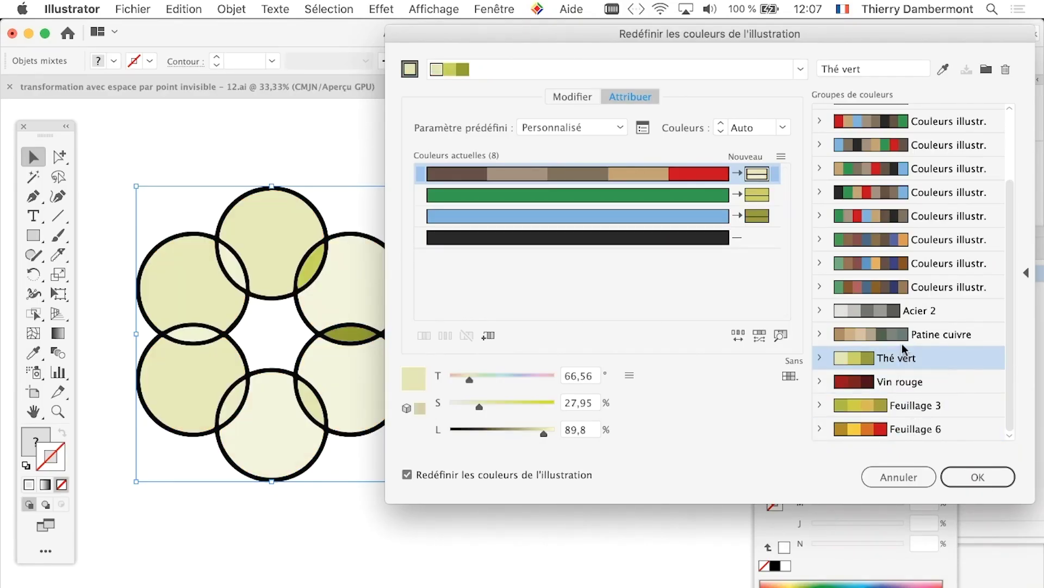
left_click(901, 338)
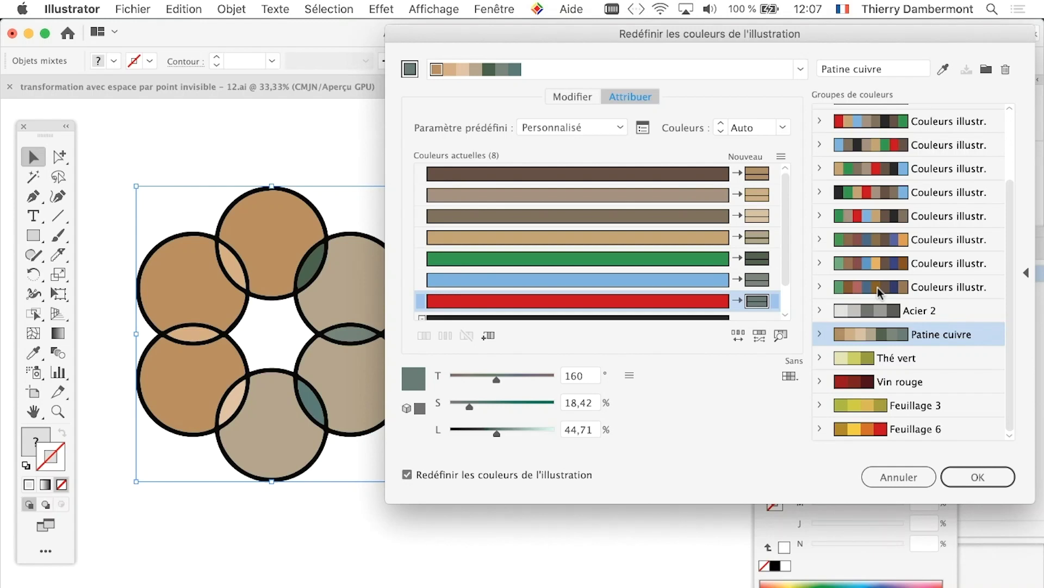
Preview the artwork and Acier 2 groups, then apply Feuillage 6 and confirm.
left_click(877, 286)
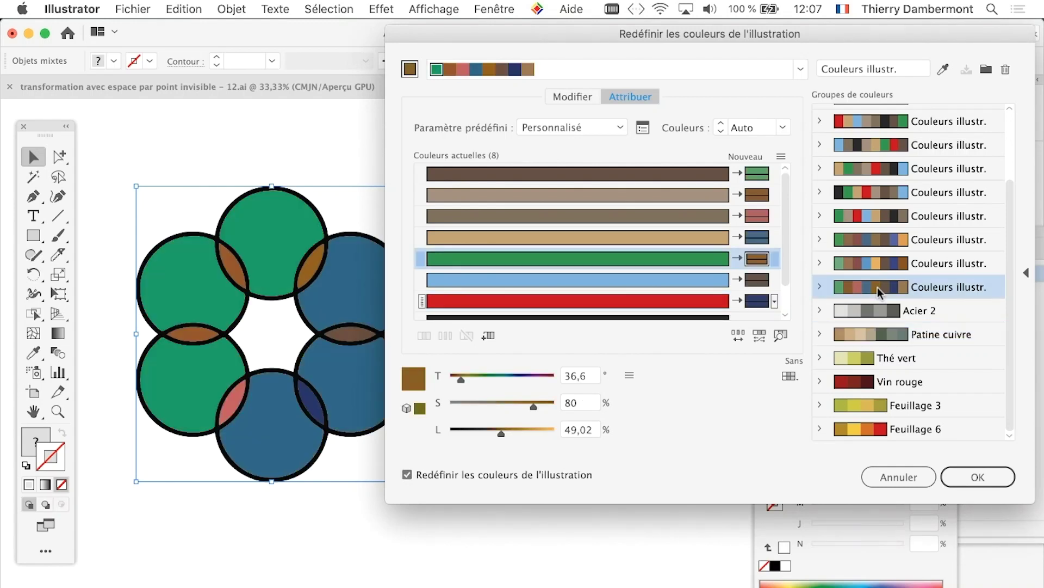
left_click(876, 270)
left_click(876, 305)
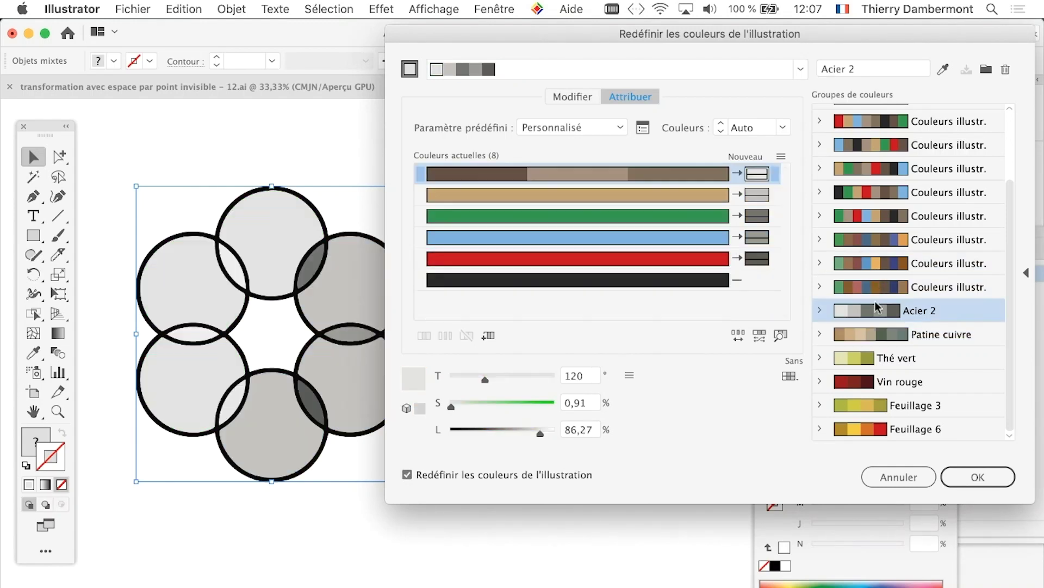
left_click(873, 333)
left_click(872, 357)
left_click(871, 383)
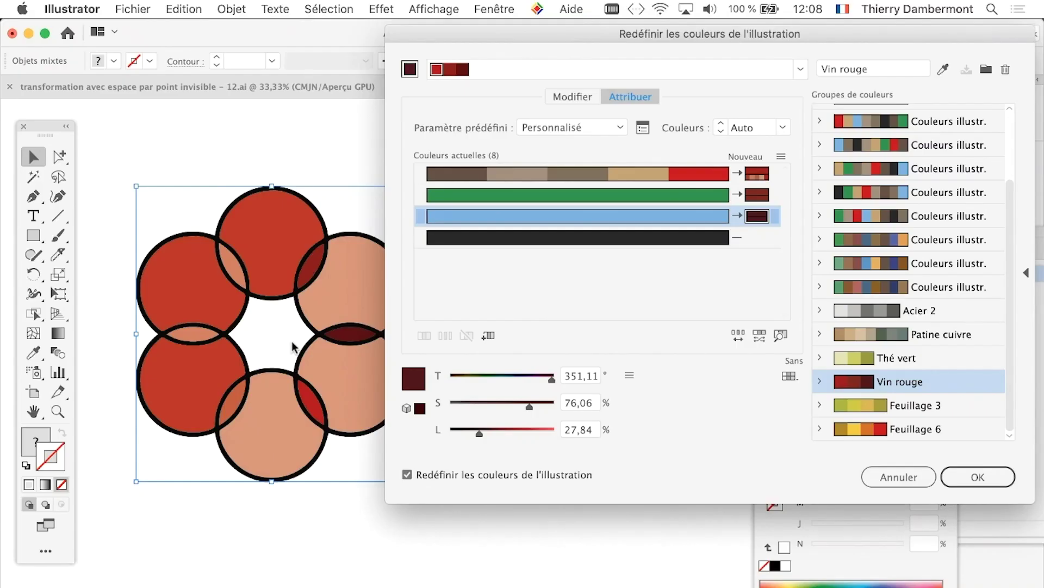
left_click(922, 407)
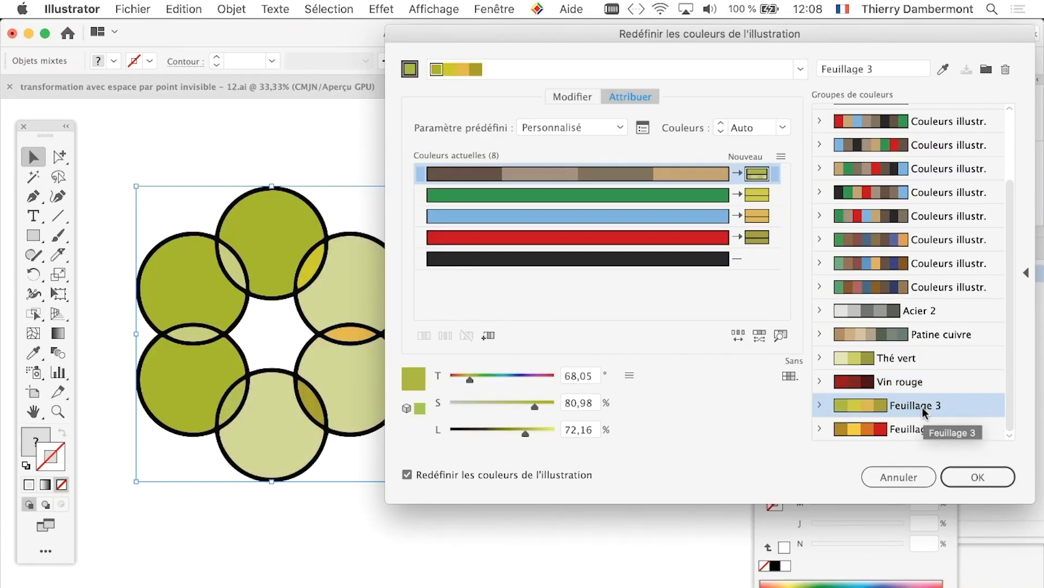
left_click(916, 427)
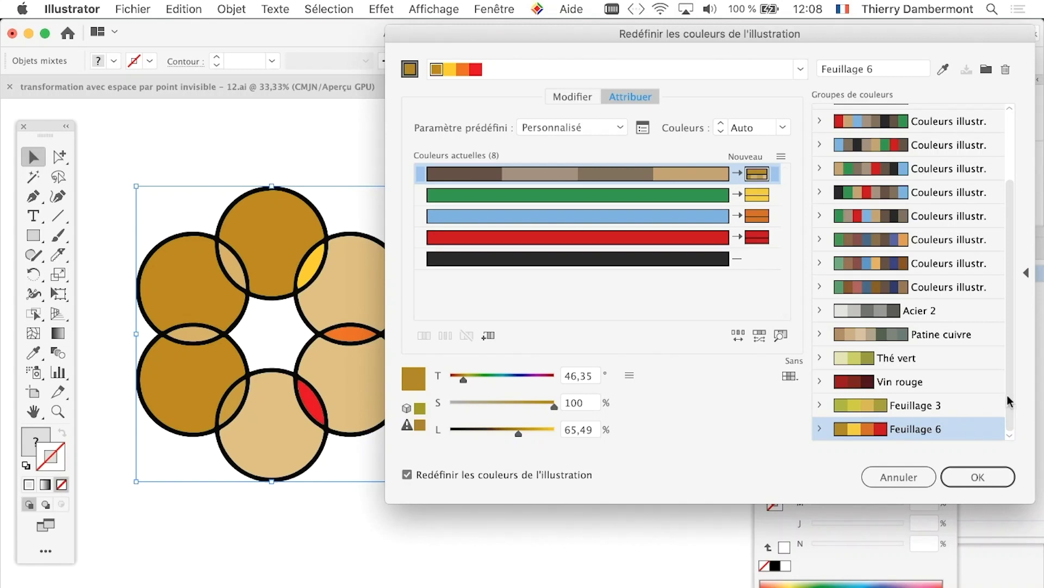
left_click(978, 477)
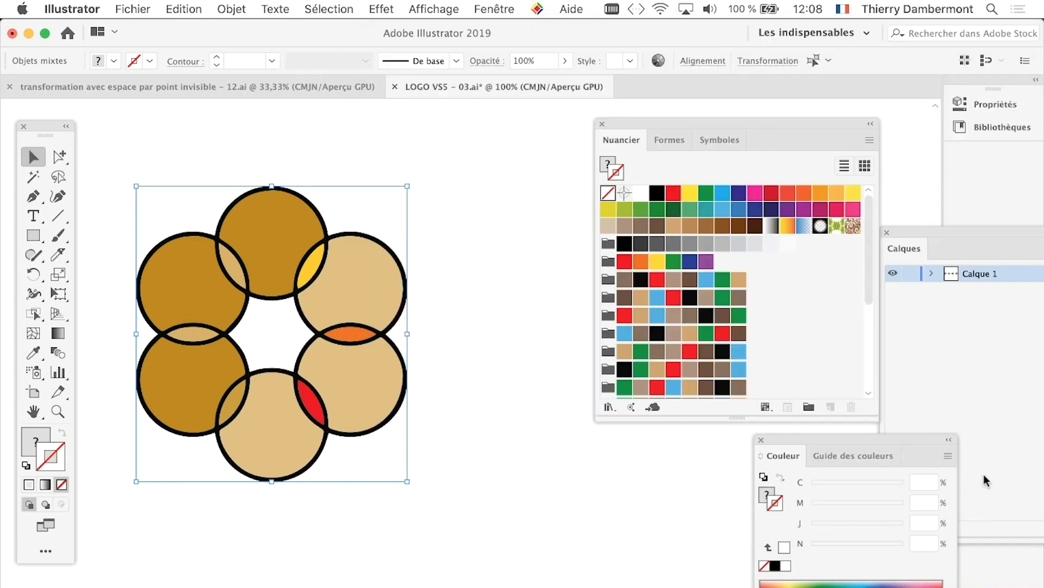
Deselect the ring, zoom out to show all the flower logos, and move the swatches aside.
left_click(493, 541)
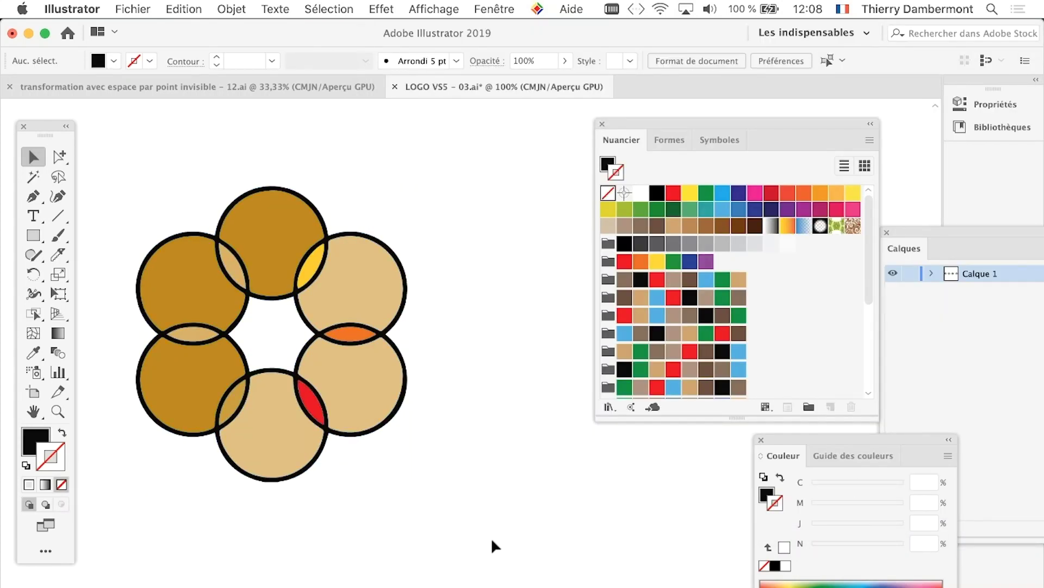
key("super+minus")
key("super+minus")
key("super+minus")
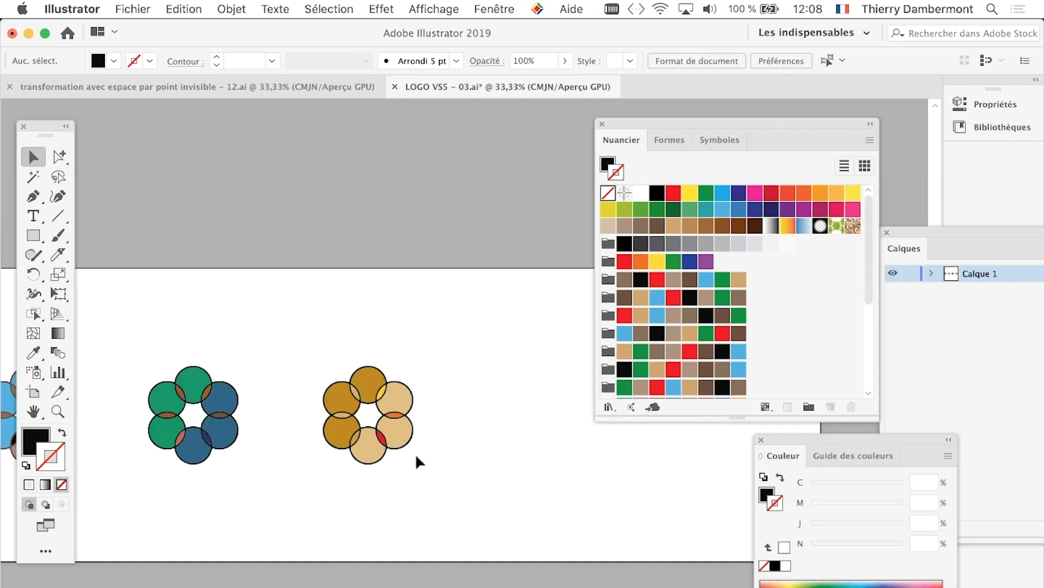
left_click_drag(470, 454, 604, 405)
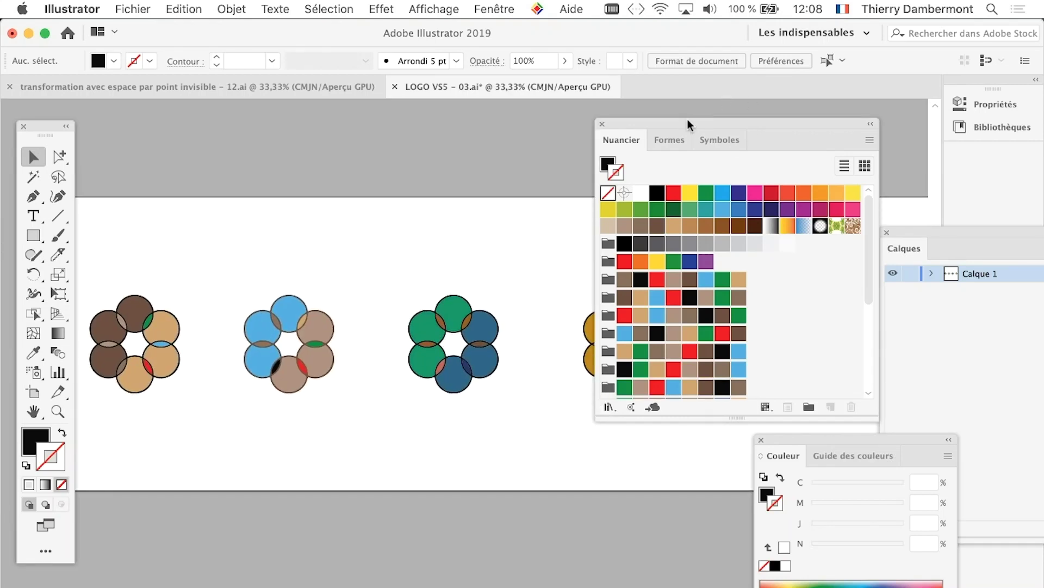
left_click_drag(685, 122, 813, 114)
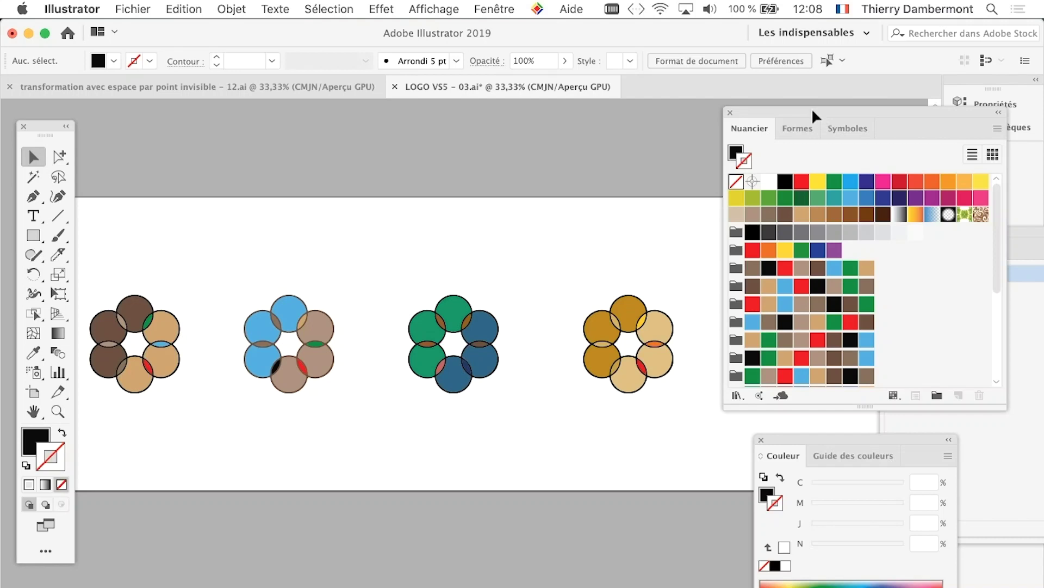
Save the document as LOGO VS5 - 04.ai, changing version 03 to 04.
left_click(133, 8)
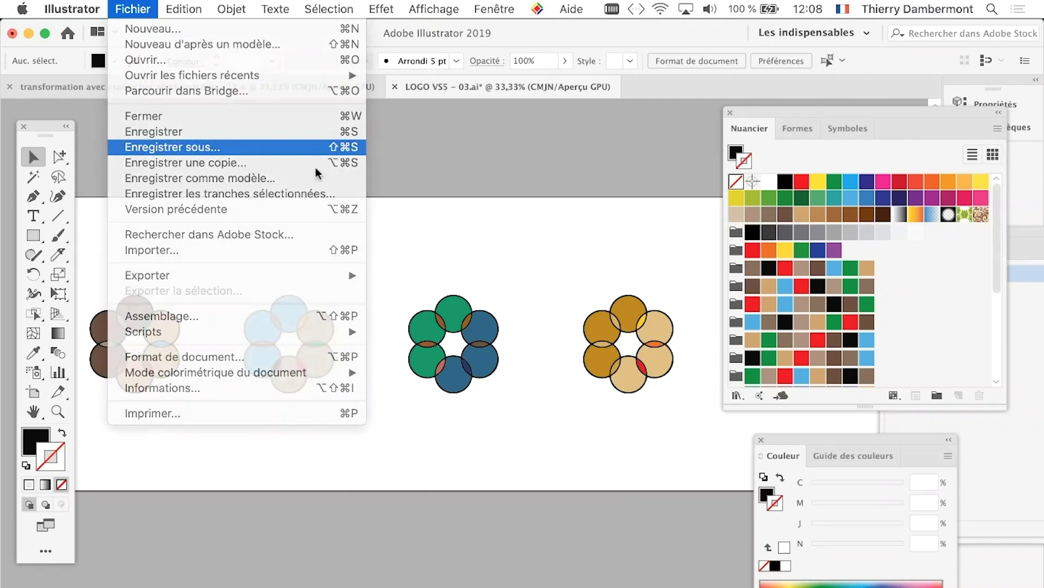
left_click(317, 146)
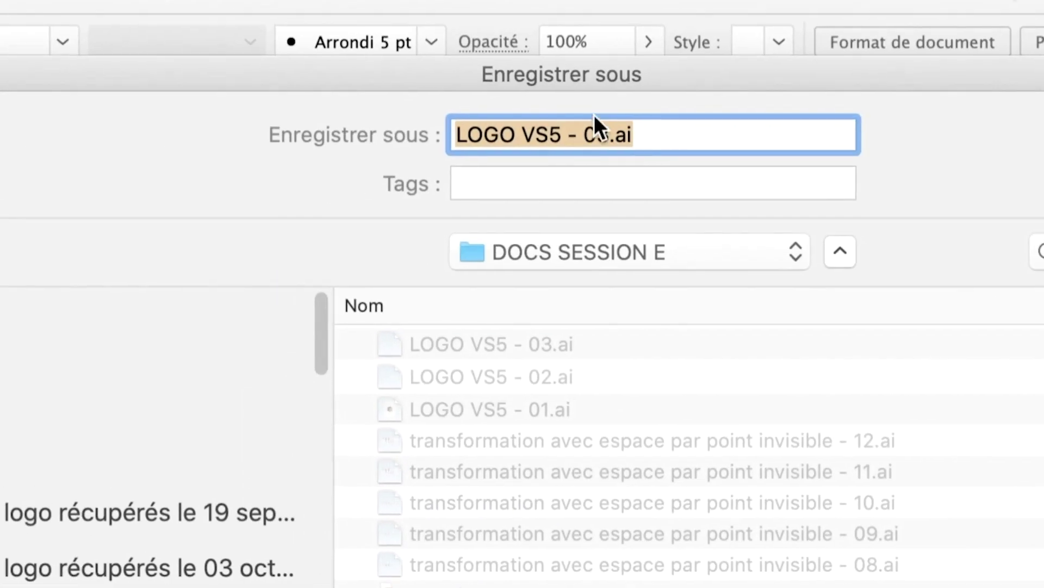
left_click_drag(599, 135, 610, 135)
type("4")
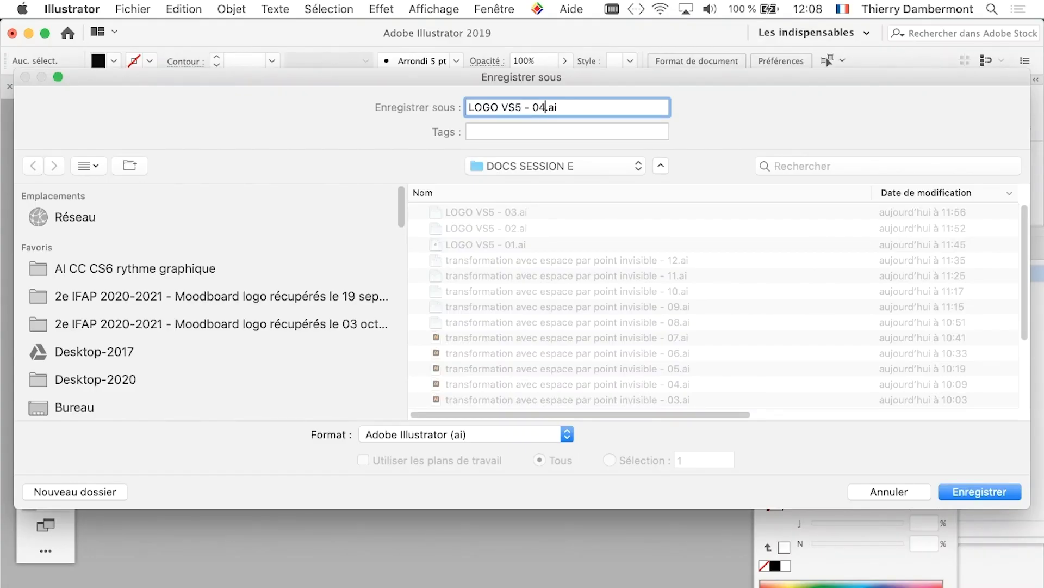
key("Return")
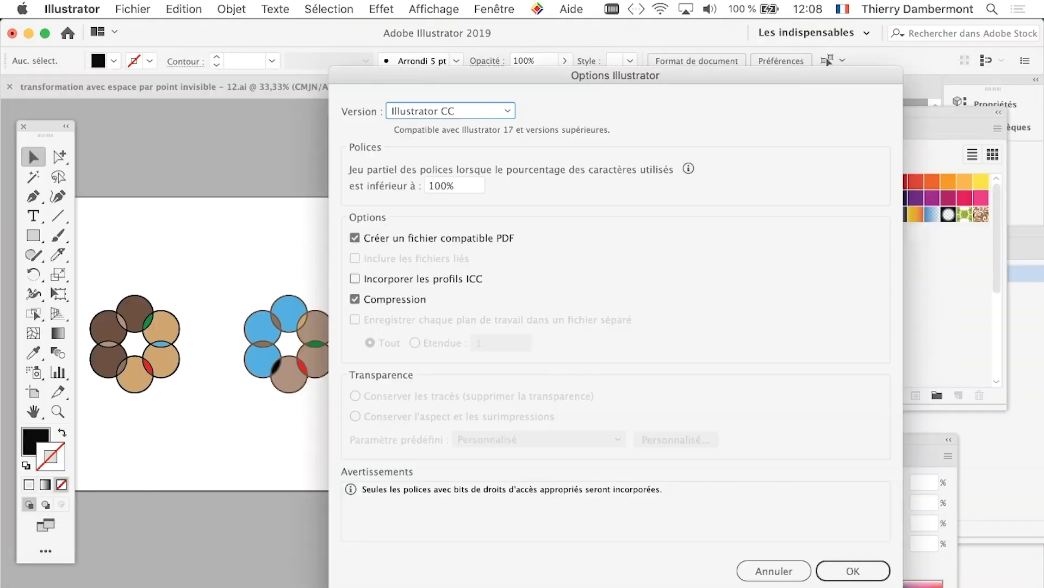
Confirm the version 04 save, then show Swatches as small thumbnails in a taller, repositioned panel.
key("Return")
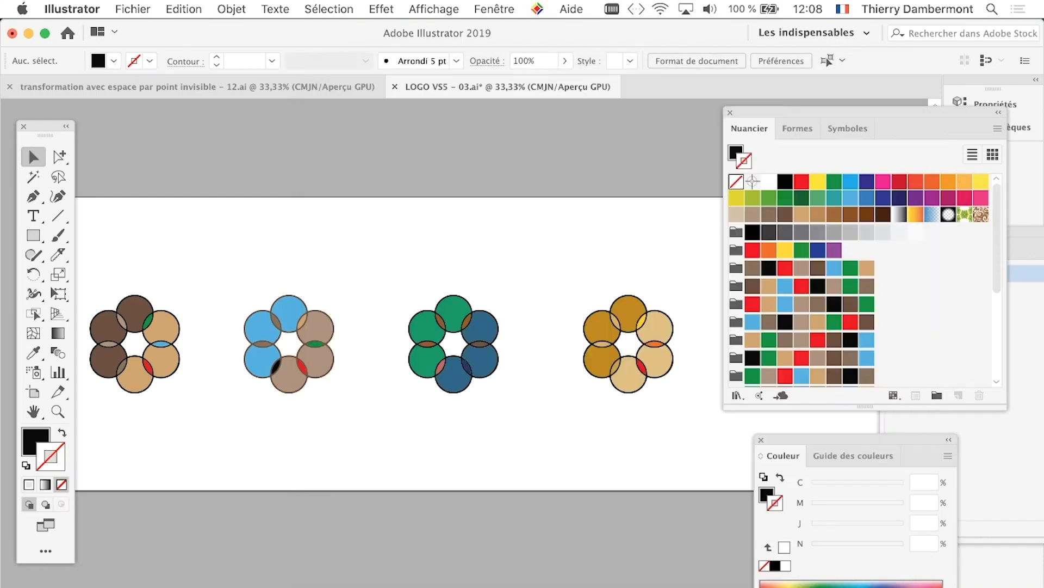
left_click_drag(865, 113, 766, 53)
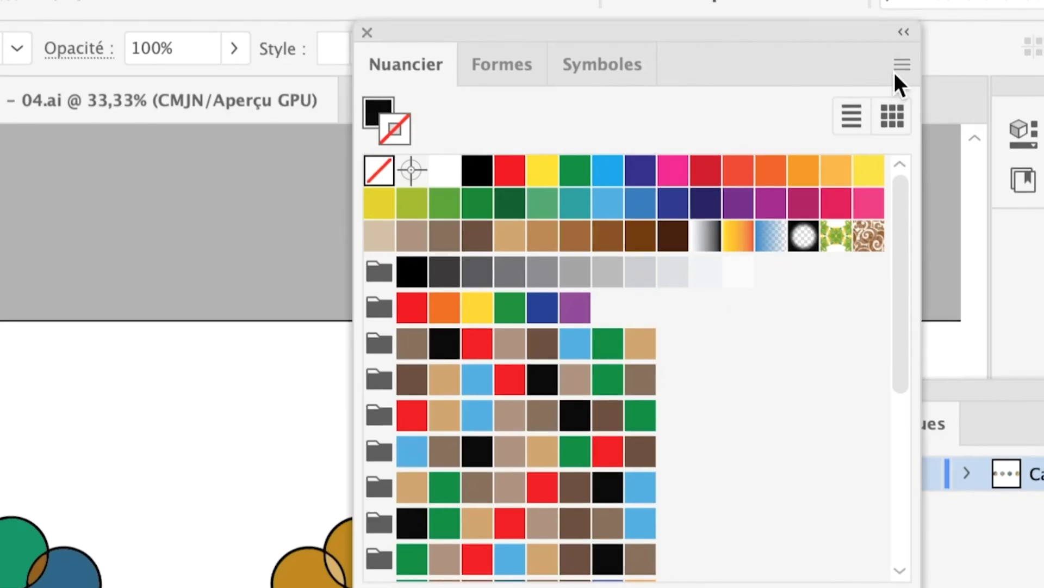
left_click(897, 71)
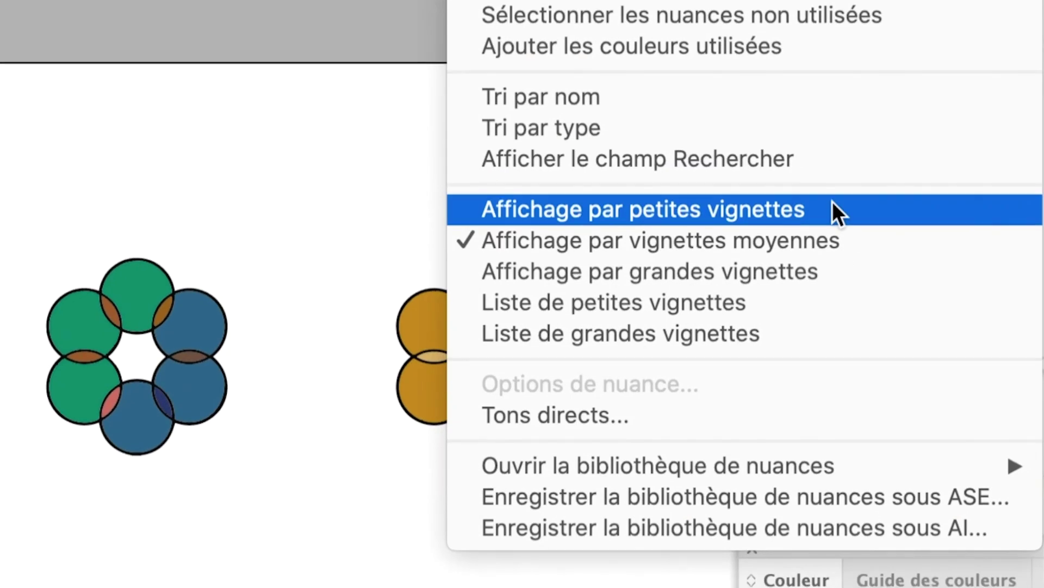
left_click(884, 365)
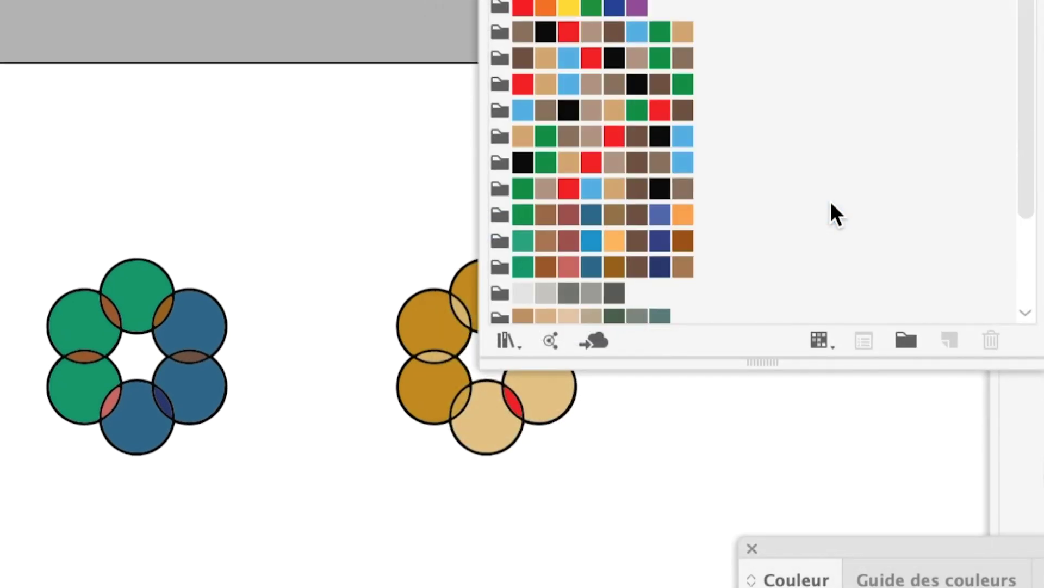
left_click_drag(866, 239, 769, 585)
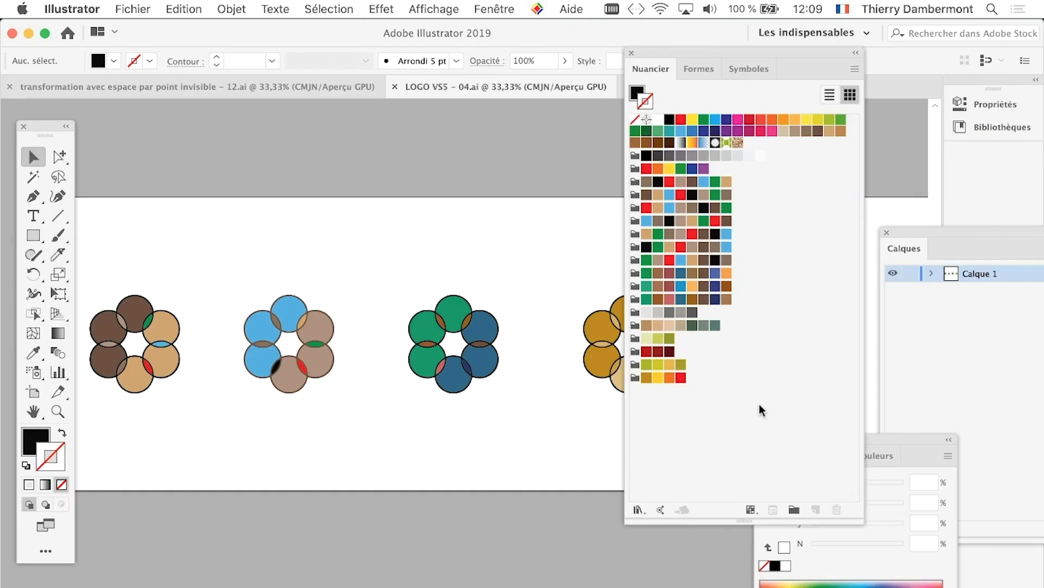
left_click_drag(856, 516, 840, 479)
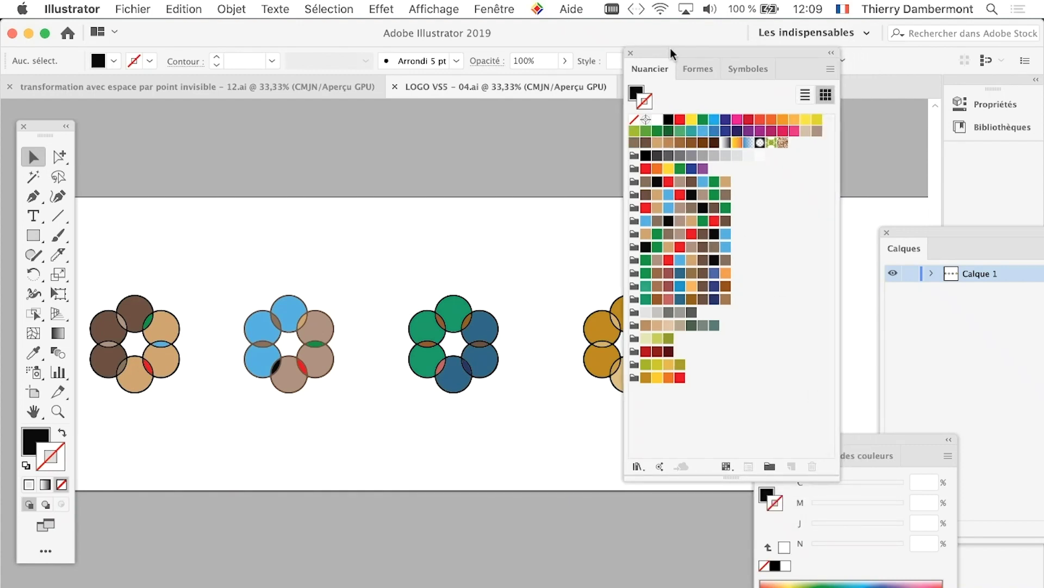
mouse_move(670, 48)
left_mouse_down()
mouse_move(538, 22)
mouse_move(554, 31)
left_mouse_up()
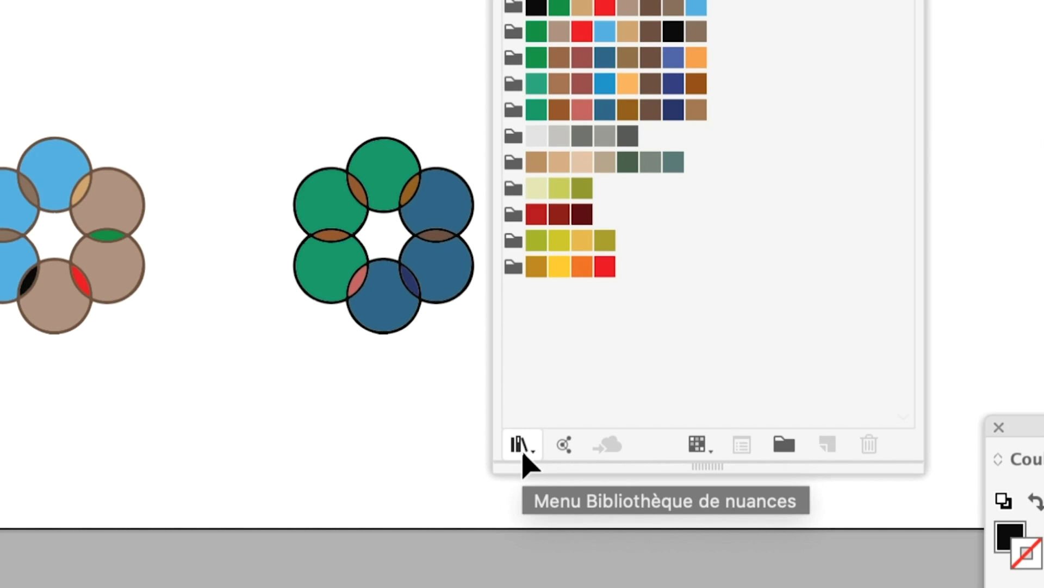
Add the yellow-to-purple and pink-to-green groups from the Festivités library, then close the library.
left_click(523, 456)
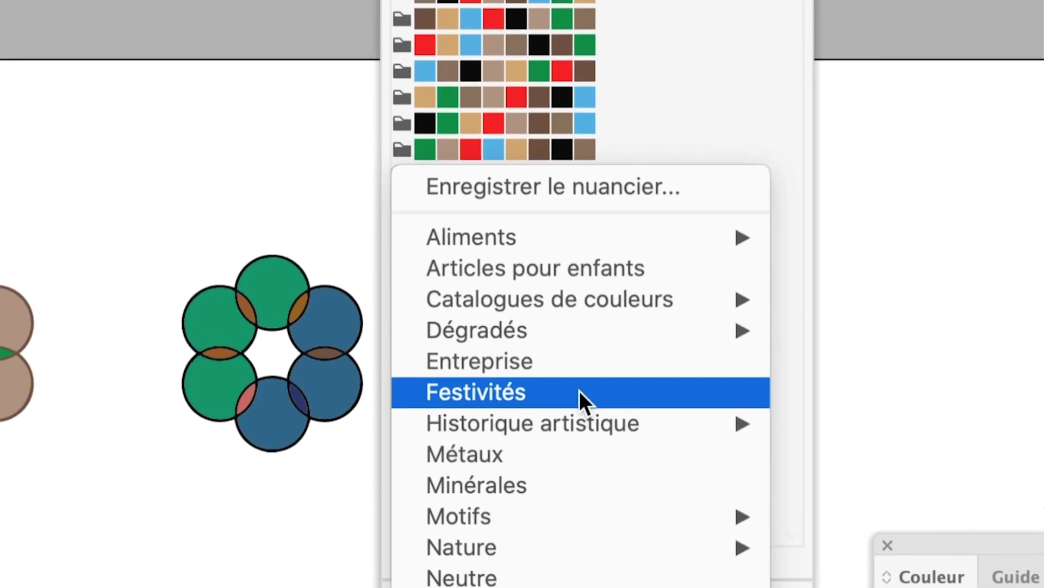
left_click(577, 392)
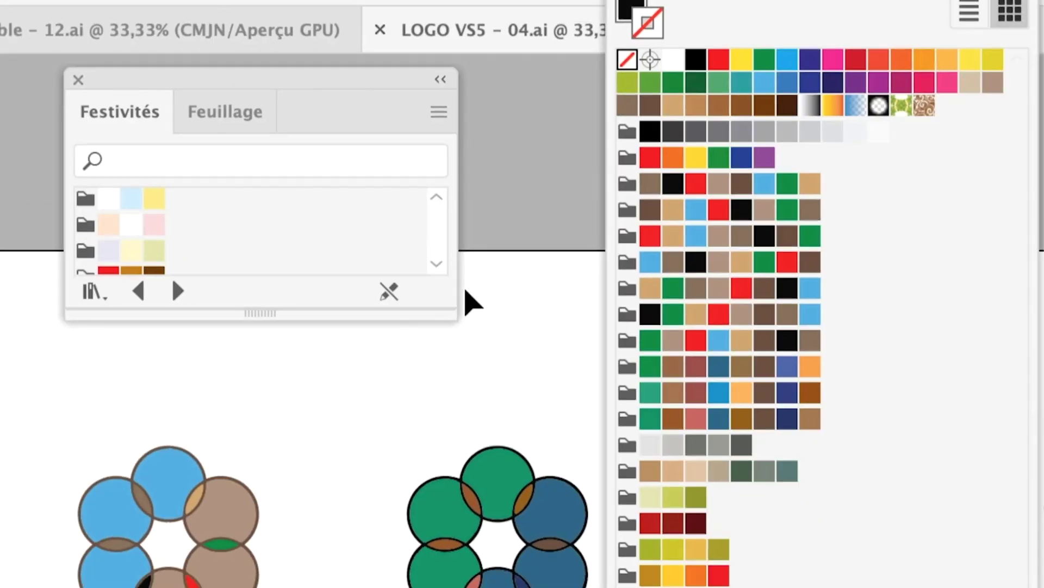
left_click_drag(457, 319, 458, 565)
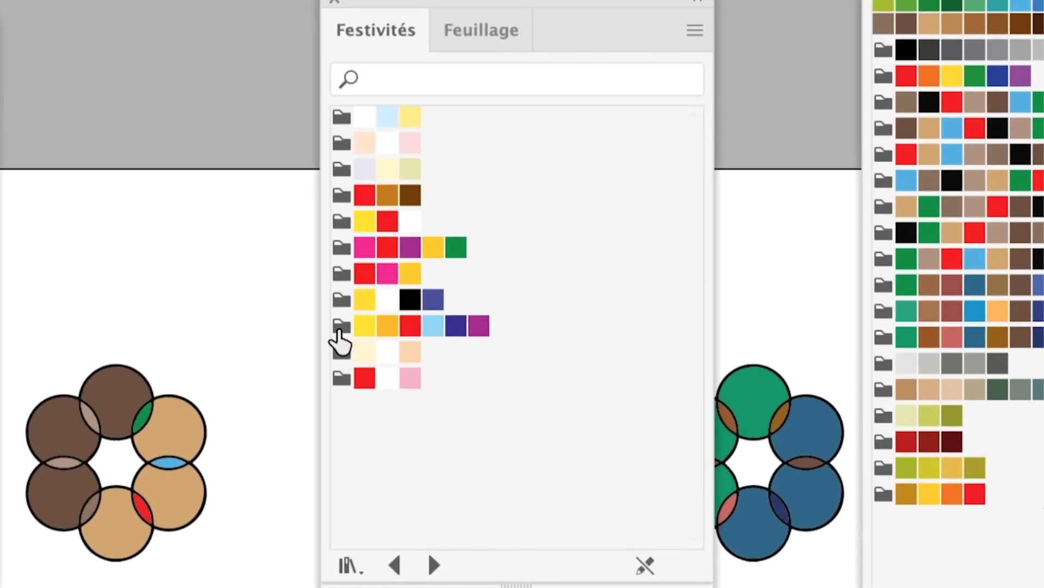
left_click(307, 294)
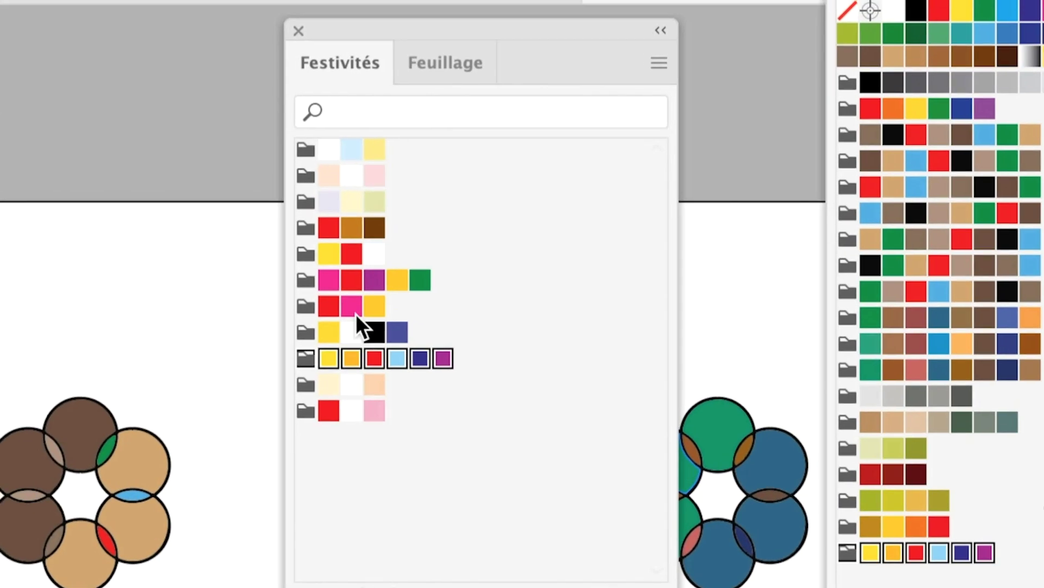
left_click(305, 280)
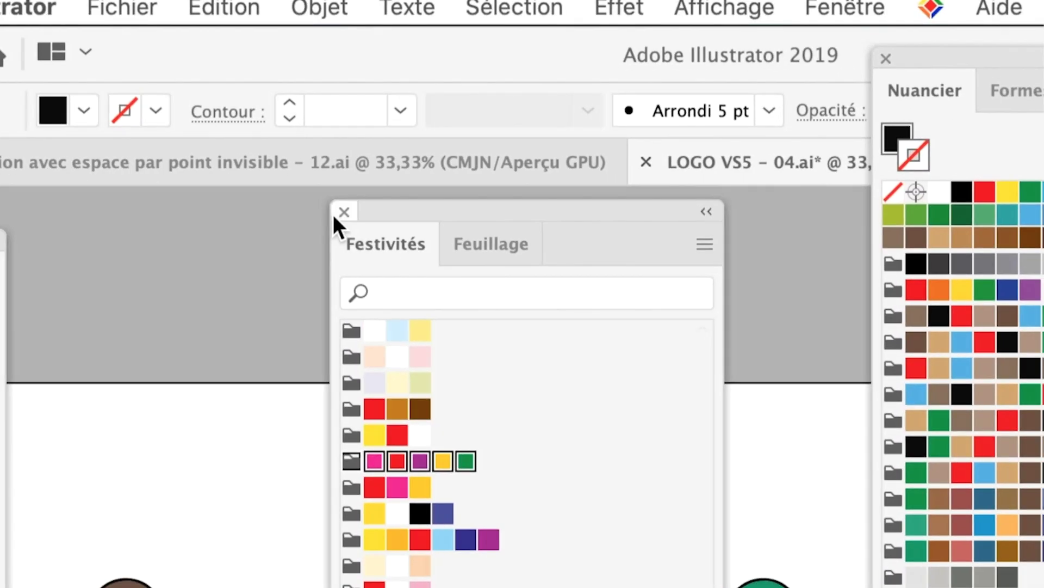
left_click(334, 215)
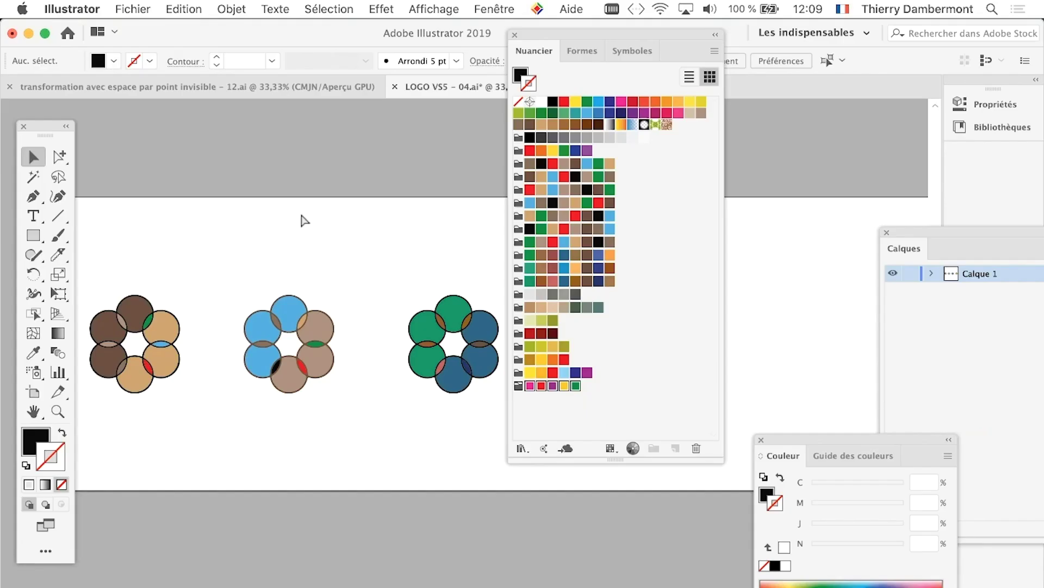
Drag the brown six-circle ring to the right of the gold ring and zoom in on it.
left_click_drag(546, 30, 802, 204)
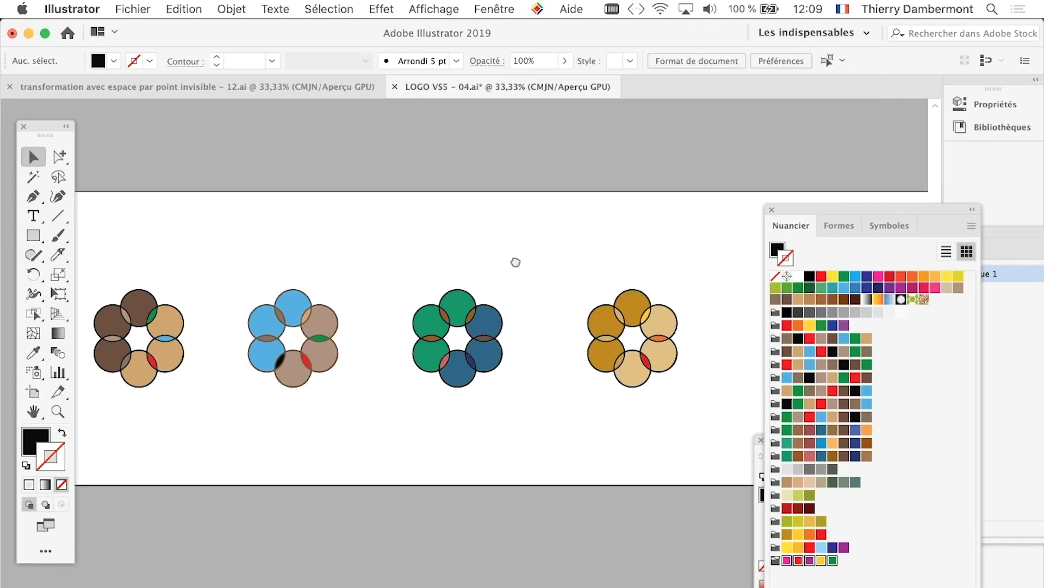
scroll(516, 261, "down", 5)
scroll(515, 261, "left", 4)
left_click_drag(169, 168, 302, 333)
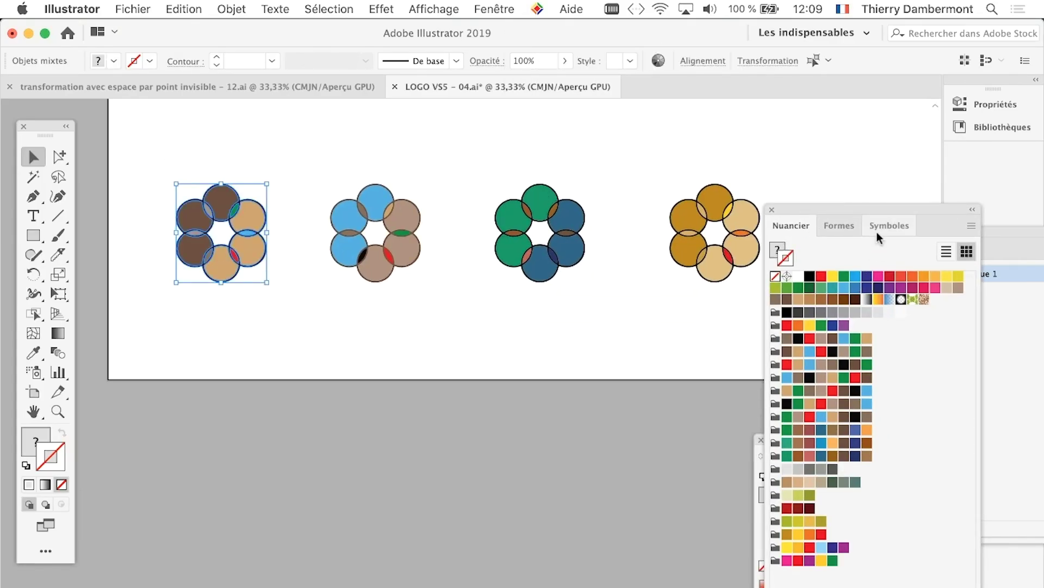
left_click_drag(195, 226, 867, 243)
left_click_drag(776, 301, 325, 356)
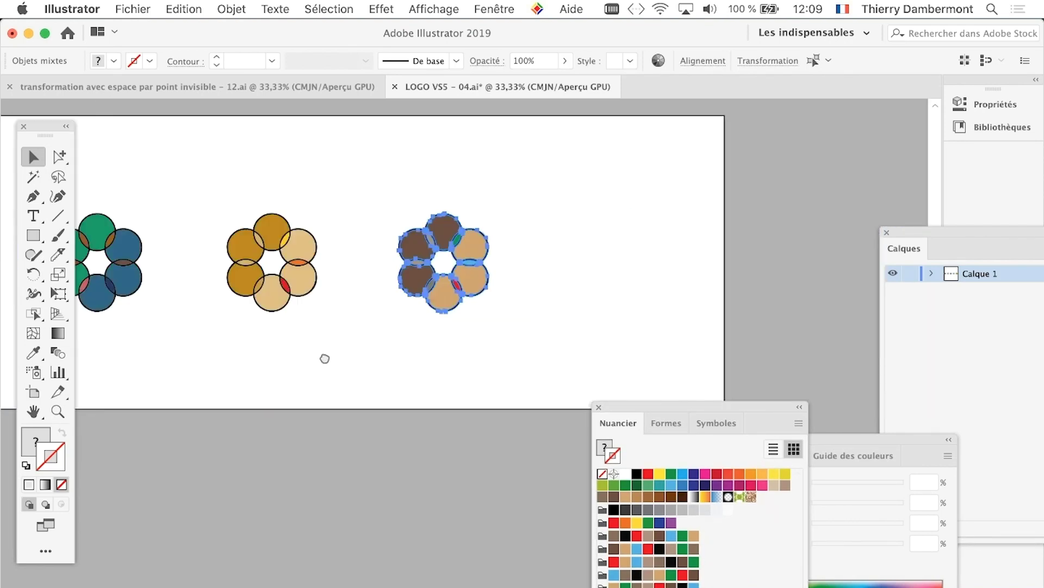
scroll(433, 306, "up", 1)
scroll(430, 326, "up", 2)
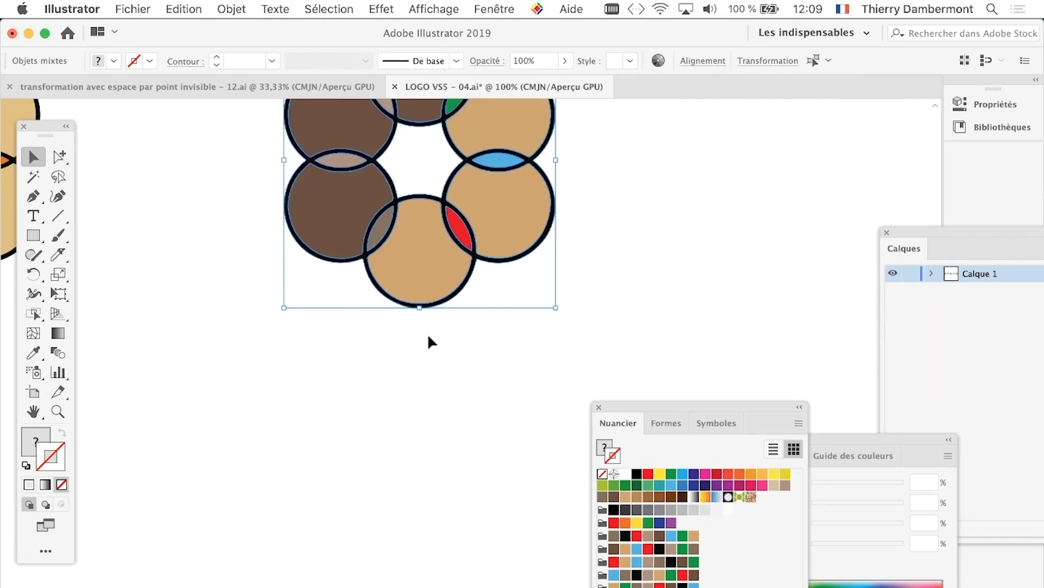
left_click_drag(401, 357, 347, 559)
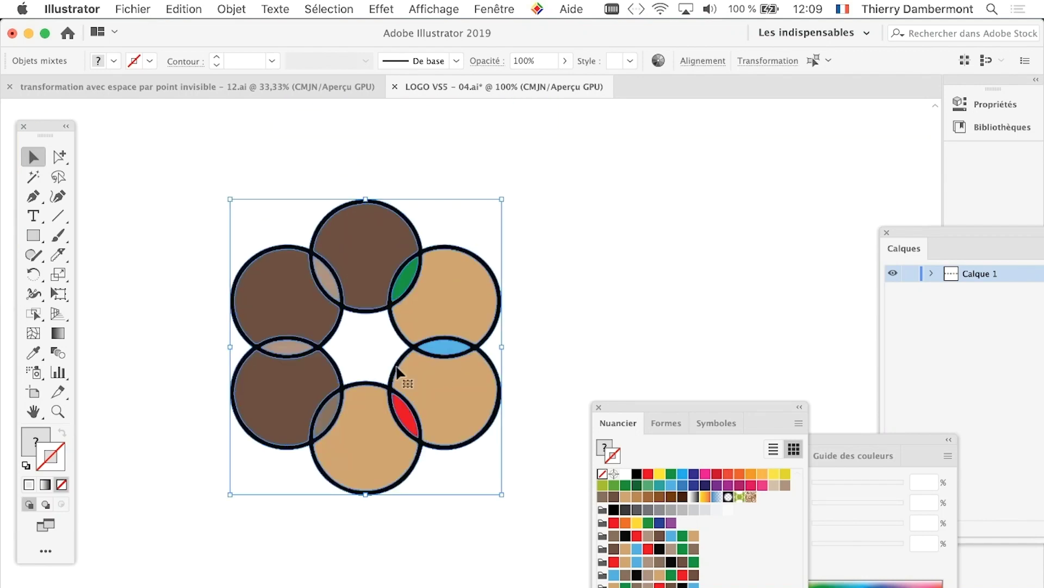
left_click_drag(408, 385, 391, 384)
In Recolor Artwork, choose the Piñata colour group after comparing Carnaval and Feuillage 6.
left_click(229, 9)
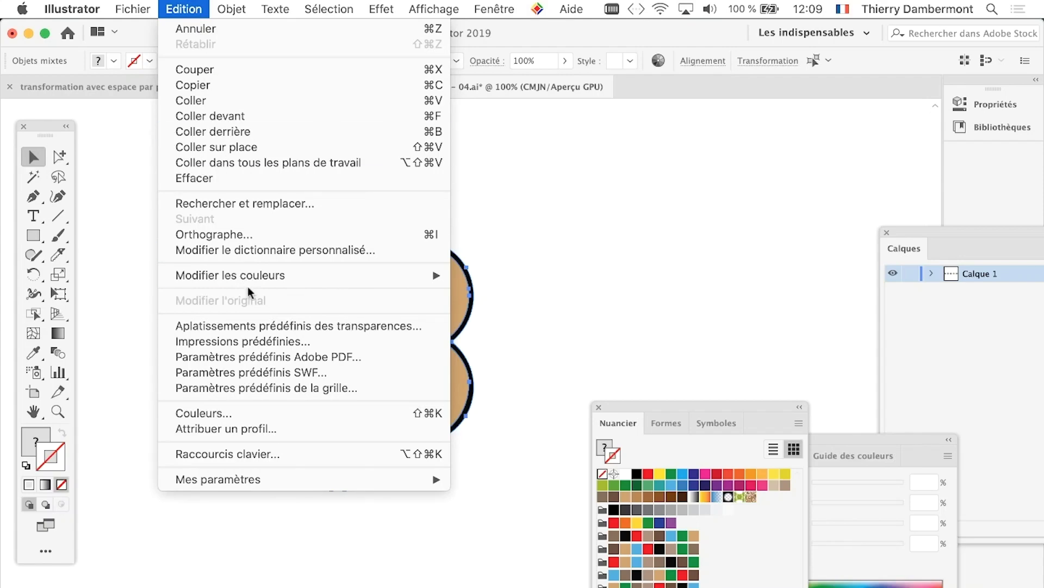
mouse_move(230, 276)
left_click(467, 276)
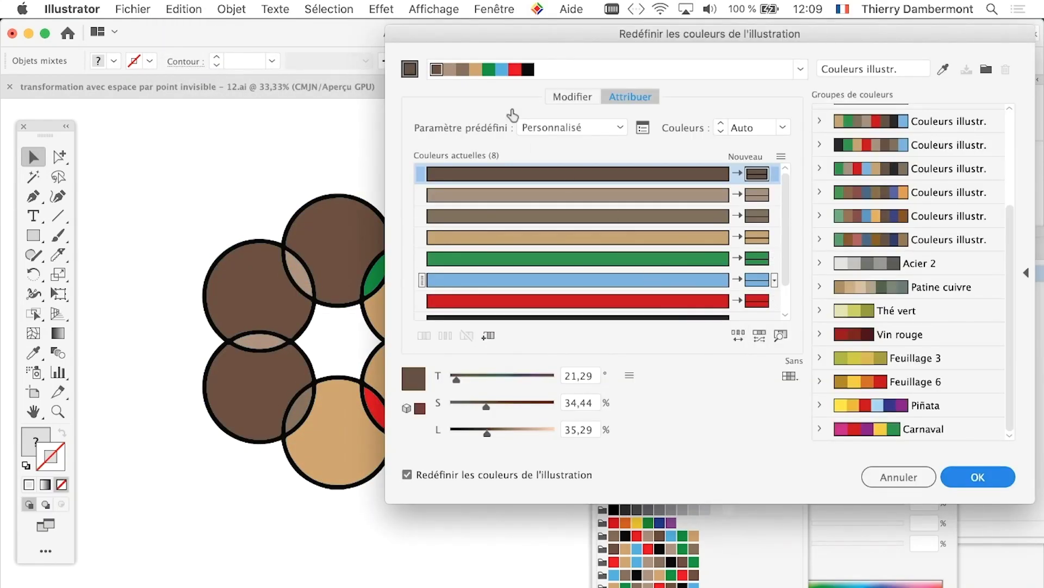
left_click_drag(487, 40, 553, 44)
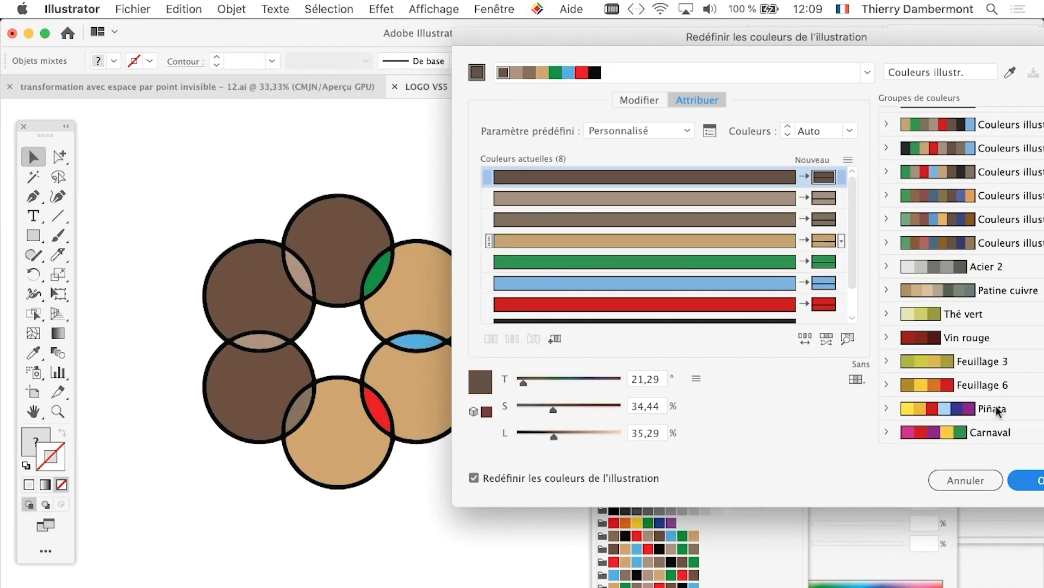
mouse_move(922, 429)
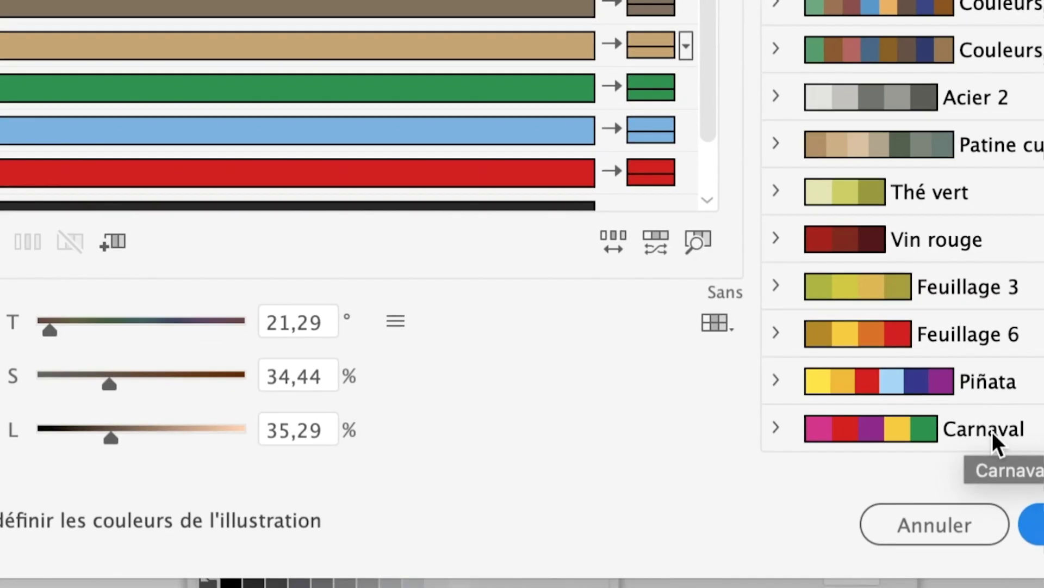
left_click(992, 432)
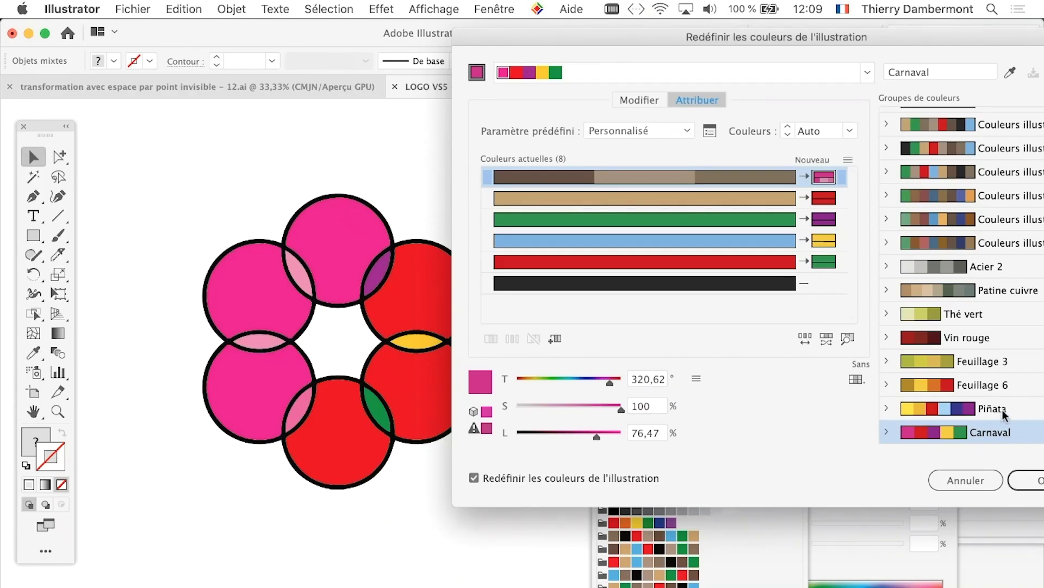
left_click(998, 409)
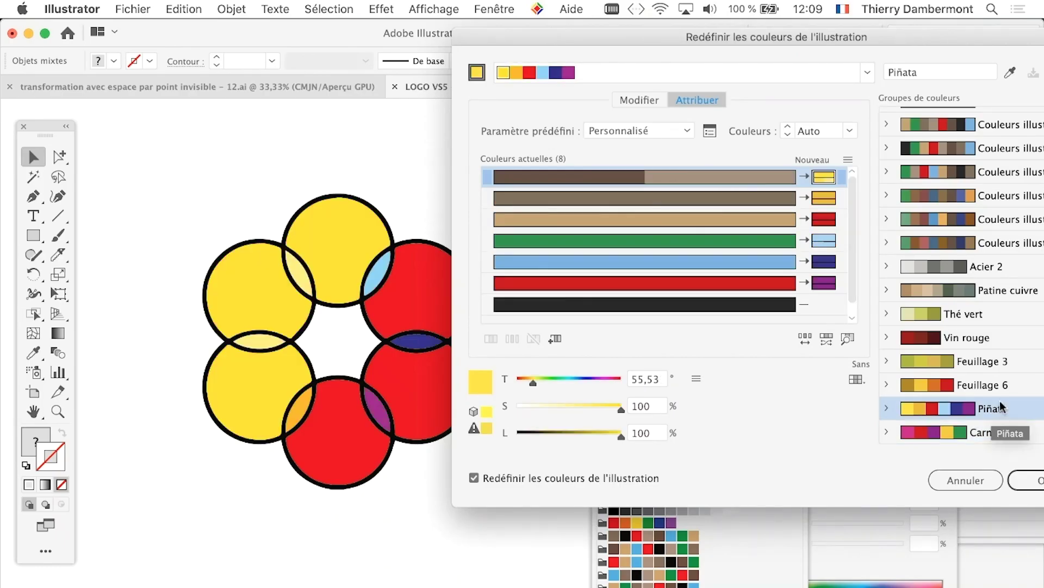
left_click(1000, 388)
left_click(998, 409)
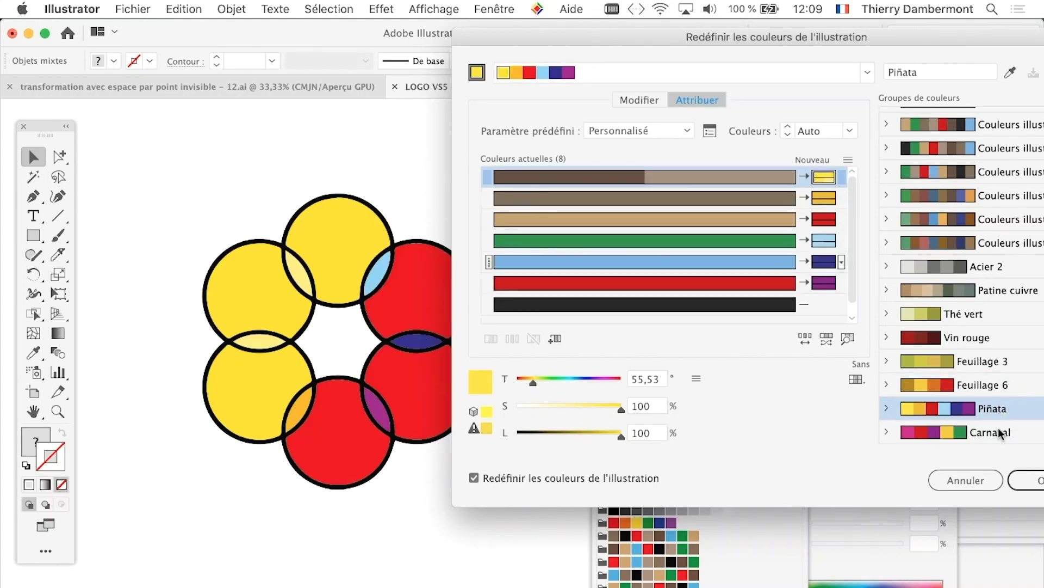
left_click(997, 432)
left_click(997, 410)
Randomize the Piñata colour order and saturation, apply it, and keep the group changes.
left_click(806, 339)
left_click(806, 340)
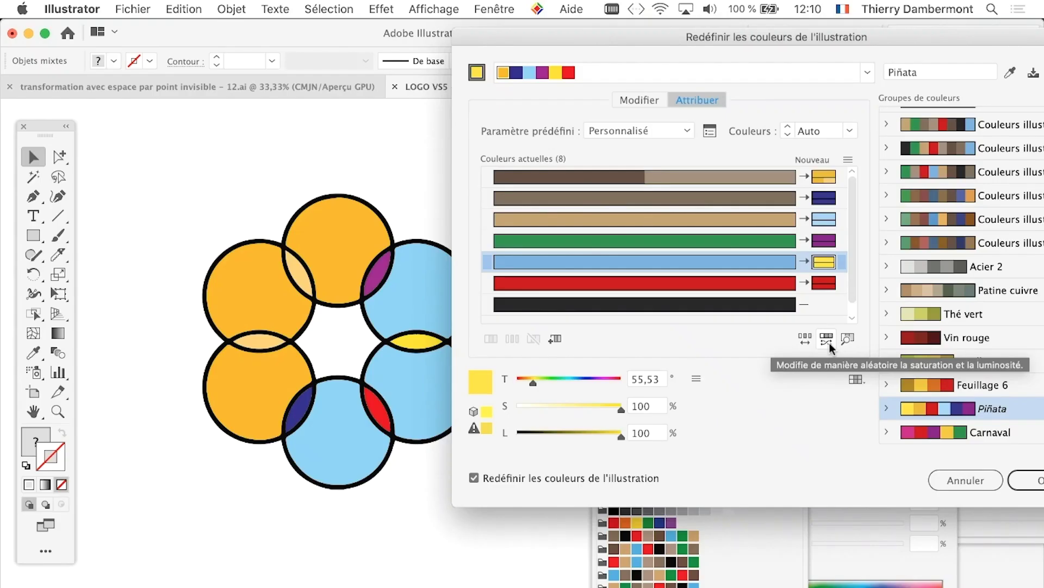
left_click(830, 342)
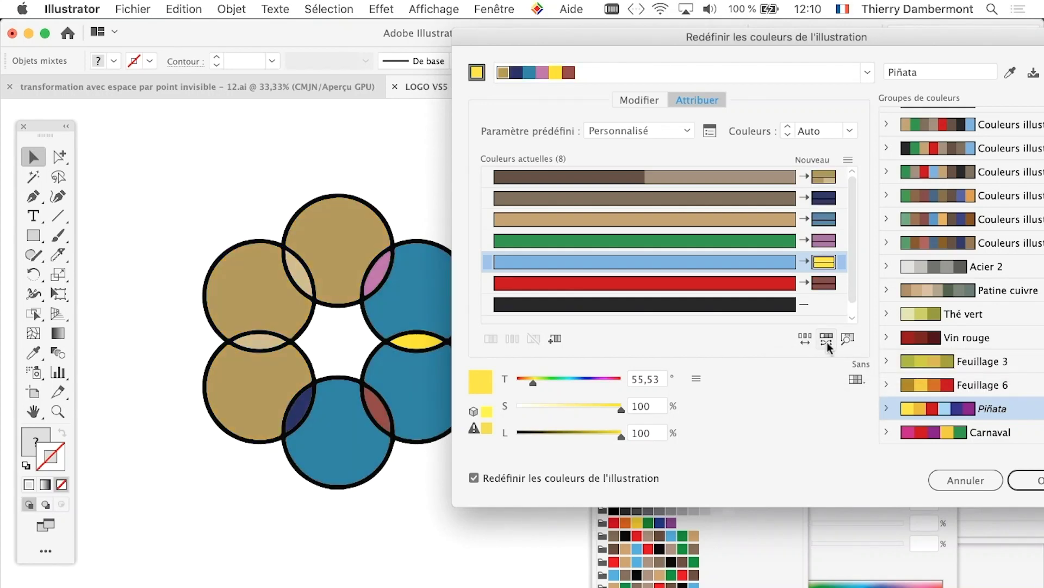
left_click(827, 342)
left_click(827, 342)
left_click(827, 342)
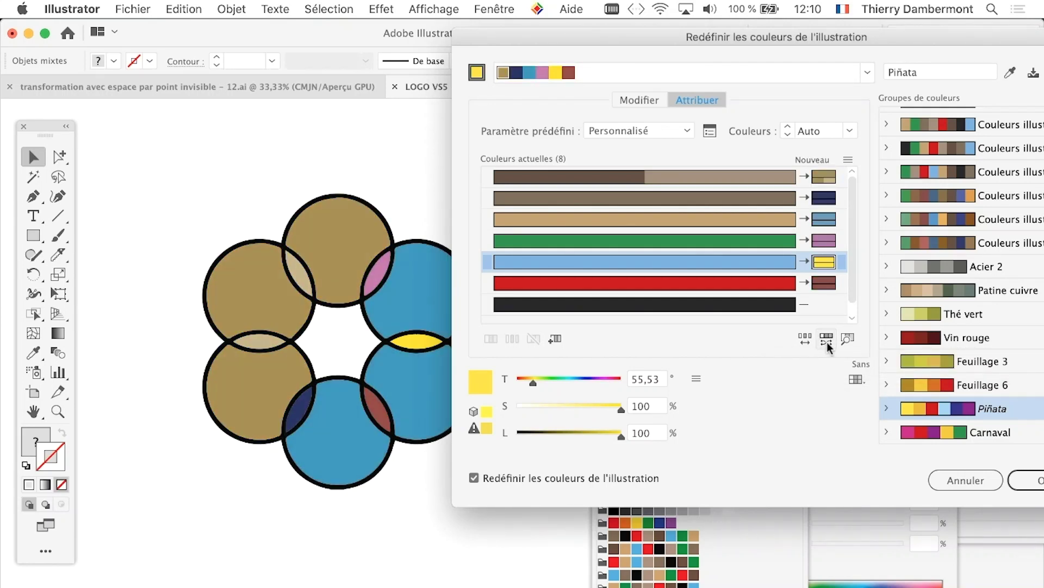
left_click(827, 342)
left_click(827, 342)
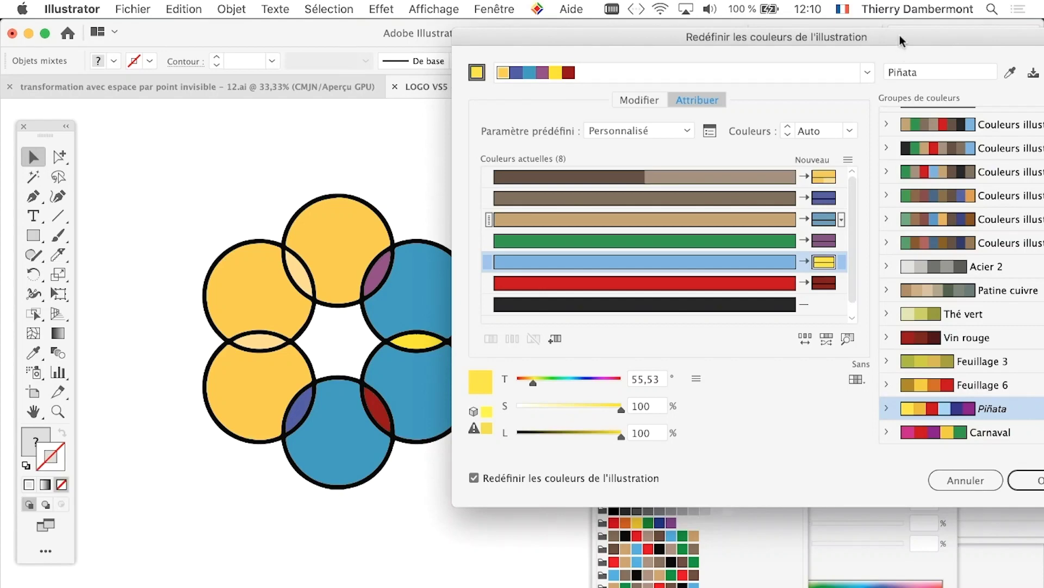
left_click_drag(900, 37, 608, 32)
left_click(756, 477)
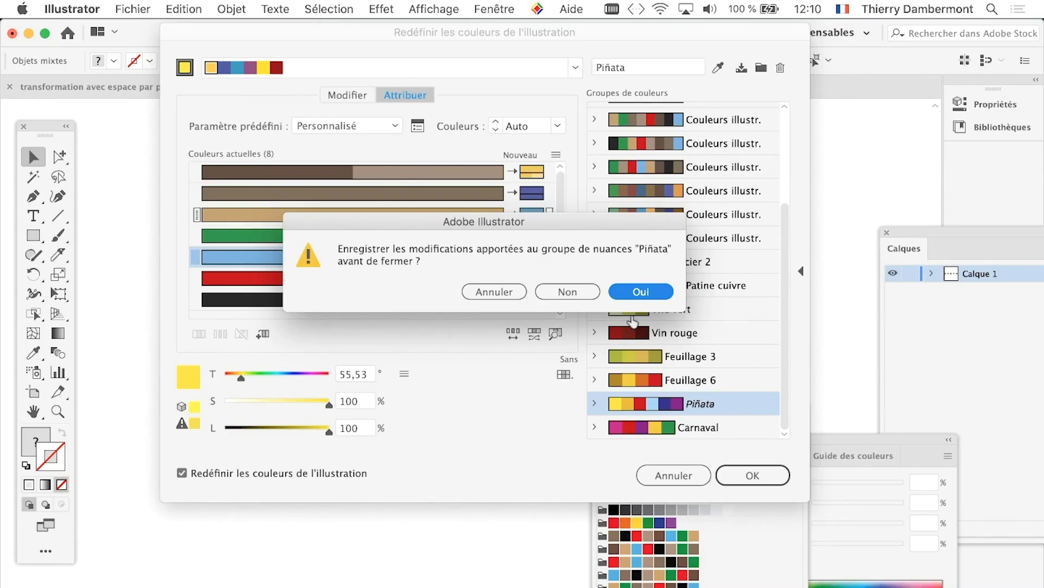
left_click(639, 292)
Deselect the ring, dock the Swatches panel beside the artwork, and centre the whole artboard.
left_click(615, 326)
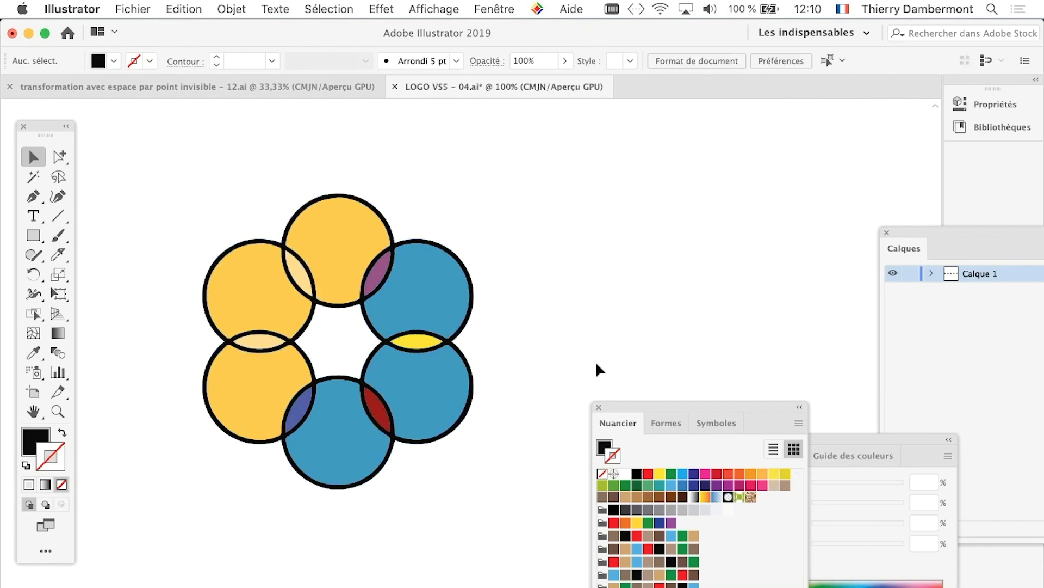
scroll(598, 358, "down", 2)
left_click_drag(510, 428, 736, 317)
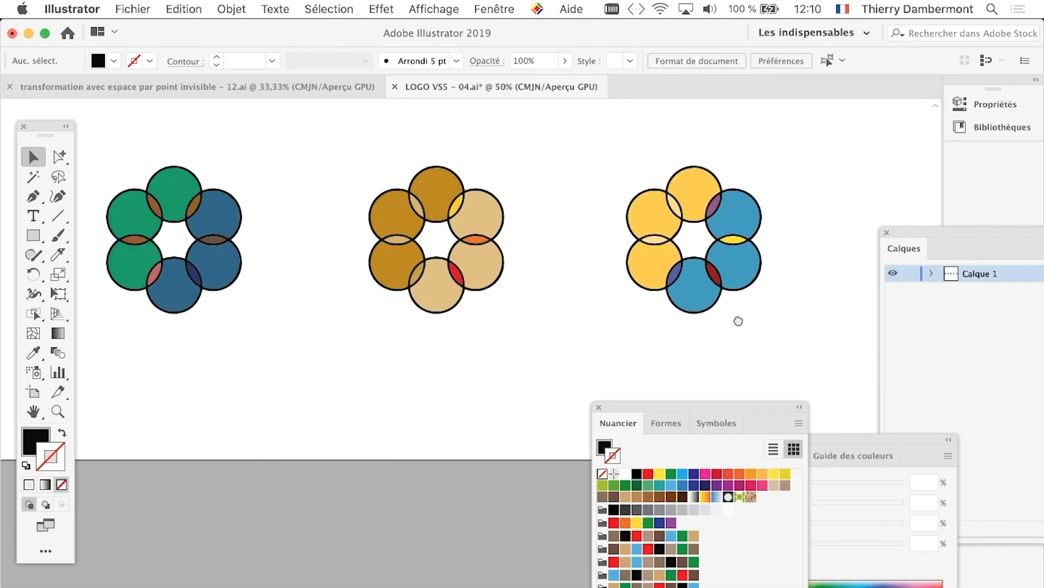
left_click_drag(706, 405, 907, 83)
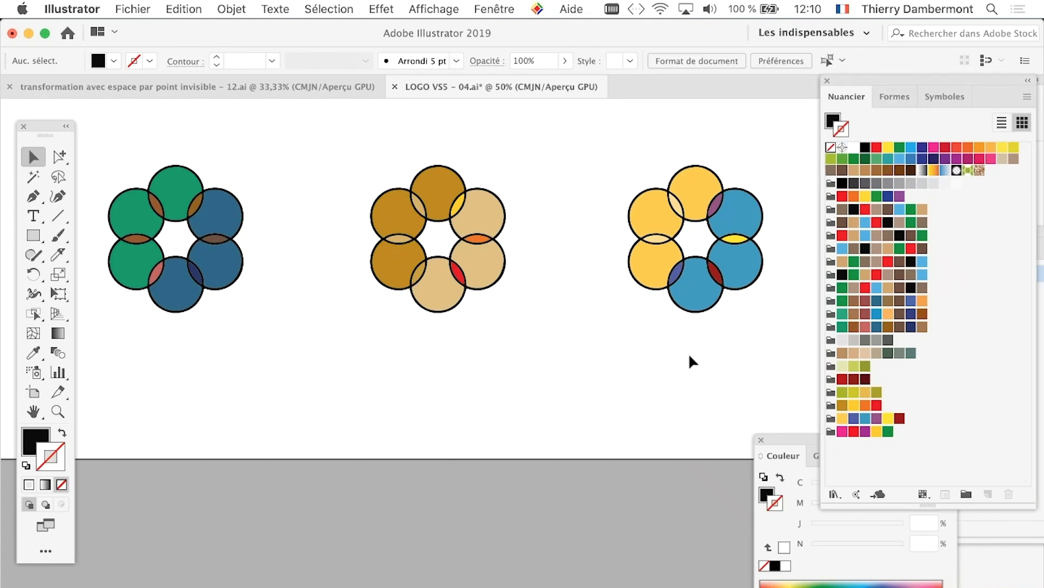
scroll(691, 362, "down", 1)
scroll(691, 370, "down", 1)
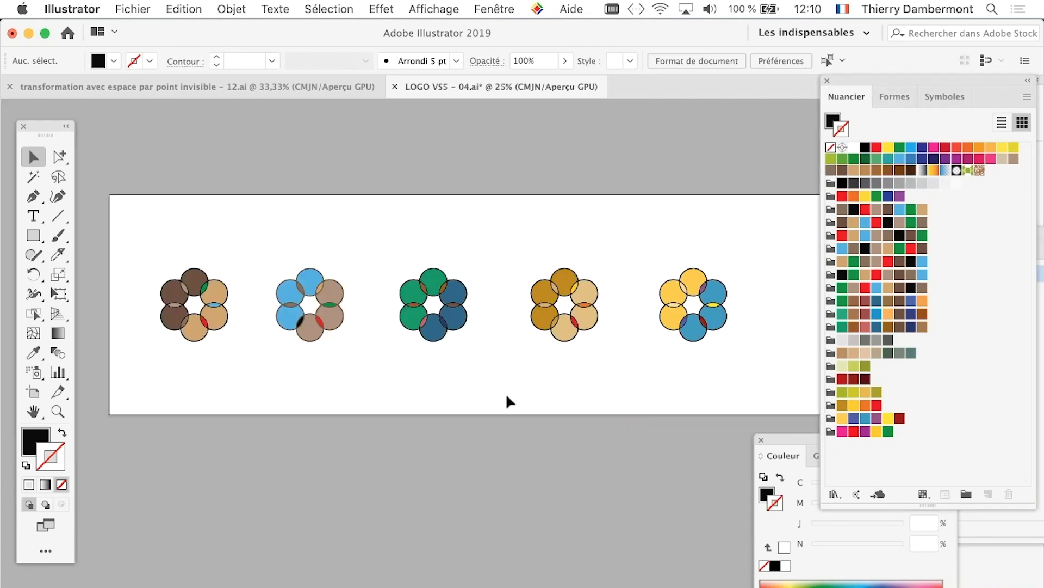
left_click_drag(457, 399, 468, 356)
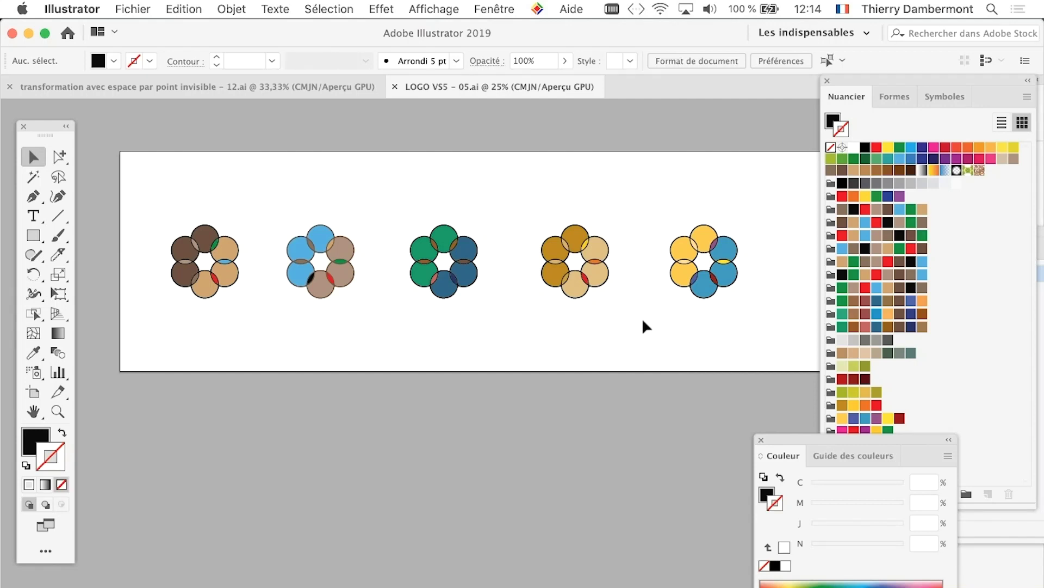
Duplicate the yellow-and-blue flower directly below the original.
left_click_drag(663, 331, 429, 354)
scroll(484, 327, "up", 2)
scroll(458, 330, "up", 2)
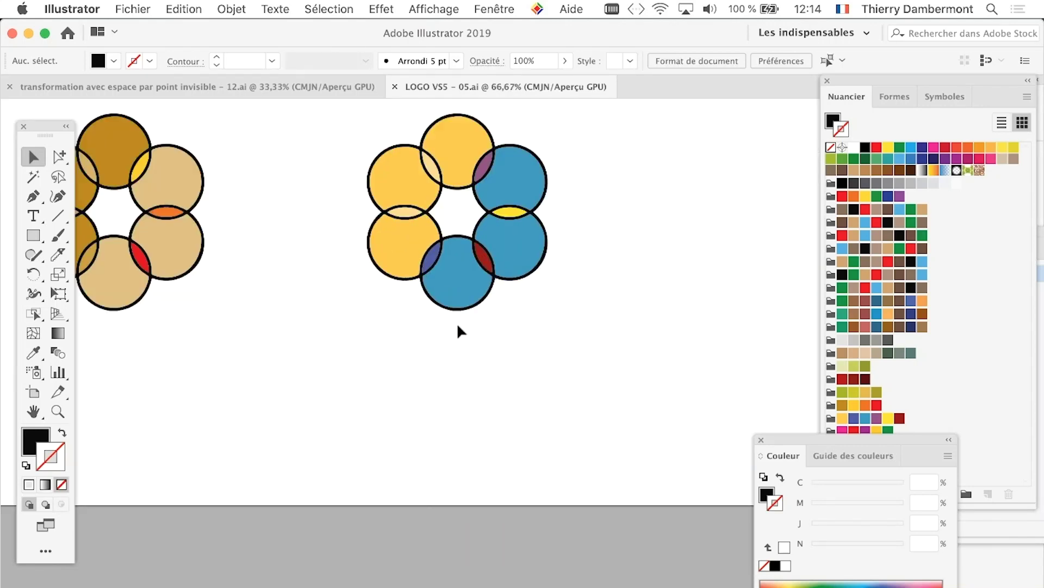
scroll(422, 385, "up", 2)
left_click_drag(341, 153, 572, 372)
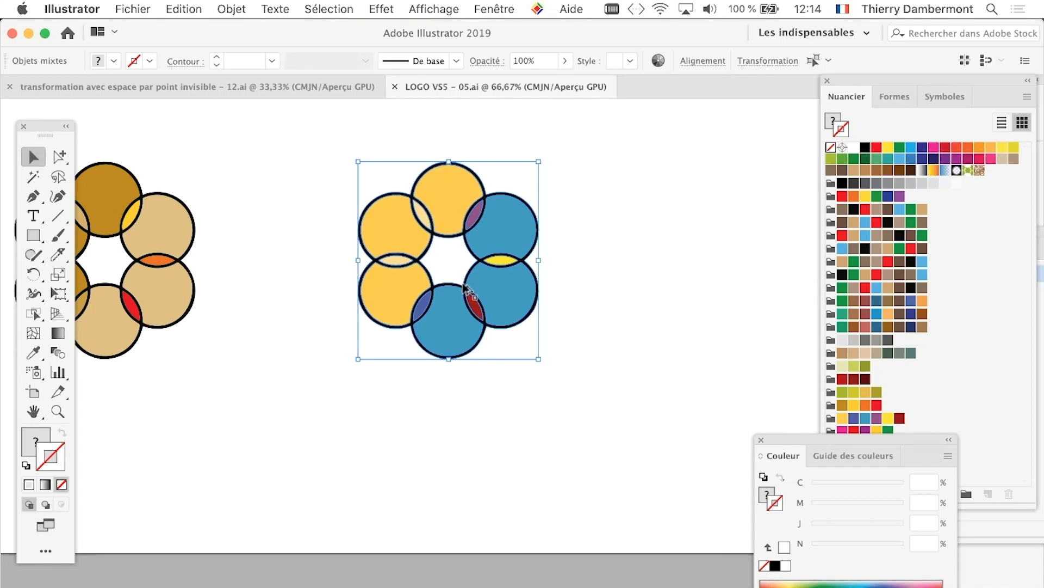
left_click_drag(464, 287, 464, 579)
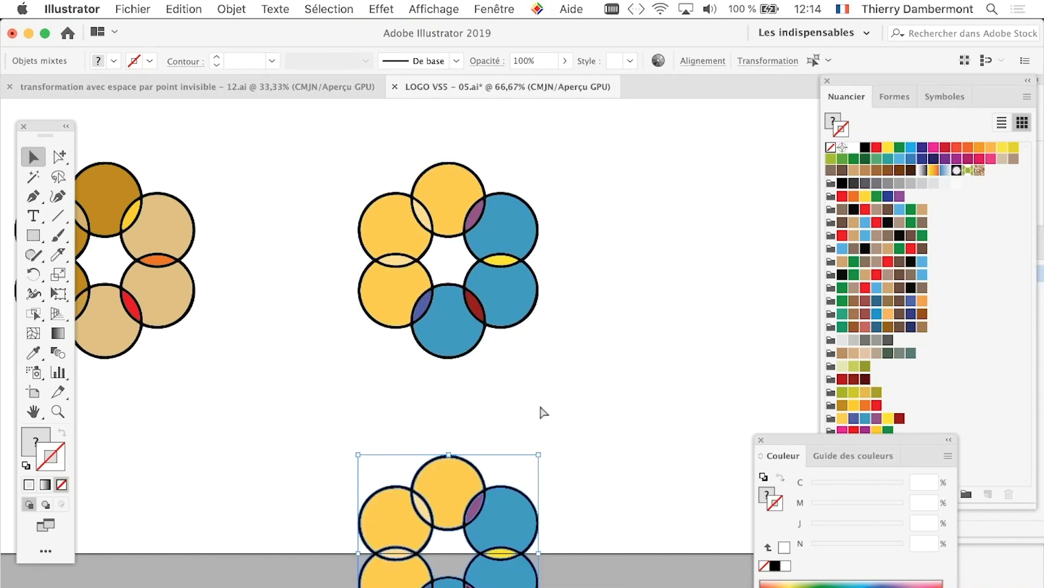
Extend the artboard's bottom edge to about 376 mm so it contains the copy.
scroll(564, 407, "down", 1)
scroll(557, 407, "down", 1)
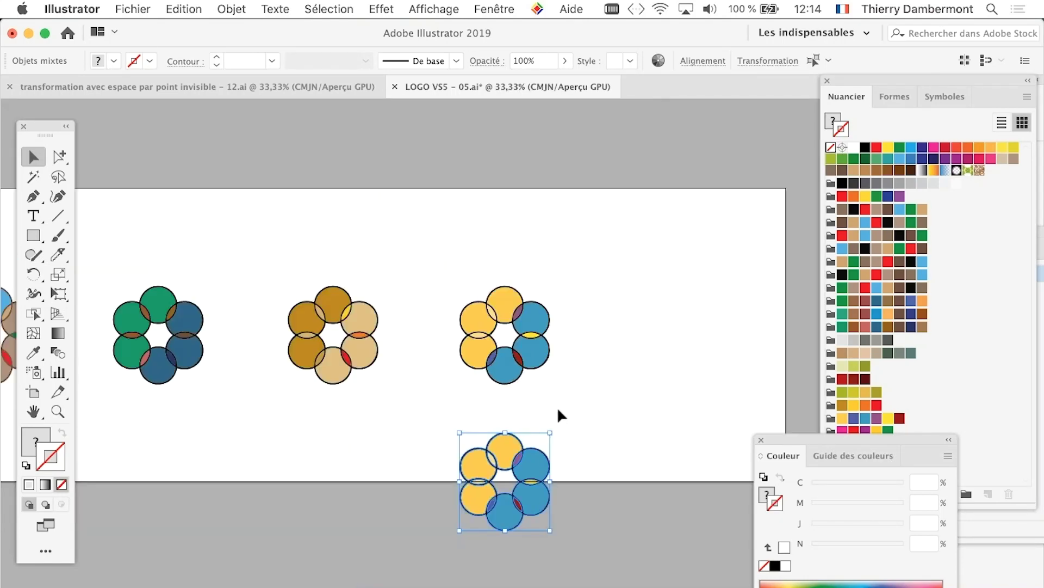
left_click_drag(404, 363, 486, 264)
scroll(199, 384, "down", 1)
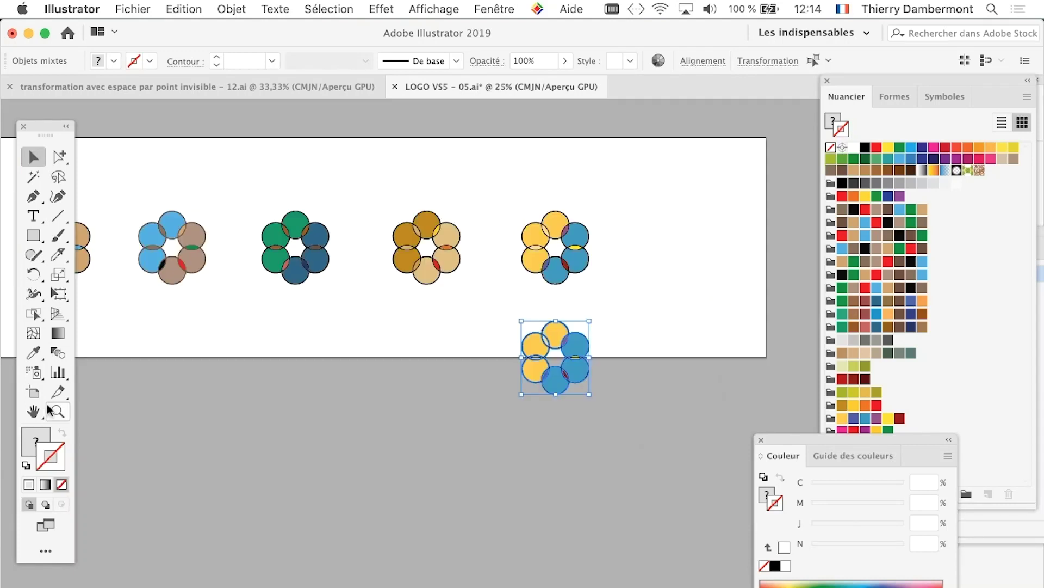
left_click(31, 398)
left_click_drag(369, 359, 369, 447)
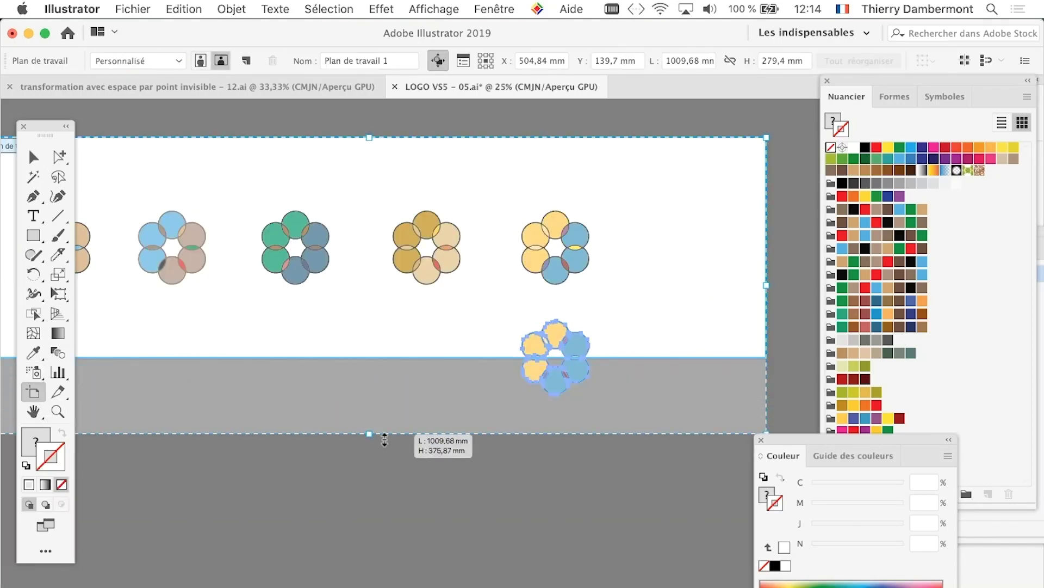
key("v")
left_click(386, 348)
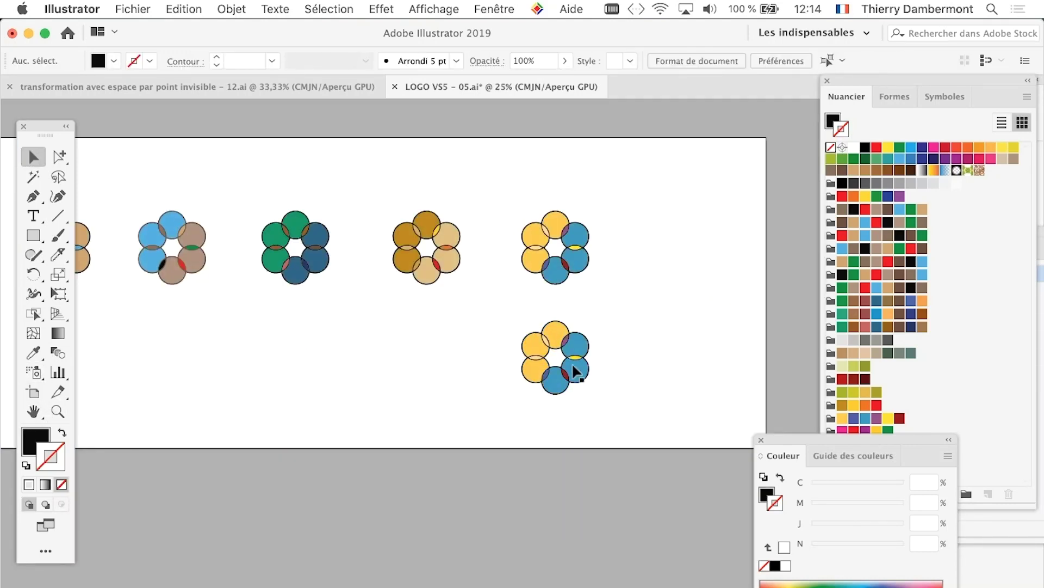
scroll(572, 360, "up", 3)
scroll(568, 361, "up", 2)
left_click_drag(226, 272, 141, 294)
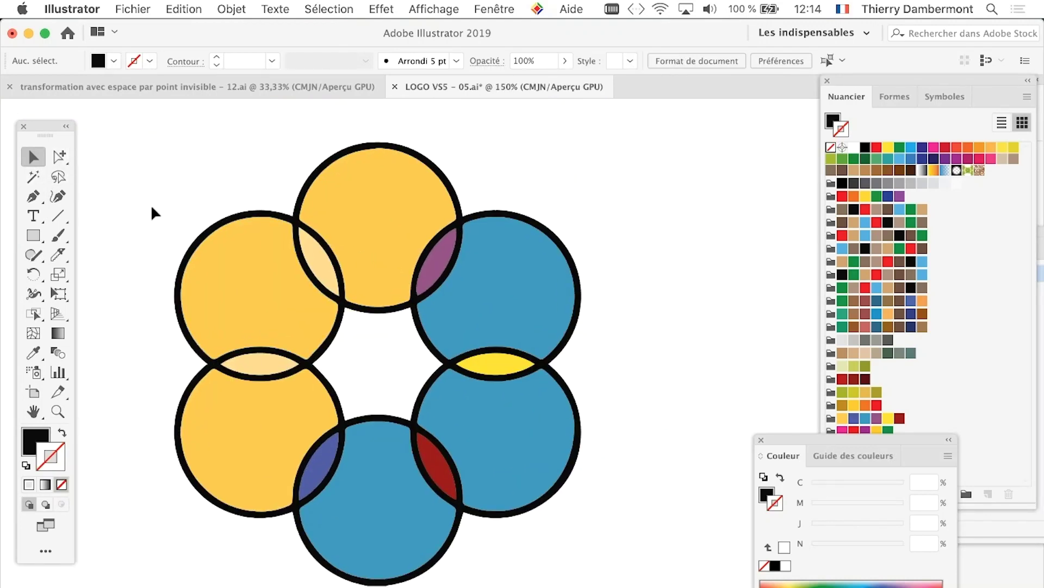
left_click(62, 159)
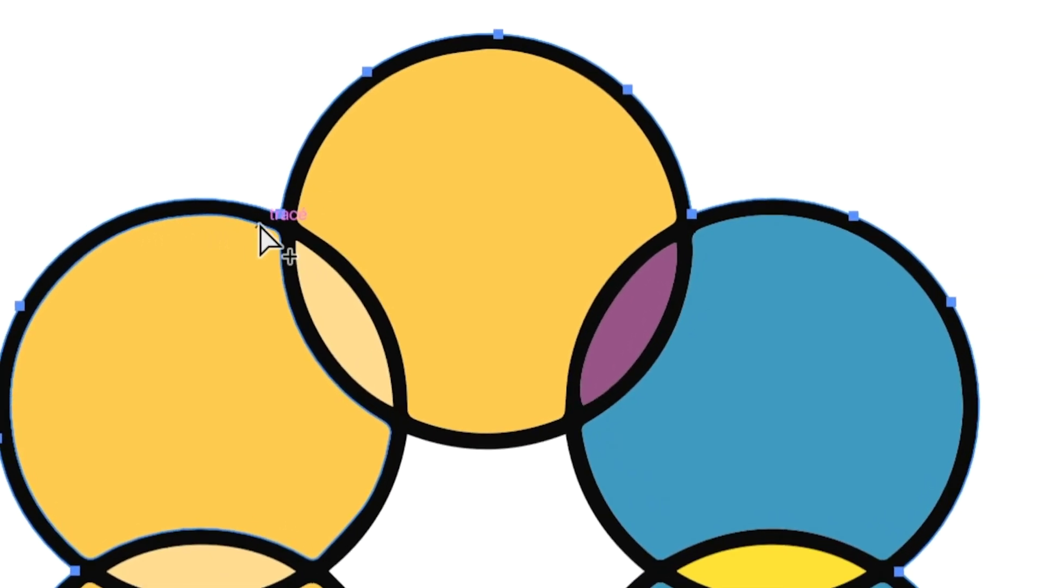
key("ctrl+a")
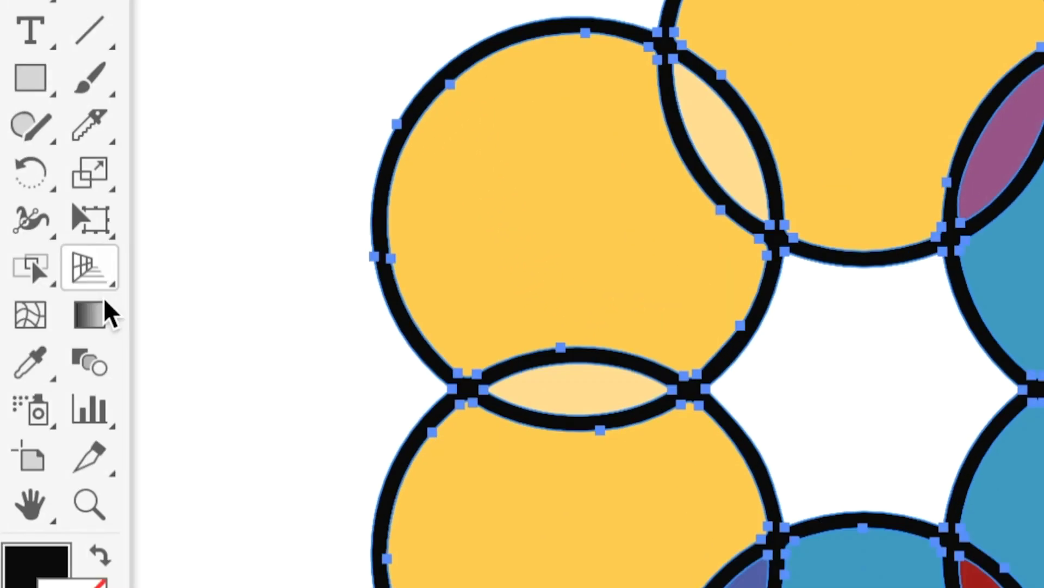
left_click(67, 377)
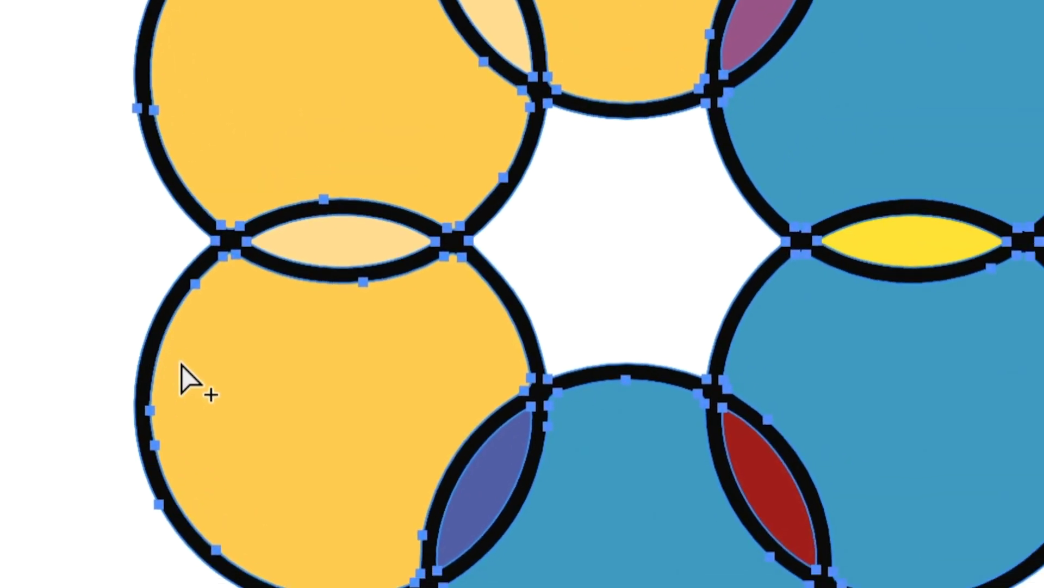
left_click(457, 375)
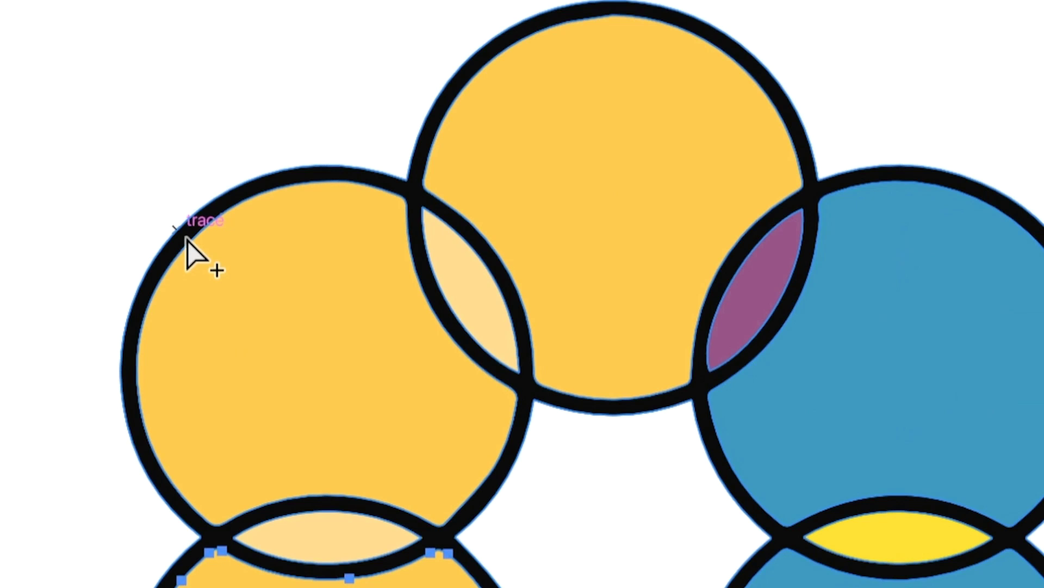
left_click(195, 246)
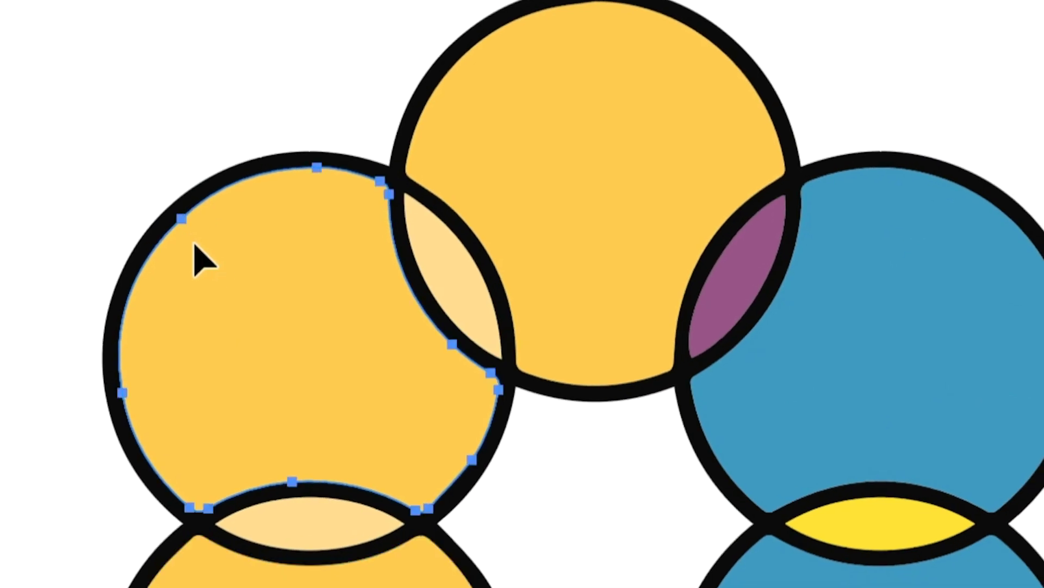
key("shift+m")
key("ctrl+a")
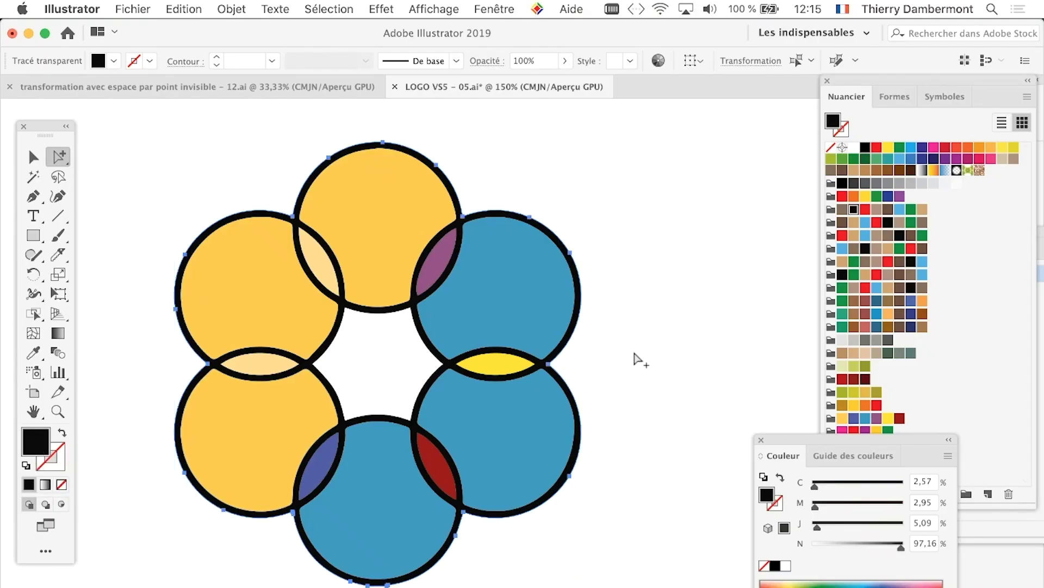
left_click(866, 354)
key("super+z")
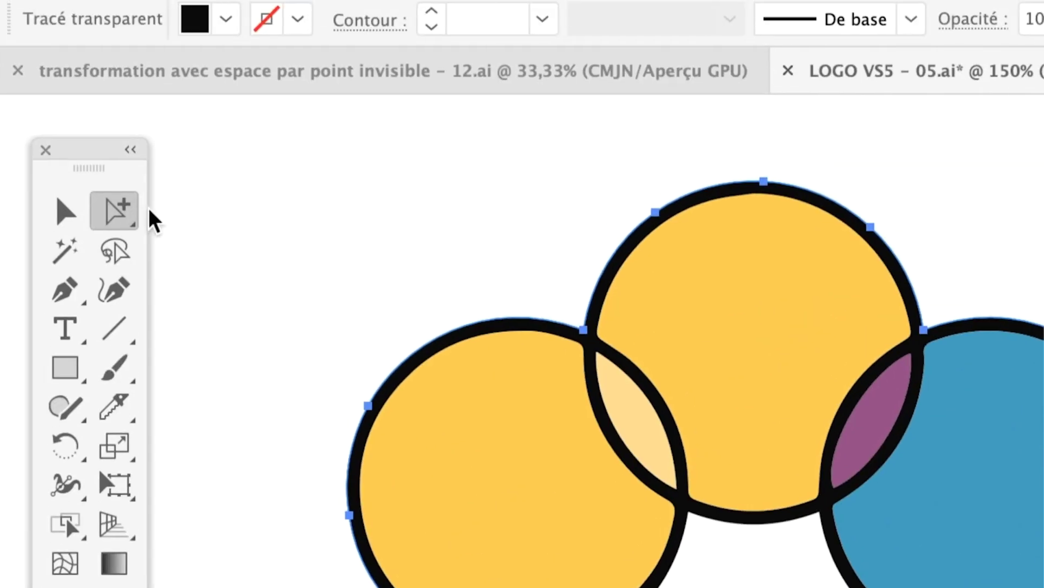
left_click(154, 226)
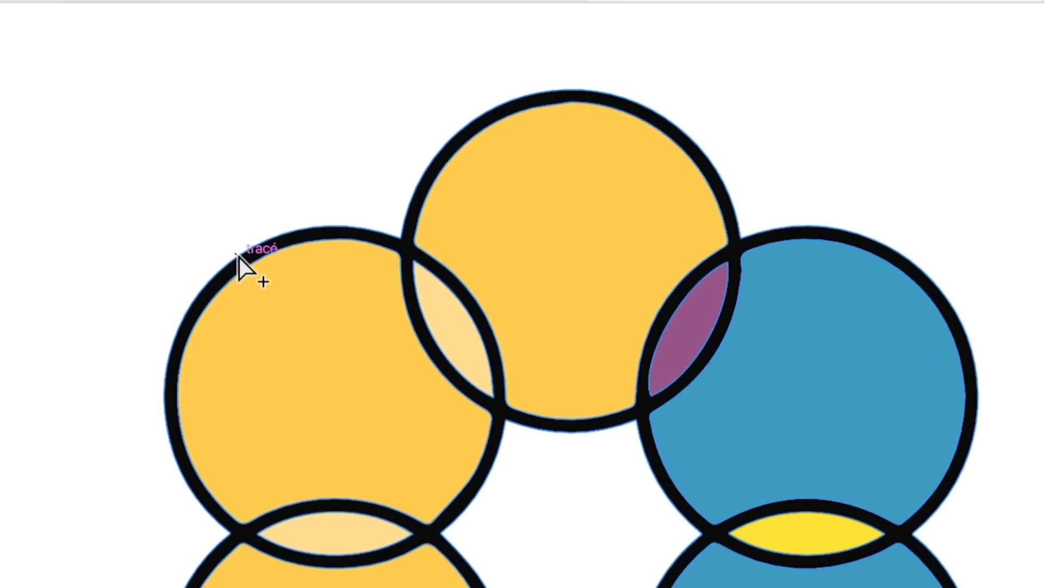
key("super+a")
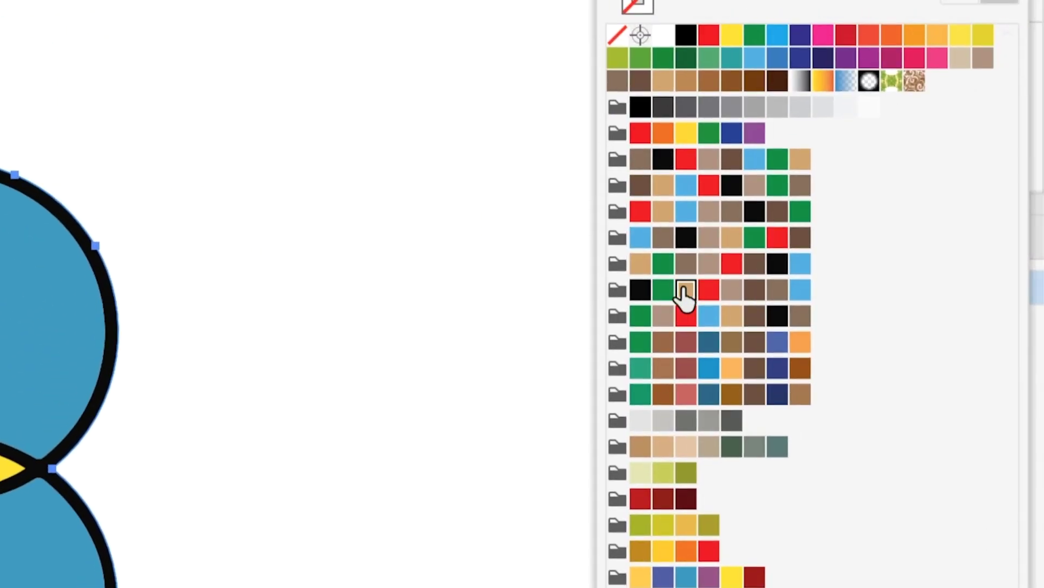
left_click(684, 289)
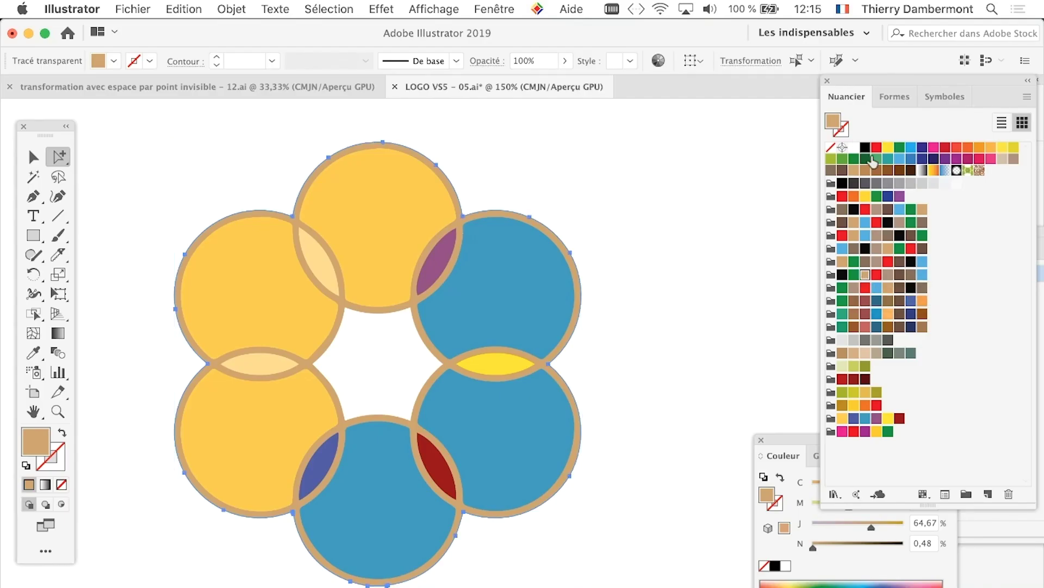
left_click(853, 148)
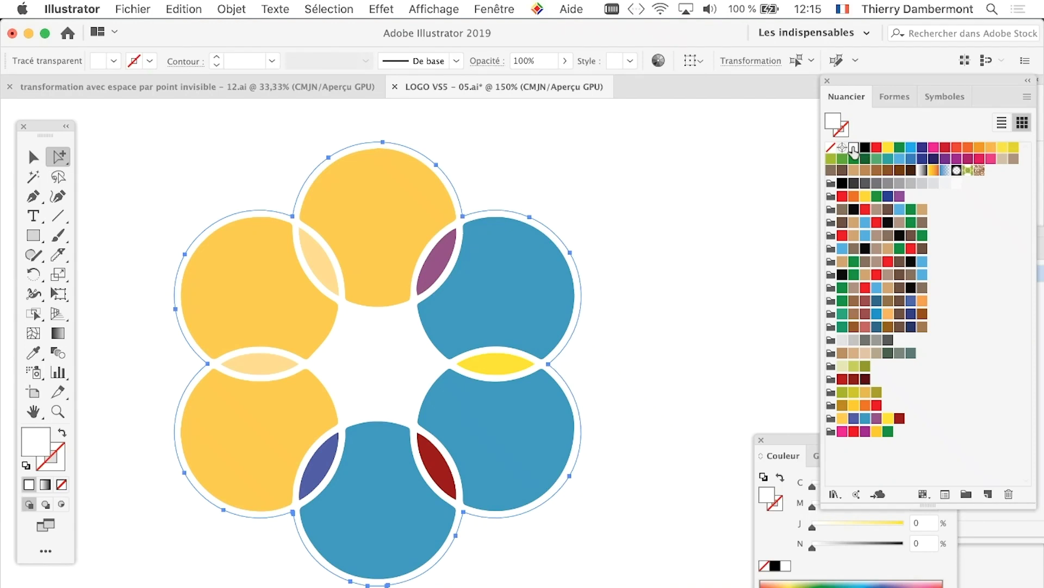
left_click(739, 257)
key("ctrl+z")
key("ctrl+z")
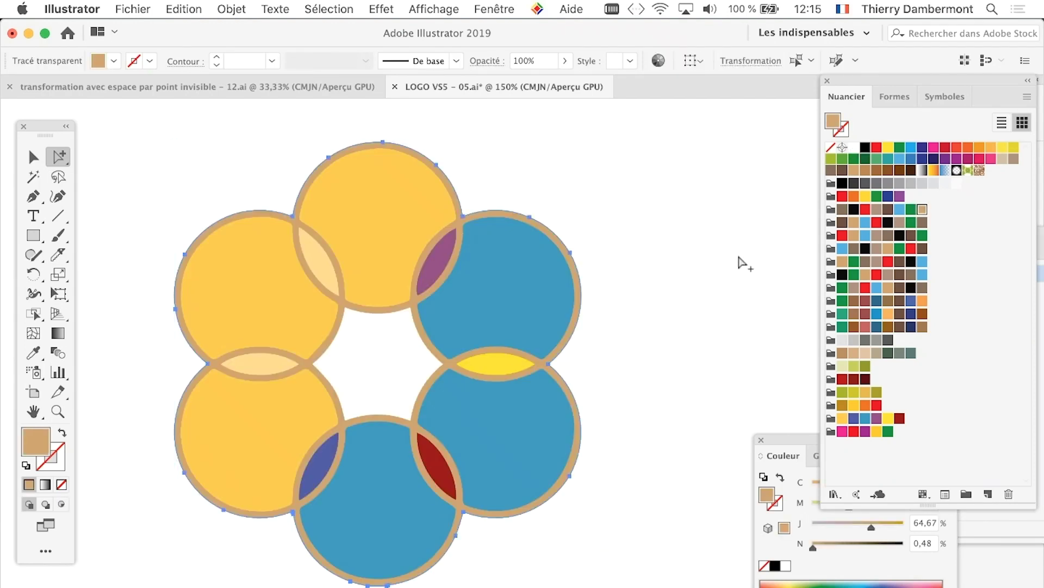
key("ctrl+z")
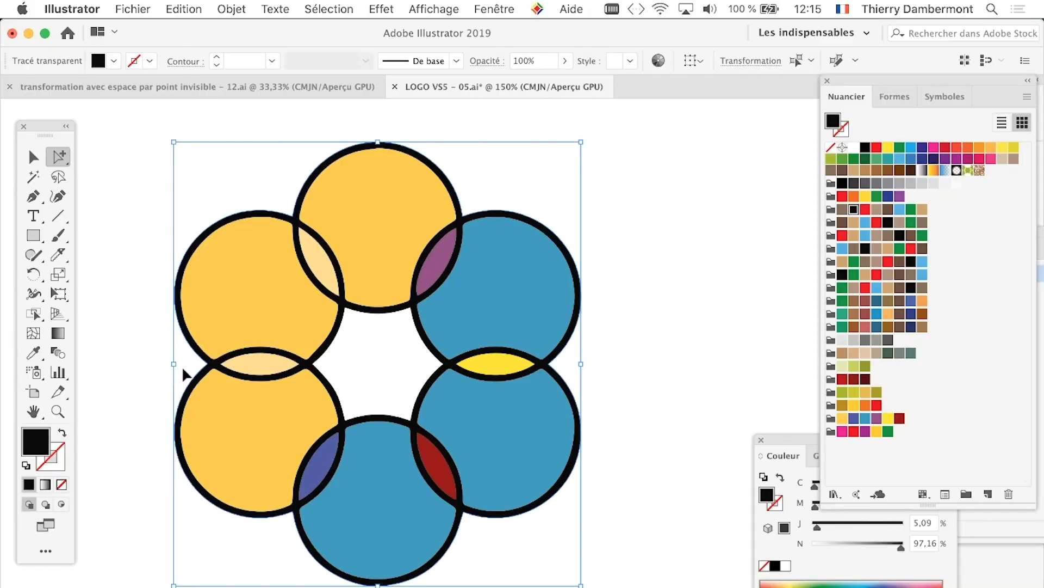
Select all circles sharing the same fill colour, then clear the selection.
left_click(226, 9)
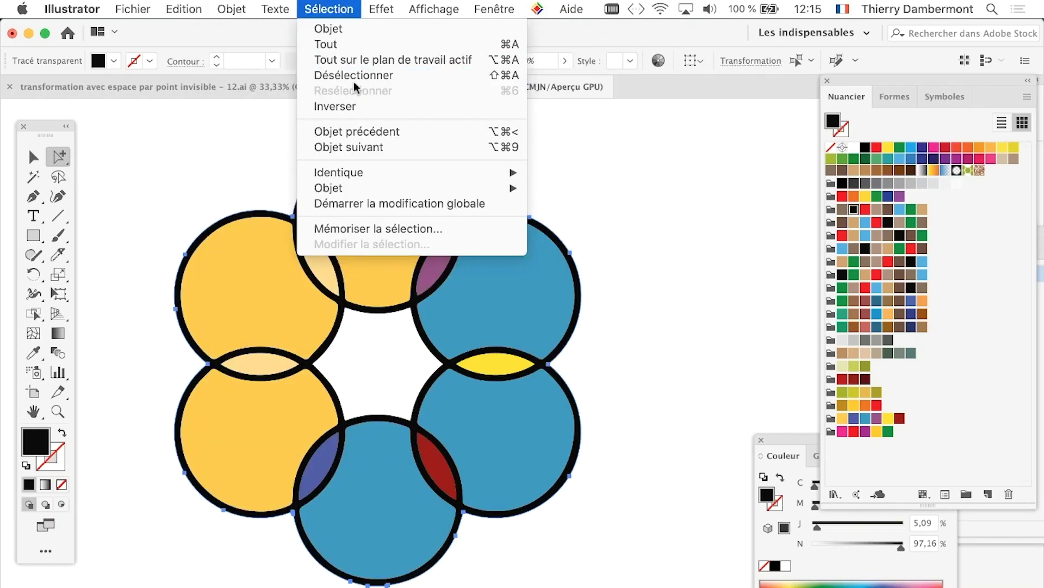
mouse_move(204, 106)
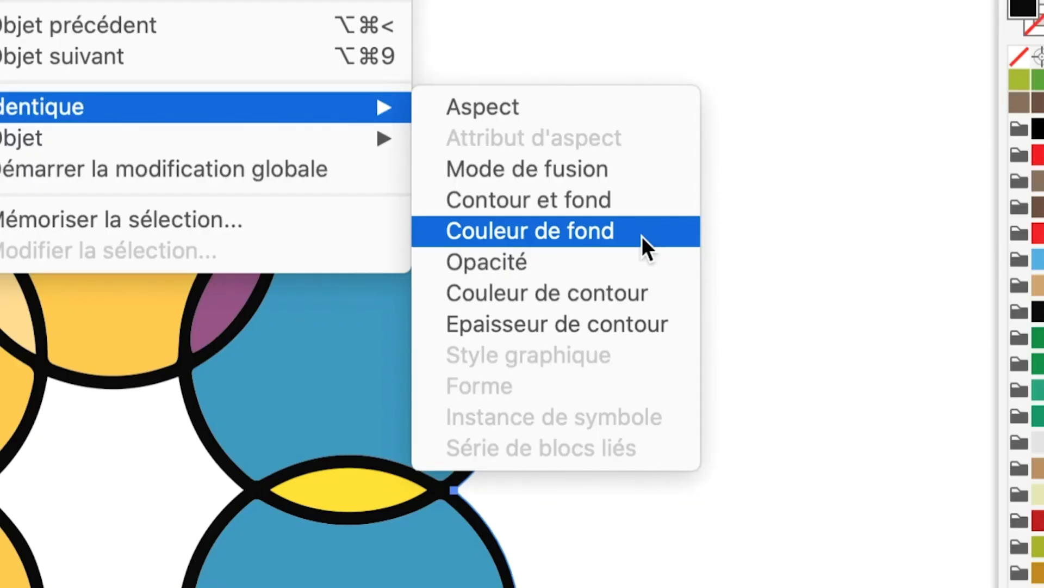
left_click(642, 236)
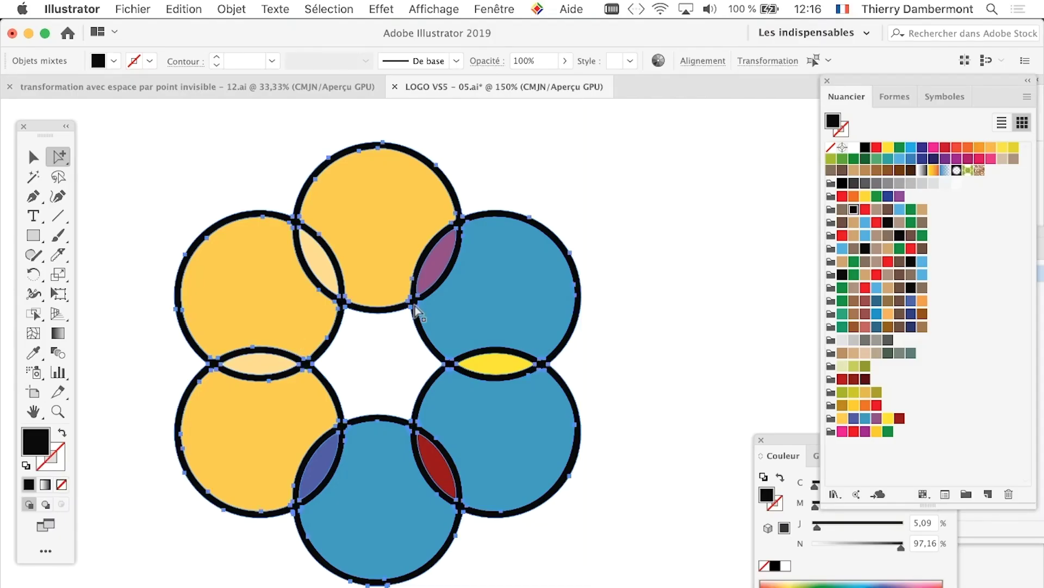
scroll(416, 312, "down", 2)
scroll(416, 314, "down", 2)
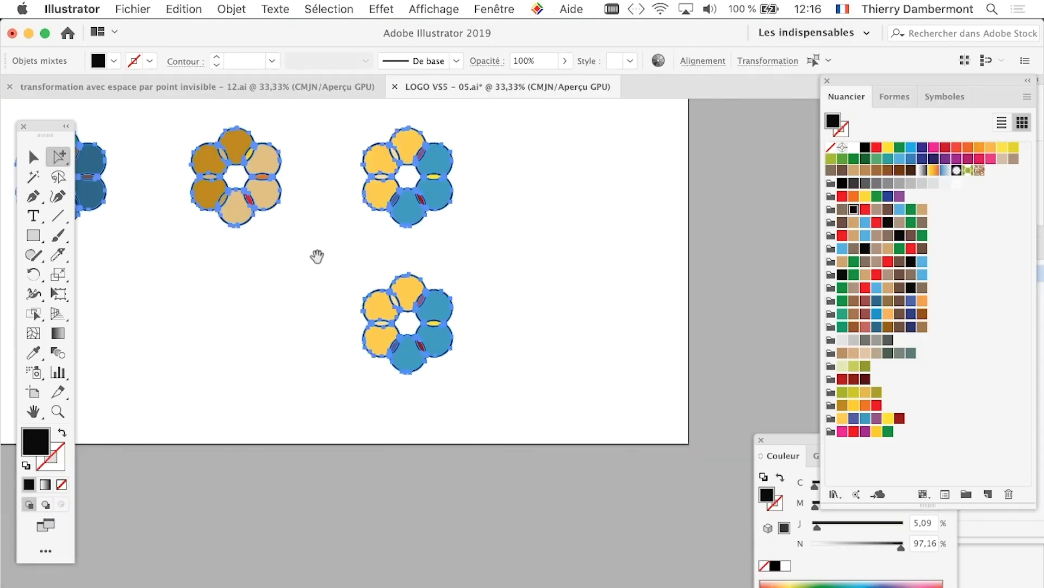
mouse_move(317, 256)
left_mouse_down()
mouse_move(383, 297)
mouse_move(471, 315)
left_mouse_up()
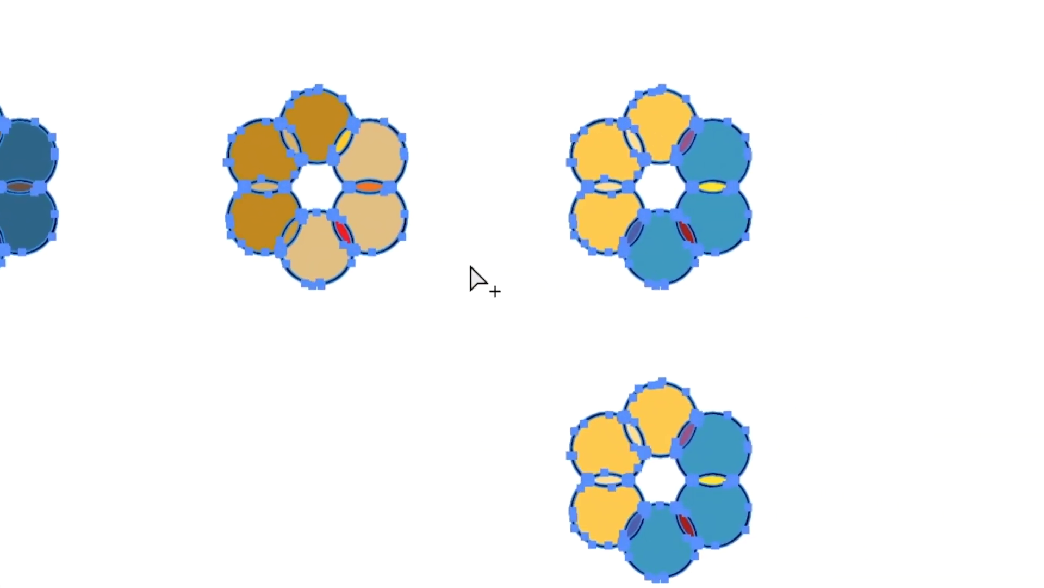
left_click(471, 267)
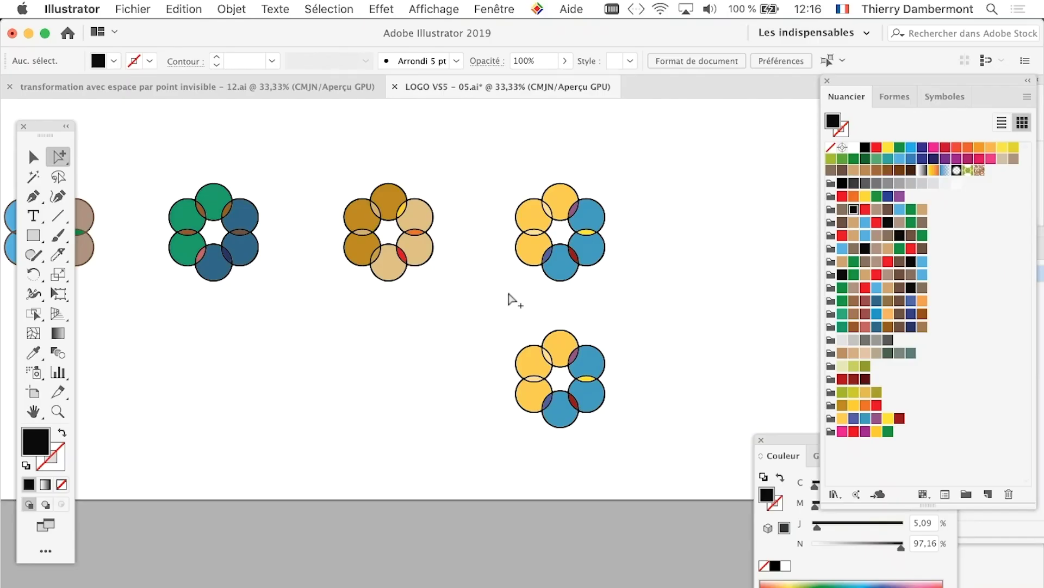
Return the view to the lower flower and open the Window menu for the Layers panel.
scroll(636, 366, "up", 3)
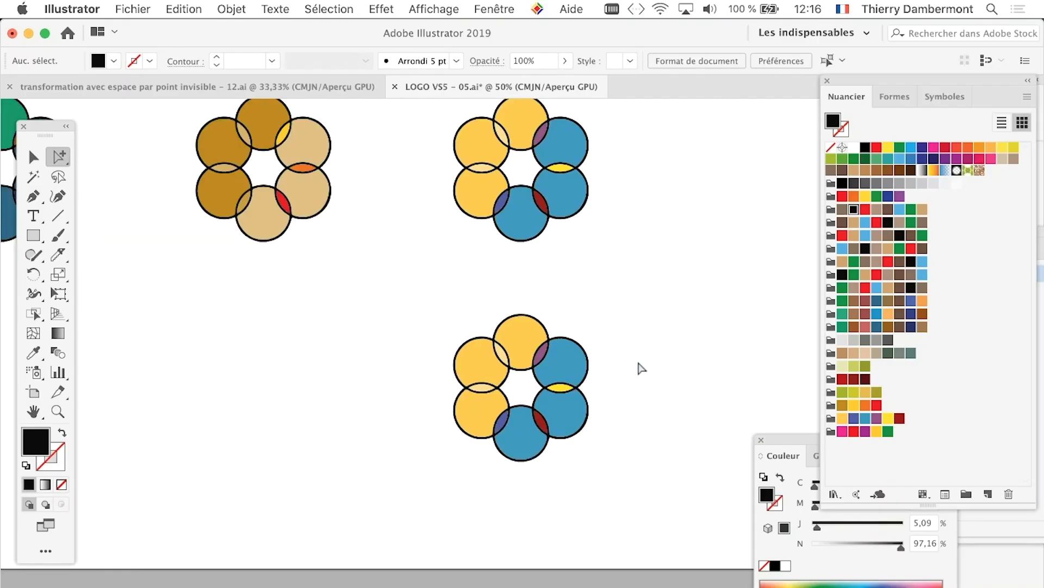
scroll(327, 327, "right", 3)
scroll(309, 364, "up", 1)
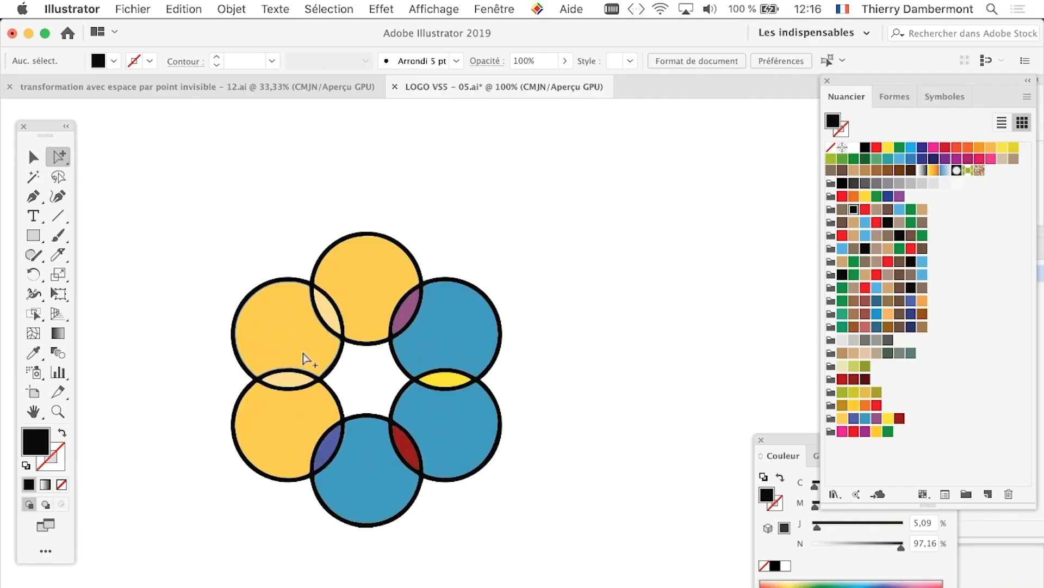
left_click(494, 9)
Show the Layers panel as a smaller floating window beside the artwork.
left_click(542, 324)
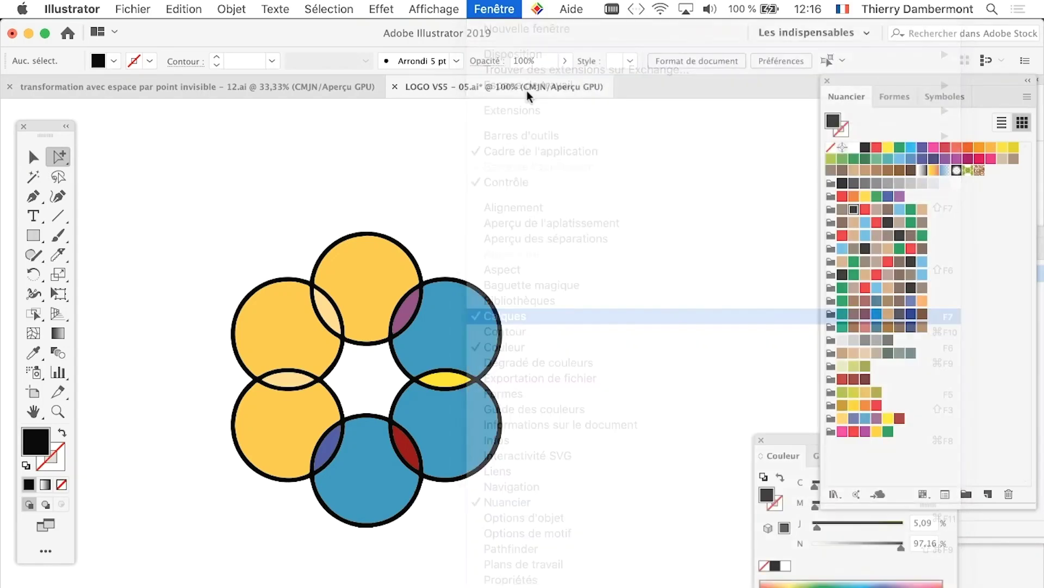
left_click(494, 9)
left_click(968, 250)
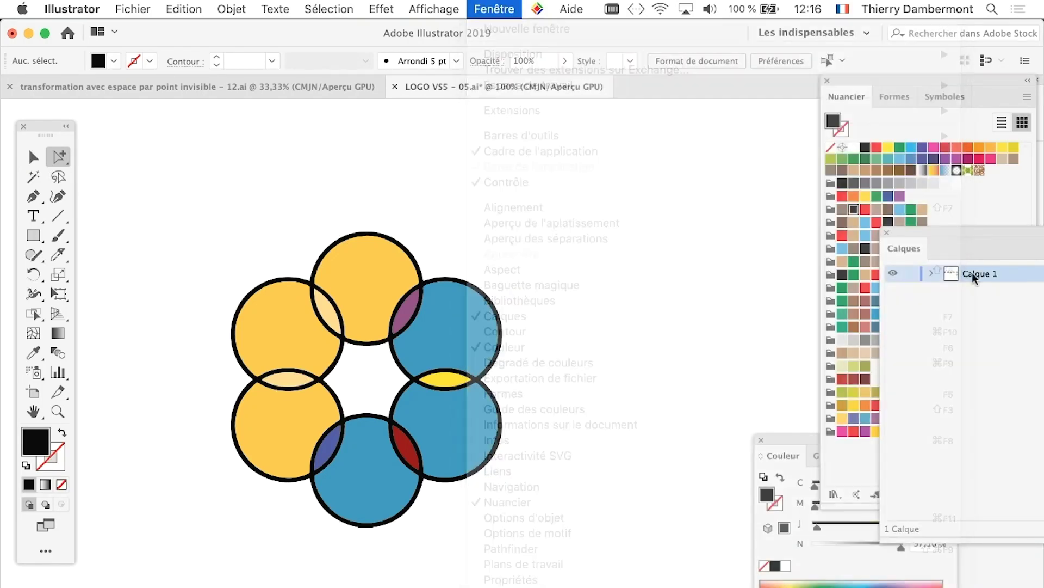
left_click_drag(925, 239, 583, 137)
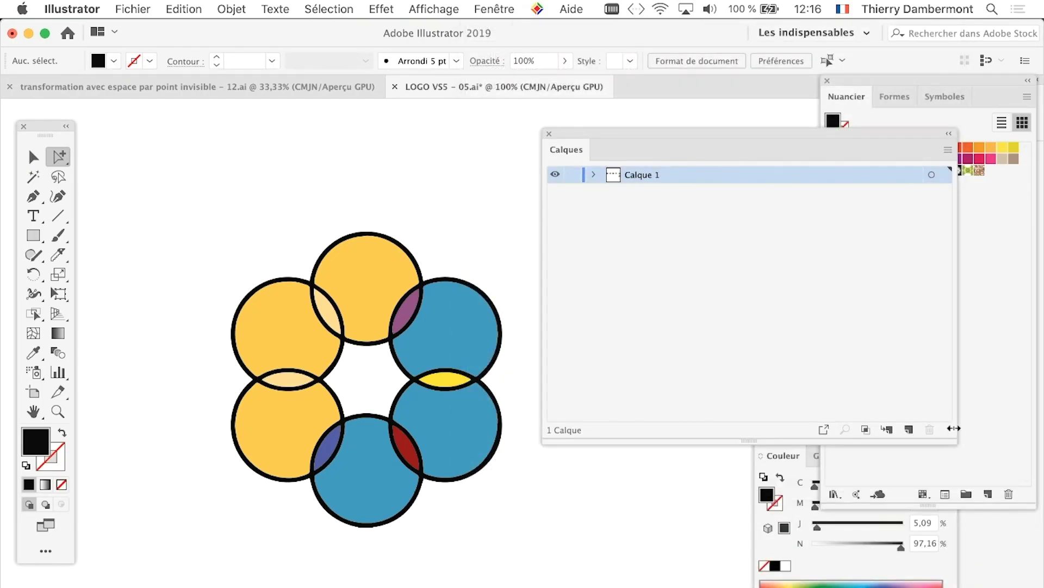
mouse_move(949, 439)
left_mouse_down()
mouse_move(808, 340)
mouse_move(759, 345)
left_mouse_up()
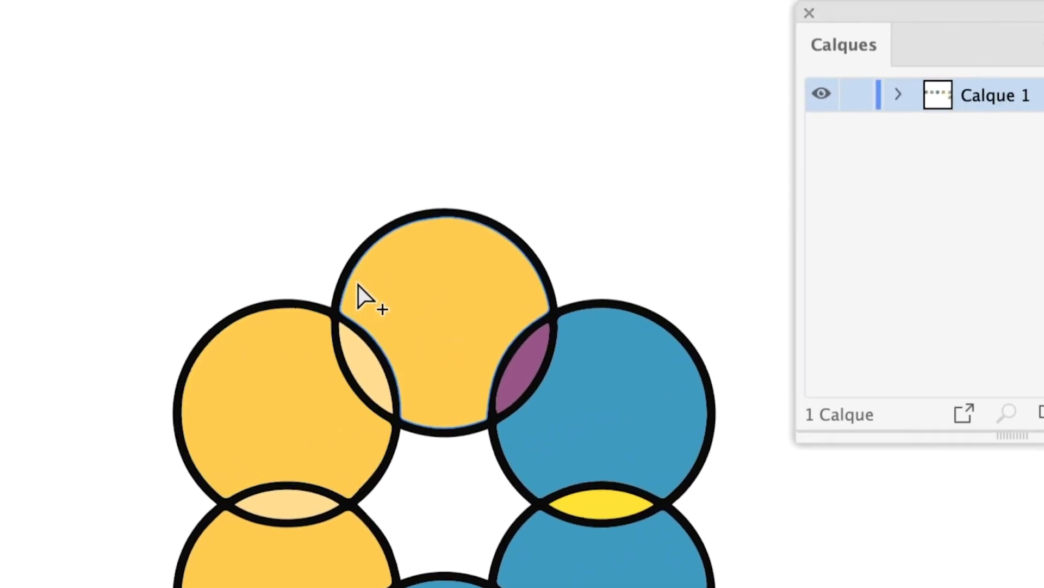
Select the lower ring's circles by shared attribute, deselect, and add Calque 2.
left_click(356, 271)
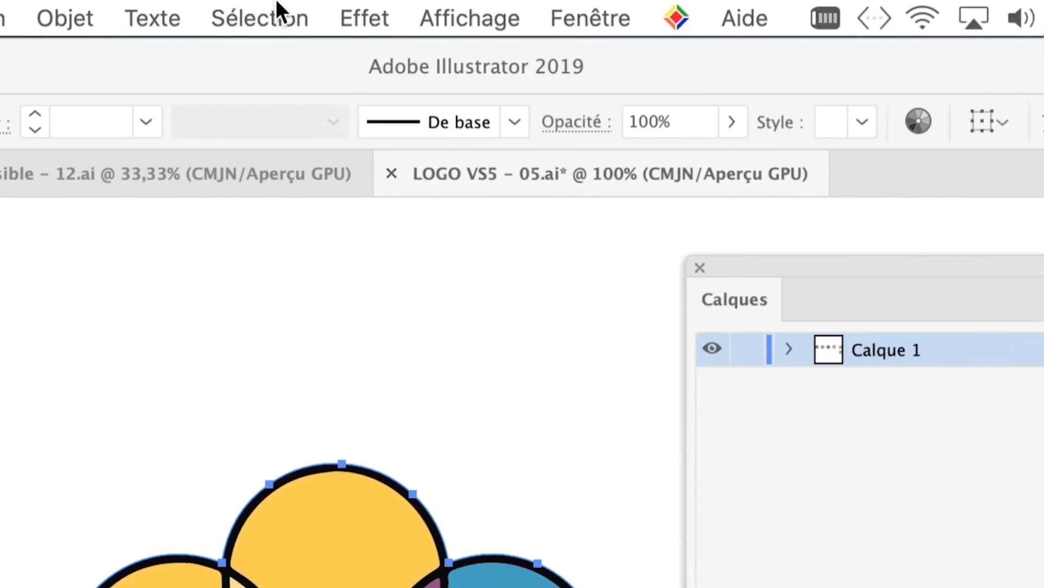
left_click(366, 18)
mouse_move(147, 96)
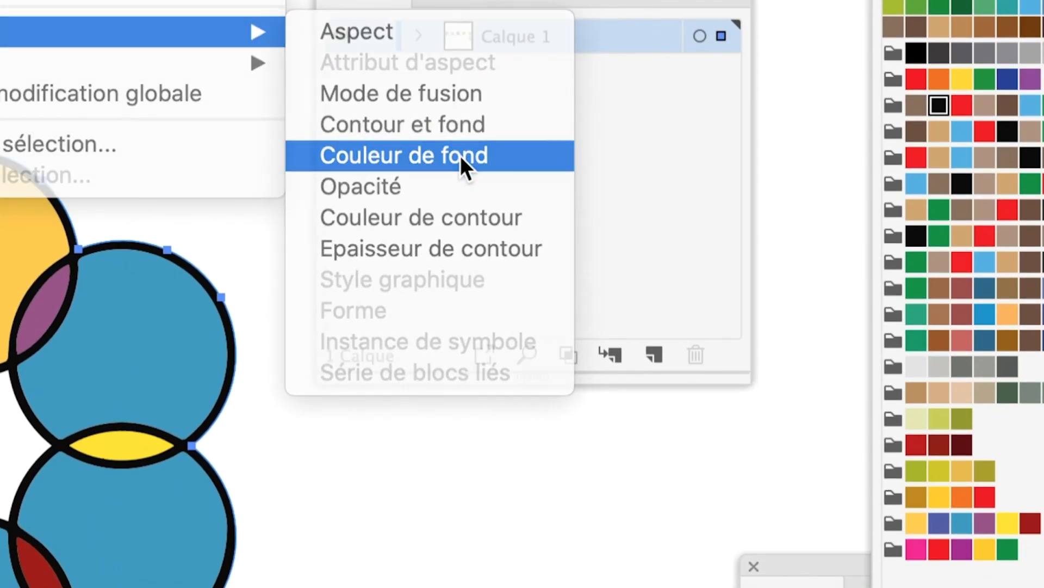
left_click(460, 156)
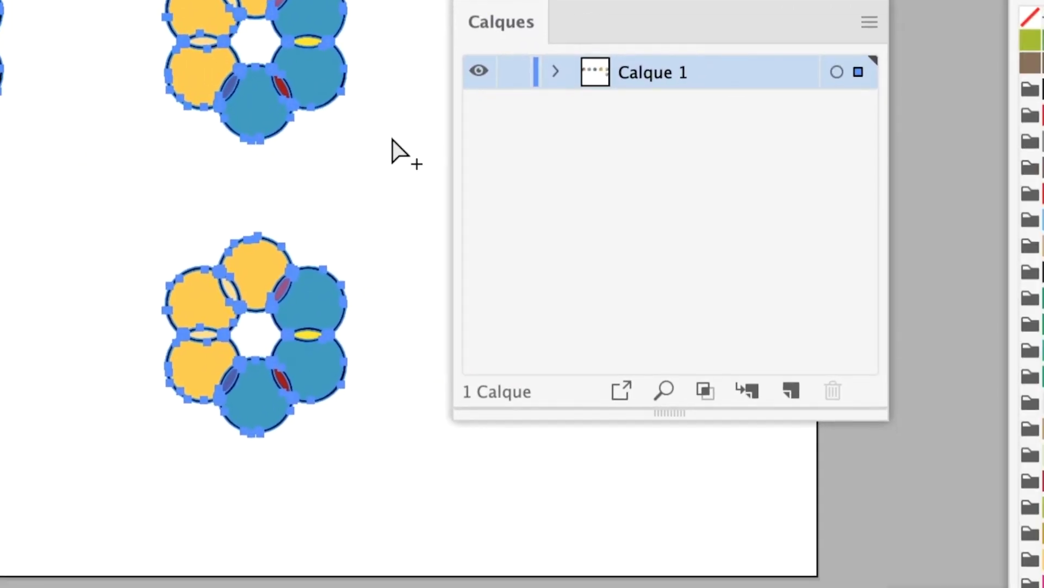
left_click(469, 184)
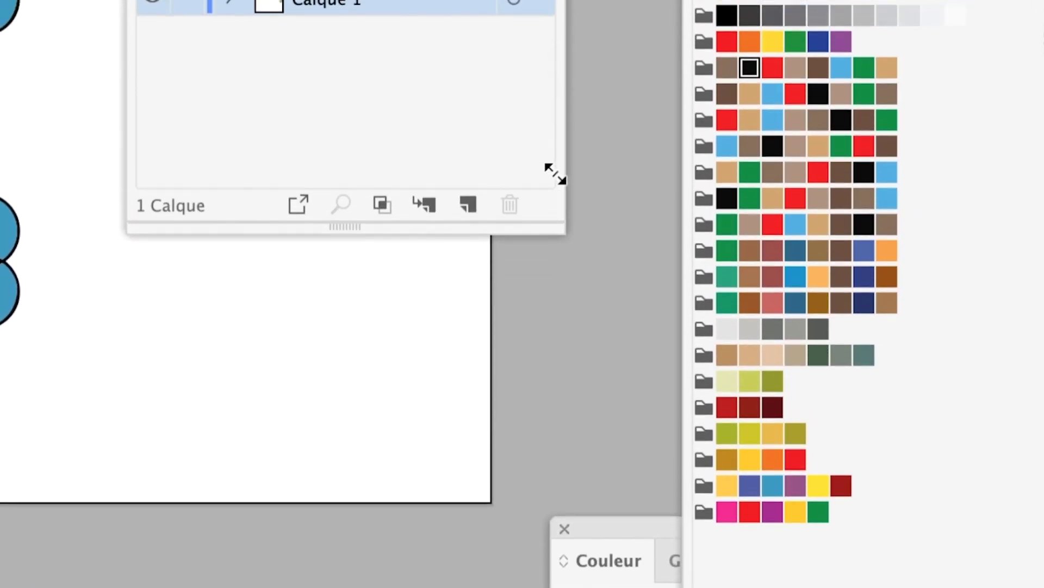
left_click(524, 185)
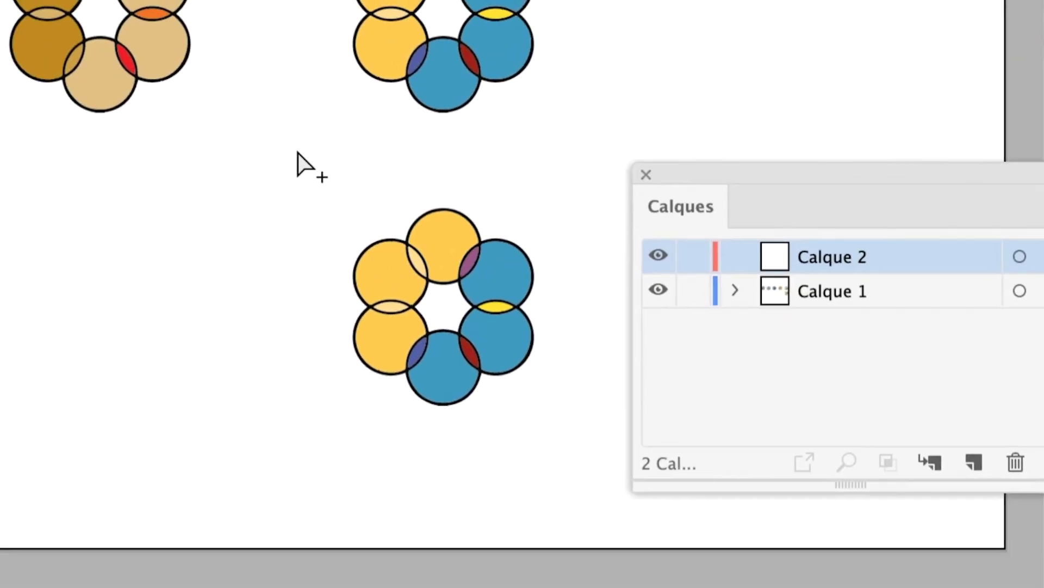
Move the lower yellow-and-blue ring onto Calque 2, lock Calque 1, and zoom in on it.
left_click_drag(296, 158, 381, 248)
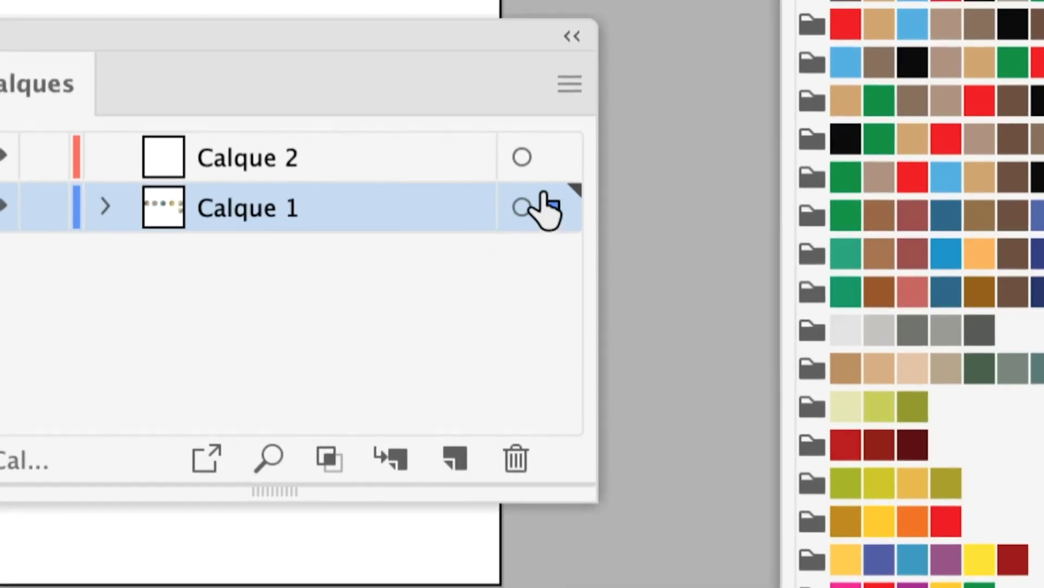
left_click_drag(543, 191, 544, 140)
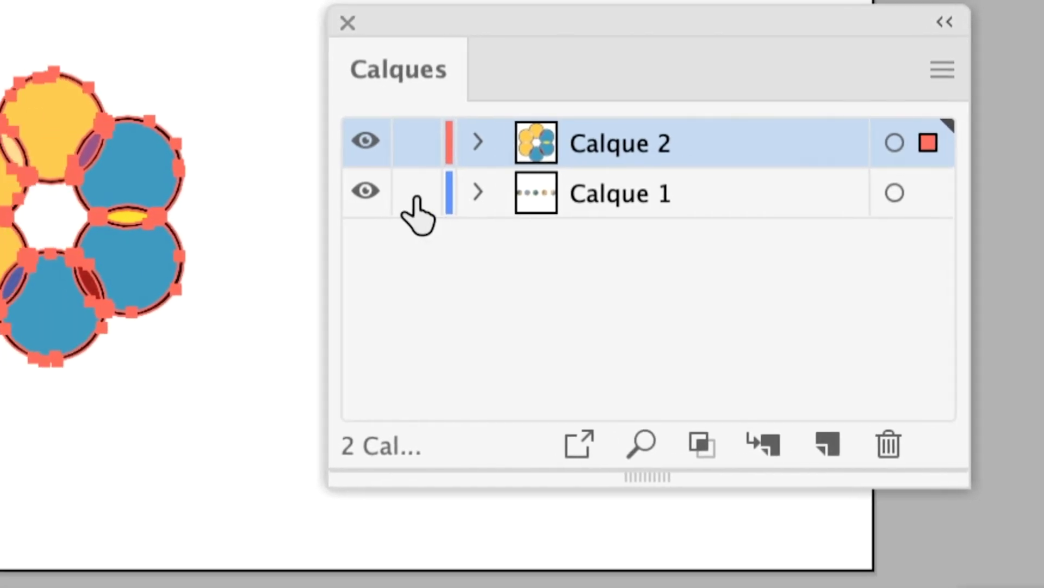
left_click(347, 189)
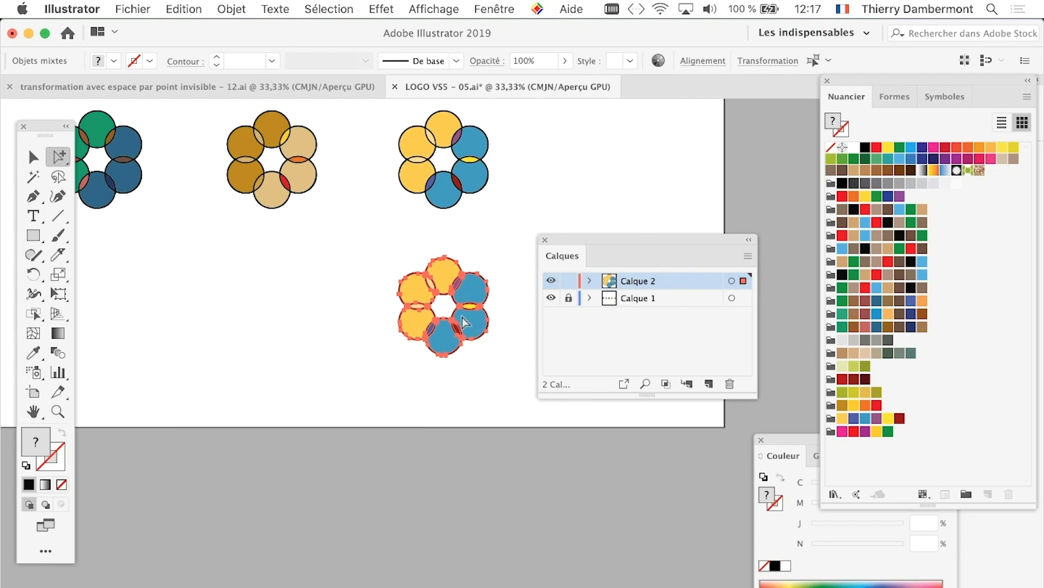
key("super+plus")
key("super+plus")
key("super+plus")
key("super+plus")
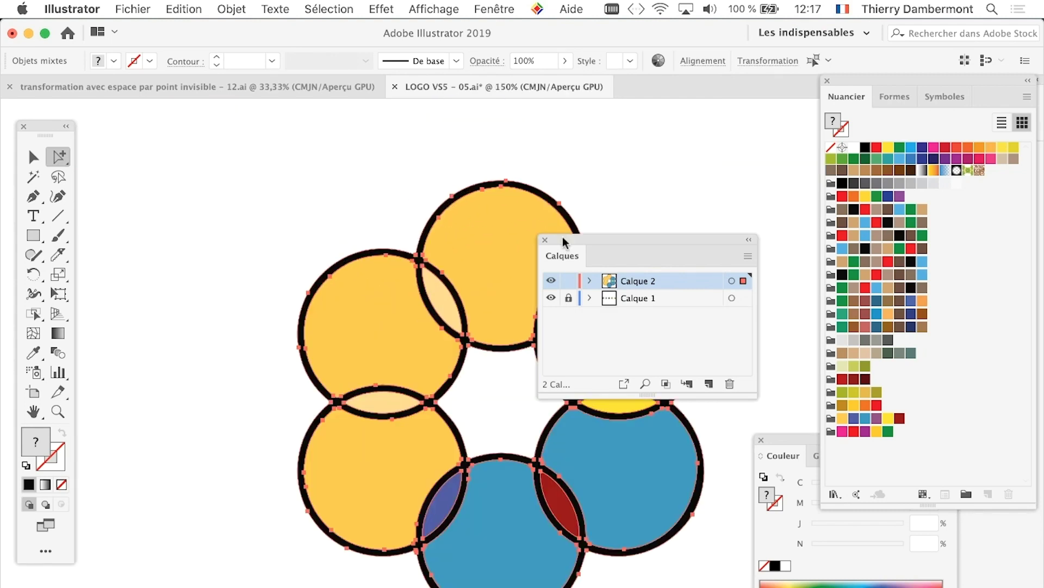
left_click_drag(369, 228, 205, 221)
left_click(205, 215)
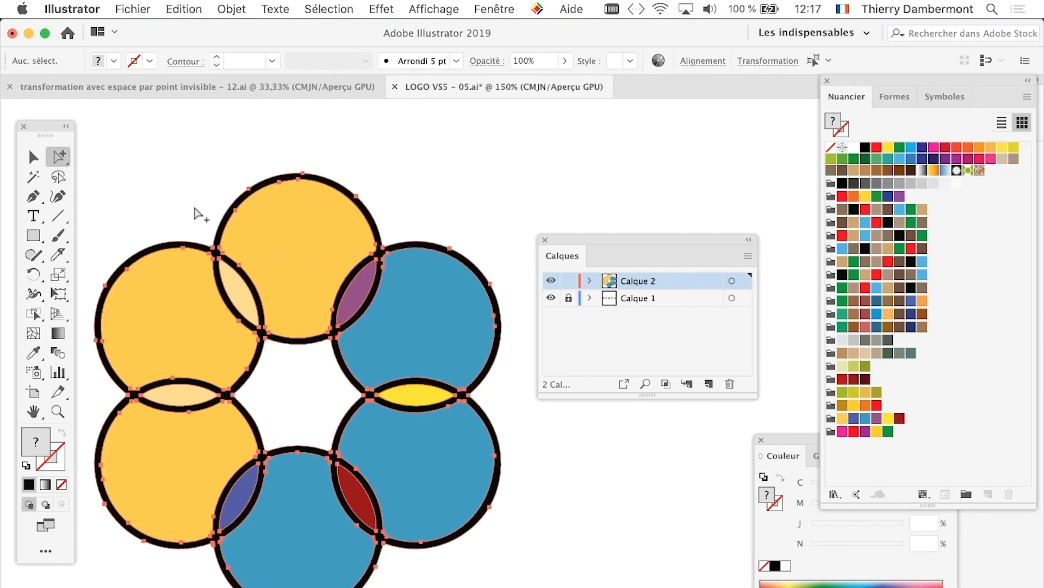
Select every black outline of the ring via Same Fill Colour and make them white.
left_click(180, 242)
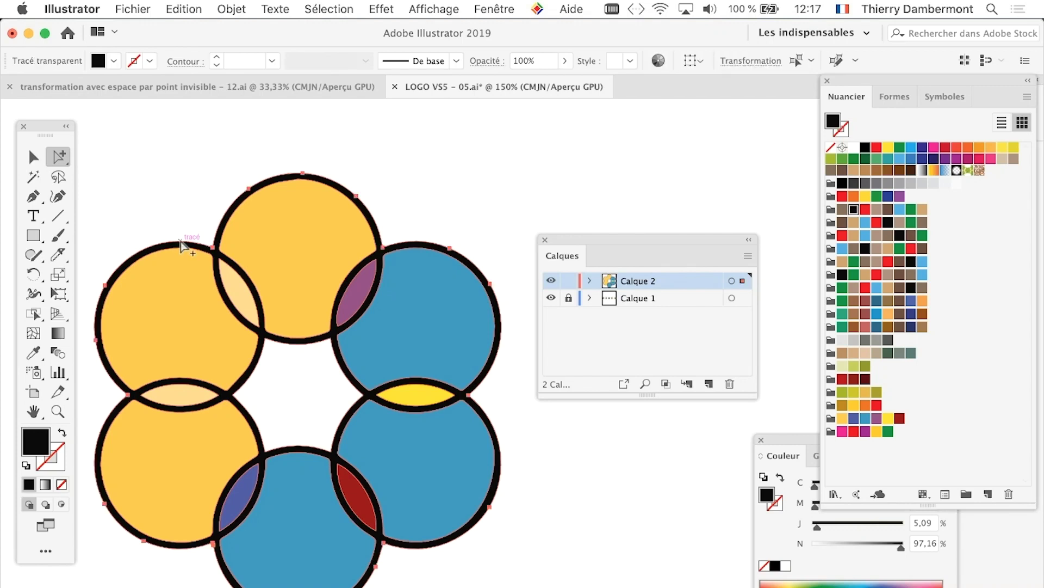
left_click(329, 8)
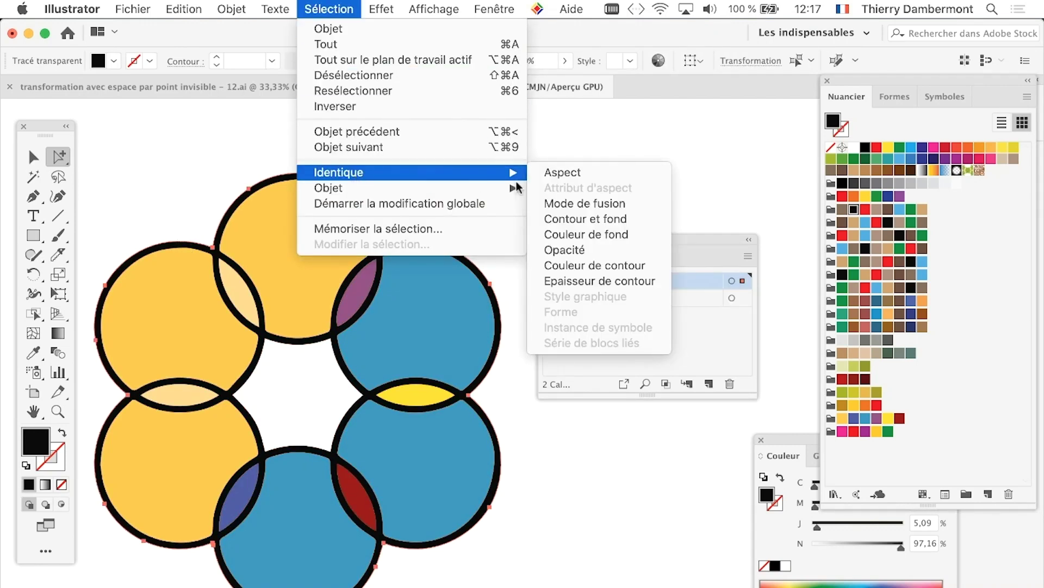
mouse_move(338, 172)
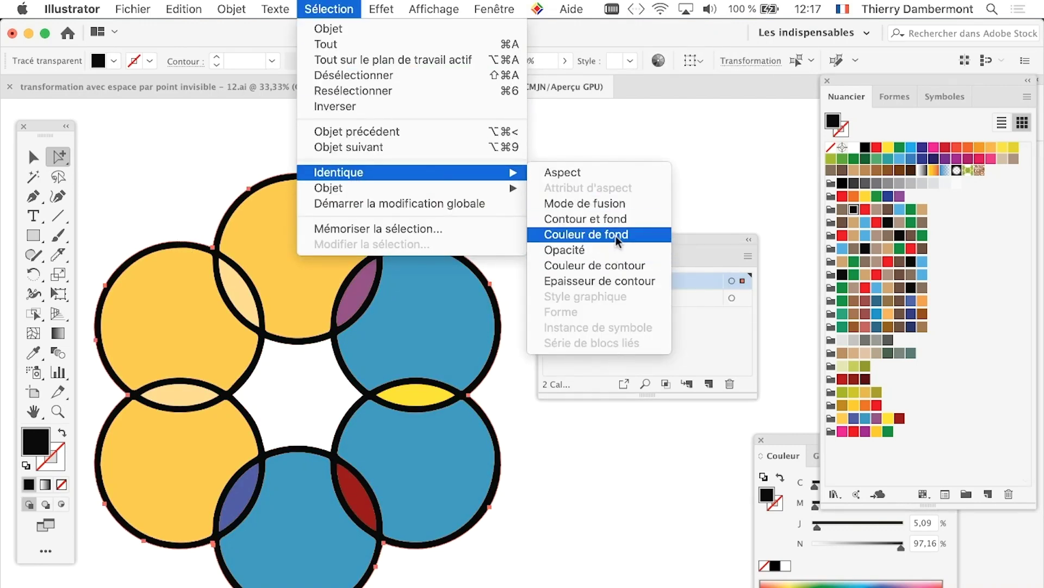
left_click(613, 235)
scroll(492, 297, "down", 3)
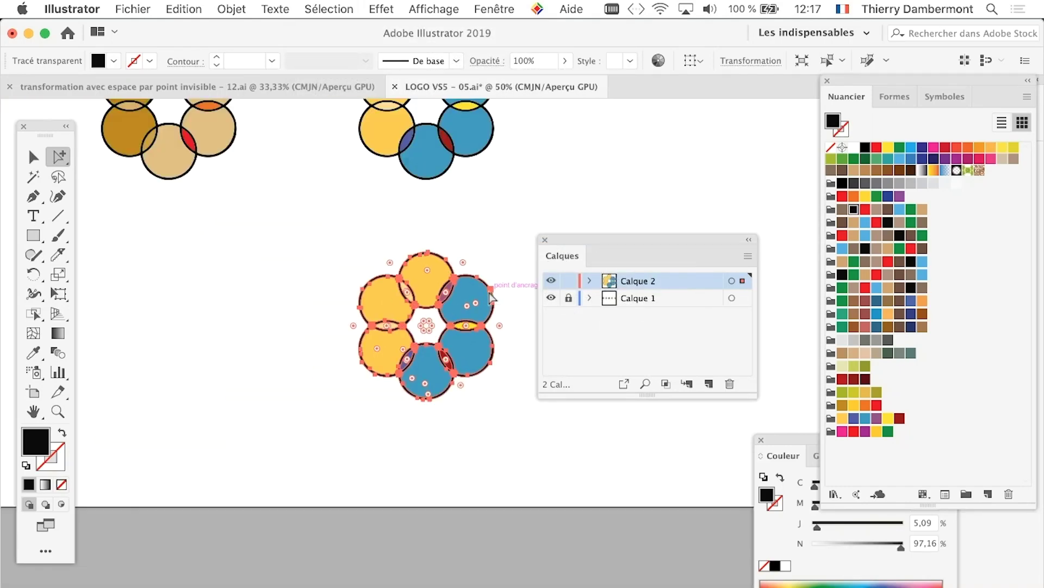
key("ctrl+g")
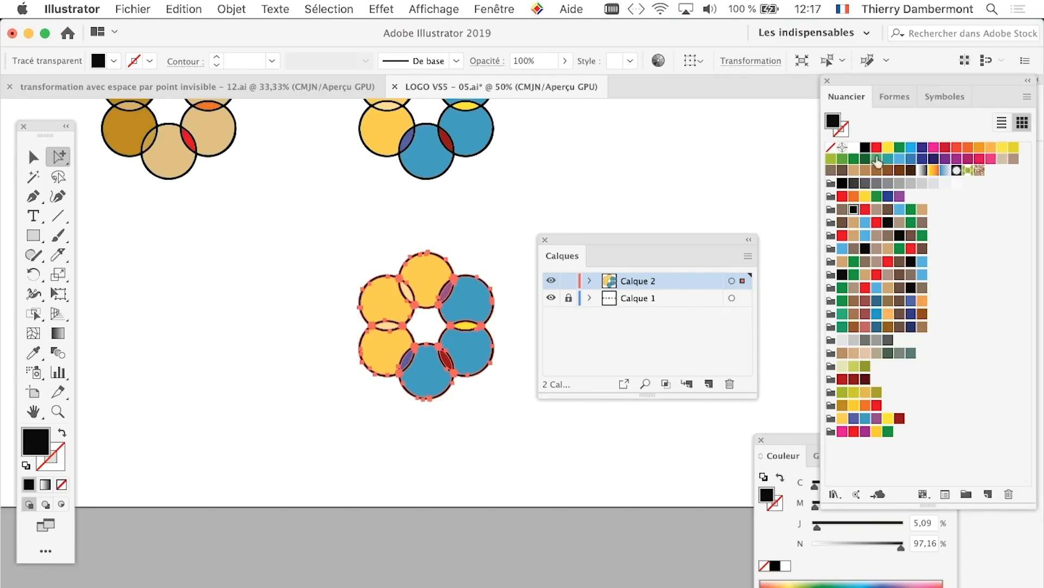
left_click(853, 148)
scroll(491, 300, "up", 2)
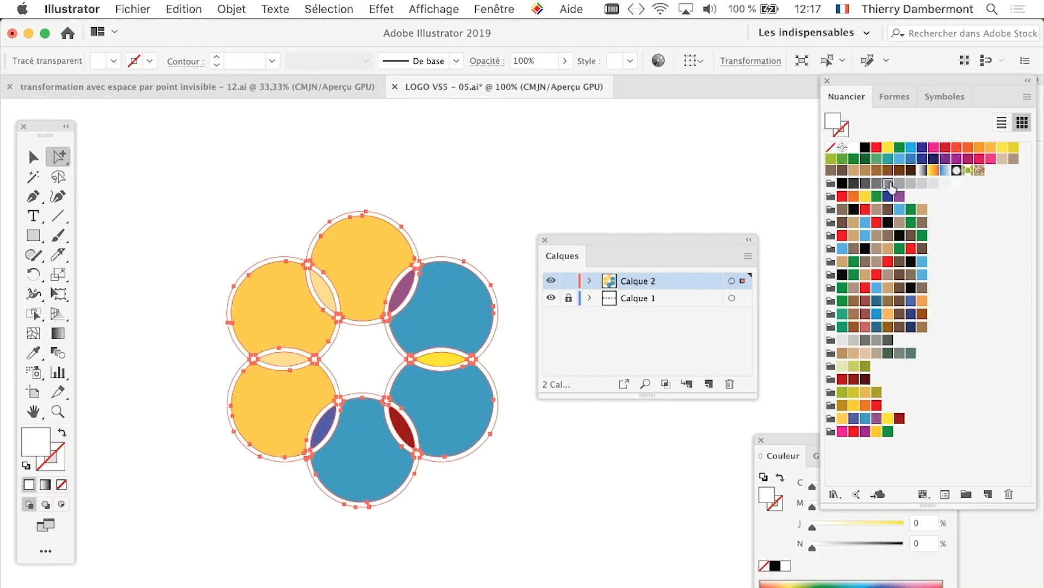
Set the ring's selected outlines to the 20% grey swatch, then deselect to check.
left_click(890, 183)
left_click(922, 183)
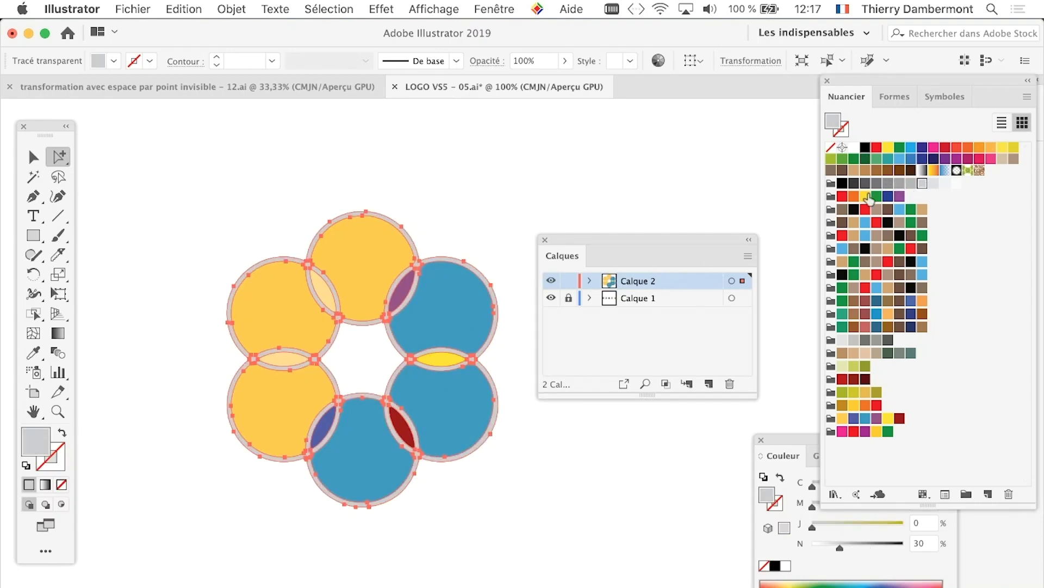
left_click(931, 184)
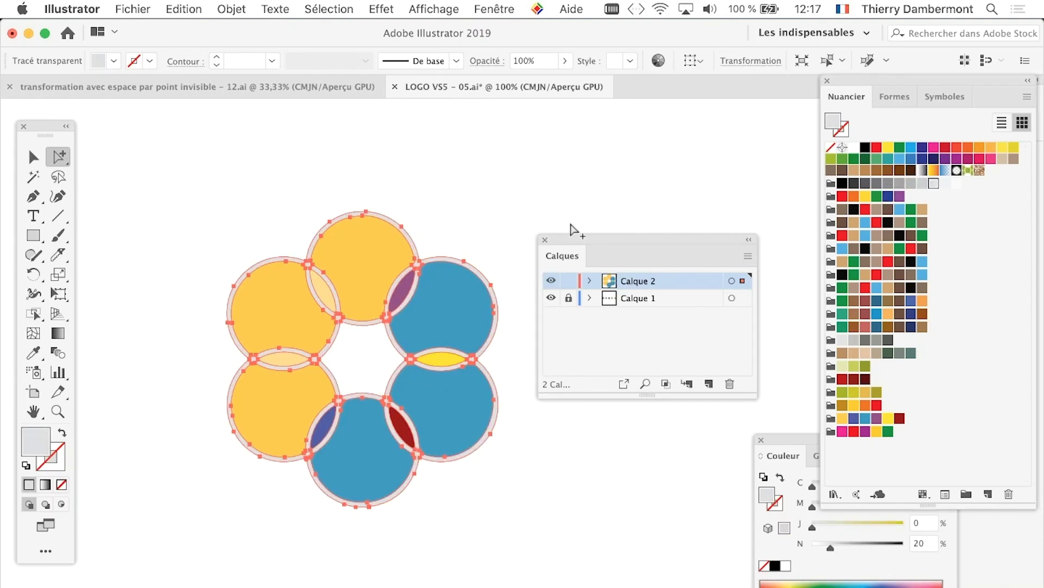
left_click_drag(566, 237, 628, 228)
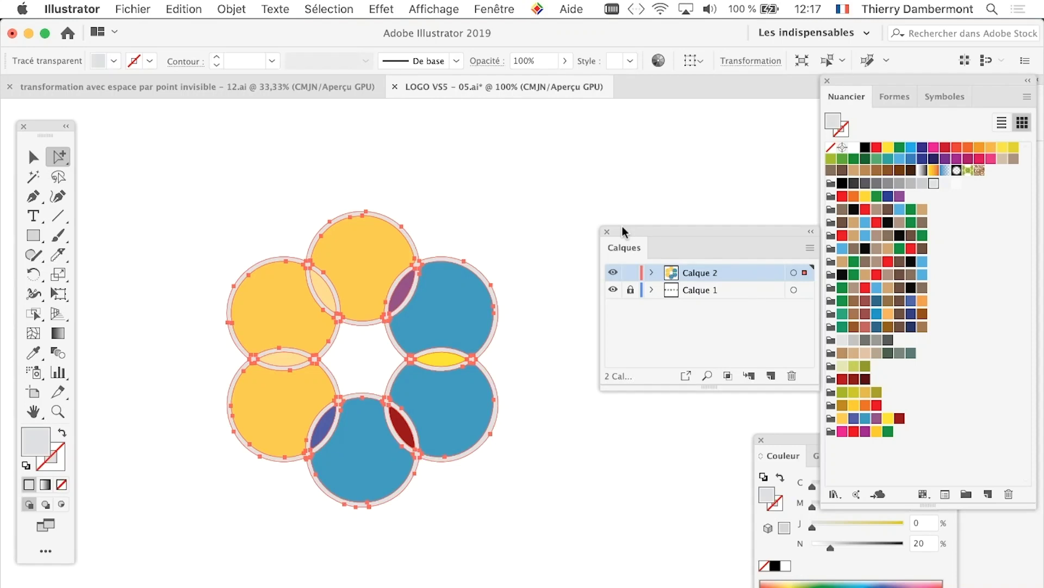
left_click(481, 204)
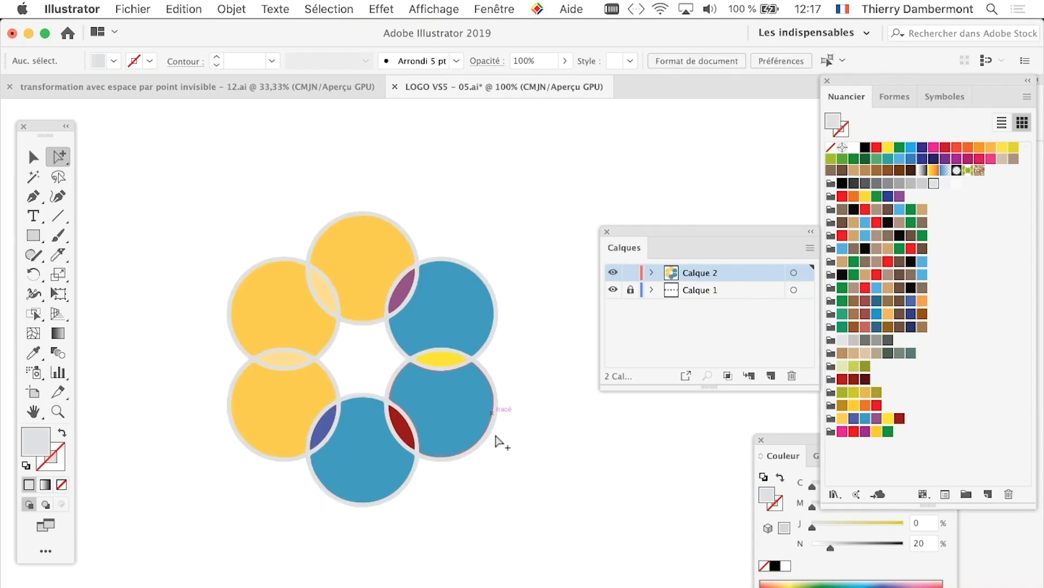
scroll(503, 467, "up", 2)
scroll(503, 467, "down", 1)
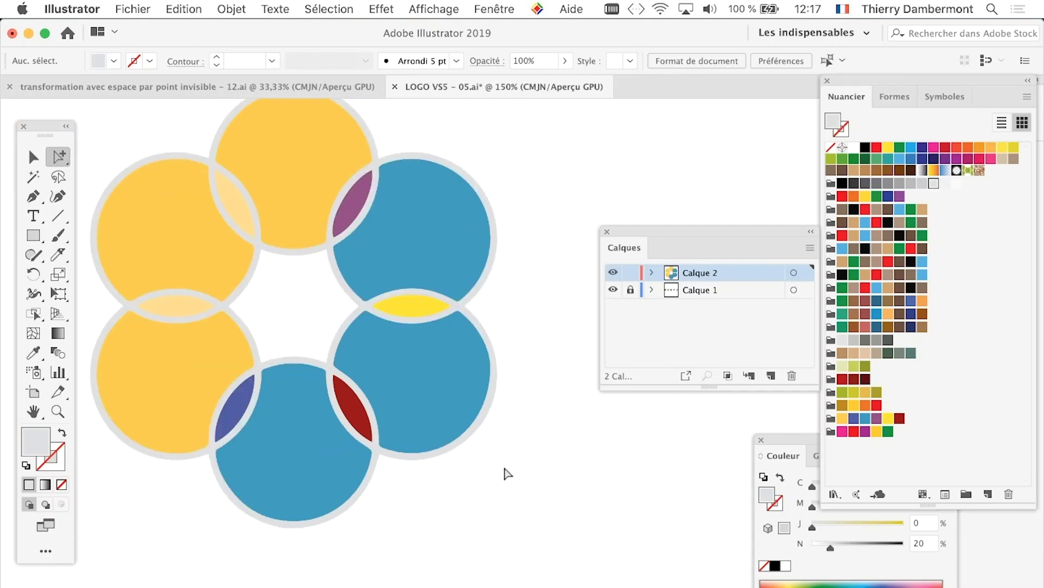
scroll(503, 468, "down", 1)
scroll(309, 386, "down", 3)
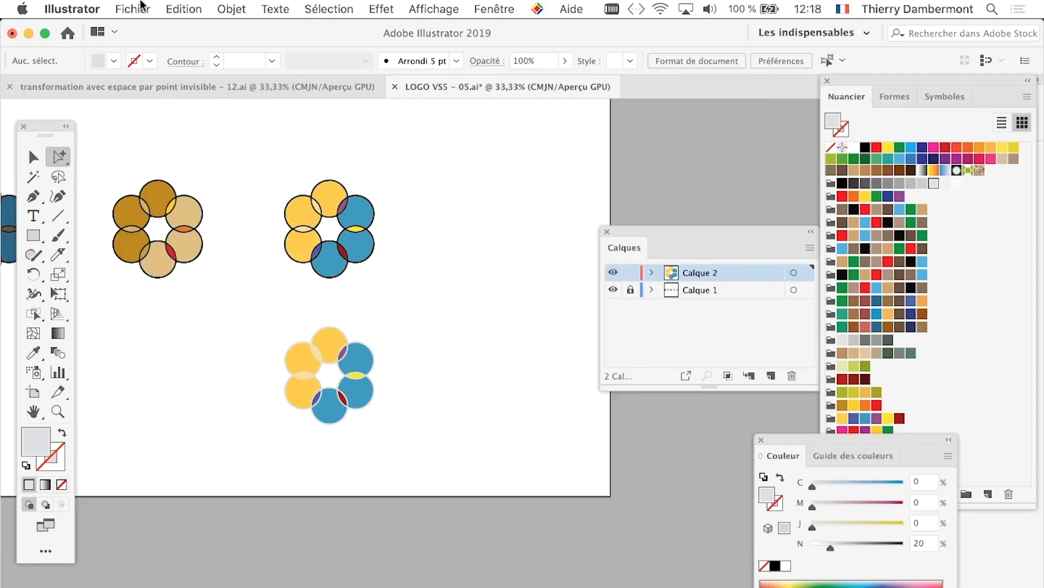
Save the artwork as 'LOGO VS5 - 06.ai', changing the version from 05 to 06.
left_click(132, 8)
left_click(195, 147)
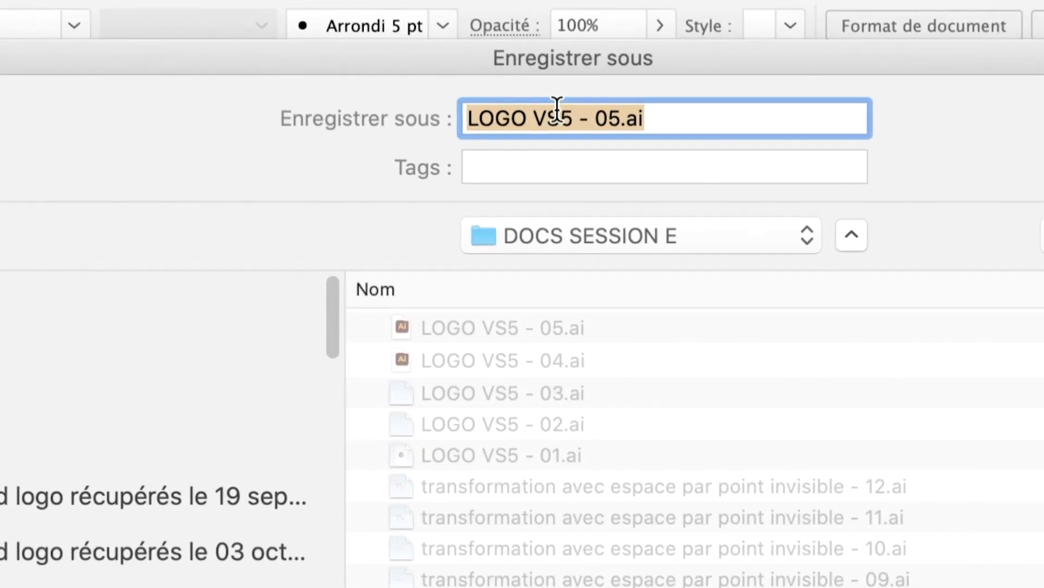
left_click(607, 118)
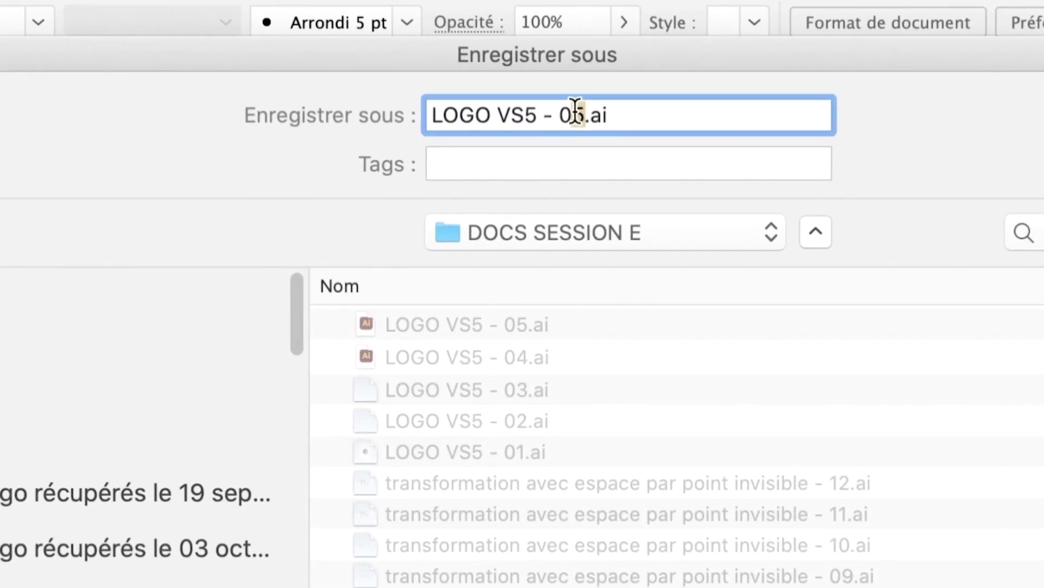
key("Delete")
type("6")
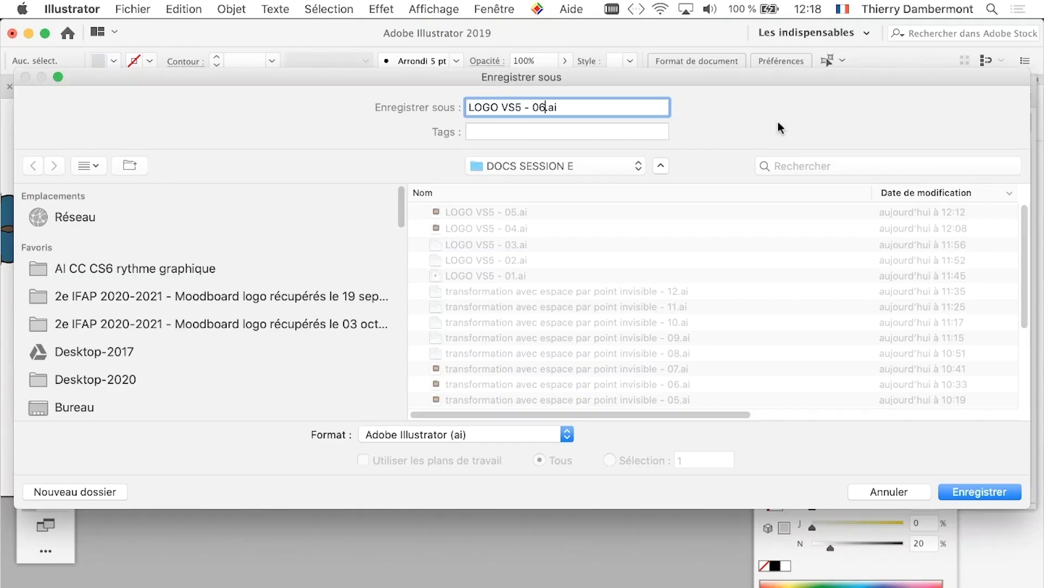
left_click(1000, 492)
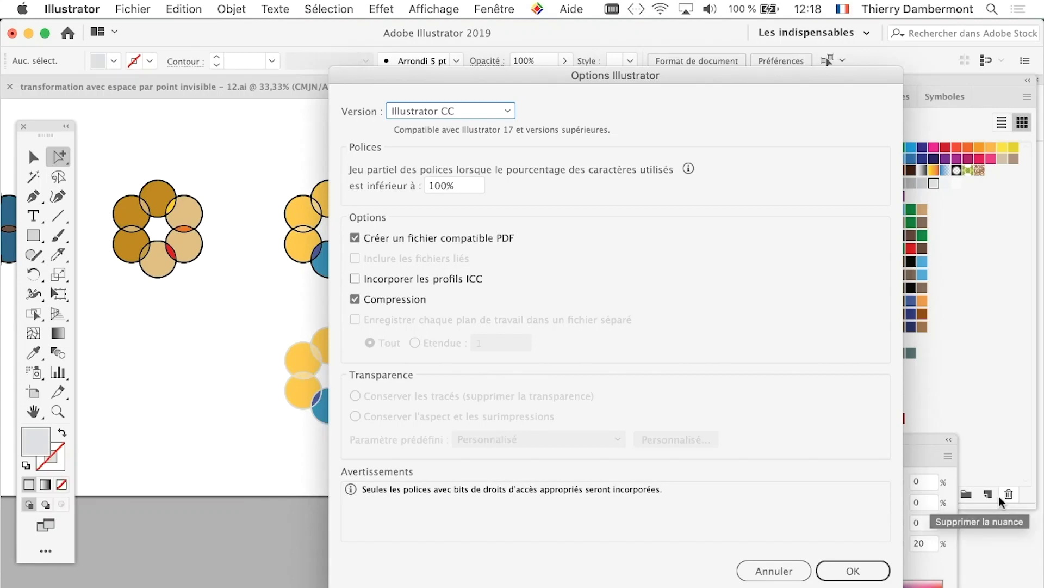